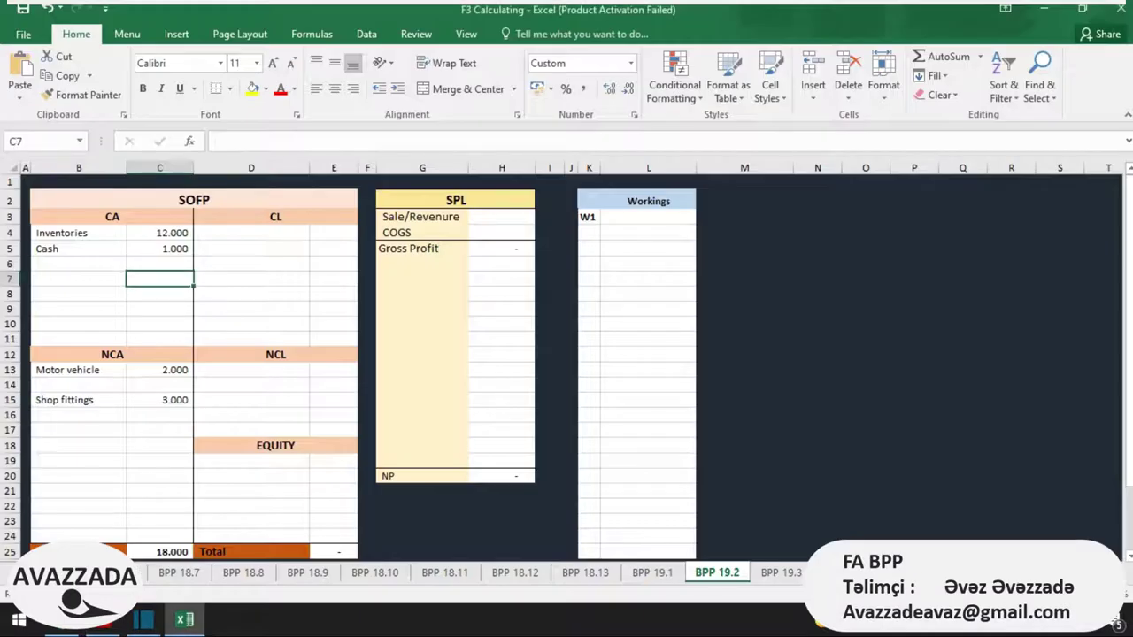
Step: Add "Opening capital" as the first line under EQUITY in the SOFP and save the workbook
{"action": "key", "text": "Right"}
{"action": "key", "text": "Right"}
{"action": "key", "text": "Left"}
{"action": "key", "text": "Up"}
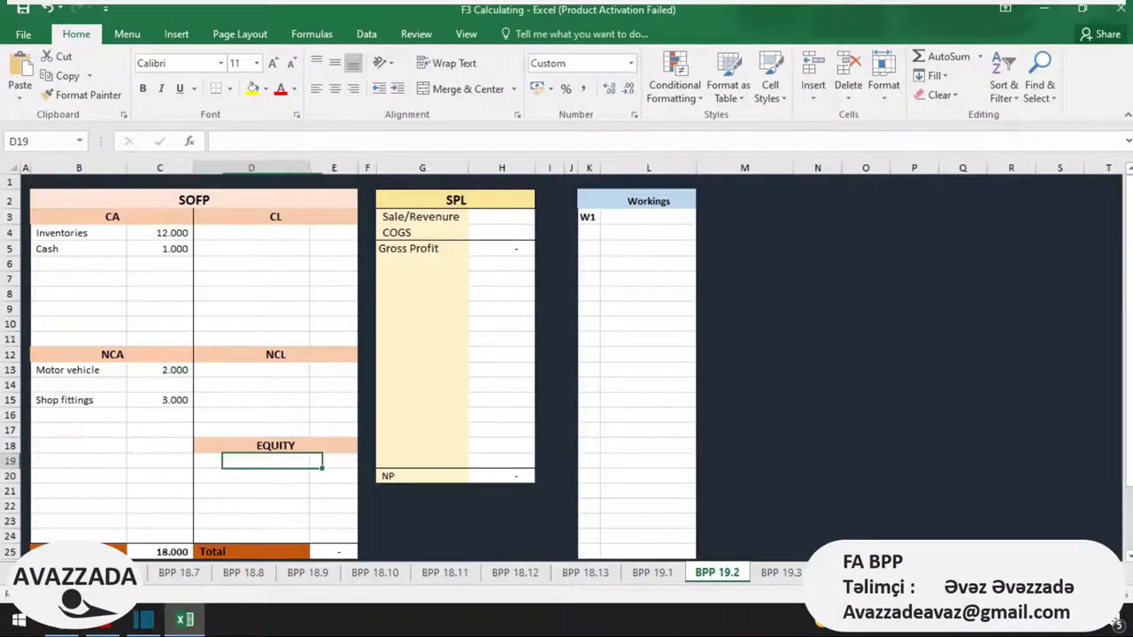
{"action": "type", "text": "O"}
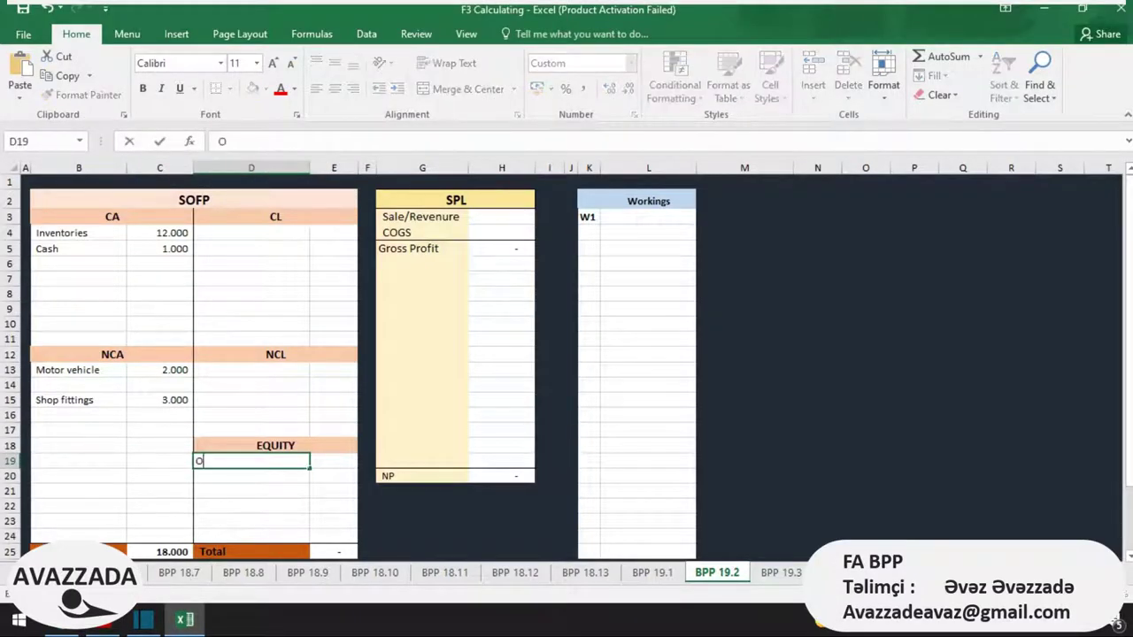
{"action": "type", "text": "pening capital"}
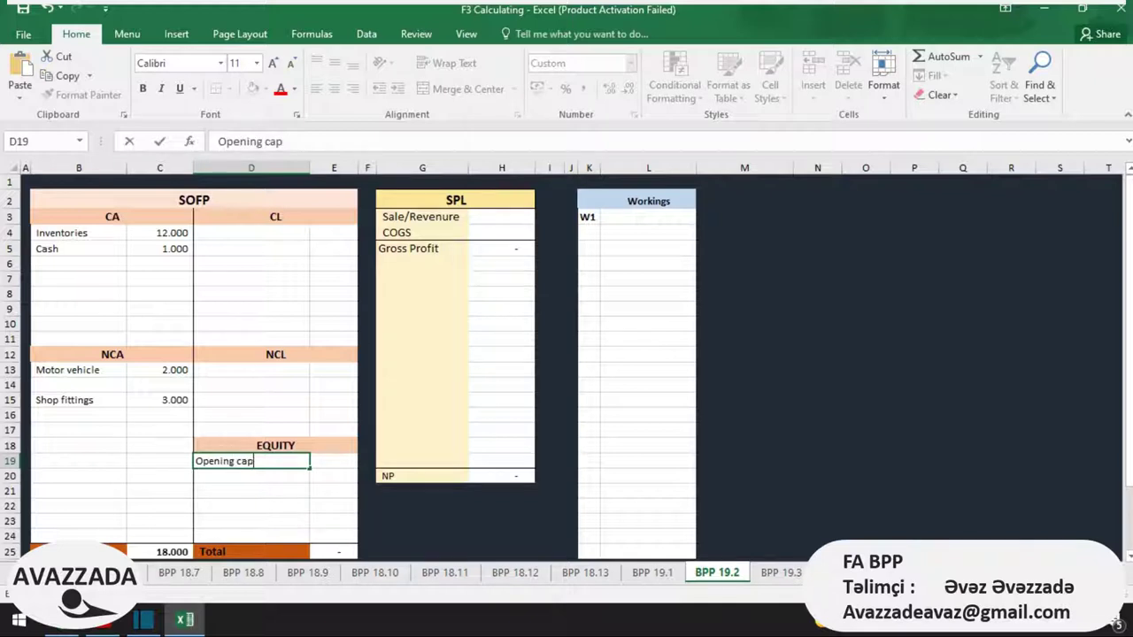
{"action": "key", "text": "ctrl+Return"}
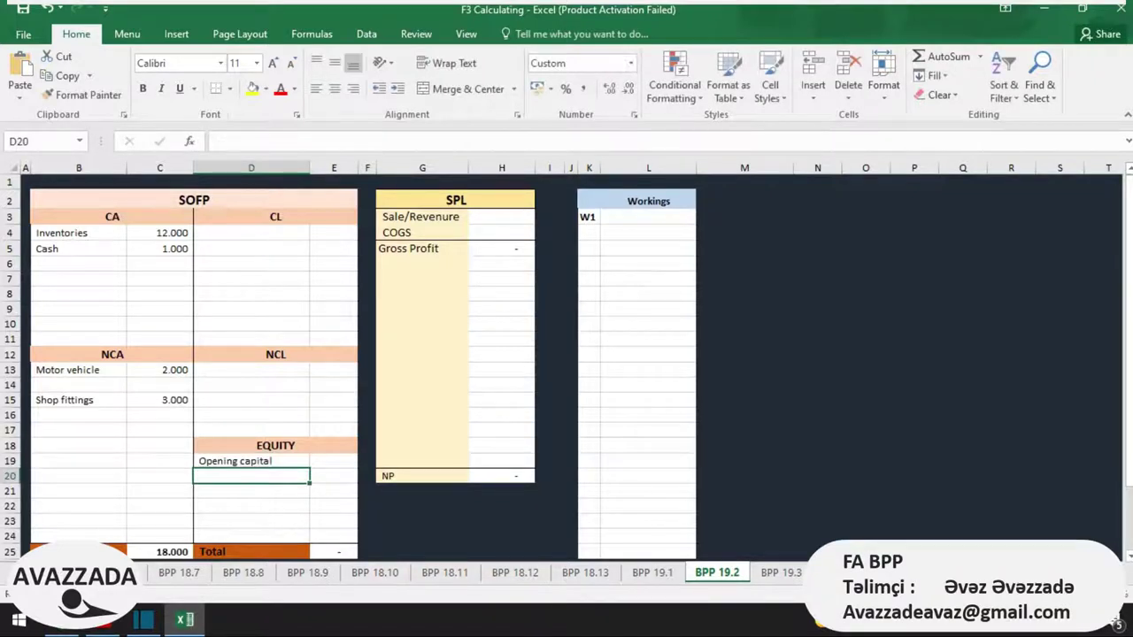
{"action": "key", "text": "ctrl+s"}
Step: Switch to the PDF question in Acrobat Reader and copy the "Bank overdraft" label under Current liabilities
{"action": "key", "text": "alt+Tab"}
{"action": "left_click", "coordinate": [813, 373]}
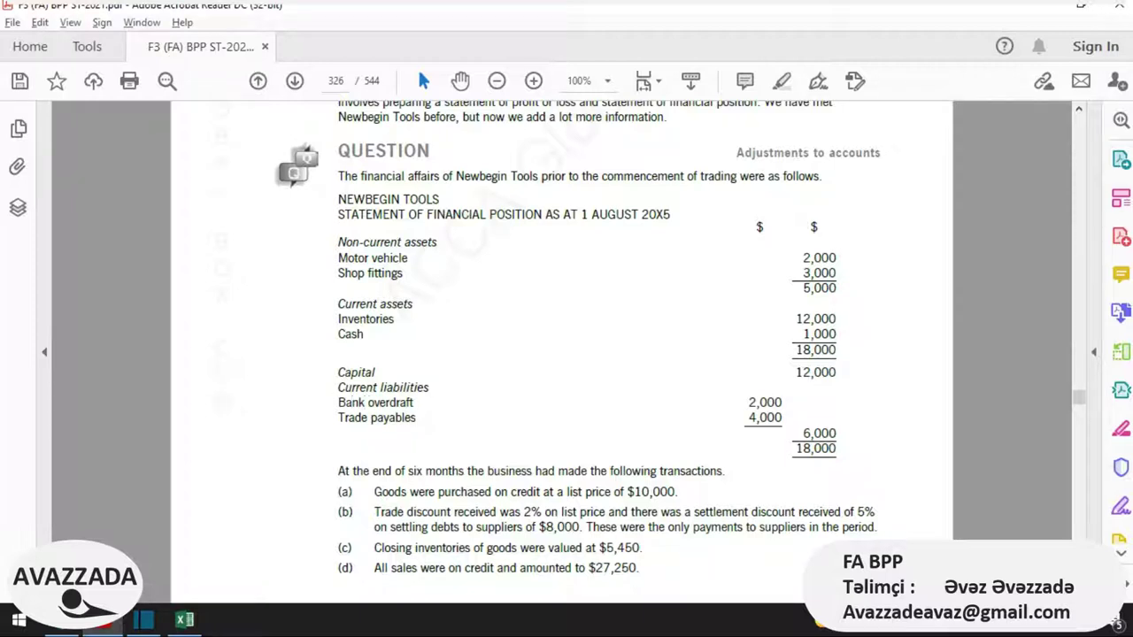
{"action": "left_click_drag", "start_coordinate": [339, 403], "coordinate": [413, 402]}
{"action": "key", "text": "ctrl+c"}
Step: Back in the Excel workbook, paste "Bank overdraft" as the first CL line and enter 2000 beside it
{"action": "key", "text": "alt+Tab"}
{"action": "key", "text": "Right"}
{"action": "key", "text": "ctrl+Up"}
{"action": "key", "text": "Down"}
{"action": "key", "text": "Left"}
{"action": "key", "text": "Down"}
{"action": "key", "text": "Down"}
{"action": "key", "text": "Down"}
{"action": "key", "text": "Right"}
{"action": "key", "text": "Right"}
{"action": "key", "text": "Up"}
{"action": "key", "text": "Right"}
{"action": "key", "text": "ctrl+v"}
{"action": "key", "text": "Right"}
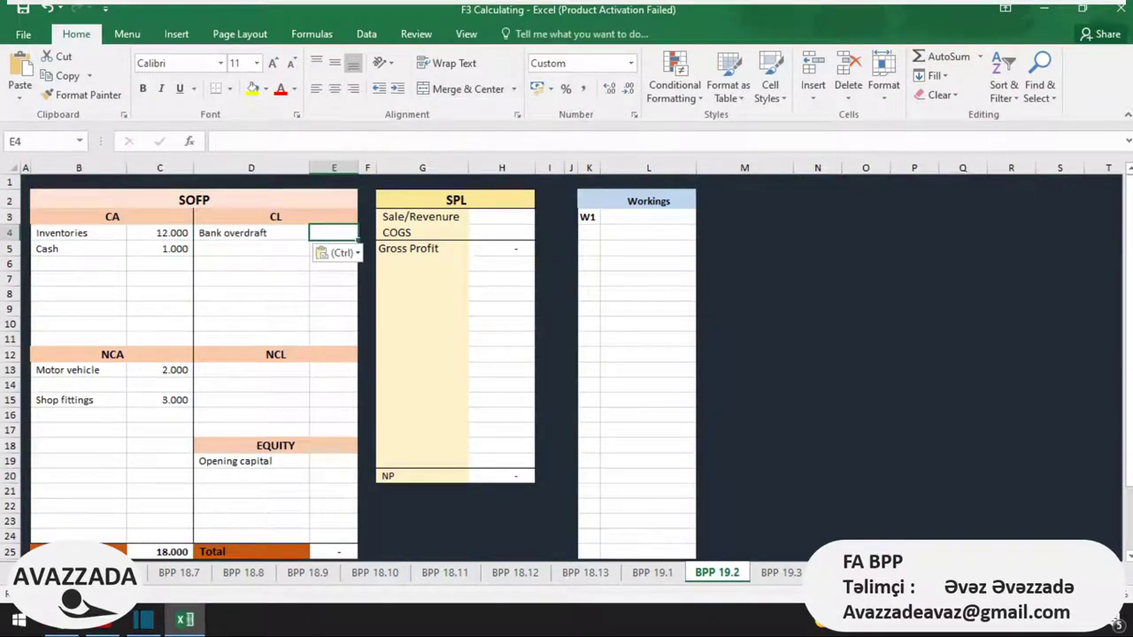
{"action": "type", "text": "2000"}
{"action": "key", "text": "Return"}
Step: Check the current liabilities in the PDF question and add "Payables" with 4000 as the second CL line
{"action": "key", "text": "Left"}
{"action": "key", "text": "alt+Tab"}
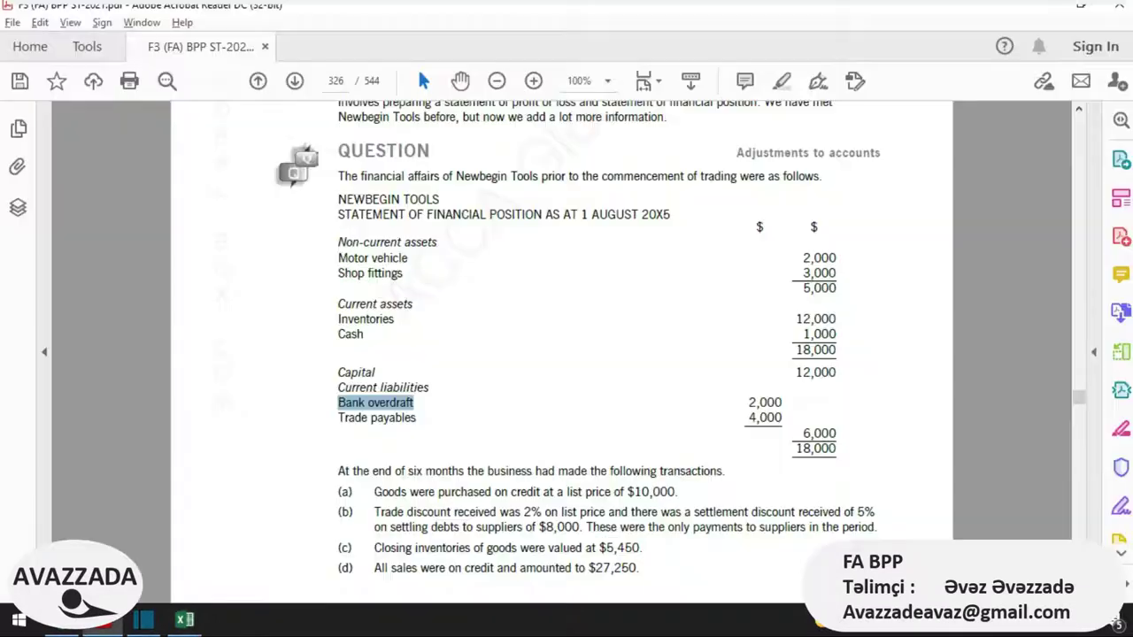
{"action": "left_click", "coordinate": [802, 433]}
{"action": "left_click", "coordinate": [795, 448]}
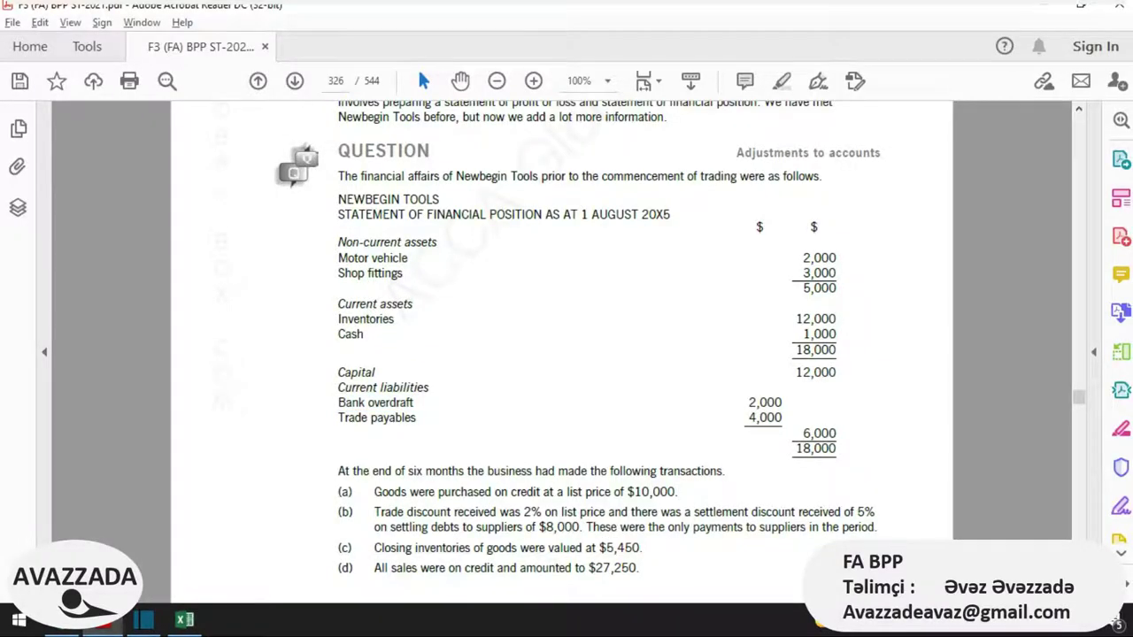
{"action": "key", "text": "alt+Tab"}
{"action": "type", "text": "Pay"}
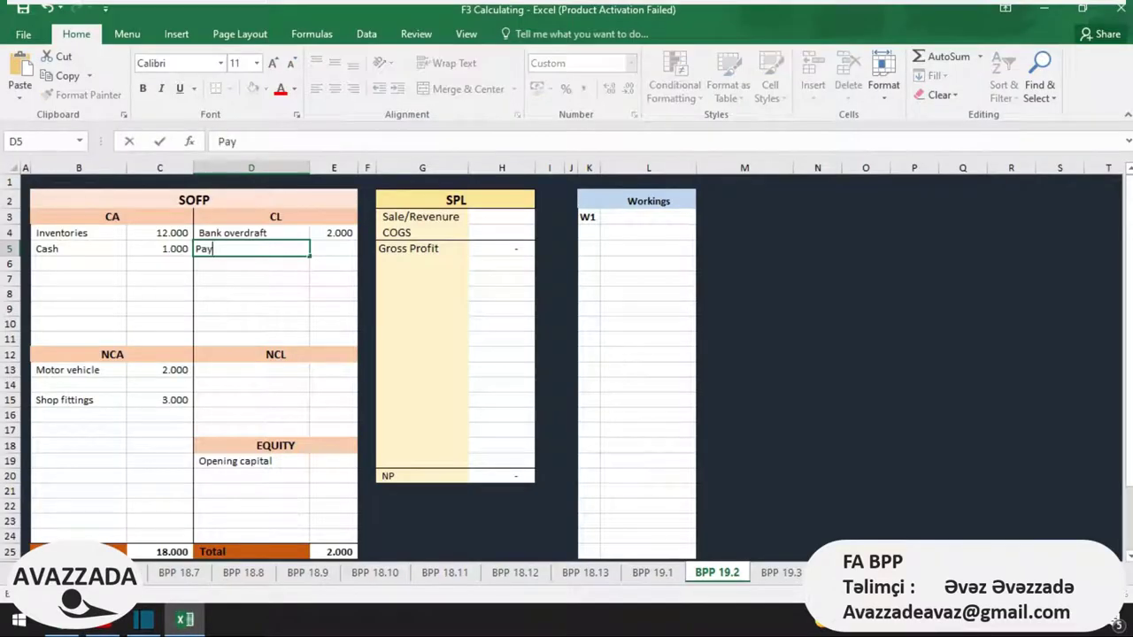
{"action": "type", "text": "ables"}
{"action": "key", "text": "Tab"}
{"action": "type", "text": "4000"}
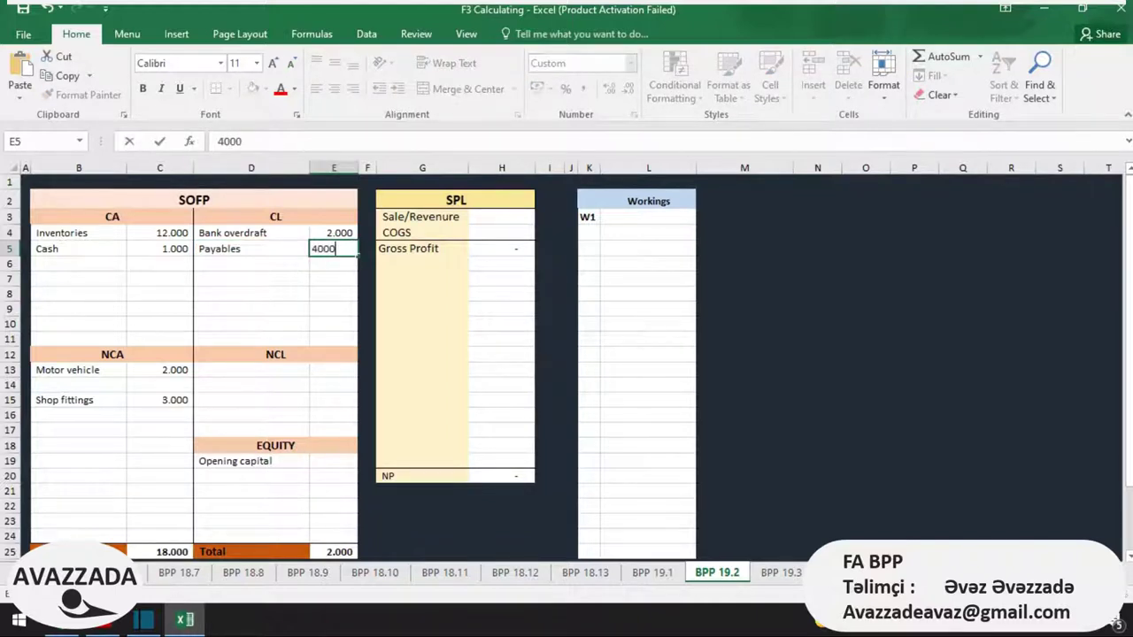
{"action": "key", "text": "Return"}
Step: Check the capital figure in the PDF question and enter 12000 for Opening capital under EQUITY
{"action": "key", "text": "Down"}
{"action": "key", "text": "Down"}
{"action": "key", "text": "Down"}
{"action": "key", "text": "Down"}
{"action": "key", "text": "Down"}
{"action": "key", "text": "Down"}
{"action": "key", "text": "Down"}
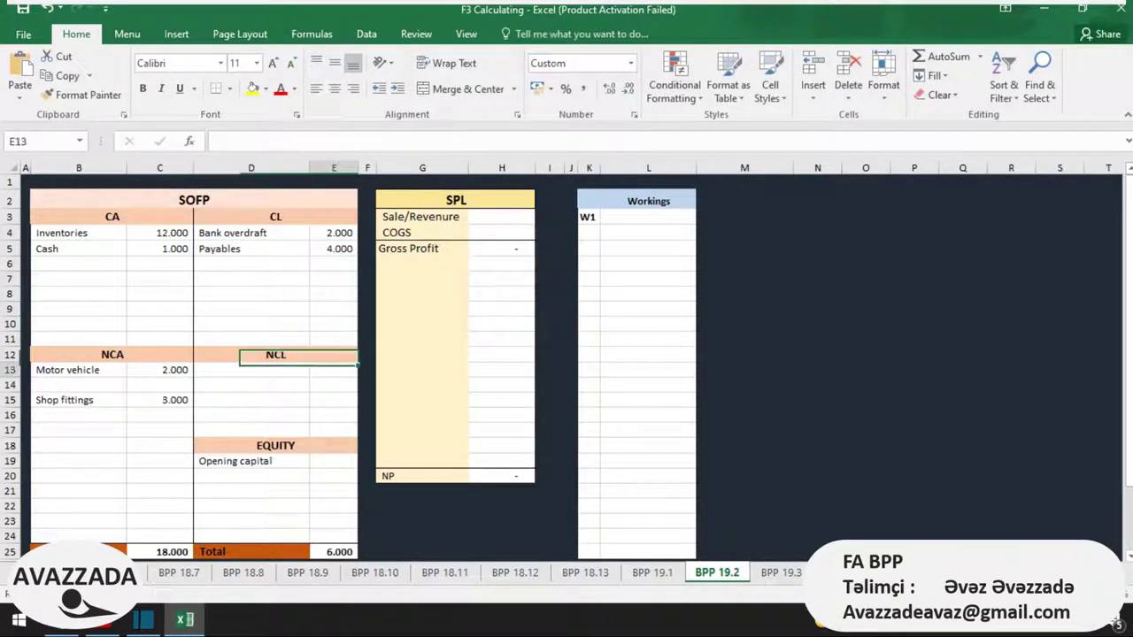
{"action": "key", "text": "alt+Tab"}
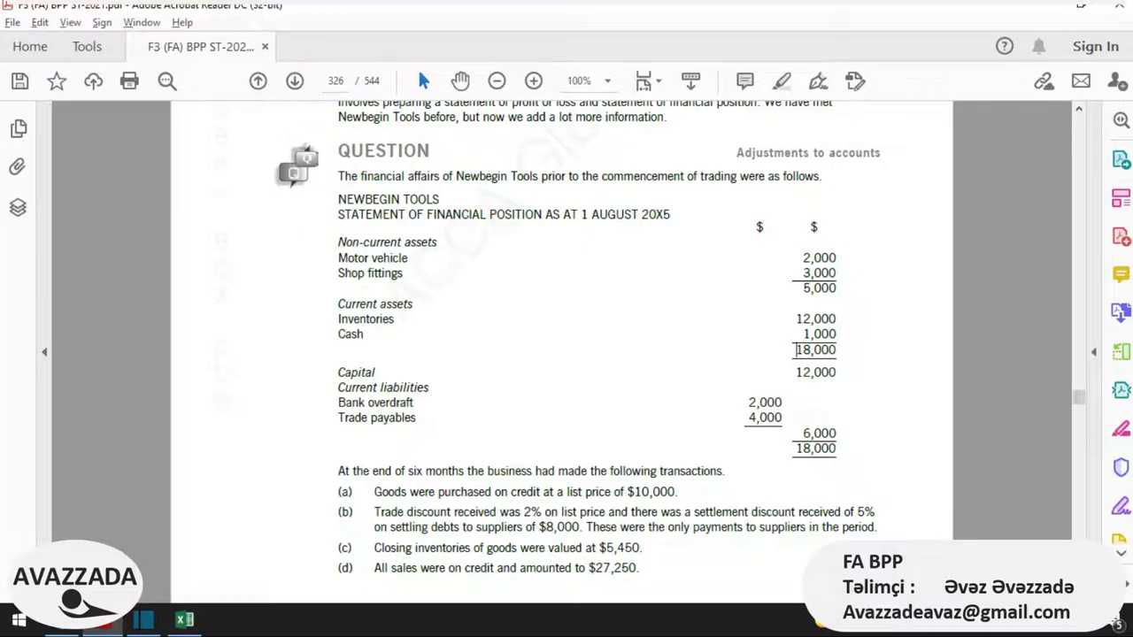
{"action": "key", "text": "alt+Tab"}
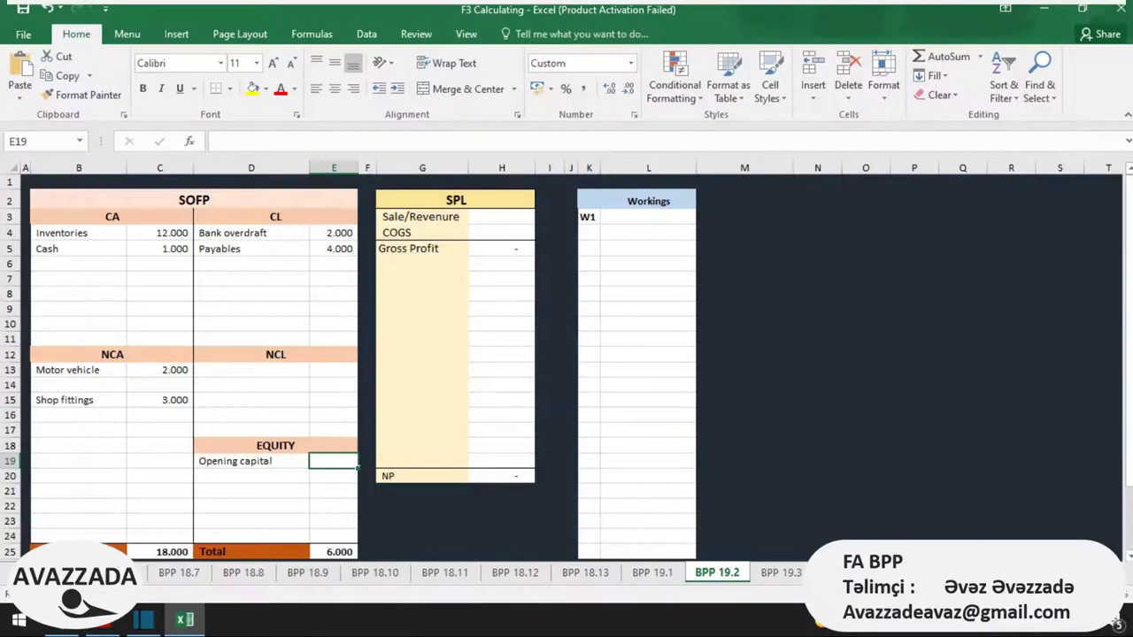
{"action": "type", "text": "12000"}
{"action": "key", "text": "Return"}
Step: Compare the asset total with the total of liabilities and equity in row 25 of the SOFP
{"action": "key", "text": "Down"}
{"action": "key", "text": "Down"}
{"action": "key", "text": "Down"}
{"action": "key", "text": "Down"}
{"action": "key", "text": "Down"}
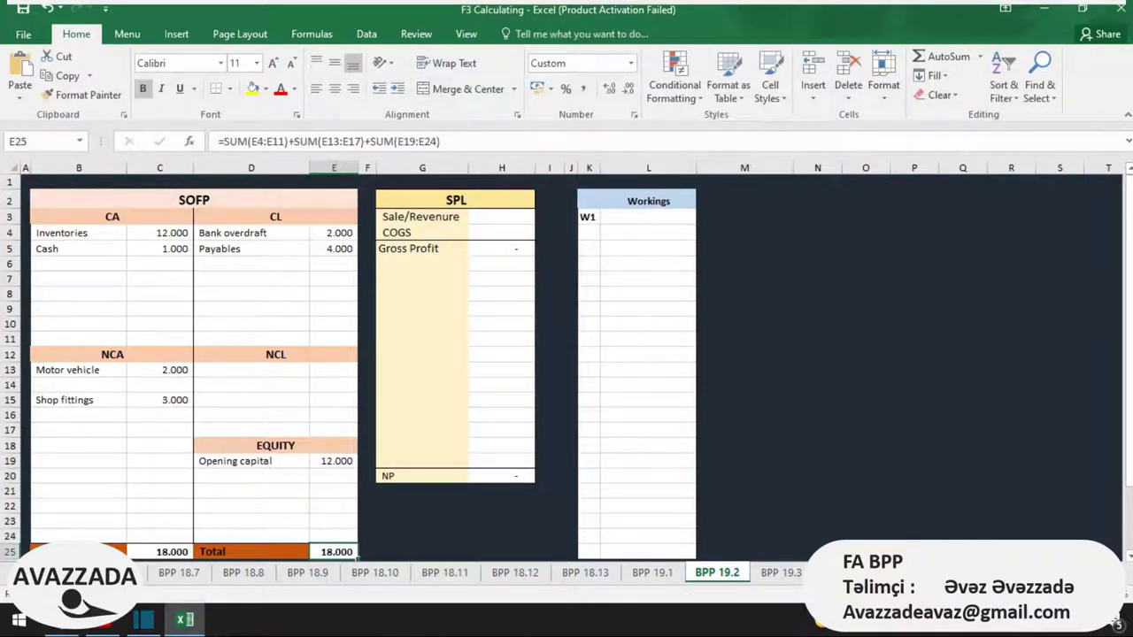
{"action": "key", "text": "shift+Left"}
{"action": "key", "text": "shift+Left"}
{"action": "key", "text": "shift+Left"}
{"action": "key", "text": "Right"}
{"action": "key", "text": "Up"}
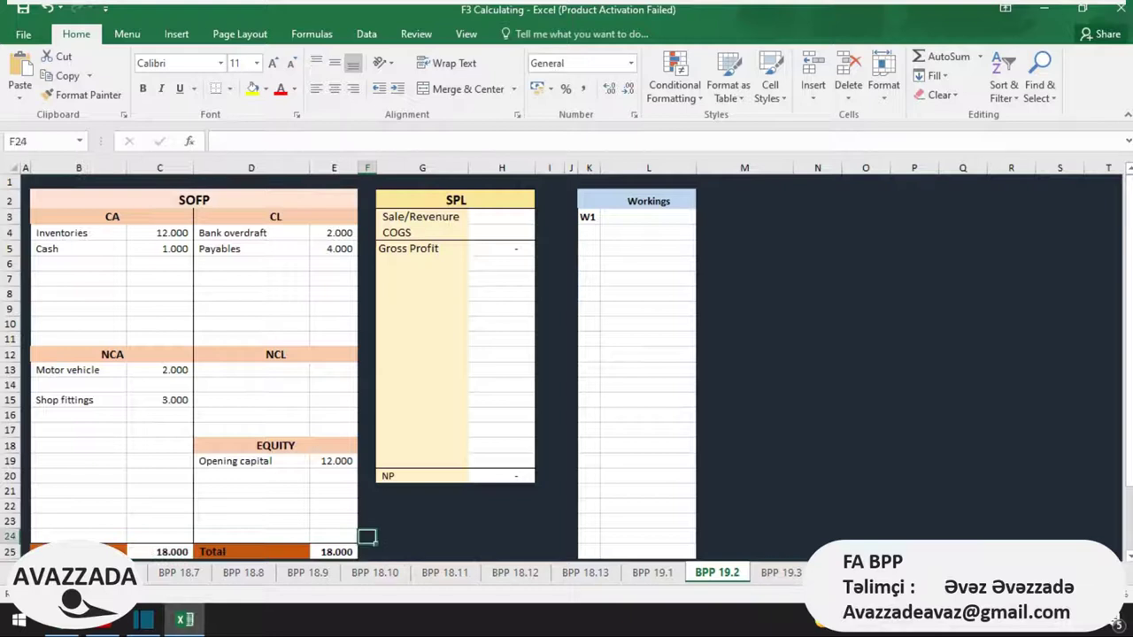
Step: Read transaction (a) in the PDF question and enter =10000 as COGS in the SPL
{"action": "key", "text": "alt+Tab"}
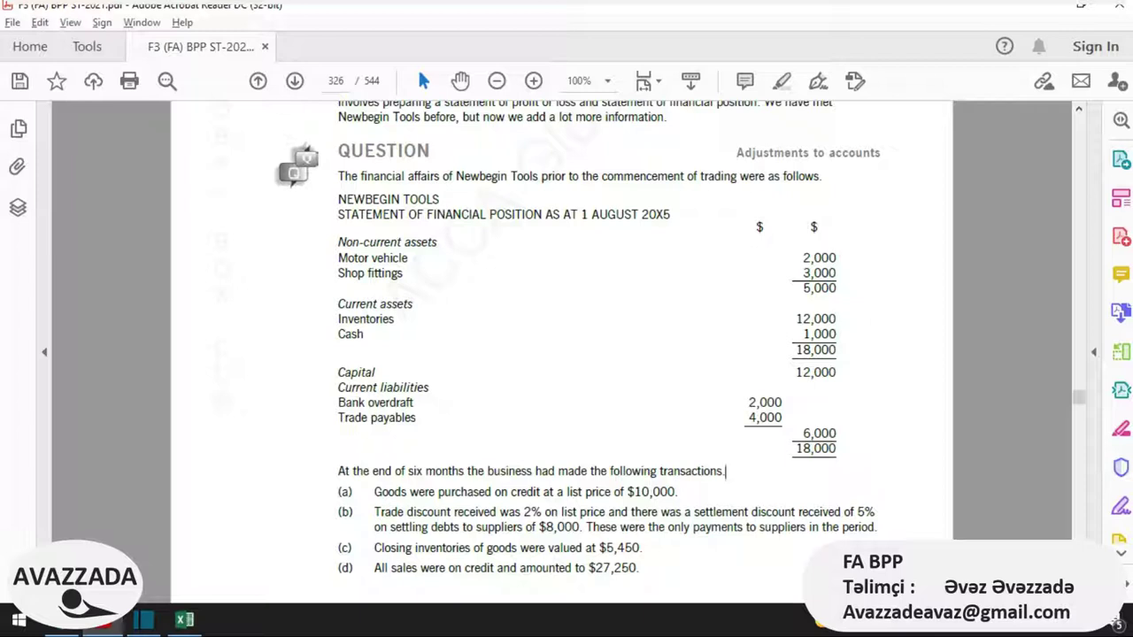
{"action": "key", "text": "alt+Tab"}
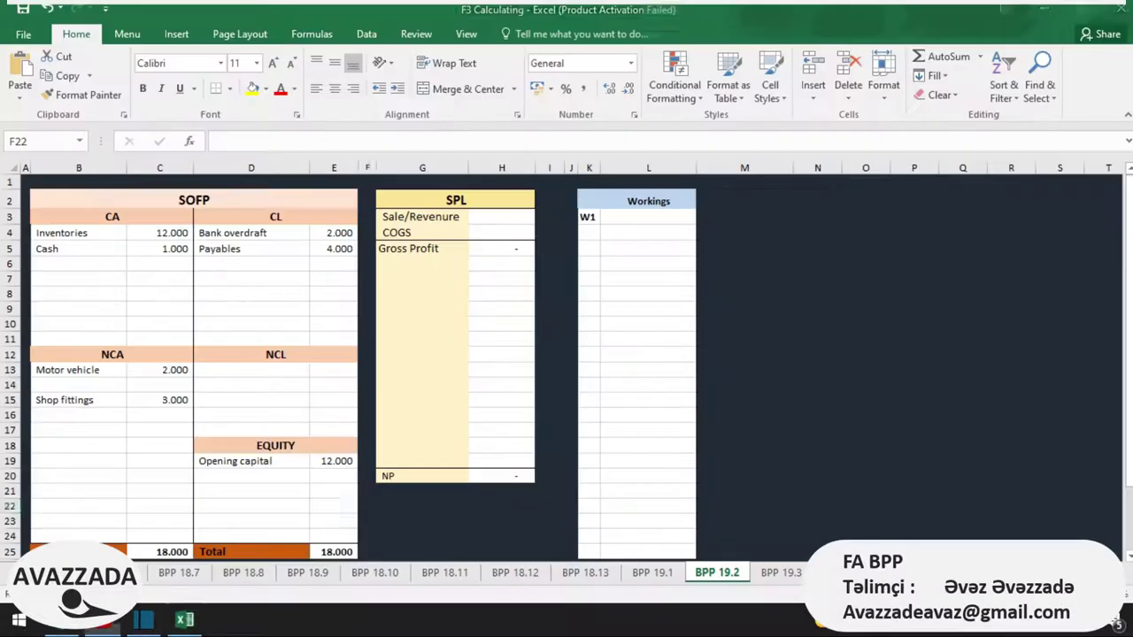
{"action": "left_click", "coordinate": [501, 232]}
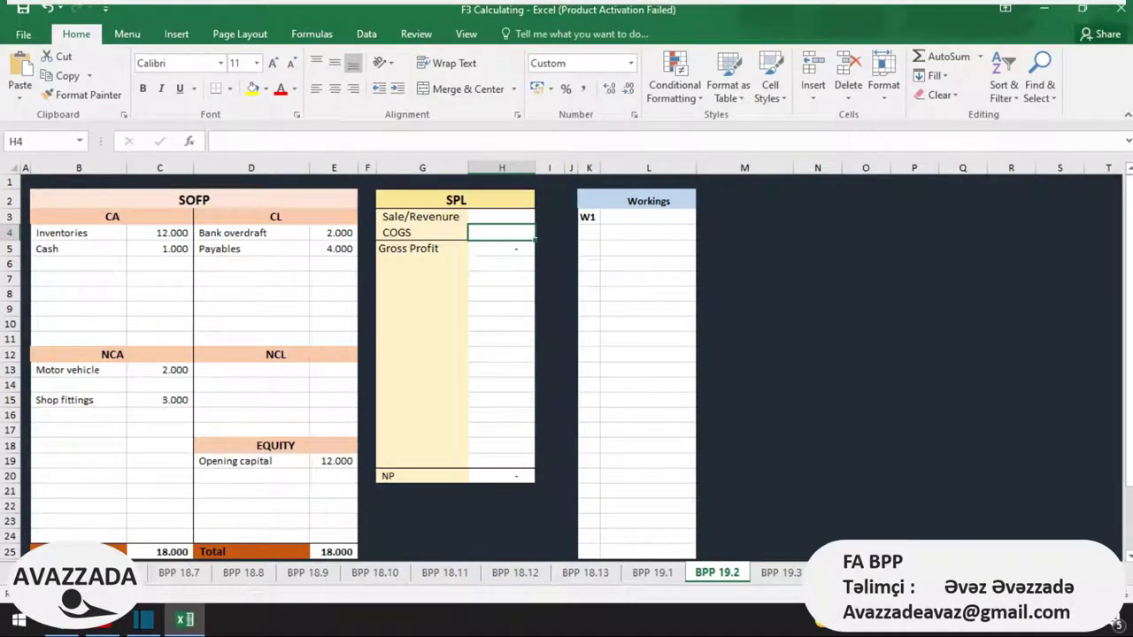
{"action": "type", "text": "=10000"}
{"action": "key", "text": "Return"}
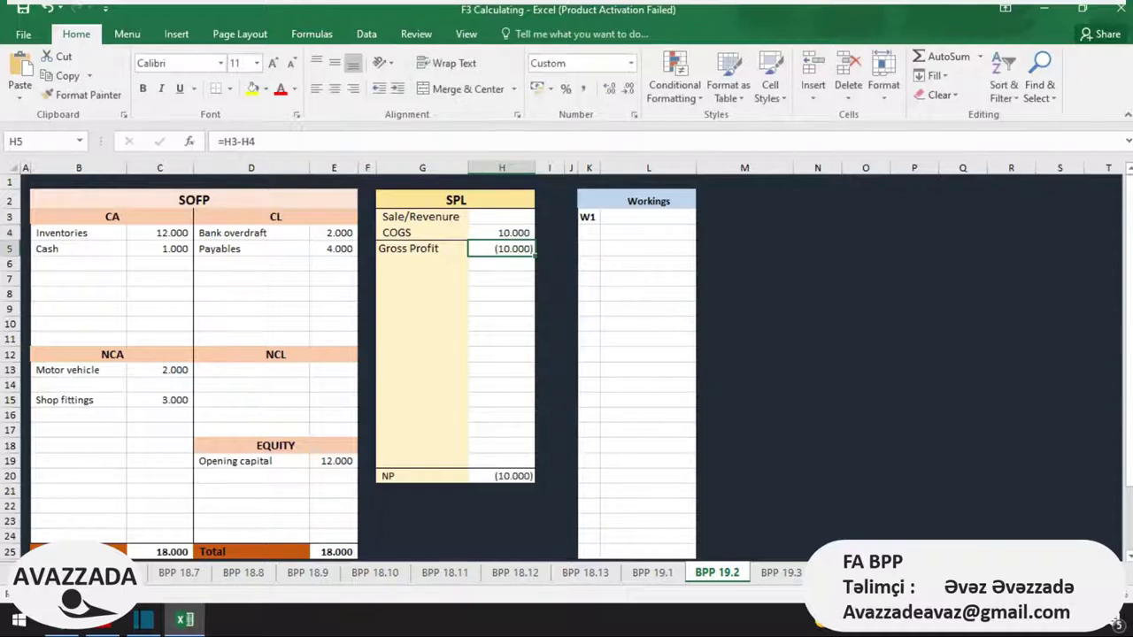
Step: Check the 2% trade discount in the PDF question, change the COGS formula to =10000*98% and save the workbook
{"action": "key", "text": "alt+Tab"}
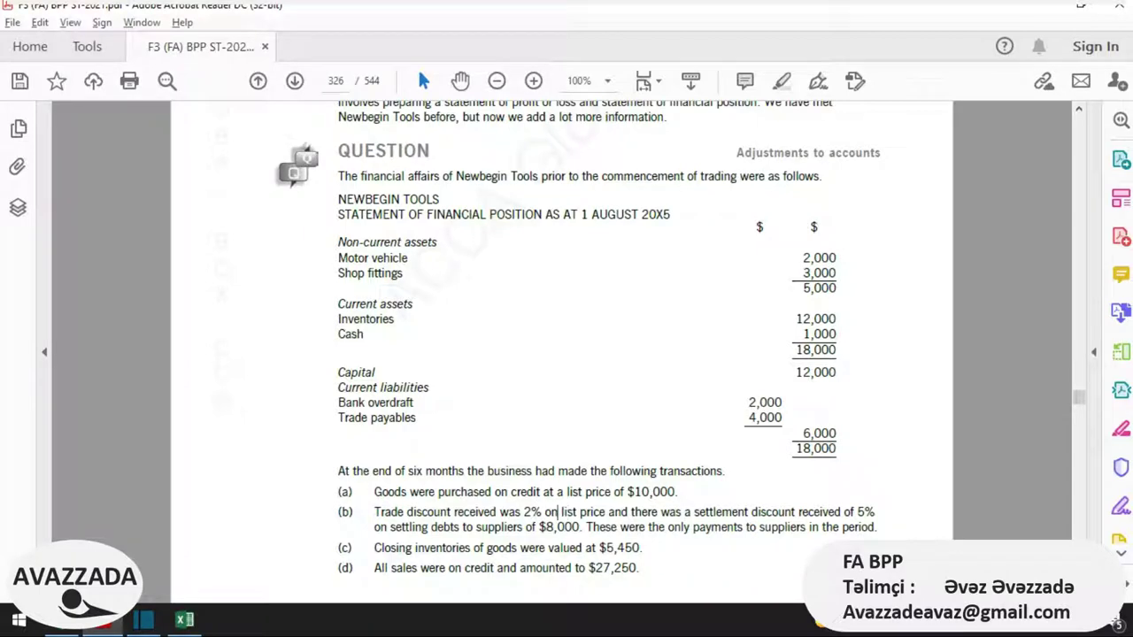
{"action": "key", "text": "alt+Tab"}
{"action": "left_click", "coordinate": [501, 232]}
{"action": "key", "text": "F2"}
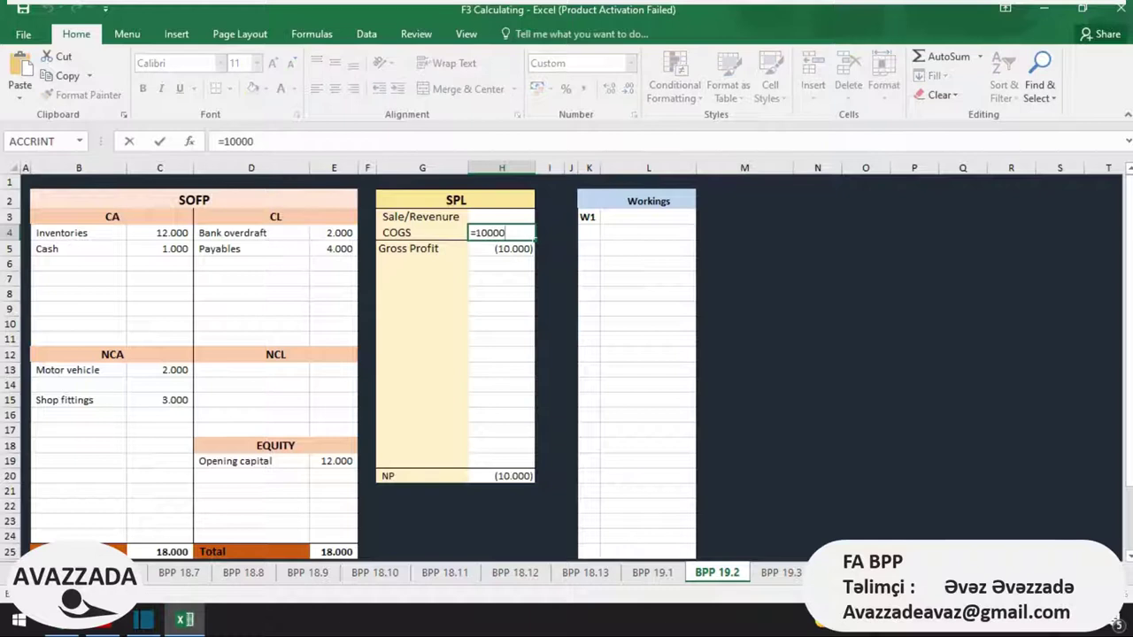
{"action": "type", "text": "*98%"}
{"action": "key", "text": "Return"}
{"action": "key", "text": "Down"}
{"action": "key", "text": "Up"}
{"action": "key", "text": "Up"}
{"action": "key", "text": "ctrl+s"}
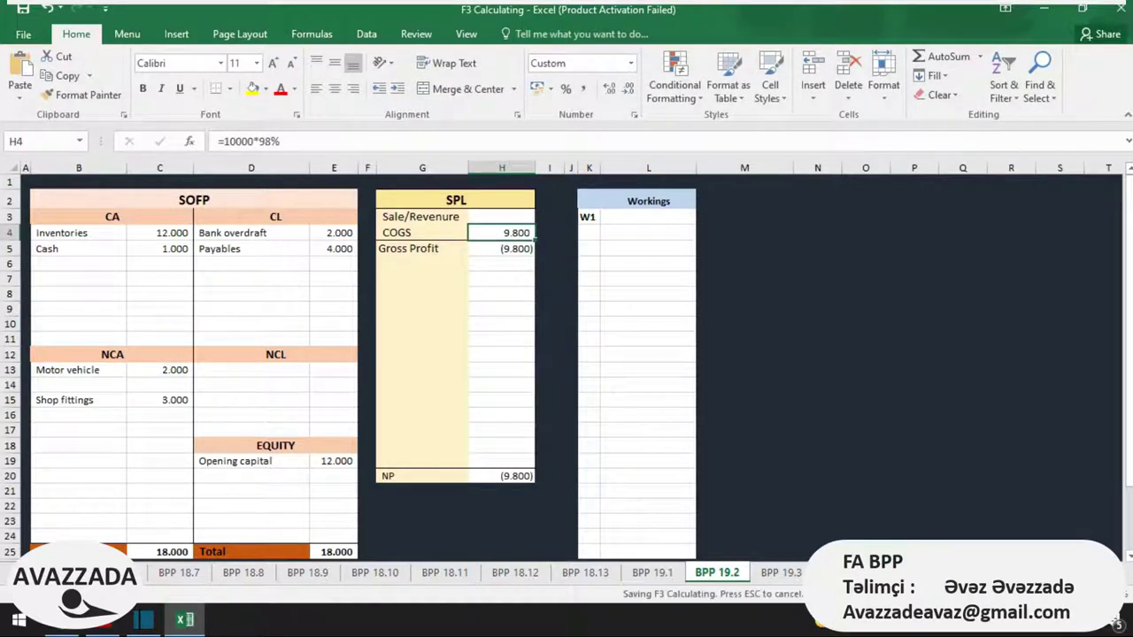
Step: Switch to the PDF question and examine the 5% settlement discount on the $8,000 paid to suppliers in transaction (b)
{"action": "key", "text": "alt+Tab"}
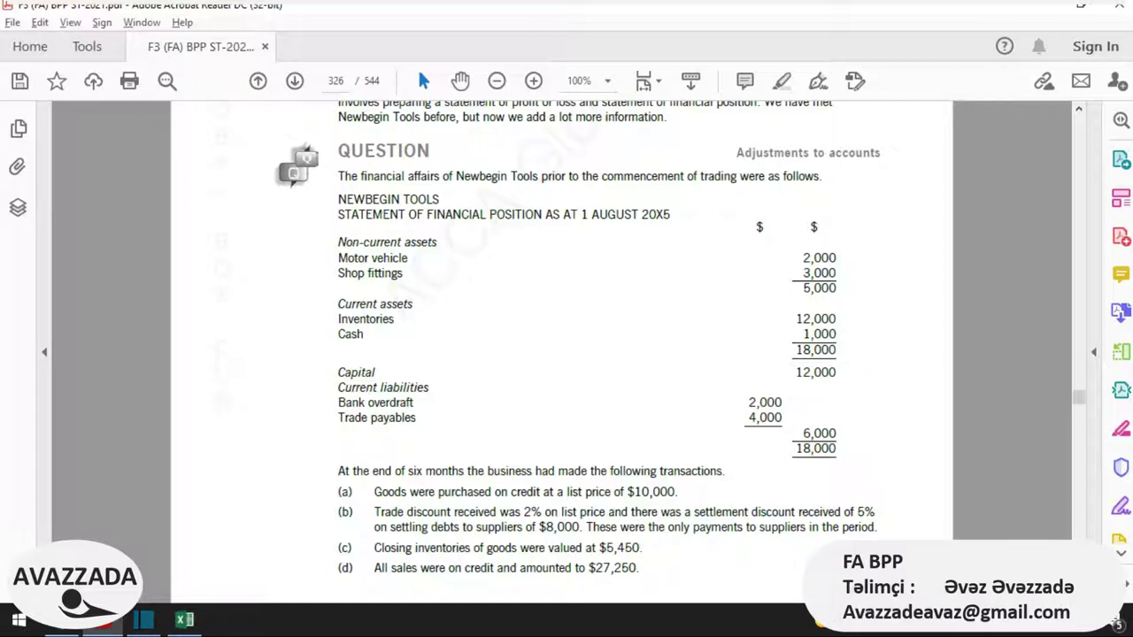
{"action": "scroll", "coordinate": [566, 354], "scroll_direction": "down", "scroll_amount": 1}
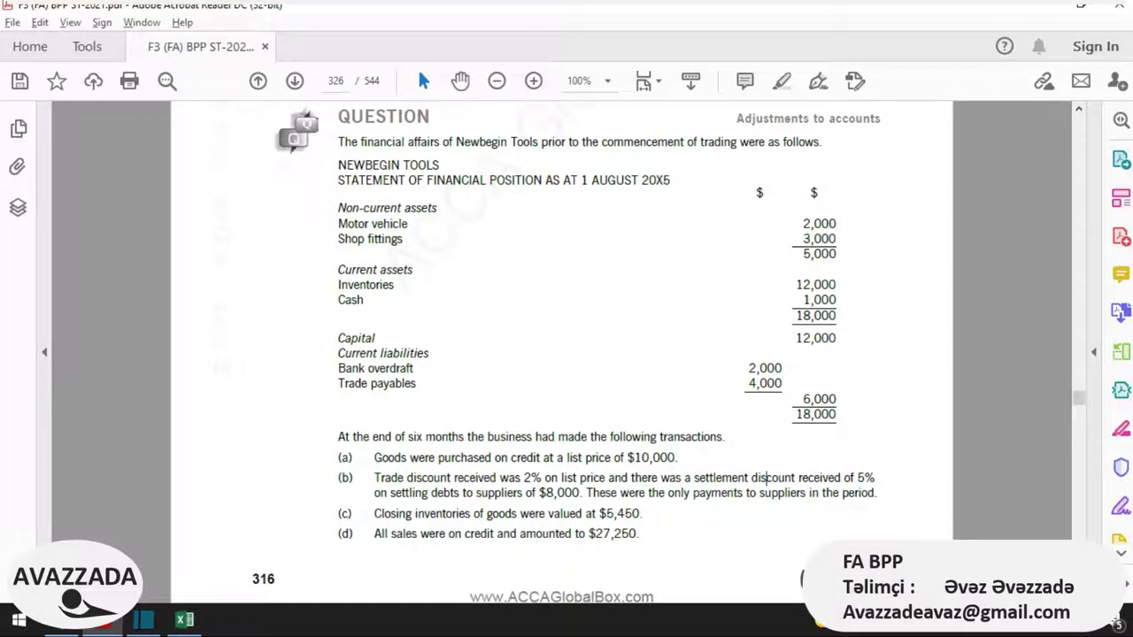
{"action": "left_click_drag", "start_coordinate": [539, 493], "coordinate": [581, 493]}
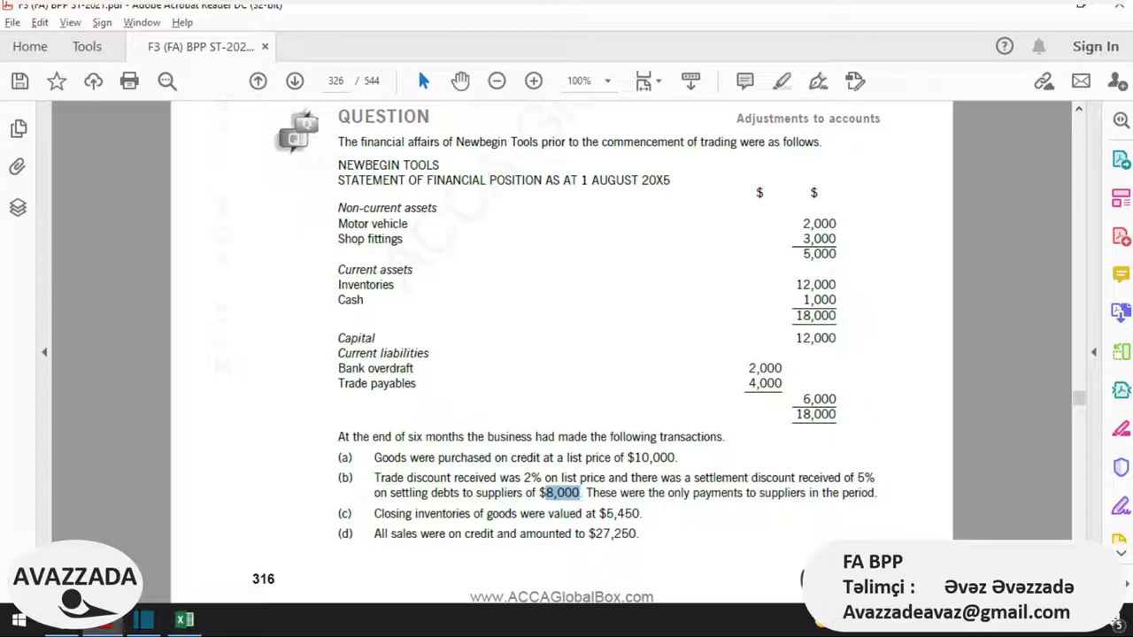
{"action": "mouse_move", "coordinate": [580, 493]}
{"action": "left_mouse_down"}
{"action": "mouse_move", "coordinate": [547, 492]}
{"action": "mouse_move", "coordinate": [579, 493]}
{"action": "left_mouse_up"}
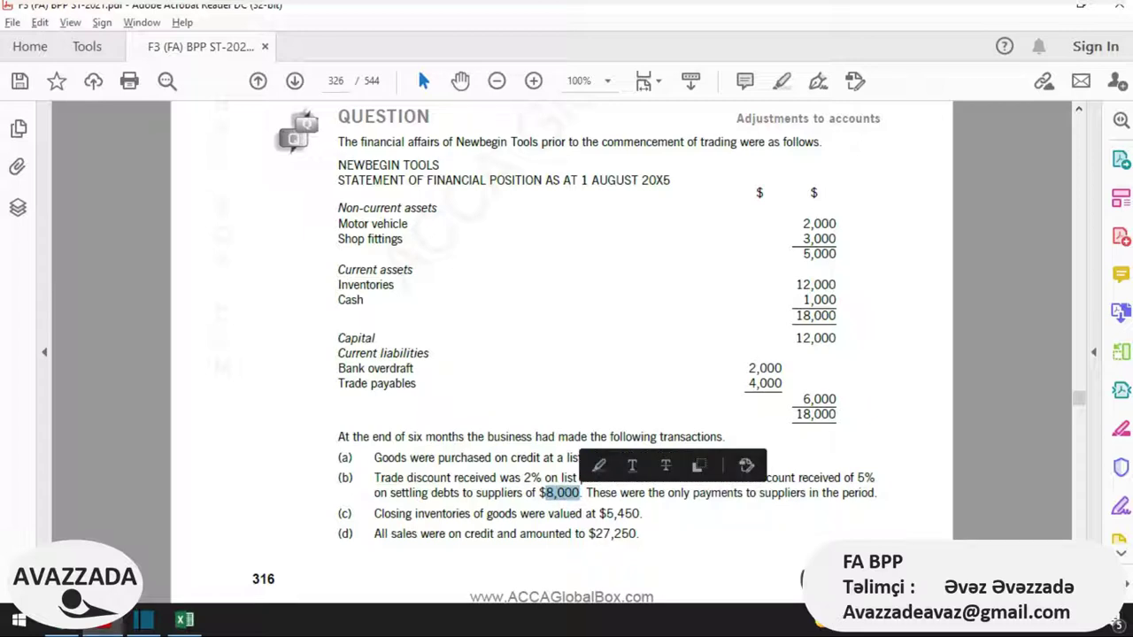
{"action": "key", "text": "Escape"}
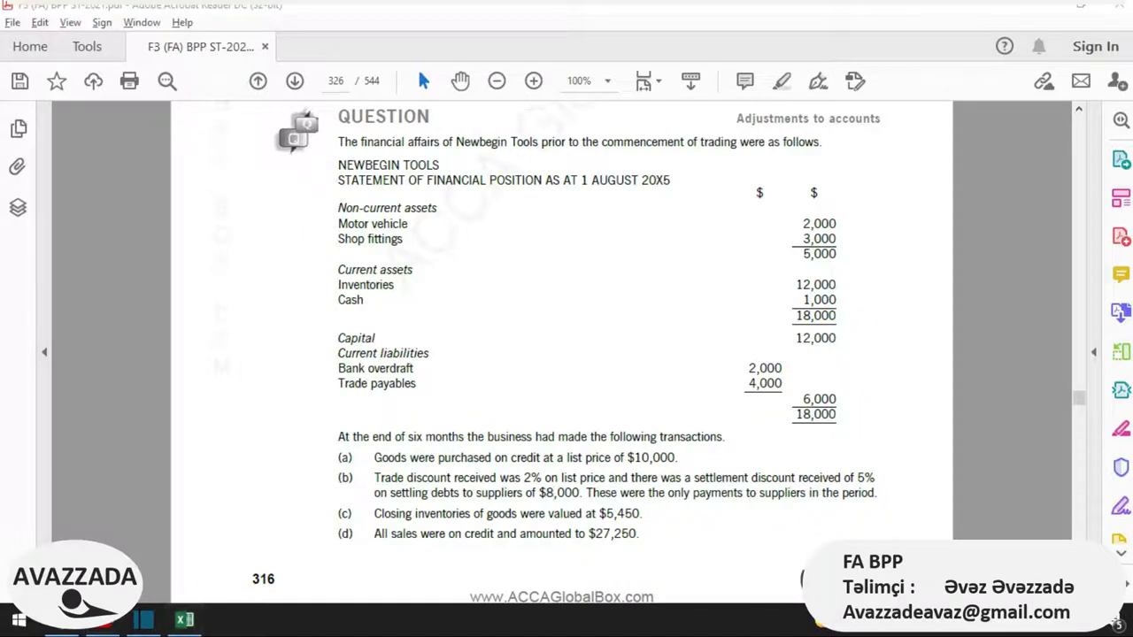
Step: Open the Calculator, work out the settlement discount as 8000 × 0,05 and return to the Excel workbook
{"action": "key", "text": "super"}
{"action": "type", "text": "c"}
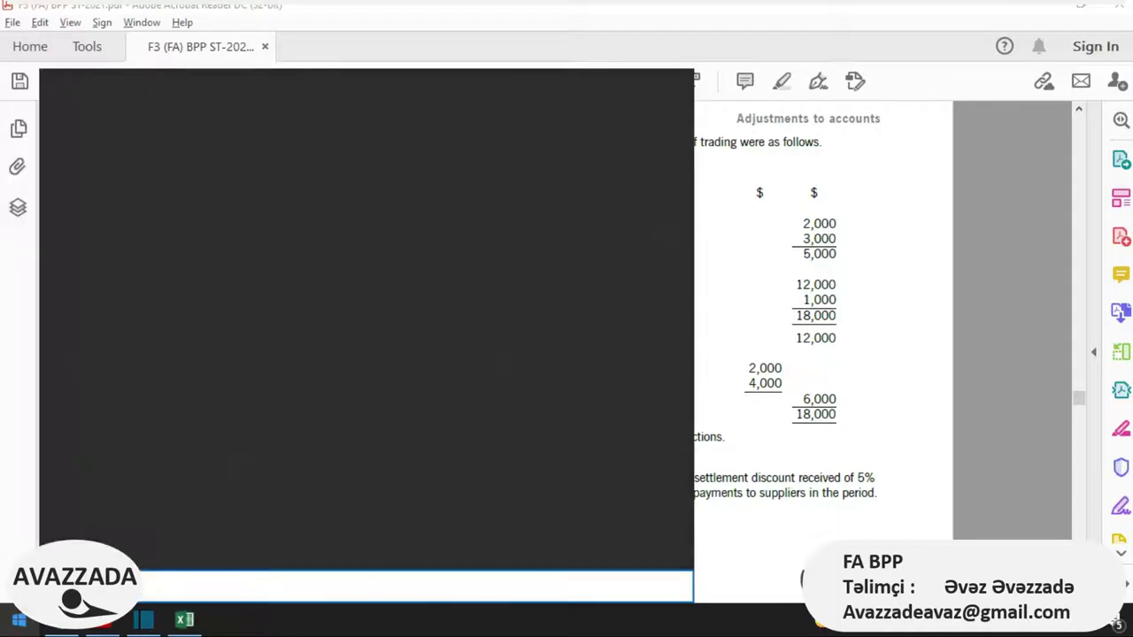
{"action": "type", "text": "al"}
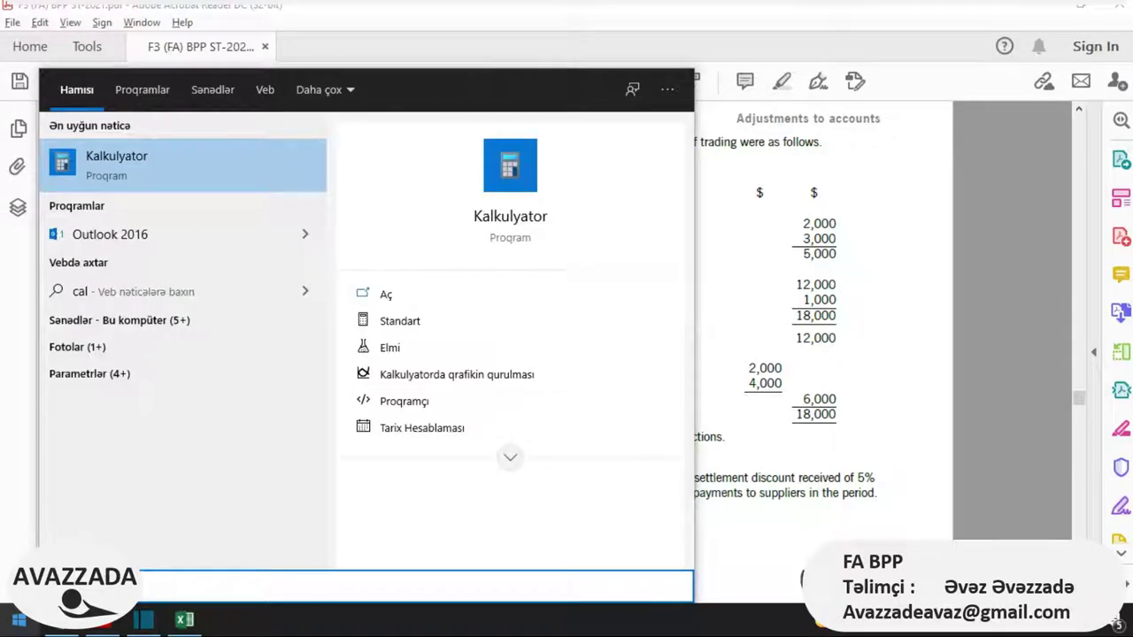
{"action": "key", "text": "Return"}
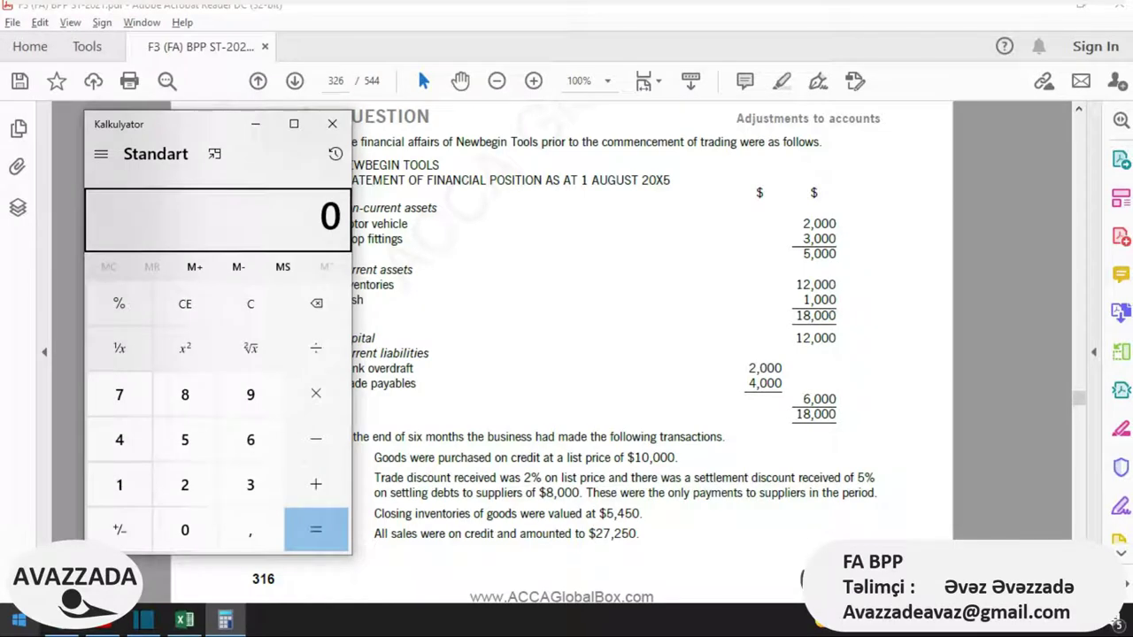
{"action": "type", "text": "8000"}
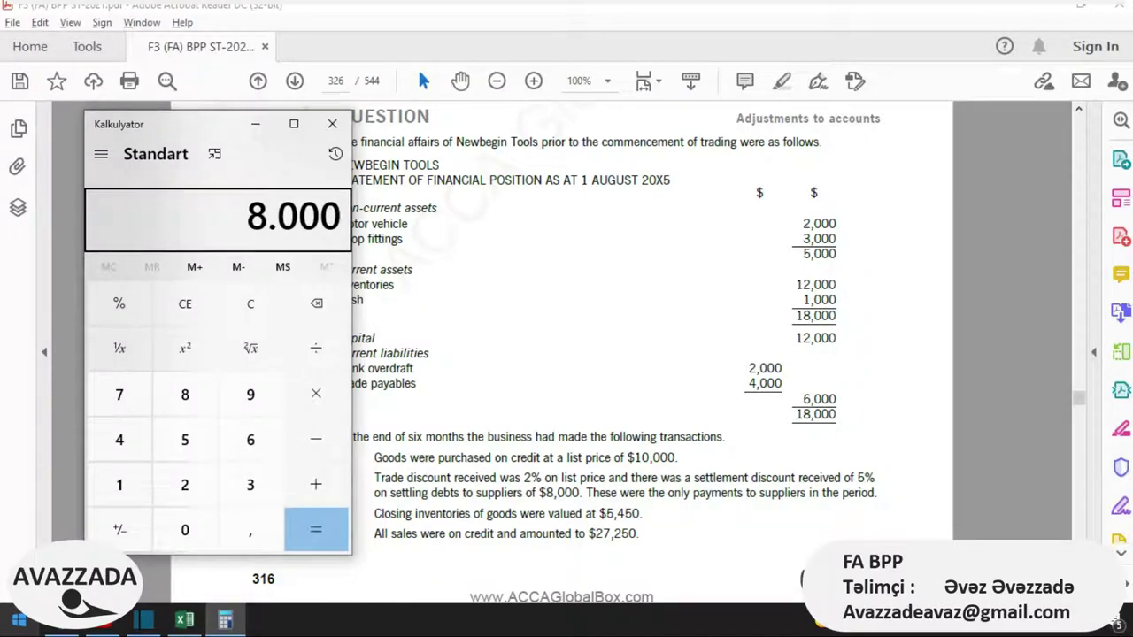
{"action": "type", "text": "8"}
{"action": "key", "text": "BackSpace"}
{"action": "key", "text": "asterisk"}
{"action": "type", "text": "0"}
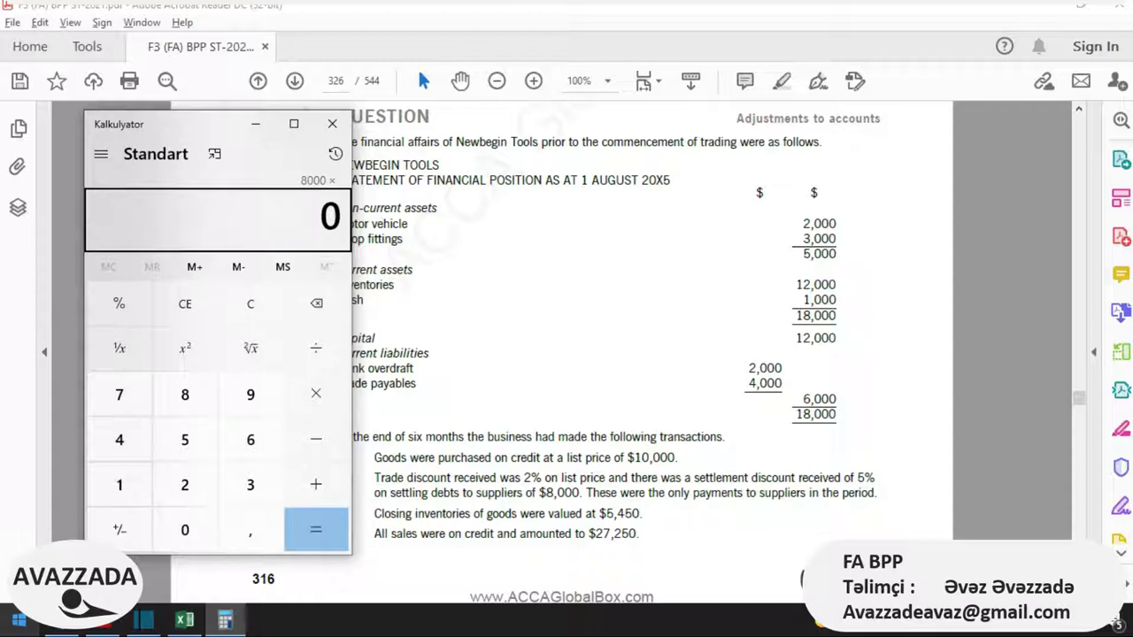
{"action": "key", "text": "slash"}
{"action": "key", "text": "BackSpace"}
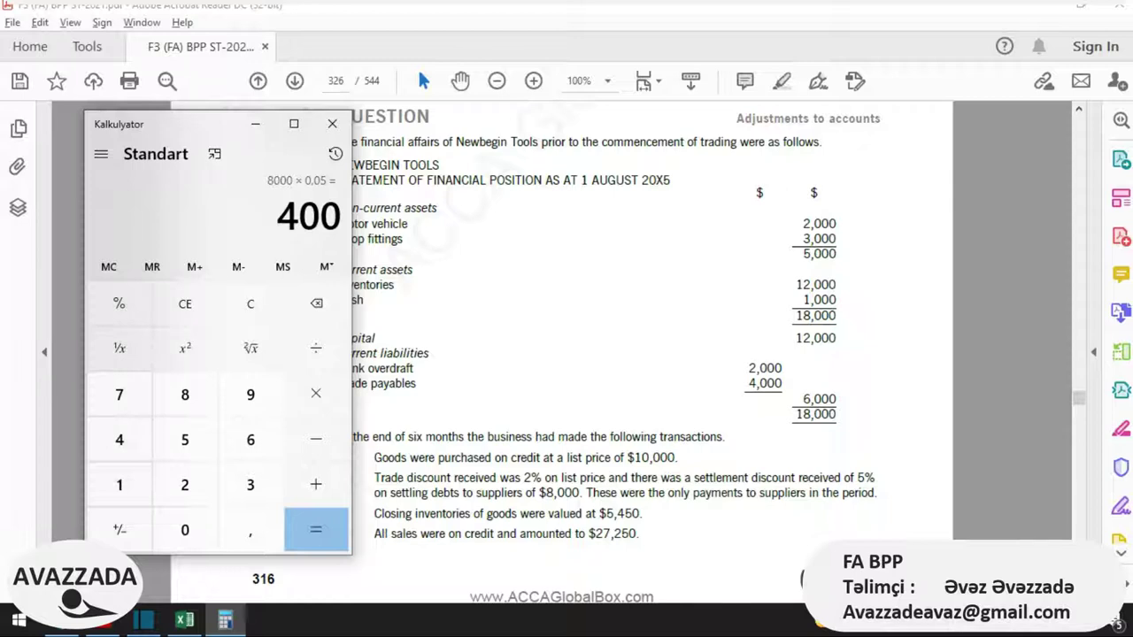
{"action": "key", "text": "alt+Tab"}
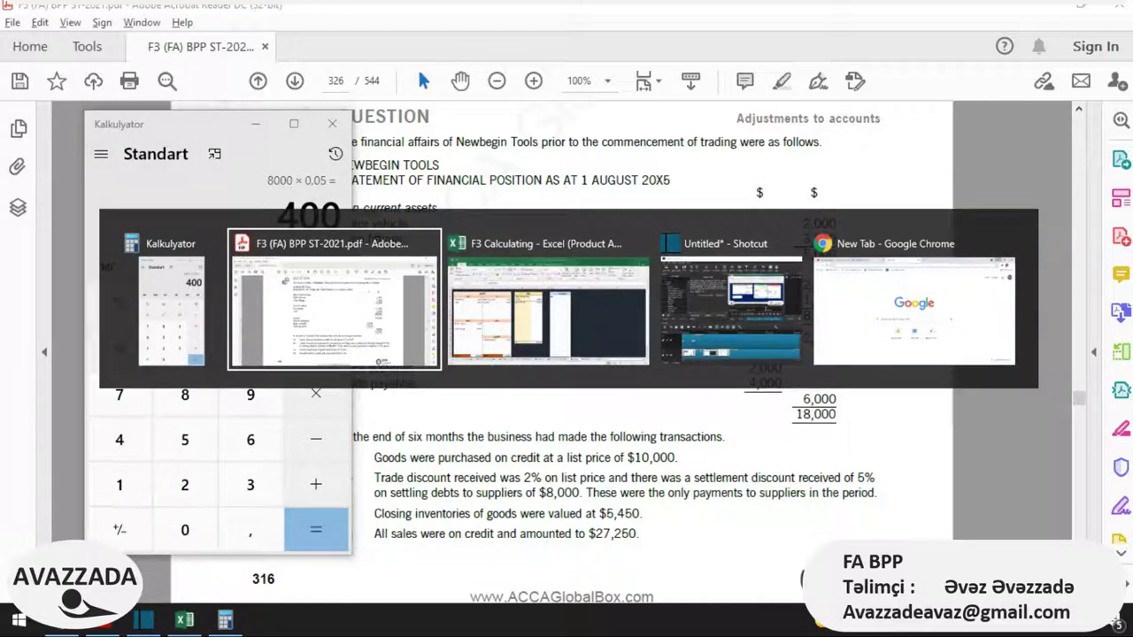
{"action": "key", "text": "alt+Tab"}
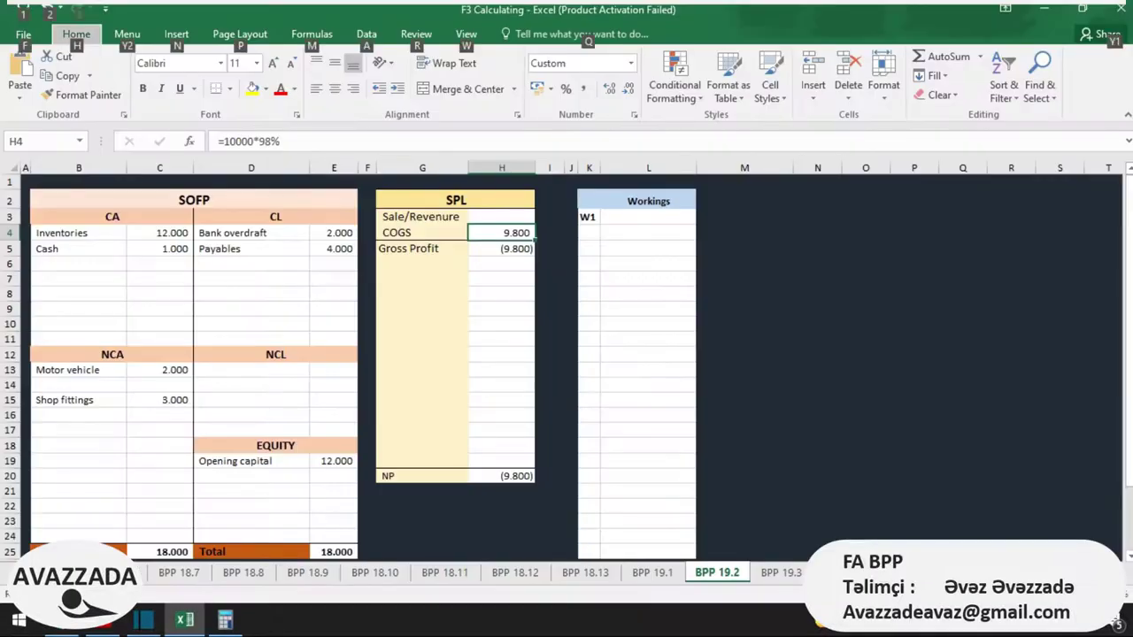
Step: Deduct the settlement discount from Payables in the SOFP with the formula =4000-400
{"action": "left_click", "coordinate": [334, 249]}
{"action": "left_click", "coordinate": [246, 142]}
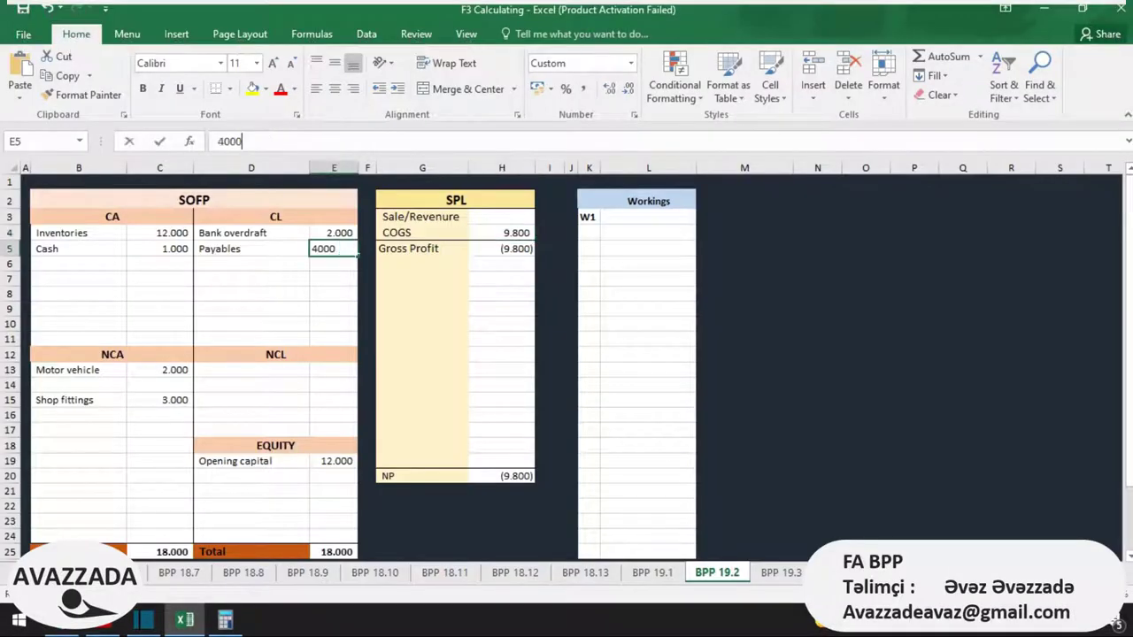
{"action": "type", "text": "-"}
{"action": "type", "text": "400"}
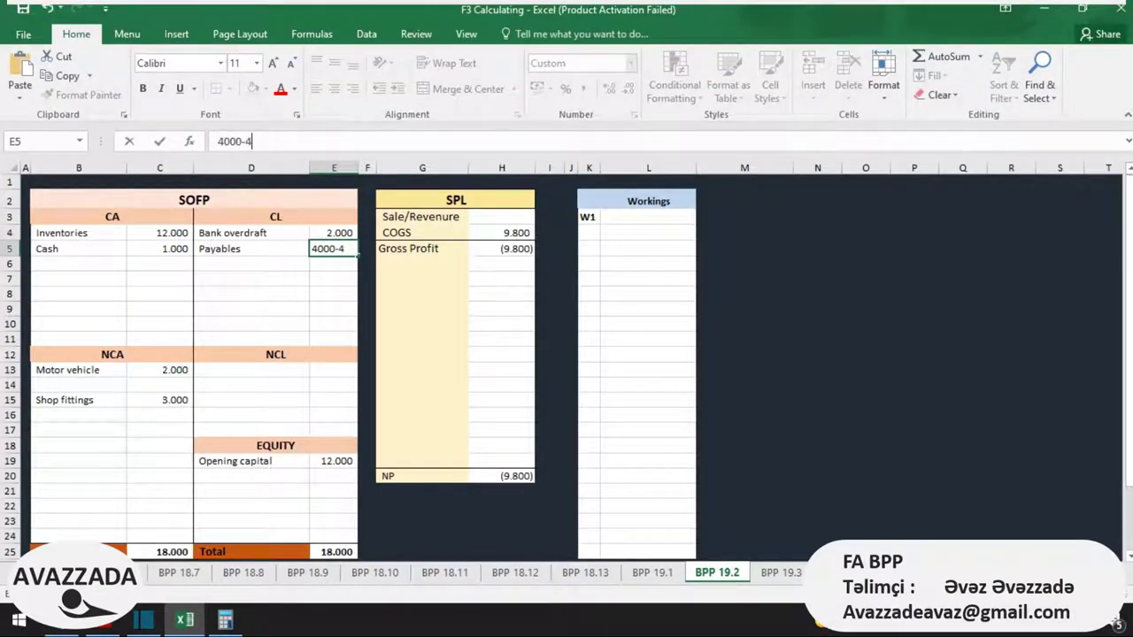
{"action": "left_click", "coordinate": [218, 141]}
{"action": "type", "text": "="}
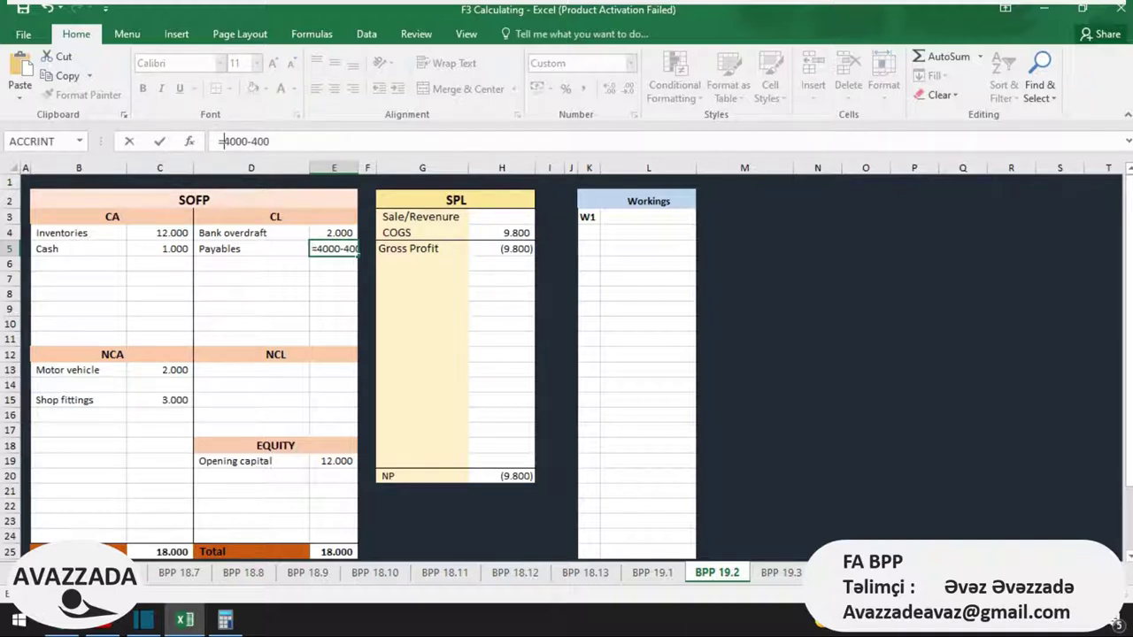
{"action": "key", "text": "Return"}
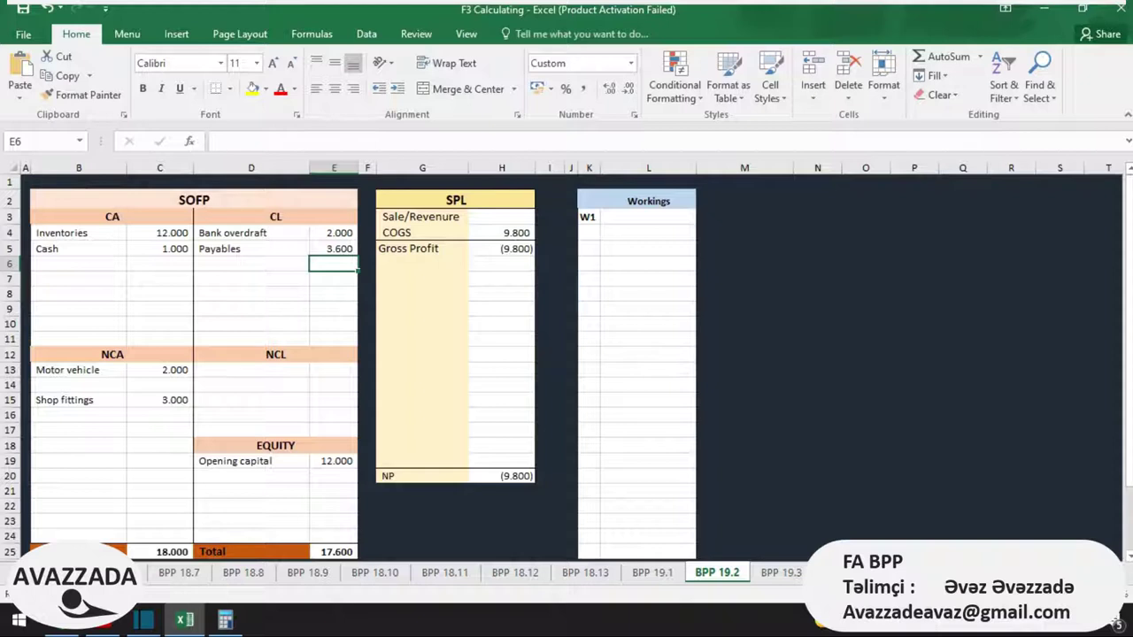
Step: Deduct the settlement discount from COGS in the SPL with the formula =10000*98%-400 and save the workbook
{"action": "left_click", "coordinate": [501, 232]}
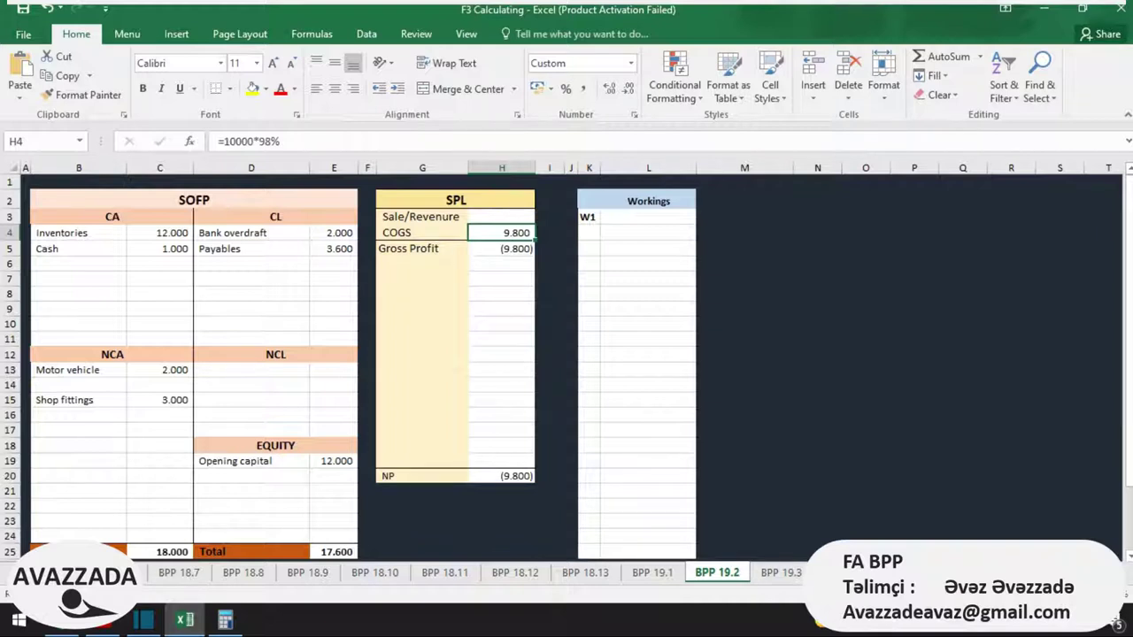
{"action": "key", "text": "F2"}
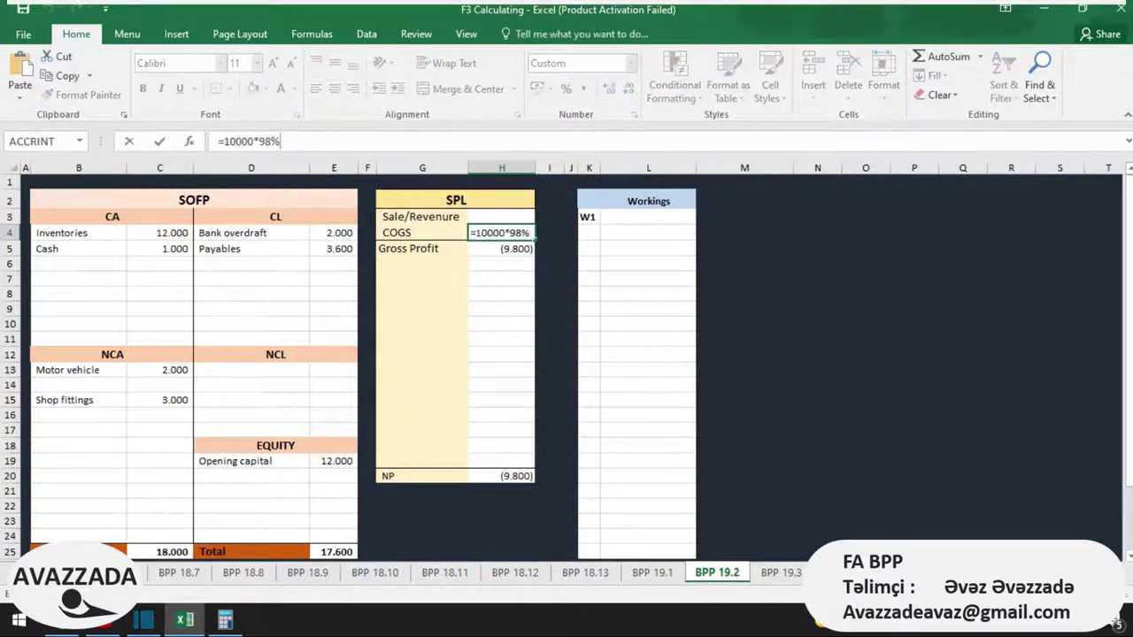
{"action": "type", "text": "-400"}
{"action": "key", "text": "Return"}
{"action": "key", "text": "Down"}
{"action": "key", "text": "Down"}
{"action": "key", "text": "Up"}
{"action": "key", "text": "Up"}
{"action": "key", "text": "Up"}
{"action": "key", "text": "Left"}
{"action": "key", "text": "Left"}
{"action": "key", "text": "ctrl+s"}
{"action": "key", "text": "Right"}
{"action": "key", "text": "Right"}
{"action": "key", "text": "Right"}
{"action": "key", "text": "Down"}
{"action": "key", "text": "Down"}
{"action": "key", "text": "Left"}
{"action": "key", "text": "Up"}
{"action": "key", "text": "Up"}
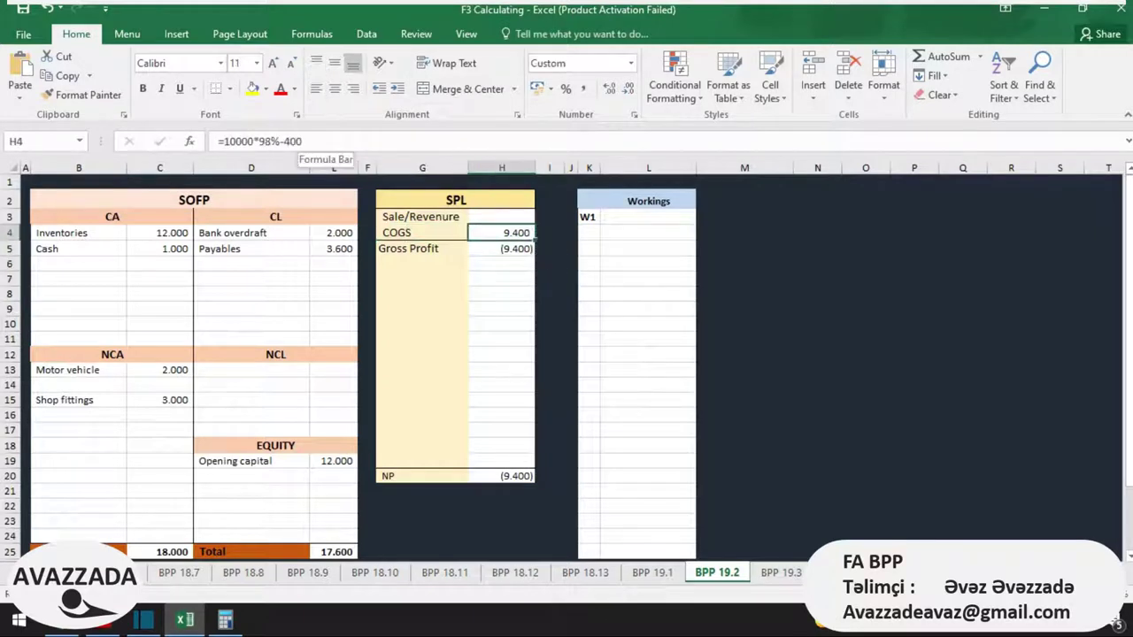
Step: Check the closing inventories in transaction (c) of the PDF question and extend the COGS formula to =10000*98%-400-5450
{"action": "key", "text": "alt+Tab"}
{"action": "key", "text": "alt+Tab"}
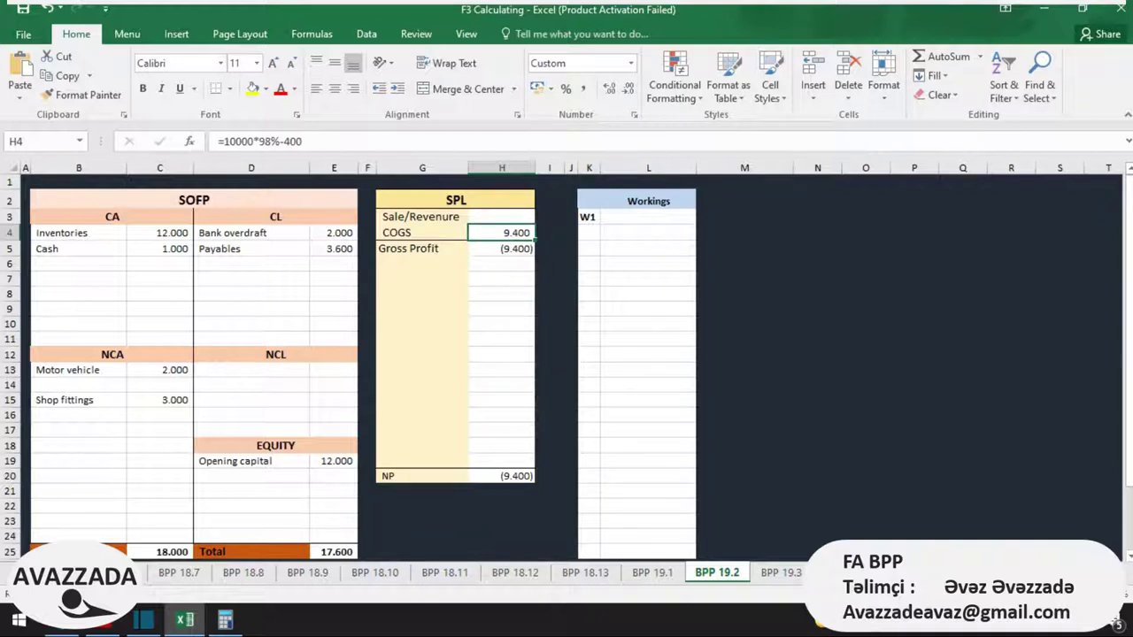
{"action": "key", "text": "alt+Tab"}
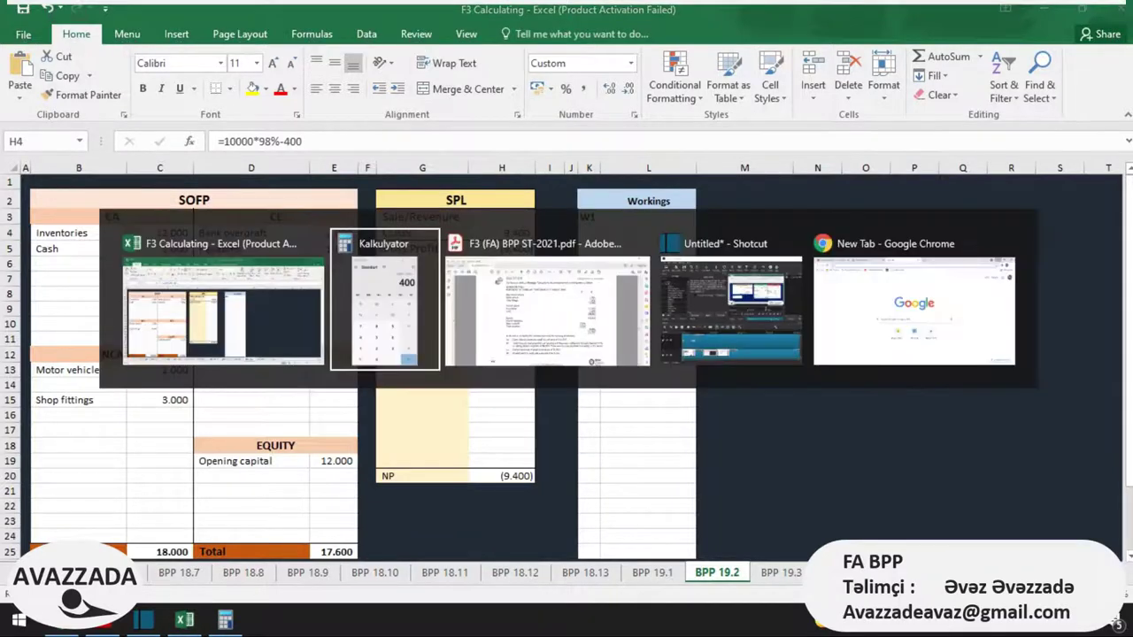
{"action": "key", "text": "alt+Tab"}
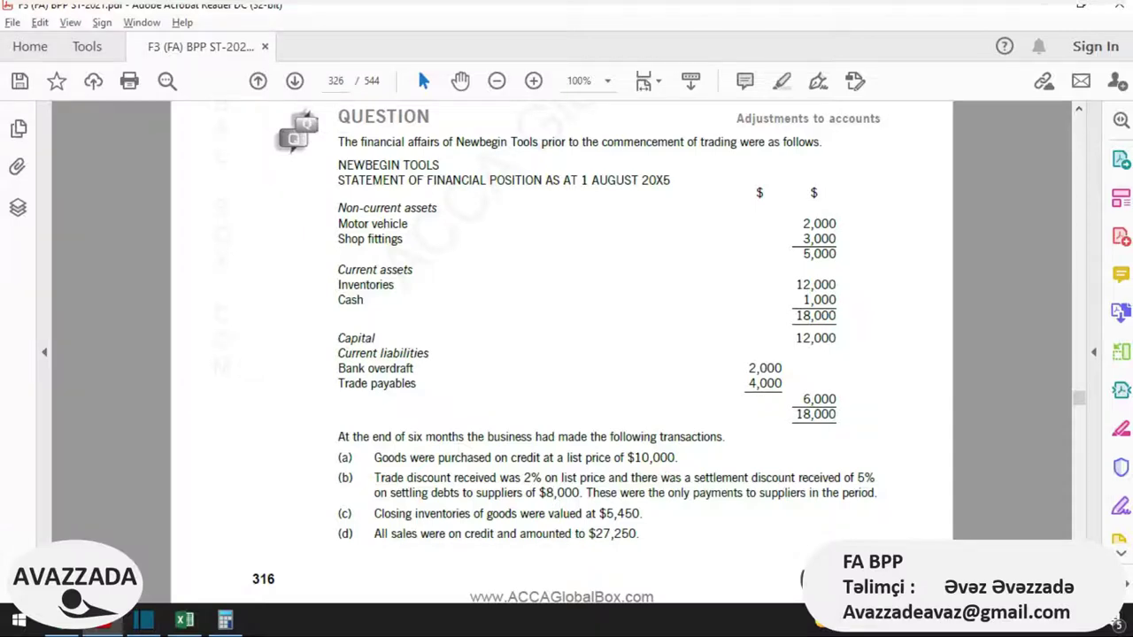
{"action": "key", "text": "alt+Tab"}
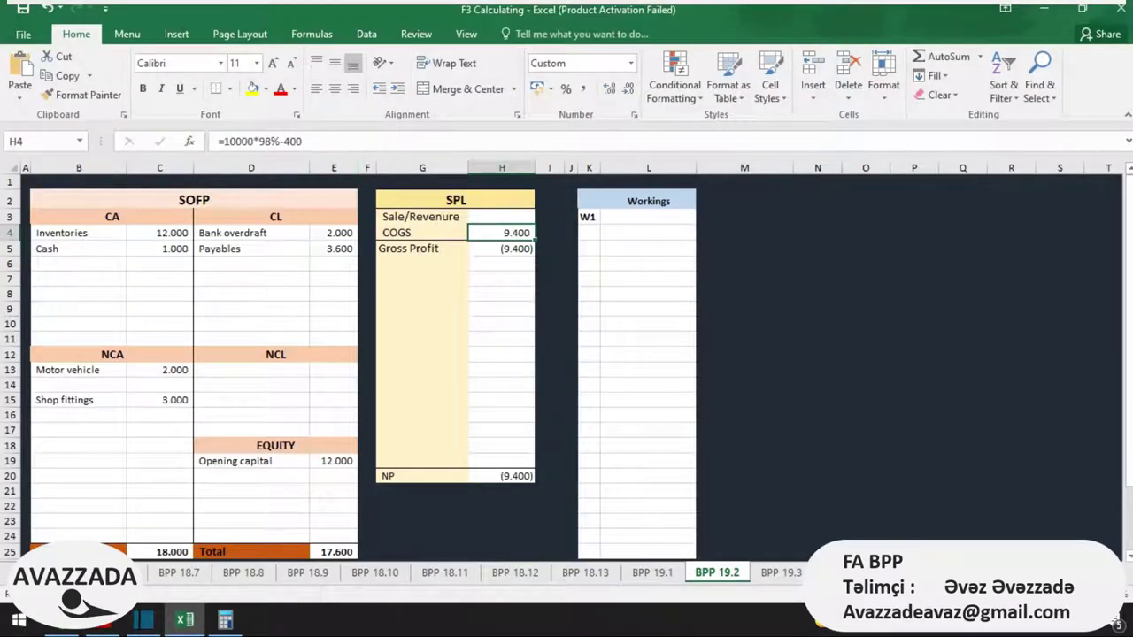
{"action": "key", "text": "F2"}
{"action": "type", "text": "-"}
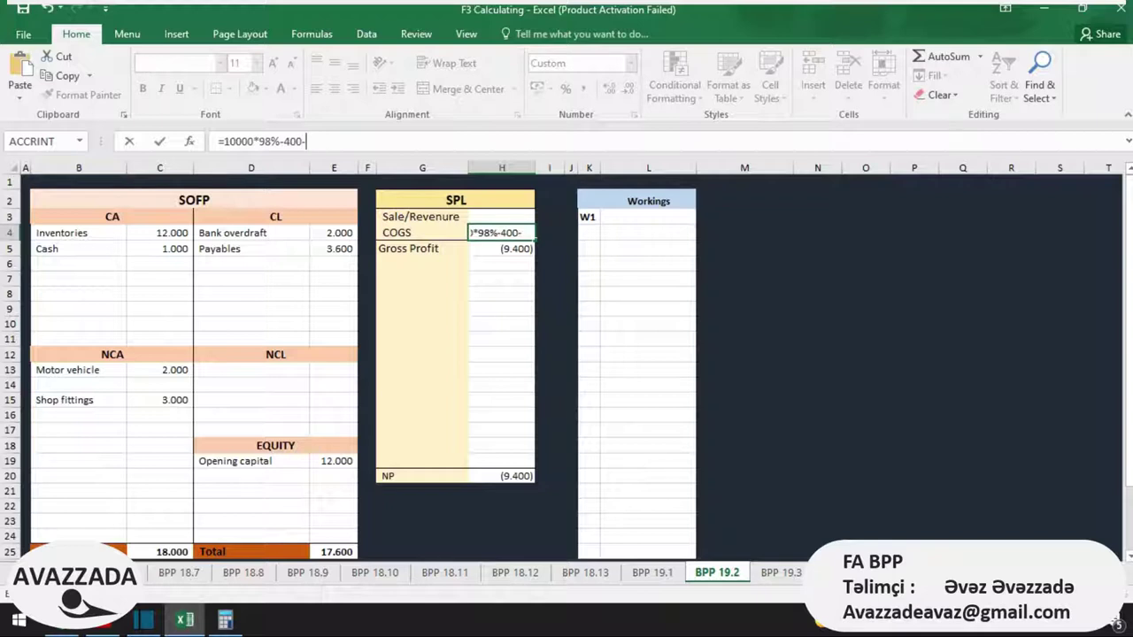
{"action": "type", "text": "5450"}
{"action": "key", "text": "Return"}
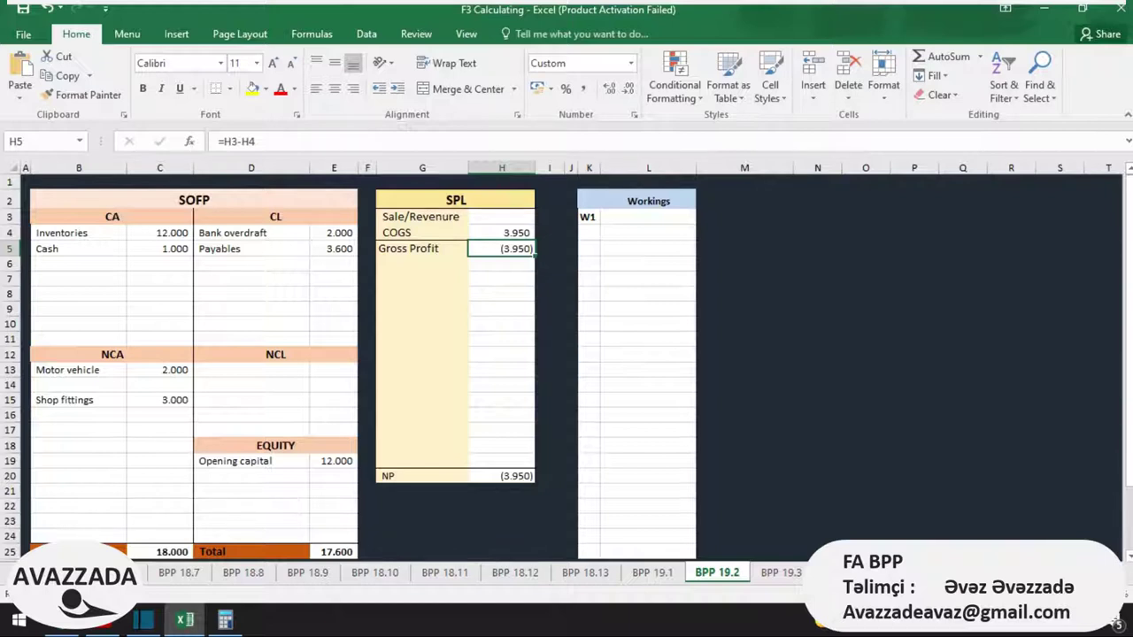
Step: Add the opening inventories to the COGS formula so it reads =10000*98%-400+12000-5450
{"action": "left_click", "coordinate": [501, 233]}
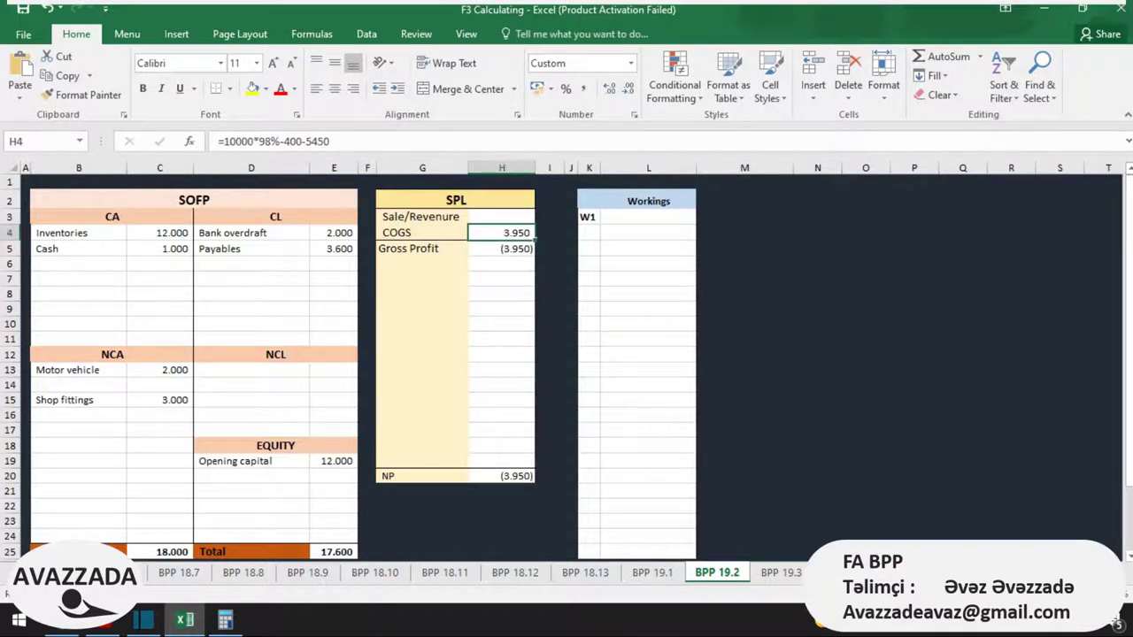
{"action": "left_click", "coordinate": [159, 233]}
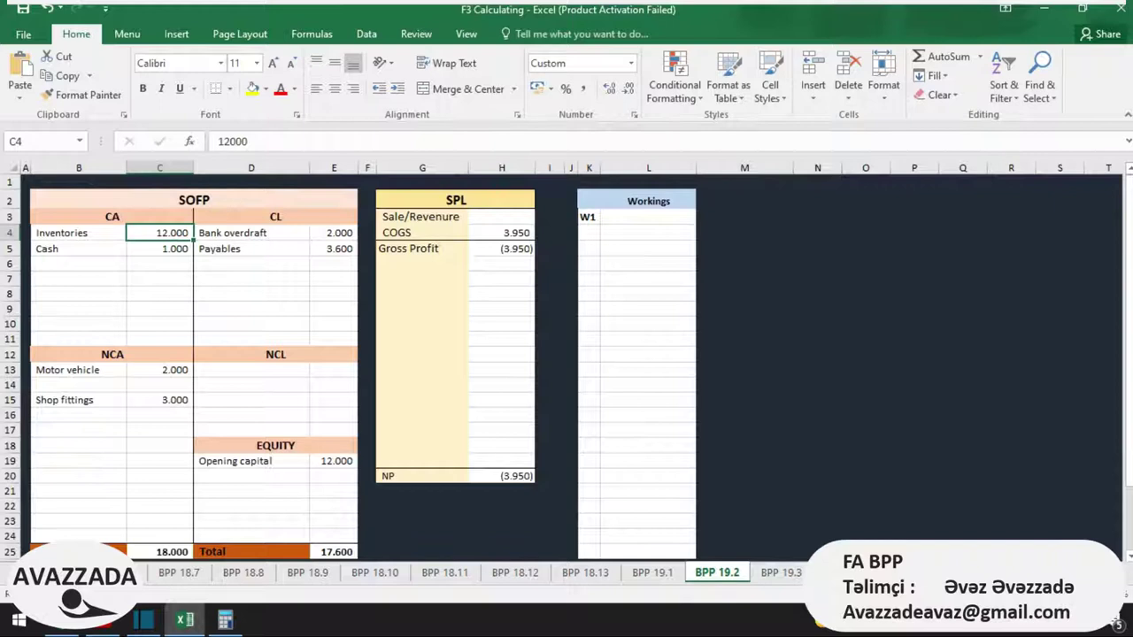
{"action": "left_click", "coordinate": [501, 233]}
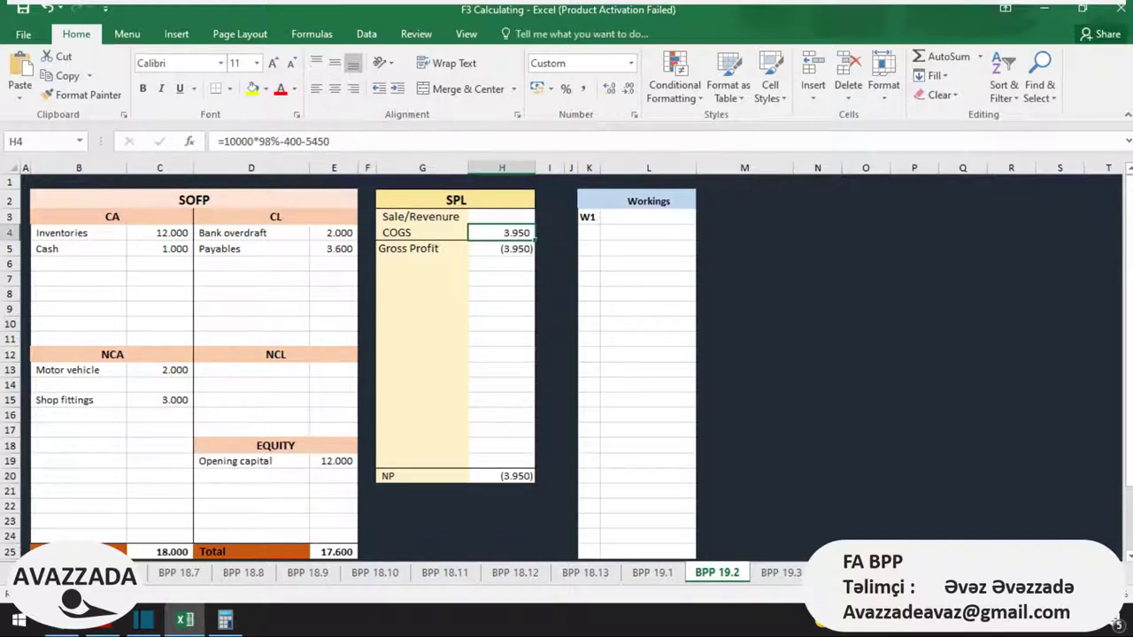
{"action": "key", "text": "F2"}
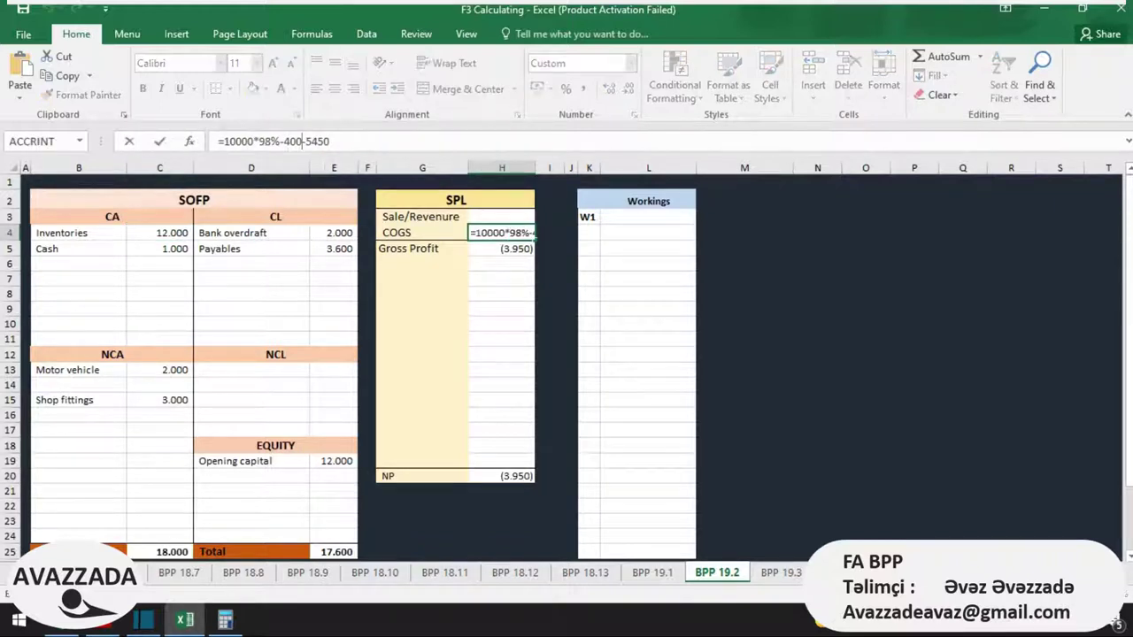
{"action": "type", "text": "+"}
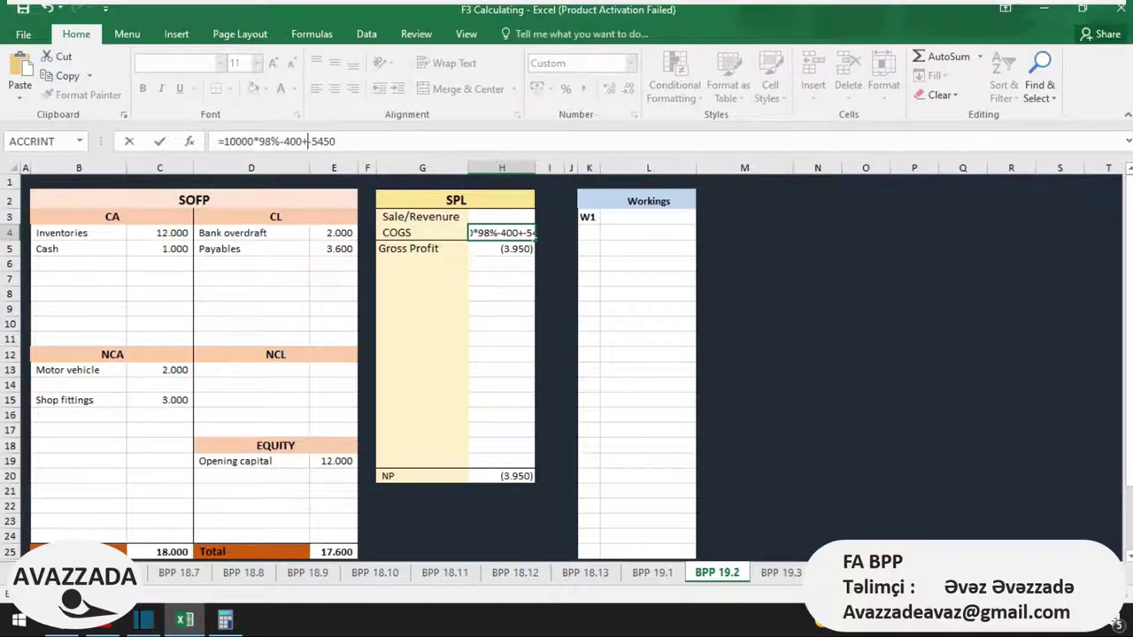
{"action": "type", "text": "12000"}
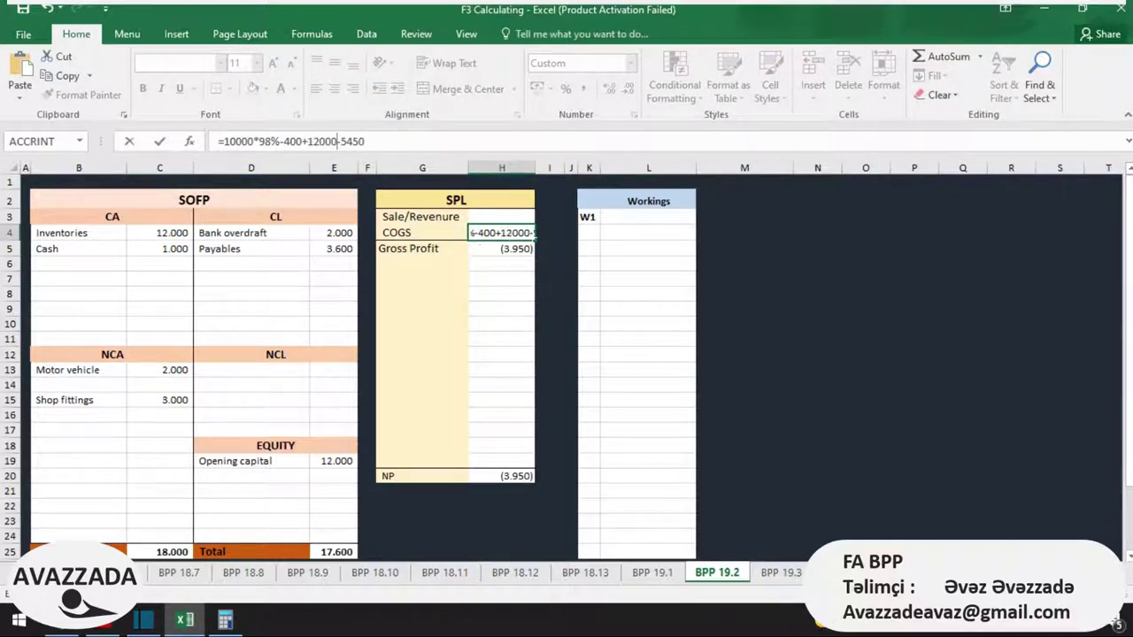
{"action": "key", "text": "Return"}
{"action": "key", "text": "Up"}
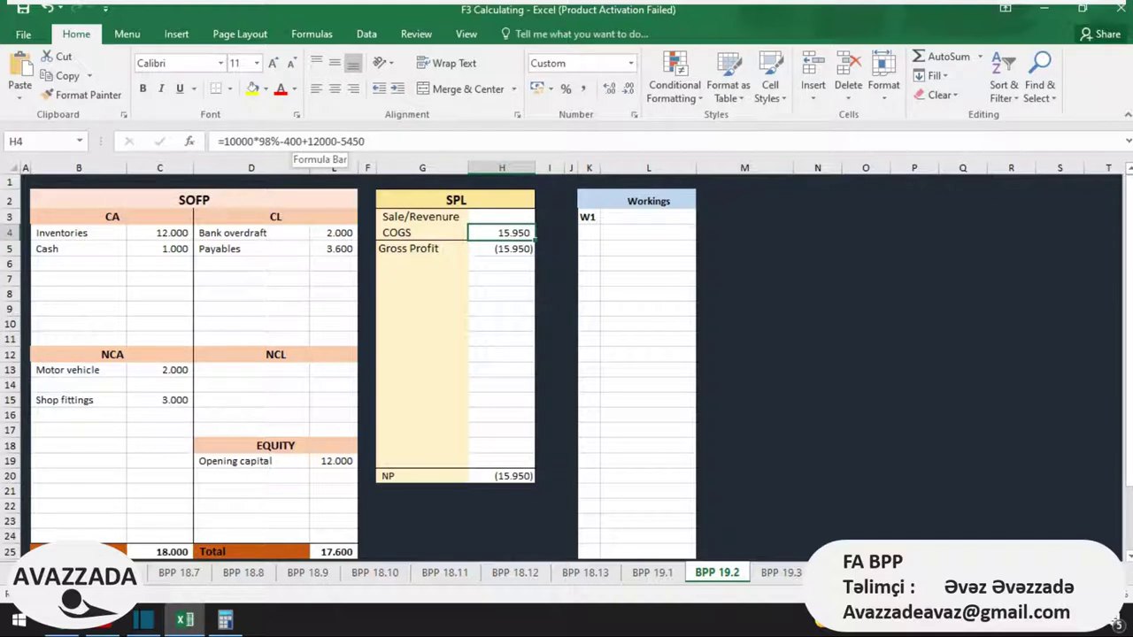
Step: Set Inventories under current assets in the SOFP to 0
{"action": "key", "text": "Left"}
{"action": "key", "text": "Left"}
{"action": "key", "text": "Left"}
{"action": "key", "text": "Left"}
{"action": "key", "text": "Left"}
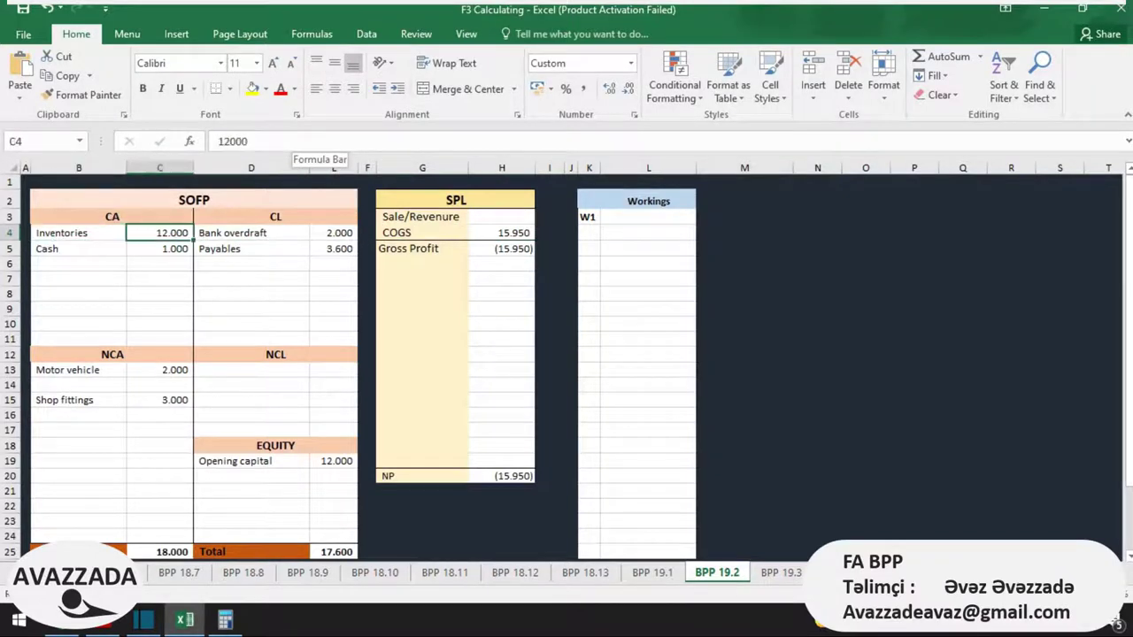
{"action": "type", "text": "0"}
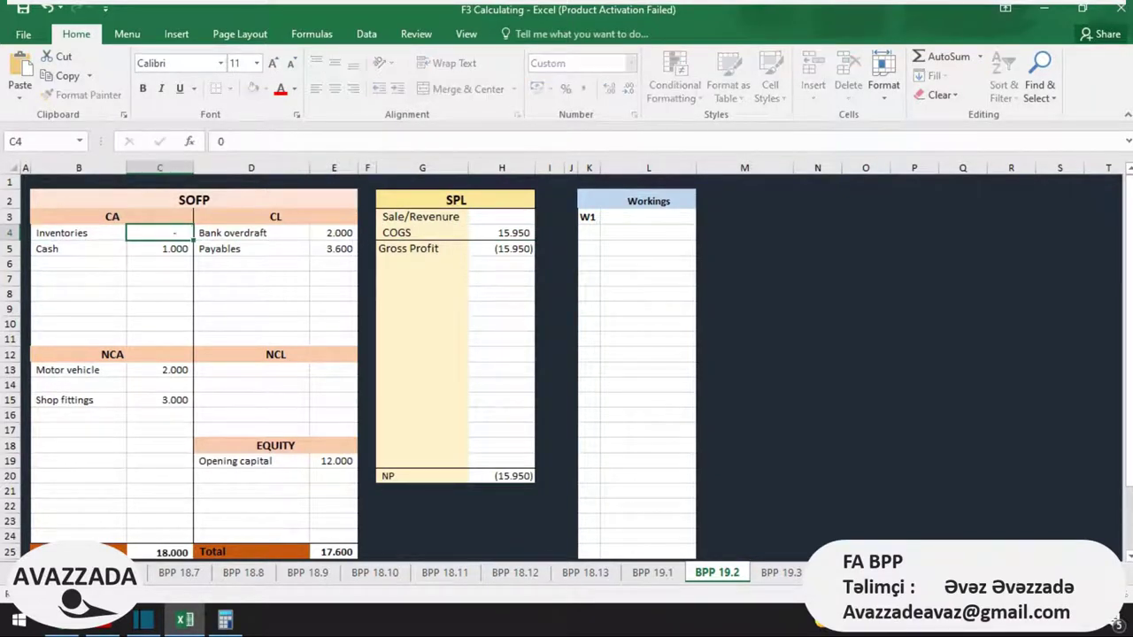
Step: Review the COGS formula, set Inventories in the SOFP to the closing value 5450 and save the workbook
{"action": "key", "text": "Right"}
{"action": "key", "text": "Right"}
{"action": "key", "text": "Right"}
{"action": "key", "text": "Right"}
{"action": "key", "text": "Right"}
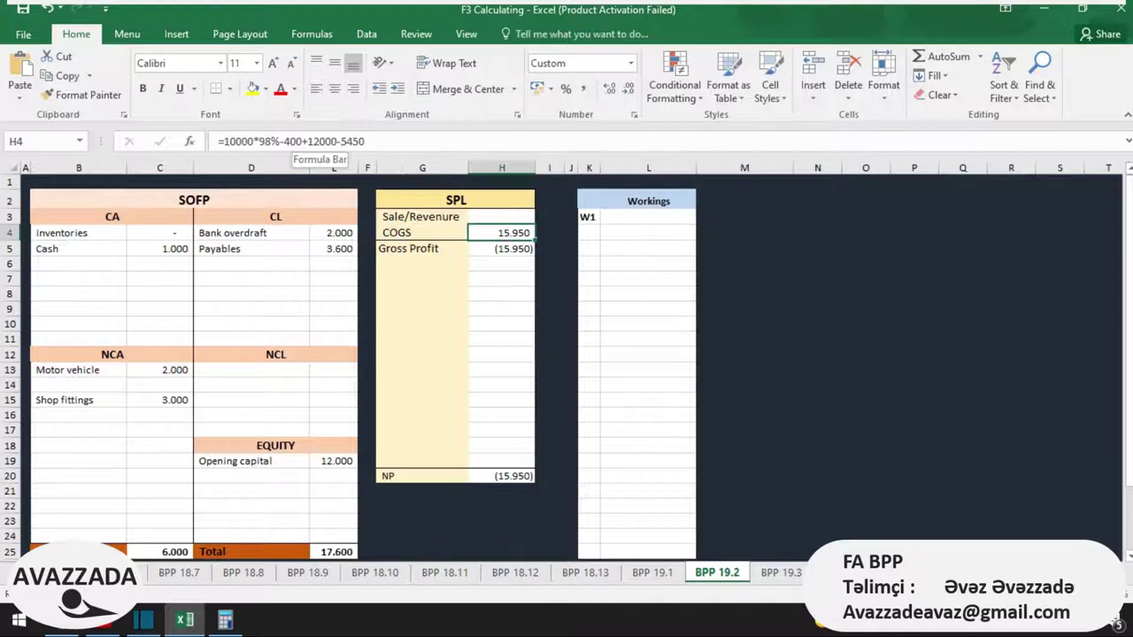
{"action": "key", "text": "Left"}
{"action": "key", "text": "Left"}
{"action": "key", "text": "Left"}
{"action": "key", "text": "Left"}
{"action": "key", "text": "Left"}
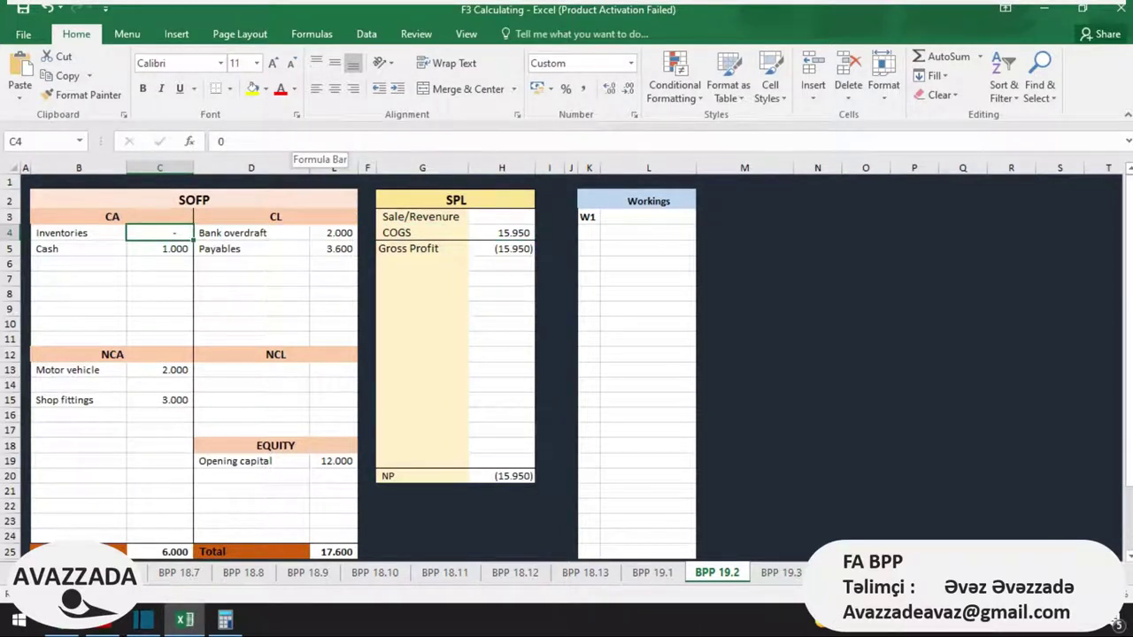
{"action": "type", "text": "5450"}
{"action": "key", "text": "Return"}
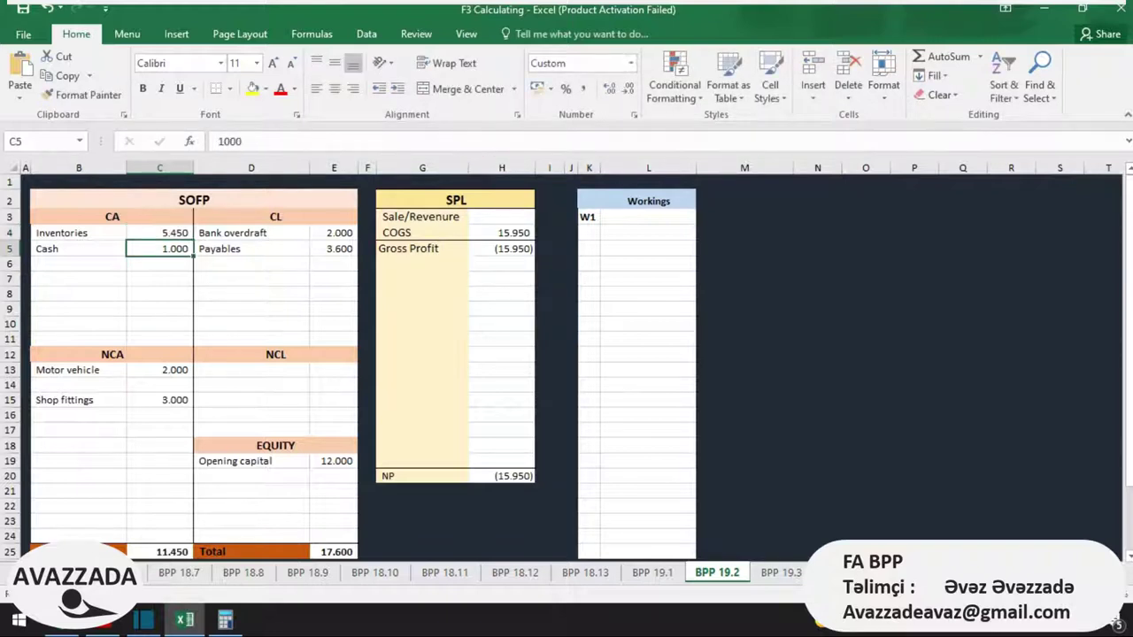
{"action": "key", "text": "Down"}
{"action": "key", "text": "Right"}
{"action": "key", "text": "Right"}
{"action": "key", "text": "Right"}
{"action": "key", "text": "Up"}
{"action": "key", "text": "Up"}
{"action": "key", "text": "Right"}
{"action": "key", "text": "Right"}
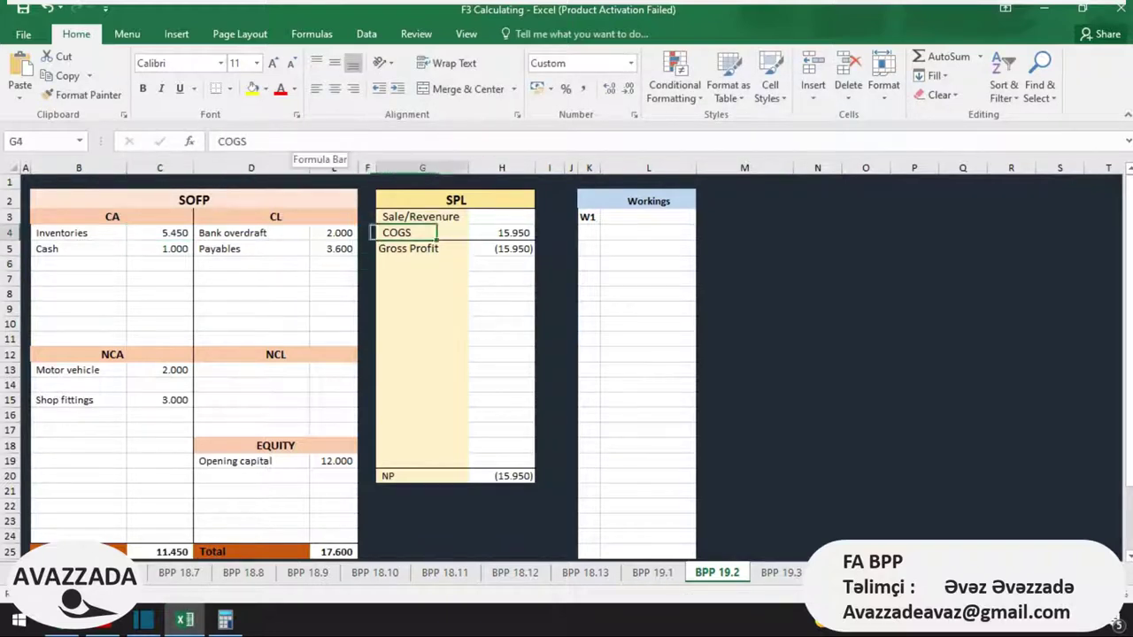
{"action": "key", "text": "Down"}
{"action": "key", "text": "ctrl+s"}
Step: Check the credit sales in transaction (d) of the PDF question and enter 27250 as Sale/Revenue in the SPL
{"action": "key", "text": "alt+Tab"}
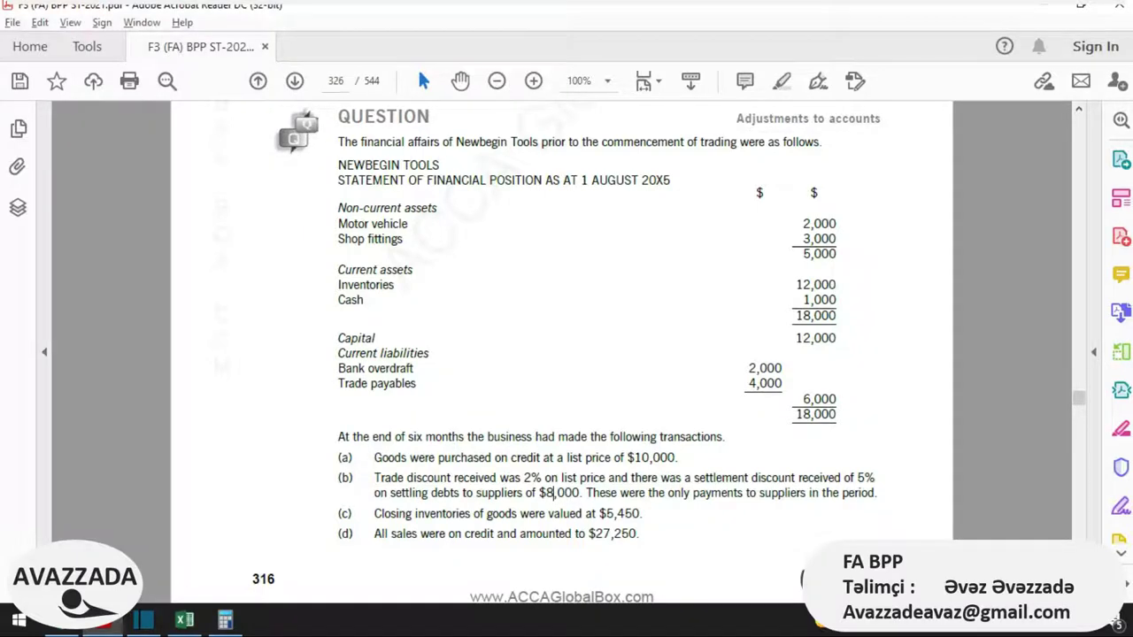
{"action": "key", "text": "alt+Tab"}
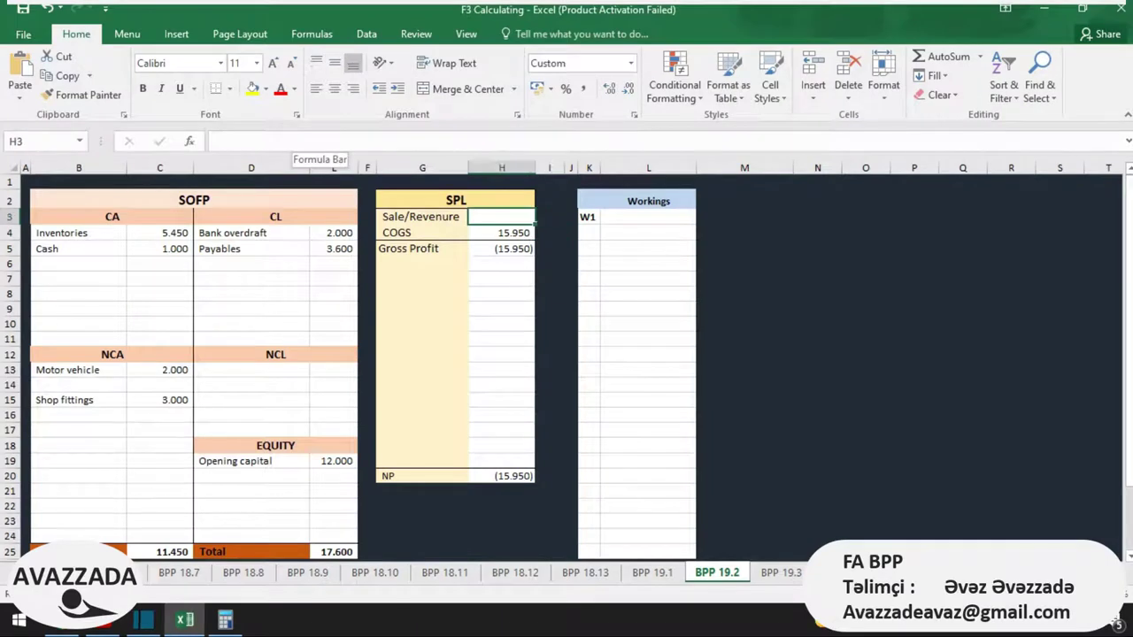
{"action": "type", "text": "27250"}
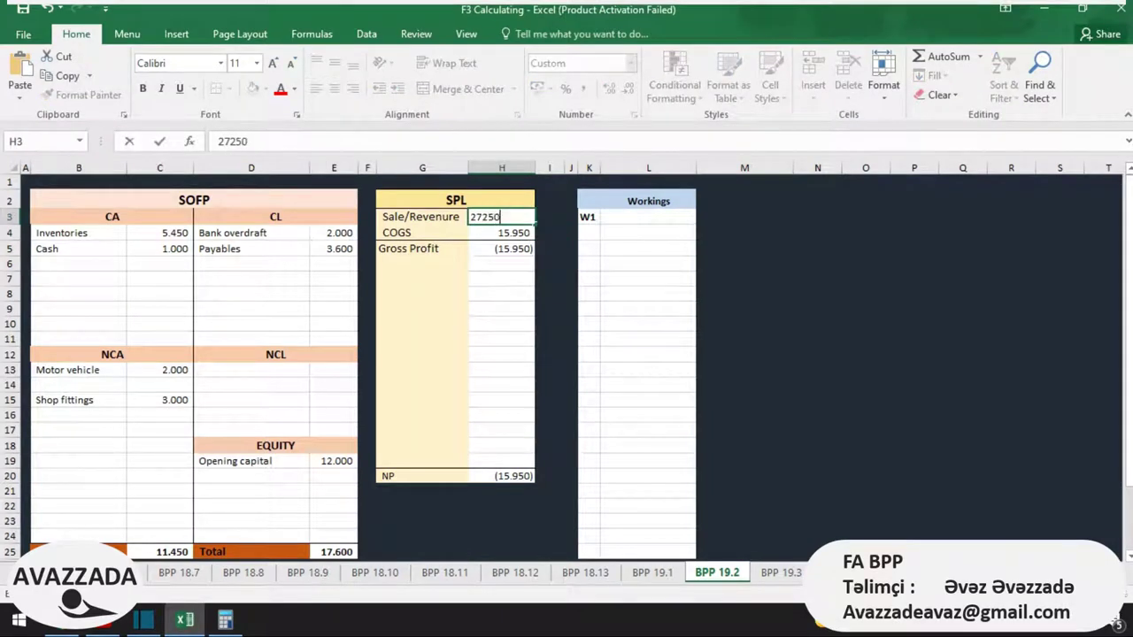
{"action": "key", "text": "Return"}
{"action": "key", "text": "Down"}
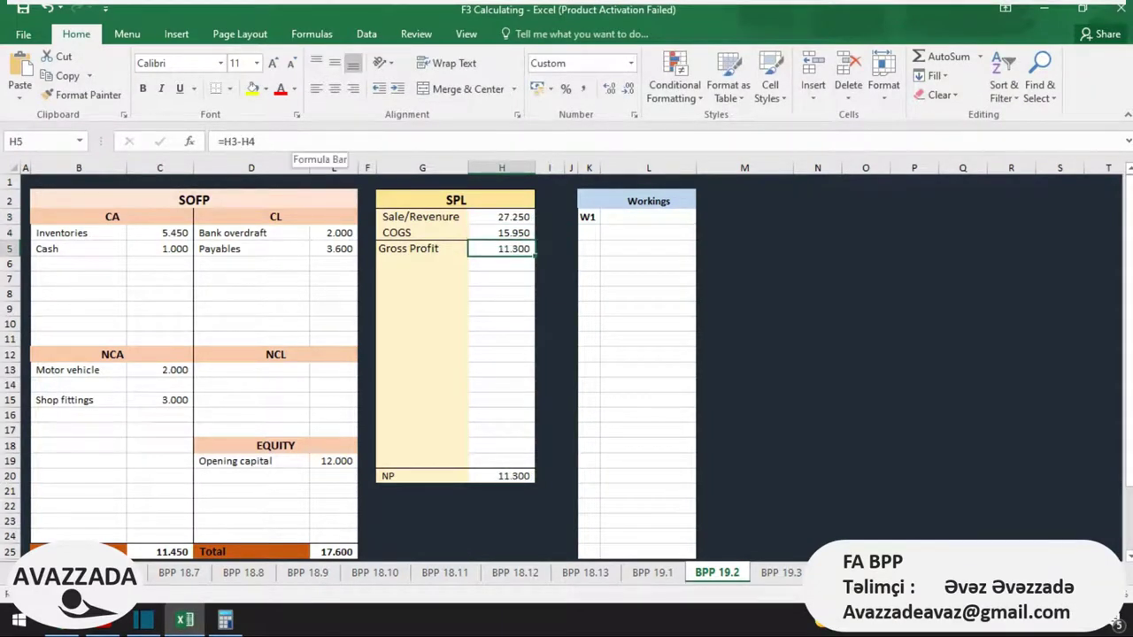
Step: Switch to the PDF question and examine transactions (e) to (h) and the cost of sales in the model answer
{"action": "key", "text": "alt+Tab"}
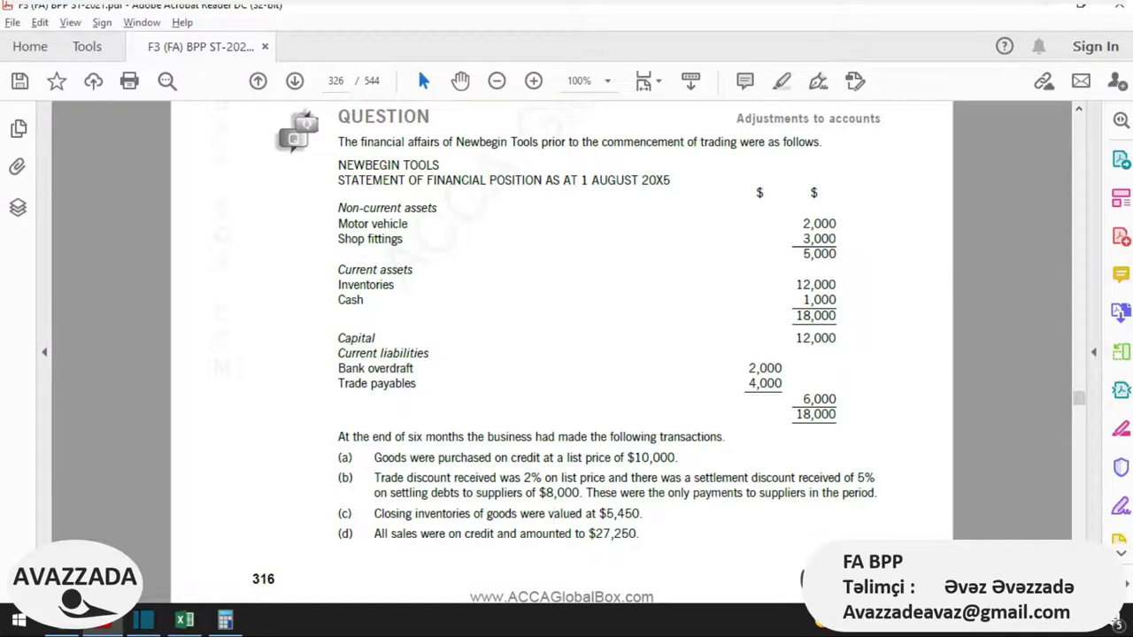
{"action": "scroll", "coordinate": [552, 575], "scroll_direction": "down", "scroll_amount": 1}
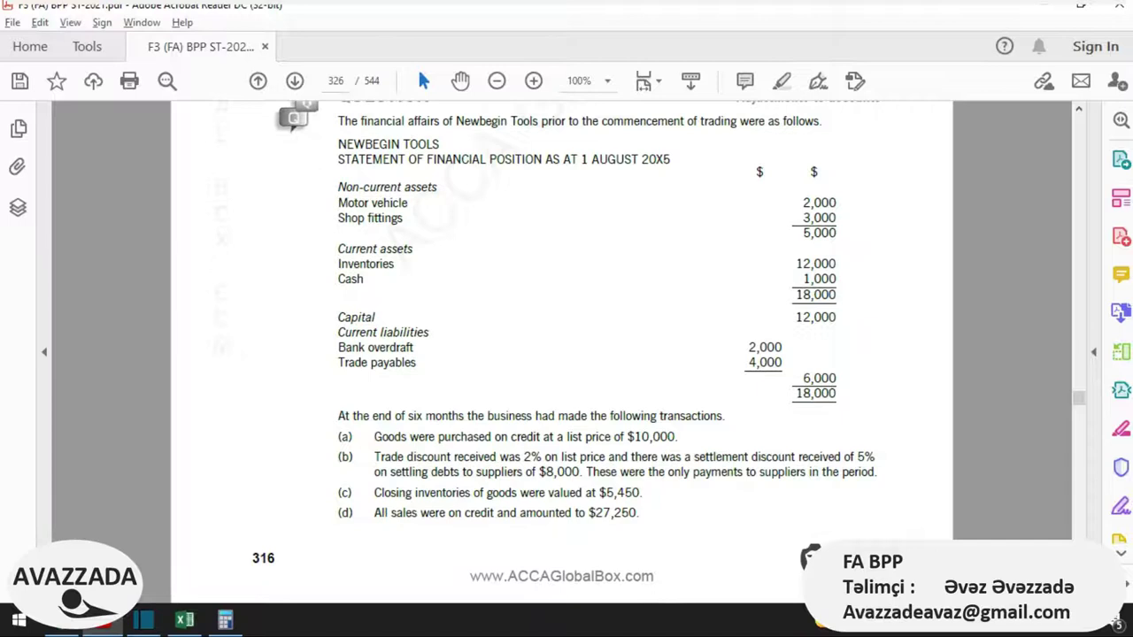
{"action": "scroll", "coordinate": [566, 354], "scroll_direction": "up", "scroll_amount": 5}
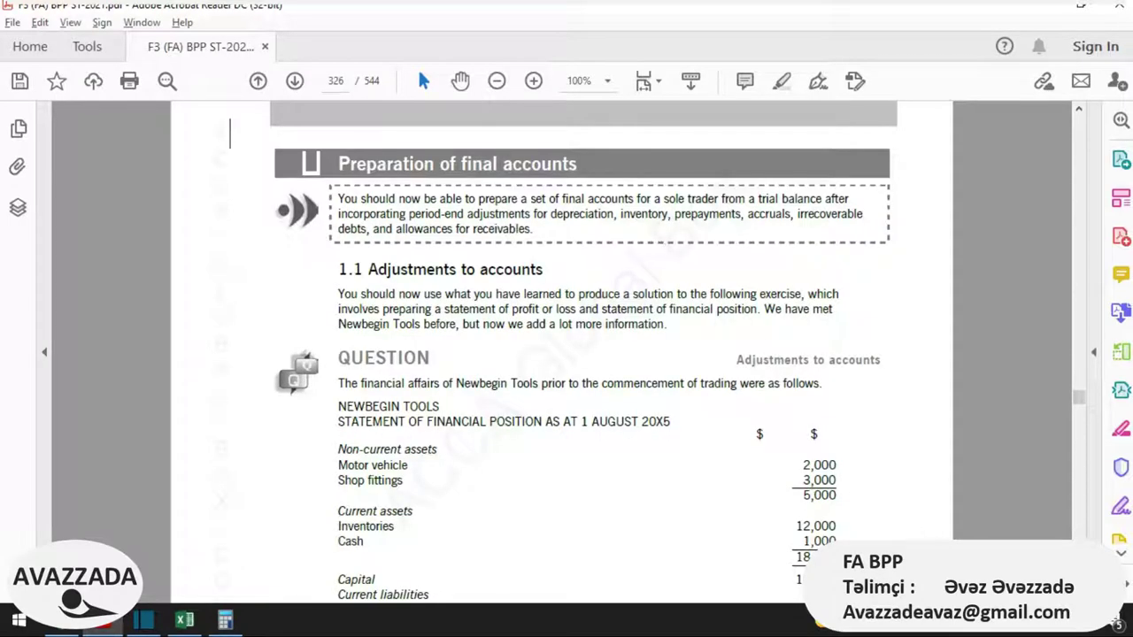
{"action": "scroll", "coordinate": [232, 476], "scroll_direction": "down", "scroll_amount": 15}
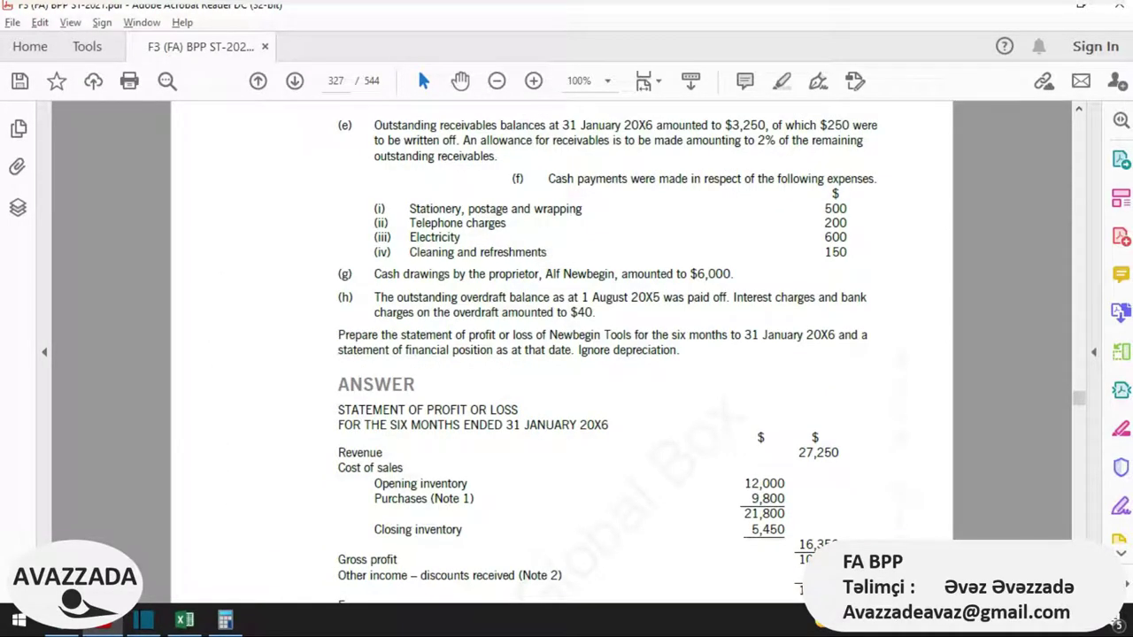
{"action": "scroll", "coordinate": [466, 223], "scroll_direction": "down", "scroll_amount": 1}
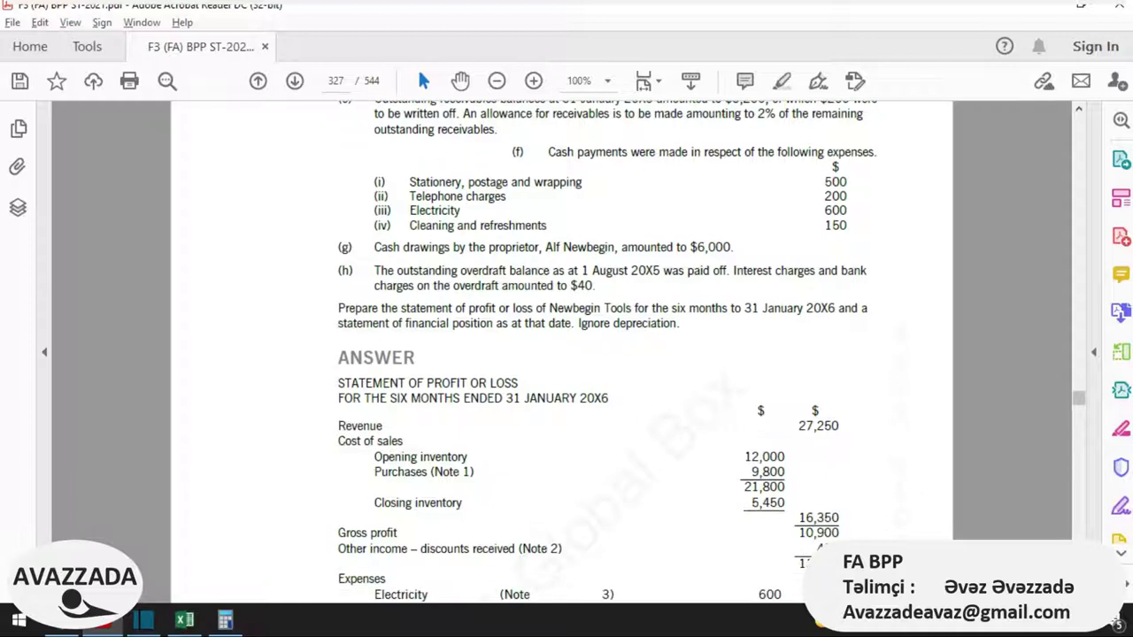
Step: Check the outstanding receivables in transaction (e) of the PDF question and add Receivables of 3250 under current assets in the SOFP
{"action": "scroll", "coordinate": [292, 115], "scroll_direction": "up", "scroll_amount": 12}
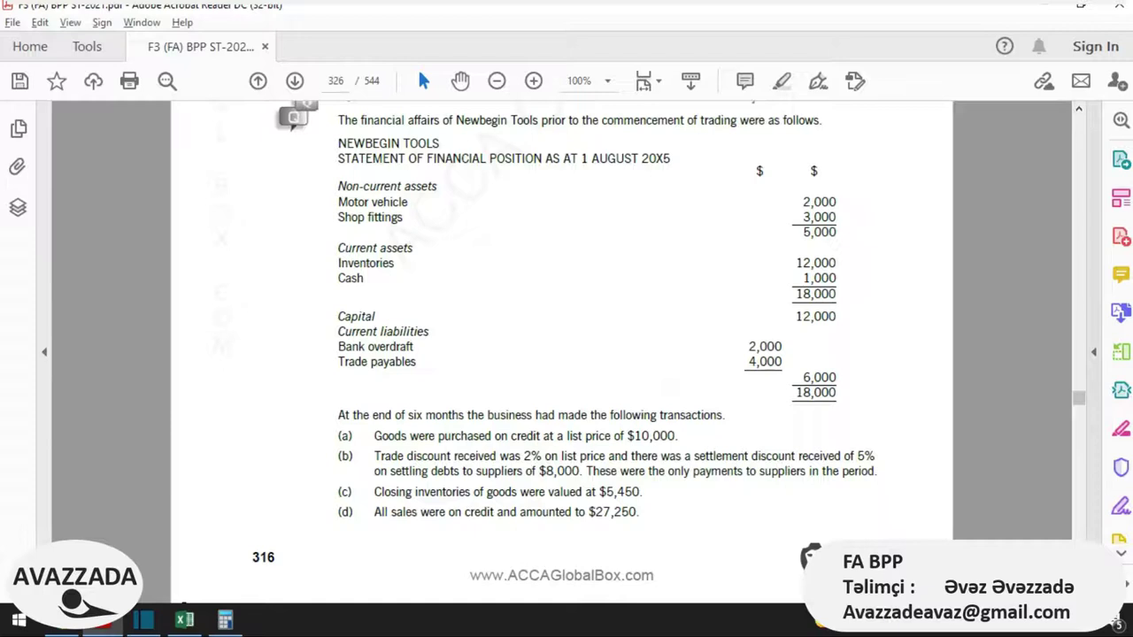
{"action": "scroll", "coordinate": [466, 283], "scroll_direction": "down", "scroll_amount": 10}
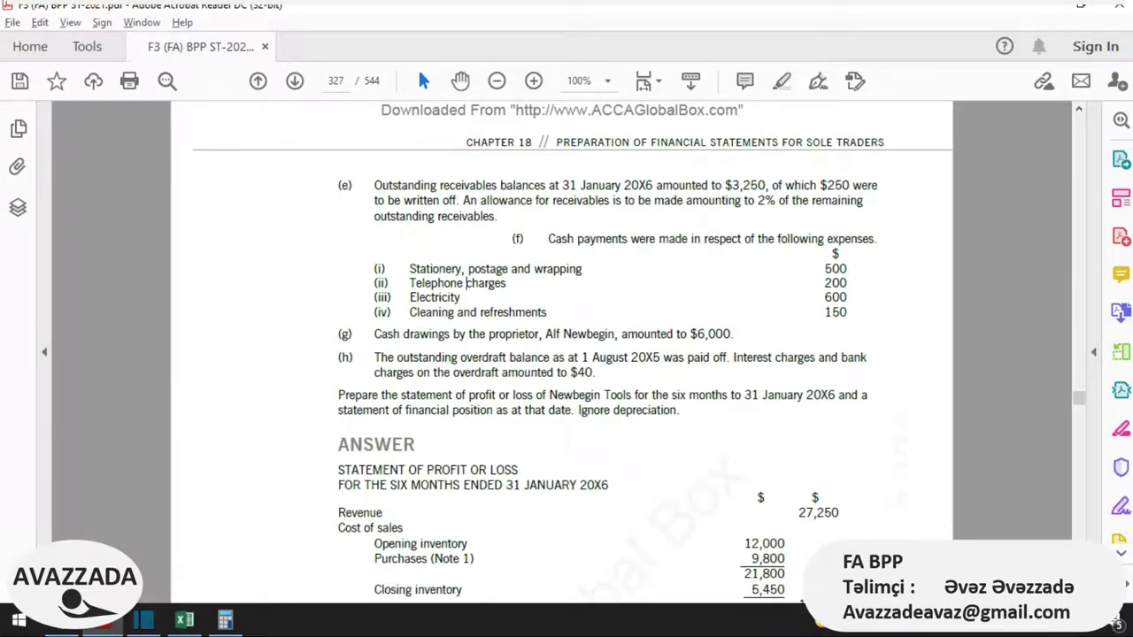
{"action": "left_click", "coordinate": [467, 215]}
{"action": "key", "text": "alt+Tab"}
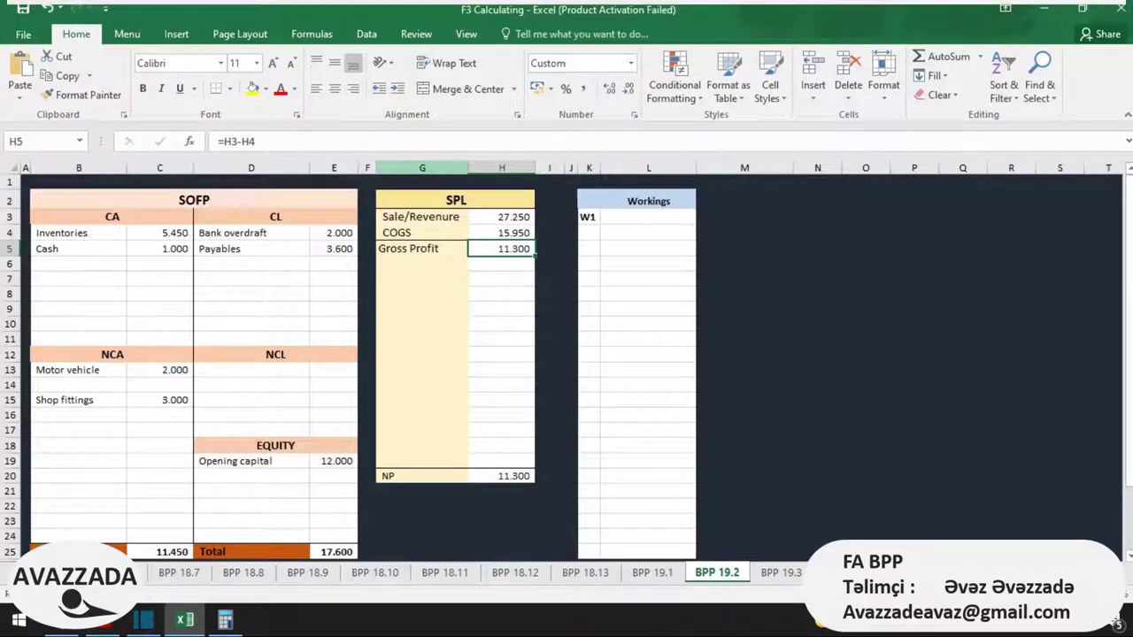
{"action": "left_click", "coordinate": [78, 279]}
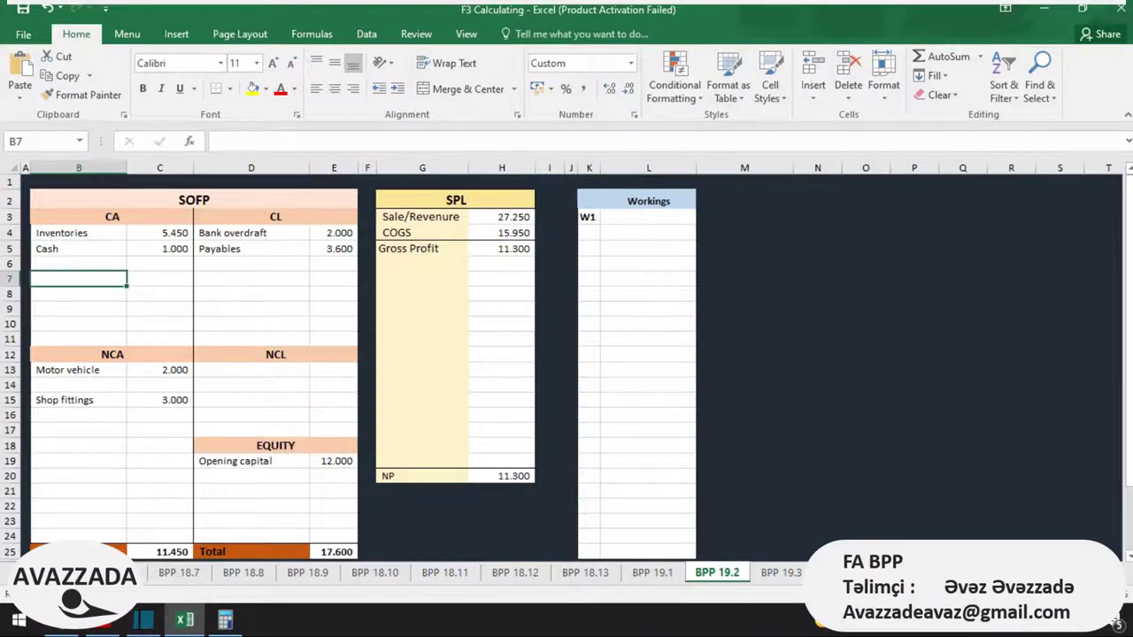
{"action": "type", "text": "Receivables"}
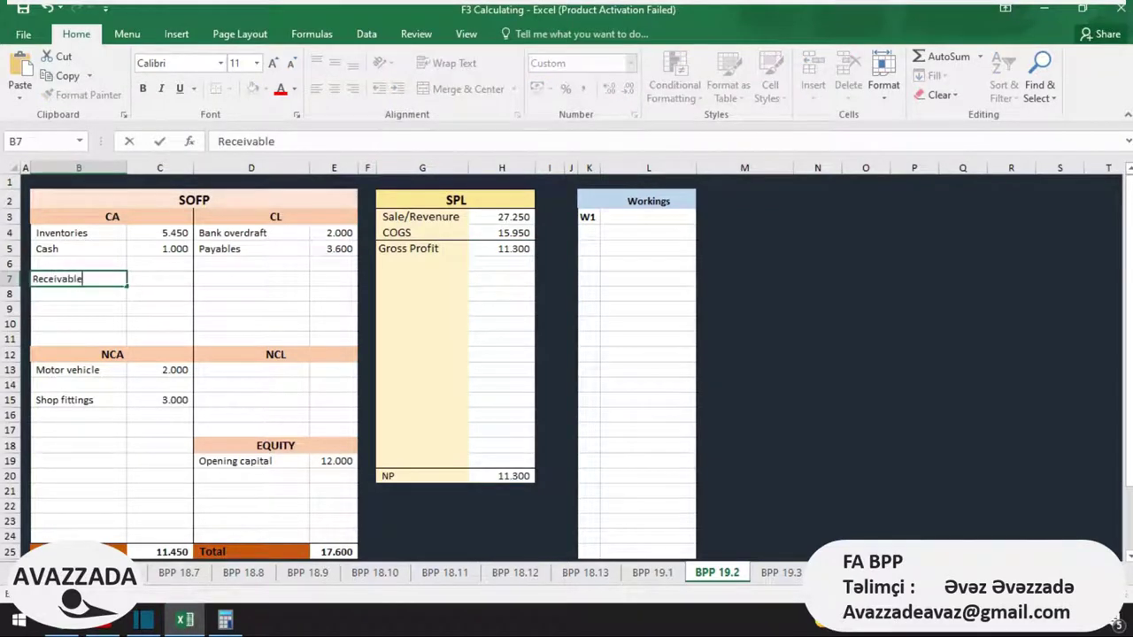
{"action": "key", "text": "Return"}
{"action": "key", "text": "Right"}
{"action": "key", "text": "Up"}
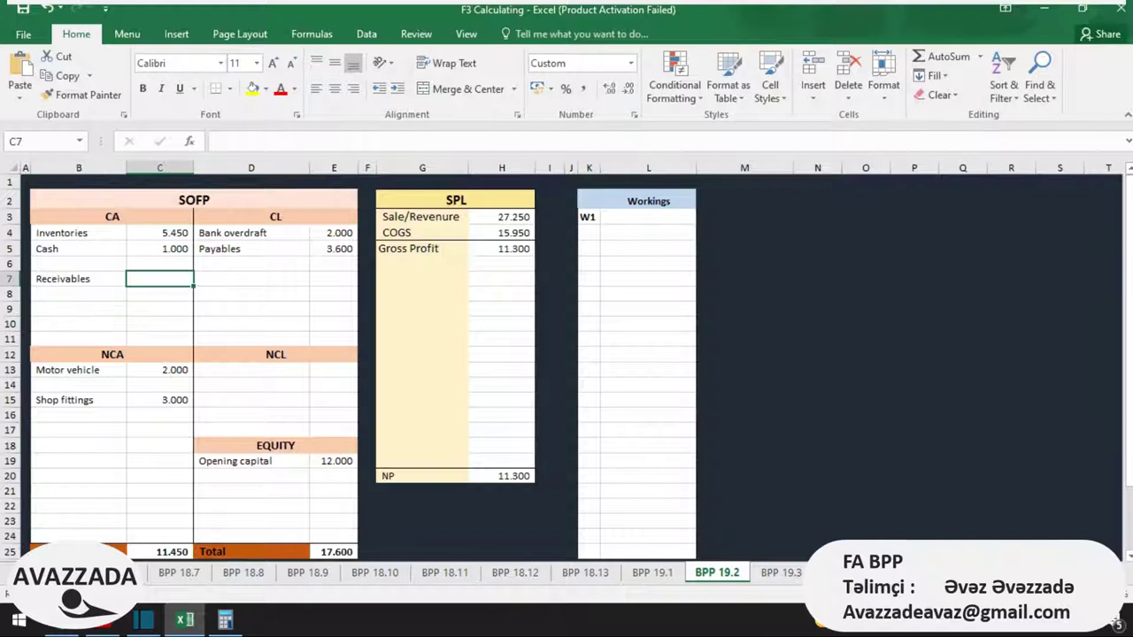
{"action": "type", "text": "3250"}
{"action": "key", "text": "Return"}
Step: Check the write-off in transaction (e) of the PDF and deduct 250 from Receivables in the SOFP with the formula =3250-250
{"action": "key", "text": "alt+Tab"}
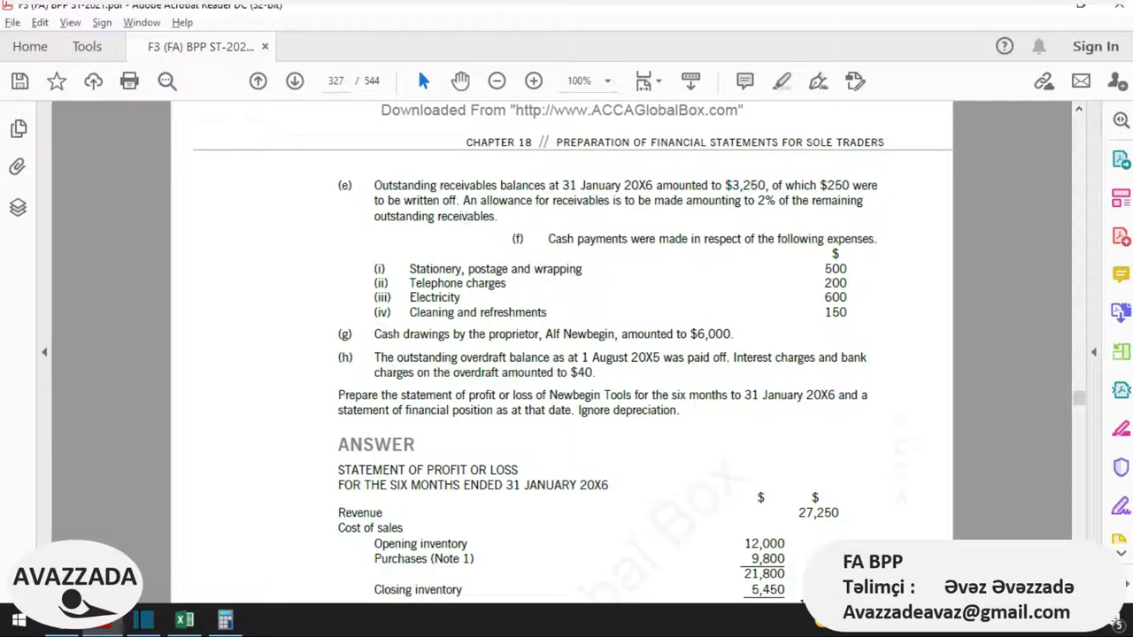
{"action": "key", "text": "alt+Tab"}
{"action": "key", "text": "Right"}
{"action": "key", "text": "Up"}
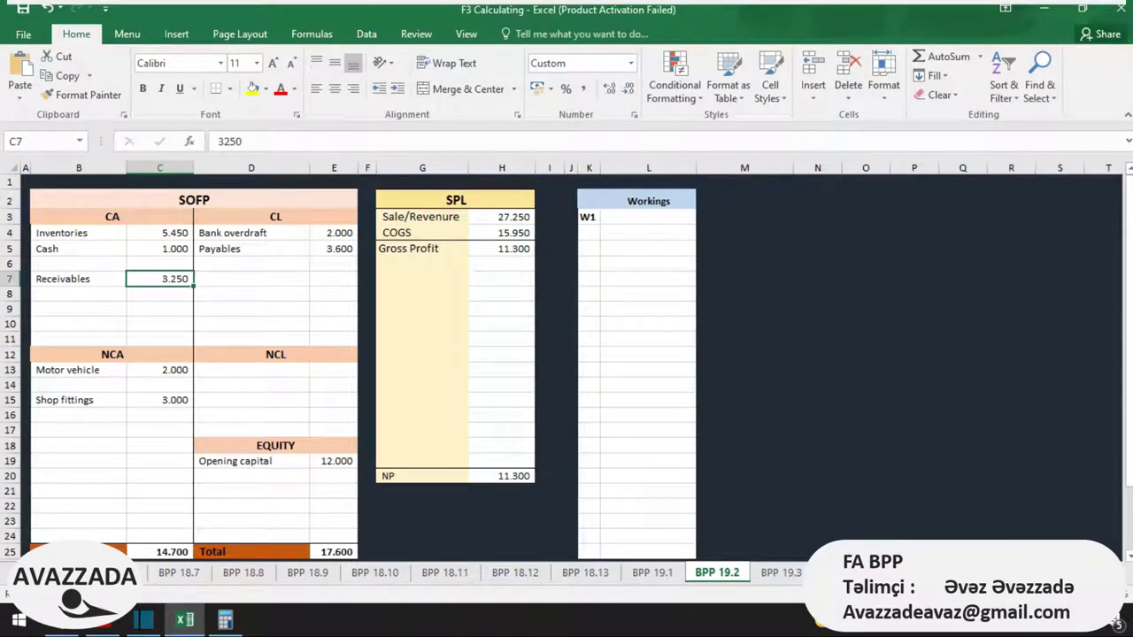
{"action": "key", "text": "F2"}
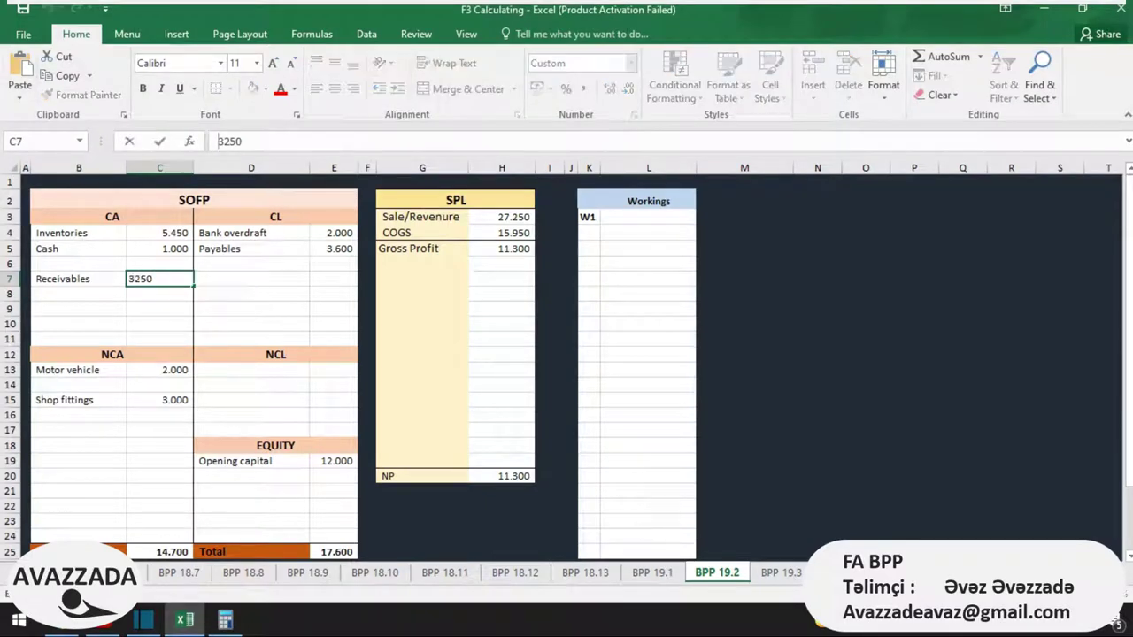
{"action": "key", "text": "Home"}
{"action": "type", "text": "="}
{"action": "key", "text": "End"}
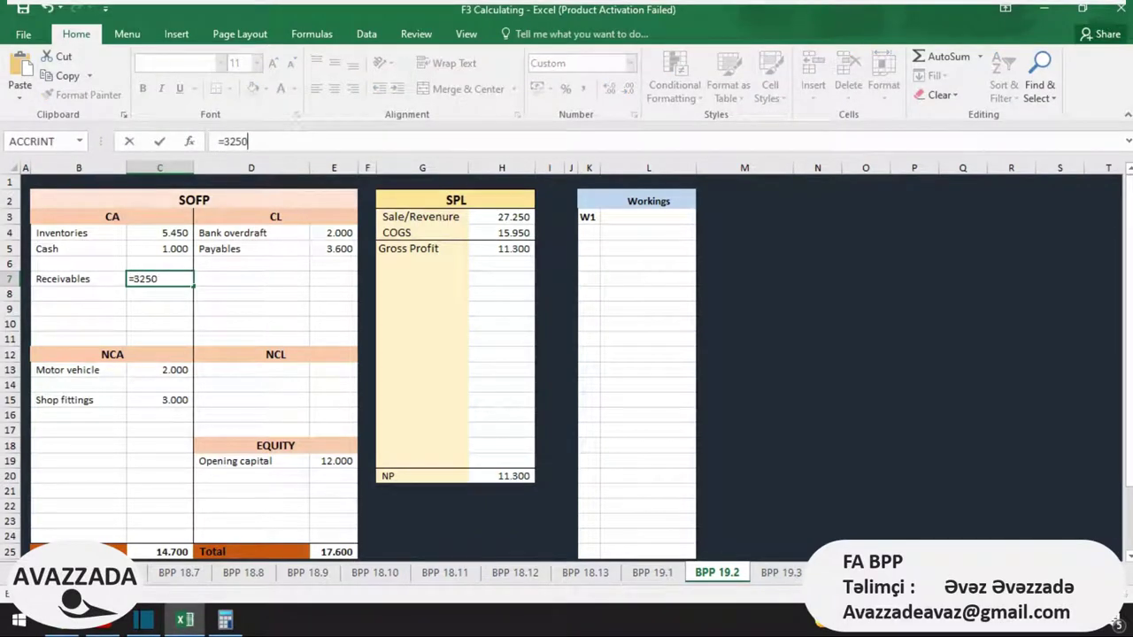
{"action": "type", "text": "-250"}
{"action": "key", "text": "ctrl+Return"}
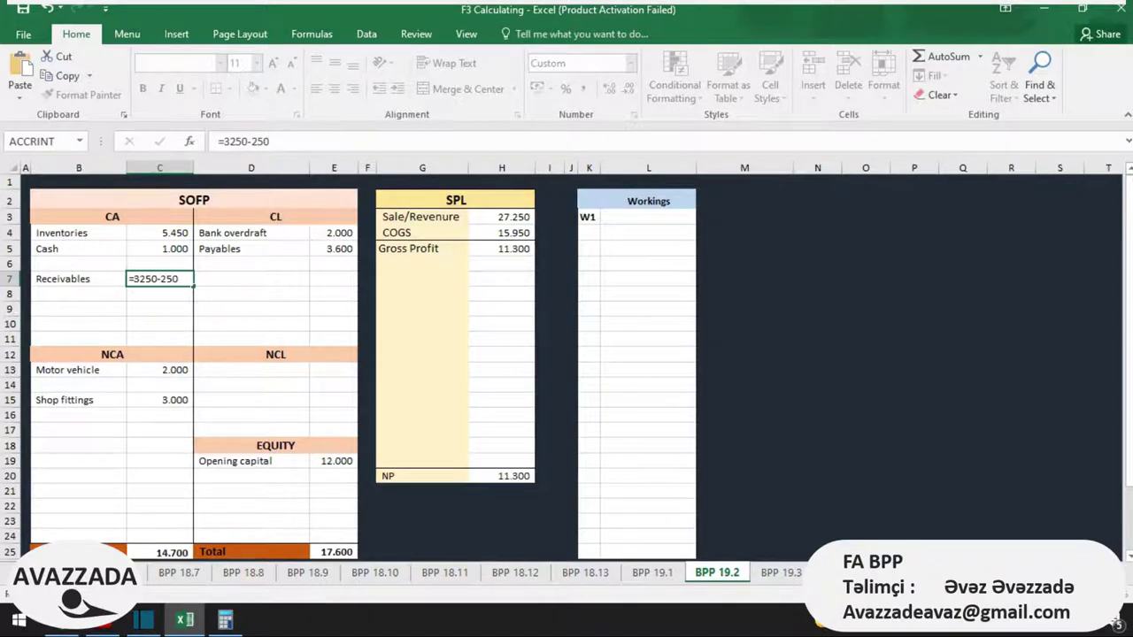
Step: Add an Irrec Debts expense of =250 below Gross Profit in the SPL
{"action": "key", "text": "Right"}
{"action": "key", "text": "Right"}
{"action": "key", "text": "Right"}
{"action": "key", "text": "Right"}
{"action": "key", "text": "Right"}
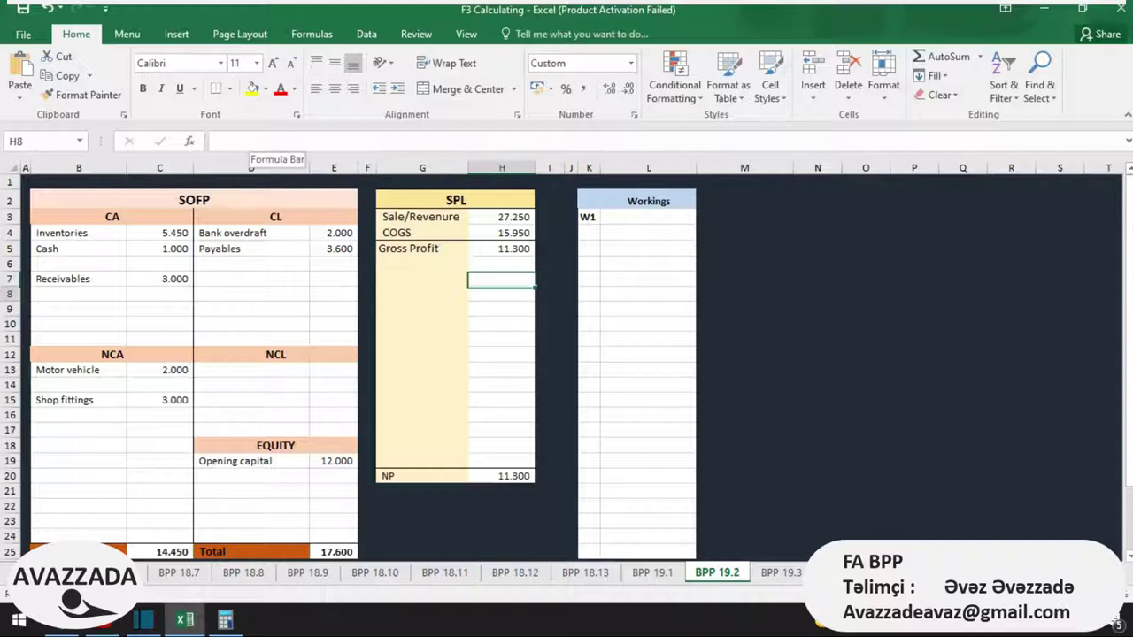
{"action": "key", "text": "Down"}
{"action": "key", "text": "Left"}
{"action": "key", "text": "Up"}
{"action": "type", "text": "I"}
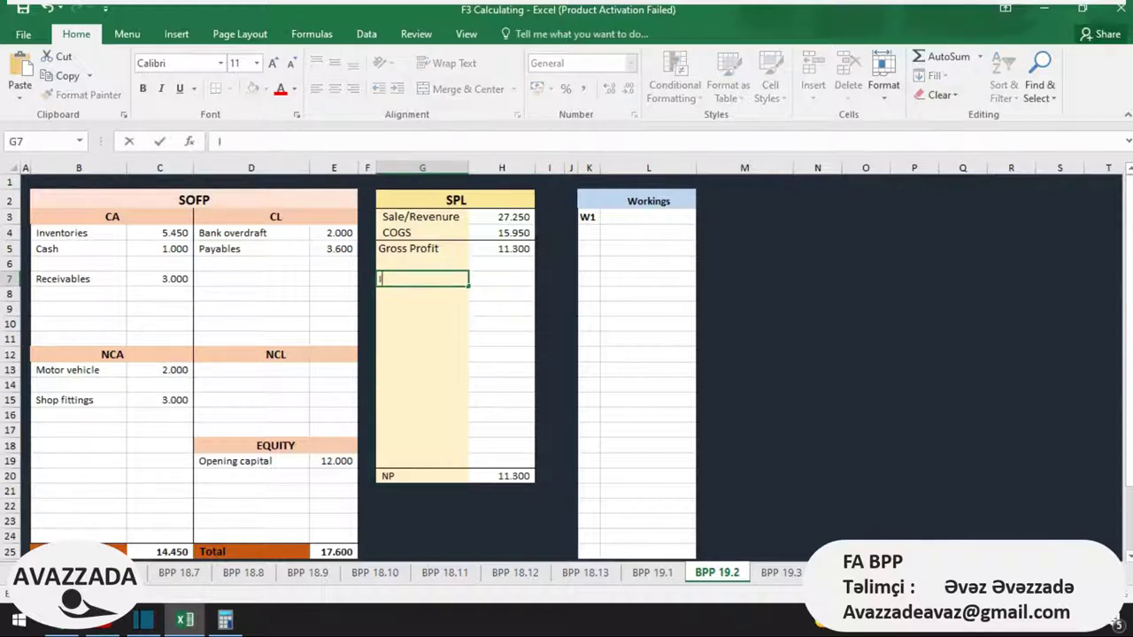
{"action": "type", "text": "rrec Debts"}
{"action": "key", "text": "Right"}
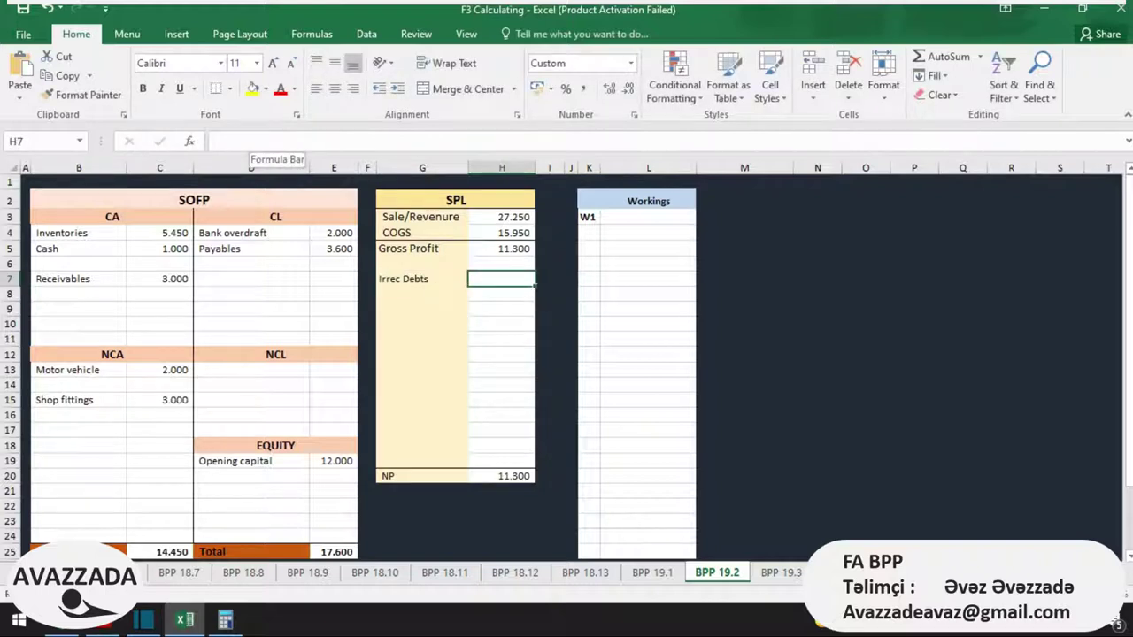
{"action": "type", "text": "=250"}
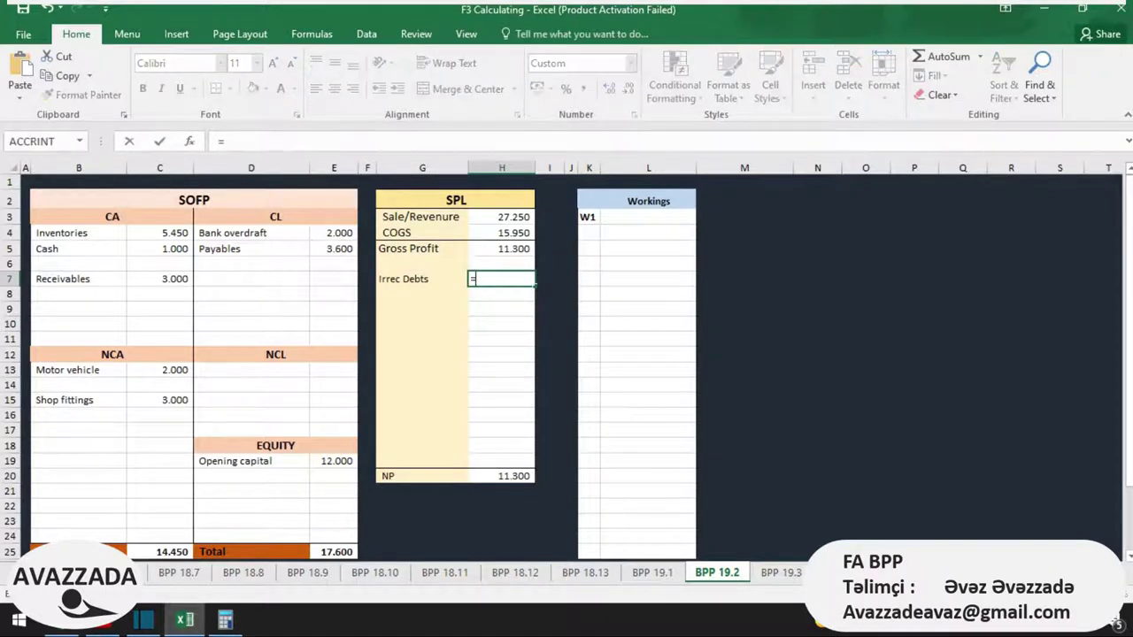
{"action": "key", "text": "Return"}
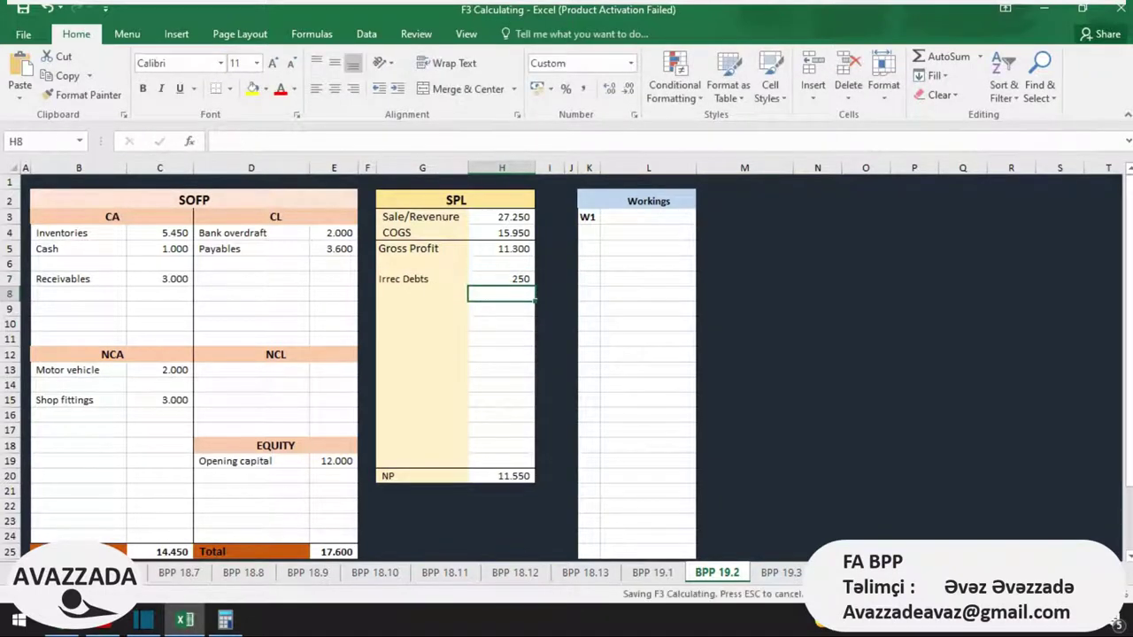
Step: Check the receivables allowance in the PDF question and add an Allowance row directly below Receivables in the SOFP
{"action": "key", "text": "alt+Tab"}
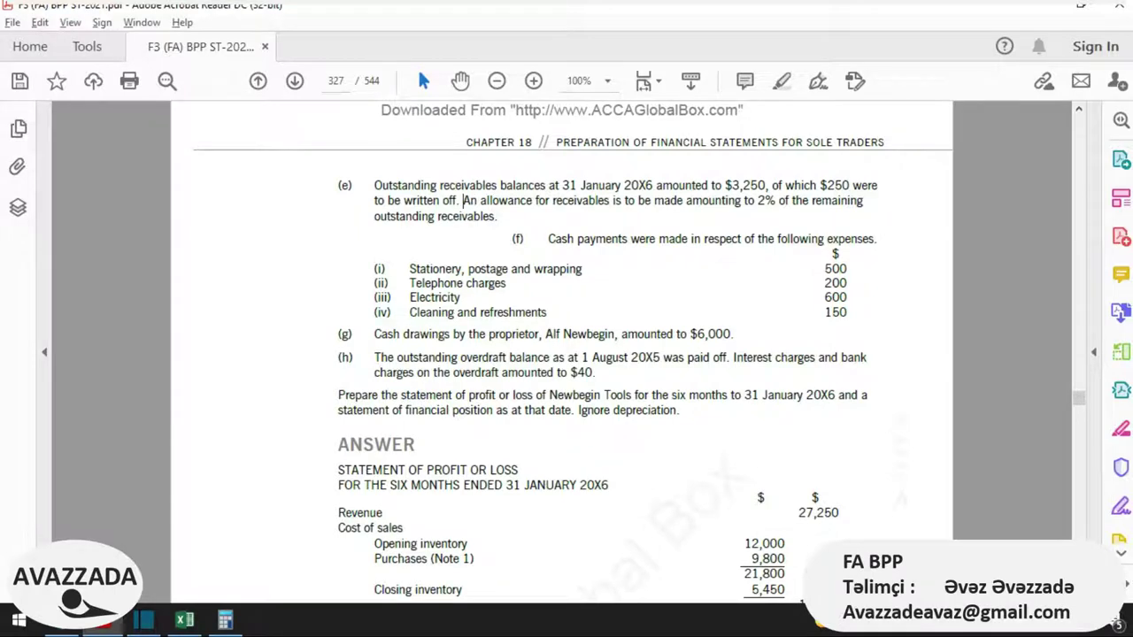
{"action": "key", "text": "alt+Tab"}
{"action": "key", "text": "Left"}
{"action": "key", "text": "Left"}
{"action": "key", "text": "Left"}
{"action": "key", "text": "Left"}
{"action": "key", "text": "Left"}
{"action": "key", "text": "Up"}
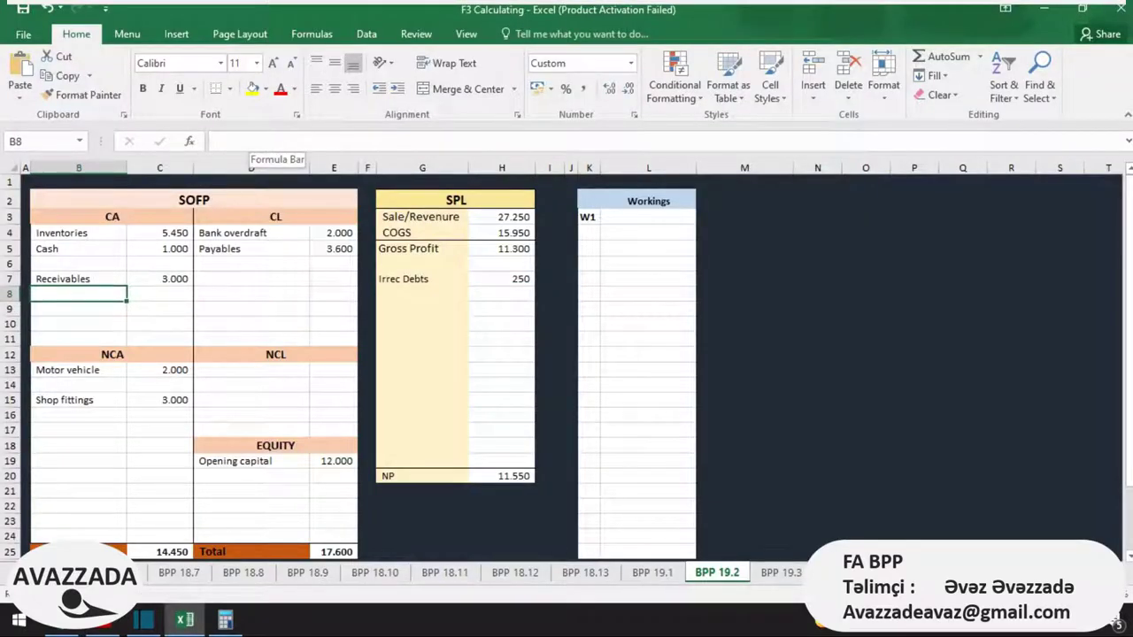
{"action": "type", "text": "Allowance"}
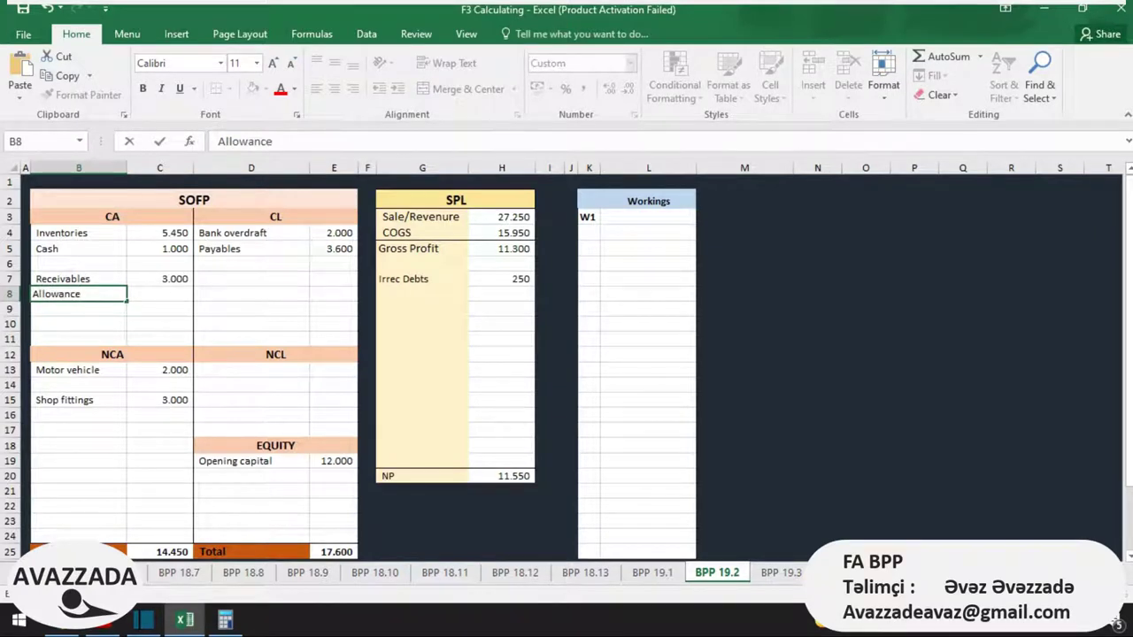
{"action": "key", "text": "Right"}
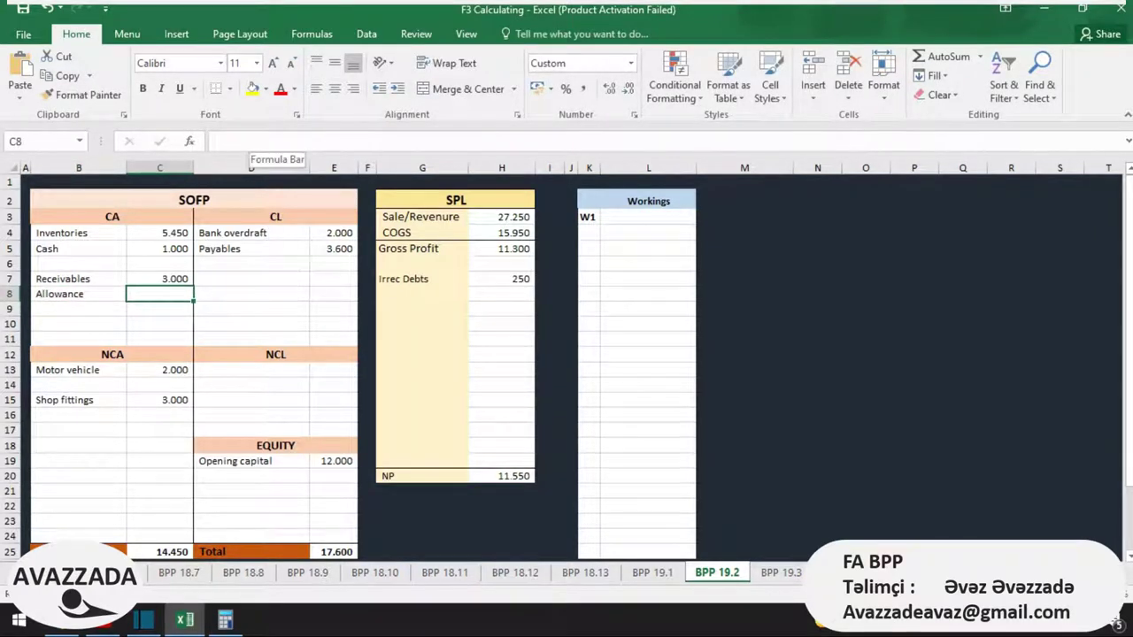
Step: Calculate the Allowance in the SOFP as a negative 2% of Receivables with the formula =-C7*2%
{"action": "type", "text": "="}
{"action": "key", "text": "Up"}
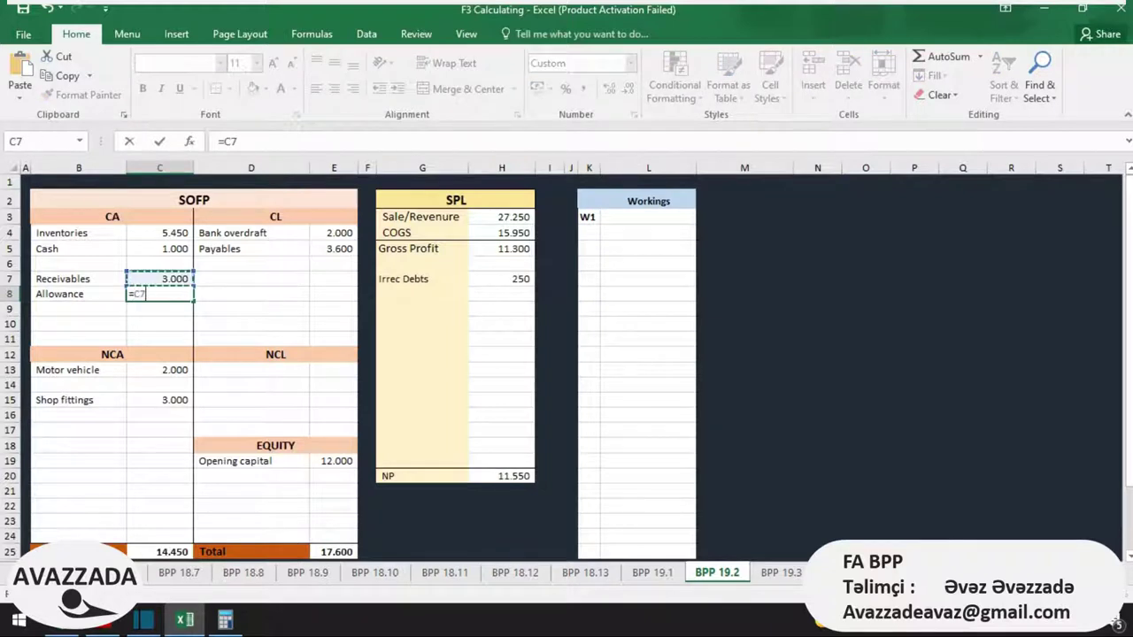
{"action": "key", "text": "Left"}
{"action": "key", "text": "Right"}
{"action": "left_click", "coordinate": [223, 141]}
{"action": "type", "text": "-"}
{"action": "key", "text": "Right"}
{"action": "key", "text": "Right"}
{"action": "type", "text": "*2%"}
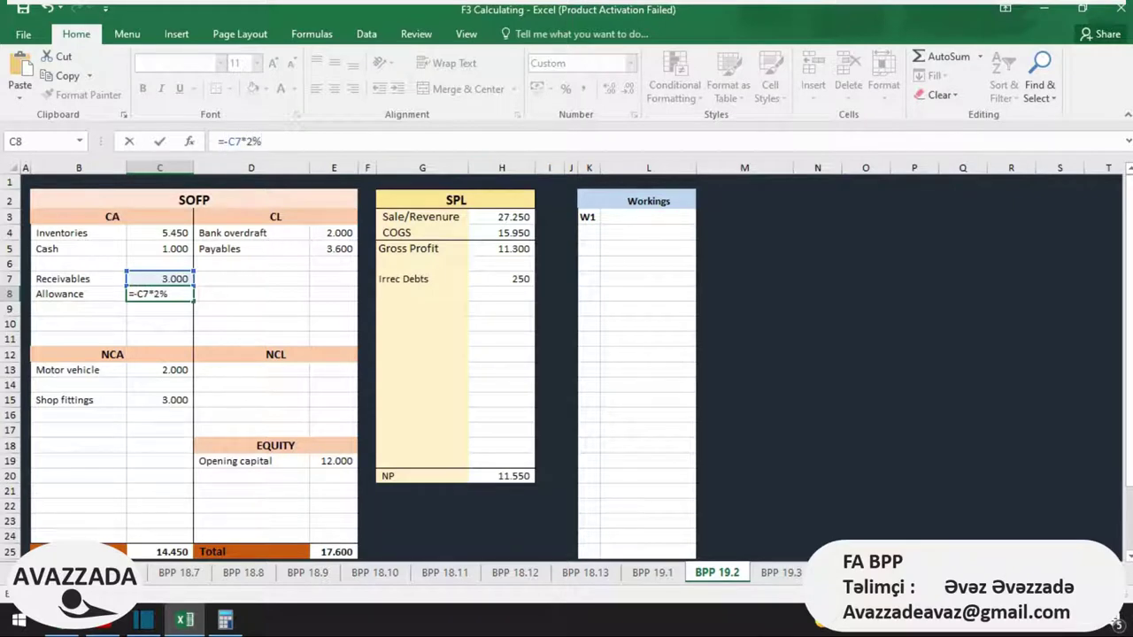
{"action": "key", "text": "Return"}
{"action": "left_click", "coordinate": [160, 294]}
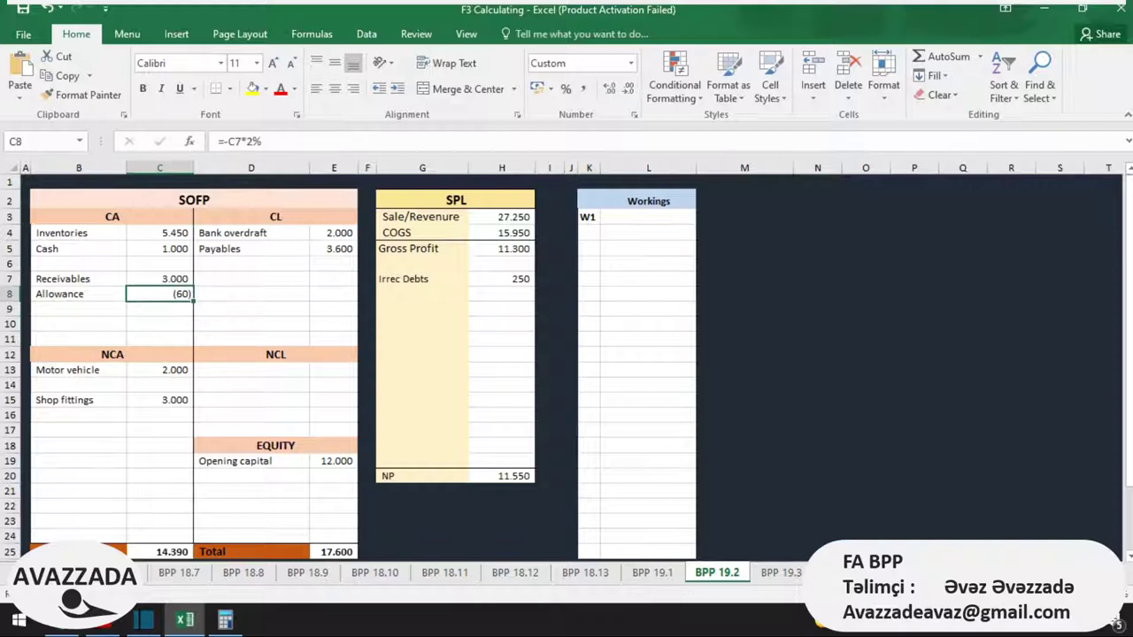
Step: Add the allowance of 60 to Irrec Debts in the SPL, making the formula =250+60
{"action": "key", "text": "Right"}
{"action": "key", "text": "Right"}
{"action": "key", "text": "Right"}
{"action": "key", "text": "Right"}
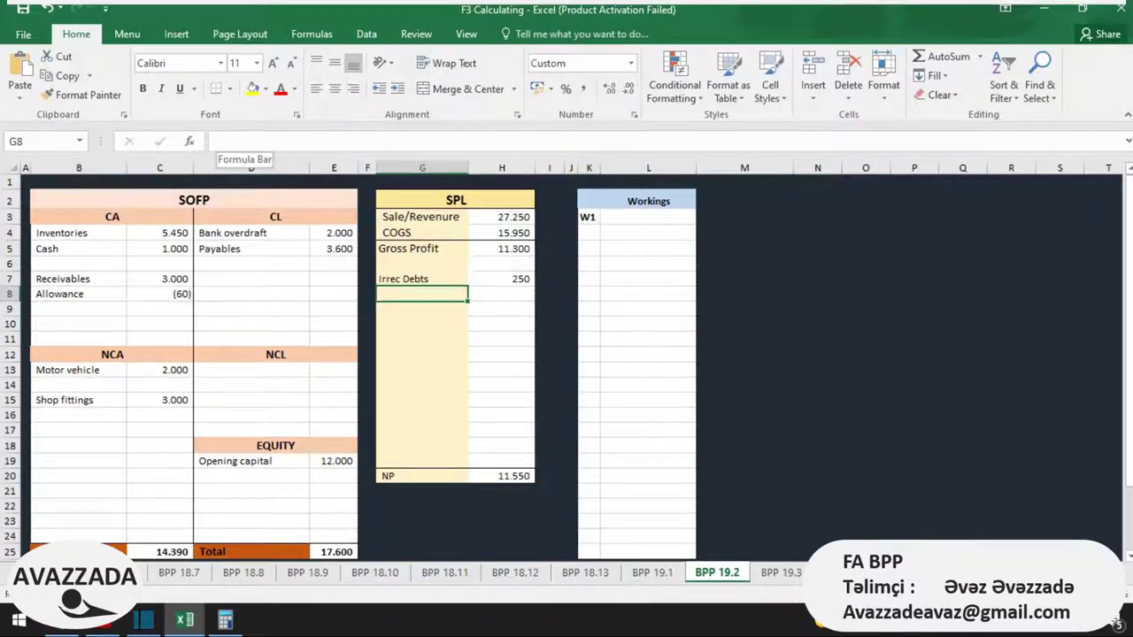
{"action": "key", "text": "Up"}
{"action": "key", "text": "Right"}
{"action": "left_click", "coordinate": [242, 142]}
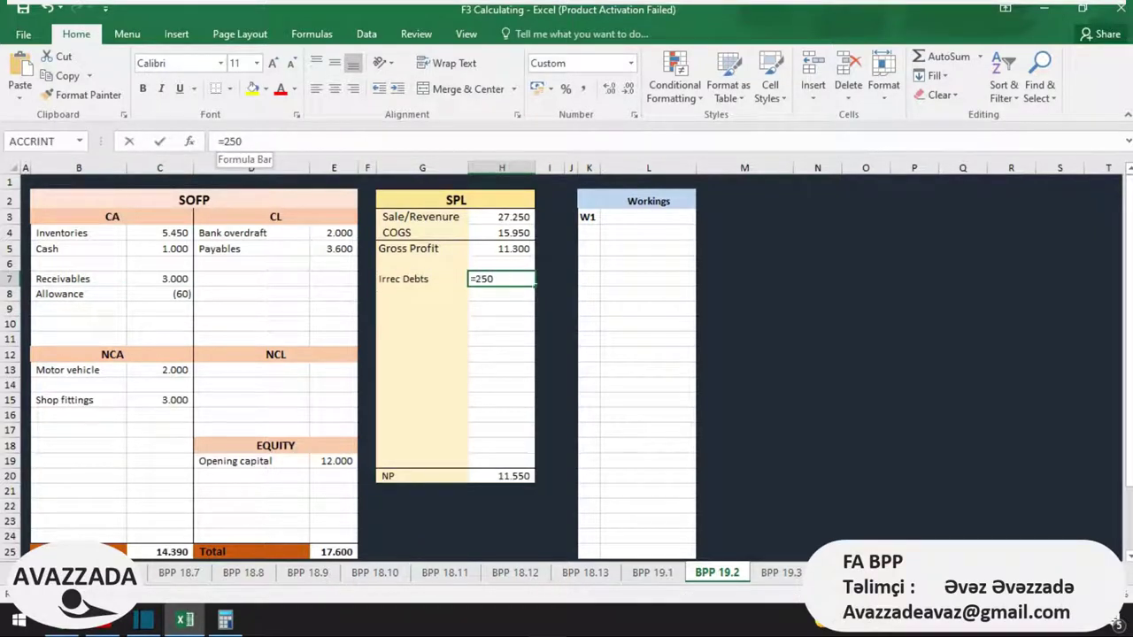
{"action": "type", "text": "+60"}
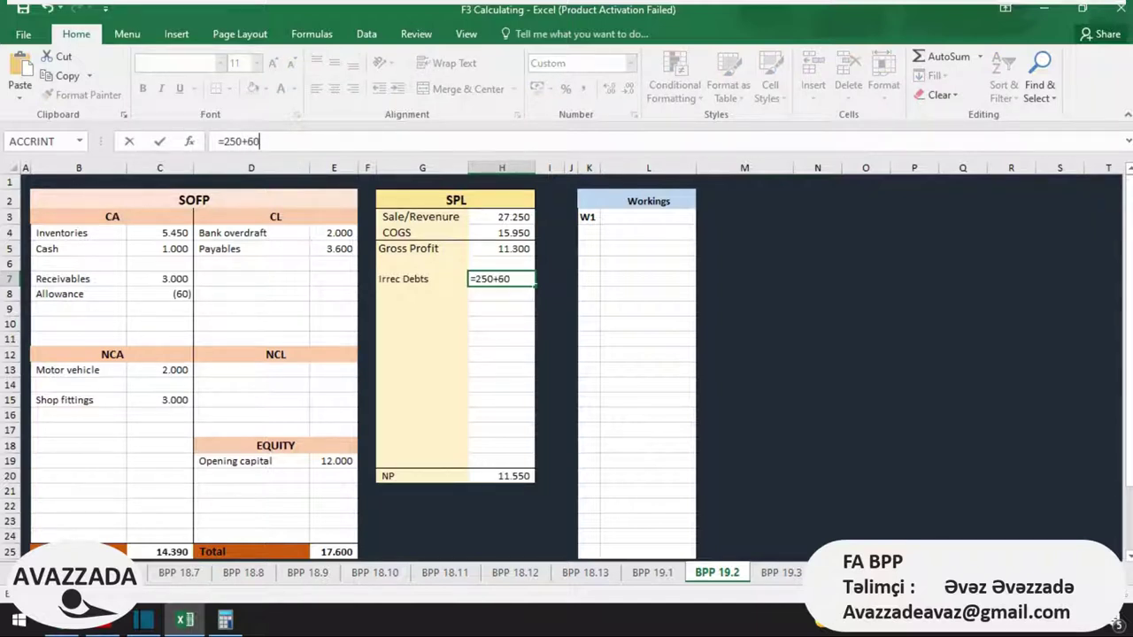
{"action": "key", "text": "Return"}
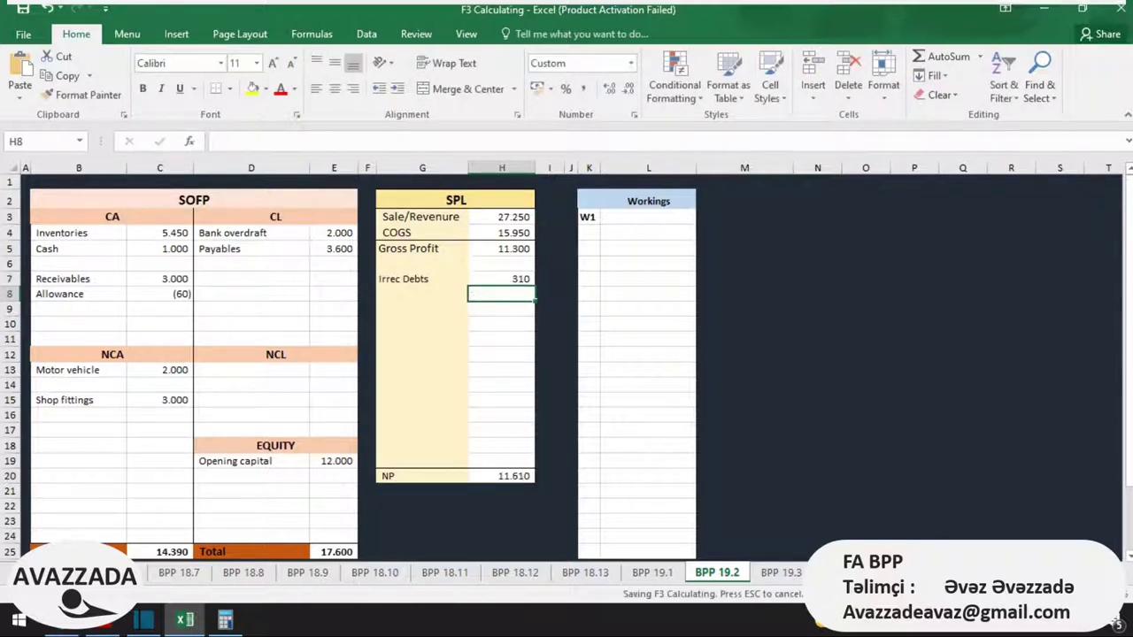
Step: Replace the NP formula in the SPL with Gross Profit minus the sum of all expense rows, =H5-Sum(H6:H19)
{"action": "key", "text": "Up"}
{"action": "key", "text": "Down"}
{"action": "key", "text": "Down"}
{"action": "key", "text": "Down"}
{"action": "key", "text": "Down"}
{"action": "key", "text": "Down"}
{"action": "key", "text": "Down"}
{"action": "key", "text": "Down"}
{"action": "key", "text": "Down"}
{"action": "key", "text": "Down"}
{"action": "key", "text": "Down"}
{"action": "key", "text": "Down"}
{"action": "key", "text": "Down"}
{"action": "key", "text": "Down"}
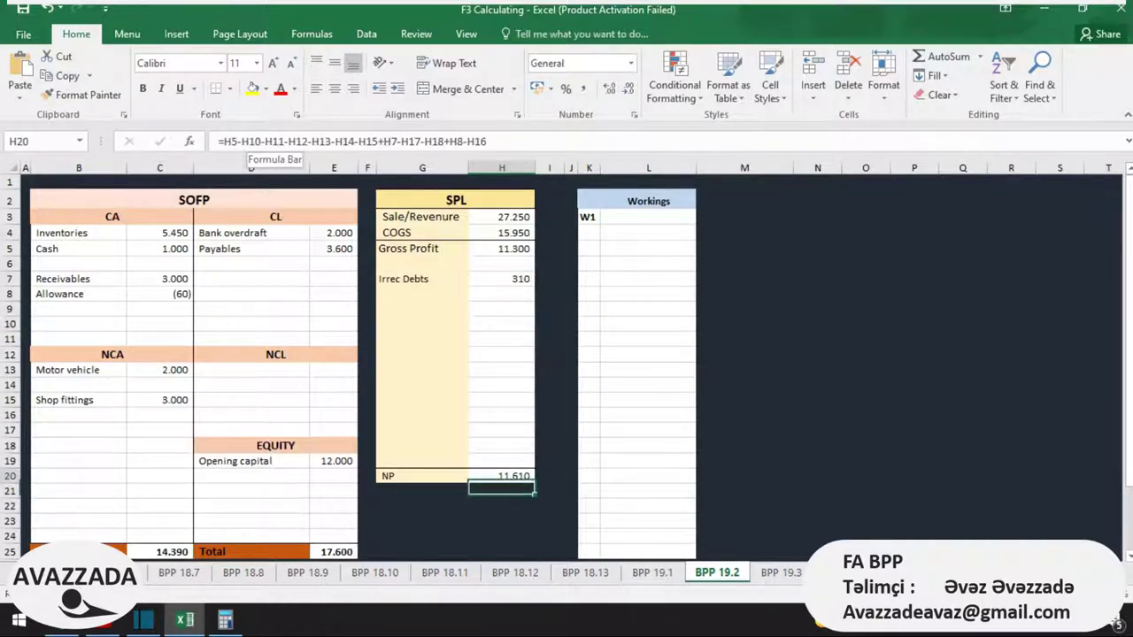
{"action": "key", "text": "F2"}
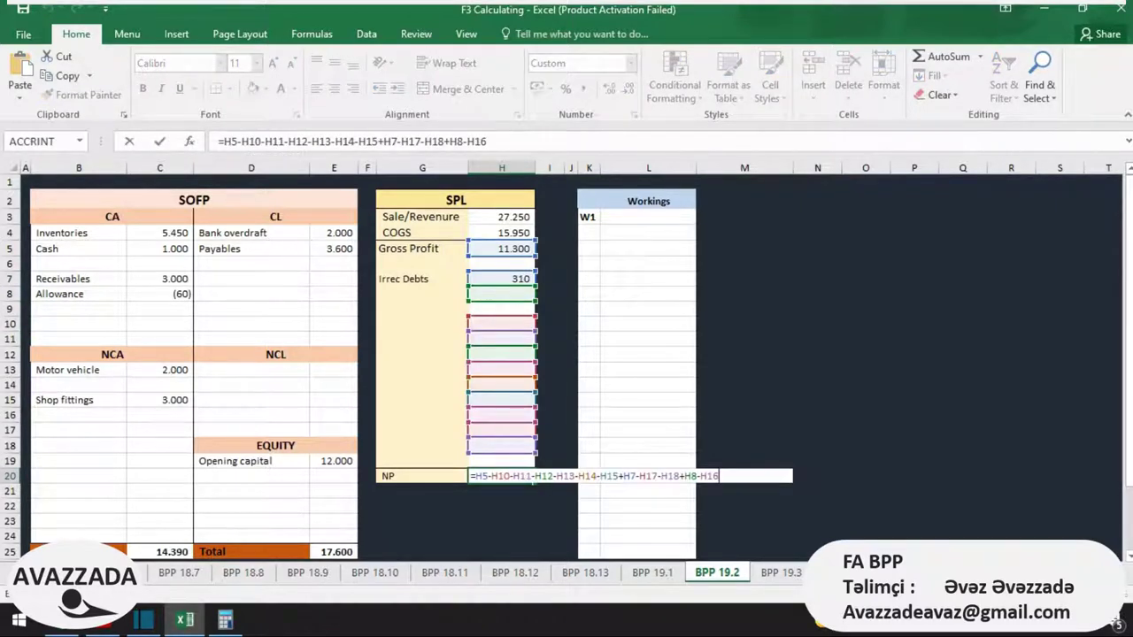
{"action": "key", "text": "shift+Left"}
{"action": "key", "text": "shift+Left"}
{"action": "key", "text": "shift+Left"}
{"action": "key", "text": "shift+Left"}
{"action": "key", "text": "shift+Left"}
{"action": "key", "text": "shift+Left"}
{"action": "key", "text": "shift+Left"}
{"action": "key", "text": "shift+Left"}
{"action": "key", "text": "shift+Left"}
{"action": "key", "text": "shift+Left"}
{"action": "key", "text": "shift+Left"}
{"action": "key", "text": "shift+Left"}
{"action": "key", "text": "shift+Left"}
{"action": "key", "text": "shift+Left"}
{"action": "key", "text": "shift+Left"}
{"action": "key", "text": "shift+Left"}
{"action": "key", "text": "shift+Left"}
{"action": "key", "text": "shift+Left"}
{"action": "key", "text": "shift+Left"}
{"action": "key", "text": "shift+Left"}
{"action": "key", "text": "shift+Left"}
{"action": "key", "text": "shift+Left"}
{"action": "key", "text": "shift+Left"}
{"action": "key", "text": "shift+Left"}
{"action": "key", "text": "shift+Left"}
{"action": "key", "text": "shift+Left"}
{"action": "key", "text": "shift+Left"}
{"action": "key", "text": "shift+Left"}
{"action": "key", "text": "shift+Left"}
{"action": "key", "text": "shift+Left"}
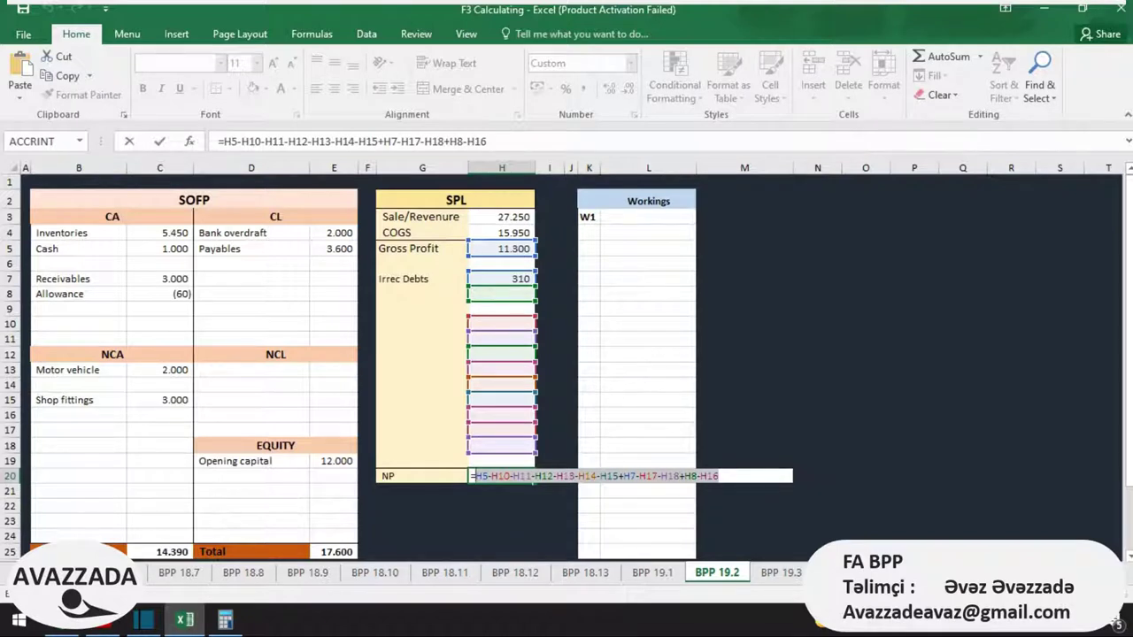
{"action": "key", "text": "BackSpace"}
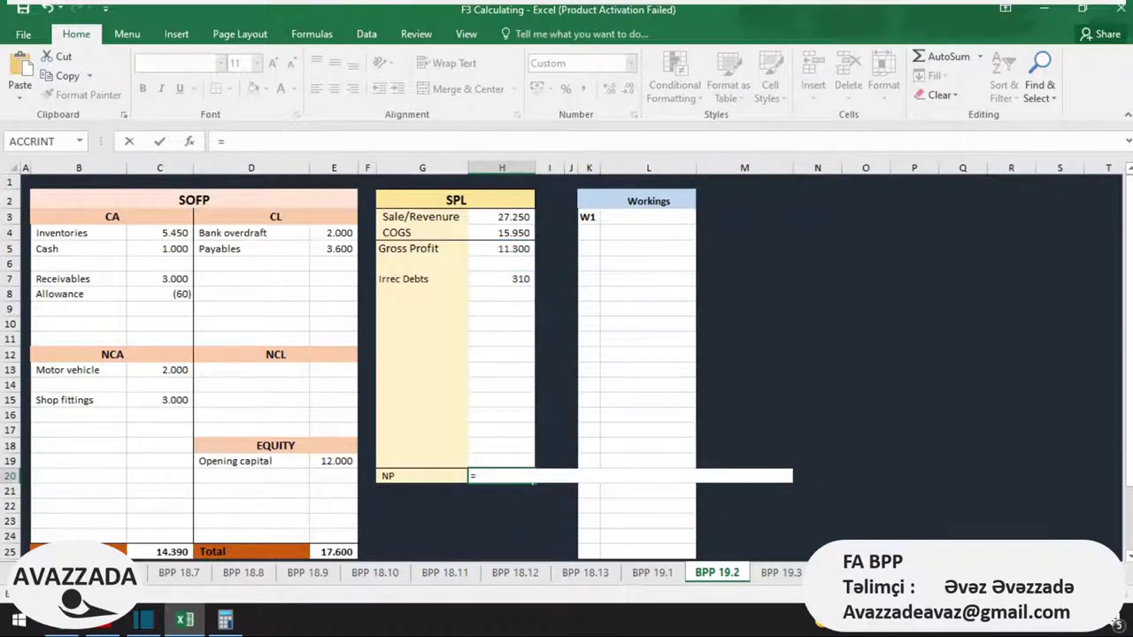
{"action": "left_click", "coordinate": [501, 249]}
{"action": "type", "text": "-"}
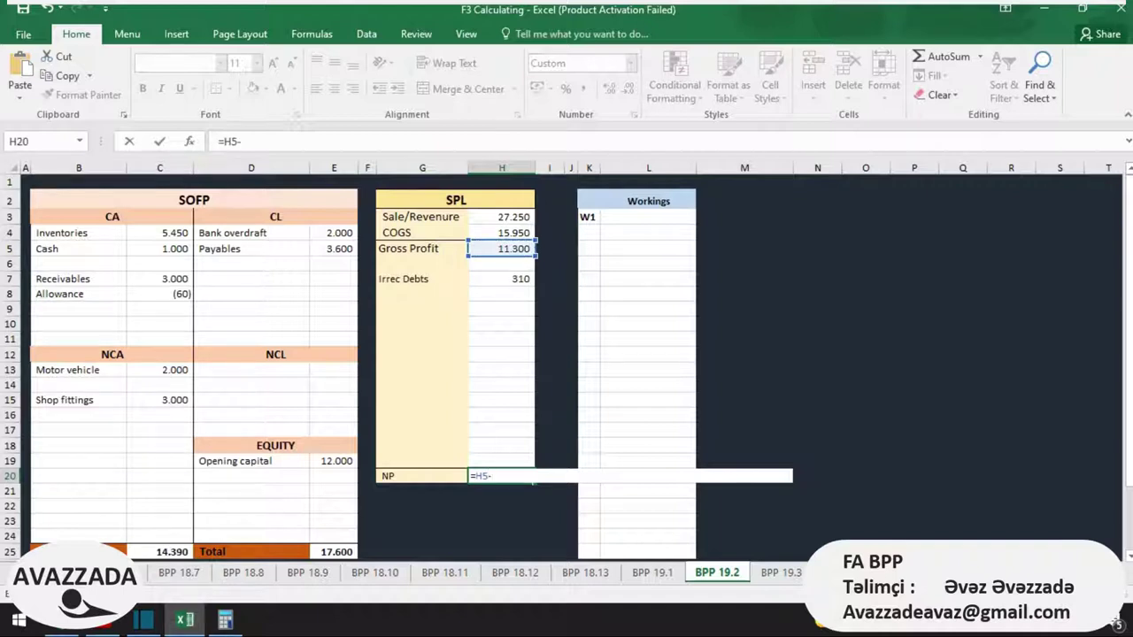
{"action": "type", "text": "Sum"}
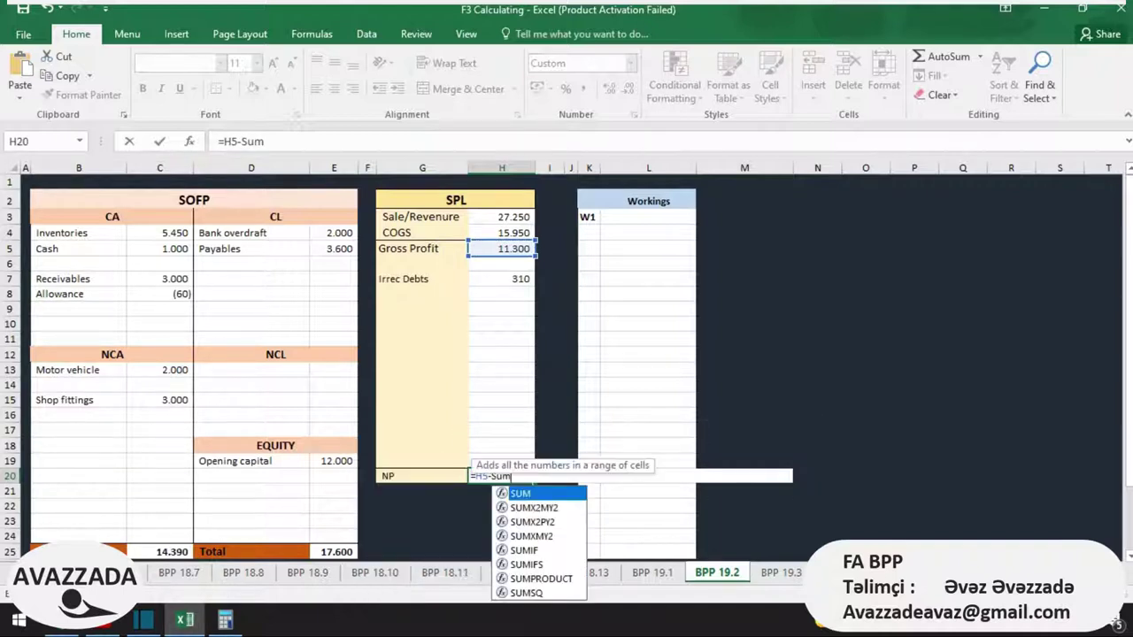
{"action": "type", "text": "("}
{"action": "left_click_drag", "start_coordinate": [500, 264], "coordinate": [500, 461]}
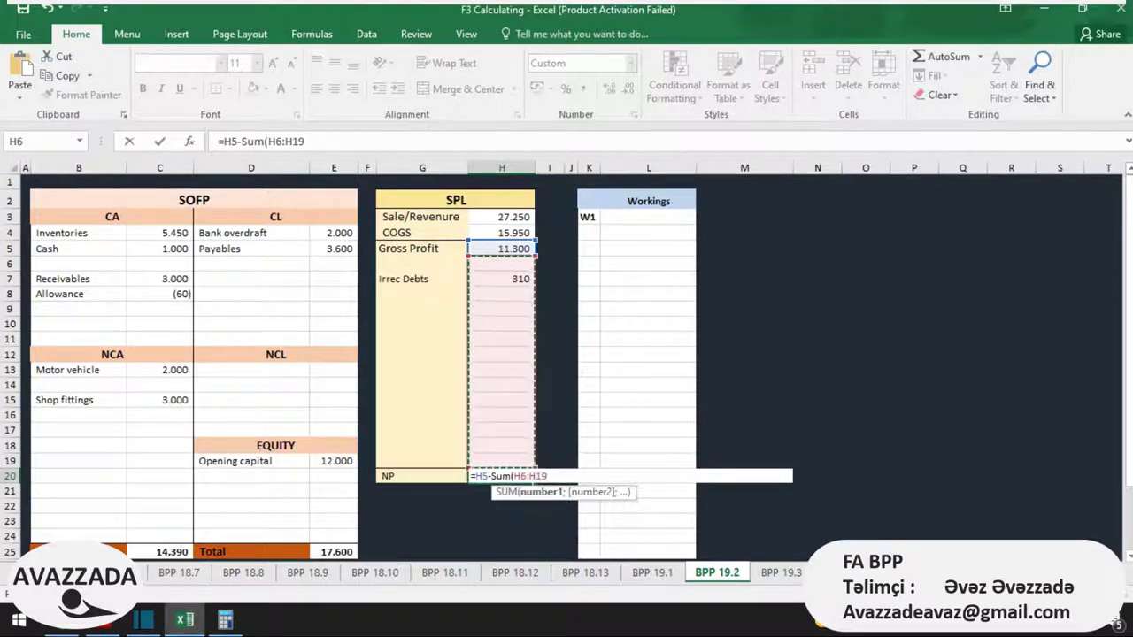
{"action": "key", "text": "Return"}
Step: Add a Profit row below Opening capital in the SOFP's EQUITY section and link its amount to NP with =H20
{"action": "left_click", "coordinate": [474, 479]}
{"action": "key", "text": "Left"}
{"action": "key", "text": "Down"}
{"action": "key", "text": "Left"}
{"action": "key", "text": "Left"}
{"action": "key", "text": "Left"}
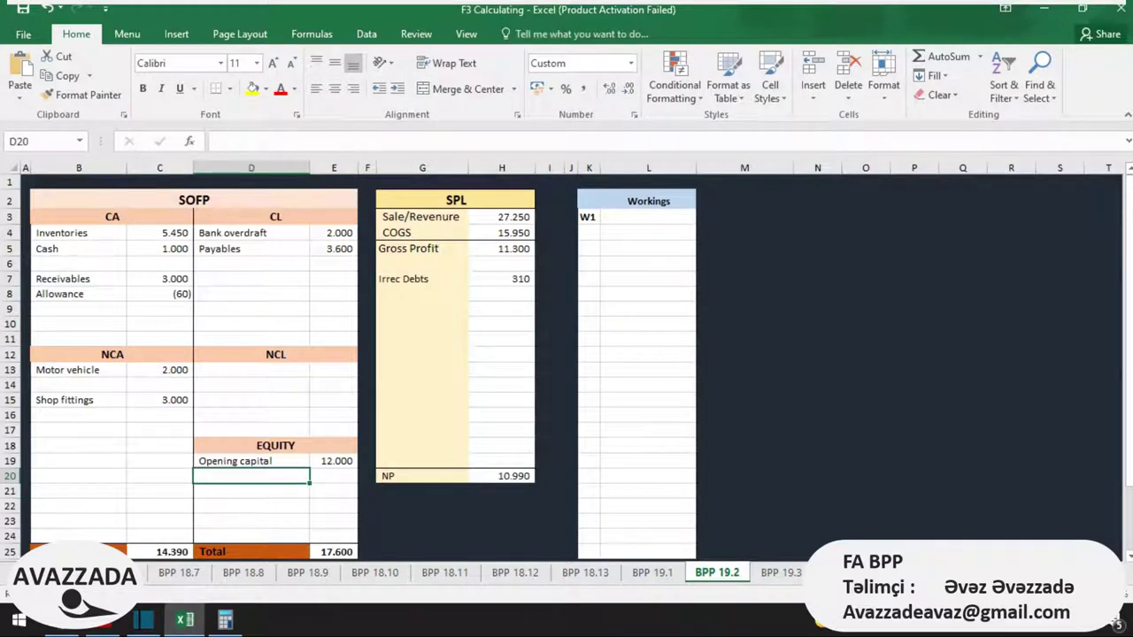
{"action": "type", "text": "Profit"}
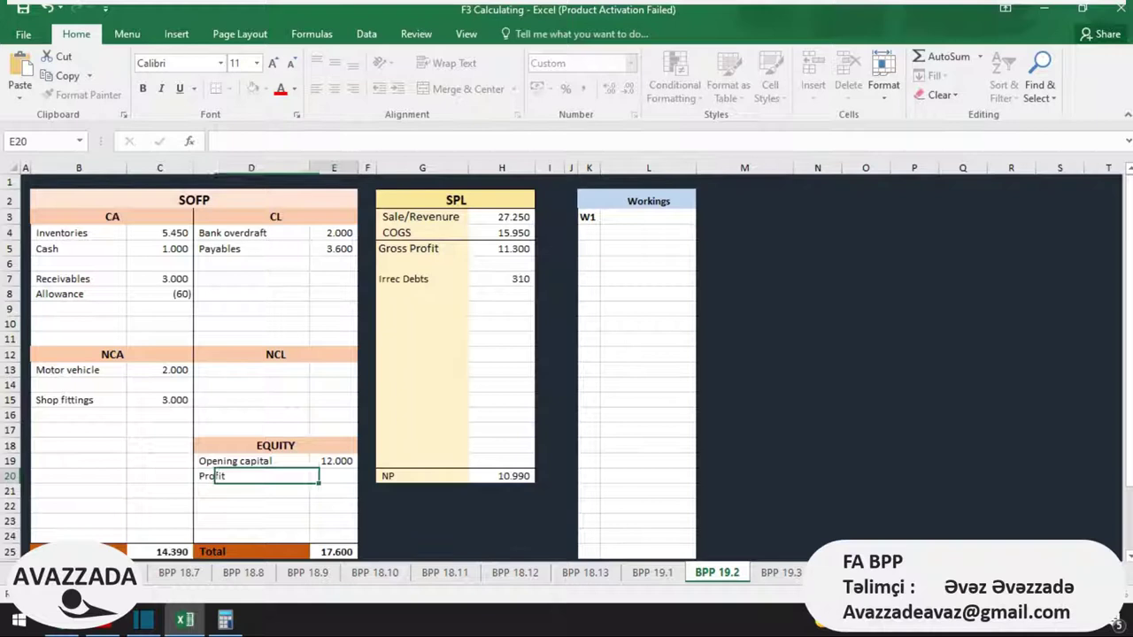
{"action": "key", "text": "Tab"}
{"action": "type", "text": "="}
{"action": "key", "text": "Right"}
{"action": "key", "text": "Right"}
{"action": "key", "text": "Right"}
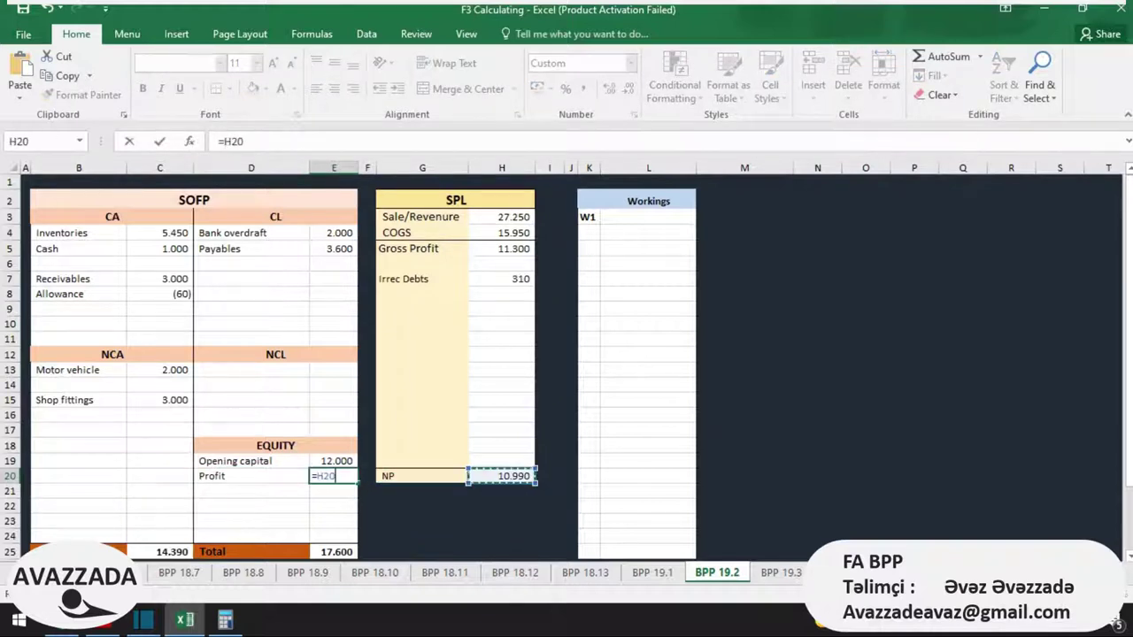
{"action": "key", "text": "Return"}
{"action": "key", "text": "Left"}
{"action": "key", "text": "Left"}
{"action": "key", "text": "Left"}
{"action": "key", "text": "Up"}
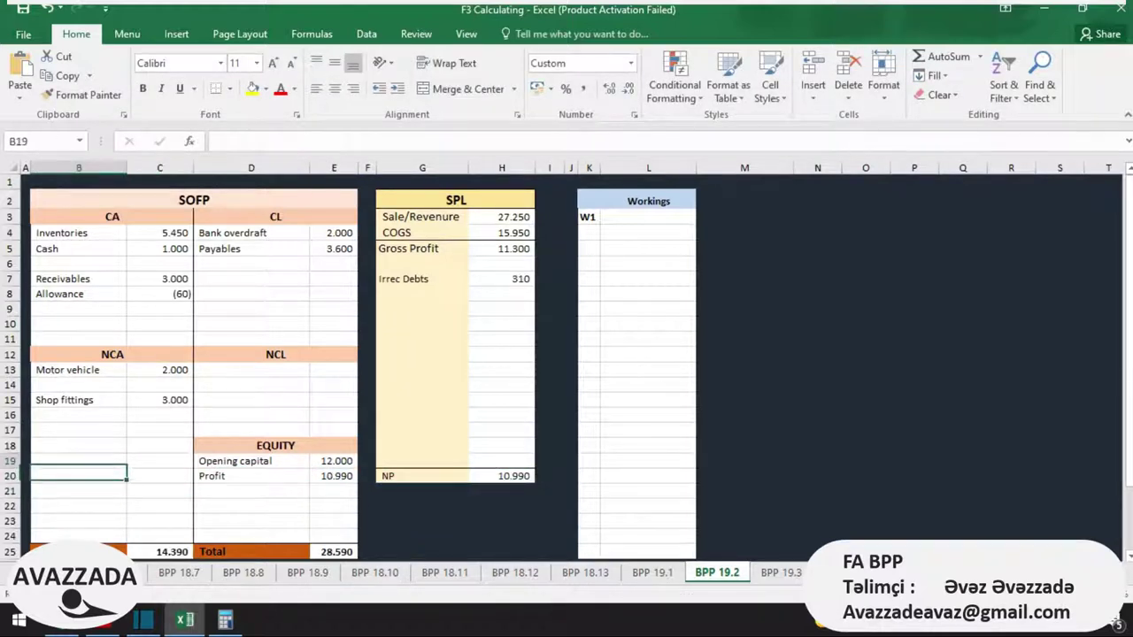
{"action": "key", "text": "Up"}
{"action": "key", "text": "Right"}
{"action": "key", "text": "Right"}
{"action": "key", "text": "Right"}
{"action": "key", "text": "Right"}
{"action": "key", "text": "Right"}
{"action": "key", "text": "Right"}
{"action": "key", "text": "Right"}
{"action": "key", "text": "Right"}
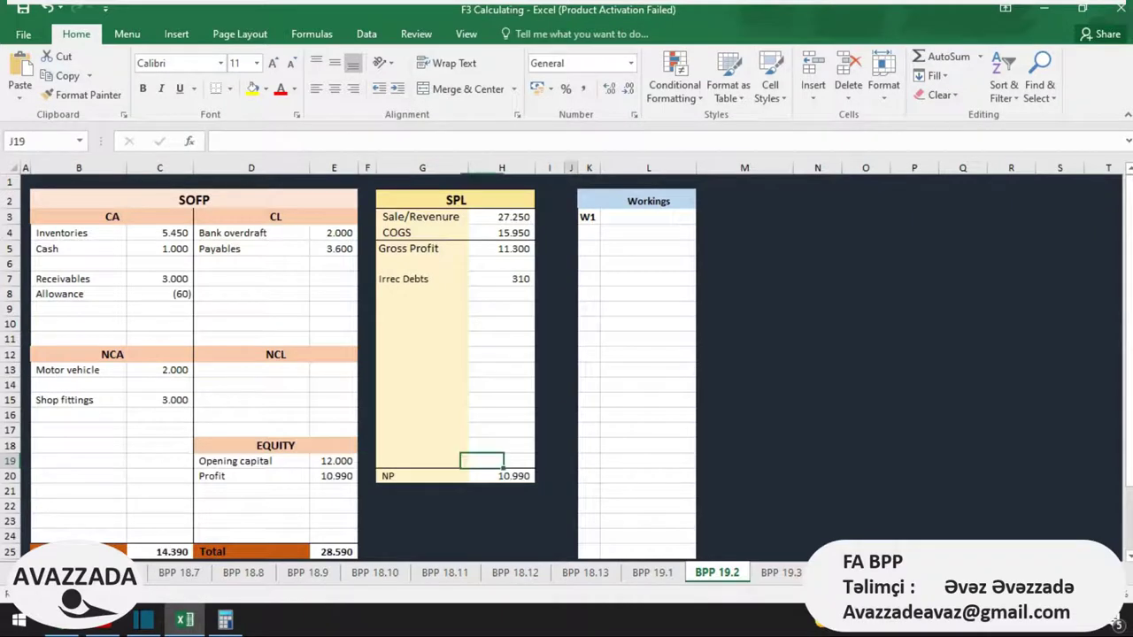
{"action": "key", "text": "Up"}
{"action": "key", "text": "Up"}
{"action": "key", "text": "Up"}
{"action": "key", "text": "Up"}
Step: Copy the expense name "Stationery, postage and wrapping" from the PDF question into the SPL row below Irrec Debts
{"action": "key", "text": "alt+Tab"}
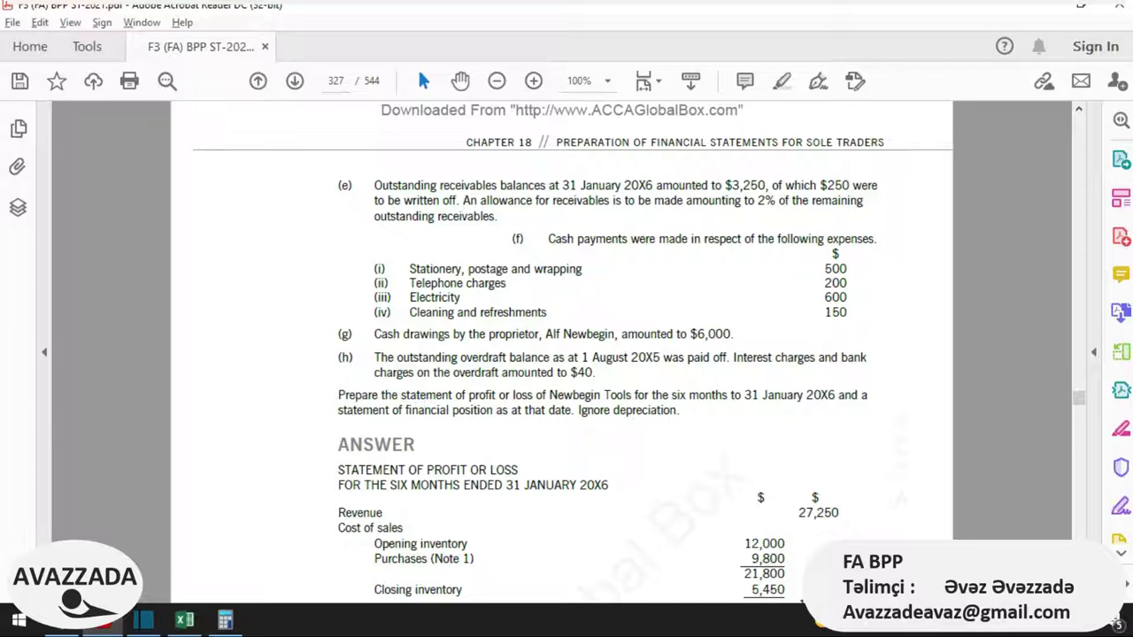
{"action": "left_click_drag", "start_coordinate": [409, 269], "coordinate": [582, 269]}
{"action": "key", "text": "ctrl+c"}
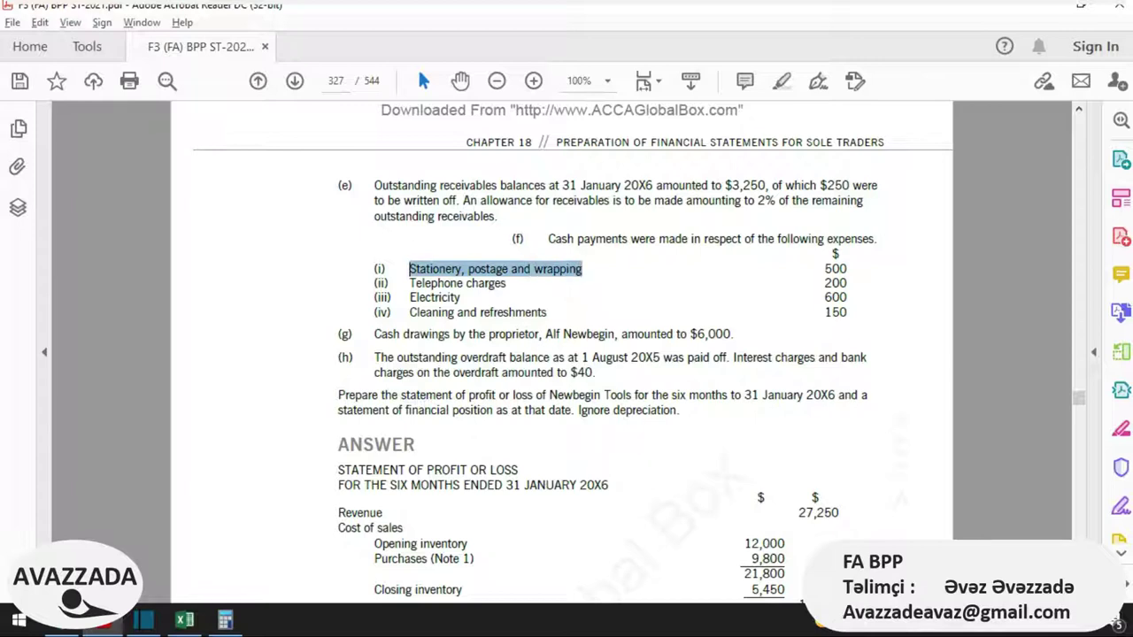
{"action": "key", "text": "alt+Tab"}
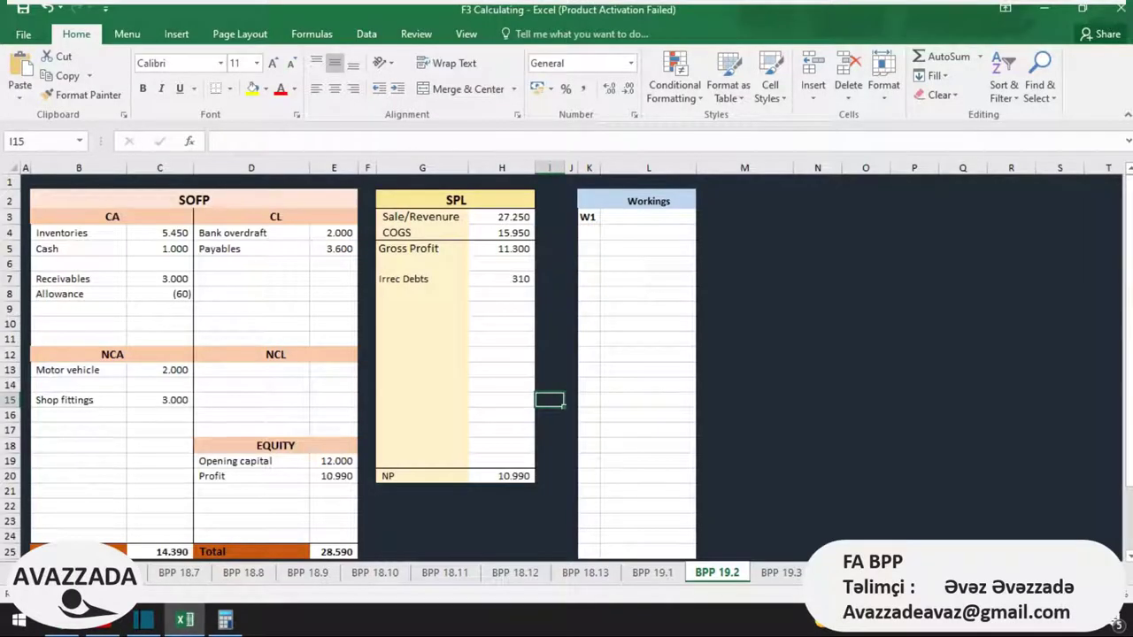
{"action": "left_click", "coordinate": [421, 293]}
{"action": "key", "text": "ctrl+v"}
Step: Copy the stationery amount of 500 from the PDF question into the SPL amount cell beside its label
{"action": "key", "text": "alt+Tab"}
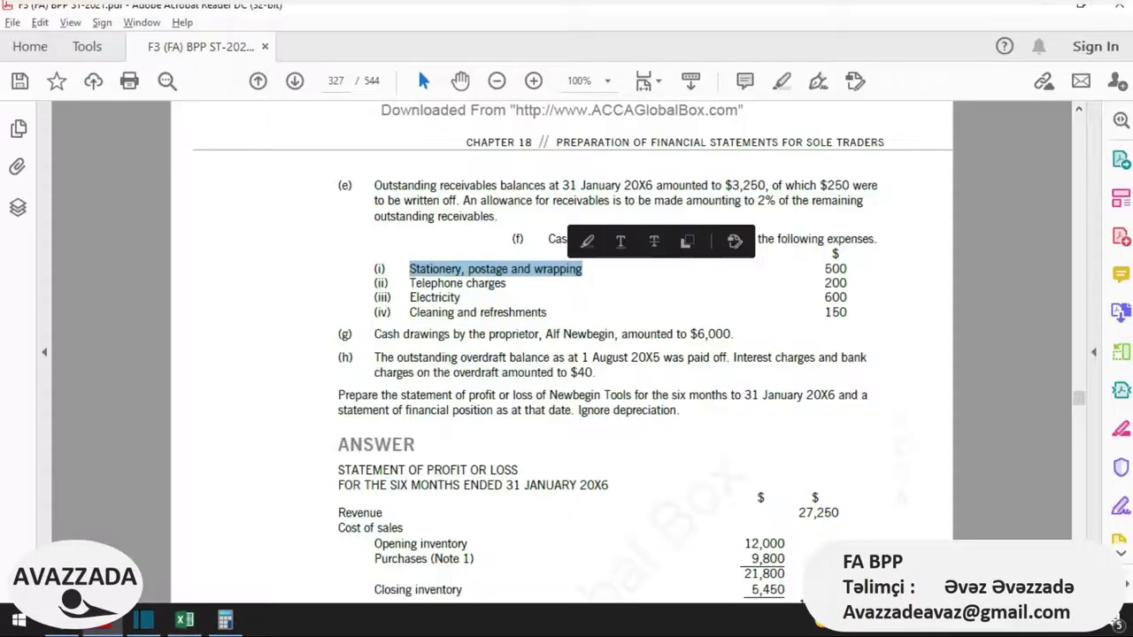
{"action": "double_click", "coordinate": [835, 269]}
{"action": "key", "text": "ctrl+c"}
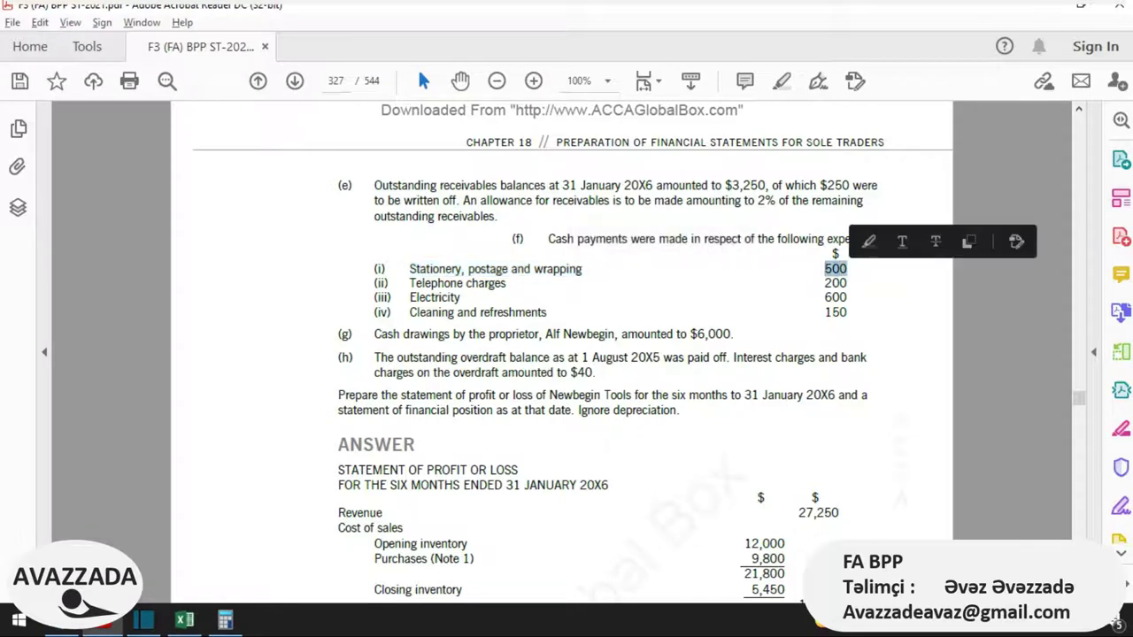
{"action": "key", "text": "alt+Tab"}
{"action": "key", "text": "Right"}
{"action": "key", "text": "ctrl+v"}
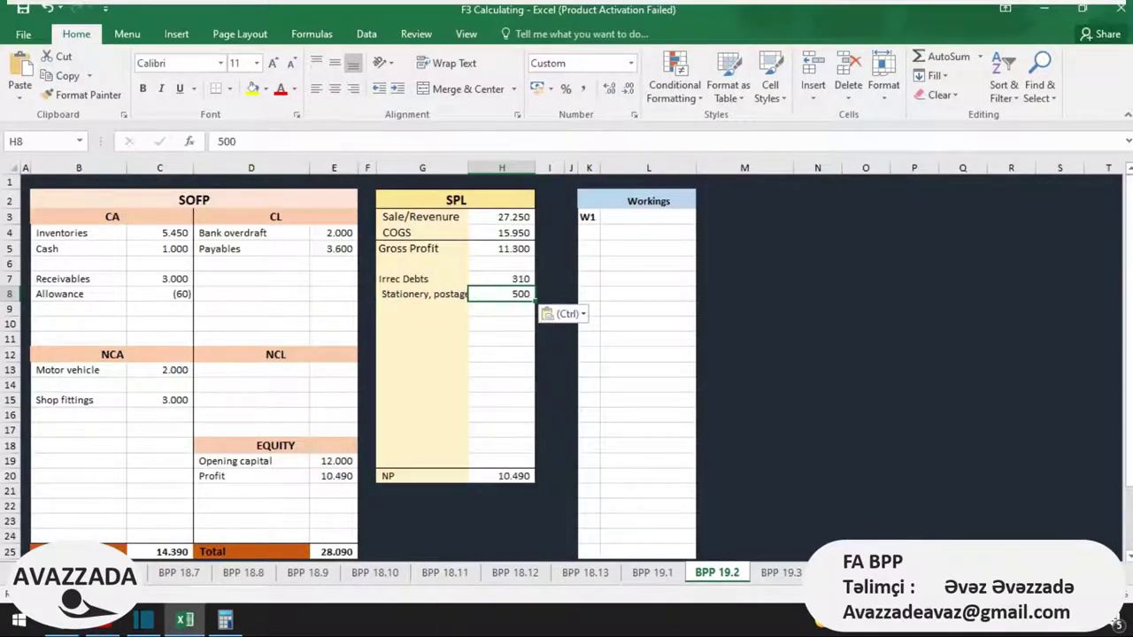
Step: Deduct the 500 stationery payment from Cash in the SOFP, making the formula =1000-500
{"action": "left_click", "coordinate": [182, 250]}
{"action": "left_click", "coordinate": [219, 141]}
{"action": "type", "text": "="}
{"action": "left_click", "coordinate": [249, 142]}
{"action": "type", "text": "-500"}
{"action": "key", "text": "Return"}
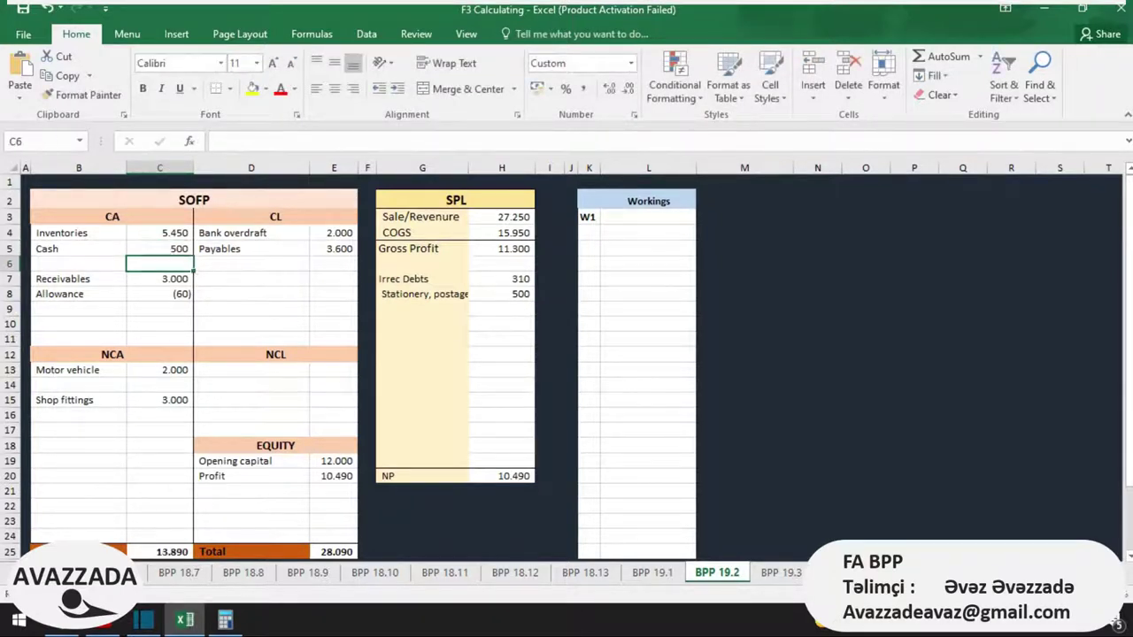
Step: Copy the expense name "Telephone charges" from the PDF question into the SPL row below the stationery expense
{"action": "key", "text": "alt+Tab"}
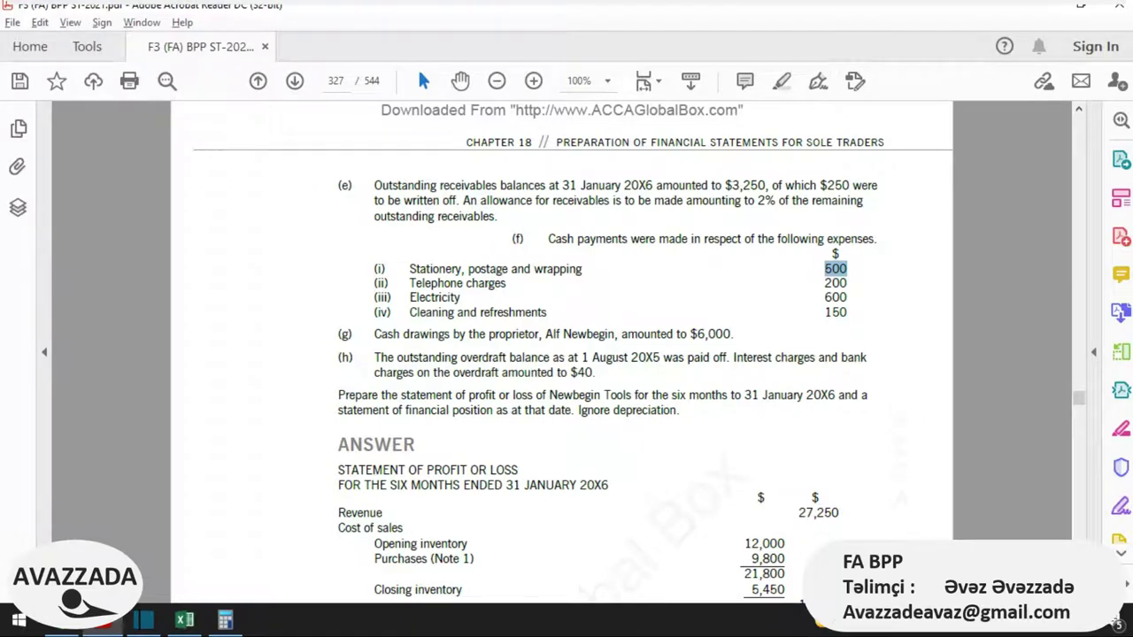
{"action": "left_click_drag", "start_coordinate": [409, 283], "coordinate": [505, 284]}
{"action": "key", "text": "ctrl+c"}
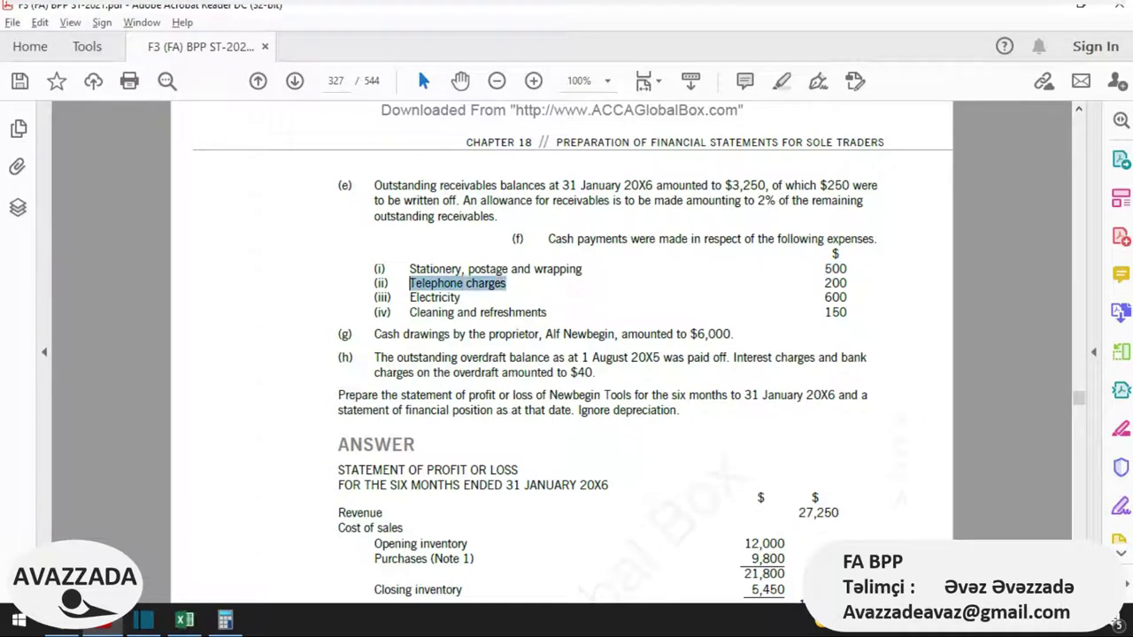
{"action": "key", "text": "alt+Tab"}
{"action": "left_click", "coordinate": [423, 309]}
{"action": "key", "text": "ctrl+v"}
Step: Check the telephone charge in the PDF question and enter 200 beside Telephone charges in the SPL
{"action": "key", "text": "alt+Tab"}
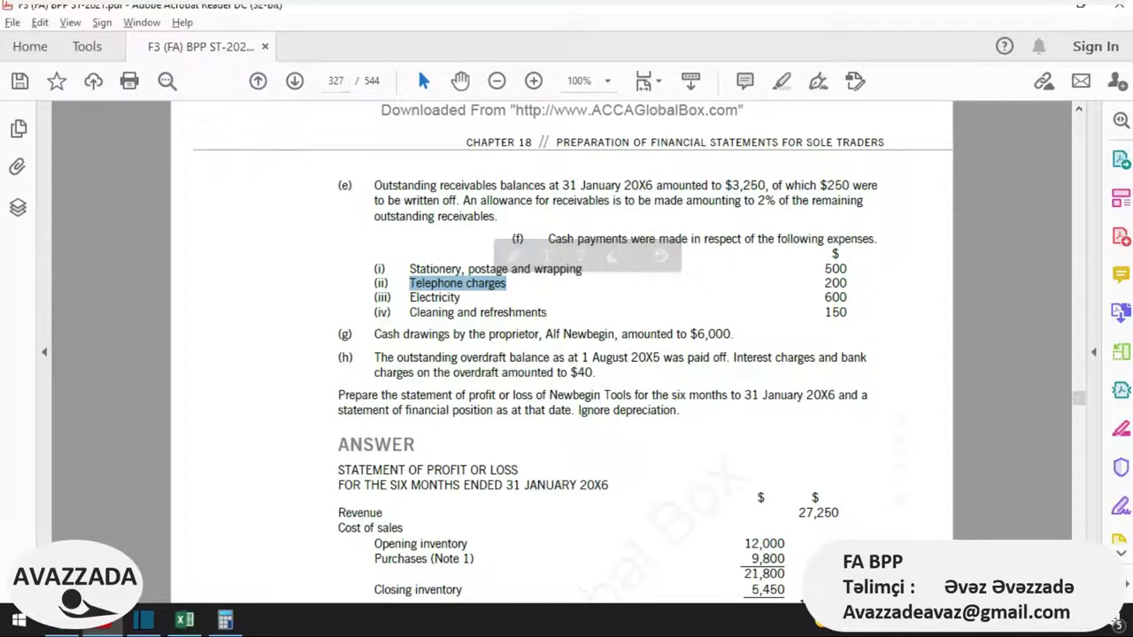
{"action": "key", "text": "alt+Tab"}
{"action": "key", "text": "Right"}
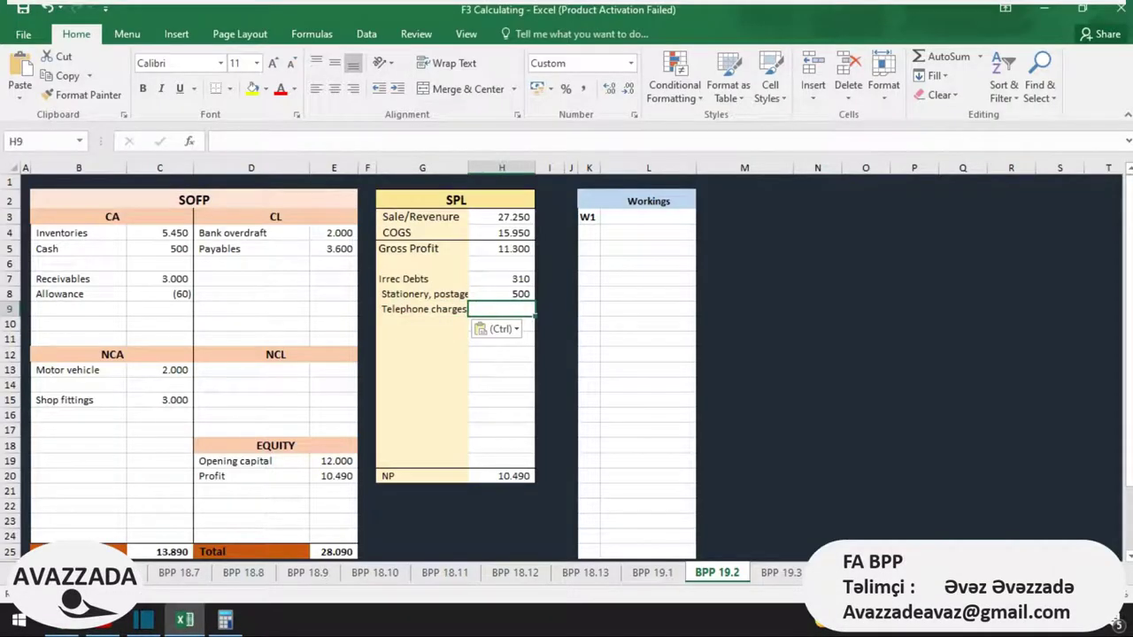
{"action": "type", "text": "200"}
{"action": "key", "text": "Return"}
{"action": "key", "text": "Left"}
{"action": "key", "text": "Left"}
{"action": "key", "text": "Left"}
{"action": "key", "text": "Left"}
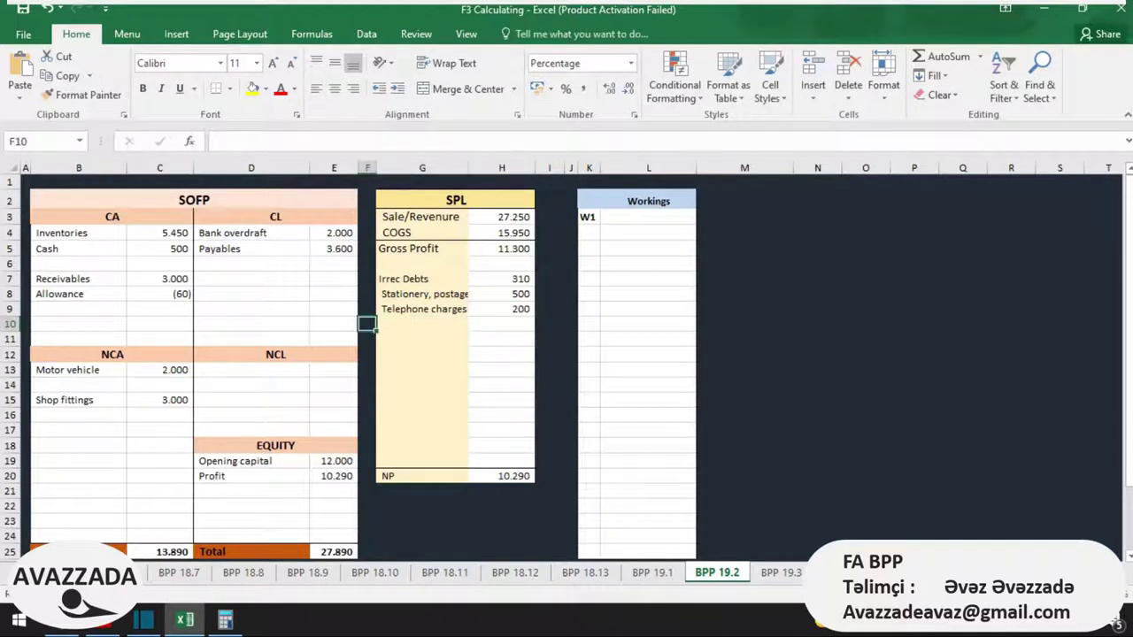
{"action": "key", "text": "Up"}
{"action": "key", "text": "Up"}
{"action": "key", "text": "Up"}
{"action": "key", "text": "Left"}
{"action": "key", "text": "Left"}
{"action": "key", "text": "Up"}
{"action": "key", "text": "Left"}
{"action": "key", "text": "Right"}
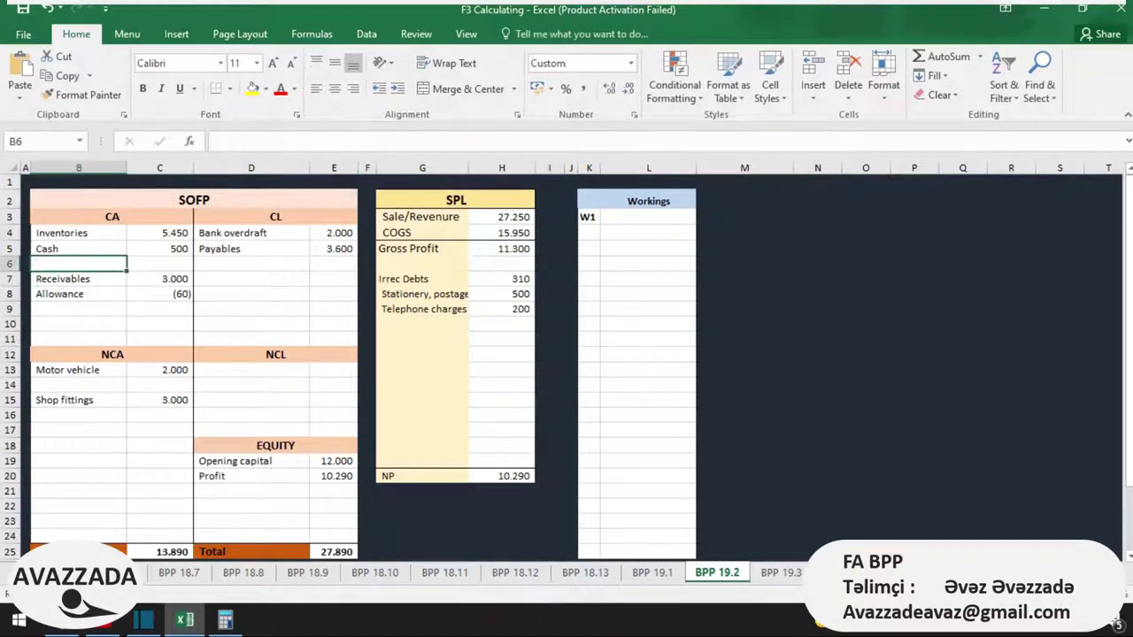
{"action": "key", "text": "Right"}
{"action": "key", "text": "Up"}
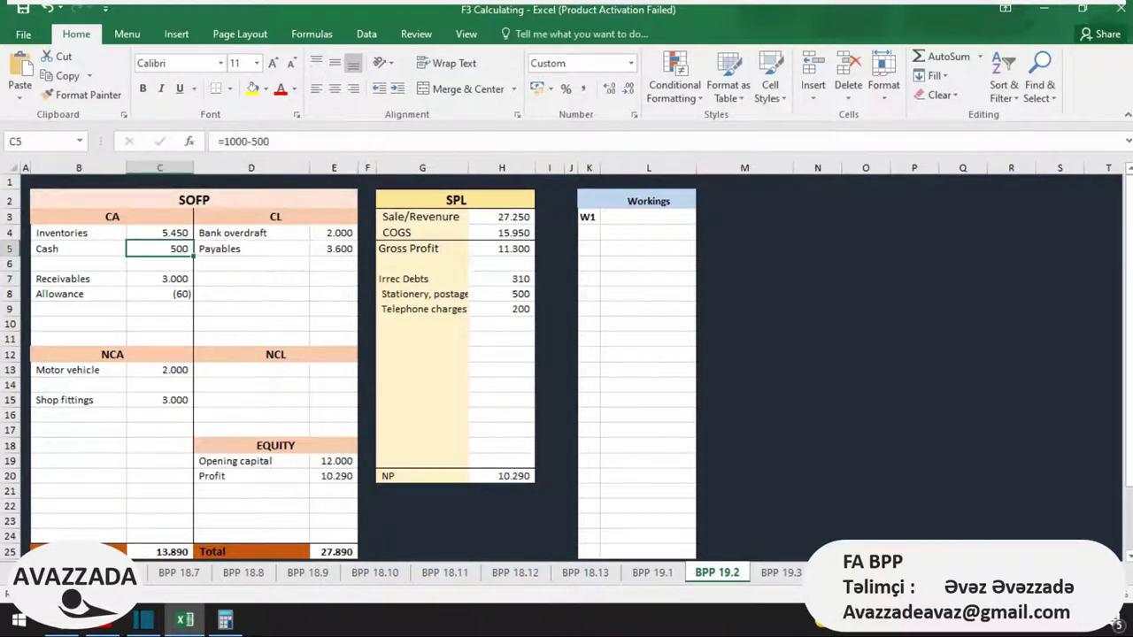
{"action": "key", "text": "F2"}
{"action": "type", "text": "-200"}
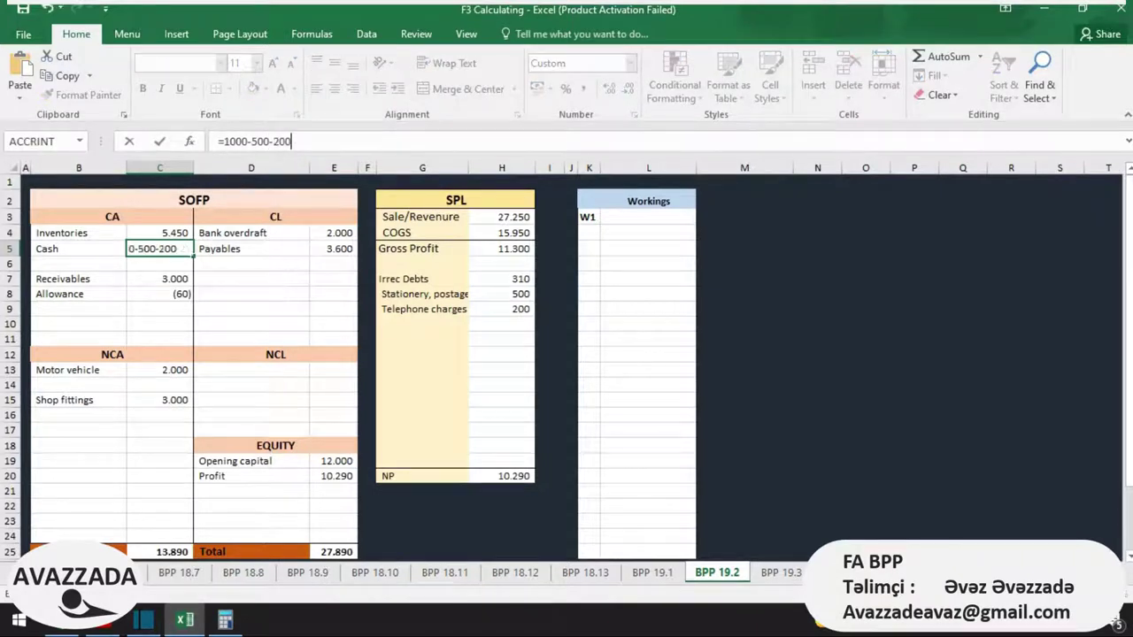
{"action": "key", "text": "Return"}
{"action": "key", "text": "ctrl+s"}
Step: Check the electricity payment in the PDF question and add an Electric row of 600 below Telephone charges in the SPL
{"action": "key", "text": "alt+Tab"}
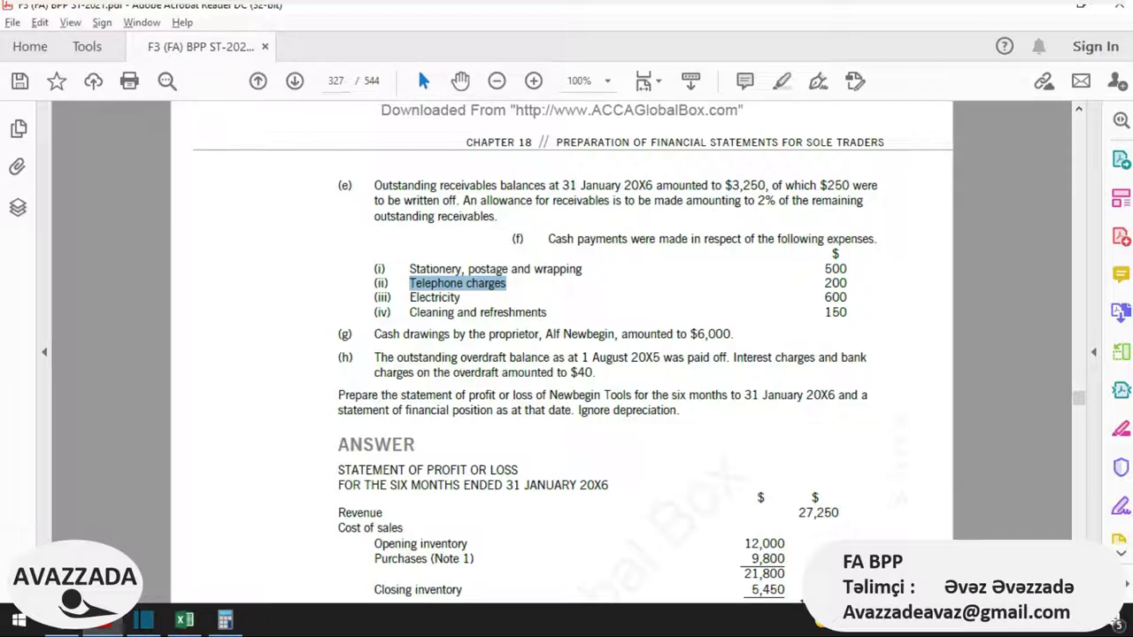
{"action": "left_click", "coordinate": [464, 313]}
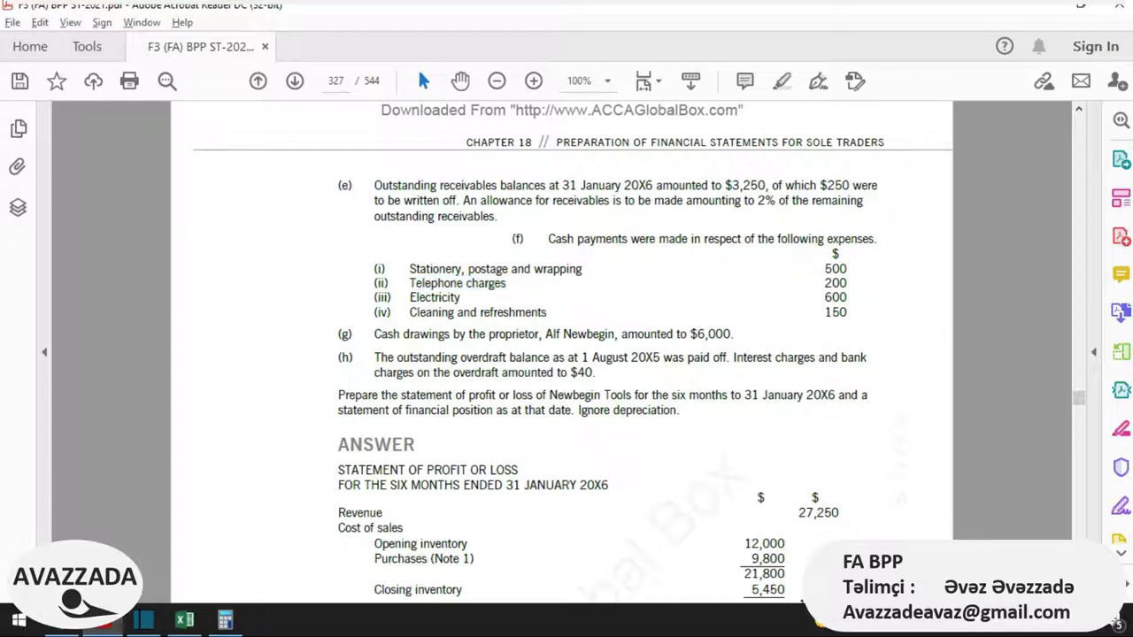
{"action": "double_click", "coordinate": [836, 297]}
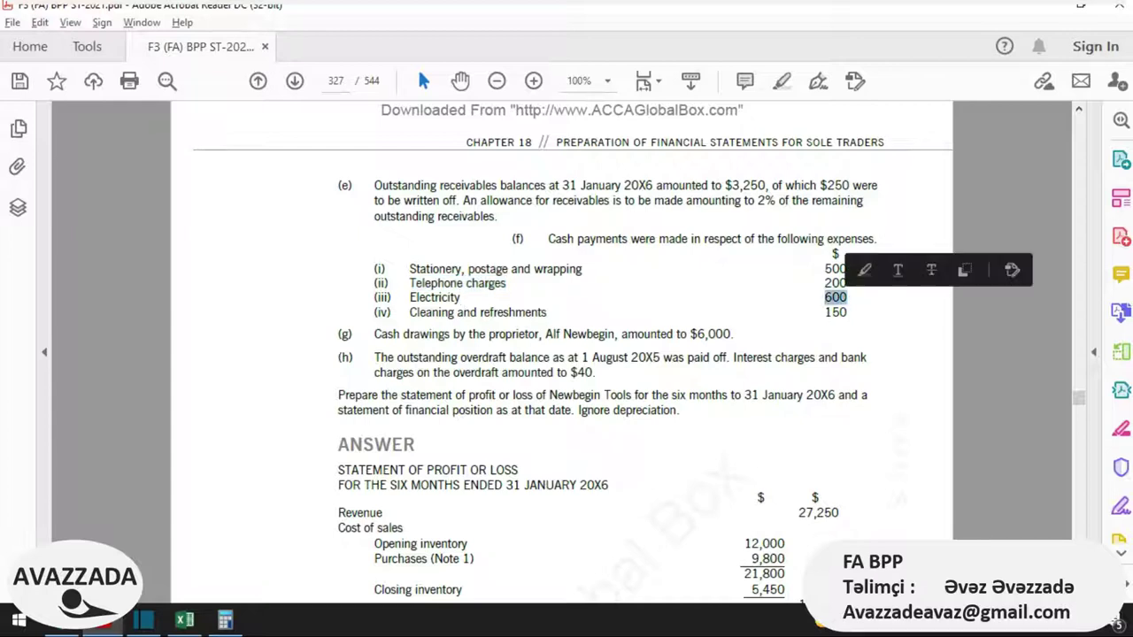
{"action": "key", "text": "alt+Tab"}
{"action": "double_click", "coordinate": [422, 324]}
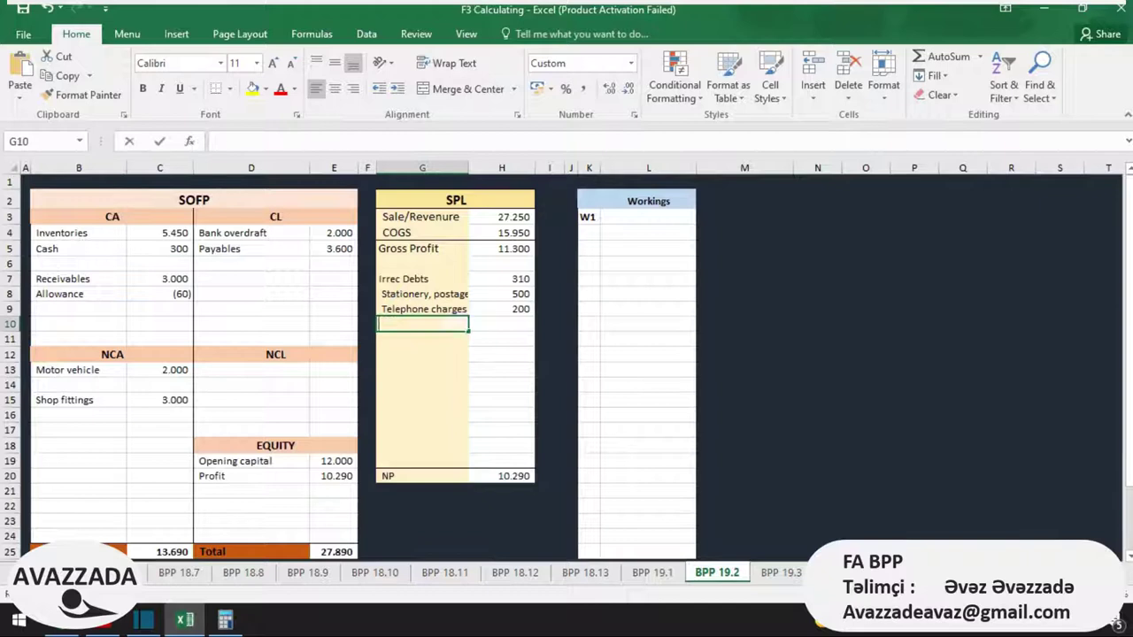
{"action": "type", "text": "Electric"}
{"action": "key", "text": "Tab"}
{"action": "key", "text": "alt+Tab"}
{"action": "key", "text": "alt+Tab"}
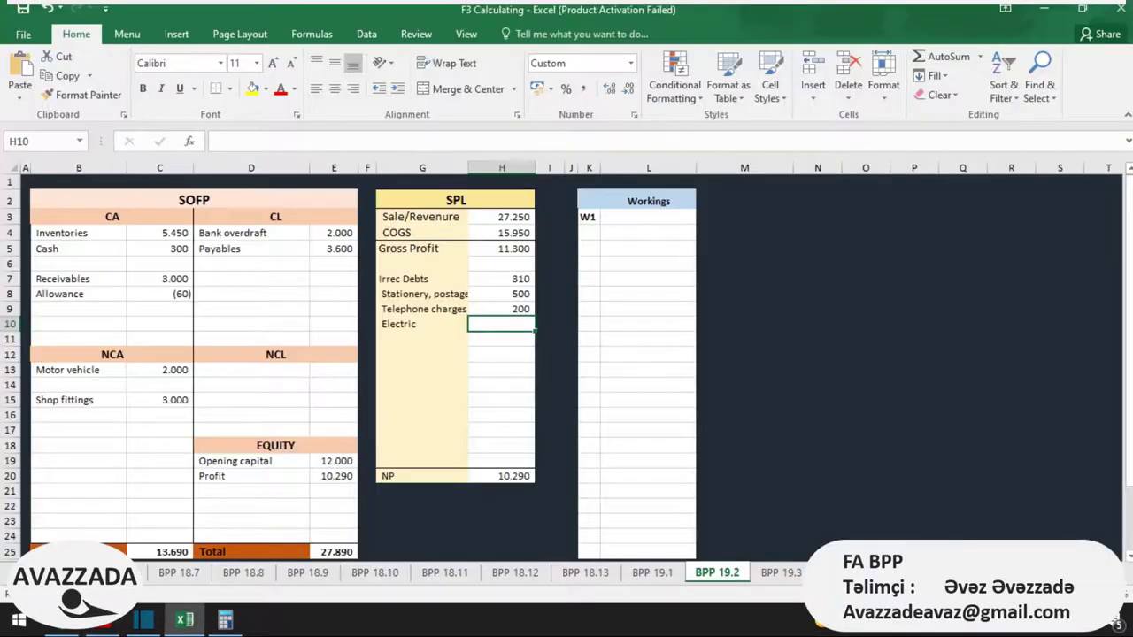
{"action": "type", "text": "600"}
{"action": "key", "text": "Return"}
{"action": "key", "text": "Left"}
{"action": "key", "text": "Left"}
{"action": "key", "text": "Left"}
{"action": "key", "text": "Left"}
{"action": "key", "text": "Up"}
{"action": "key", "text": "Up"}
{"action": "key", "text": "Left"}
{"action": "key", "text": "Up"}
{"action": "key", "text": "Up"}
{"action": "key", "text": "Down"}
{"action": "key", "text": "Down"}
{"action": "key", "text": "Up"}
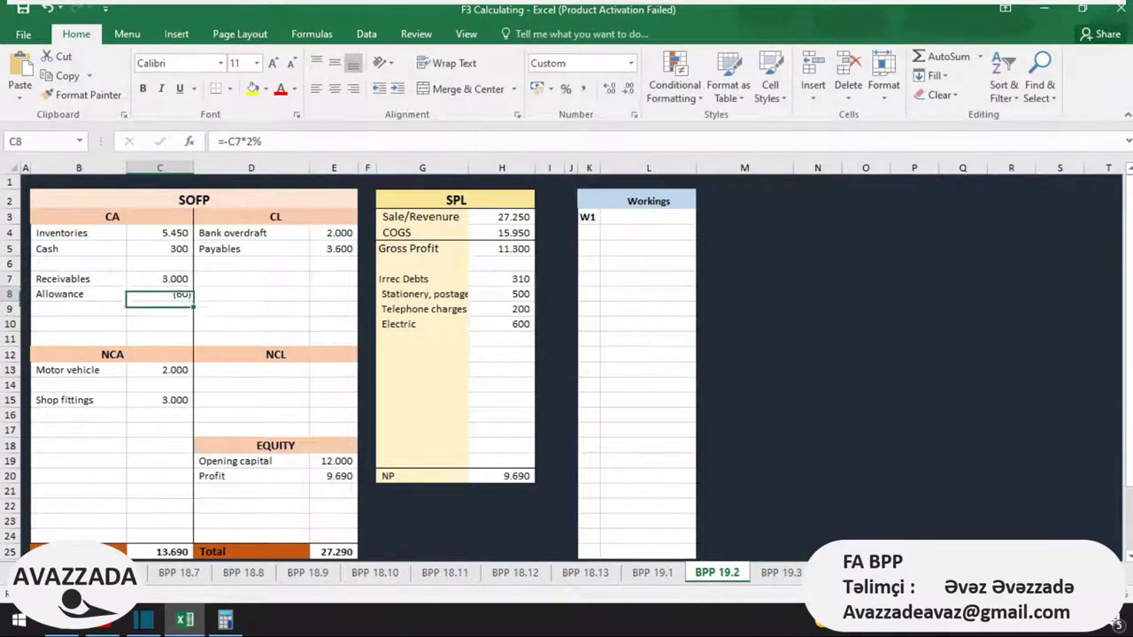
{"action": "key", "text": "Up"}
{"action": "key", "text": "Up"}
{"action": "key", "text": "Up"}
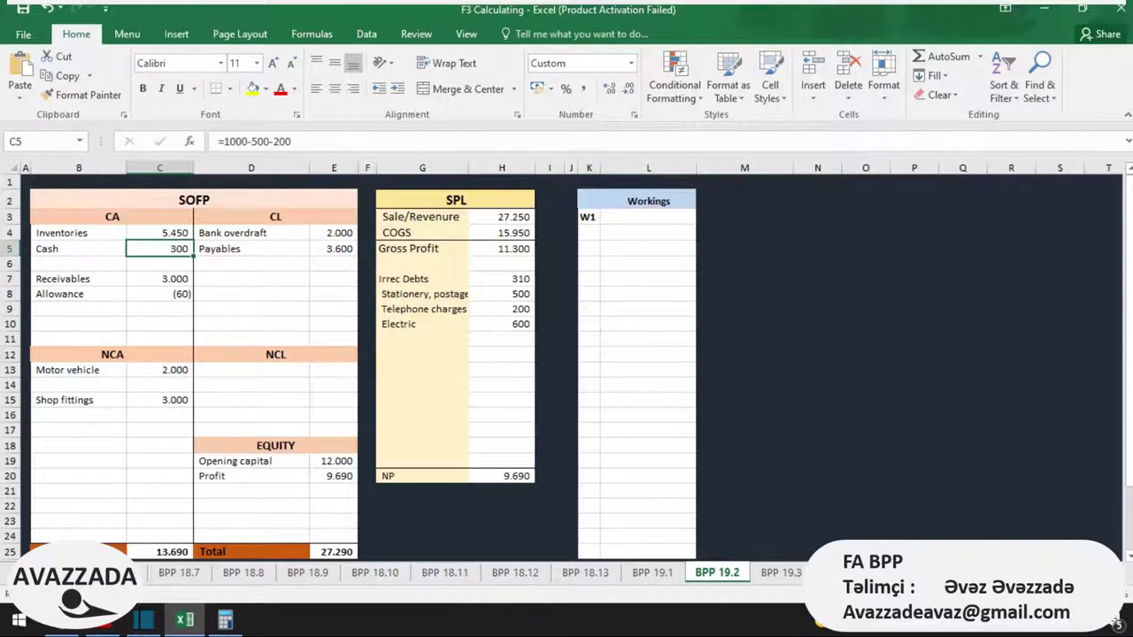
{"action": "key", "text": "F2"}
{"action": "type", "text": "-"}
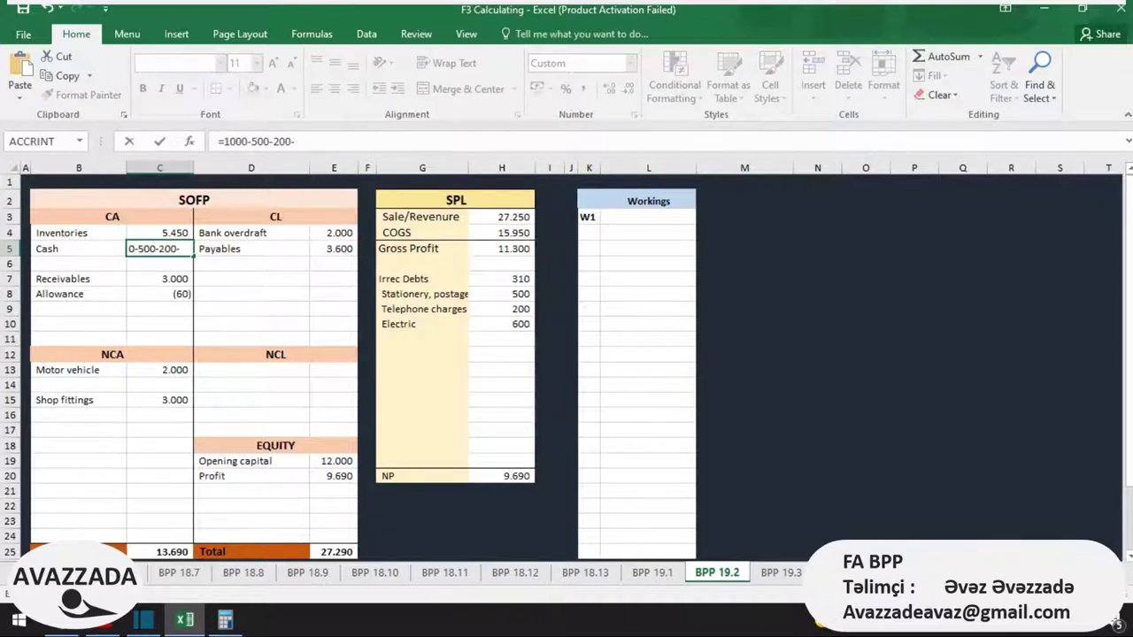
{"action": "type", "text": "600"}
{"action": "key", "text": "Return"}
{"action": "key", "text": "Up"}
{"action": "key", "text": "Right"}
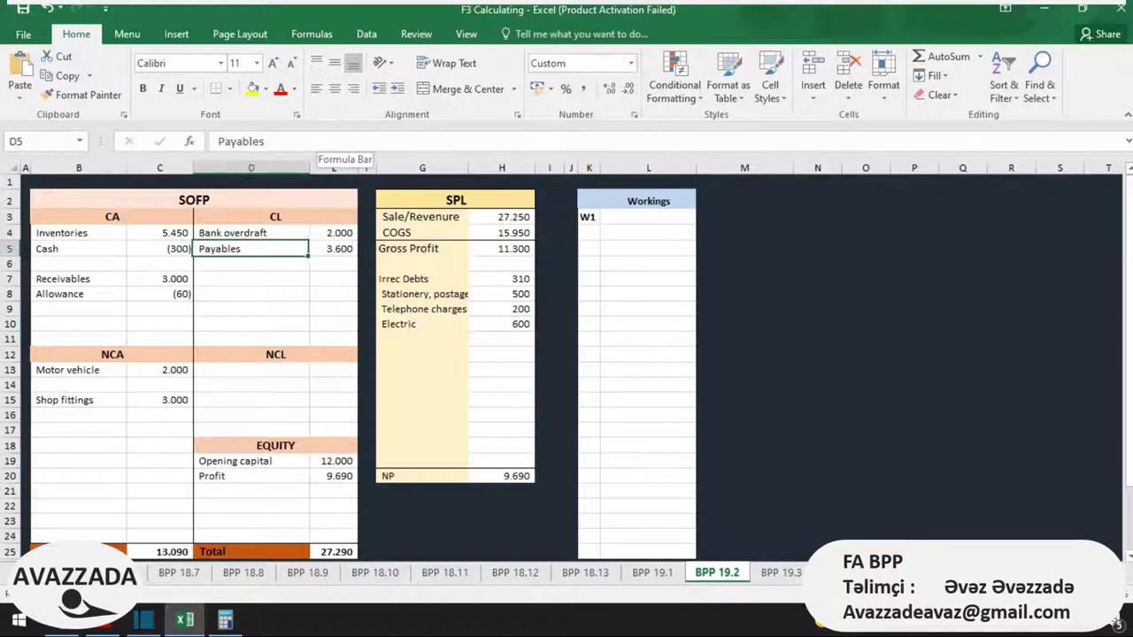
{"action": "key", "text": "Up"}
{"action": "key", "text": "Right"}
{"action": "key", "text": "Down"}
{"action": "key", "text": "Down"}
{"action": "key", "text": "Left"}
{"action": "key", "text": "Left"}
{"action": "key", "text": "Right"}
{"action": "key", "text": "Right"}
{"action": "key", "text": "Right"}
{"action": "key", "text": "Right"}
{"action": "key", "text": "Down"}
{"action": "key", "text": "Down"}
{"action": "key", "text": "Down"}
Step: Check the cleaning payment in the PDF question and add a Cleaning row of 150 below Electric in the SPL
{"action": "key", "text": "alt+Tab"}
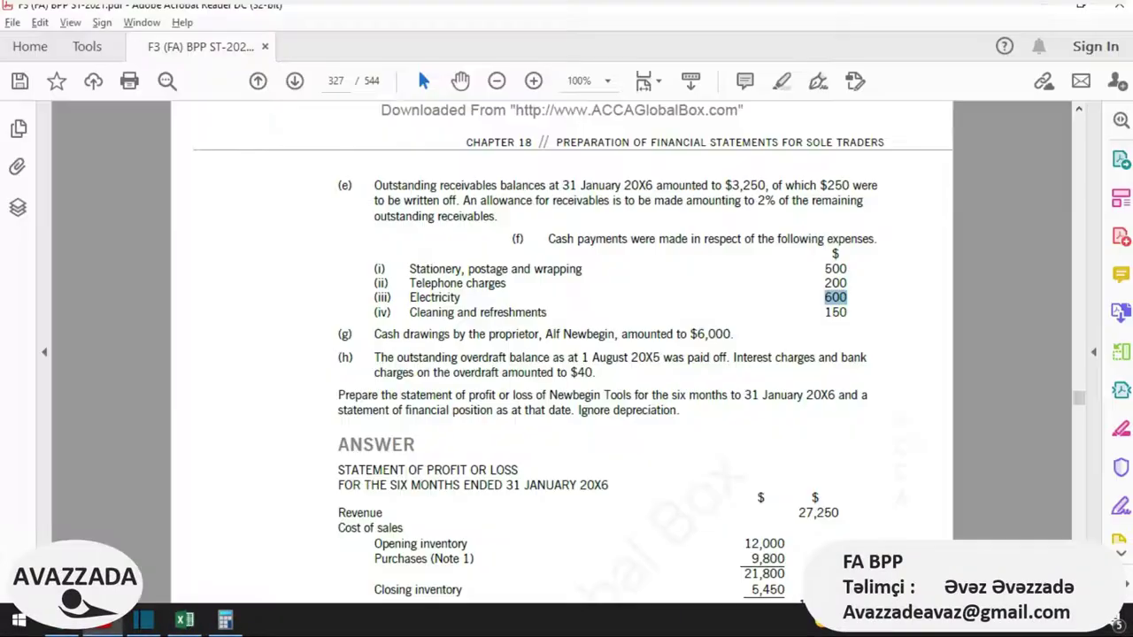
{"action": "left_click", "coordinate": [847, 312]}
{"action": "key", "text": "alt+Tab"}
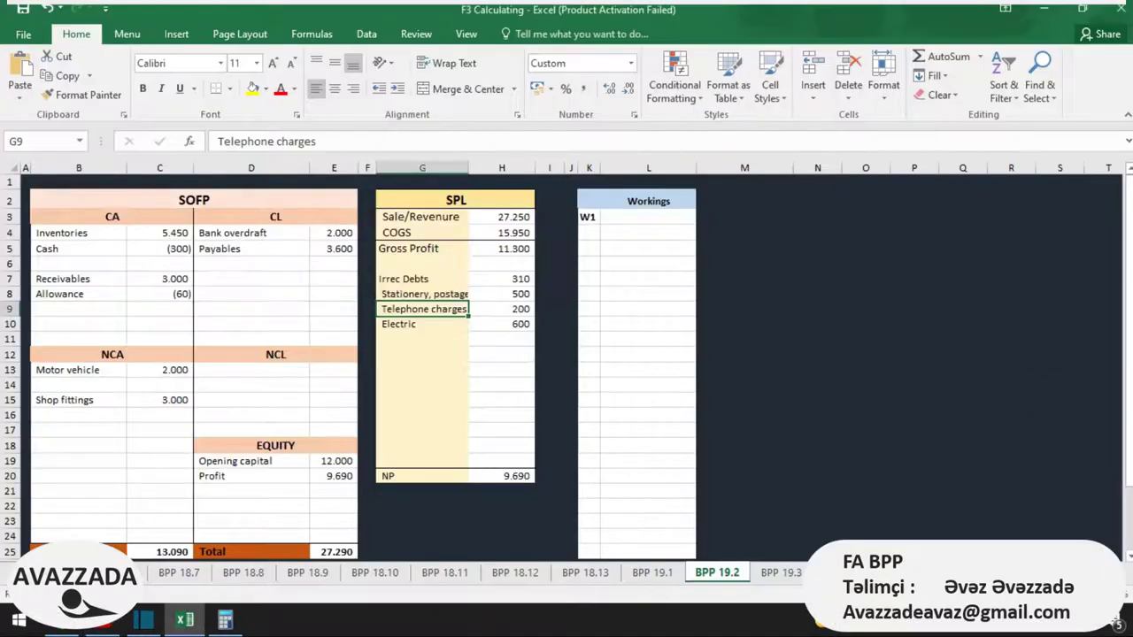
{"action": "key", "text": "Down"}
{"action": "key", "text": "Down"}
{"action": "type", "text": "Cleaning"}
{"action": "key", "text": "Tab"}
{"action": "key", "text": "alt+Tab"}
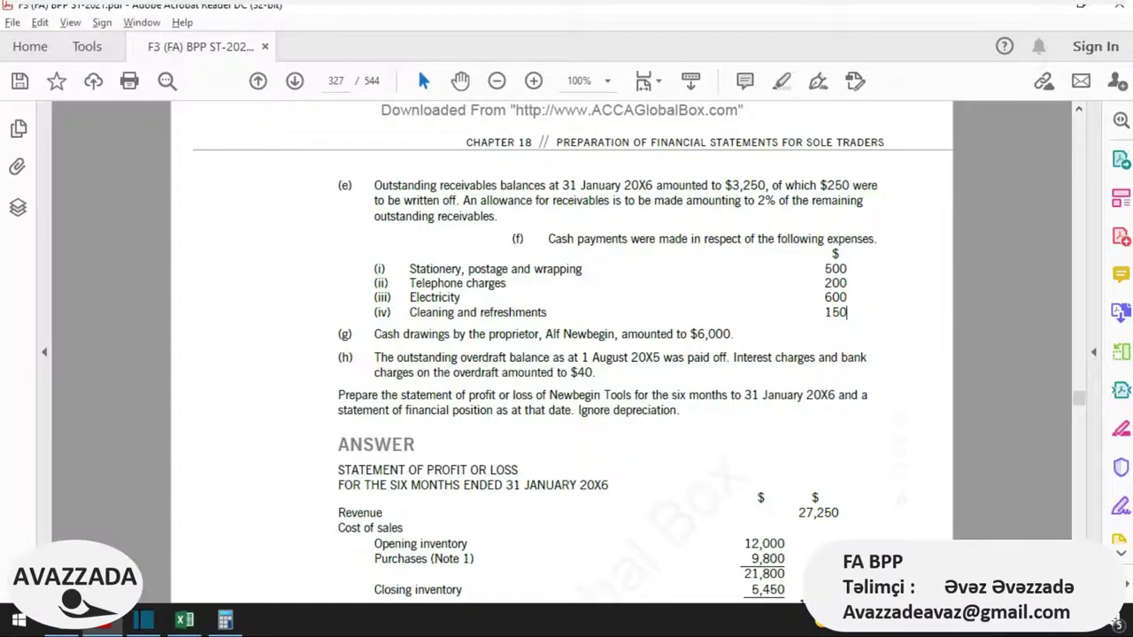
{"action": "key", "text": "alt+Tab"}
{"action": "type", "text": "150"}
{"action": "key", "text": "Return"}
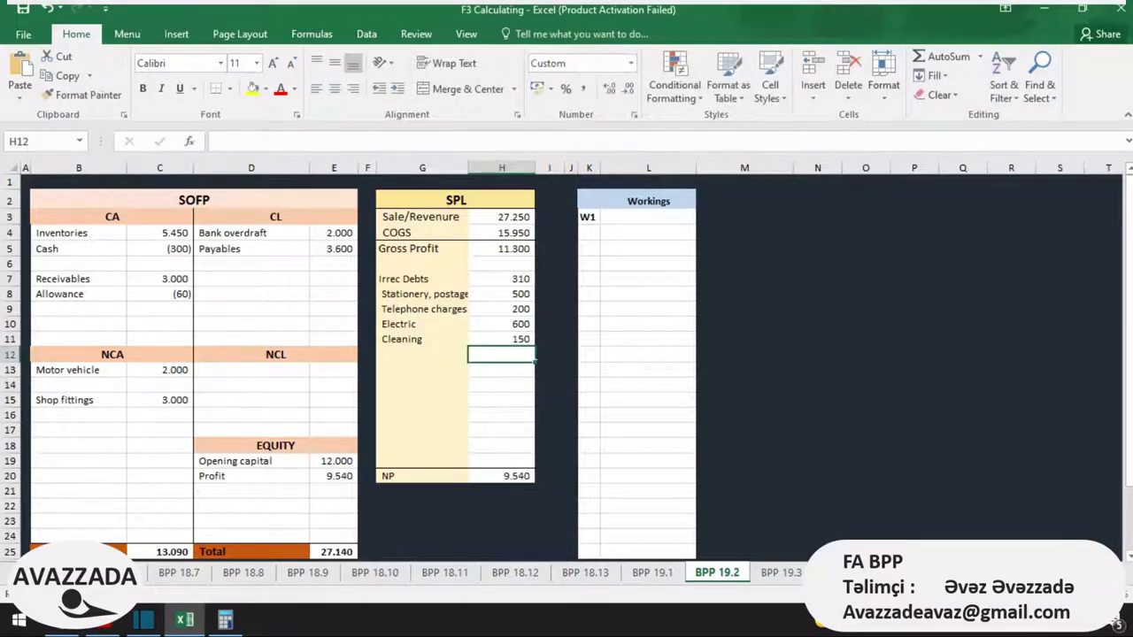
{"action": "key", "text": "Left"}
{"action": "key", "text": "Left"}
{"action": "key", "text": "Left"}
{"action": "key", "text": "Left"}
{"action": "key", "text": "Left"}
{"action": "key", "text": "Up"}
{"action": "key", "text": "Up"}
{"action": "key", "text": "Up"}
{"action": "key", "text": "Up"}
{"action": "key", "text": "Up"}
{"action": "key", "text": "Up"}
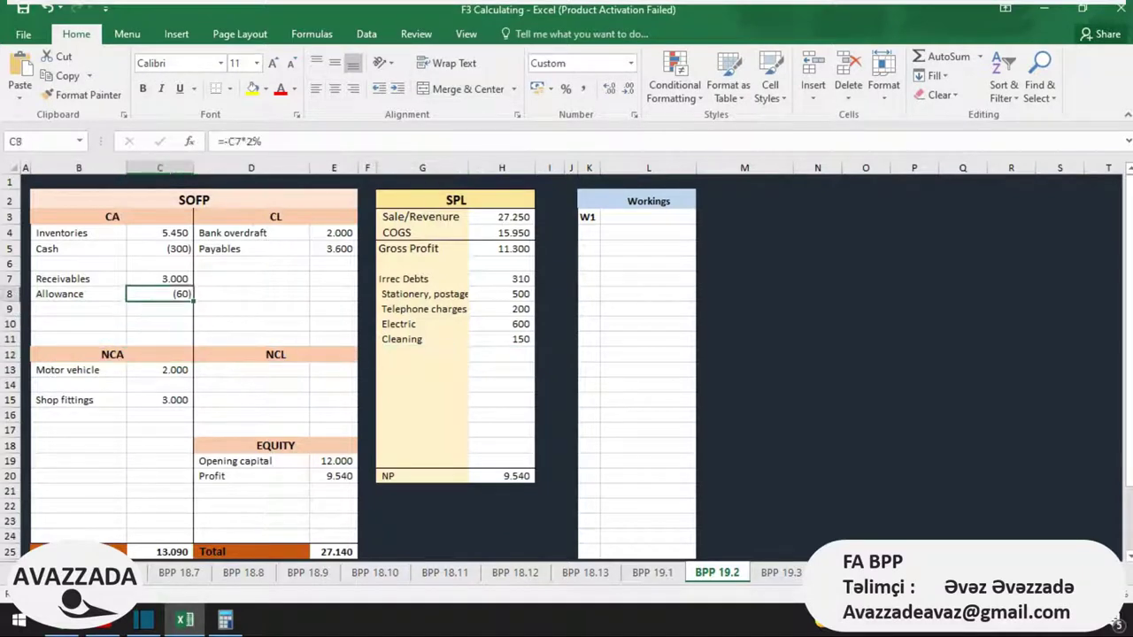
{"action": "key", "text": "Up"}
{"action": "key", "text": "F2"}
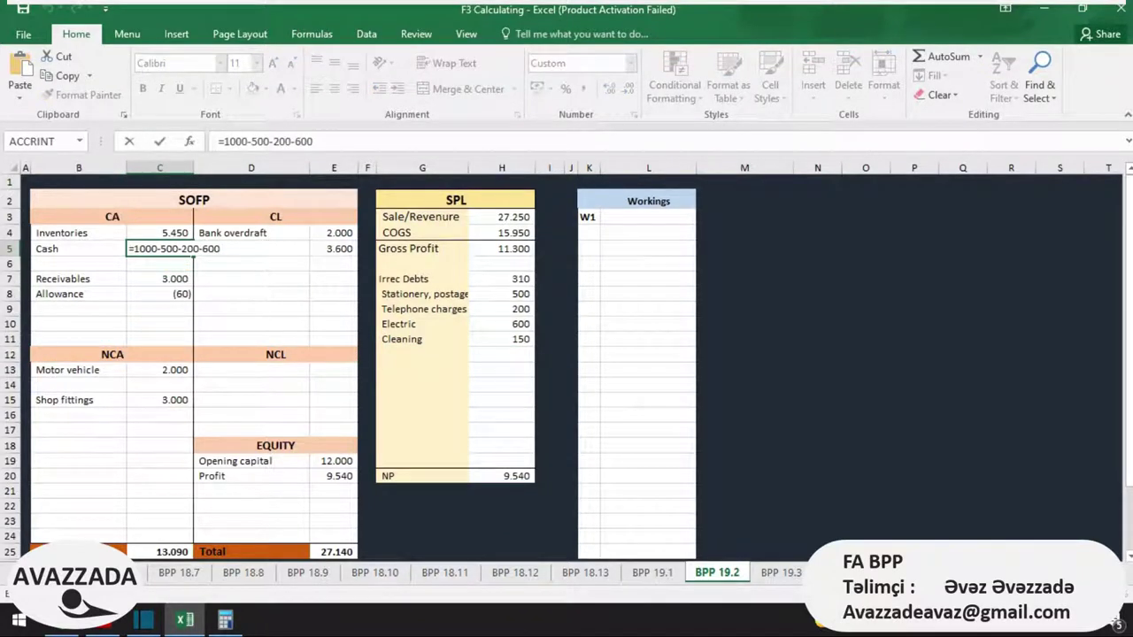
{"action": "type", "text": "-150"}
{"action": "key", "text": "Return"}
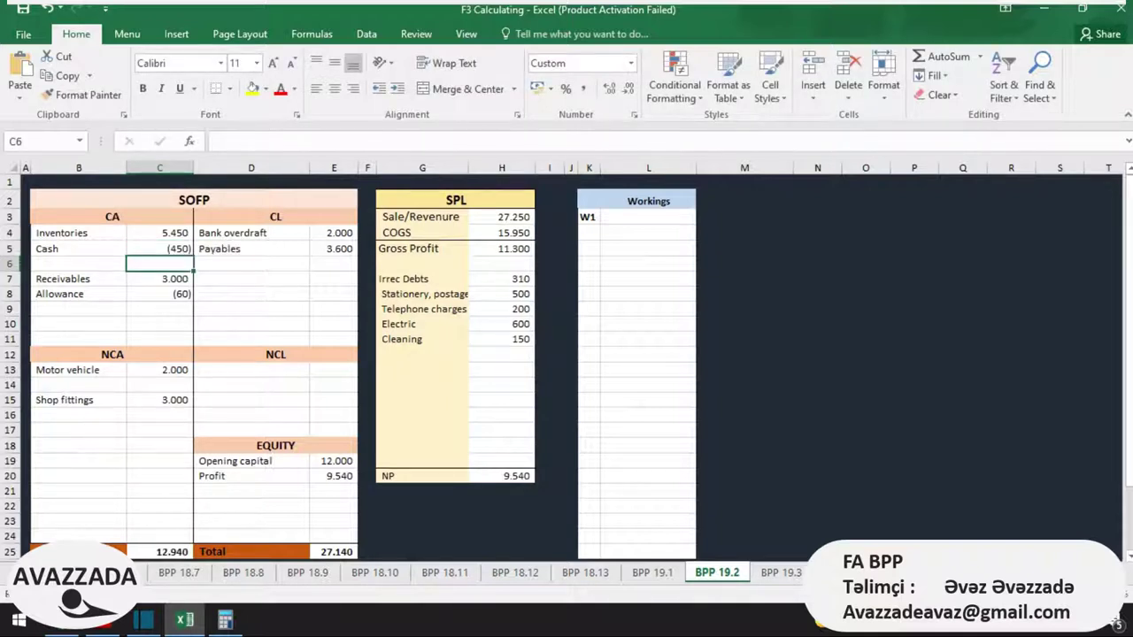
Step: Check the cash drawings in the PDF question and add a Drawings row of -6000 below Profit under EQUITY in the SOFP
{"action": "key", "text": "alt+Tab"}
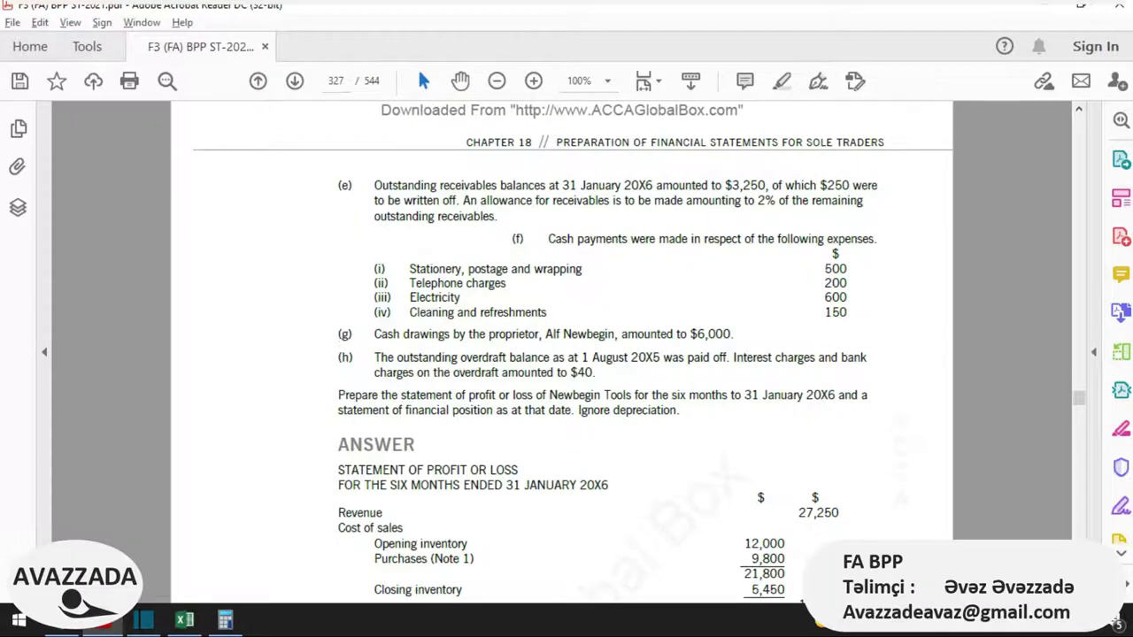
{"action": "key", "text": "alt+Tab"}
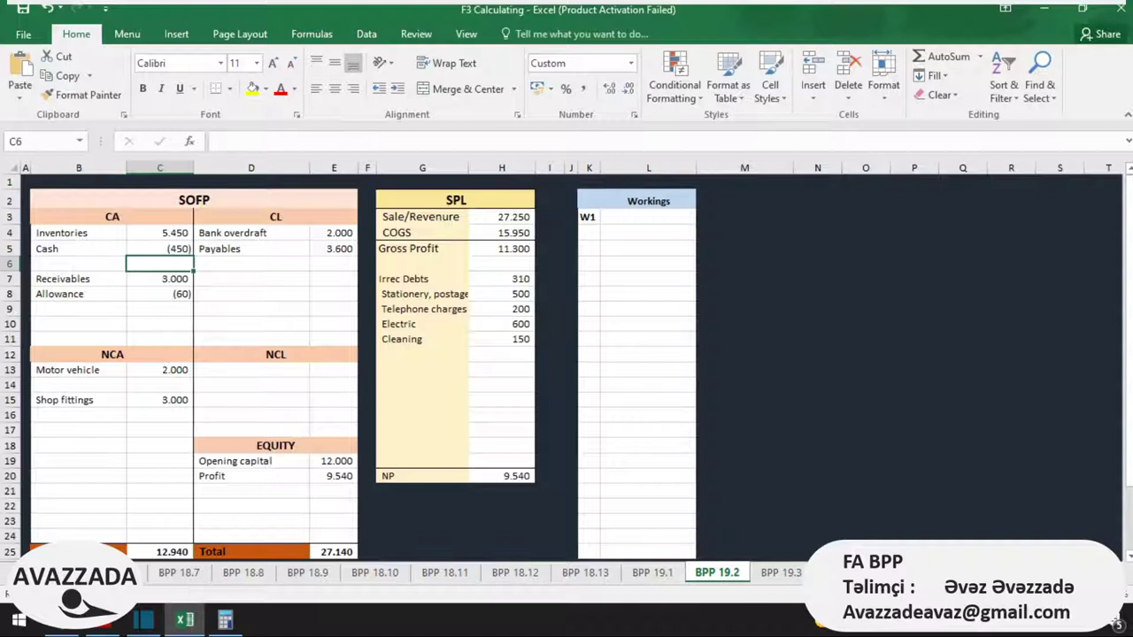
{"action": "left_click", "coordinate": [251, 491]}
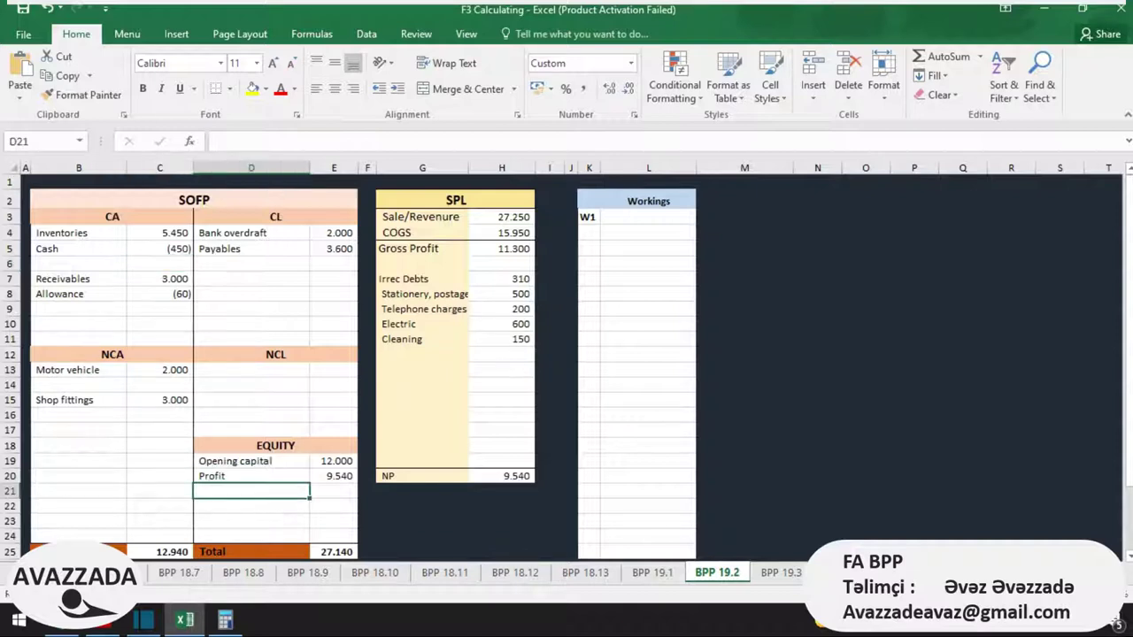
{"action": "type", "text": "Drawings"}
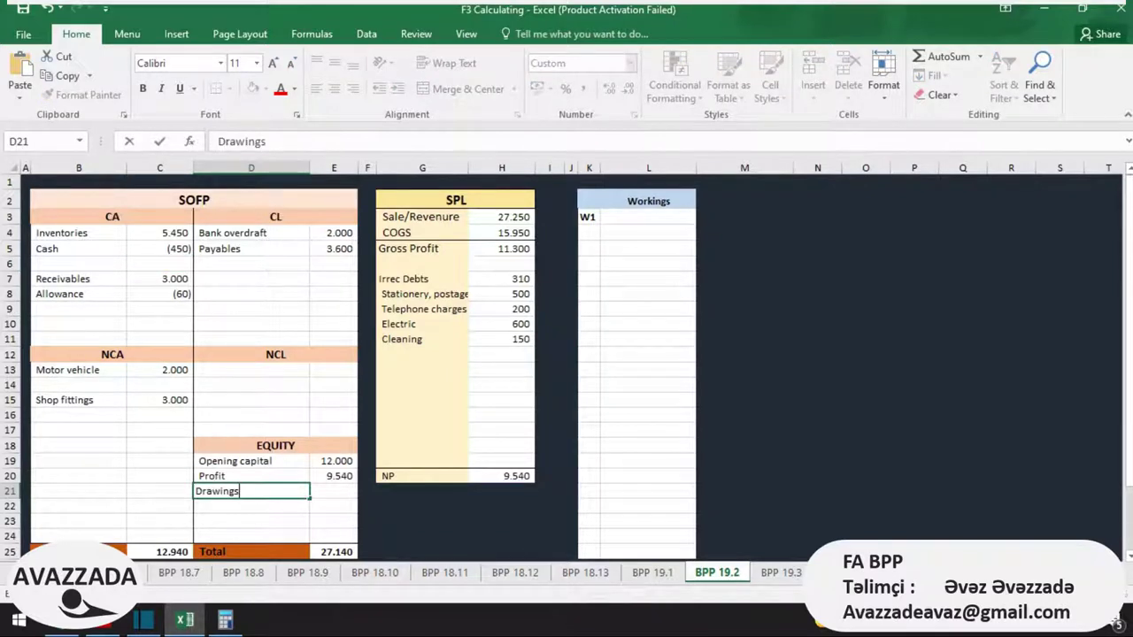
{"action": "key", "text": "Tab"}
{"action": "type", "text": "-6000"}
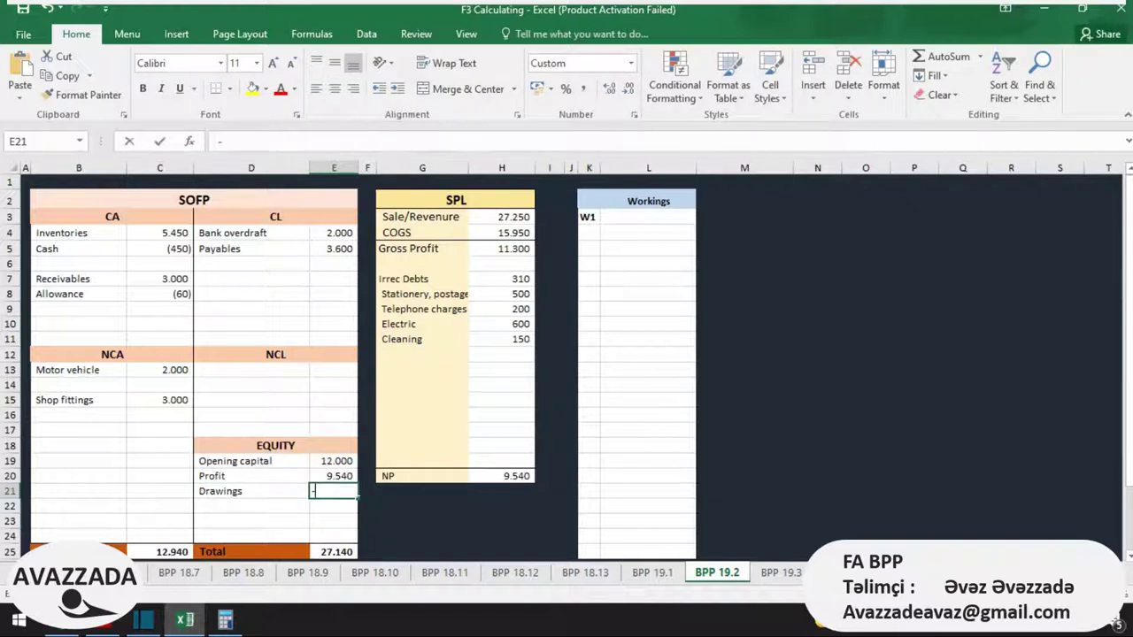
{"action": "key", "text": "Return"}
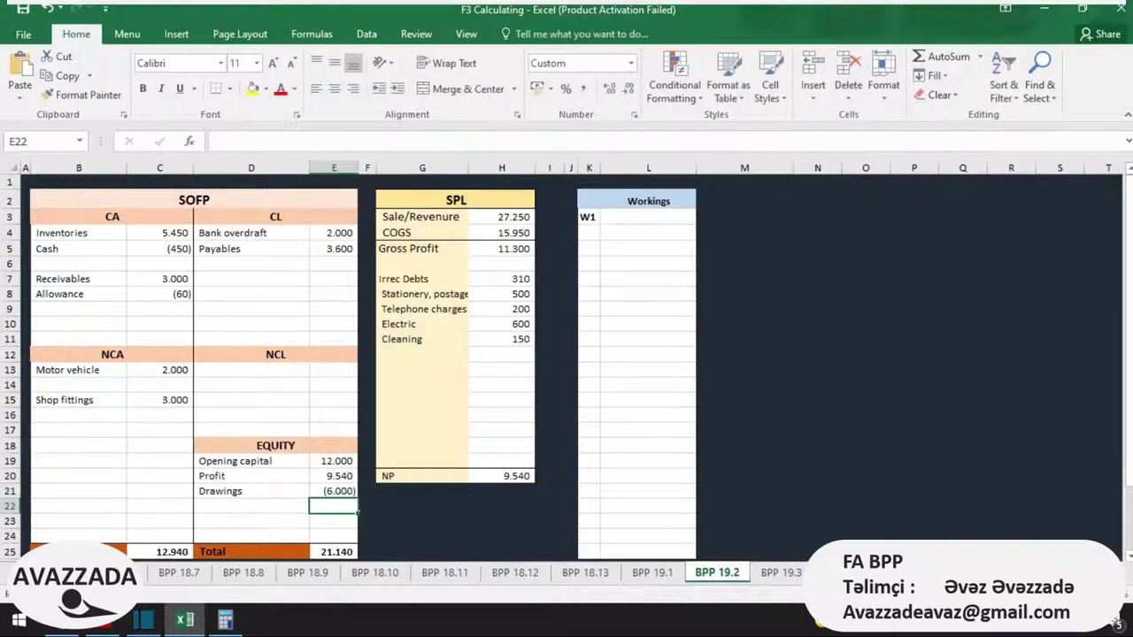
{"action": "key", "text": "Left"}
{"action": "key", "text": "Left"}
{"action": "key", "text": "Up"}
{"action": "key", "text": "Up"}
{"action": "key", "text": "Up"}
{"action": "key", "text": "Up"}
{"action": "key", "text": "Up"}
{"action": "key", "text": "Up"}
{"action": "key", "text": "Up"}
{"action": "key", "text": "Up"}
{"action": "key", "text": "Up"}
{"action": "key", "text": "Up"}
{"action": "key", "text": "Up"}
{"action": "key", "text": "Up"}
{"action": "key", "text": "Up"}
{"action": "key", "text": "Up"}
{"action": "key", "text": "Up"}
{"action": "key", "text": "Up"}
{"action": "key", "text": "Up"}
{"action": "key", "text": "Up"}
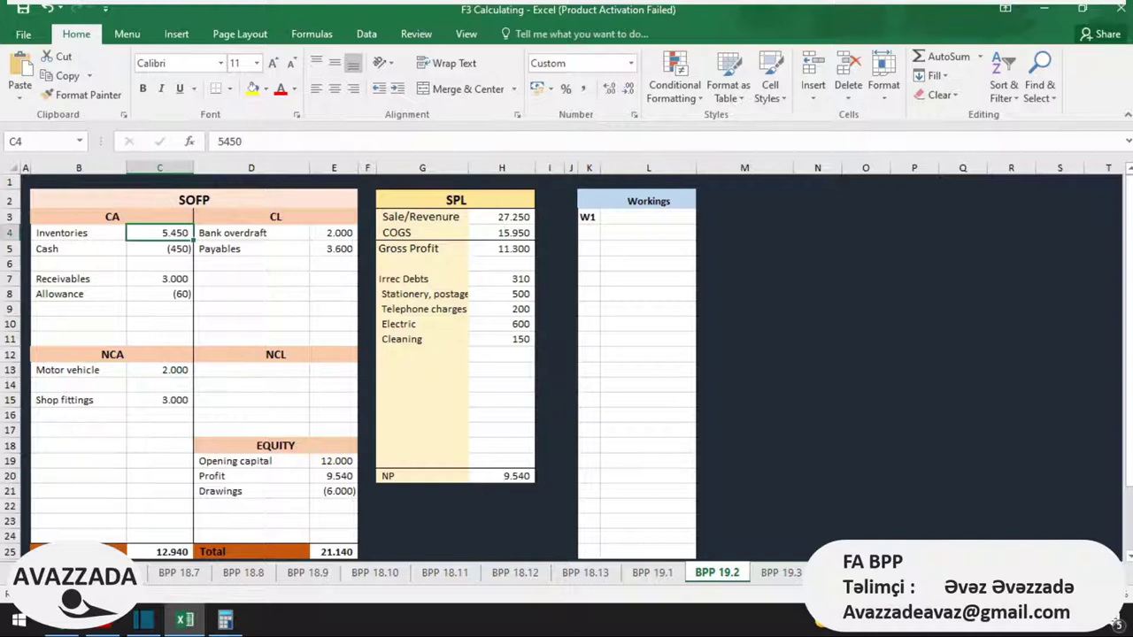
{"action": "key", "text": "Down"}
{"action": "key", "text": "F2"}
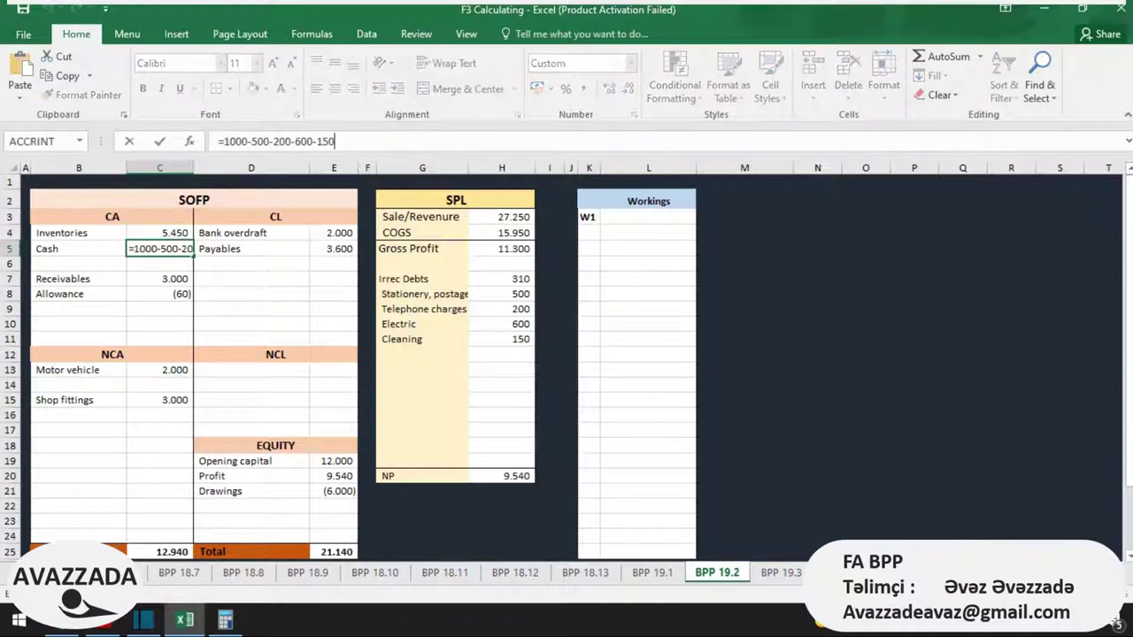
{"action": "type", "text": "-6000"}
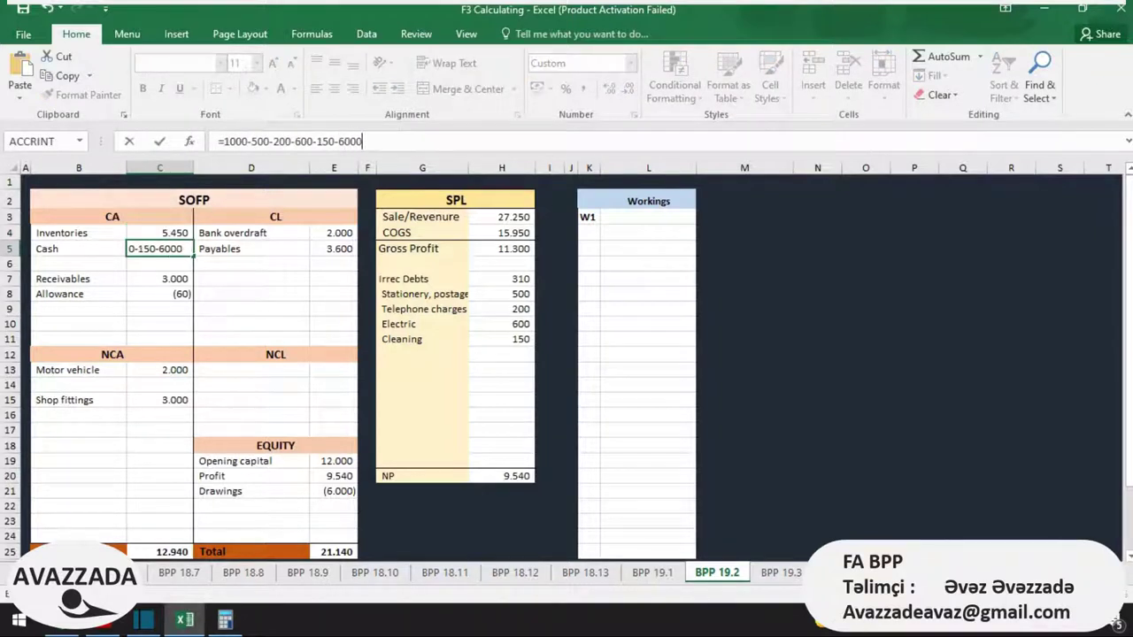
{"action": "key", "text": "Return"}
Step: In the PDF question, highlight item (f) with its cash expense lines and item (g) on cash drawings in yellow
{"action": "key", "text": "alt+Tab"}
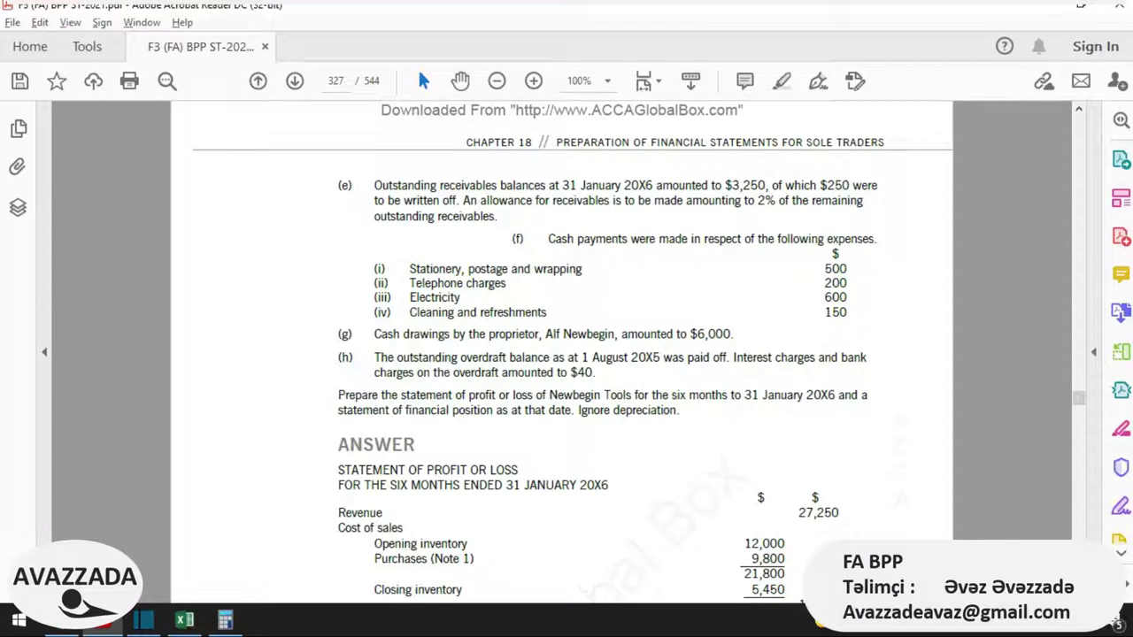
{"action": "left_click_drag", "start_coordinate": [734, 335], "coordinate": [511, 237]}
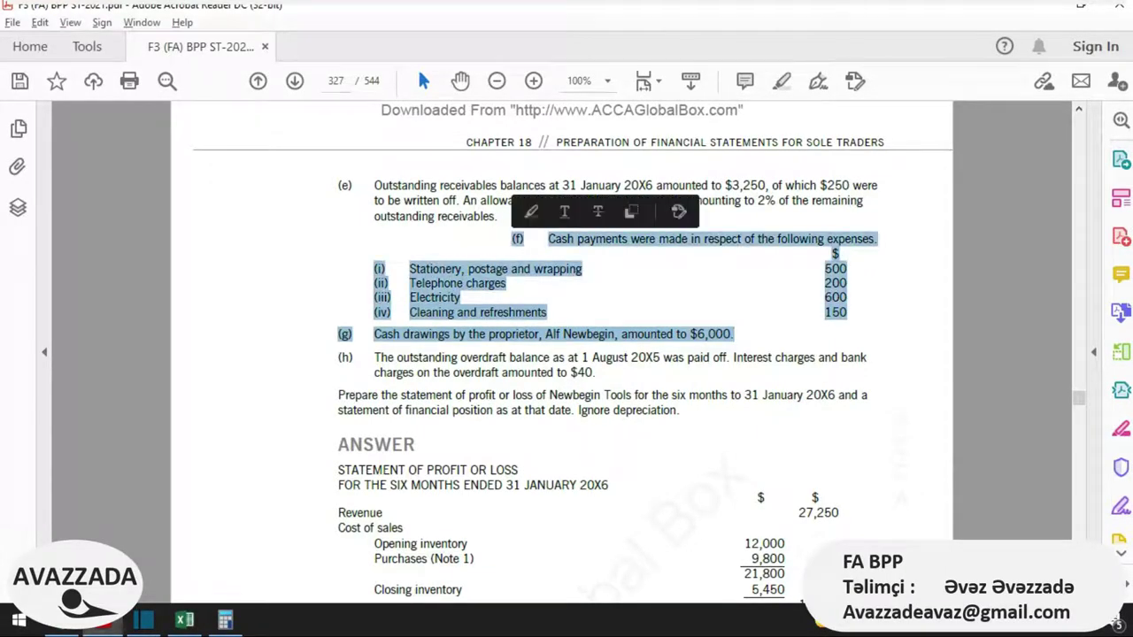
{"action": "left_click", "coordinate": [531, 211]}
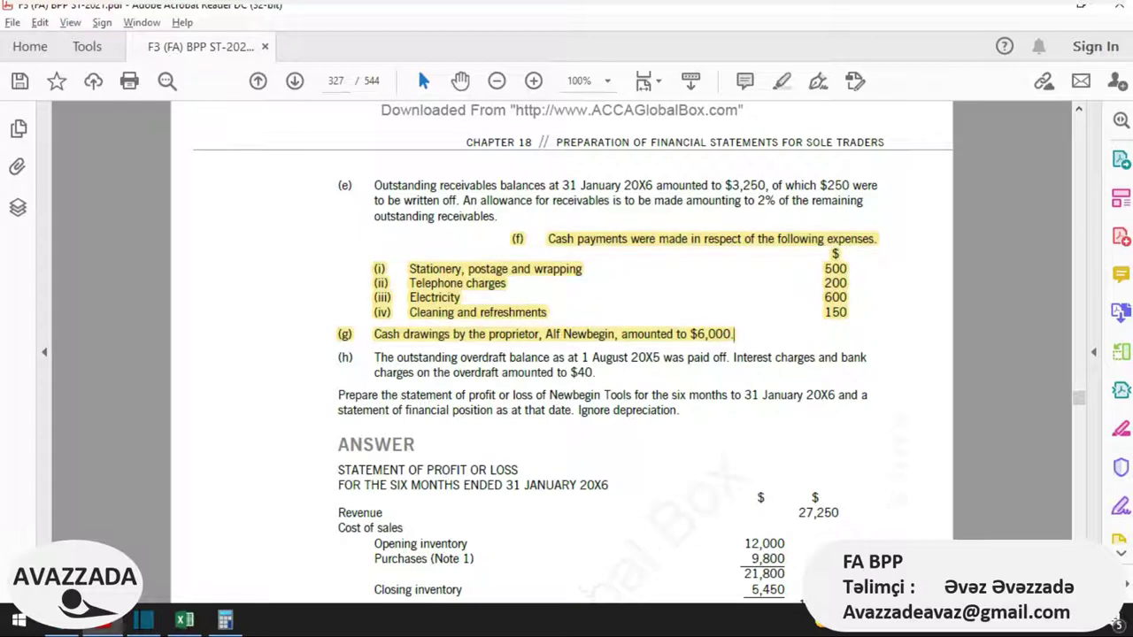
{"action": "mouse_move", "coordinate": [498, 216]}
{"action": "left_mouse_down"}
{"action": "mouse_move", "coordinate": [376, 185]}
{"action": "mouse_move", "coordinate": [520, 200]}
{"action": "mouse_move", "coordinate": [499, 216]}
{"action": "left_mouse_up"}
Step: Return to the Excel workbook and add a Finance cost entry of 40 in row 15 of the SPL
{"action": "key", "text": "alt"}
{"action": "key", "text": "alt+Tab"}
{"action": "key", "text": "Down"}
{"action": "key", "text": "Down"}
{"action": "key", "text": "Down"}
{"action": "key", "text": "Right"}
{"action": "key", "text": "Right"}
{"action": "key", "text": "Right"}
{"action": "key", "text": "Right"}
{"action": "key", "text": "Down"}
{"action": "key", "text": "Down"}
{"action": "key", "text": "Down"}
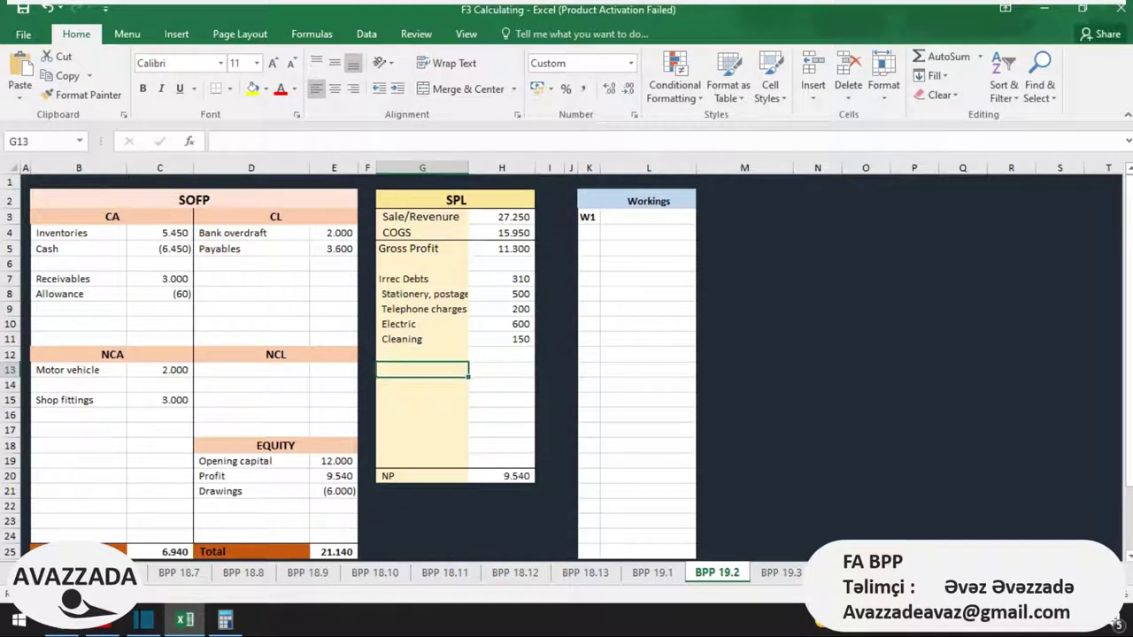
{"action": "key", "text": "Right"}
{"action": "key", "text": "Down"}
{"action": "key", "text": "Down"}
{"action": "key", "text": "Down"}
{"action": "key", "text": "Down"}
{"action": "key", "text": "Down"}
{"action": "key", "text": "Down"}
{"action": "key", "text": "Up"}
{"action": "key", "text": "Up"}
{"action": "key", "text": "Up"}
{"action": "key", "text": "Up"}
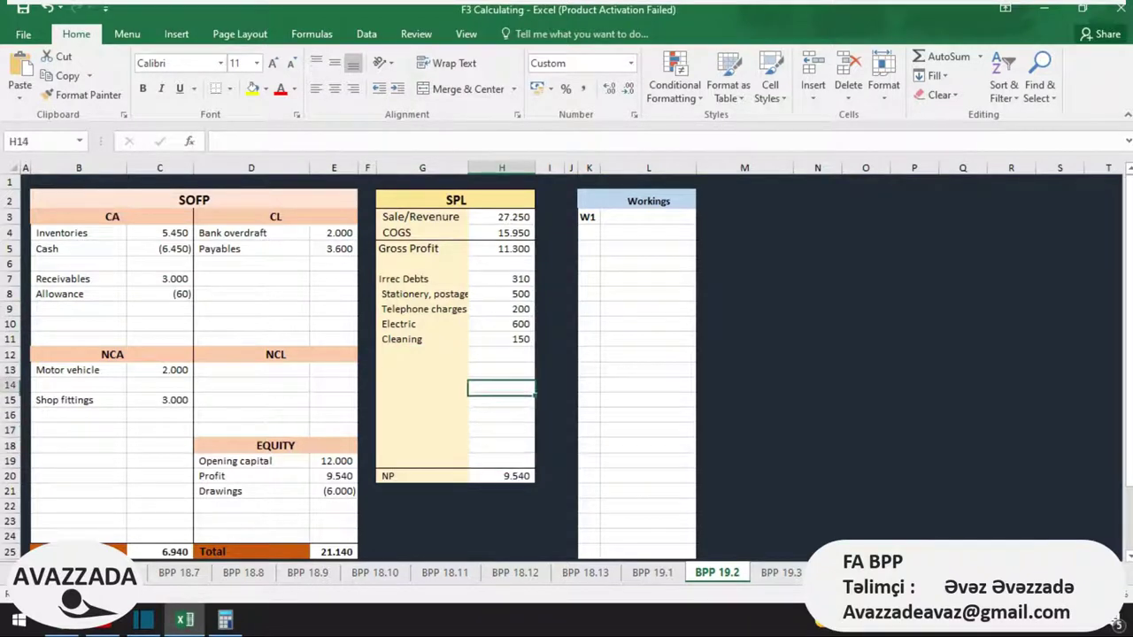
{"action": "key", "text": "Down"}
{"action": "key", "text": "Left"}
{"action": "type", "text": "Financ"}
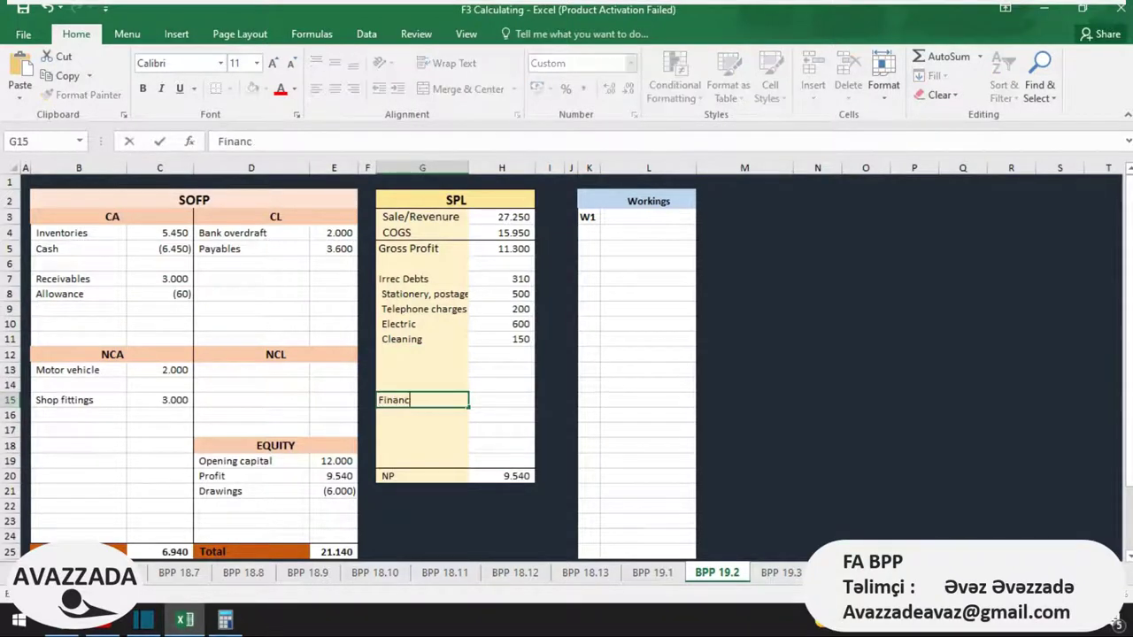
{"action": "type", "text": "e cost"}
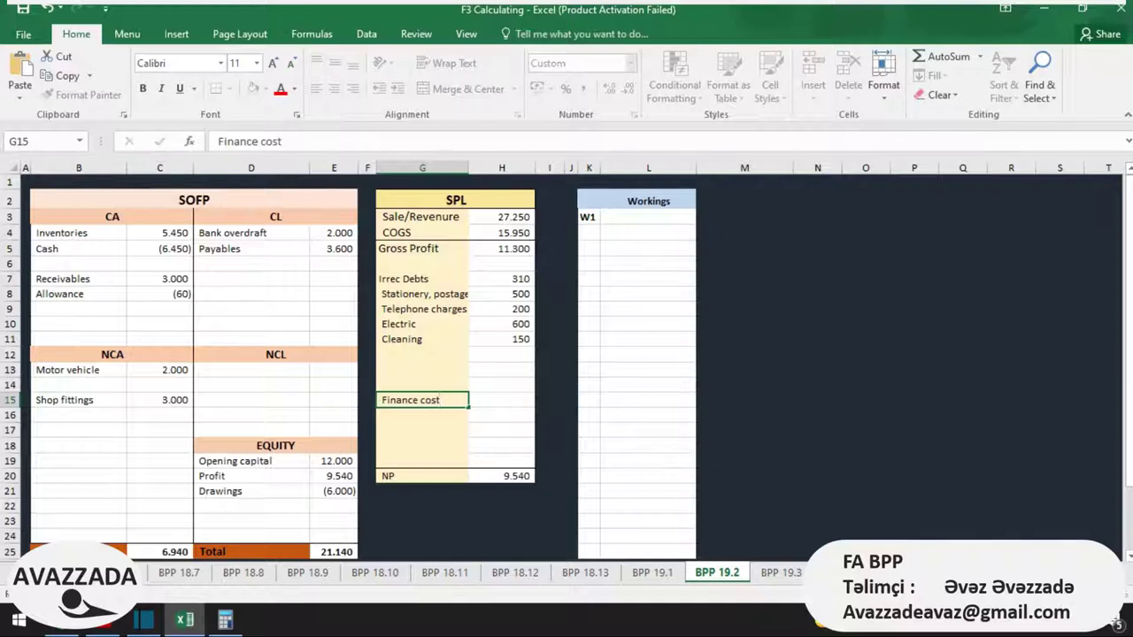
{"action": "key", "text": "Right"}
{"action": "type", "text": "40"}
Step: Label the row below Payables under CL in the SOFP as Accrual
{"action": "key", "text": "Left"}
{"action": "key", "text": "Up"}
{"action": "key", "text": "Up"}
{"action": "key", "text": "Up"}
{"action": "key", "text": "Left"}
{"action": "key", "text": "Left"}
{"action": "key", "text": "Left"}
{"action": "key", "text": "Up"}
{"action": "key", "text": "Up"}
{"action": "key", "text": "Up"}
{"action": "key", "text": "Right"}
{"action": "key", "text": "Up"}
{"action": "key", "text": "Up"}
{"action": "key", "text": "Up"}
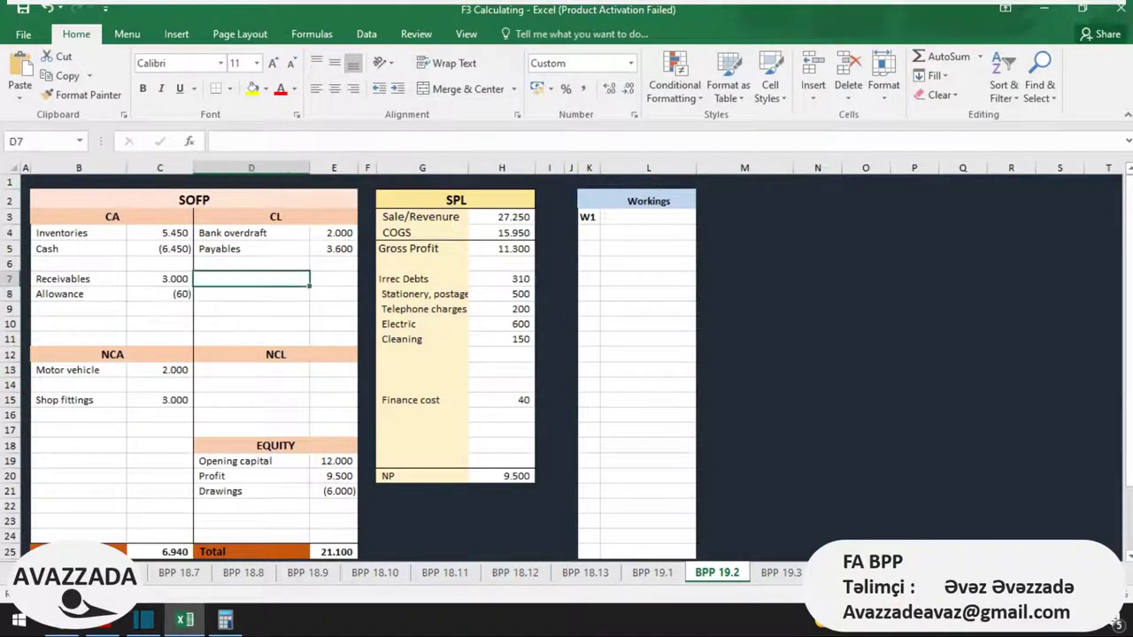
{"action": "type", "text": "Accrual"}
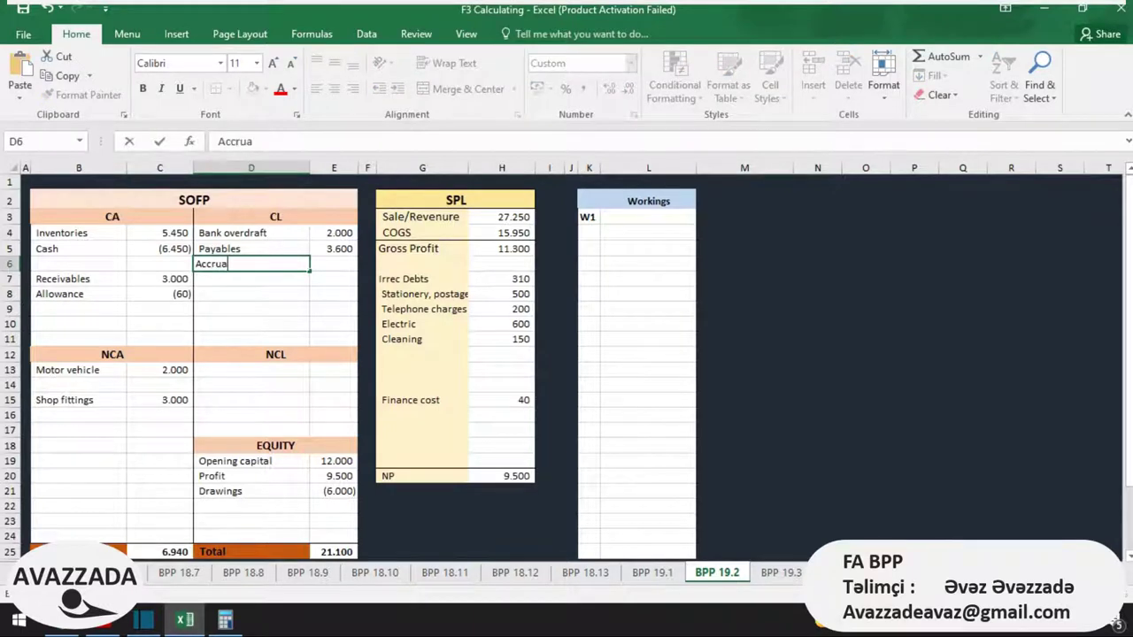
{"action": "key", "text": "Right"}
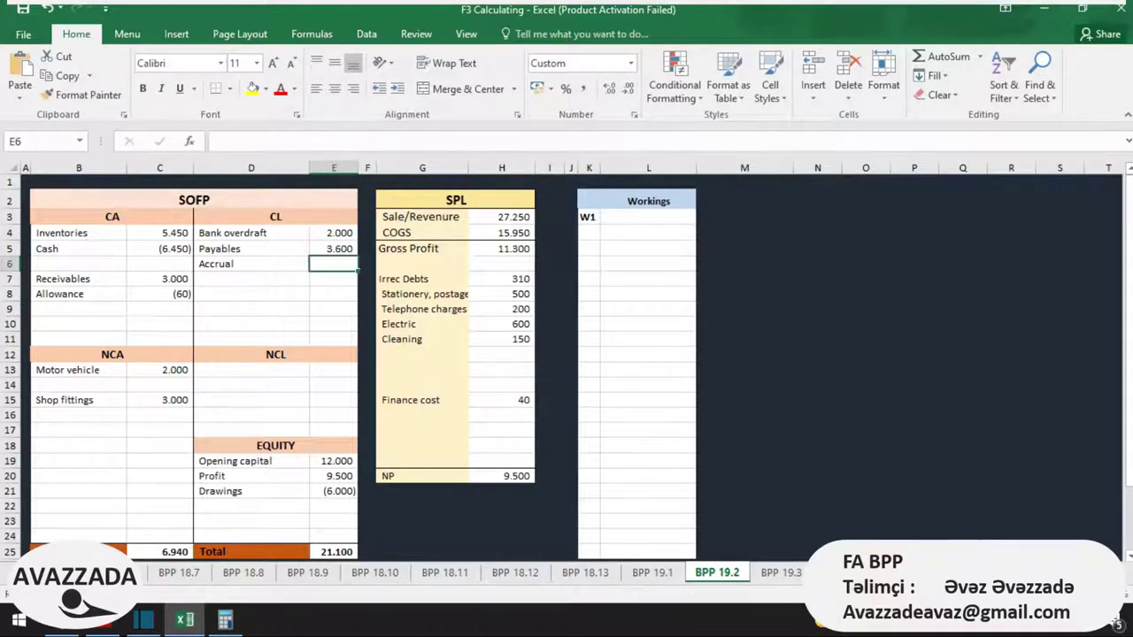
Step: Check the overdraft charges in the PDF question, label the row below Payables Interest payable and set its amount to 40
{"action": "key", "text": "alt+Tab"}
{"action": "key", "text": "alt+Tab"}
{"action": "key", "text": "Left"}
{"action": "type", "text": "In"}
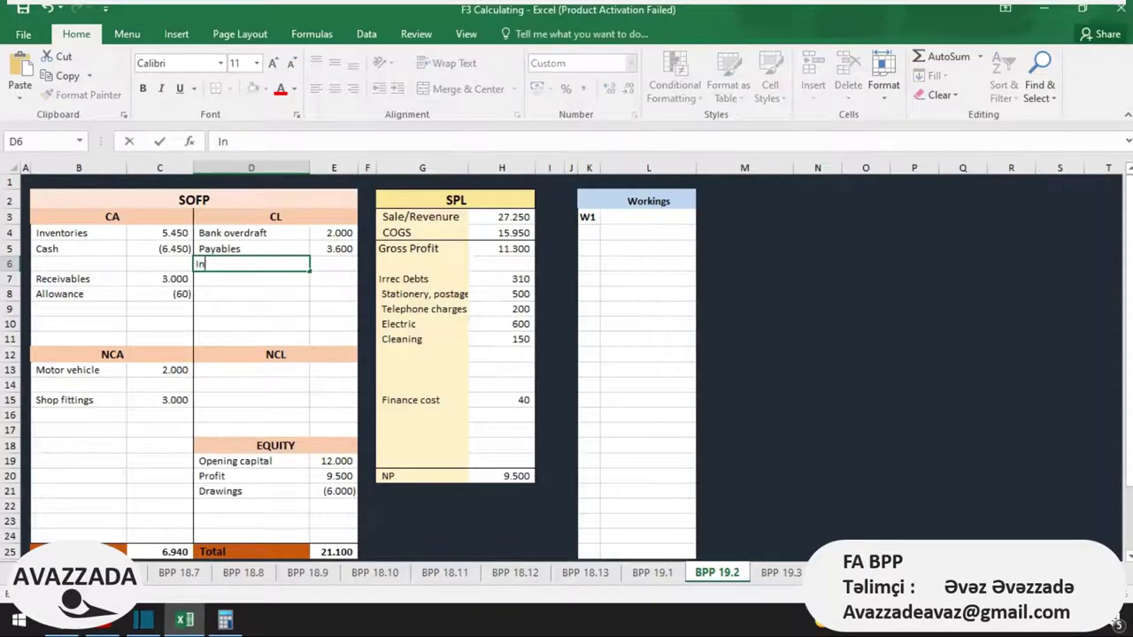
{"action": "type", "text": "terest payable"}
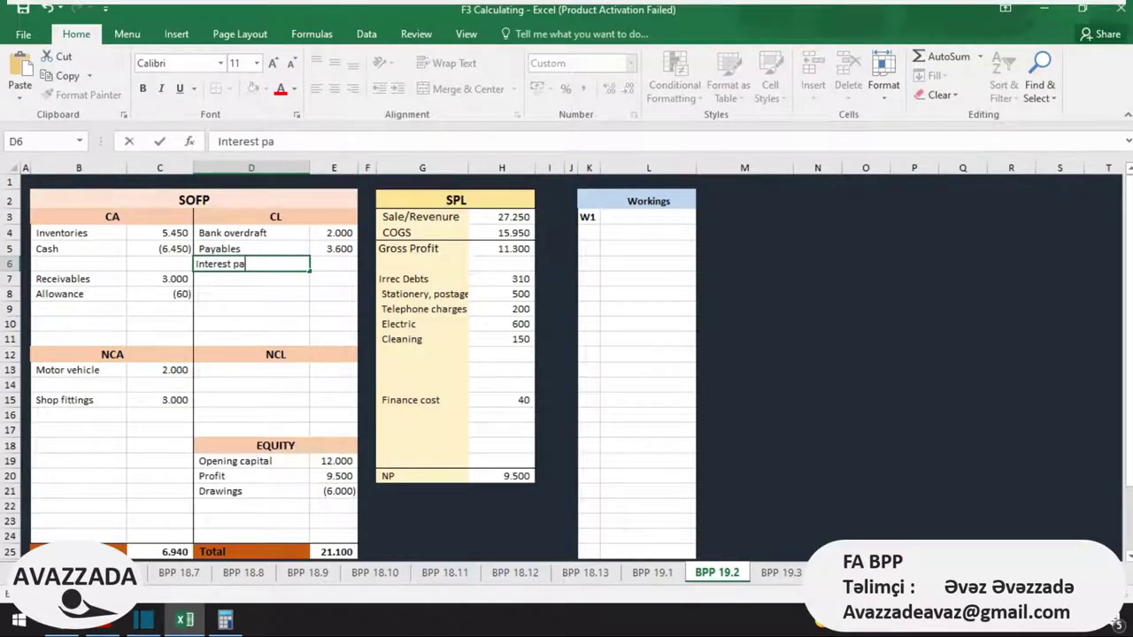
{"action": "key", "text": "Right"}
{"action": "key", "text": "alt+Tab"}
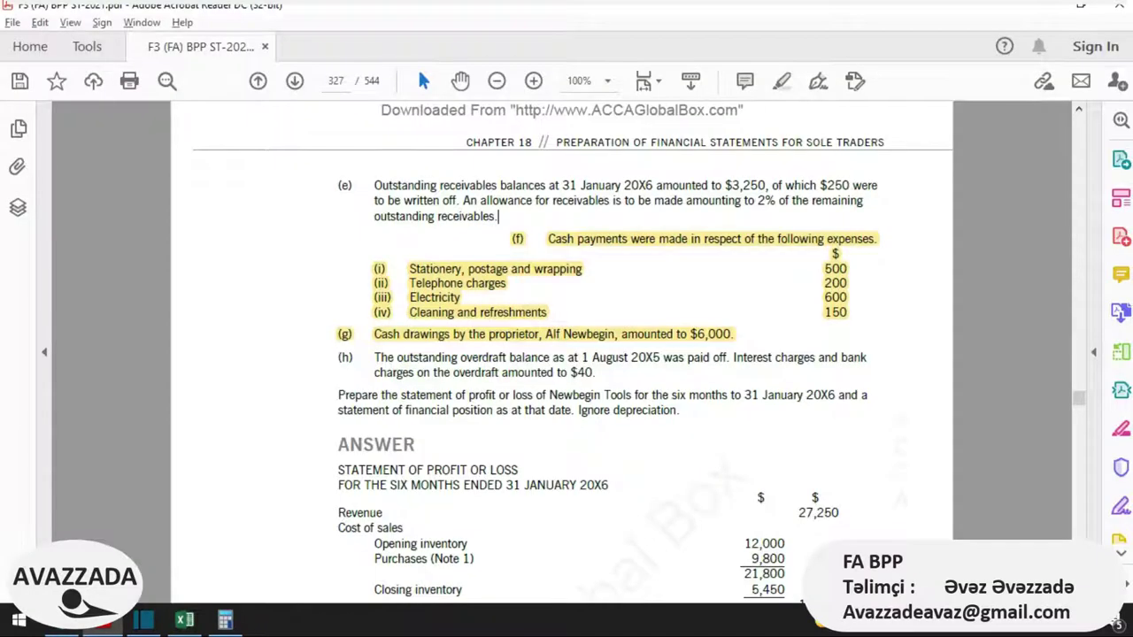
{"action": "key", "text": "alt+Tab"}
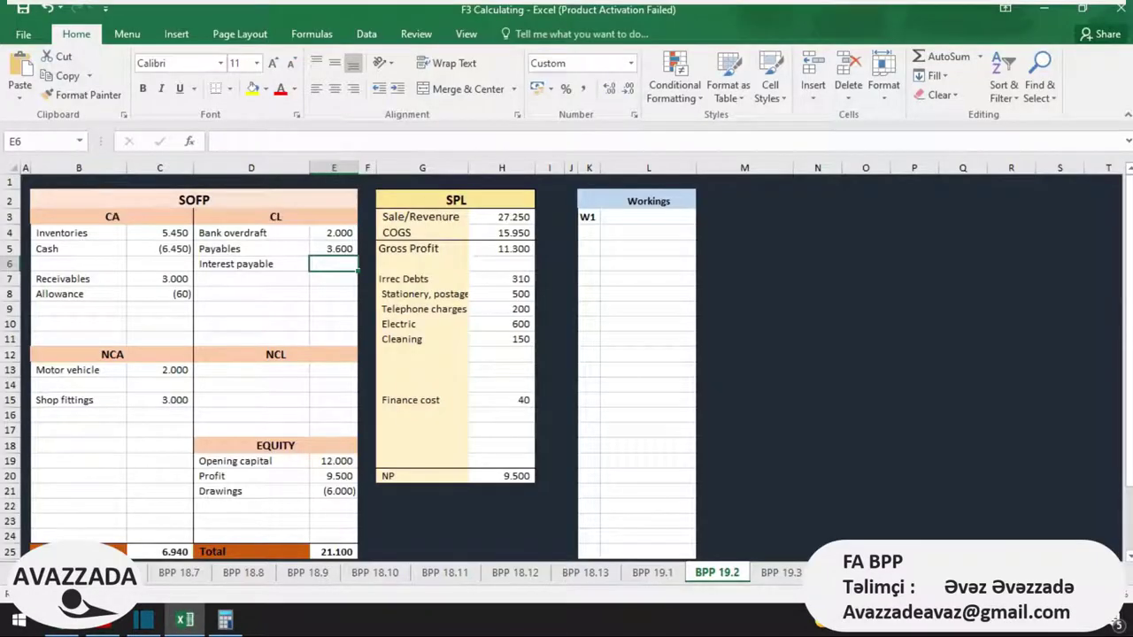
{"action": "type", "text": "40"}
{"action": "key", "text": "Return"}
Step: In the PDF question, highlight the item (h) sentence on interest and bank charges of $40 in yellow
{"action": "key", "text": "alt+Tab"}
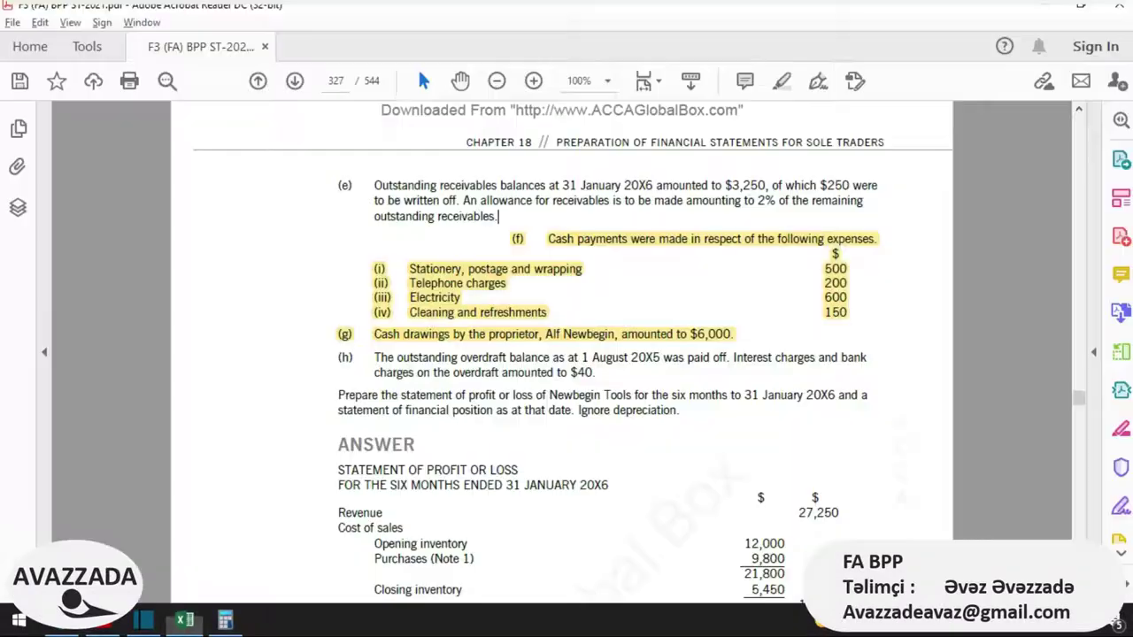
{"action": "left_click_drag", "start_coordinate": [596, 372], "coordinate": [733, 358]}
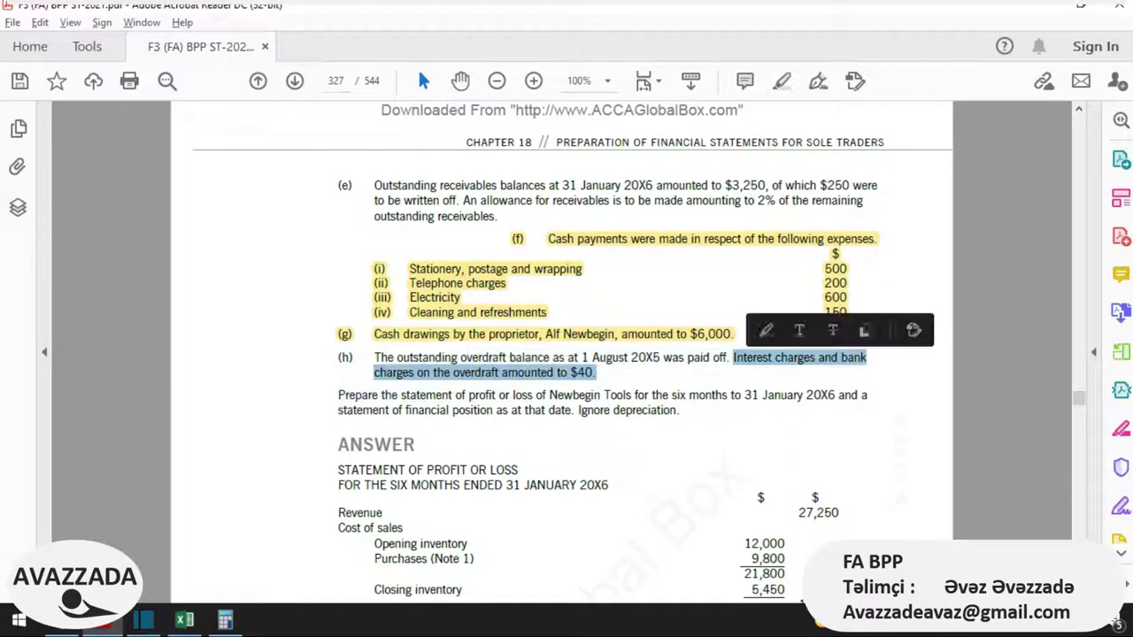
{"action": "left_click", "coordinate": [765, 329]}
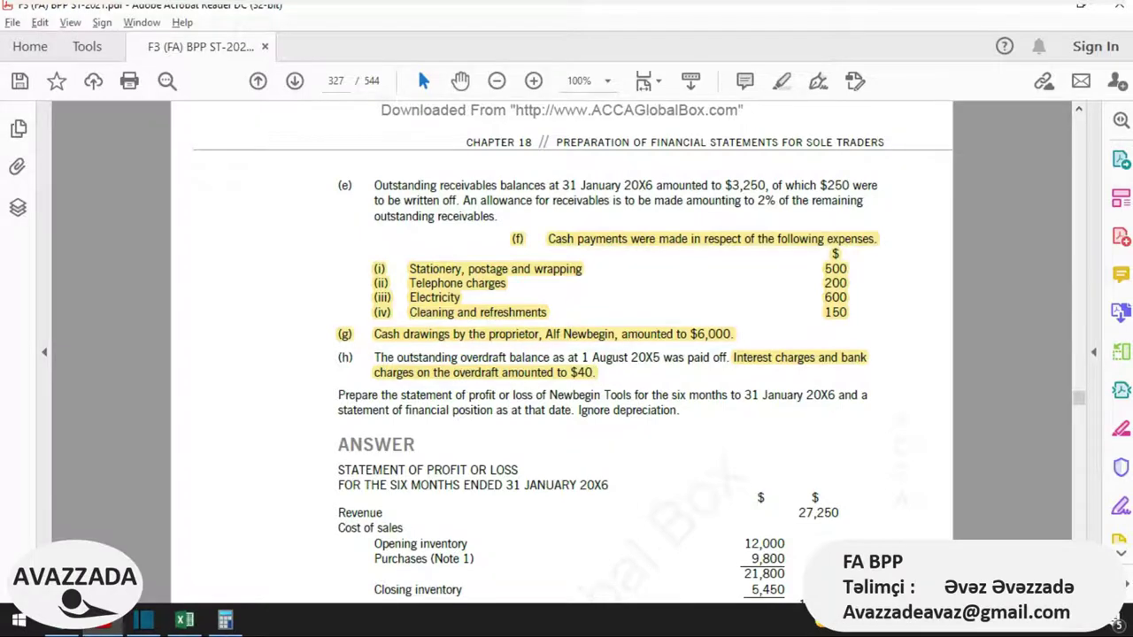
{"action": "scroll", "coordinate": [561, 354], "scroll_direction": "down", "scroll_amount": 2}
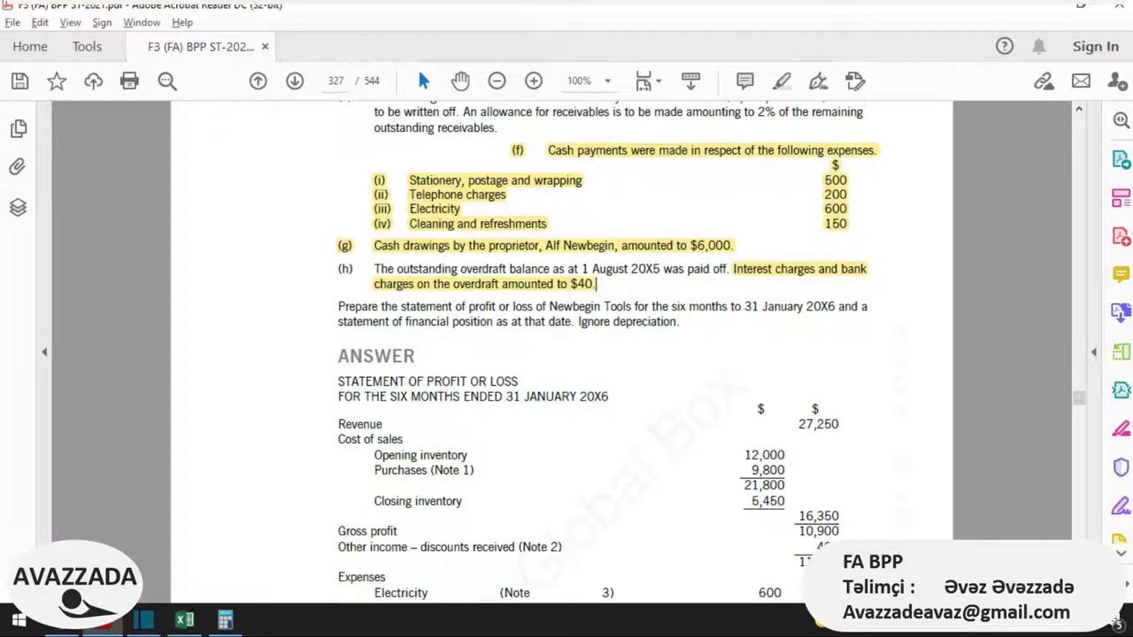
Step: Return to the Excel workbook and pay off the Bank overdraft in the SOFP with the formula =2000-2000
{"action": "key", "text": "alt+Tab"}
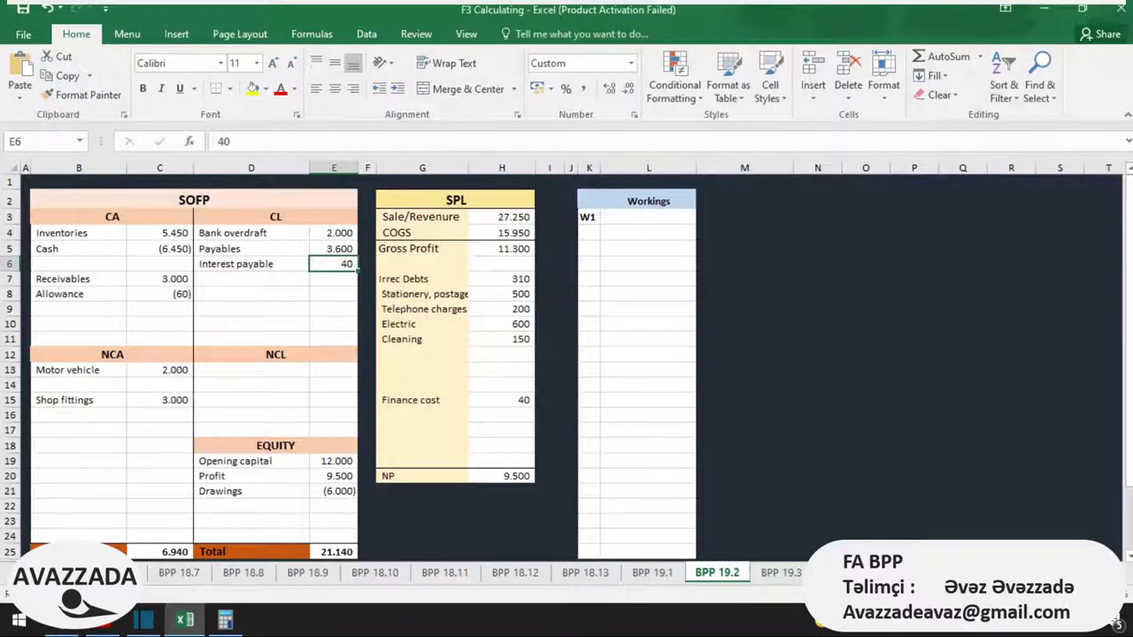
{"action": "left_click", "coordinate": [333, 249]}
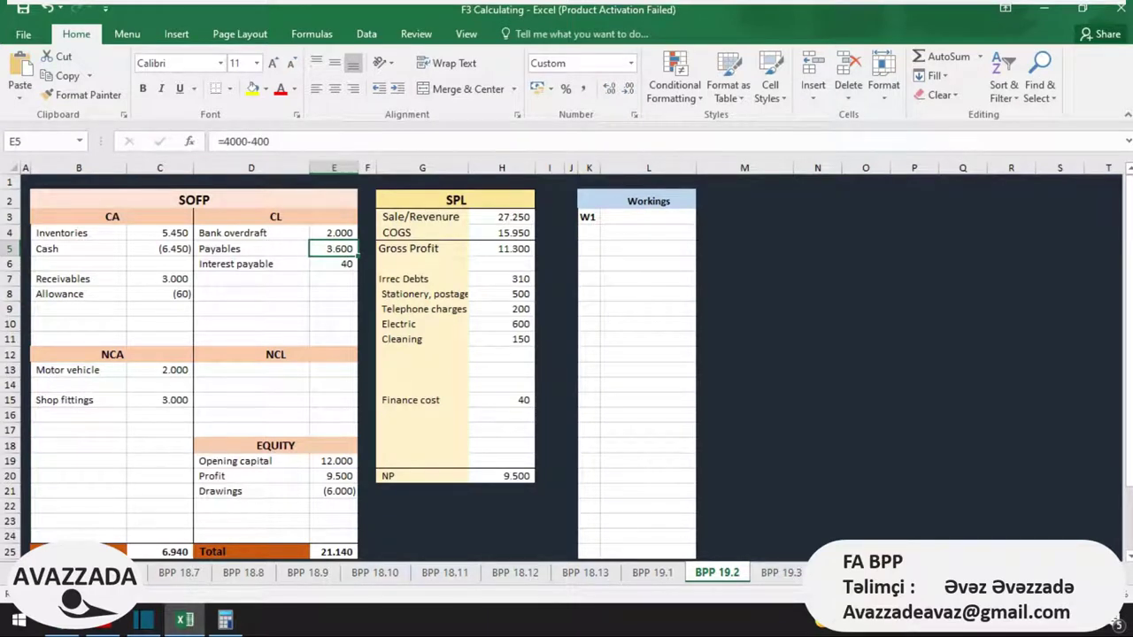
{"action": "left_click", "coordinate": [334, 233]}
{"action": "left_click", "coordinate": [242, 141]}
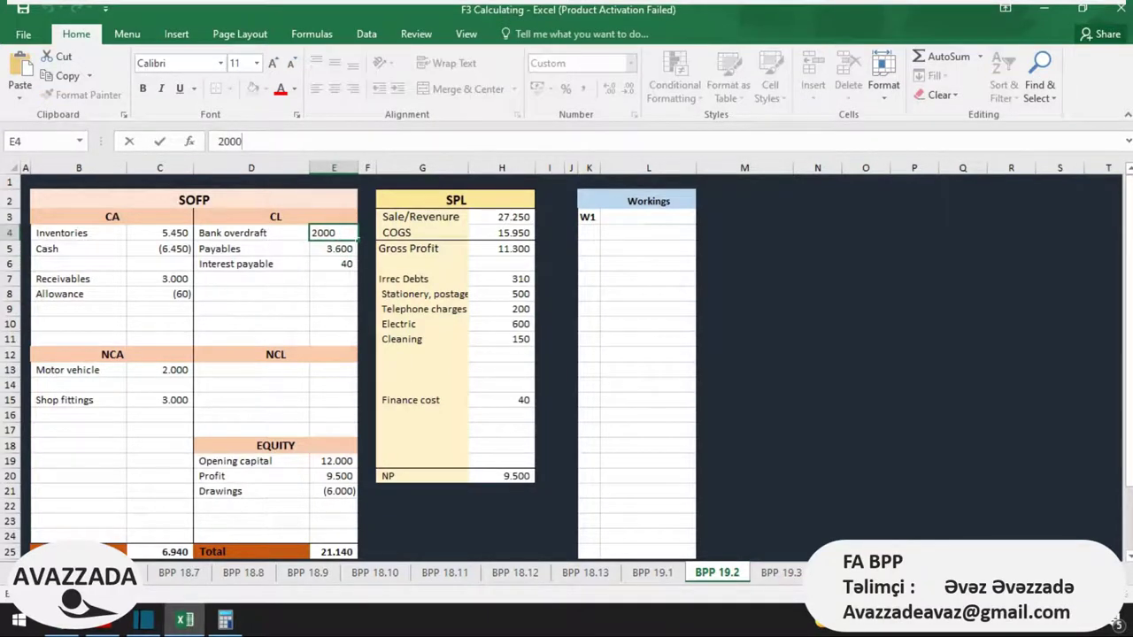
{"action": "type", "text": "-20000"}
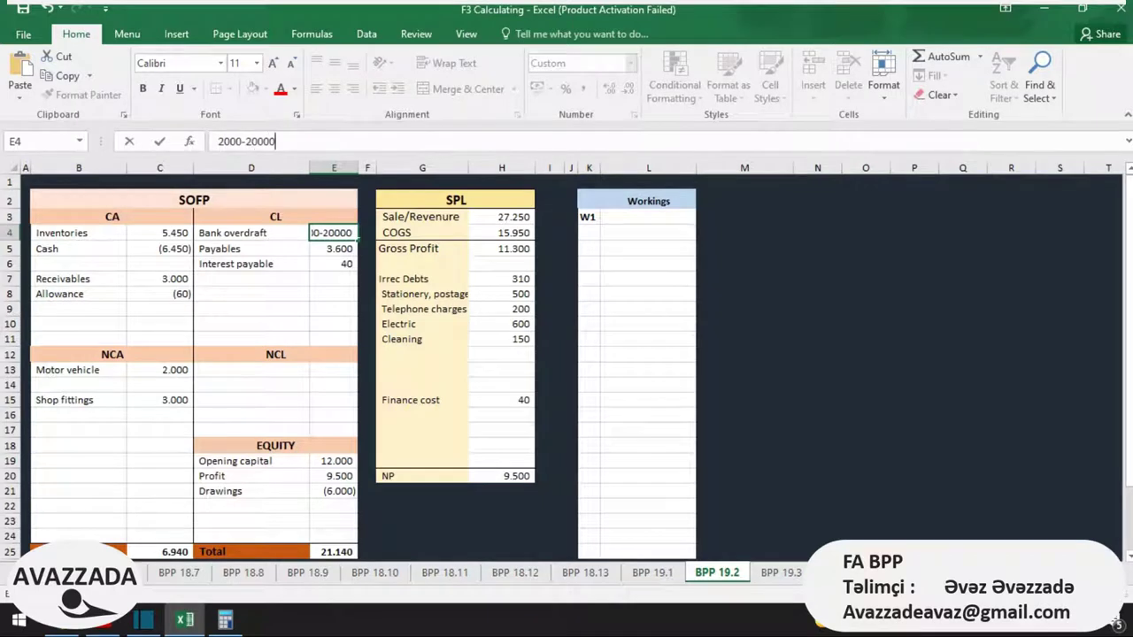
{"action": "key", "text": "BackSpace"}
{"action": "key", "text": "Left"}
{"action": "key", "text": "Left"}
{"action": "key", "text": "Left"}
{"action": "key", "text": "Left"}
{"action": "key", "text": "Left"}
{"action": "key", "text": "Left"}
{"action": "key", "text": "Left"}
{"action": "key", "text": "Left"}
{"action": "key", "text": "Left"}
{"action": "type", "text": "="}
{"action": "key", "text": "Return"}
Step: Deduct the 2000 overdraft repayment from Cash in the SOFP by extending its formula with -2000
{"action": "key", "text": "Up"}
{"action": "key", "text": "Left"}
{"action": "left_click", "coordinate": [160, 248]}
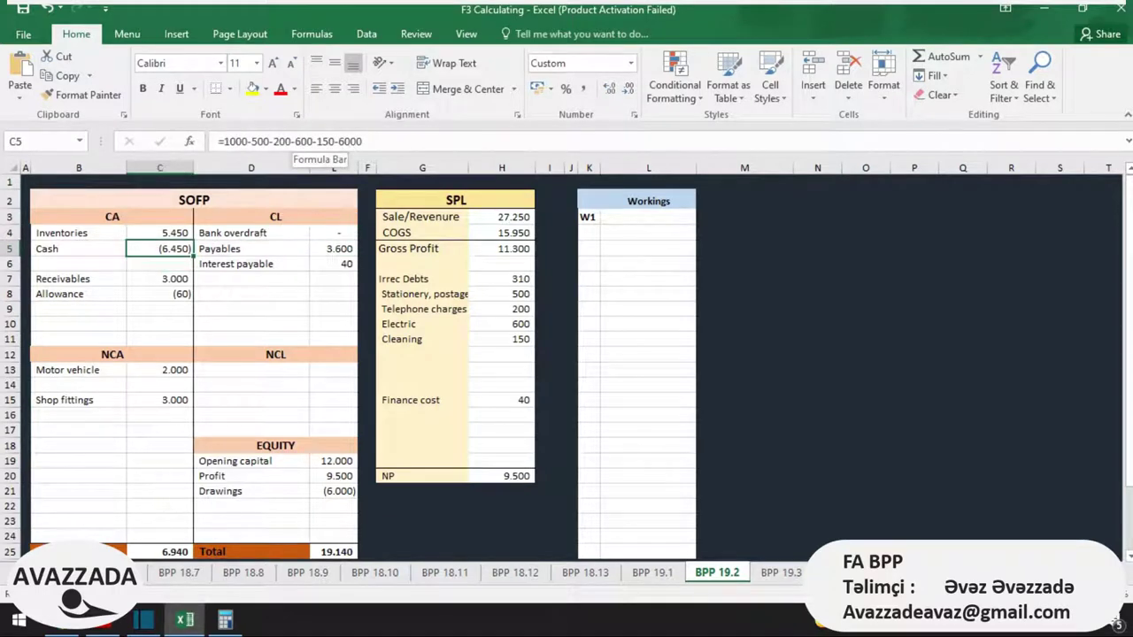
{"action": "key", "text": "F2"}
{"action": "type", "text": "-2000"}
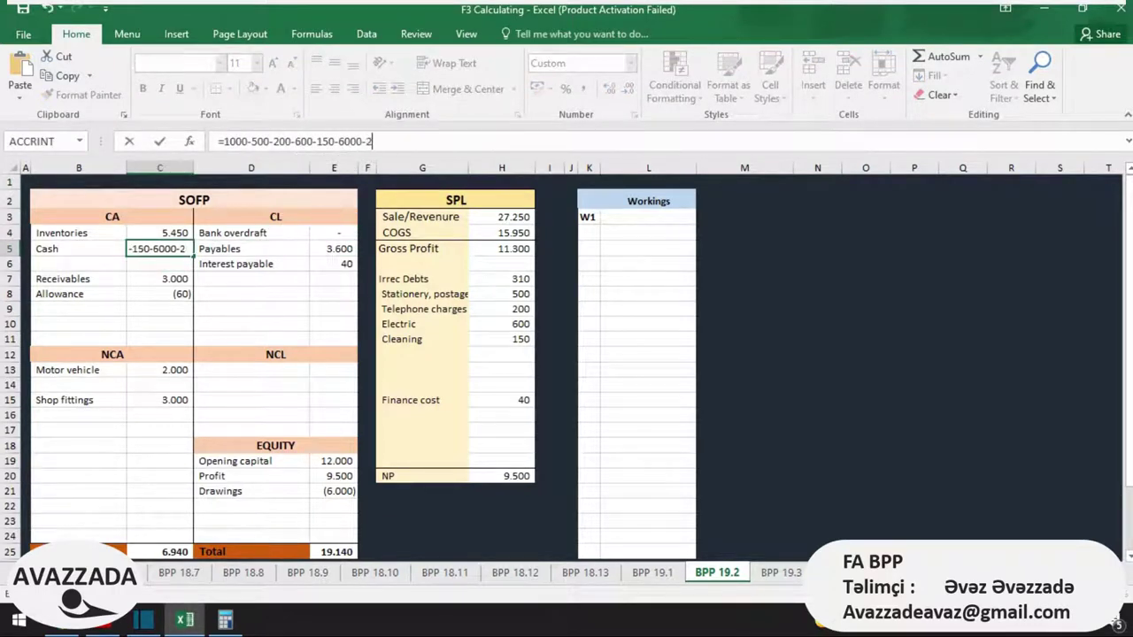
{"action": "key", "text": "Return"}
{"action": "key", "text": "Down"}
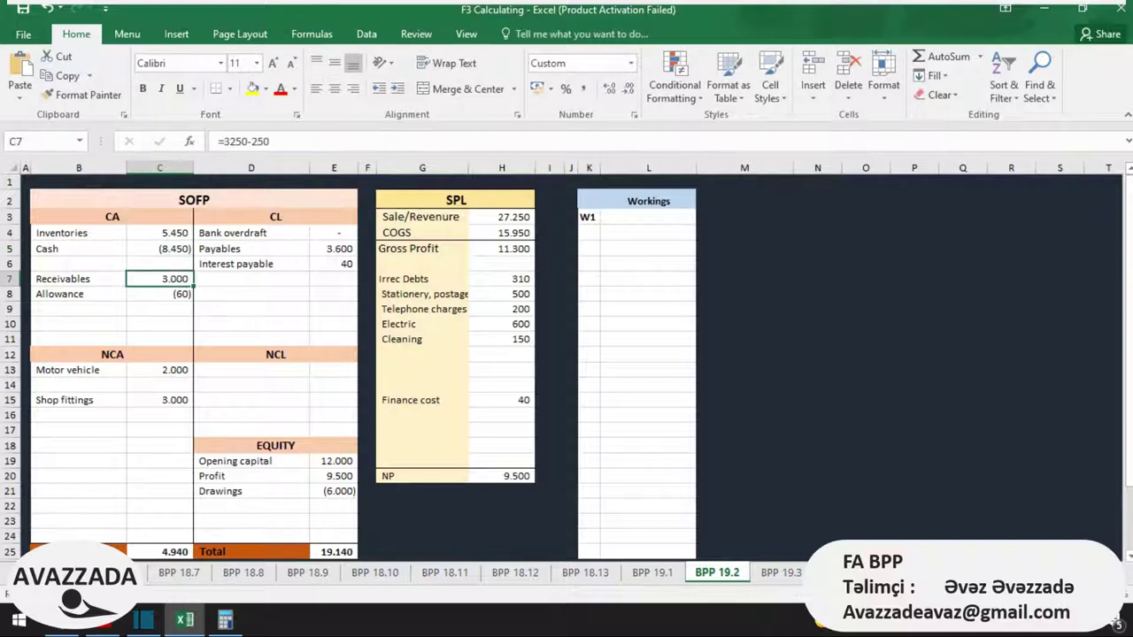
{"action": "key", "text": "Right"}
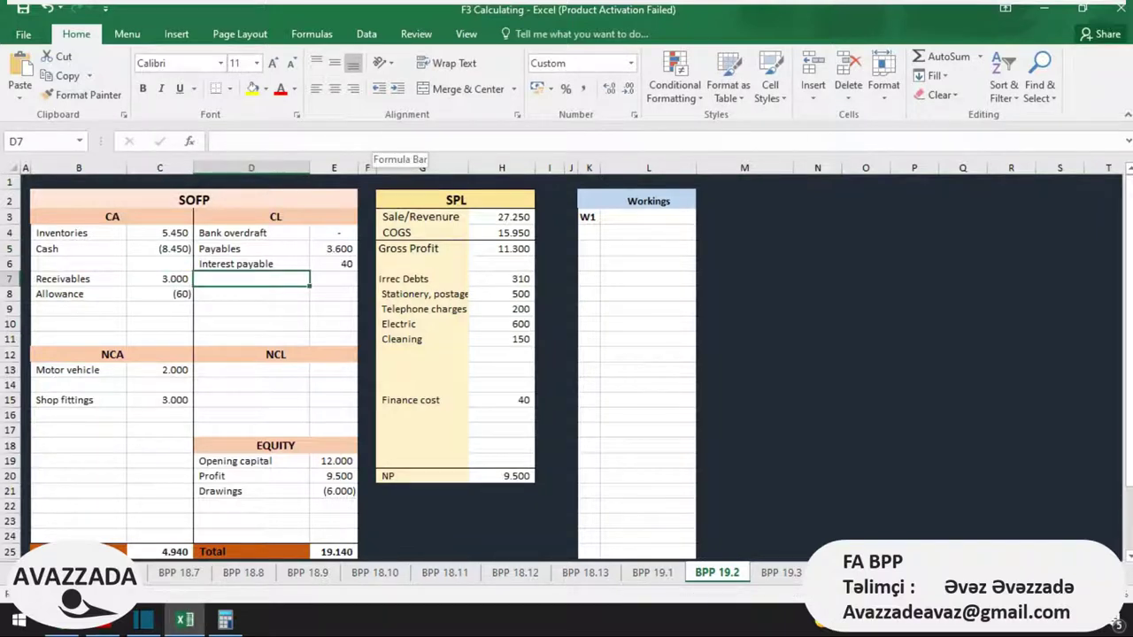
{"action": "key", "text": "Up"}
{"action": "key", "text": "Up"}
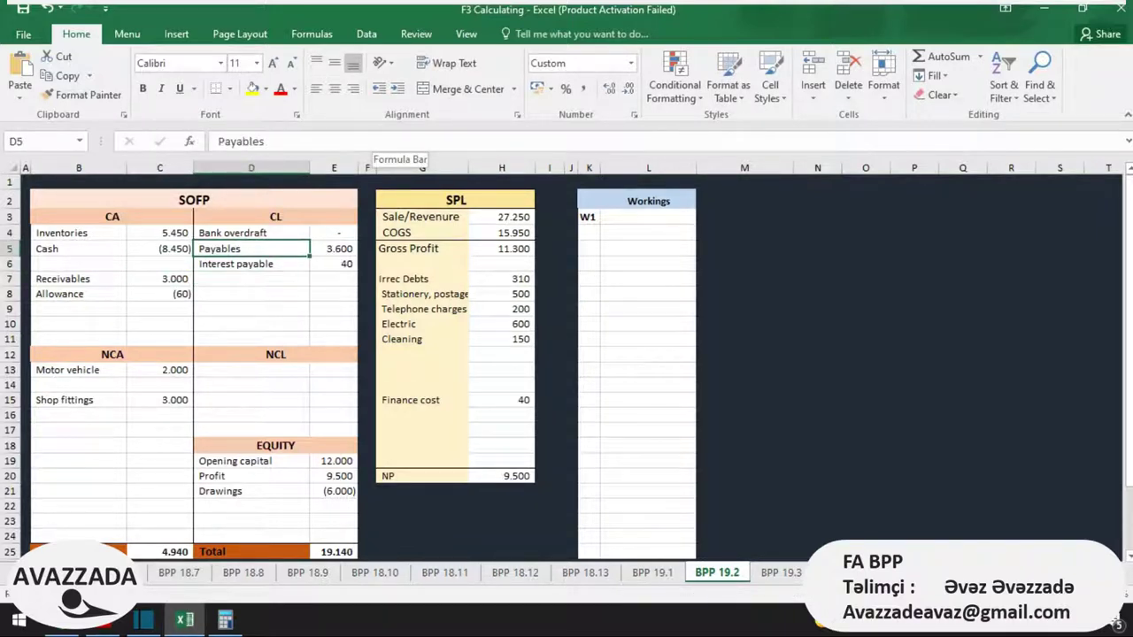
{"action": "key", "text": "Left"}
Step: Switch to the PDF question and highlight the item (h) sentence on the outstanding overdraft balance being paid off in yellow
{"action": "key", "text": "alt+Tab"}
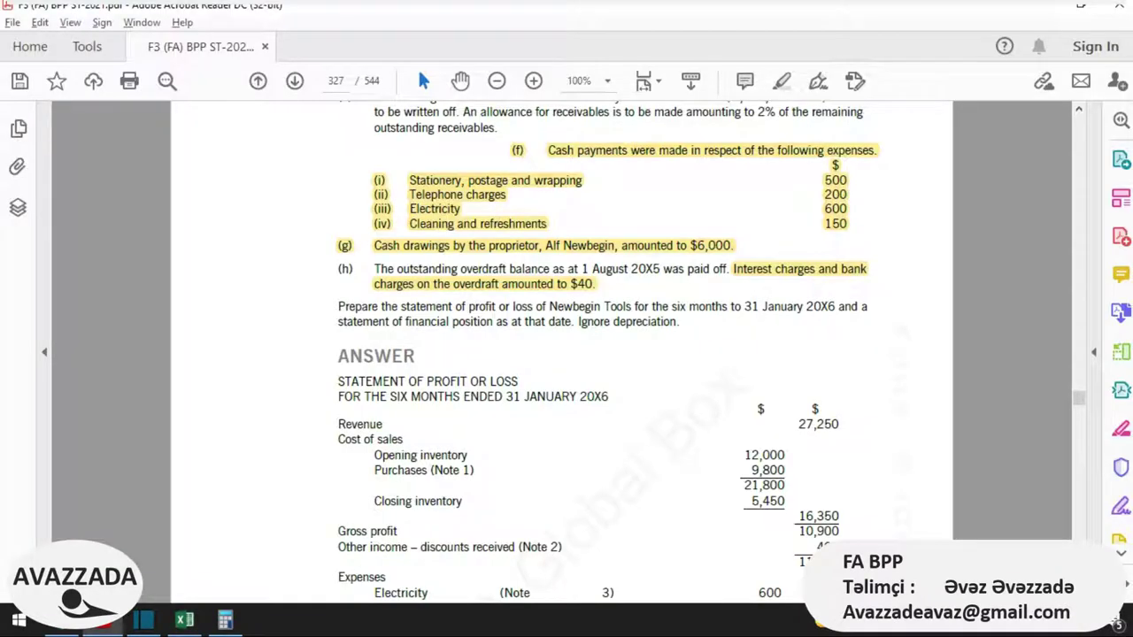
{"action": "left_click_drag", "start_coordinate": [374, 269], "coordinate": [727, 269]}
{"action": "left_click", "coordinate": [744, 242]}
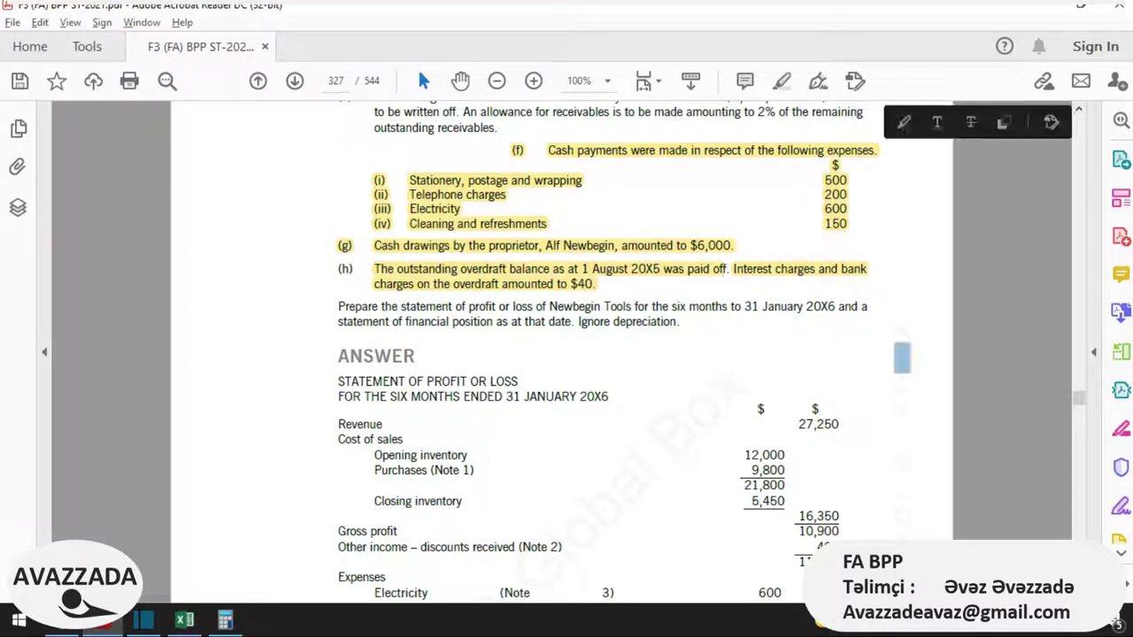
Step: Check the Receivables formula in the workbook and highlight the $250 write-off and 2% allowance text of item (e) in the PDF in yellow
{"action": "scroll", "coordinate": [901, 382], "scroll_direction": "up", "scroll_amount": 1}
{"action": "scroll", "coordinate": [619, 354], "scroll_direction": "up", "scroll_amount": 1}
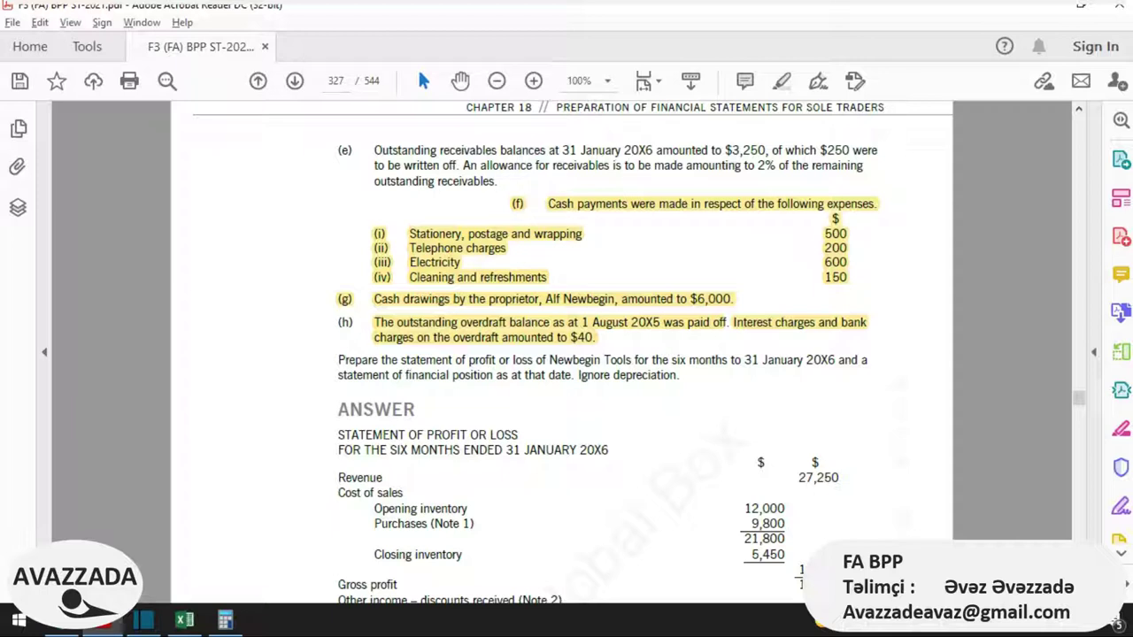
{"action": "key", "text": "alt+Tab"}
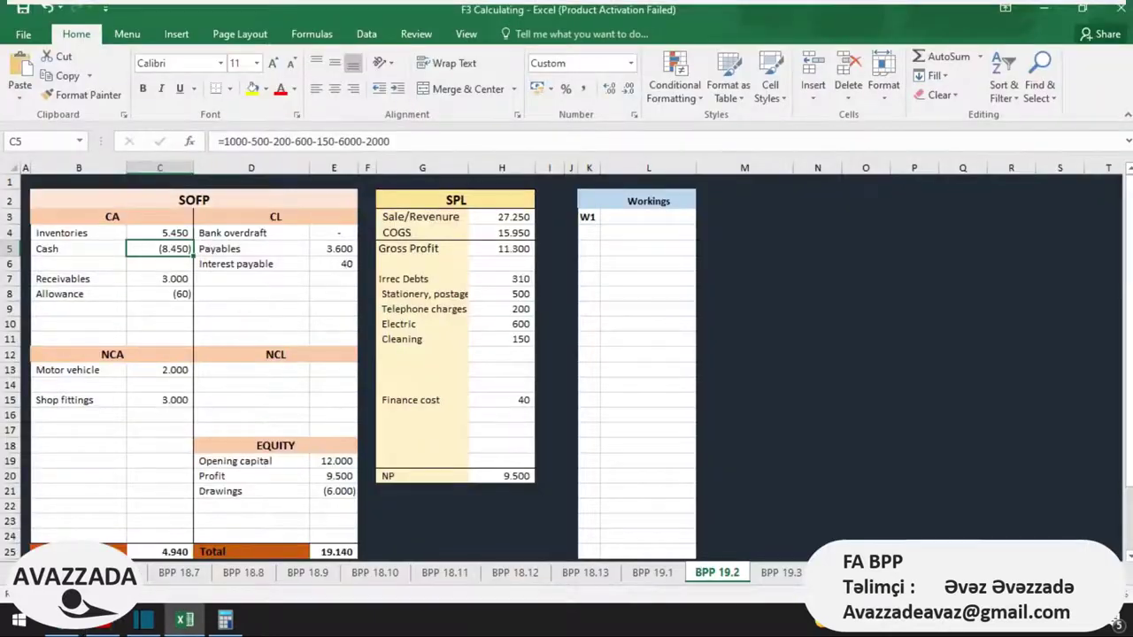
{"action": "left_click", "coordinate": [160, 279]}
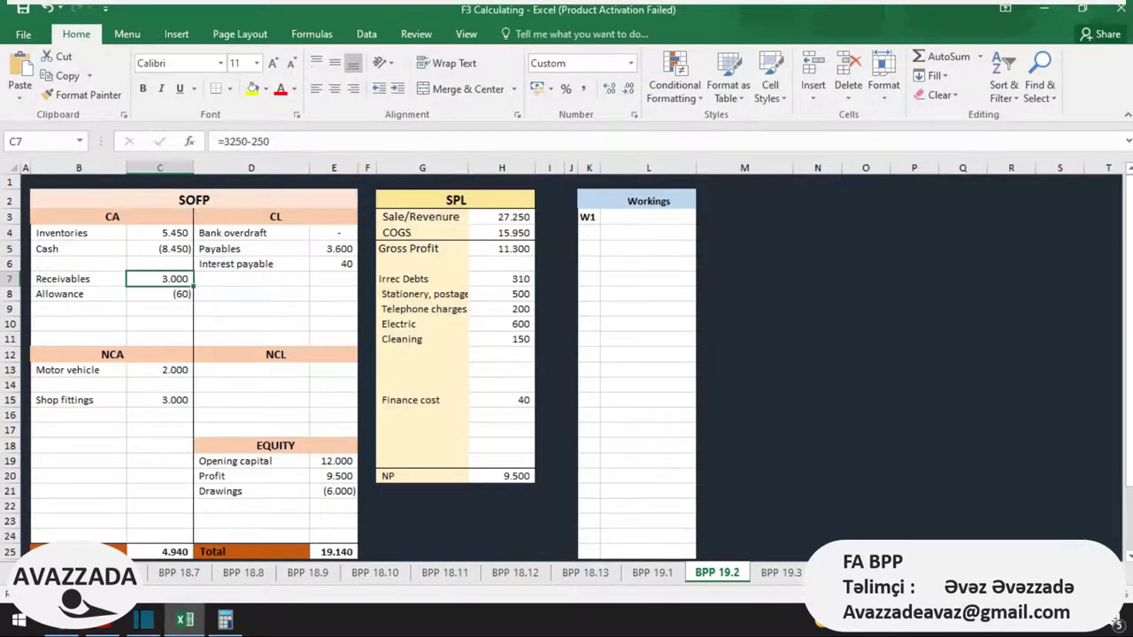
{"action": "key", "text": "alt+Tab"}
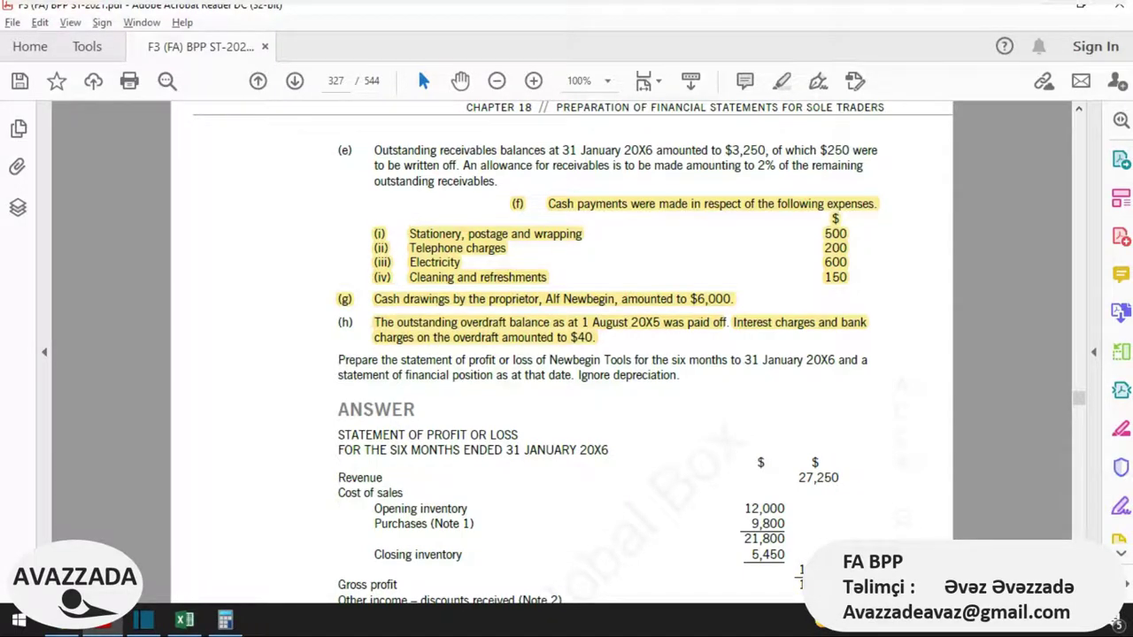
{"action": "left_click_drag", "start_coordinate": [771, 151], "coordinate": [462, 166]}
{"action": "left_click", "coordinate": [483, 123]}
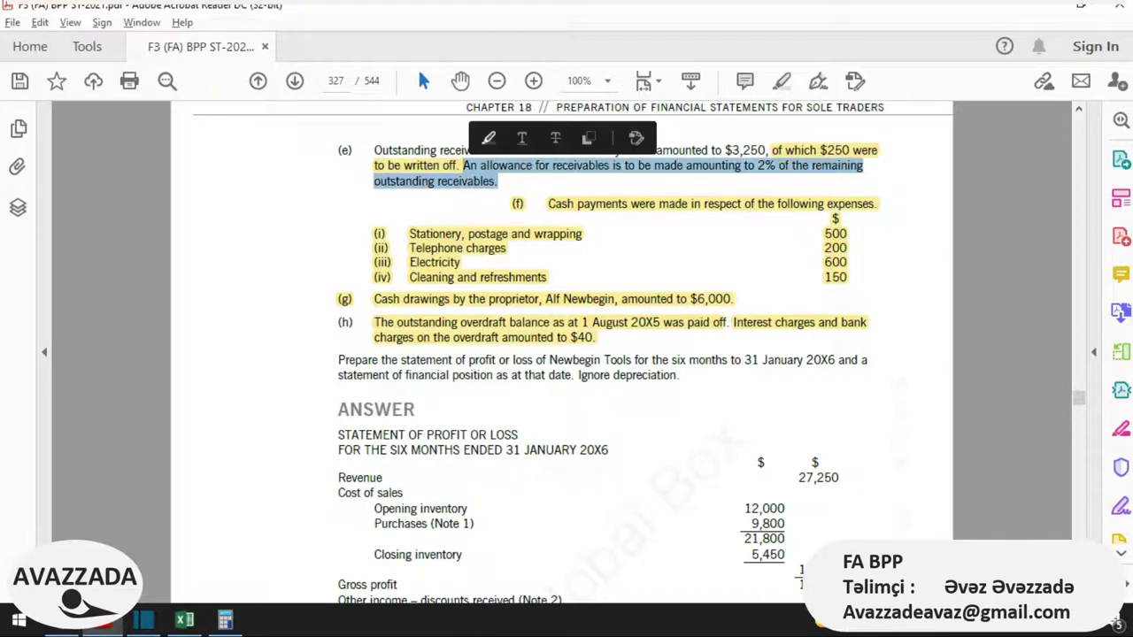
{"action": "left_click", "coordinate": [489, 138]}
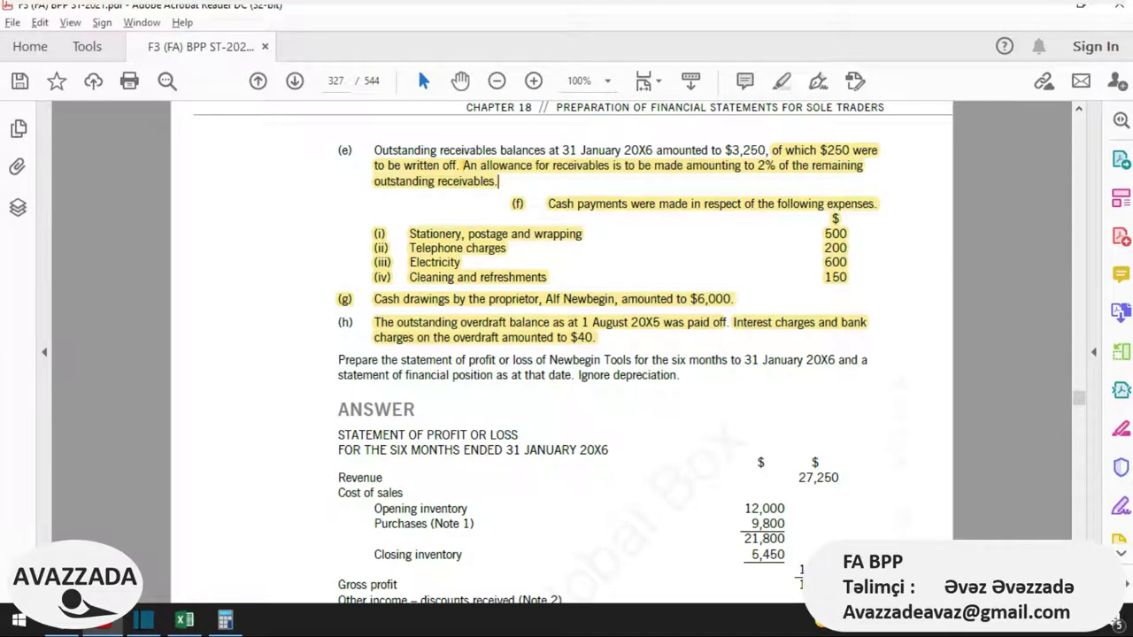
Step: Review the credit purchases and trade discount in items (a) and (b) of the PDF question, and check the COGS formula in the workbook
{"action": "scroll", "coordinate": [640, 353], "scroll_direction": "up", "scroll_amount": 1}
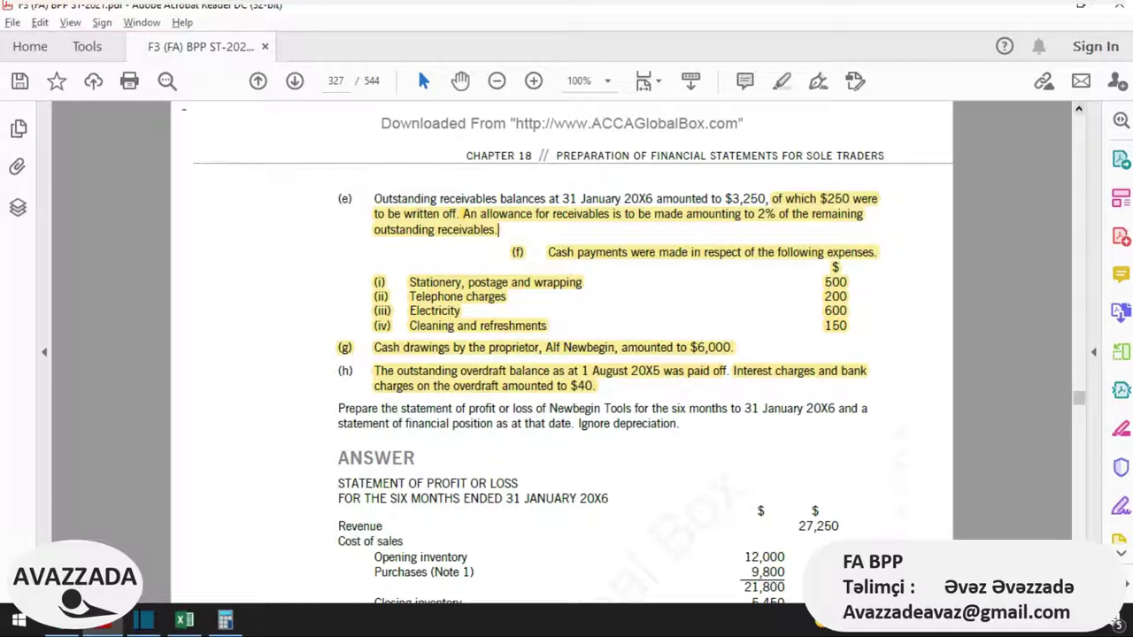
{"action": "scroll", "coordinate": [561, 354], "scroll_direction": "up", "scroll_amount": 10}
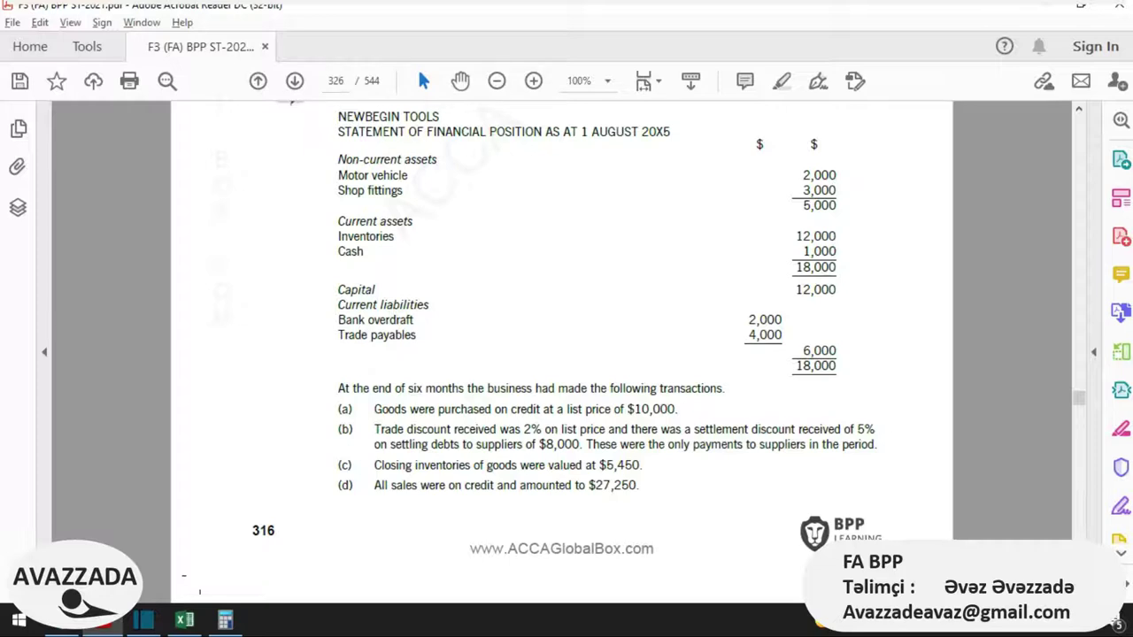
{"action": "left_click_drag", "start_coordinate": [701, 388], "coordinate": [580, 430]}
{"action": "left_click", "coordinate": [580, 429]}
{"action": "left_click_drag", "start_coordinate": [659, 409], "coordinate": [633, 409]}
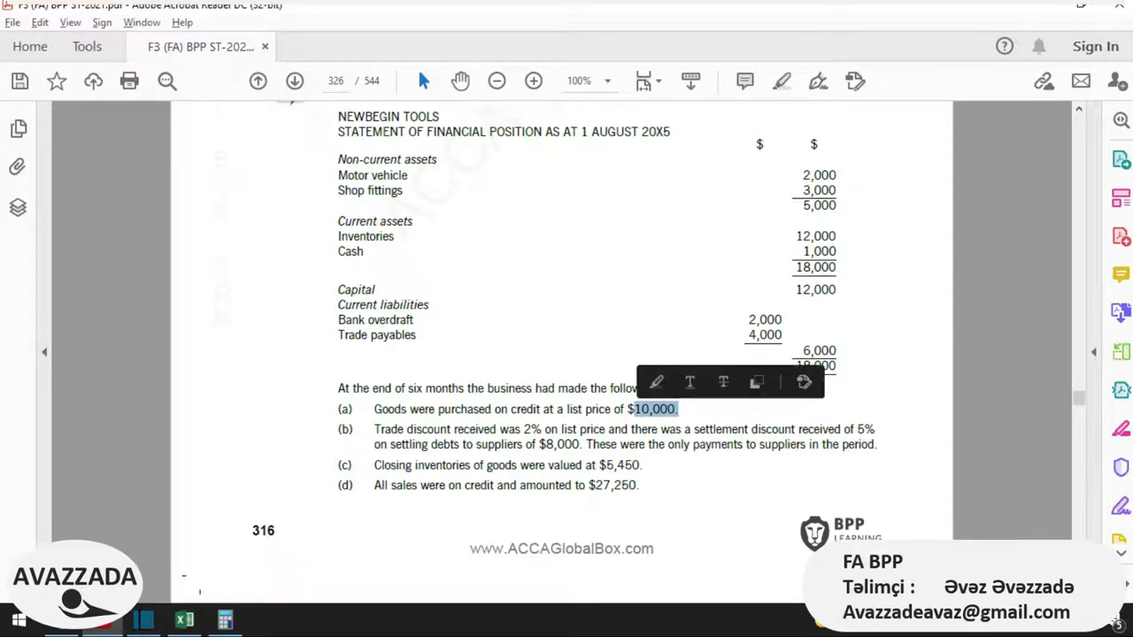
{"action": "left_click", "coordinate": [660, 409]}
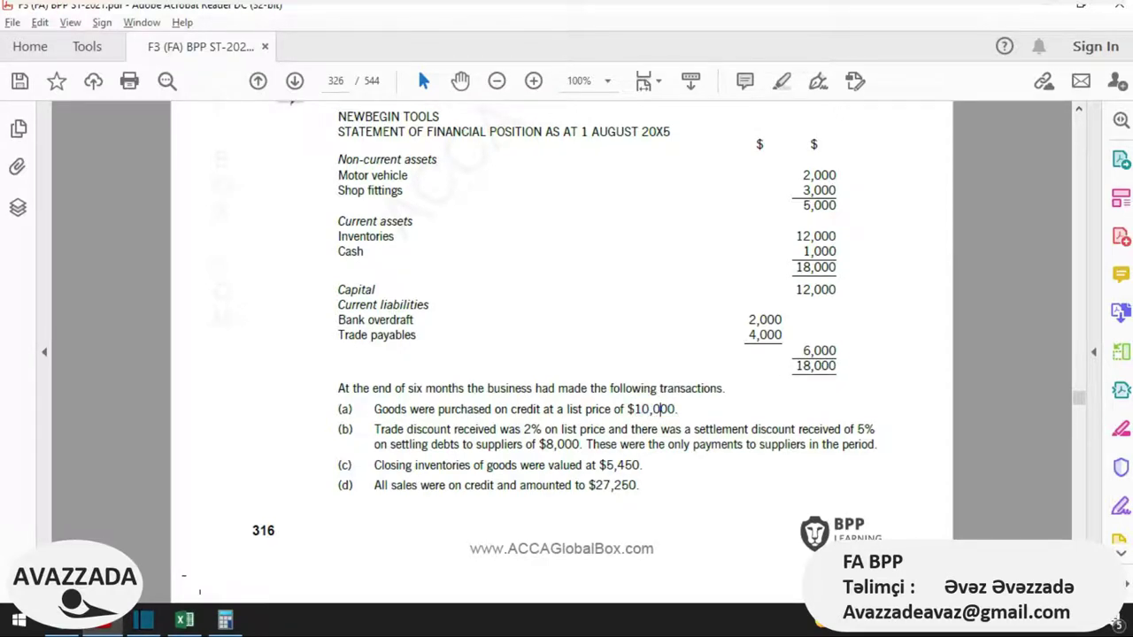
{"action": "left_click_drag", "start_coordinate": [541, 429], "coordinate": [438, 409]}
{"action": "left_click", "coordinate": [543, 429]}
{"action": "key", "text": "alt+Tab"}
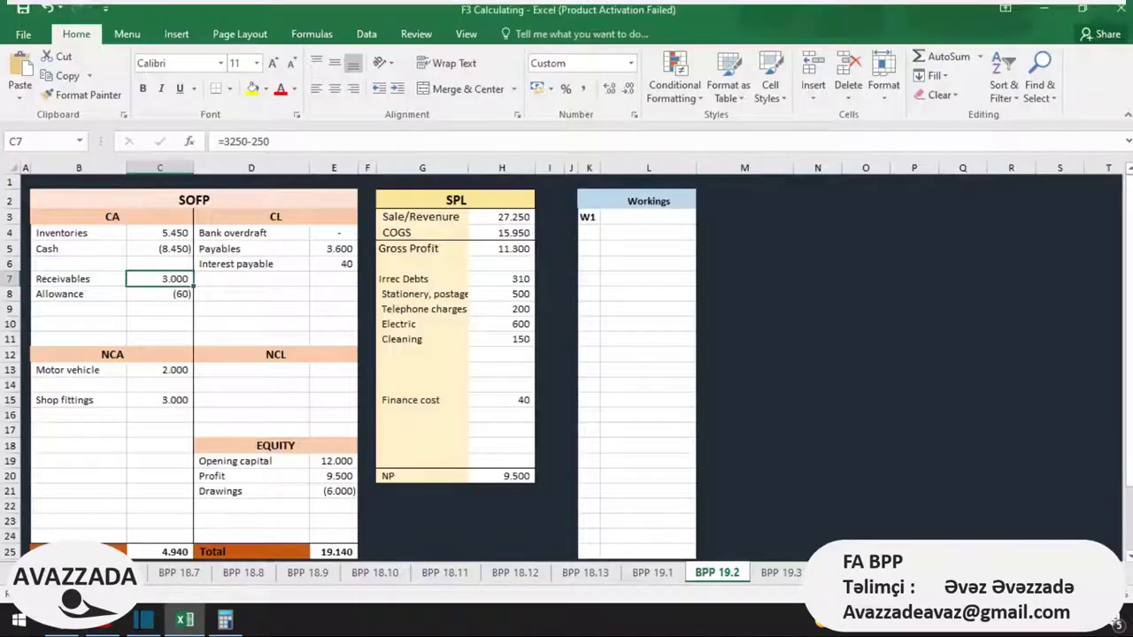
{"action": "left_click", "coordinate": [501, 233]}
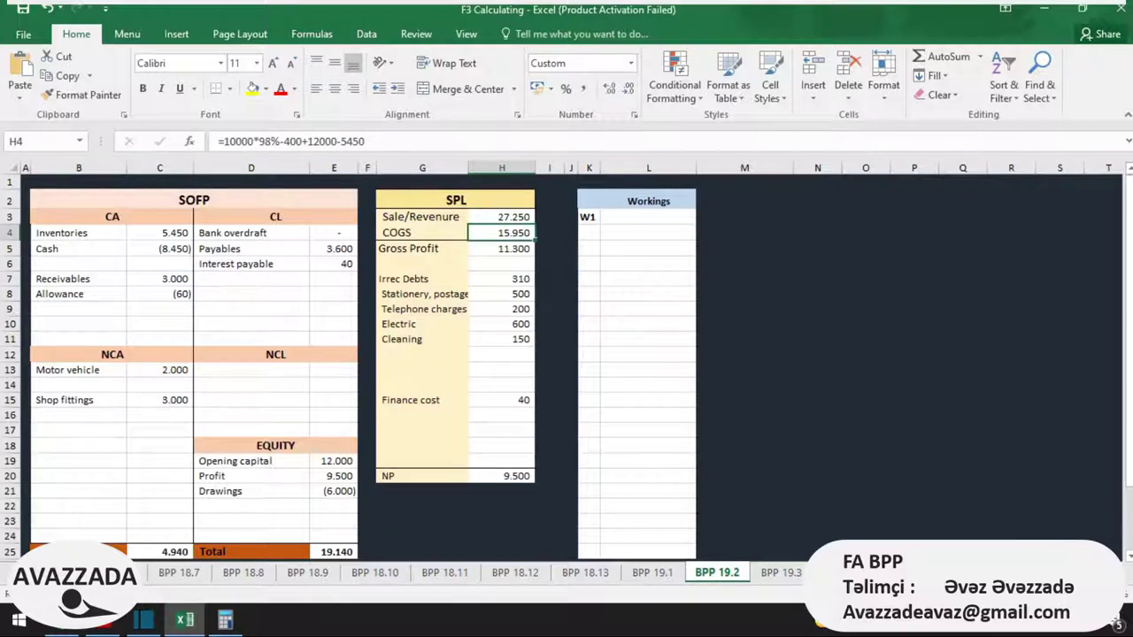
{"action": "left_click_drag", "start_coordinate": [280, 141], "coordinate": [224, 142]}
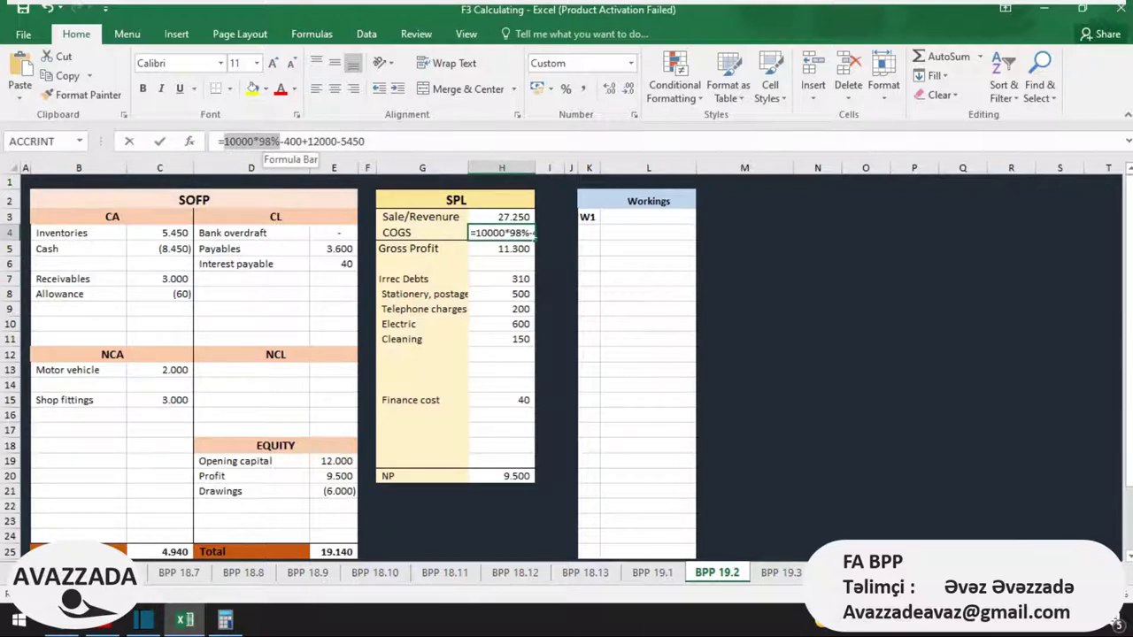
{"action": "type", "text": "1"}
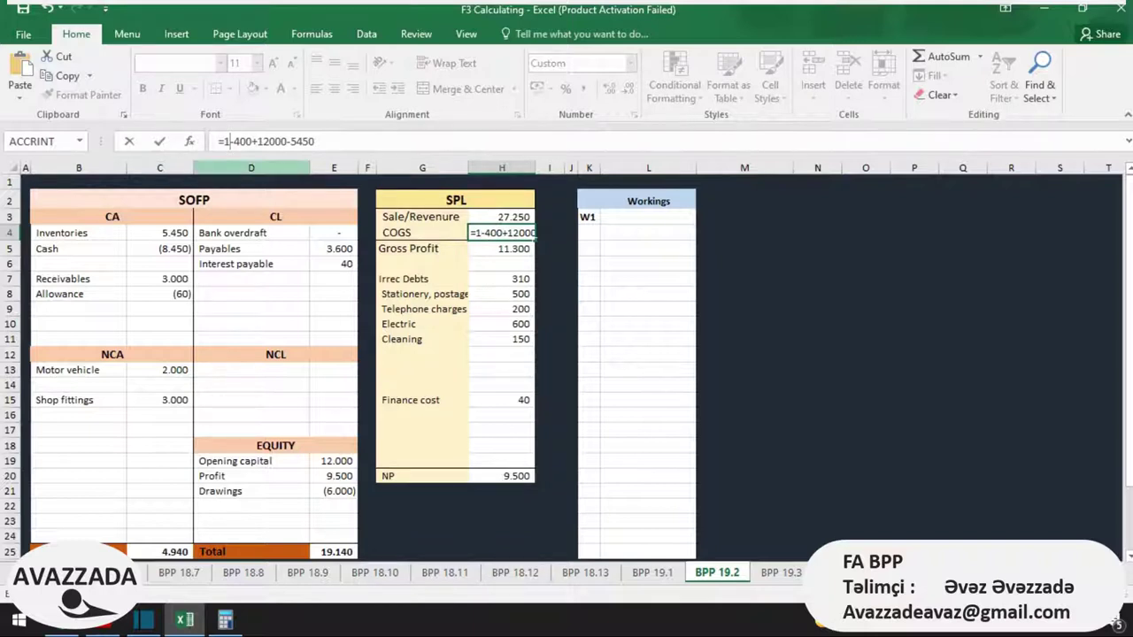
{"action": "key", "text": "ctrl+z"}
{"action": "key", "text": "Escape"}
{"action": "left_click", "coordinate": [423, 309]}
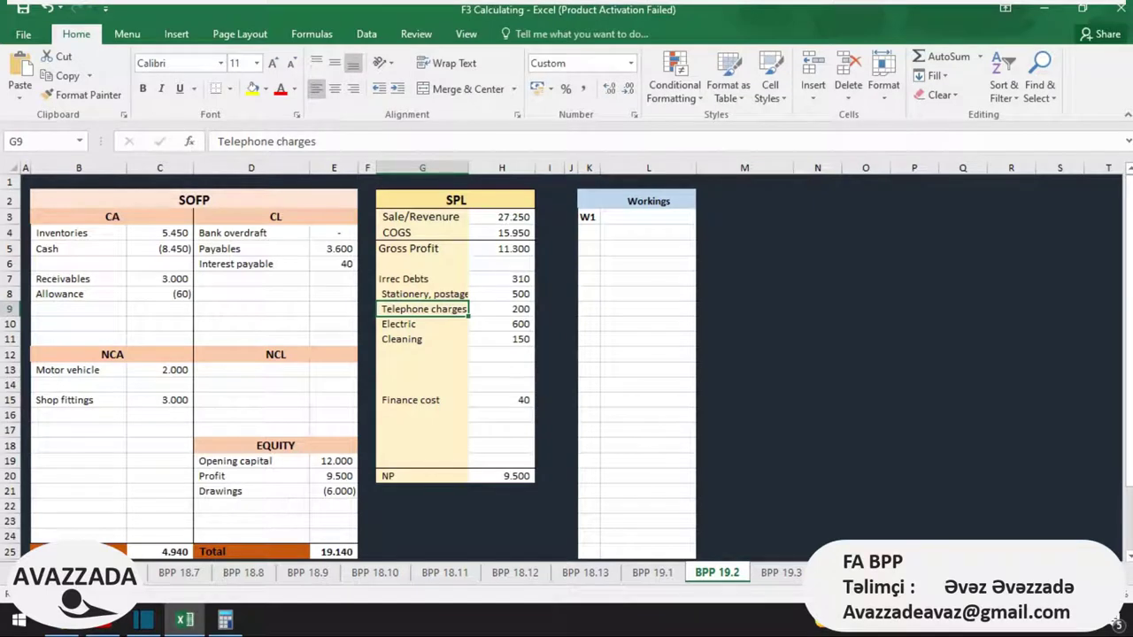
Step: Add the credit purchases of 9800 to Payables in the SOFP with the formula =4000-400+9800
{"action": "left_click", "coordinate": [334, 249]}
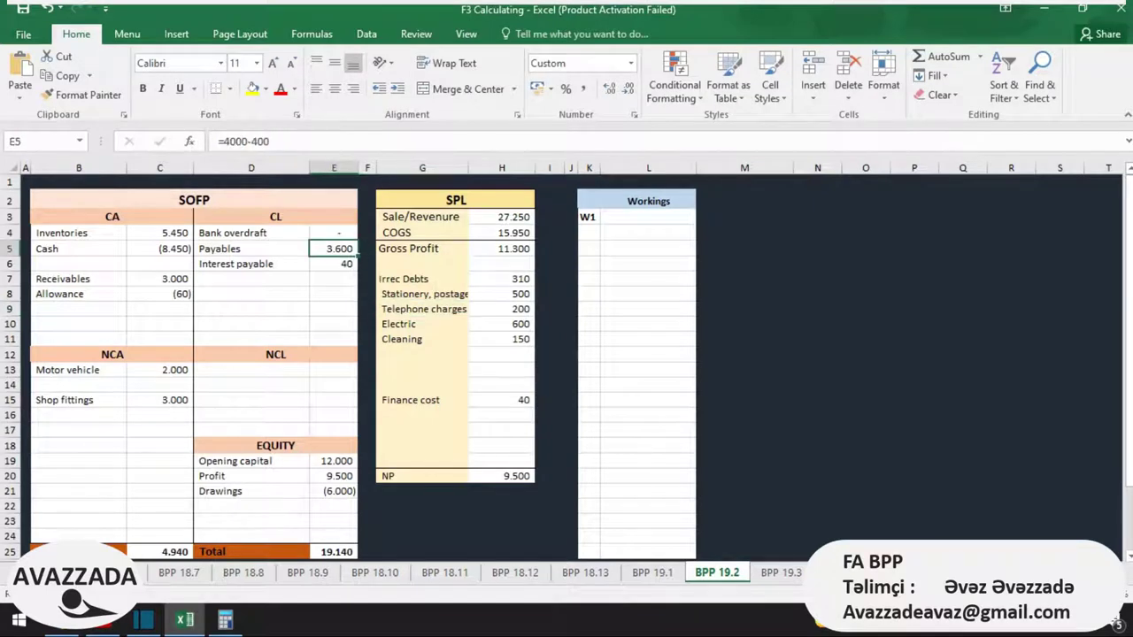
{"action": "key", "text": "F2"}
{"action": "type", "text": "+"}
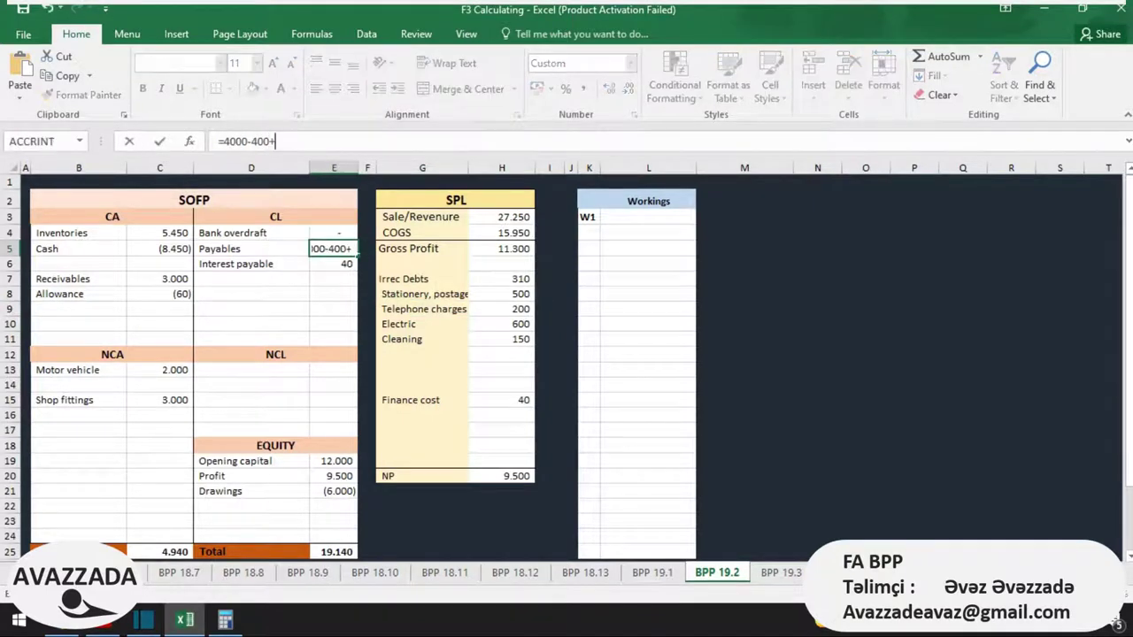
{"action": "type", "text": "9800"}
{"action": "key", "text": "Return"}
{"action": "key", "text": "Up"}
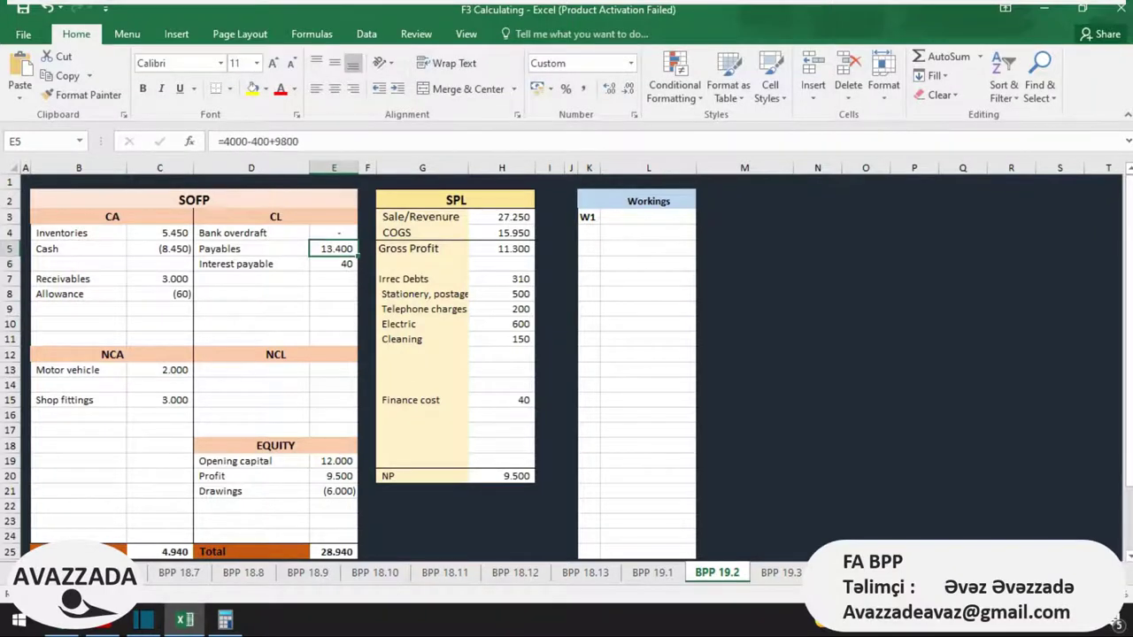
Step: In the PDF question, highlight item (a) and item (b) up to the $8,000 supplier settlement in yellow
{"action": "key", "text": "alt+Tab"}
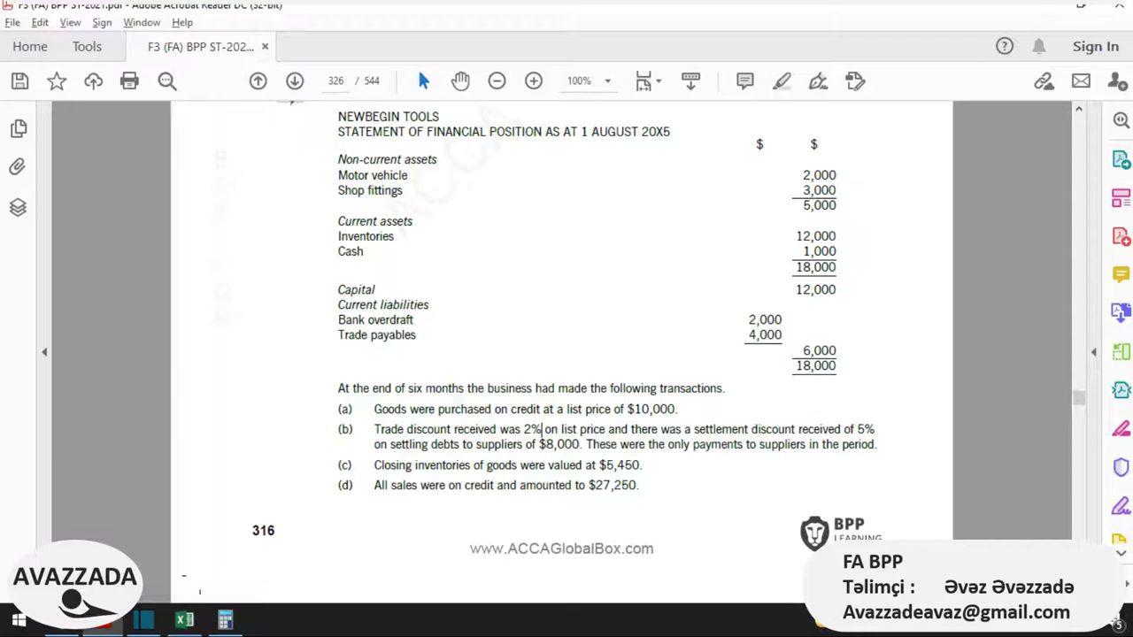
{"action": "mouse_move", "coordinate": [496, 430]}
{"action": "left_mouse_down"}
{"action": "mouse_move", "coordinate": [339, 409]}
{"action": "mouse_move", "coordinate": [433, 430]}
{"action": "mouse_move", "coordinate": [631, 444]}
{"action": "mouse_move", "coordinate": [577, 444]}
{"action": "mouse_move", "coordinate": [553, 430]}
{"action": "mouse_move", "coordinate": [837, 430]}
{"action": "left_mouse_up"}
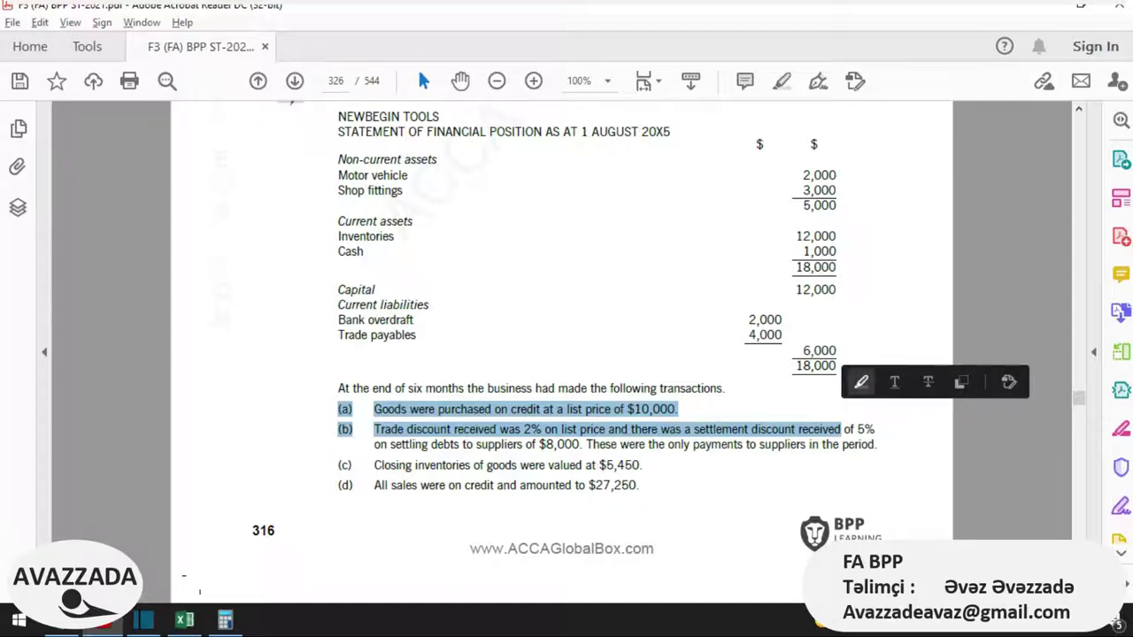
{"action": "left_click", "coordinate": [860, 382]}
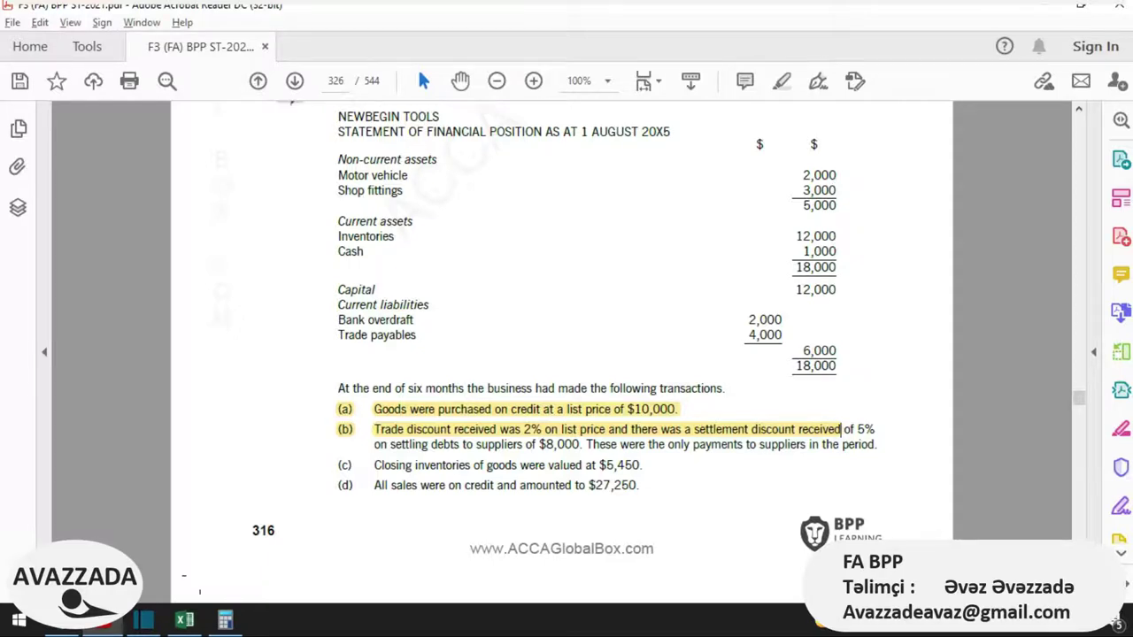
{"action": "left_click_drag", "start_coordinate": [545, 444], "coordinate": [618, 444]}
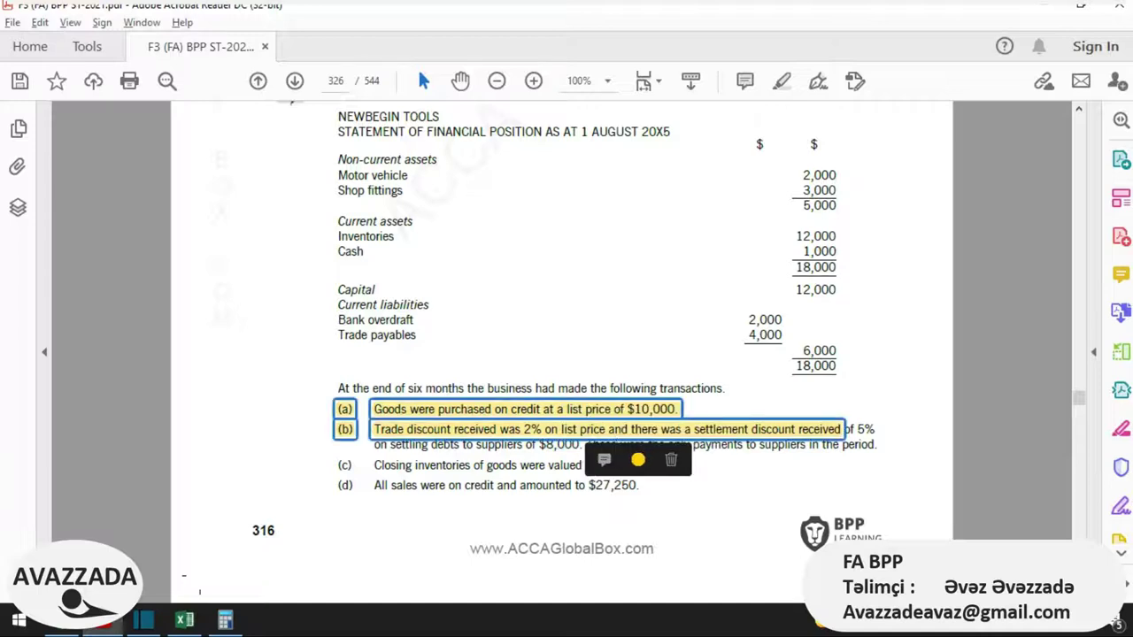
{"action": "mouse_move", "coordinate": [585, 444]}
{"action": "left_mouse_down"}
{"action": "mouse_move", "coordinate": [539, 444]}
{"action": "mouse_move", "coordinate": [805, 444]}
{"action": "mouse_move", "coordinate": [584, 444]}
{"action": "left_mouse_up"}
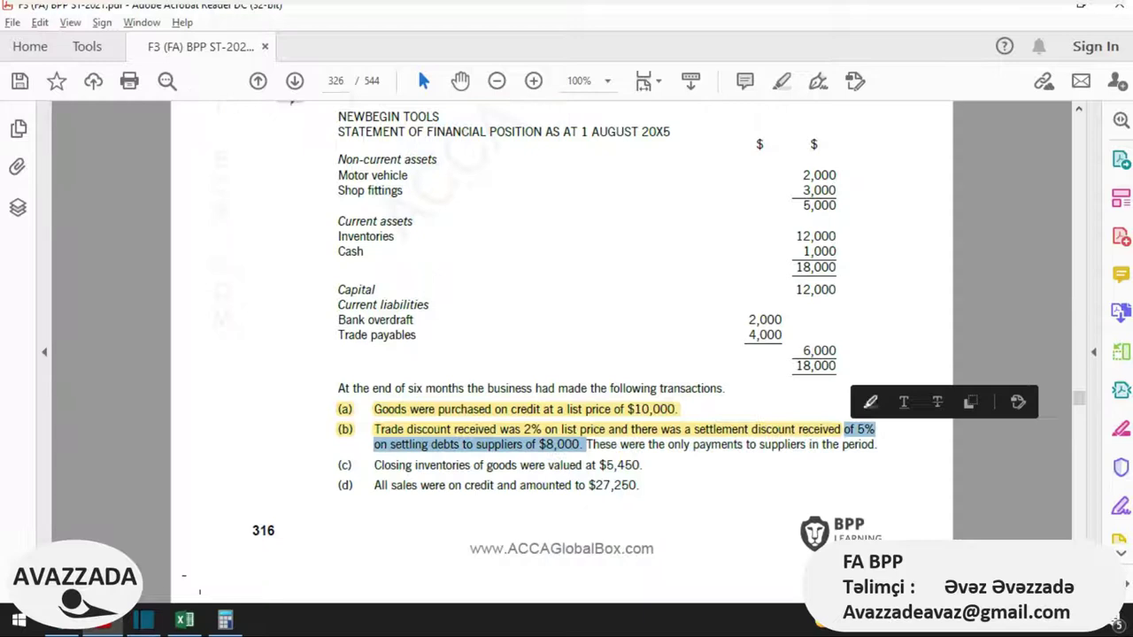
{"action": "left_click", "coordinate": [870, 401]}
Step: Return to the Excel workbook and check the COGS and Gross Profit formulas in the SPL
{"action": "key", "text": "alt+Tab"}
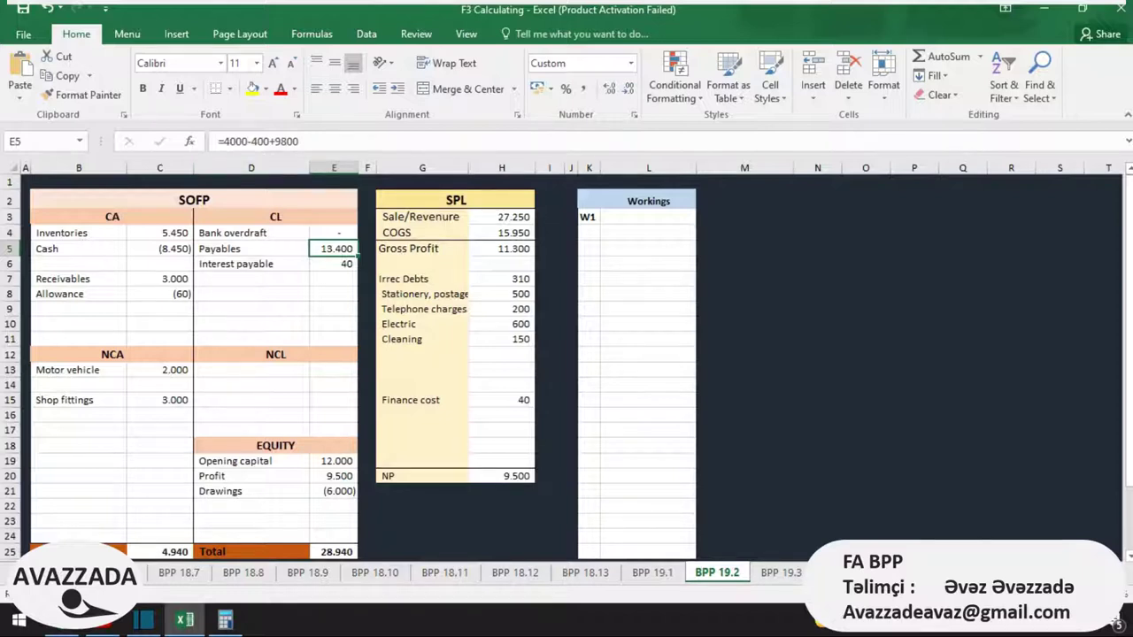
{"action": "left_click", "coordinate": [501, 233]}
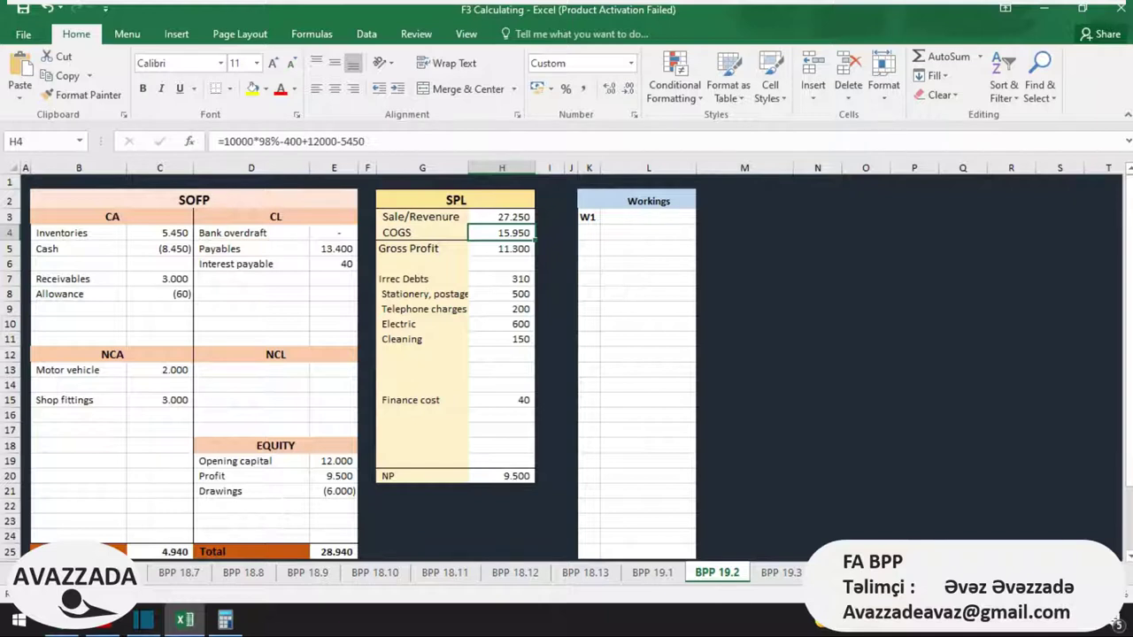
{"action": "key", "text": "Down"}
{"action": "key", "text": "Down"}
{"action": "key", "text": "Down"}
{"action": "key", "text": "Up"}
{"action": "key", "text": "Up"}
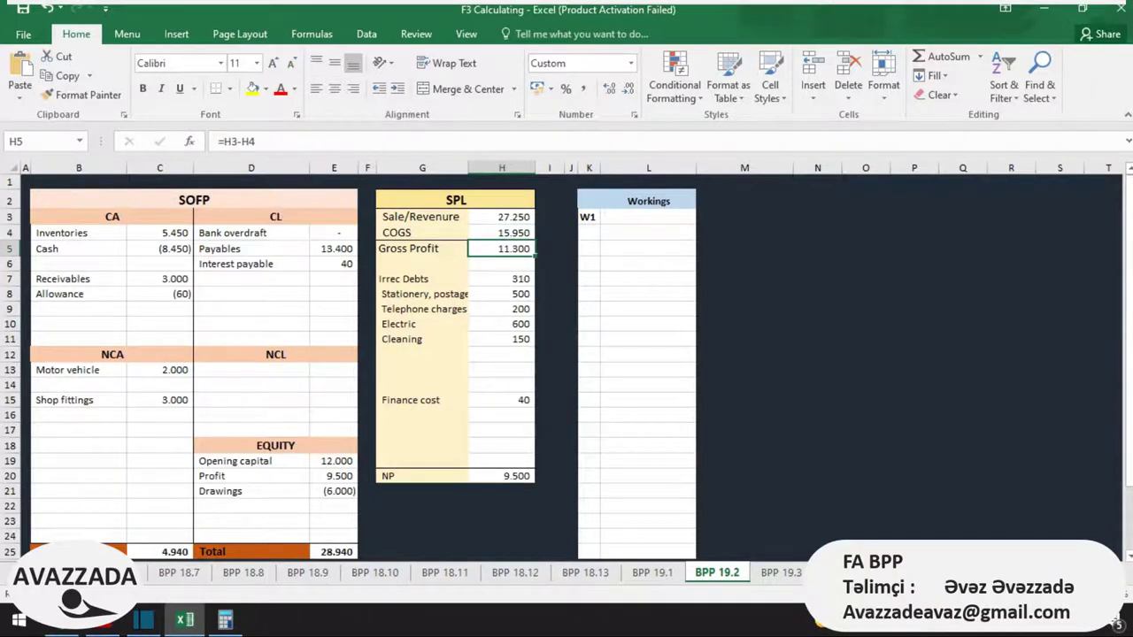
Step: In the PDF question, highlight the item (b) sentence on the only payments to suppliers in the period in yellow
{"action": "key", "text": "alt+Tab"}
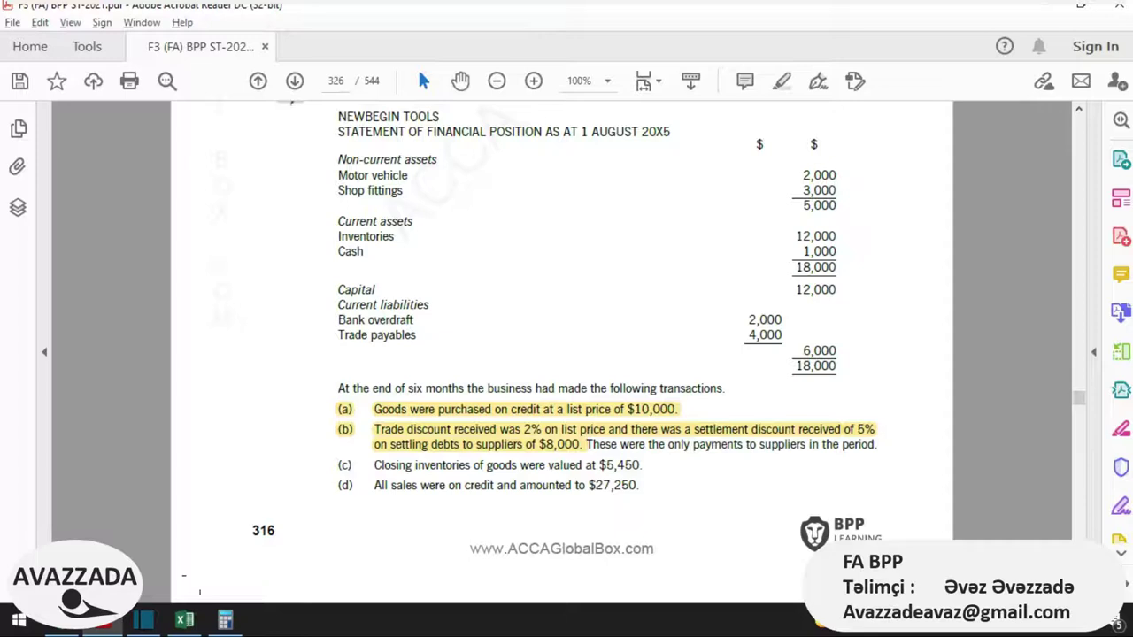
{"action": "left_click_drag", "start_coordinate": [878, 444], "coordinate": [584, 444]}
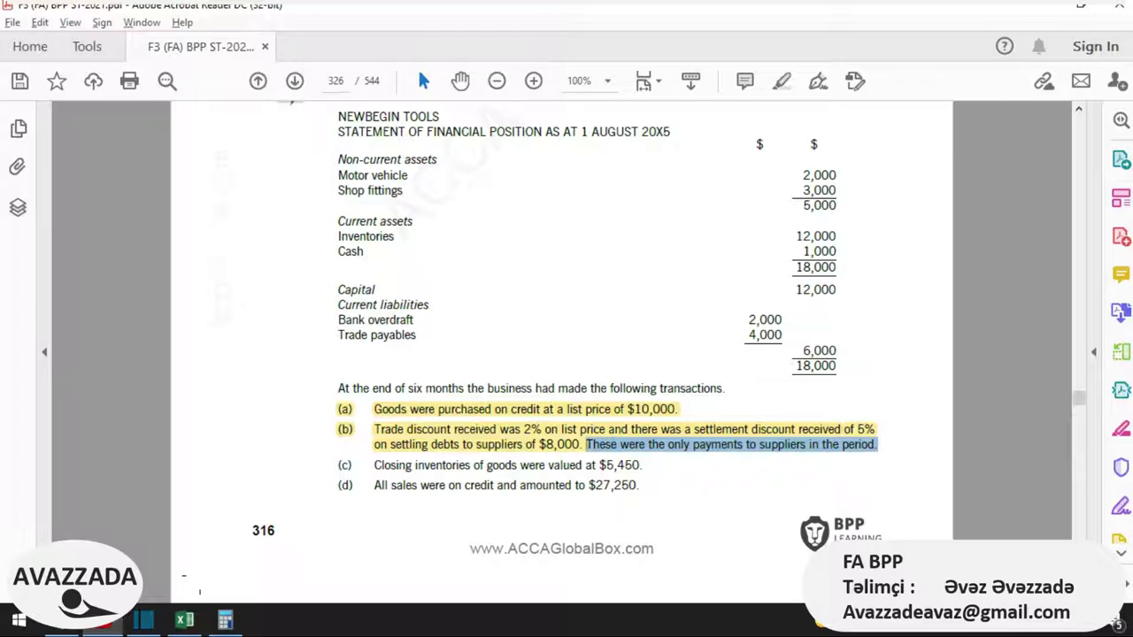
{"action": "mouse_move", "coordinate": [585, 444]}
{"action": "left_mouse_down"}
{"action": "mouse_move", "coordinate": [598, 445]}
{"action": "mouse_move", "coordinate": [584, 444]}
{"action": "left_mouse_up"}
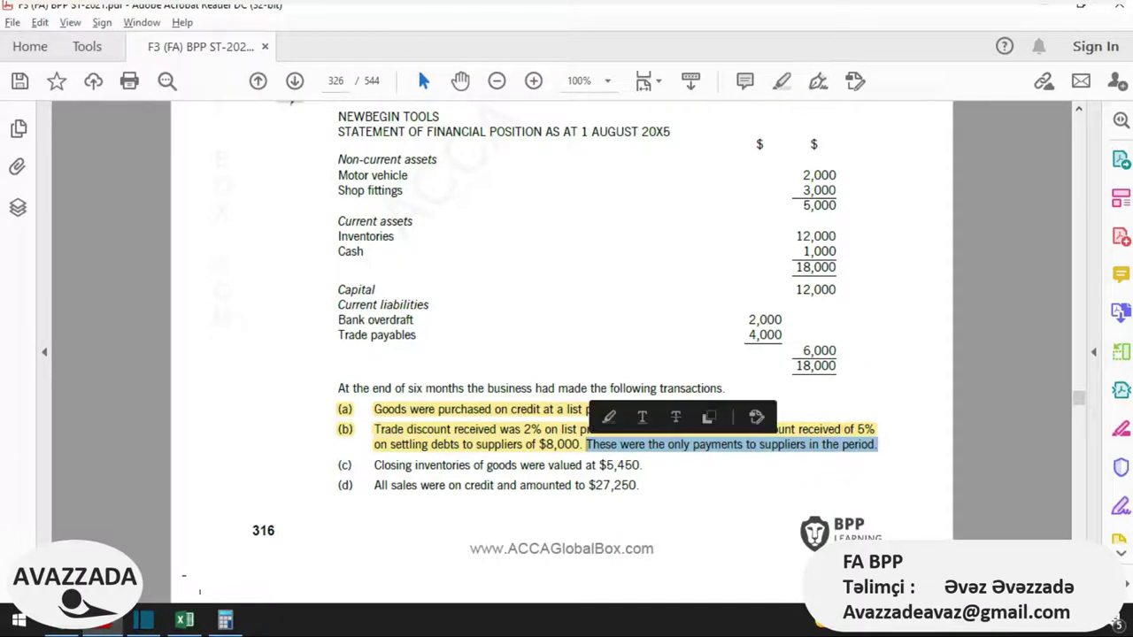
{"action": "left_click", "coordinate": [609, 417]}
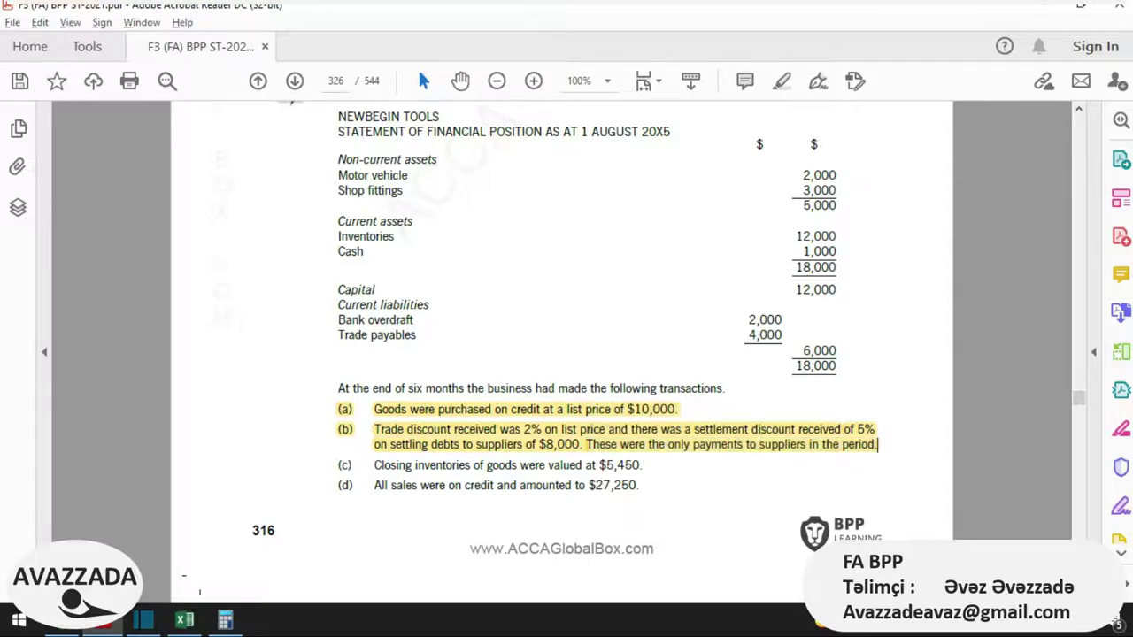
Step: In the Excel workbook, deduct the 7600 supplier payment from Payables with the formula =4000-400+9800-7600
{"action": "key", "text": "alt+Tab"}
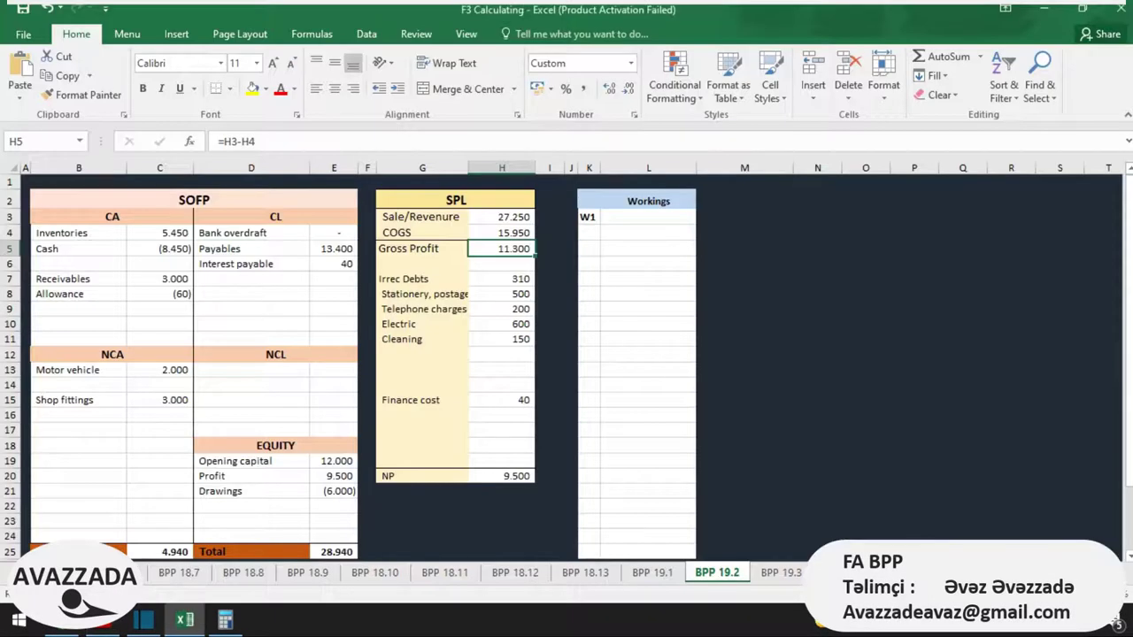
{"action": "left_click", "coordinate": [333, 249]}
{"action": "key", "text": "F2"}
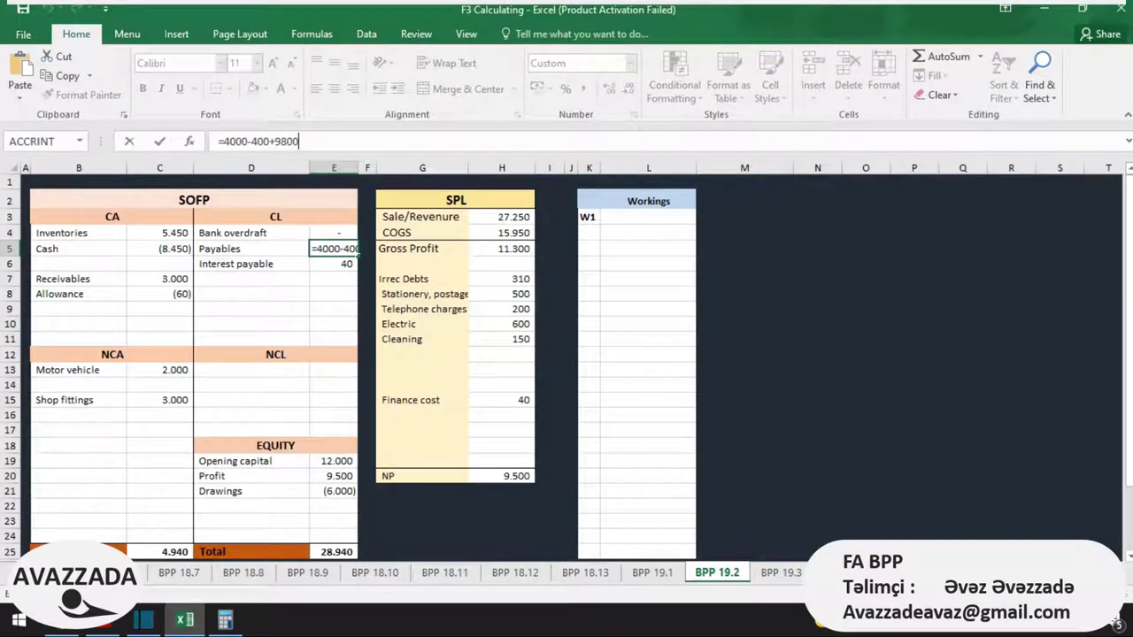
{"action": "type", "text": "-7600"}
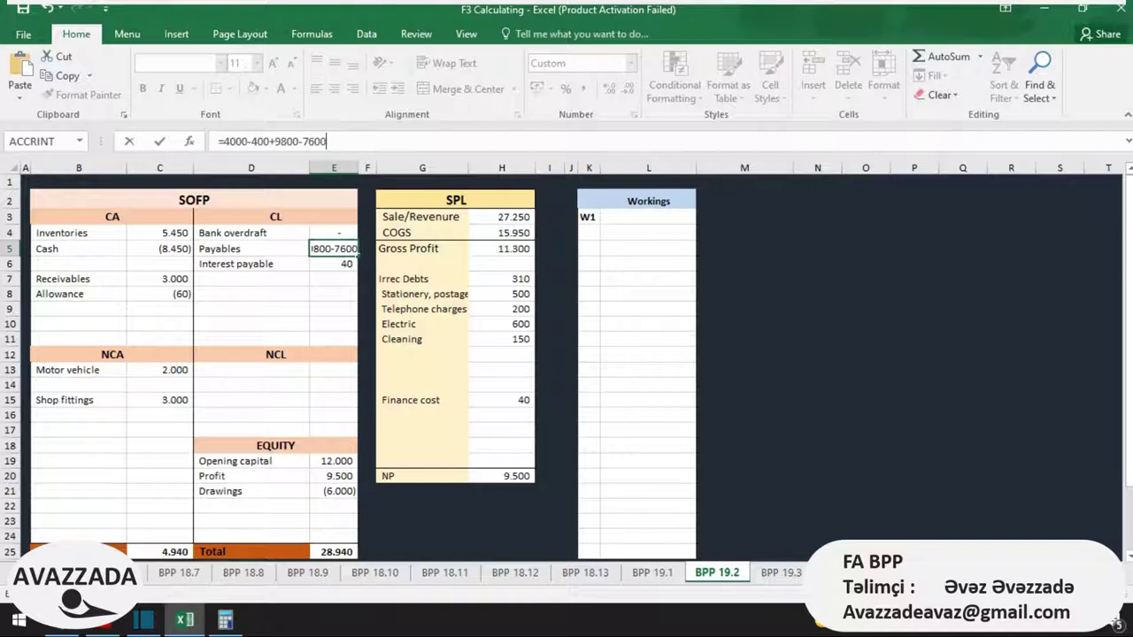
{"action": "key", "text": "Return"}
{"action": "key", "text": "Left"}
{"action": "key", "text": "Left"}
{"action": "key", "text": "Up"}
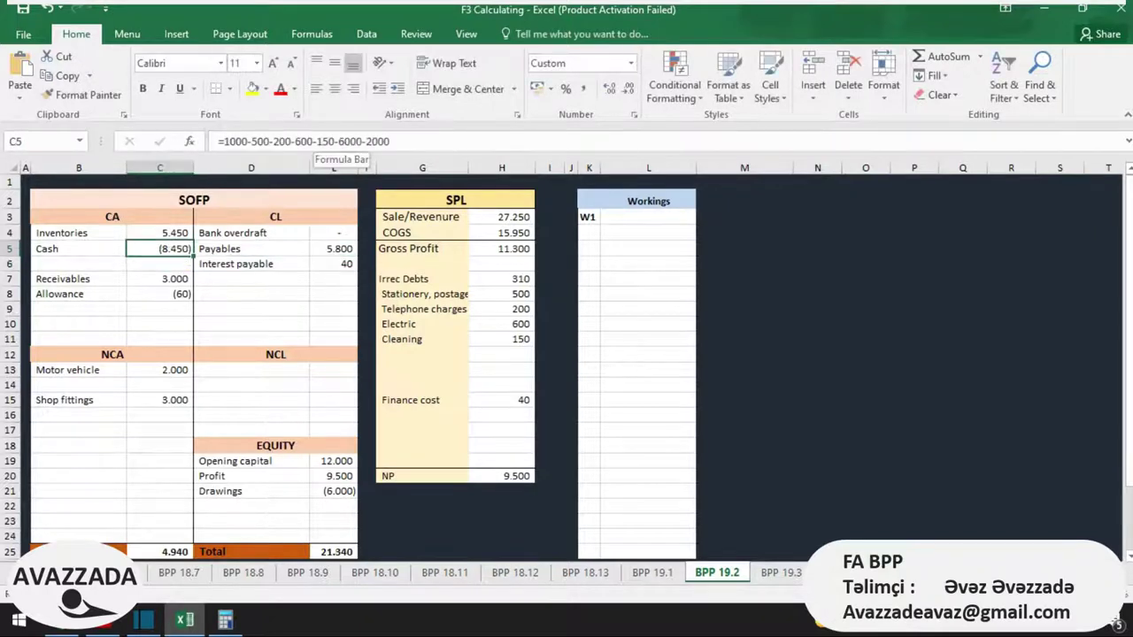
{"action": "left_click", "coordinate": [390, 142]}
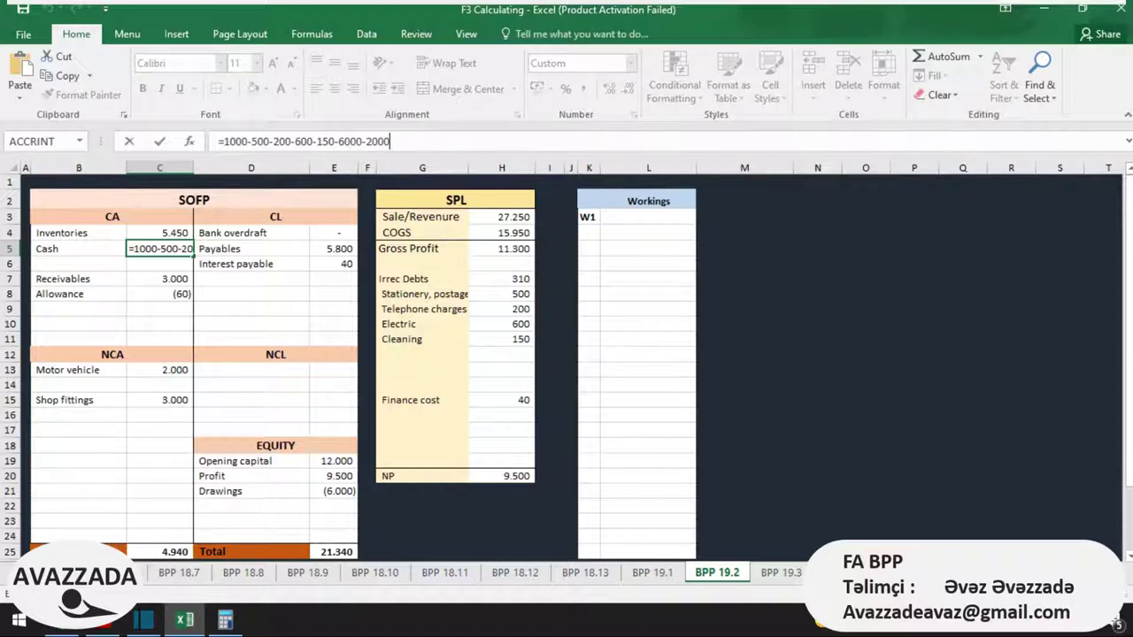
{"action": "key", "text": "Escape"}
{"action": "key", "text": "alt+Tab"}
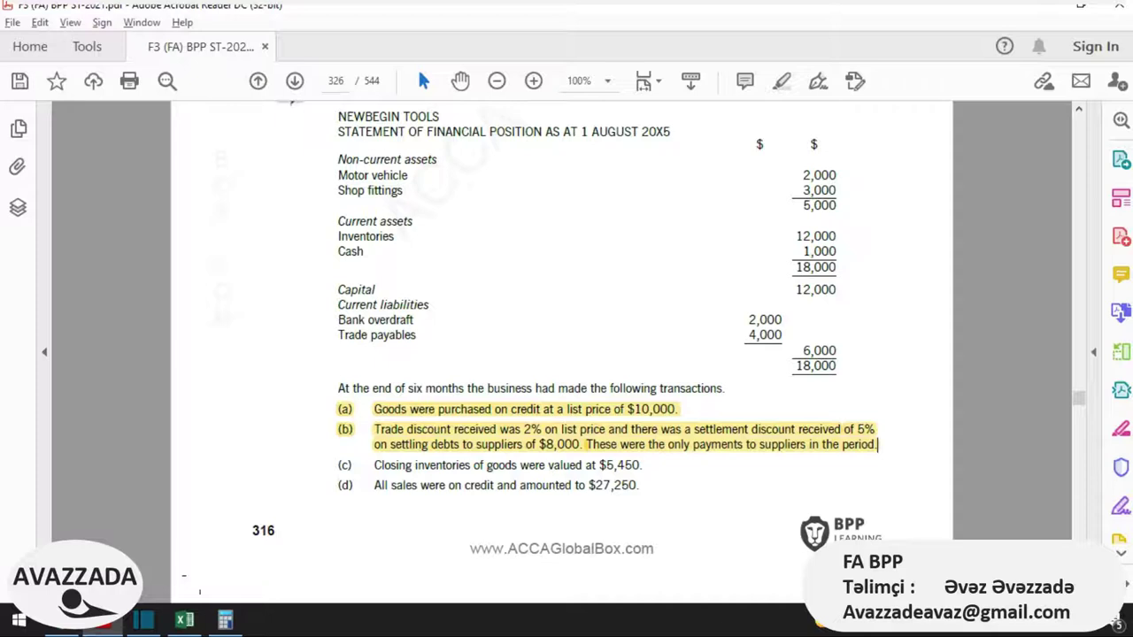
{"action": "key", "text": "alt+Tab"}
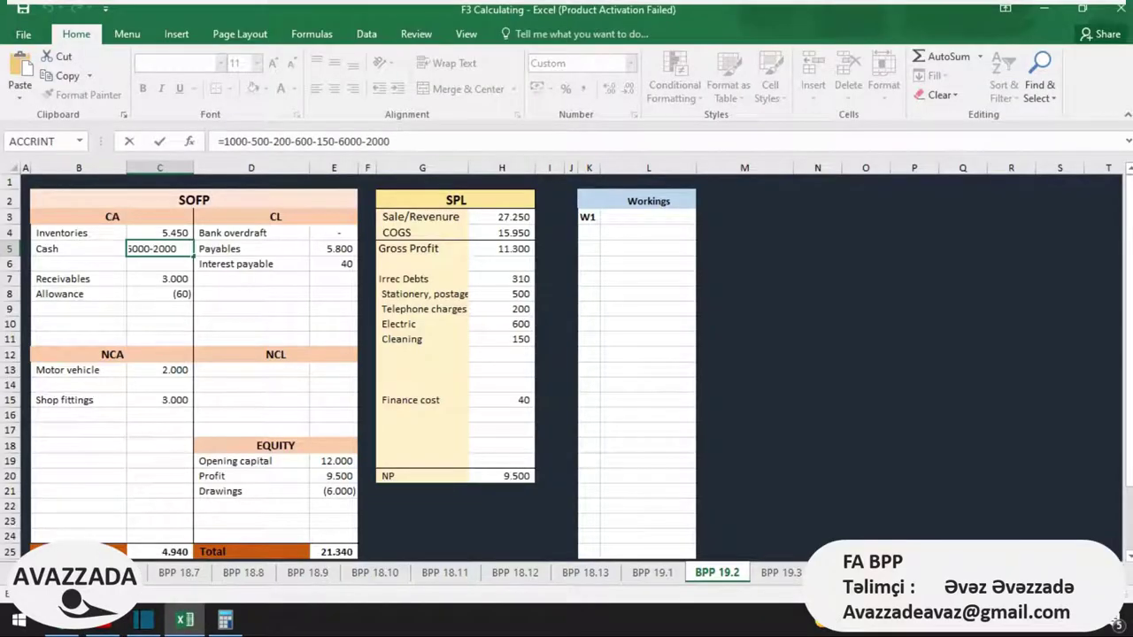
{"action": "type", "text": "77"}
{"action": "key", "text": "BackSpace"}
{"action": "type", "text": "600"}
{"action": "key", "text": "ctrl+Return"}
{"action": "key", "text": "ctrl+s"}
{"action": "key", "text": "Down"}
{"action": "key", "text": "Right"}
{"action": "key", "text": "Left"}
{"action": "key", "text": "Right"}
{"action": "key", "text": "Right"}
{"action": "key", "text": "Up"}
{"action": "key", "text": "Left"}
{"action": "key", "text": "Down"}
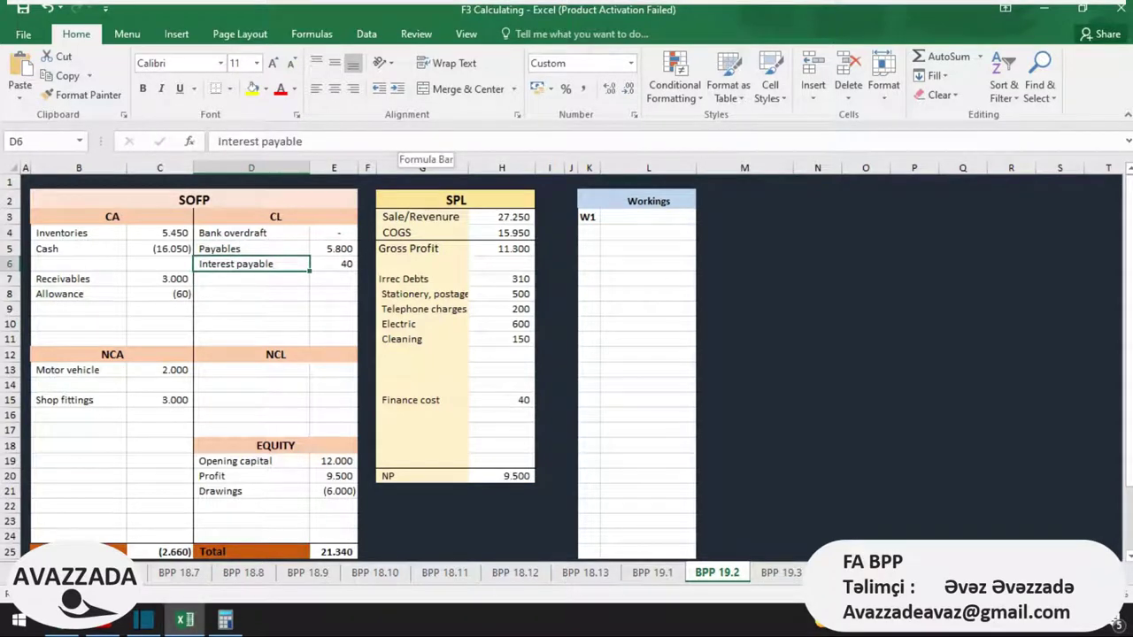
Step: In the PDF question, highlight the closing inventories text in item (c) and the credit sales text in item (d) in yellow
{"action": "key", "text": "alt+Tab"}
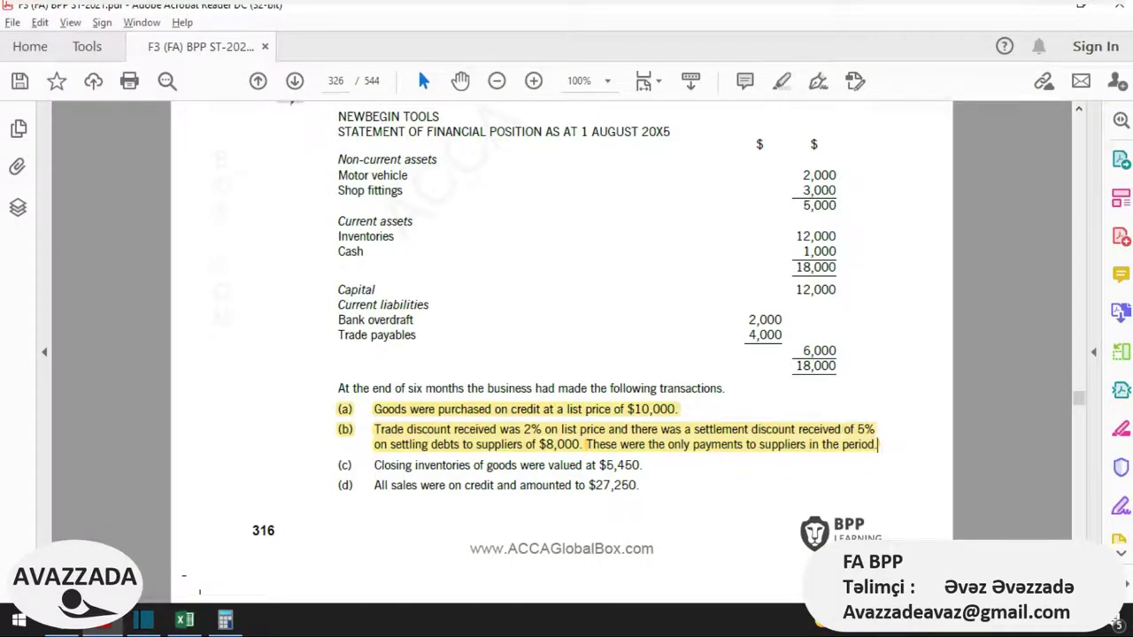
{"action": "left_click_drag", "start_coordinate": [643, 465], "coordinate": [373, 465]}
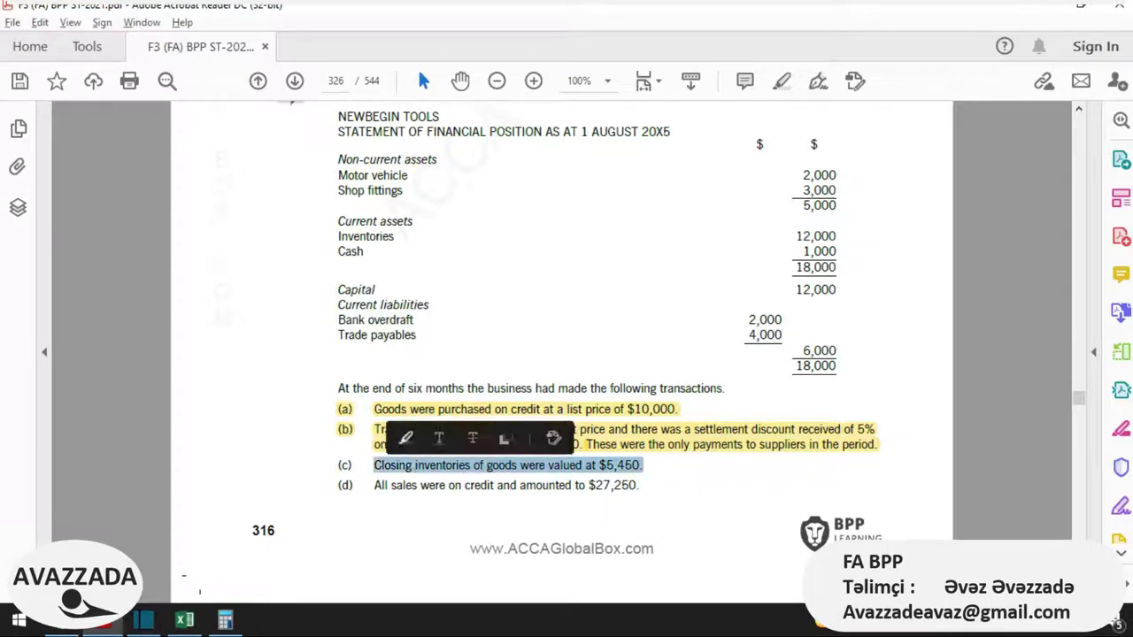
{"action": "left_click", "coordinate": [406, 437]}
{"action": "left_click_drag", "start_coordinate": [640, 485], "coordinate": [374, 485]}
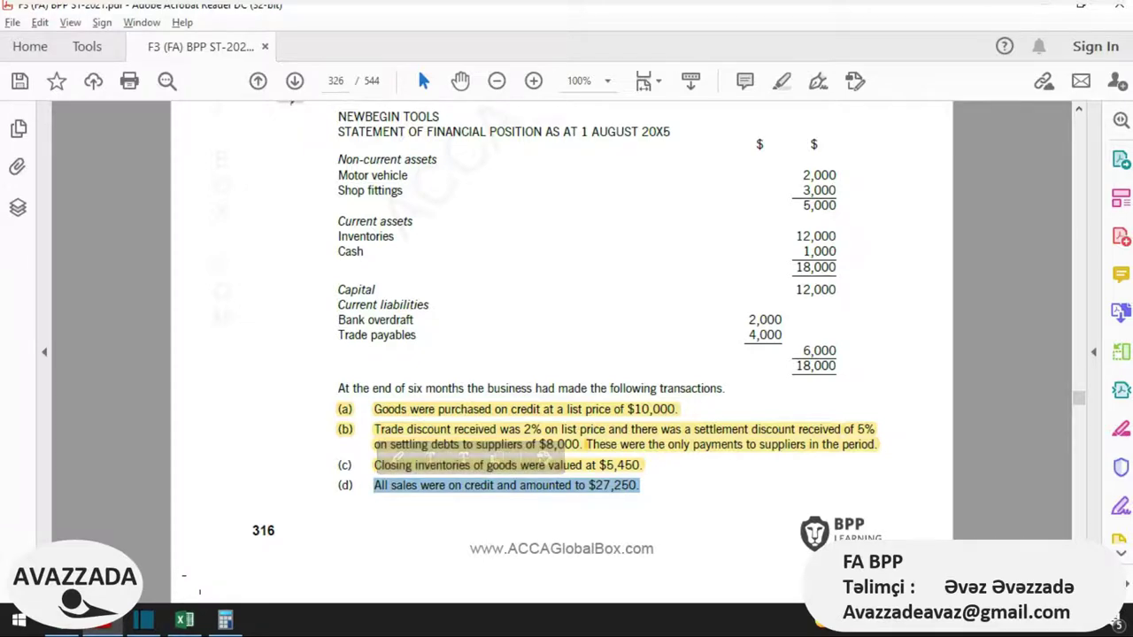
{"action": "left_click", "coordinate": [782, 81]}
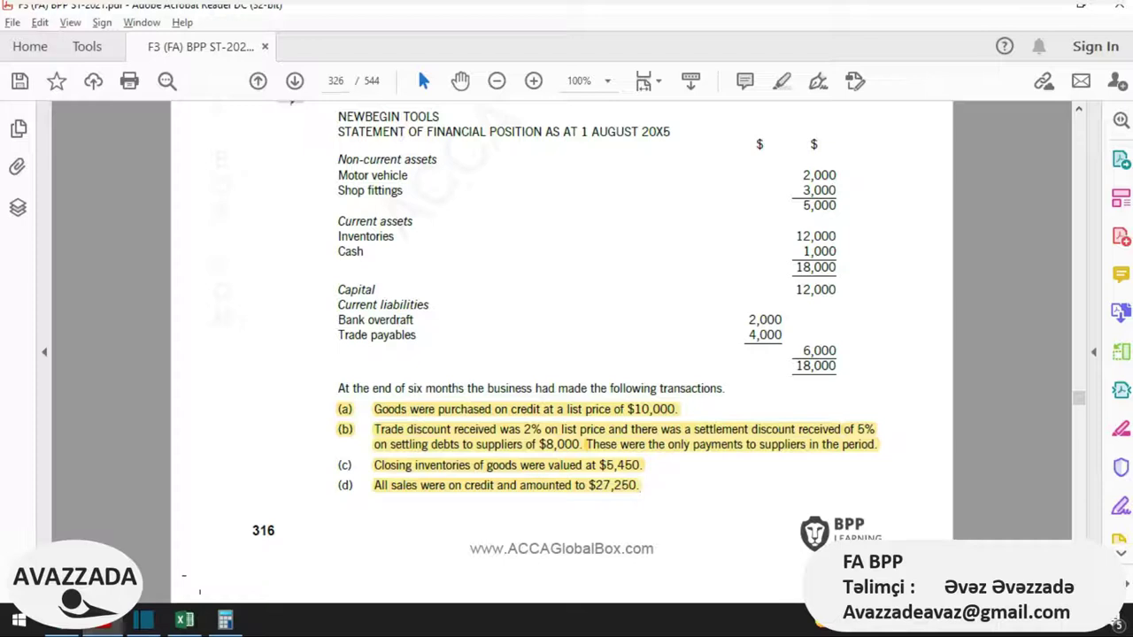
Step: In the Excel workbook, title working W1 Receivables in L3 and enter an opening balance of 0 below it
{"action": "key", "text": "alt+Tab"}
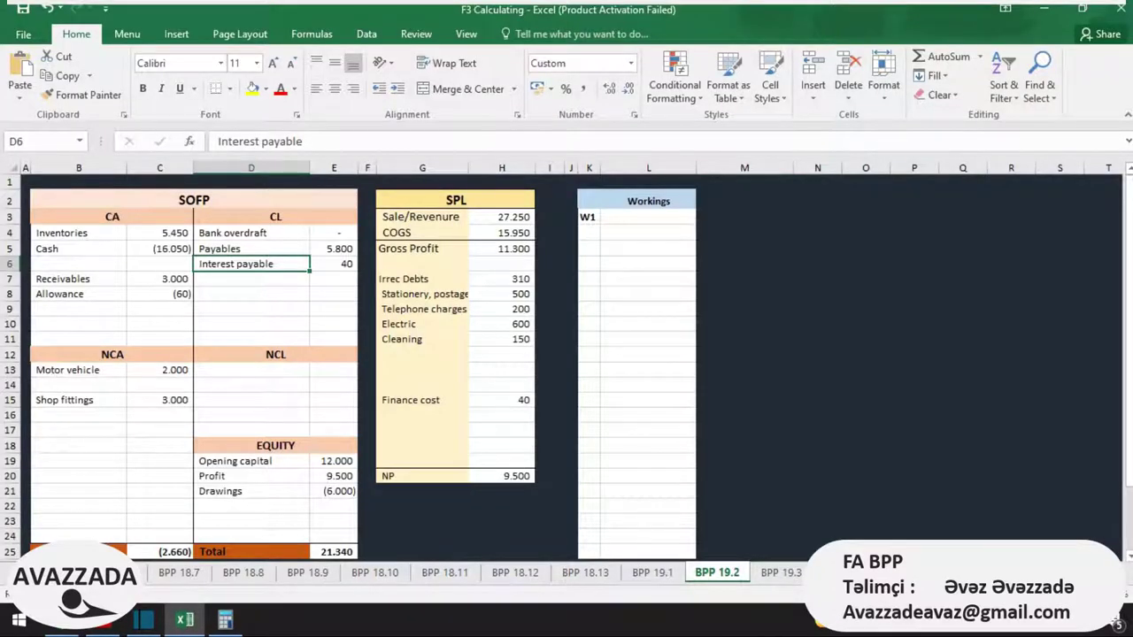
{"action": "left_click", "coordinate": [648, 217]}
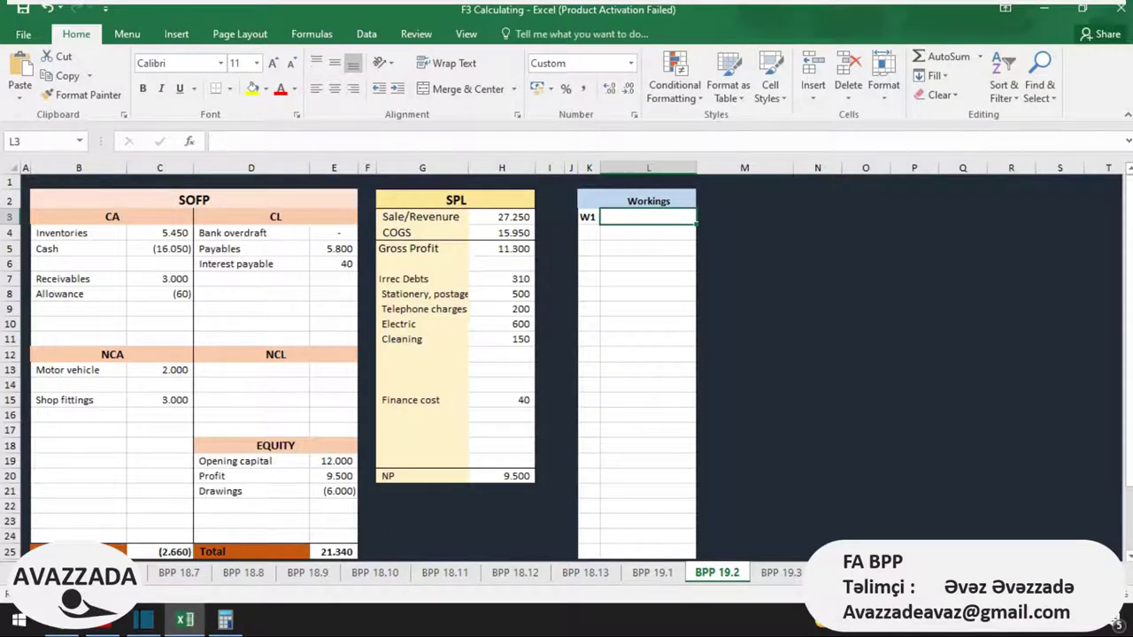
{"action": "type", "text": "Receiva"}
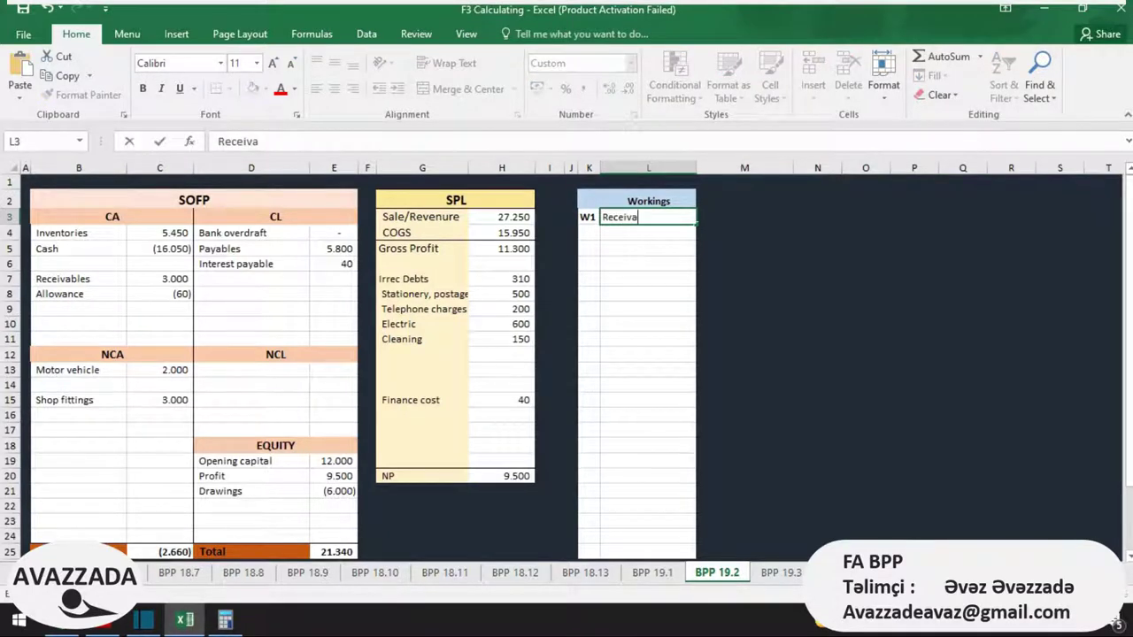
{"action": "type", "text": "bles"}
{"action": "key", "text": "Return"}
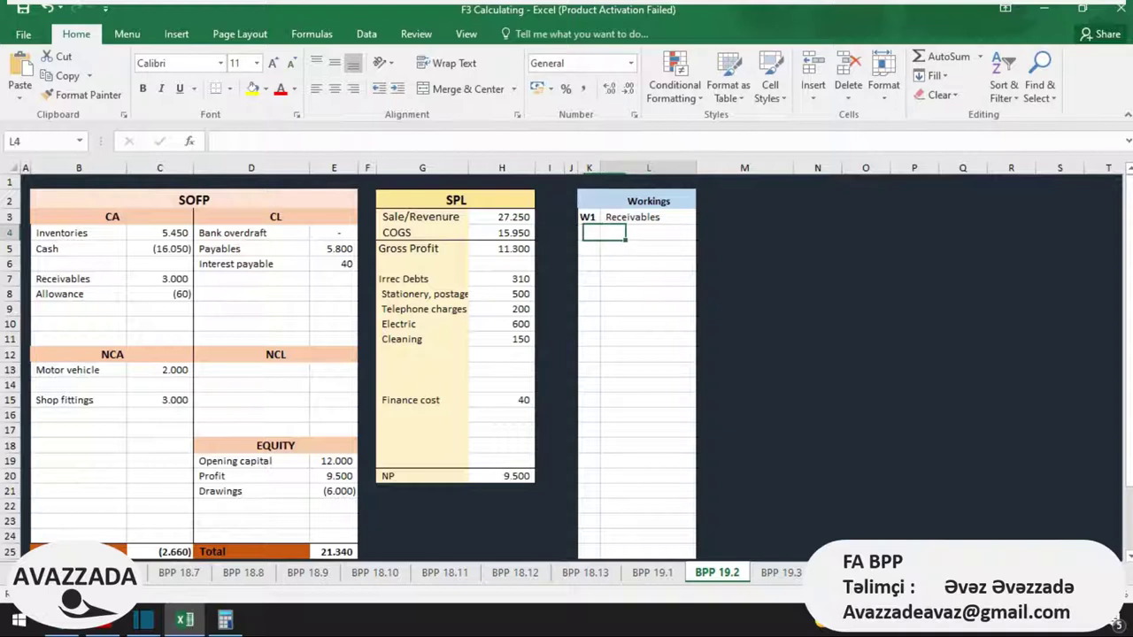
{"action": "type", "text": "0"}
{"action": "key", "text": "Return"}
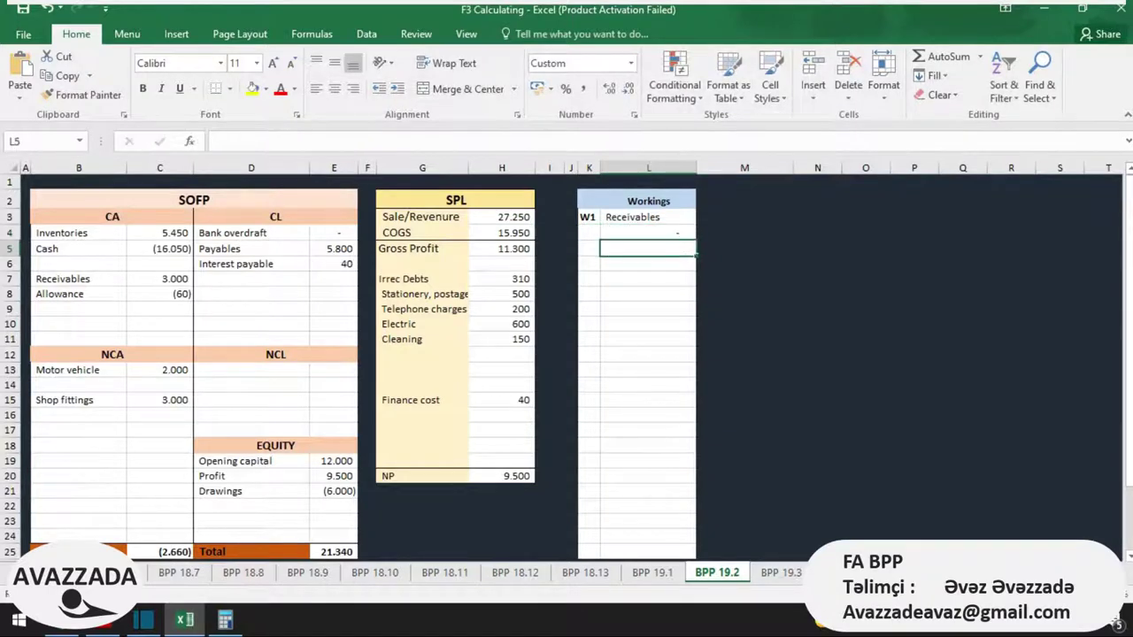
Step: Check the credit sales against the SPL revenue and item (d), and enter 27500 in L5 of the Receivables working
{"action": "key", "text": "Left"}
{"action": "key", "text": "Left"}
{"action": "key", "text": "Up"}
{"action": "key", "text": "Up"}
{"action": "key", "text": "Left"}
{"action": "key", "text": "Left"}
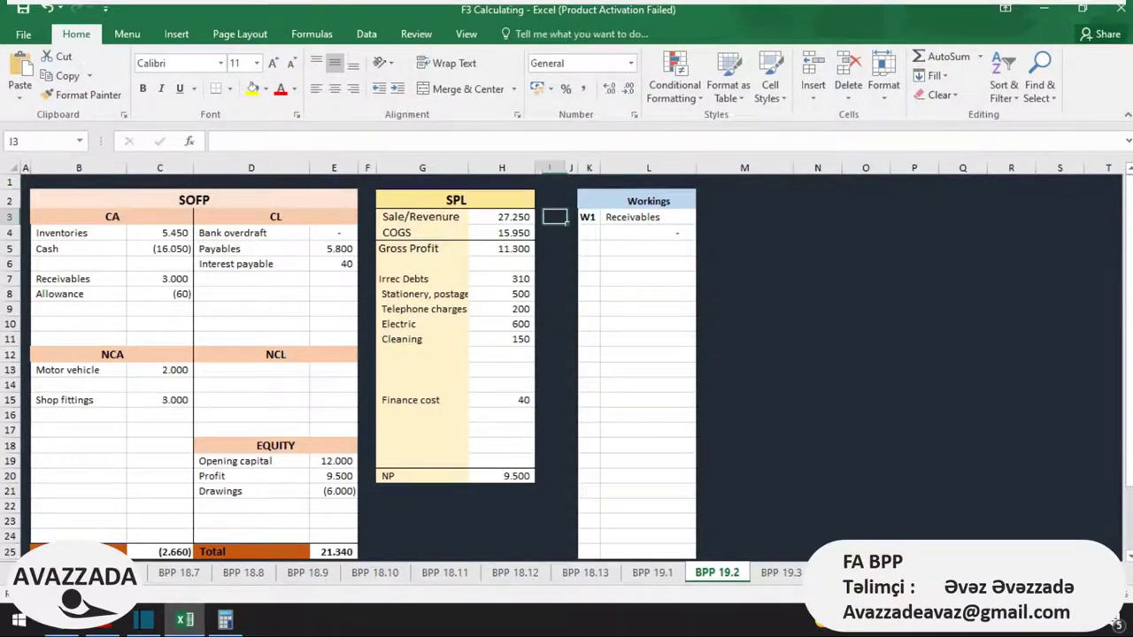
{"action": "key", "text": "Right"}
{"action": "key", "text": "alt+Tab"}
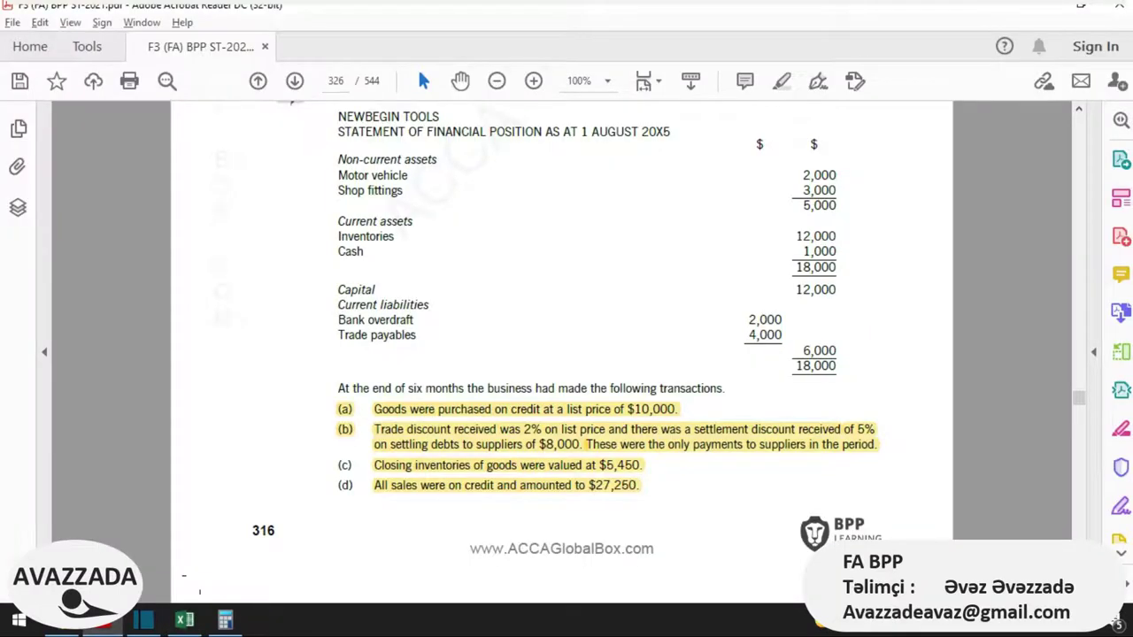
{"action": "key", "text": "alt+Tab"}
{"action": "key", "text": "Left"}
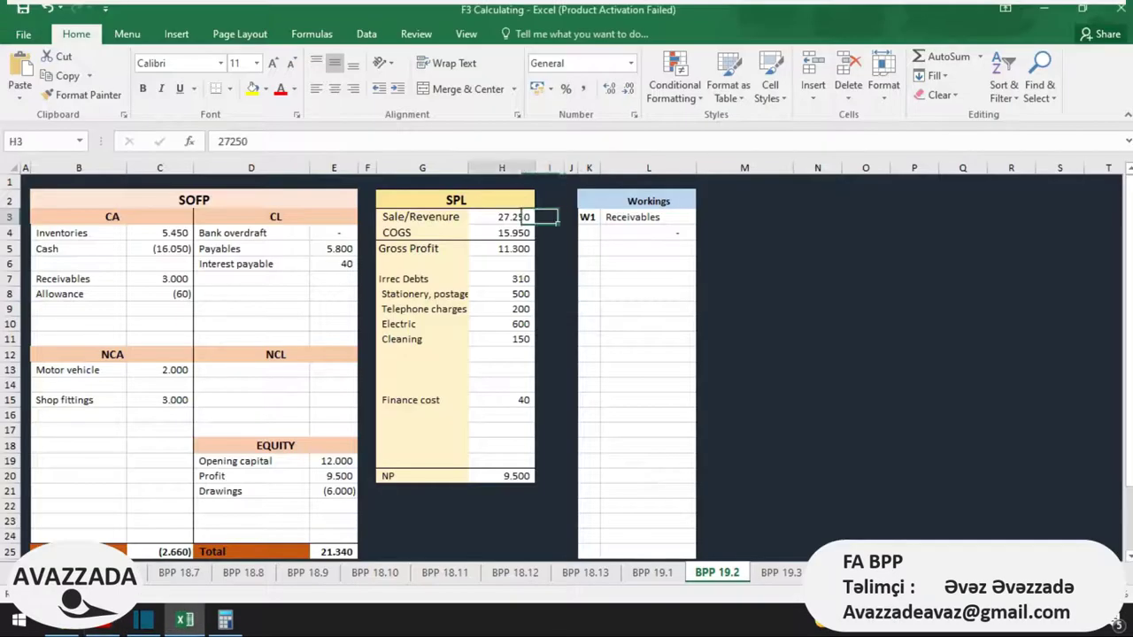
{"action": "key", "text": "Right"}
{"action": "key", "text": "Right"}
{"action": "key", "text": "Down"}
{"action": "key", "text": "Right"}
{"action": "key", "text": "Right"}
{"action": "key", "text": "Down"}
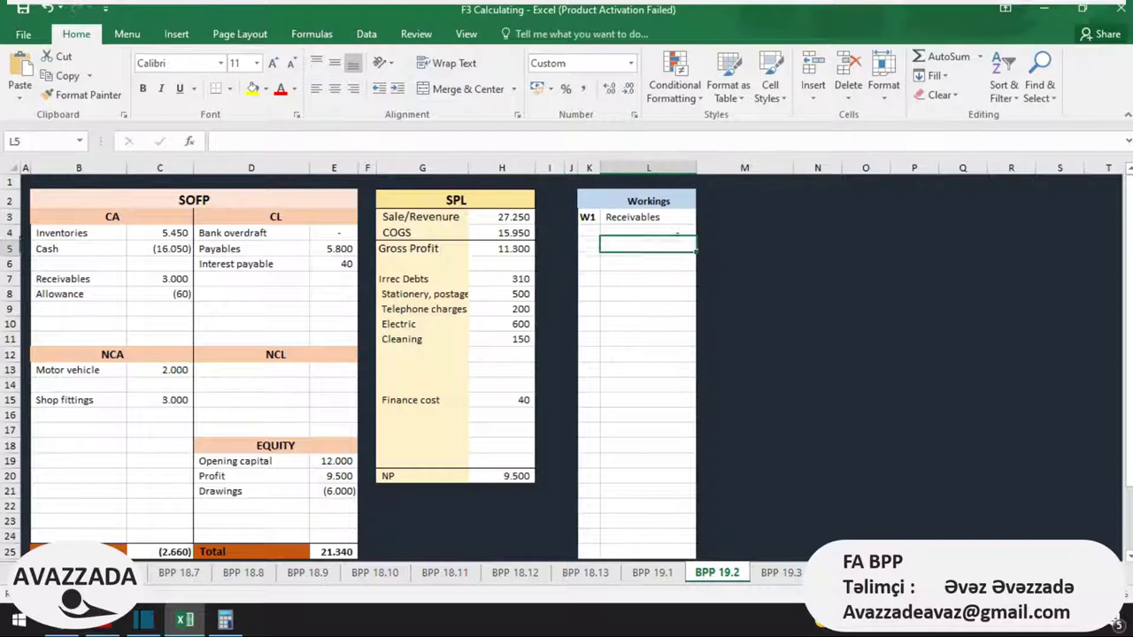
{"action": "type", "text": "27500"}
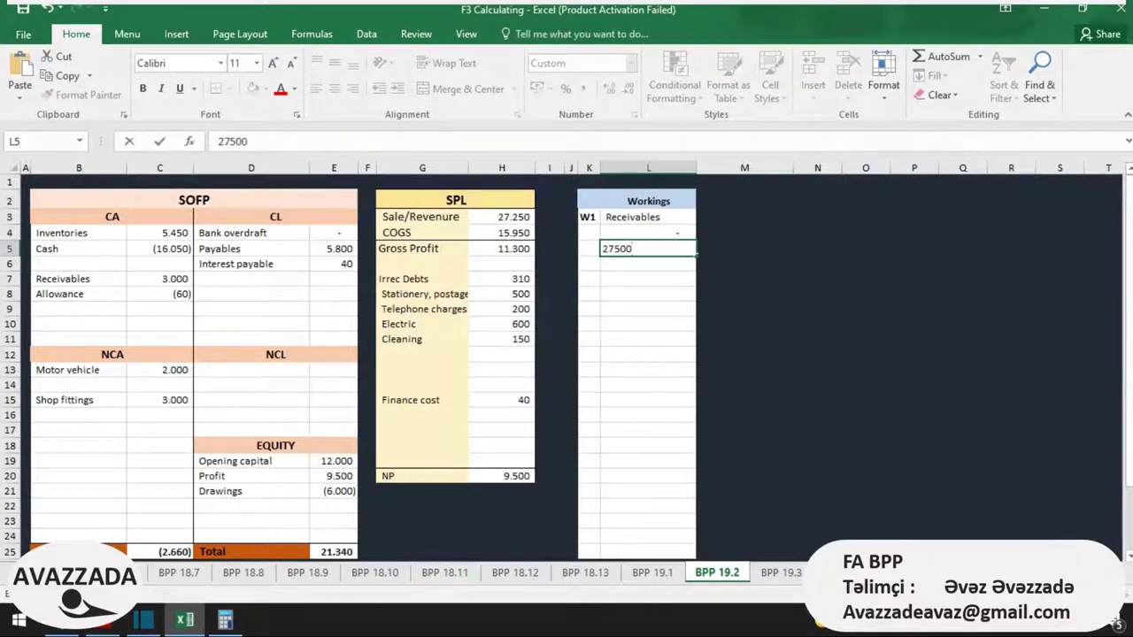
{"action": "key", "text": "Return"}
Step: Look up the outstanding receivables in item (e) of the PDF and enter 3250 in L6 of the Receivables working
{"action": "key", "text": "alt+Tab"}
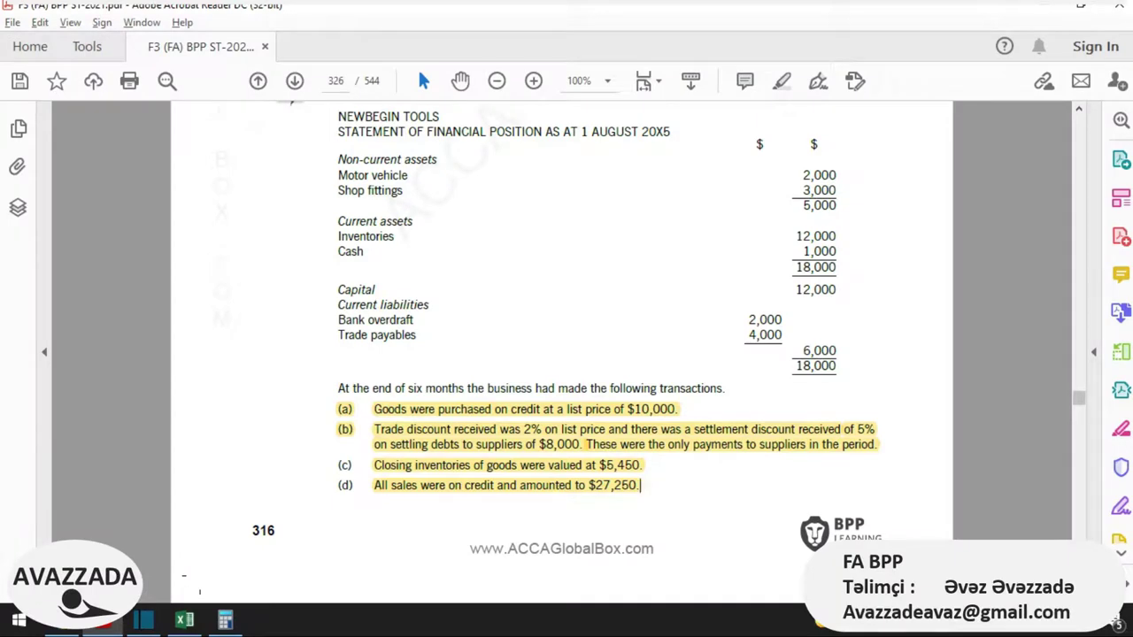
{"action": "scroll", "coordinate": [641, 485], "scroll_direction": "down", "scroll_amount": 2}
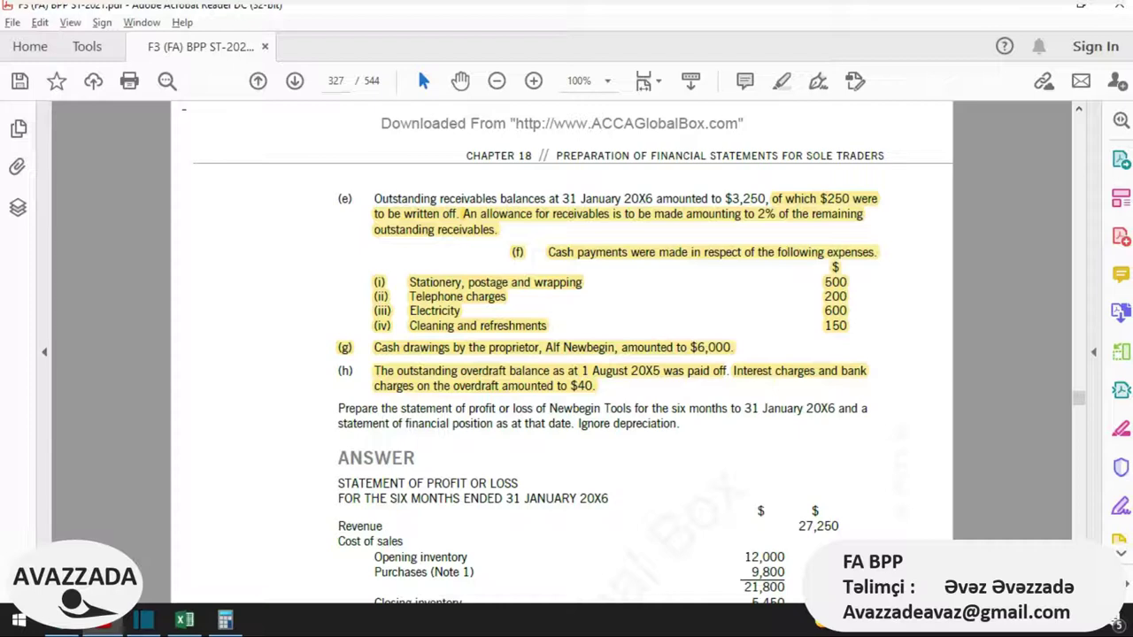
{"action": "key", "text": "alt+Tab"}
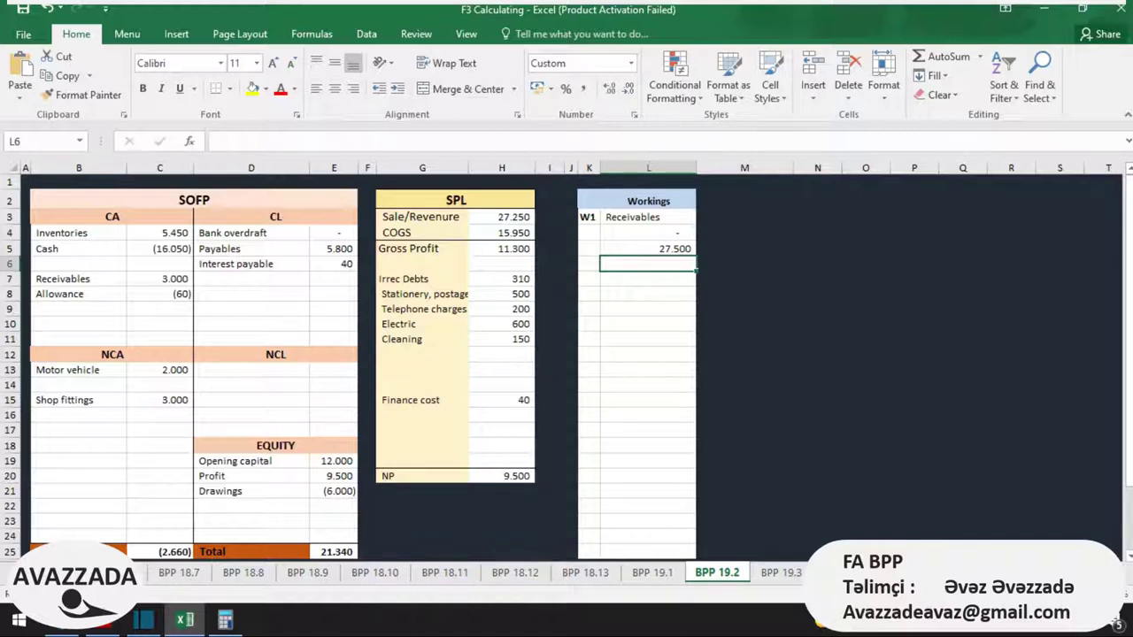
{"action": "type", "text": "3250"}
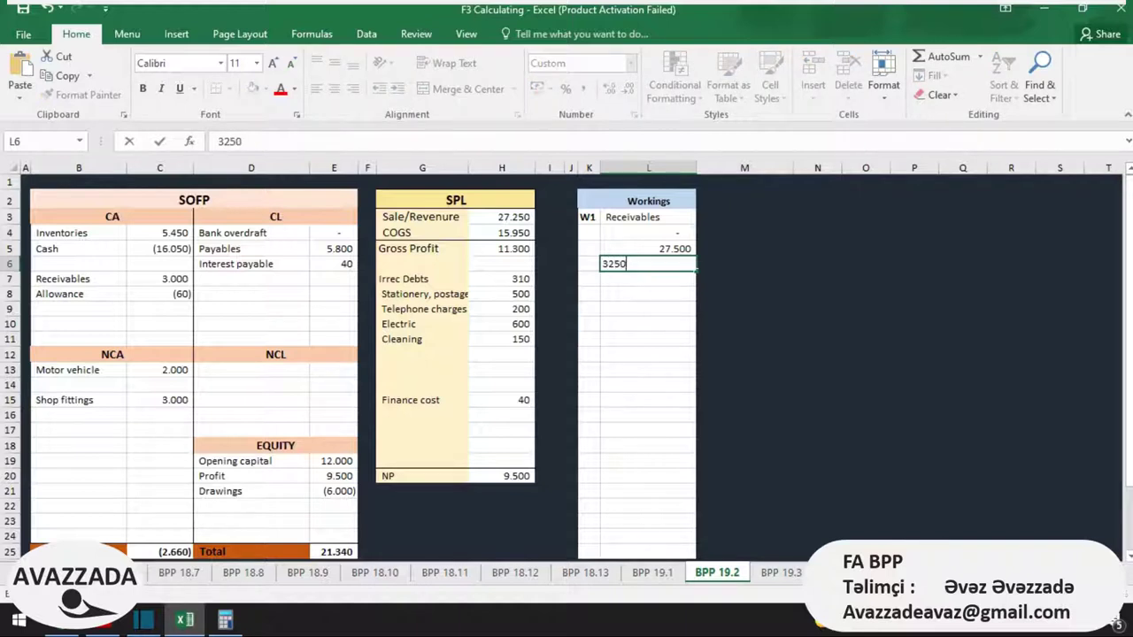
{"action": "key", "text": "Return"}
{"action": "left_click", "coordinate": [648, 263]}
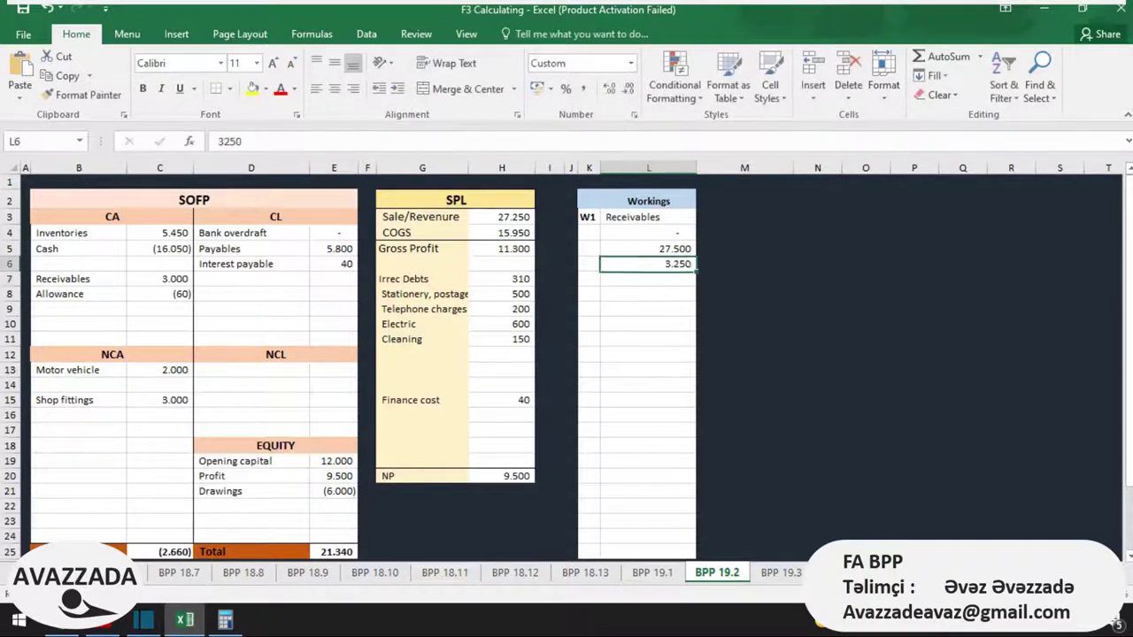
Step: Calculate the cash received from customers in L7 by subtracting the outstanding receivables in L6 from the credit sales in L5
{"action": "left_click", "coordinate": [648, 278]}
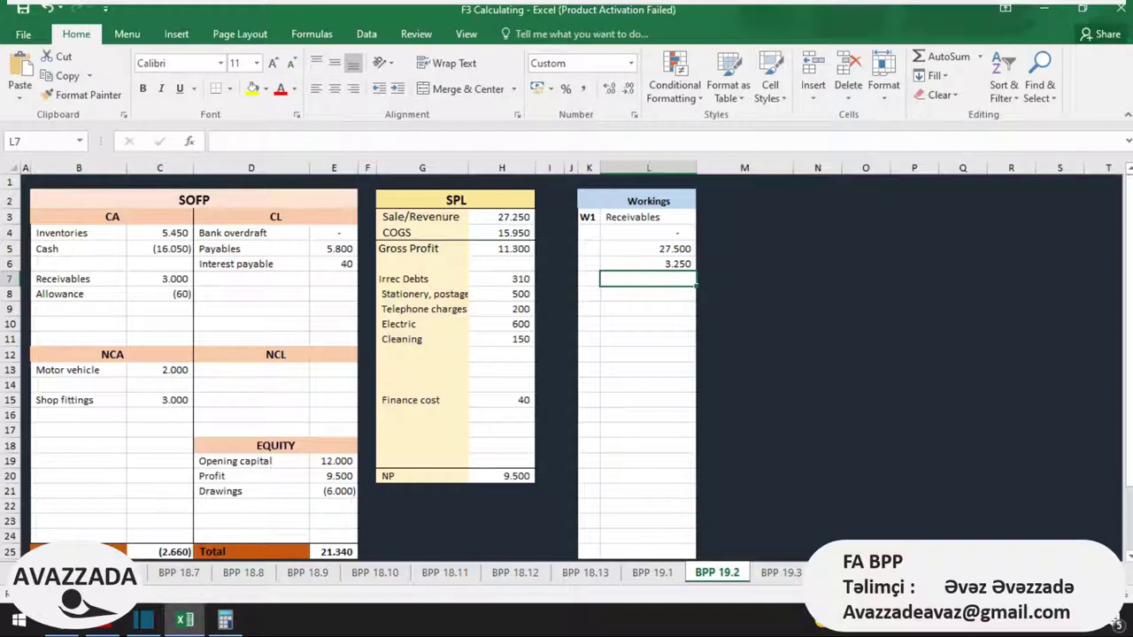
{"action": "type", "text": "="}
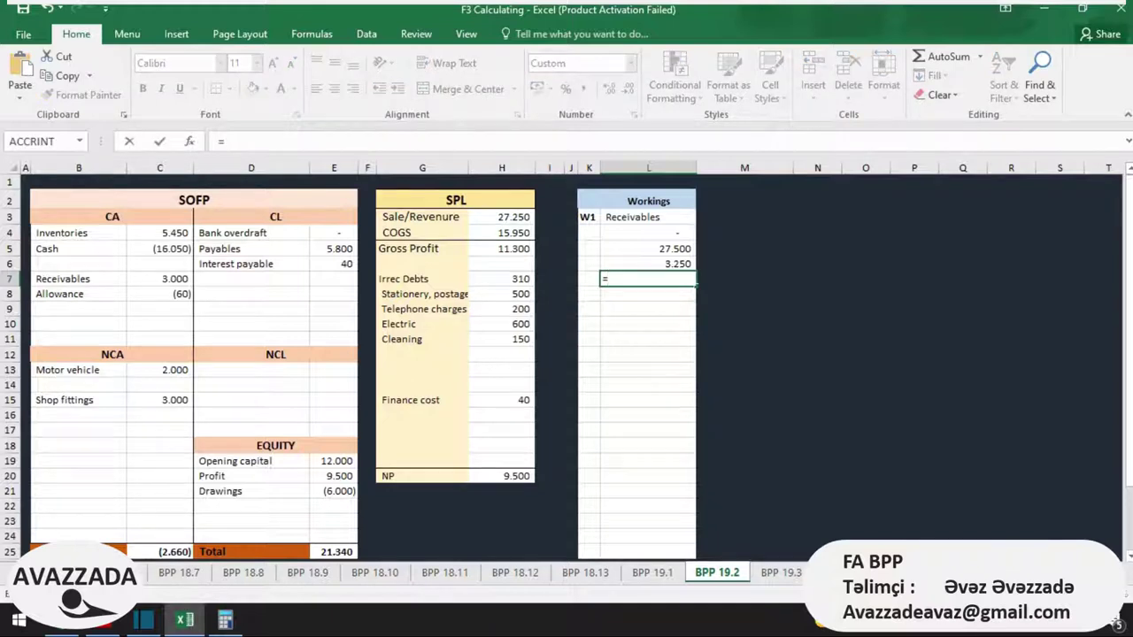
{"action": "key", "text": "Up"}
{"action": "key", "text": "Up"}
{"action": "type", "text": "-"}
{"action": "key", "text": "Down"}
{"action": "key", "text": "Up"}
{"action": "key", "text": "Up"}
{"action": "key", "text": "Return"}
Step: Add the cash received from customers, 24250, to the Cash formula in C5 of the SOFP
{"action": "key", "text": "Down"}
{"action": "key", "text": "Up"}
{"action": "key", "text": "Up"}
{"action": "key", "text": "Left"}
{"action": "key", "text": "Left"}
{"action": "key", "text": "Left"}
{"action": "key", "text": "Left"}
{"action": "key", "text": "Left"}
{"action": "key", "text": "Left"}
{"action": "key", "text": "Left"}
{"action": "key", "text": "Left"}
{"action": "key", "text": "Left"}
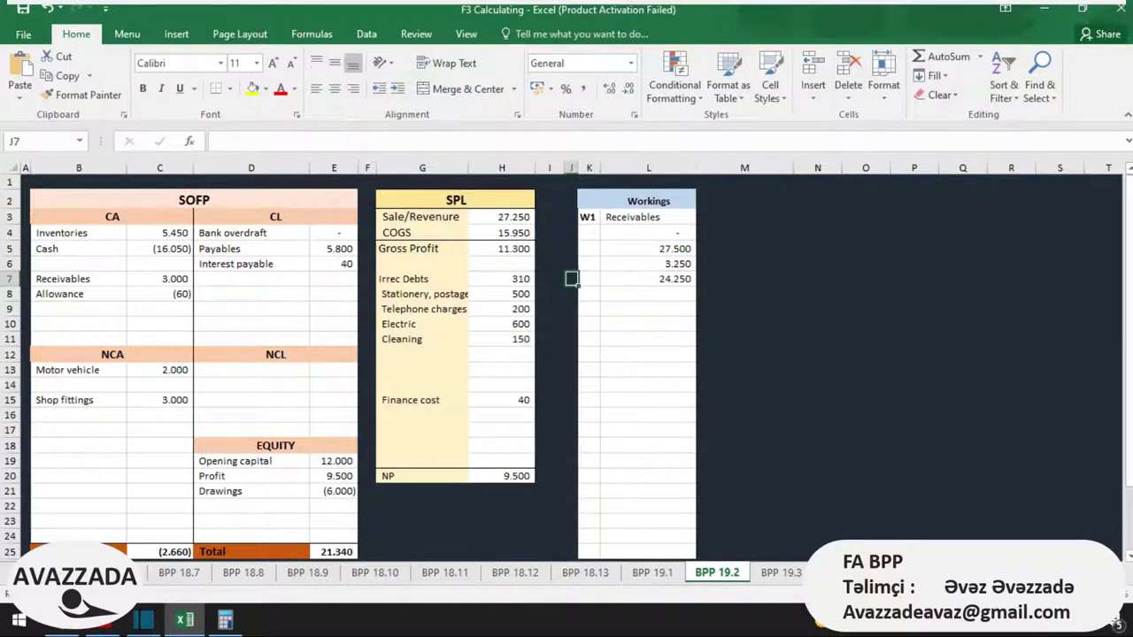
{"action": "key", "text": "Up"}
{"action": "key", "text": "Up"}
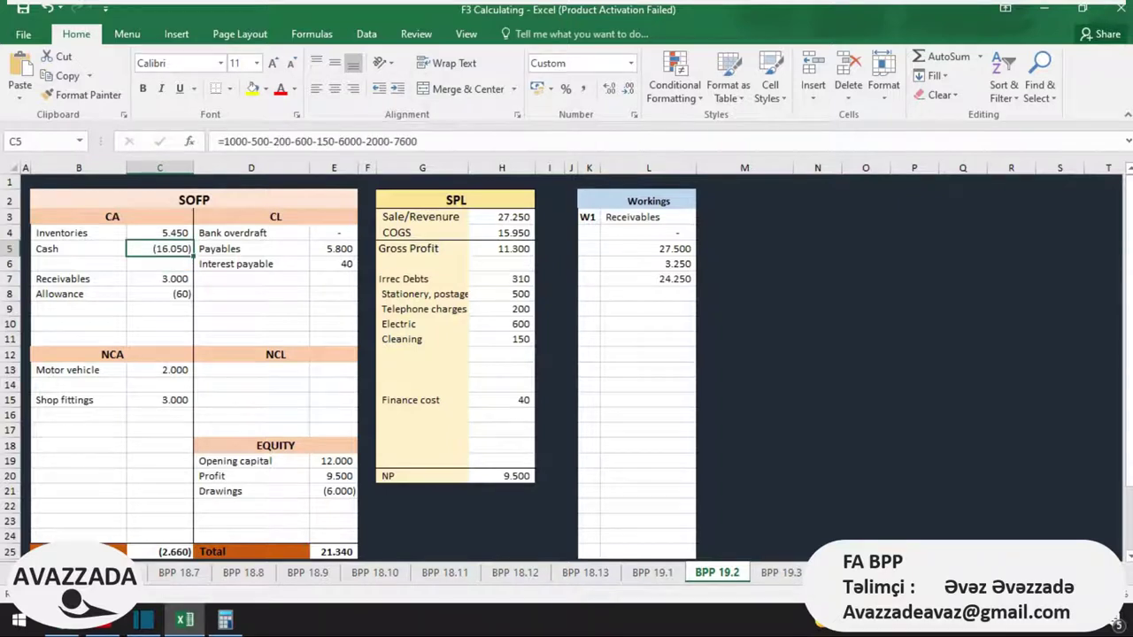
{"action": "key", "text": "F2"}
{"action": "type", "text": "+24250"}
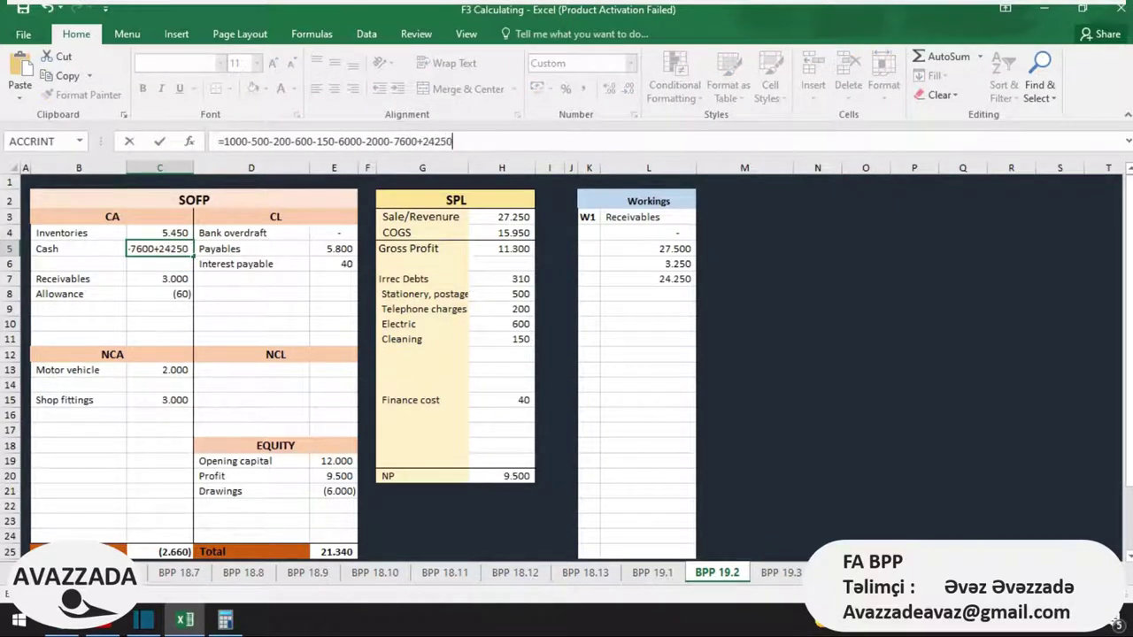
{"action": "key", "text": "Return"}
Step: Compare the SOFP totals and inspect the cash received calculation in L7 of the Receivables working
{"action": "key", "text": "Down"}
{"action": "key", "text": "Down"}
{"action": "key", "text": "Right"}
{"action": "key", "text": "Right"}
{"action": "key", "text": "Right"}
{"action": "key", "text": "Right"}
{"action": "key", "text": "Right"}
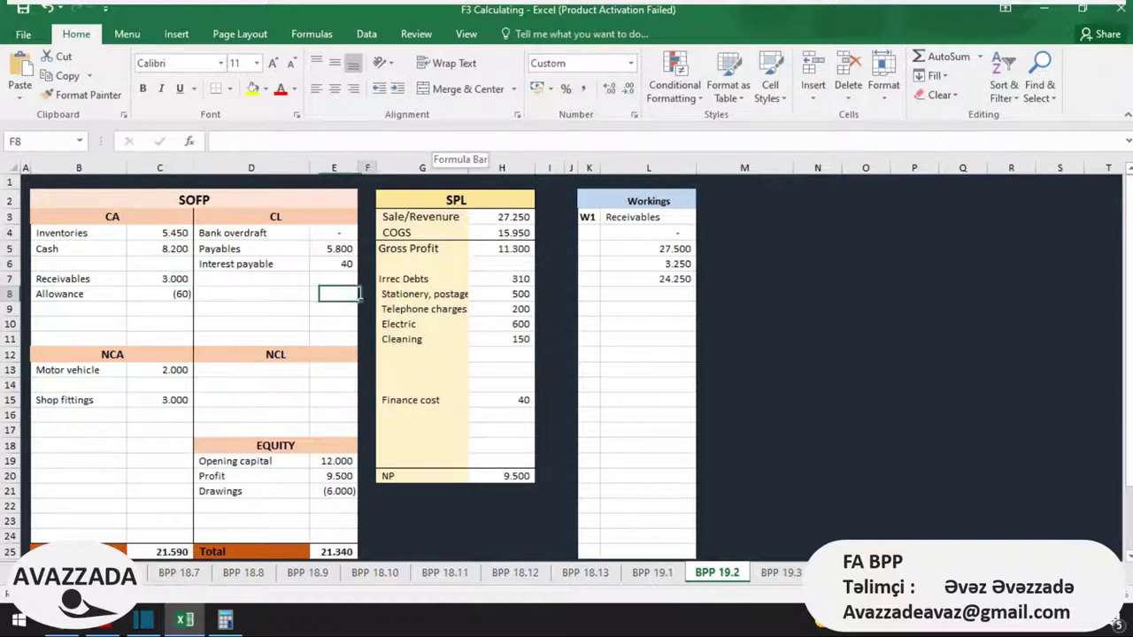
{"action": "key", "text": "Down"}
{"action": "key", "text": "Right"}
{"action": "key", "text": "Right"}
{"action": "key", "text": "Right"}
{"action": "key", "text": "Right"}
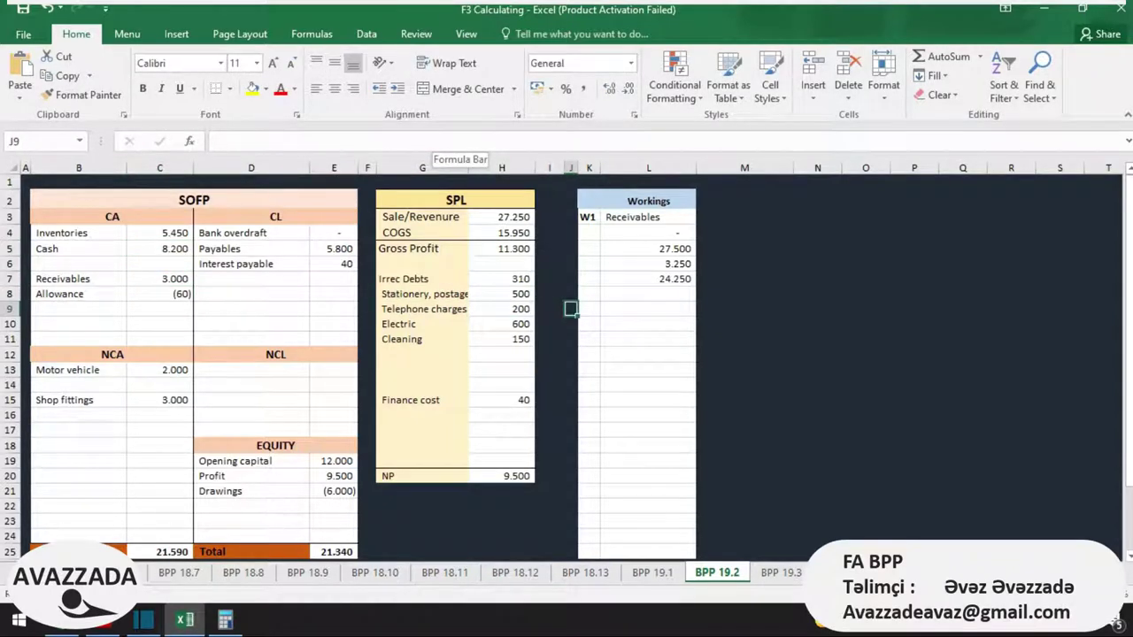
{"action": "key", "text": "Up"}
{"action": "key", "text": "Up"}
{"action": "key", "text": "Down"}
{"action": "key", "text": "Down"}
{"action": "key", "text": "Up"}
{"action": "key", "text": "Up"}
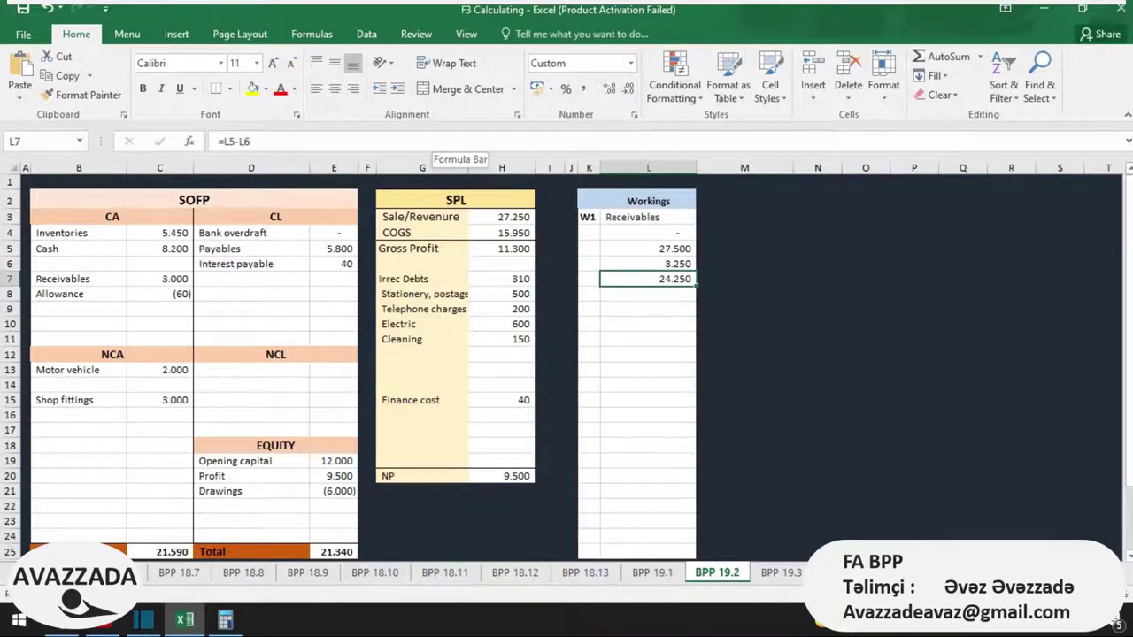
Step: Switch to the PDF and highlight the outstanding receivables balance sentence in item (e)
{"action": "key", "text": "alt+Tab"}
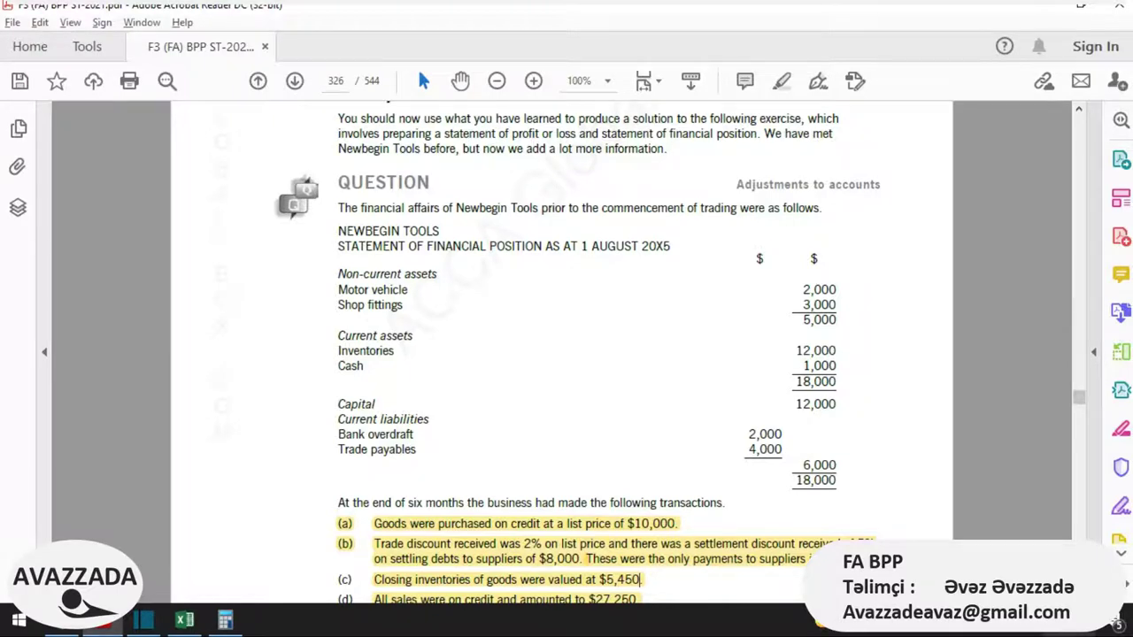
{"action": "scroll", "coordinate": [561, 354], "scroll_direction": "down", "scroll_amount": 3}
{"action": "scroll", "coordinate": [561, 353], "scroll_direction": "down", "scroll_amount": 5}
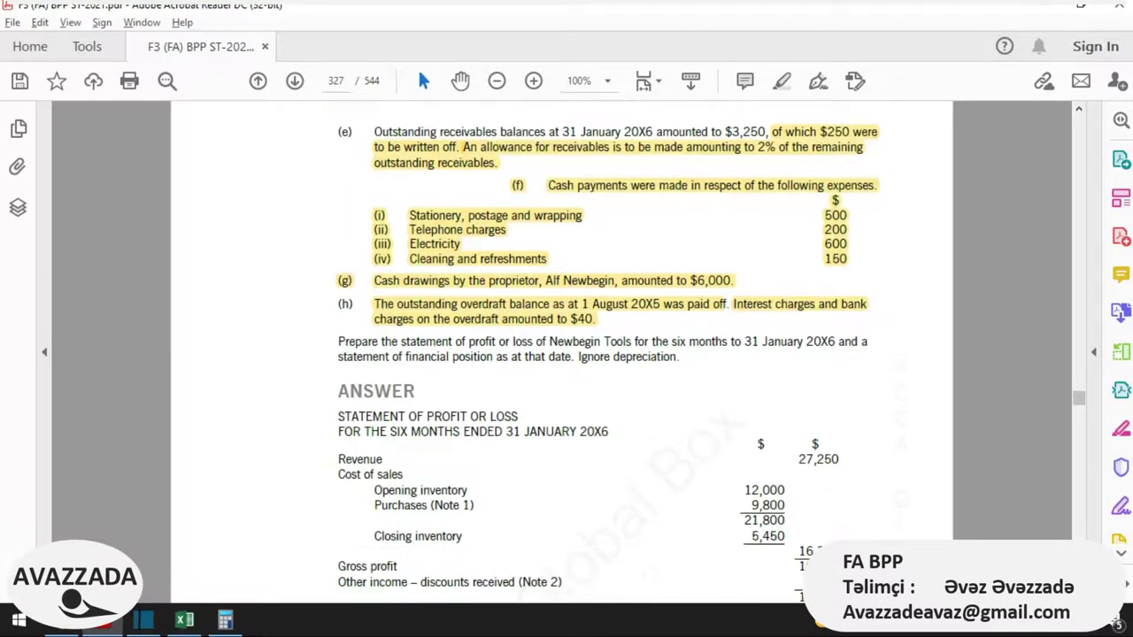
{"action": "left_click_drag", "start_coordinate": [375, 133], "coordinate": [769, 133]}
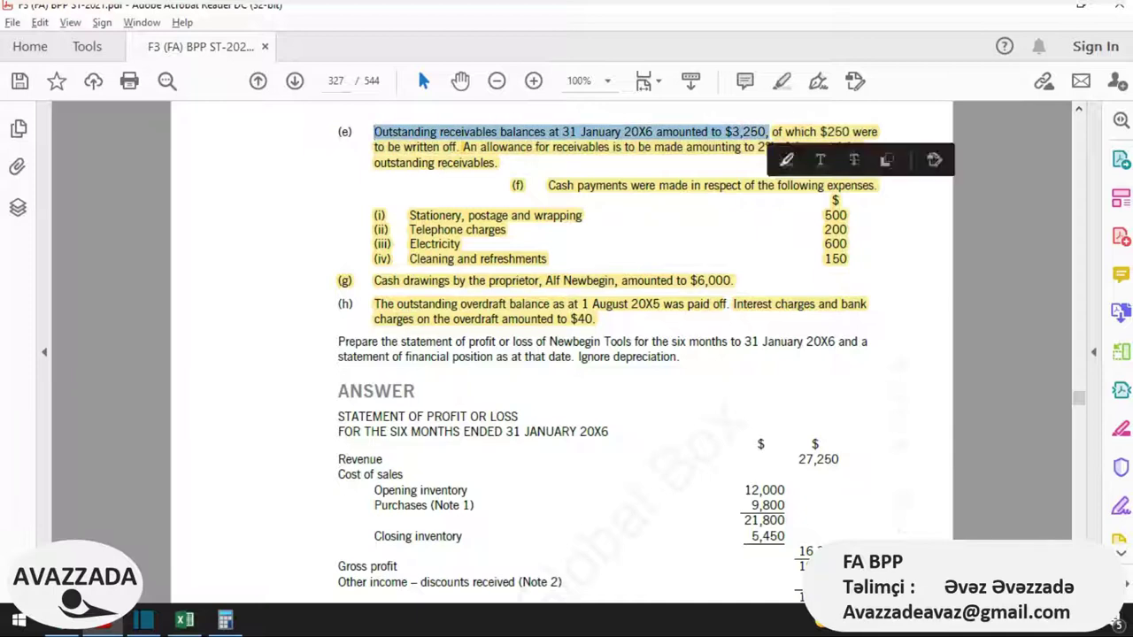
{"action": "left_click", "coordinate": [769, 133]}
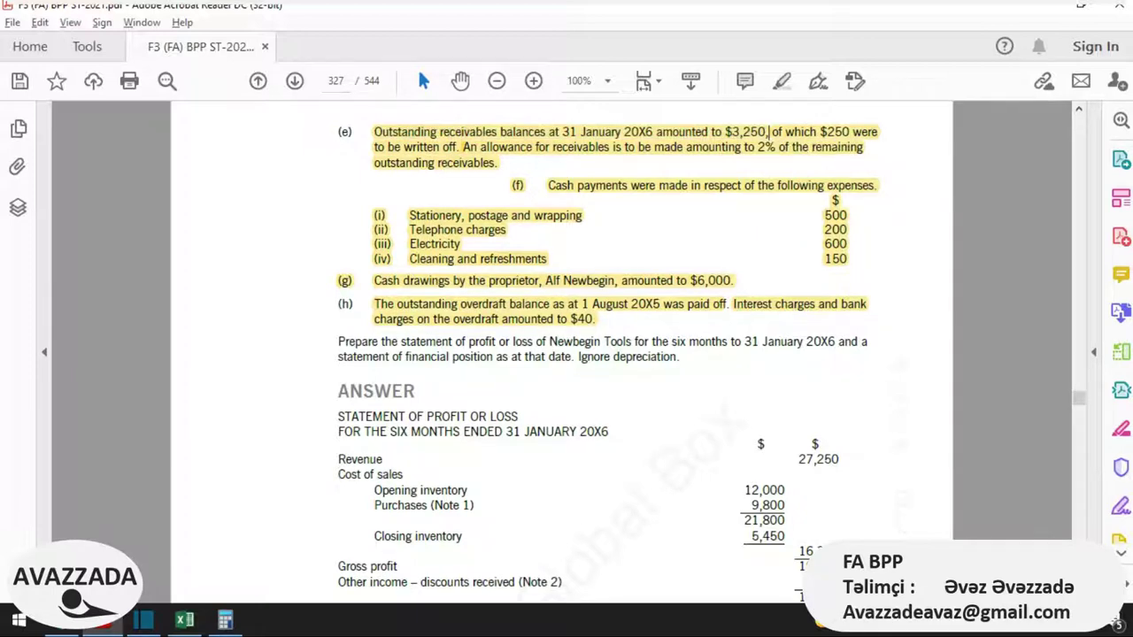
Step: Recheck the credit sales in item (d) of the PDF and correct L5 of the Excel Receivables working to 27250
{"action": "scroll", "coordinate": [769, 133], "scroll_direction": "up", "scroll_amount": 8}
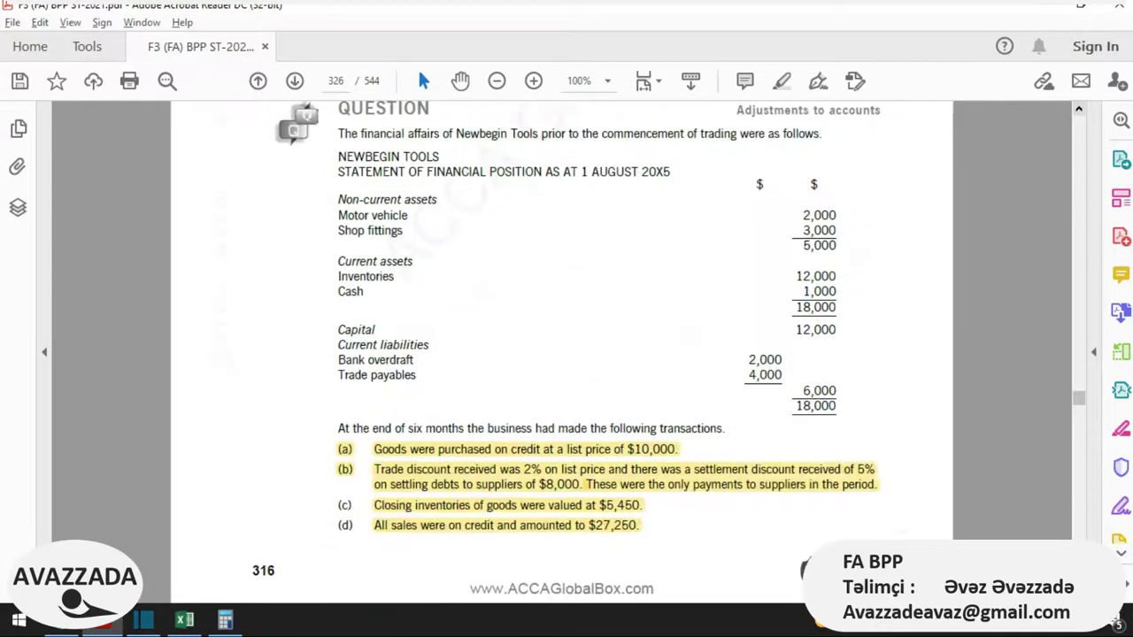
{"action": "scroll", "coordinate": [640, 350], "scroll_direction": "up", "scroll_amount": 1}
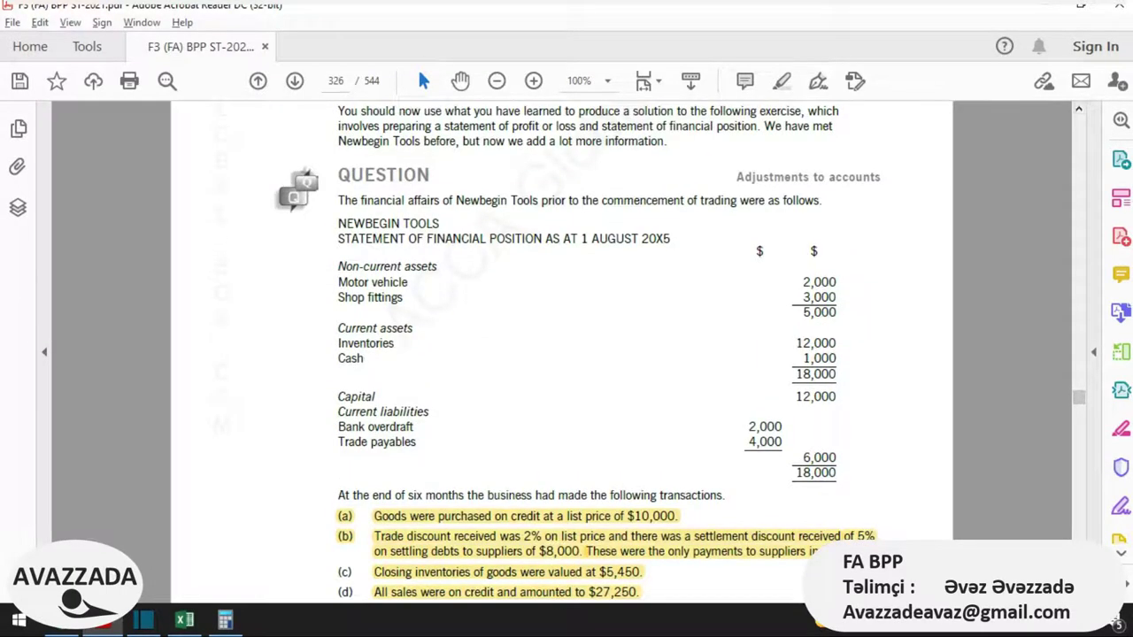
{"action": "scroll", "coordinate": [578, 349], "scroll_direction": "down", "scroll_amount": 2}
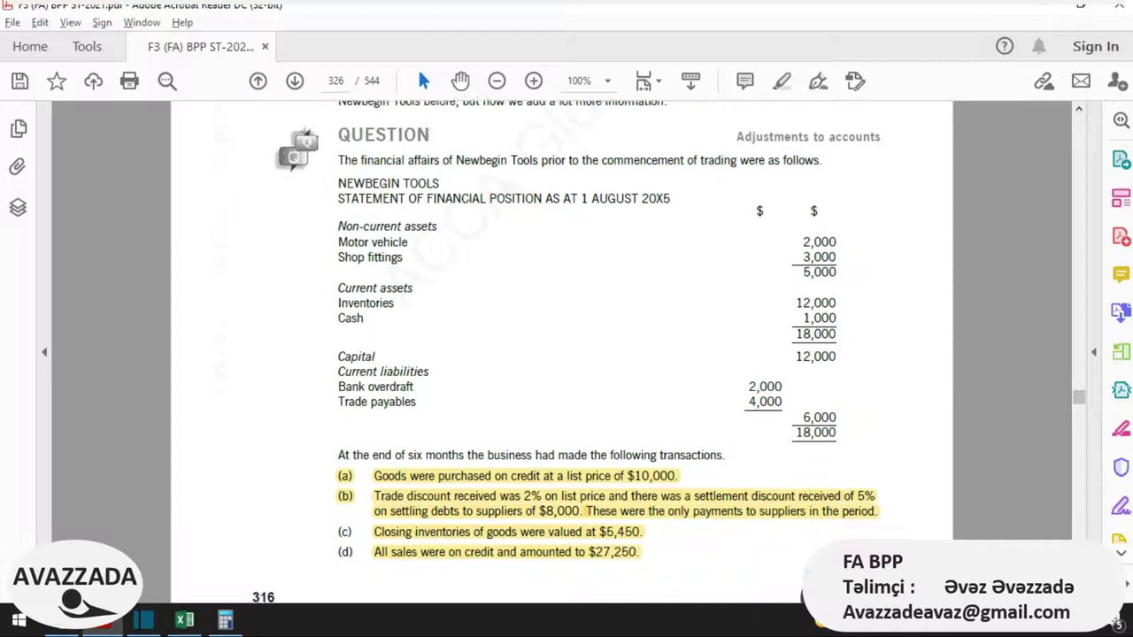
{"action": "scroll", "coordinate": [567, 352], "scroll_direction": "down", "scroll_amount": 1}
{"action": "scroll", "coordinate": [566, 351], "scroll_direction": "down", "scroll_amount": 2}
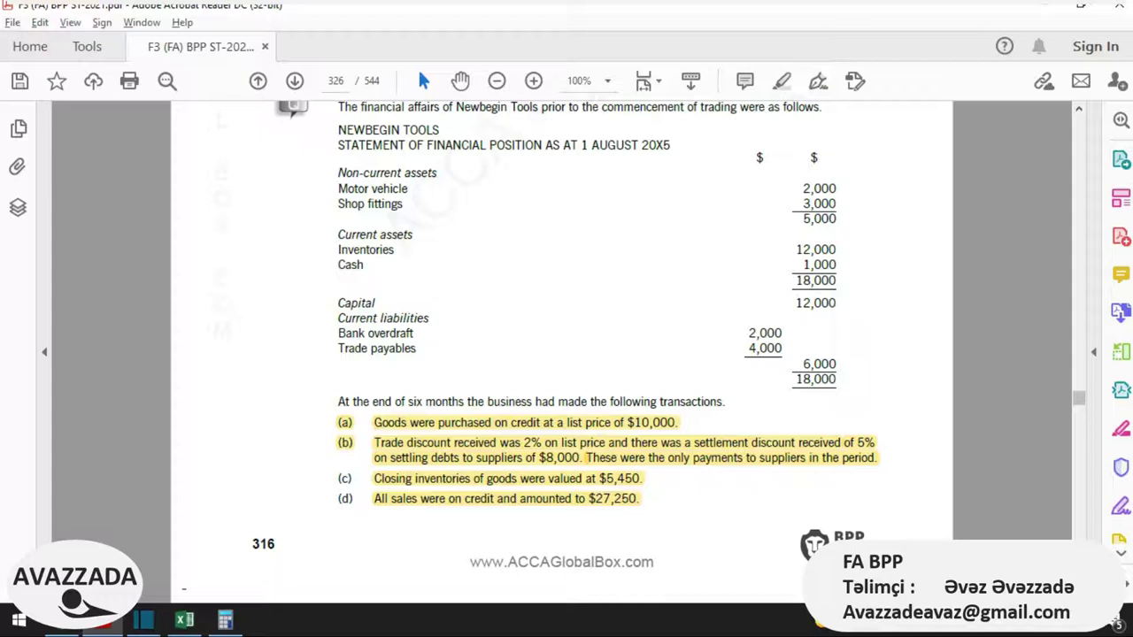
{"action": "key", "text": "alt+Tab"}
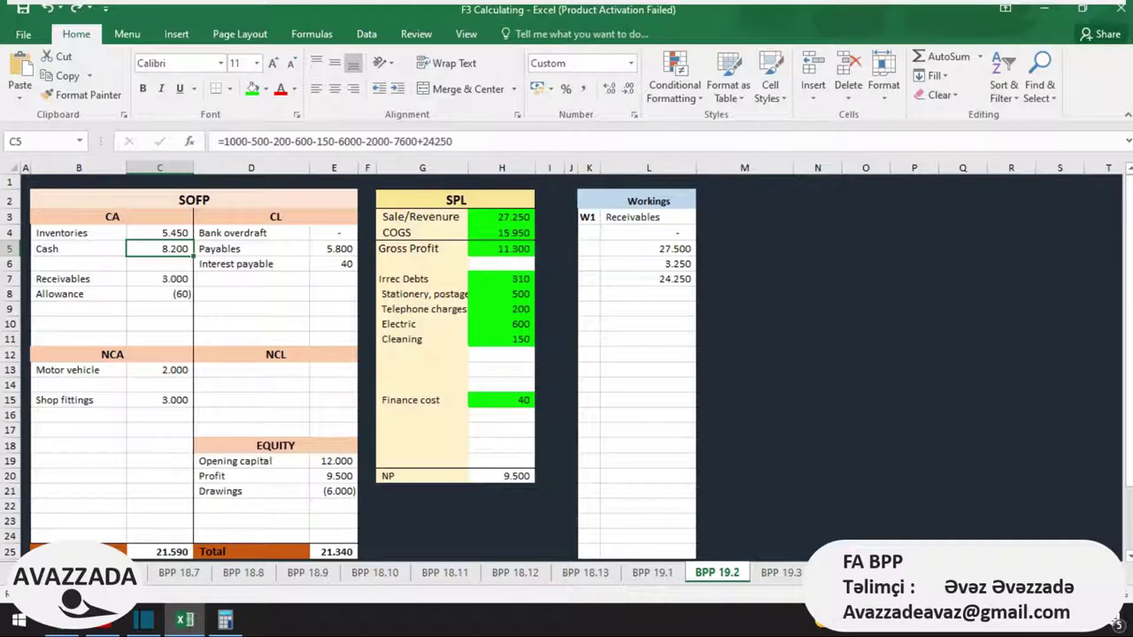
{"action": "left_click", "coordinate": [500, 217]}
{"action": "left_click", "coordinate": [648, 248]}
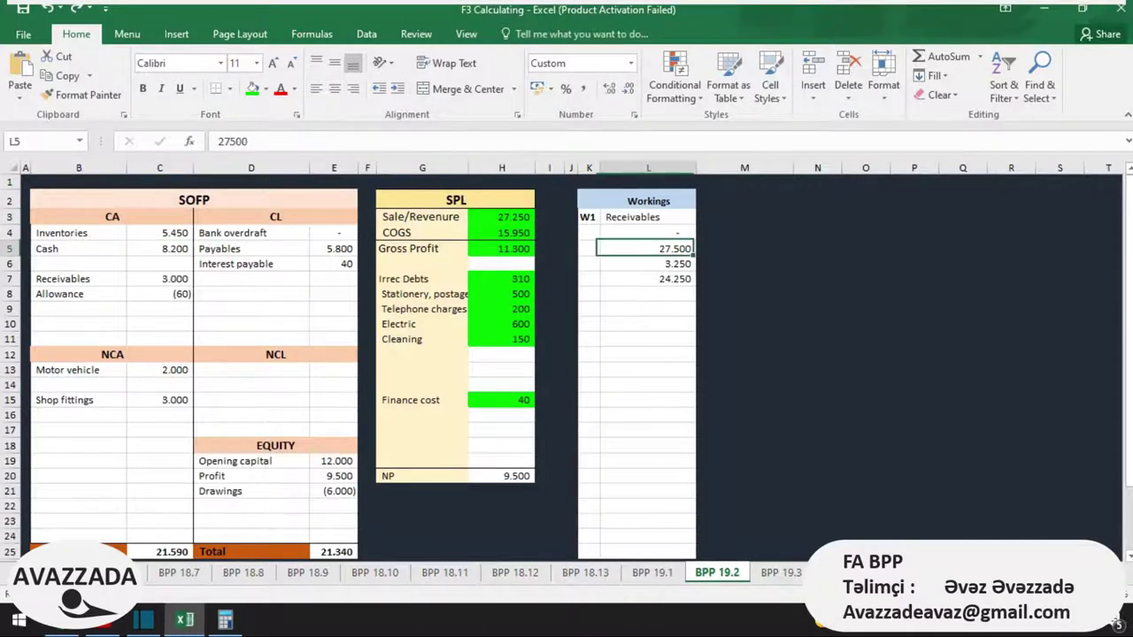
{"action": "left_click_drag", "start_coordinate": [241, 141], "coordinate": [231, 142]}
{"action": "type", "text": "25"}
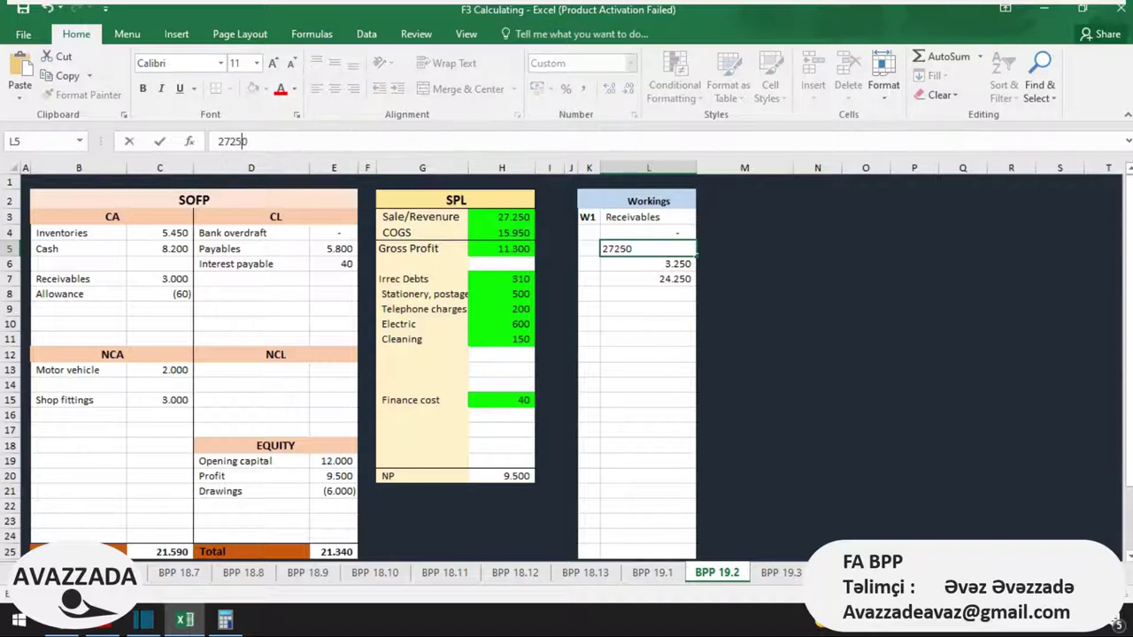
{"action": "key", "text": "Return"}
Step: Correct the customer receipts amount at the end of the Cash formula in C5 to 24000
{"action": "key", "text": "Down"}
{"action": "key", "text": "Left"}
{"action": "key", "text": "Left"}
{"action": "key", "text": "Left"}
{"action": "key", "text": "Left"}
{"action": "key", "text": "Left"}
{"action": "key", "text": "Left"}
{"action": "key", "text": "Left"}
{"action": "key", "text": "Left"}
{"action": "key", "text": "Left"}
{"action": "key", "text": "Left"}
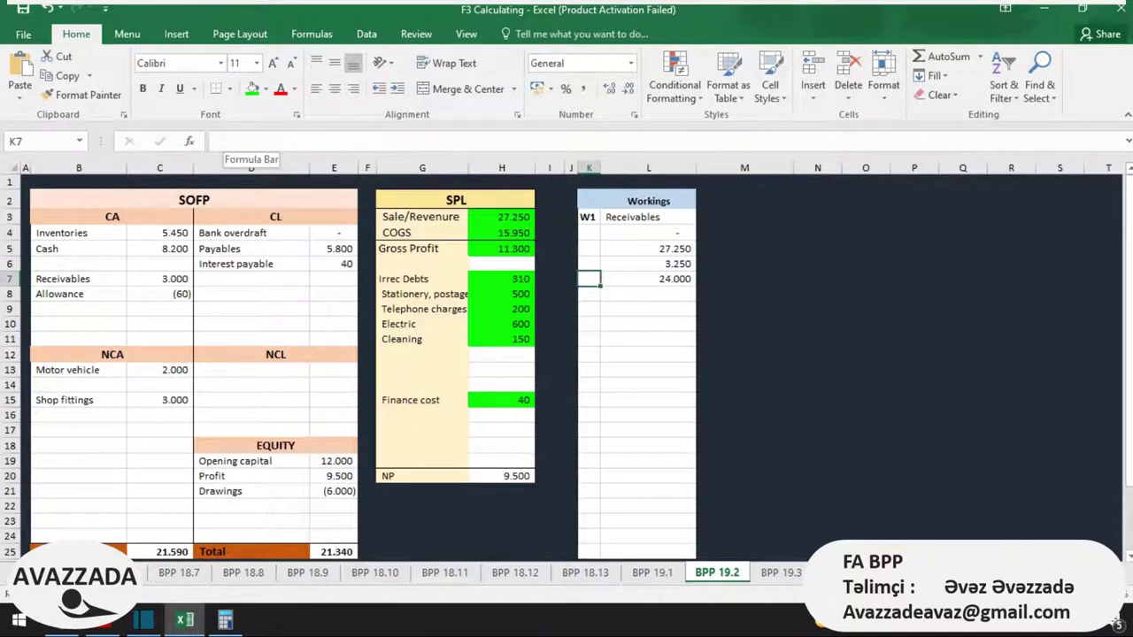
{"action": "key", "text": "Up"}
{"action": "key", "text": "Up"}
{"action": "key", "text": "Right"}
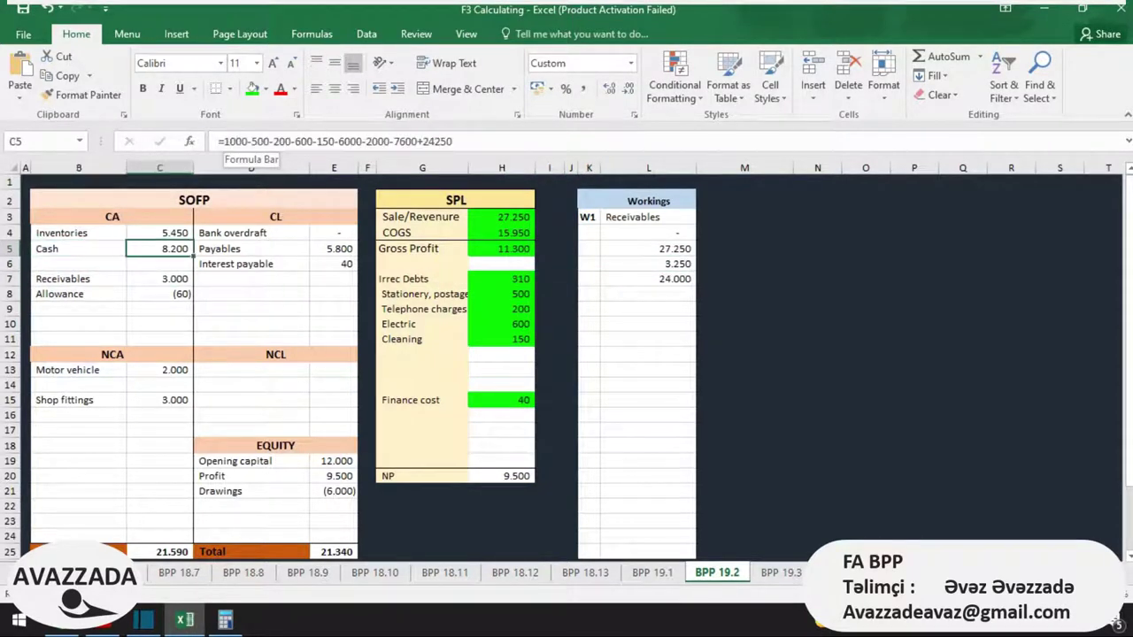
{"action": "key", "text": "F2"}
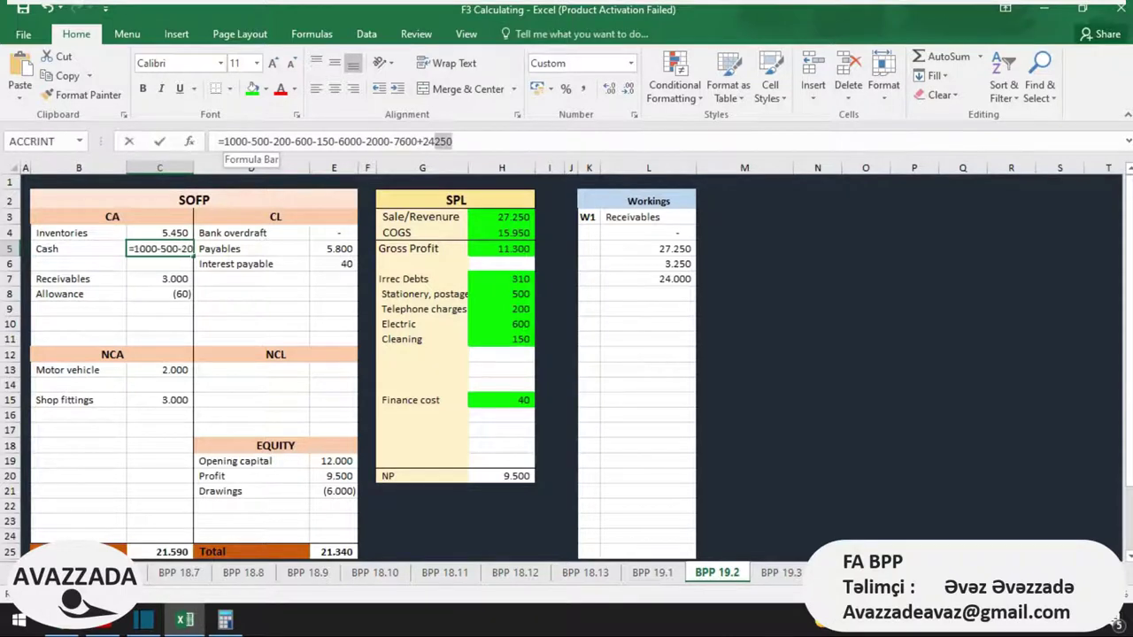
{"action": "key", "text": "BackSpace"}
{"action": "key", "text": "BackSpace"}
{"action": "key", "text": "BackSpace"}
{"action": "type", "text": "000"}
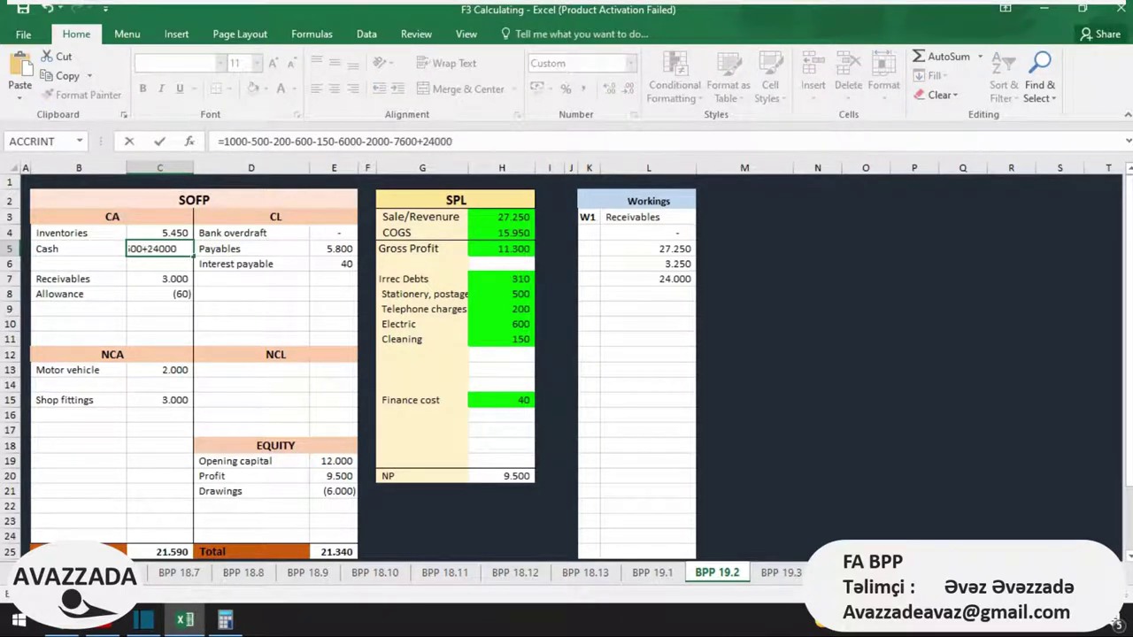
{"action": "key", "text": "Return"}
Step: Compare the two SOFP totals and review the equity and current liabilities entries up to Interest payable
{"action": "key", "text": "Down"}
{"action": "key", "text": "Down"}
{"action": "key", "text": "Down"}
{"action": "key", "text": "Down"}
{"action": "key", "text": "Down"}
{"action": "key", "text": "Down"}
{"action": "key", "text": "Down"}
{"action": "key", "text": "Down"}
{"action": "key", "text": "Down"}
{"action": "key", "text": "Down"}
{"action": "key", "text": "Down"}
{"action": "key", "text": "Down"}
{"action": "key", "text": "Down"}
{"action": "key", "text": "Down"}
{"action": "key", "text": "Down"}
{"action": "key", "text": "Down"}
{"action": "key", "text": "Down"}
{"action": "key", "text": "Down"}
{"action": "key", "text": "Down"}
{"action": "key", "text": "Right"}
{"action": "key", "text": "Right"}
{"action": "key", "text": "Right"}
{"action": "key", "text": "Up"}
{"action": "key", "text": "Up"}
{"action": "key", "text": "Up"}
{"action": "key", "text": "Up"}
{"action": "key", "text": "Up"}
{"action": "key", "text": "Up"}
{"action": "key", "text": "Up"}
{"action": "key", "text": "Up"}
{"action": "key", "text": "Up"}
{"action": "key", "text": "Up"}
{"action": "key", "text": "Up"}
{"action": "key", "text": "Up"}
{"action": "key", "text": "Up"}
{"action": "key", "text": "Up"}
{"action": "key", "text": "Up"}
{"action": "key", "text": "Up"}
{"action": "key", "text": "Up"}
{"action": "key", "text": "Up"}
{"action": "key", "text": "Left"}
{"action": "key", "text": "Up"}
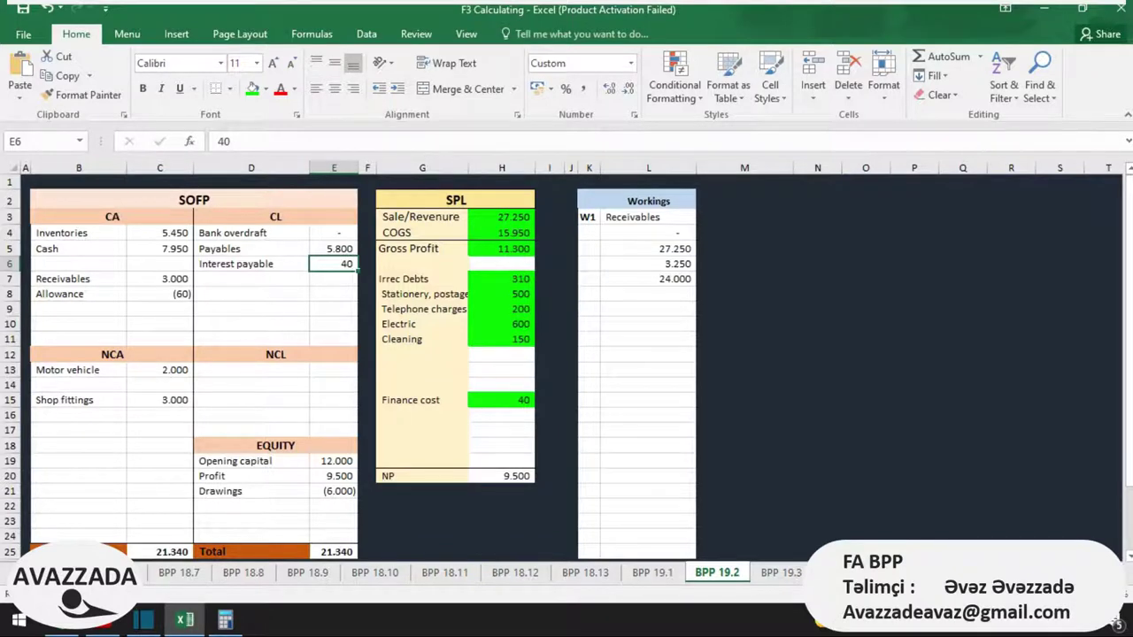
Step: Check item (h) on overdraft interest in the PDF, and clear the Interest payable amount in E6 of the Excel SOFP
{"action": "key", "text": "alt+Tab"}
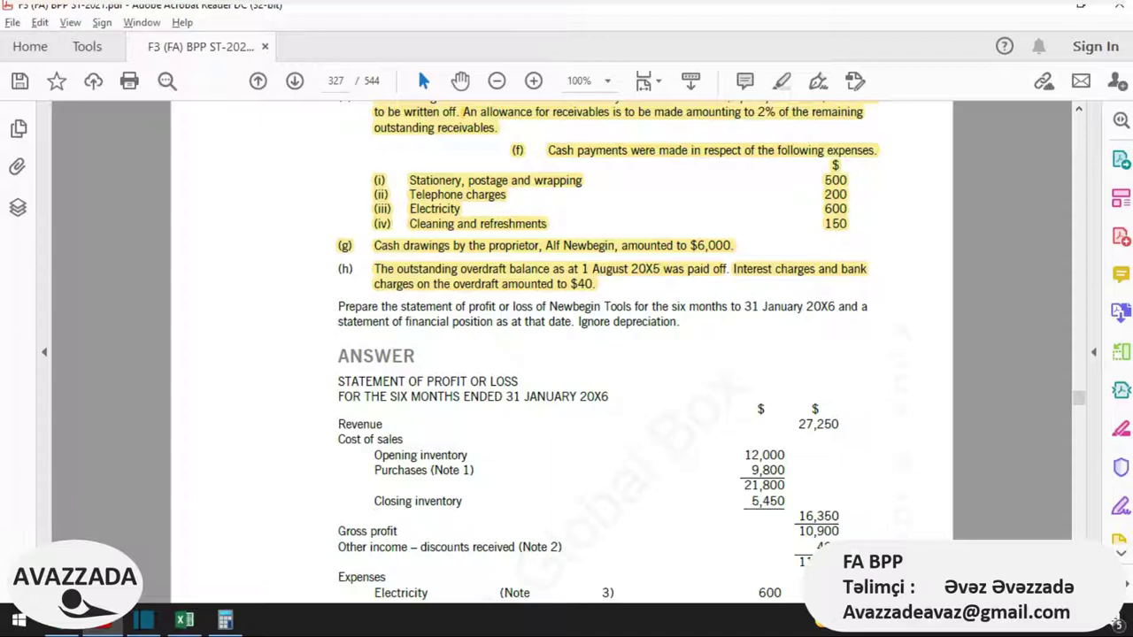
{"action": "key", "text": "alt+Tab"}
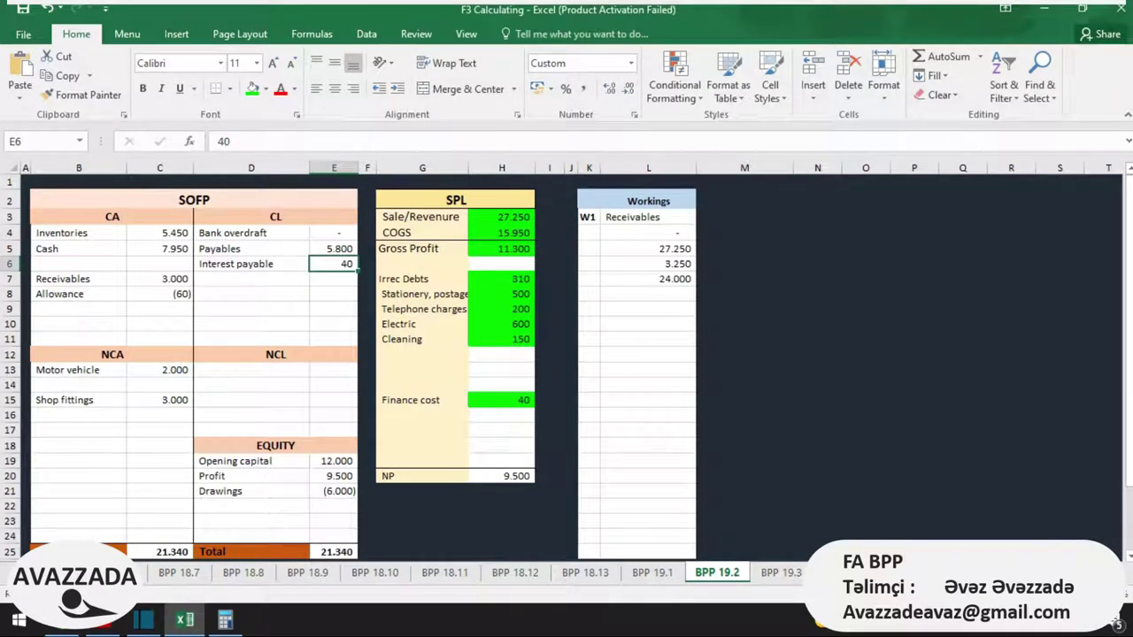
{"action": "left_click_drag", "start_coordinate": [257, 141], "coordinate": [216, 141]}
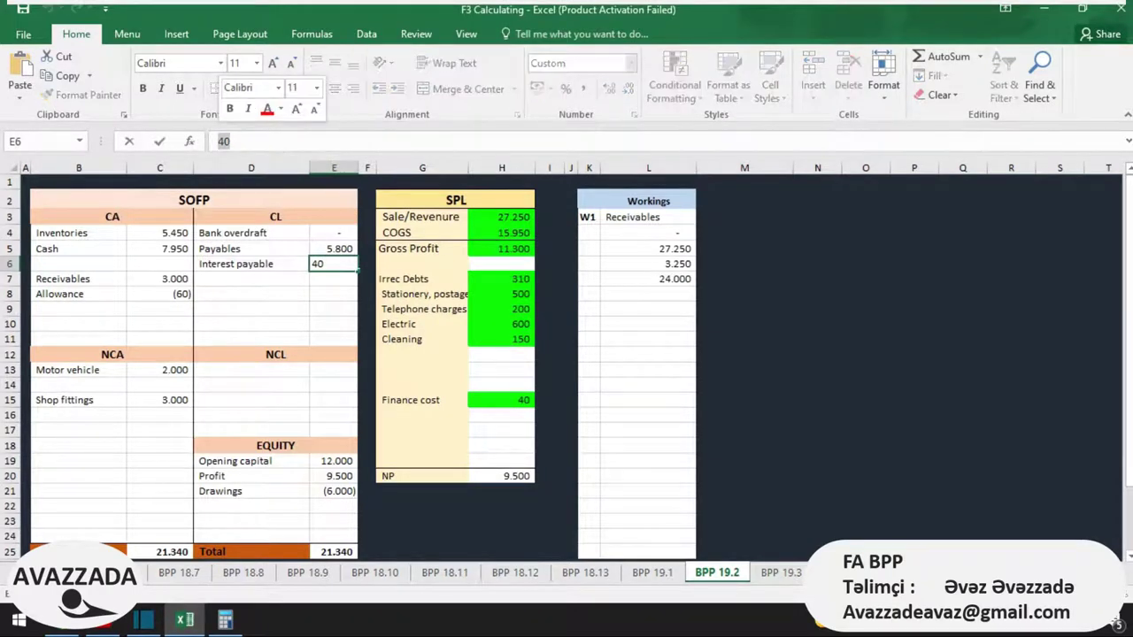
{"action": "key", "text": "BackSpace"}
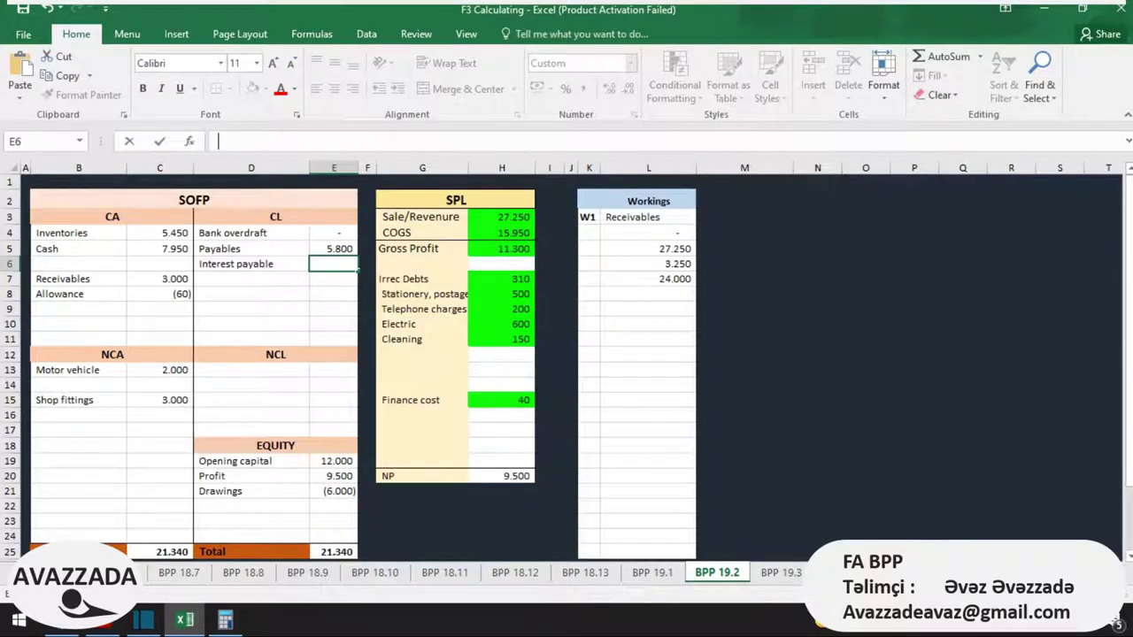
{"action": "key", "text": "Return"}
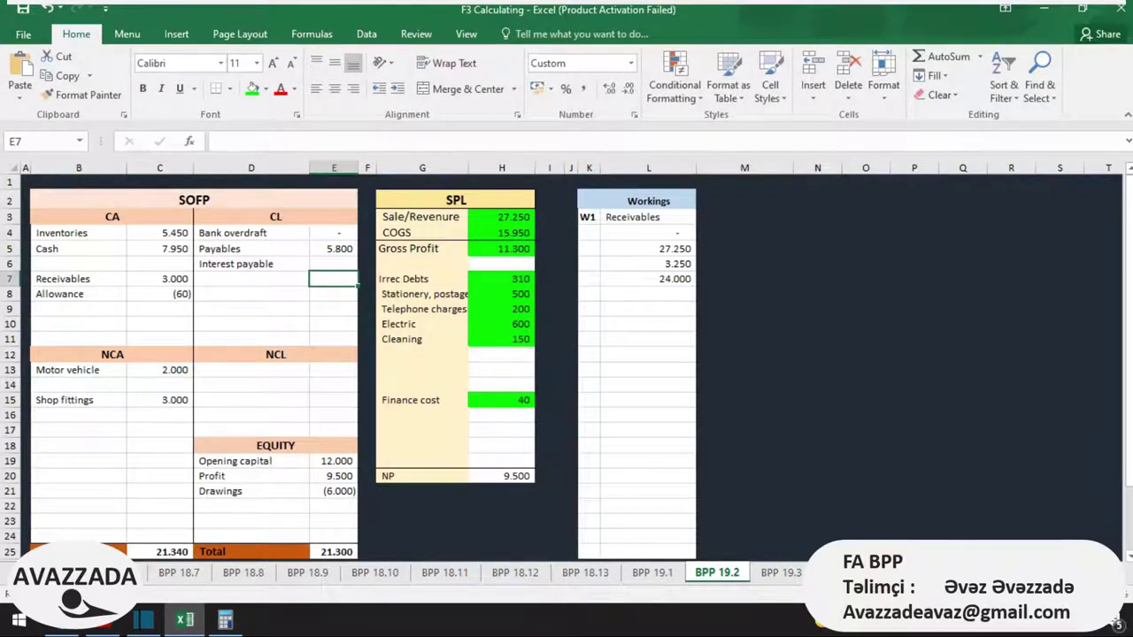
Step: Subtract the 40 interest charge in the Cash formula in C5
{"action": "left_click", "coordinate": [159, 249]}
{"action": "left_click", "coordinate": [453, 142]}
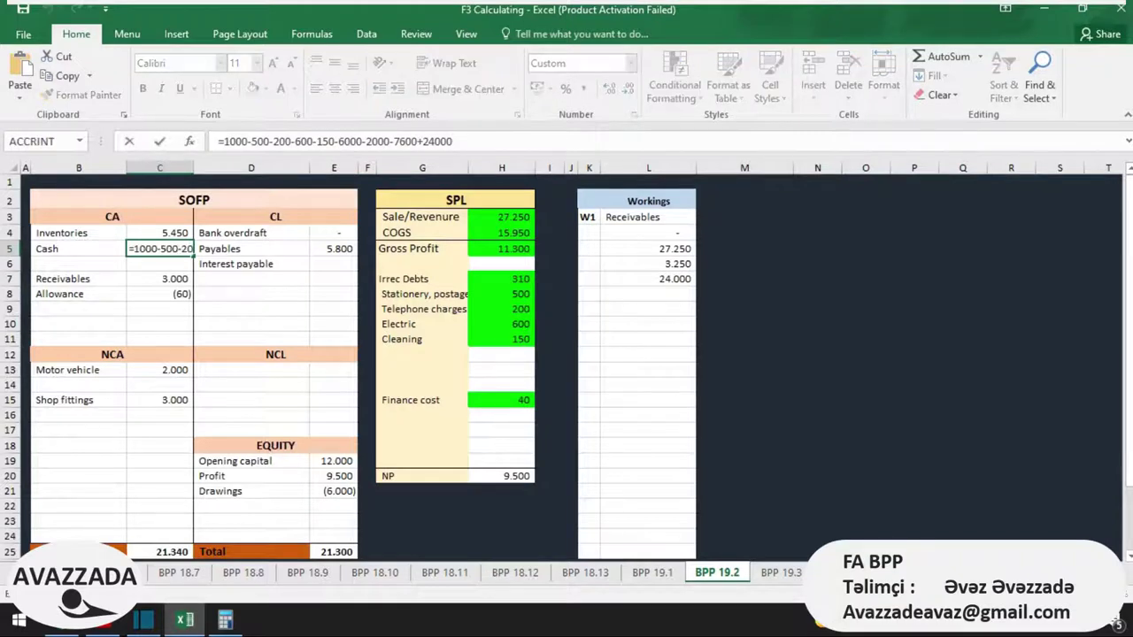
{"action": "type", "text": "-40"}
{"action": "key", "text": "Return"}
Step: Review the completed SOFP entries and the SPL figures from the expenses down to net profit
{"action": "key", "text": "Down"}
{"action": "key", "text": "Down"}
{"action": "key", "text": "Down"}
{"action": "key", "text": "Down"}
{"action": "key", "text": "Down"}
{"action": "key", "text": "Down"}
{"action": "key", "text": "Down"}
{"action": "key", "text": "Down"}
{"action": "key", "text": "Right"}
{"action": "key", "text": "Right"}
{"action": "key", "text": "Right"}
{"action": "key", "text": "Down"}
{"action": "key", "text": "Right"}
{"action": "key", "text": "Right"}
{"action": "key", "text": "Right"}
{"action": "key", "text": "Up"}
{"action": "key", "text": "Right"}
{"action": "key", "text": "Left"}
{"action": "key", "text": "Left"}
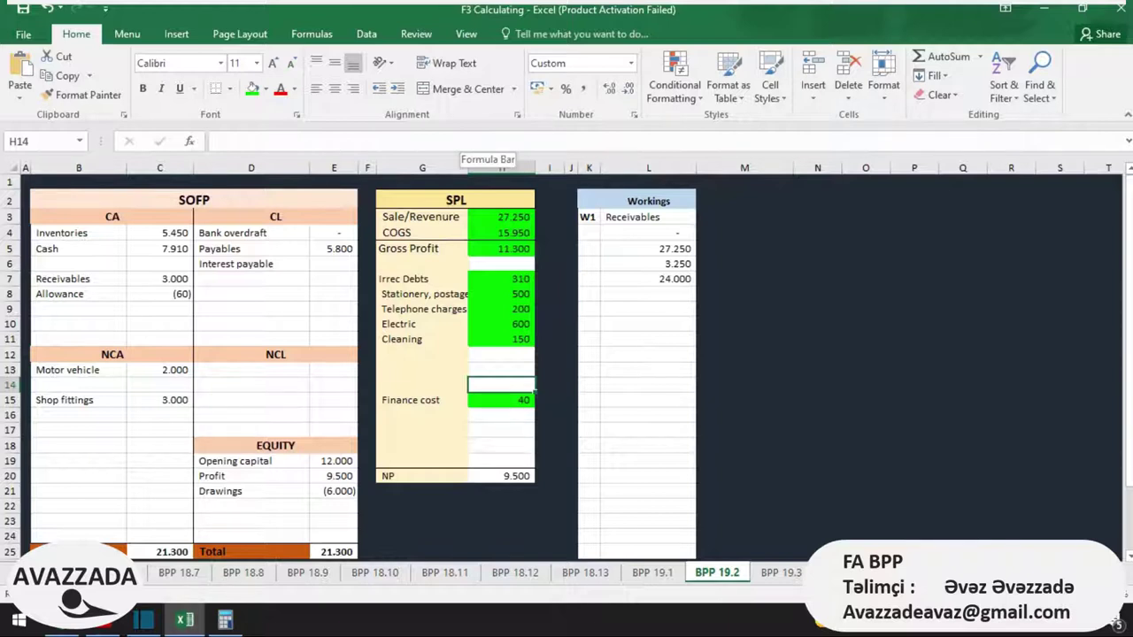
{"action": "key", "text": "Down"}
{"action": "key", "text": "Down"}
{"action": "key", "text": "Down"}
{"action": "key", "text": "Down"}
{"action": "key", "text": "Down"}
{"action": "key", "text": "Down"}
{"action": "key", "text": "Down"}
{"action": "key", "text": "Down"}
{"action": "key", "text": "Down"}
{"action": "key", "text": "Down"}
{"action": "key", "text": "Down"}
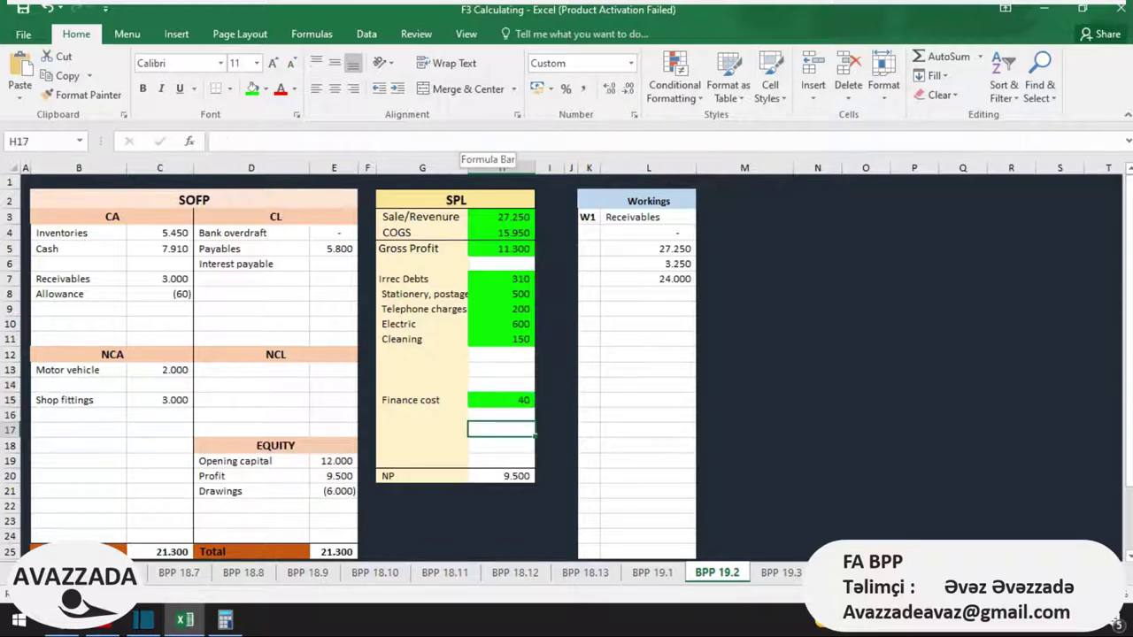
Step: Return to cell A1 of the completed BPP 19.2 sheet
{"action": "key", "text": "Up"}
{"action": "key", "text": "Up"}
{"action": "key", "text": "Up"}
{"action": "key", "text": "Up"}
{"action": "key", "text": "Up"}
{"action": "key", "text": "Up"}
{"action": "key", "text": "Up"}
{"action": "key", "text": "Up"}
{"action": "key", "text": "Up"}
{"action": "key", "text": "Up"}
{"action": "key", "text": "Up"}
{"action": "key", "text": "Up"}
{"action": "key", "text": "Up"}
{"action": "key", "text": "Up"}
{"action": "key", "text": "Up"}
{"action": "key", "text": "Up"}
{"action": "key", "text": "Up"}
{"action": "key", "text": "Up"}
{"action": "key", "text": "Up"}
{"action": "key", "text": "Up"}
{"action": "key", "text": "Home"}
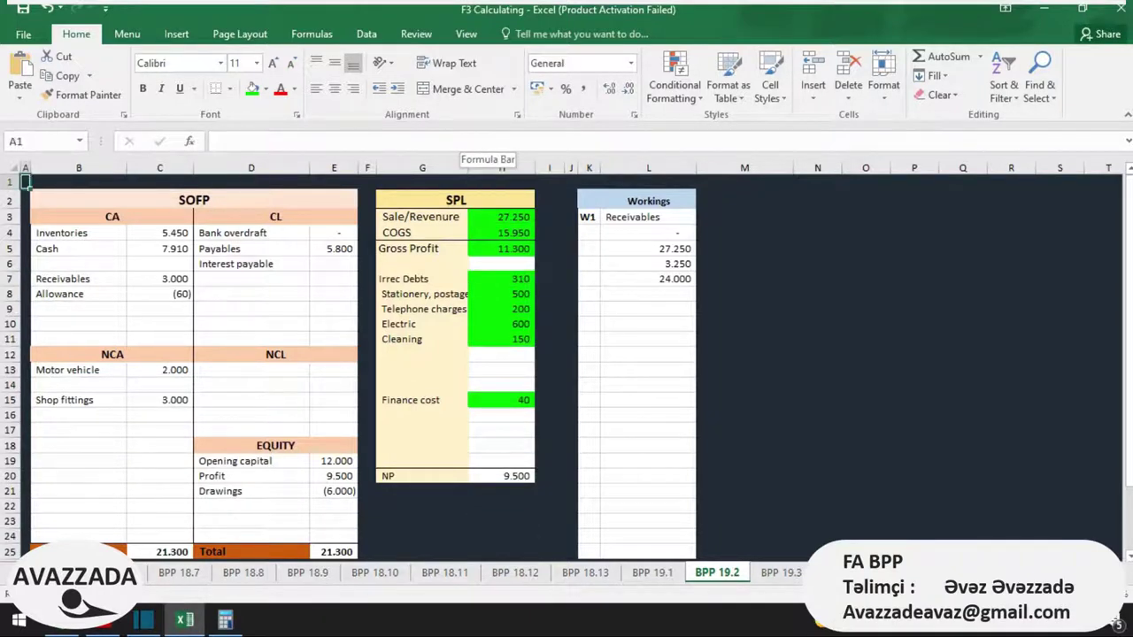
Step: Switch to the PDF, check the Newbegin Tools model answer, and find example 1.2 on accounts preparation from a trial balance
{"action": "key", "text": "alt+Tab"}
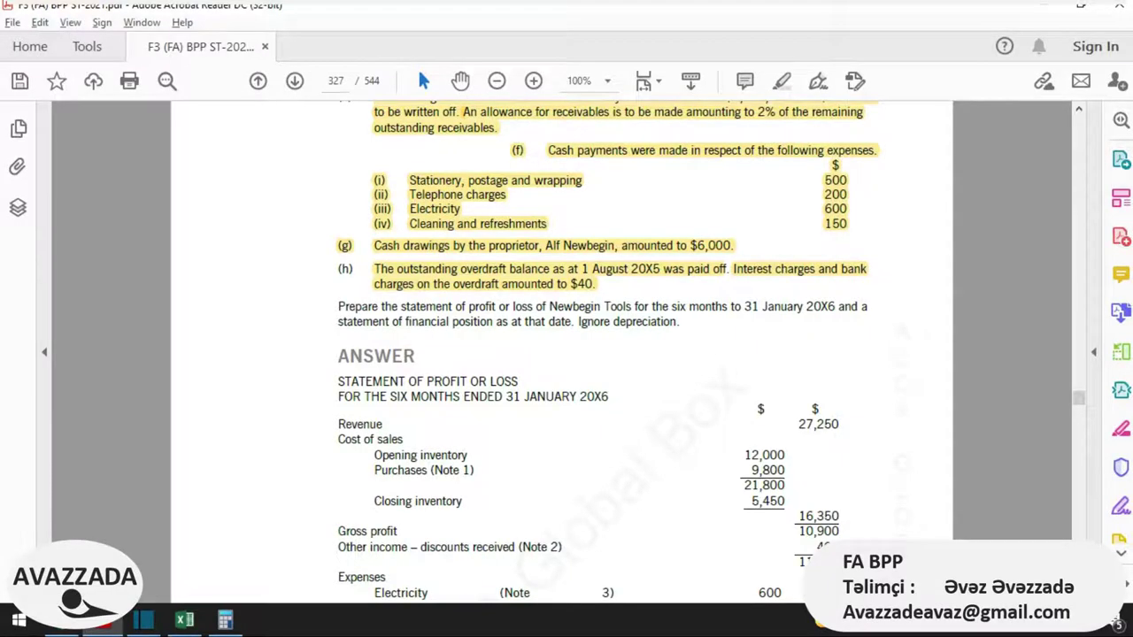
{"action": "scroll", "coordinate": [562, 354], "scroll_direction": "down", "scroll_amount": 15}
{"action": "scroll", "coordinate": [562, 354], "scroll_direction": "down", "scroll_amount": 10}
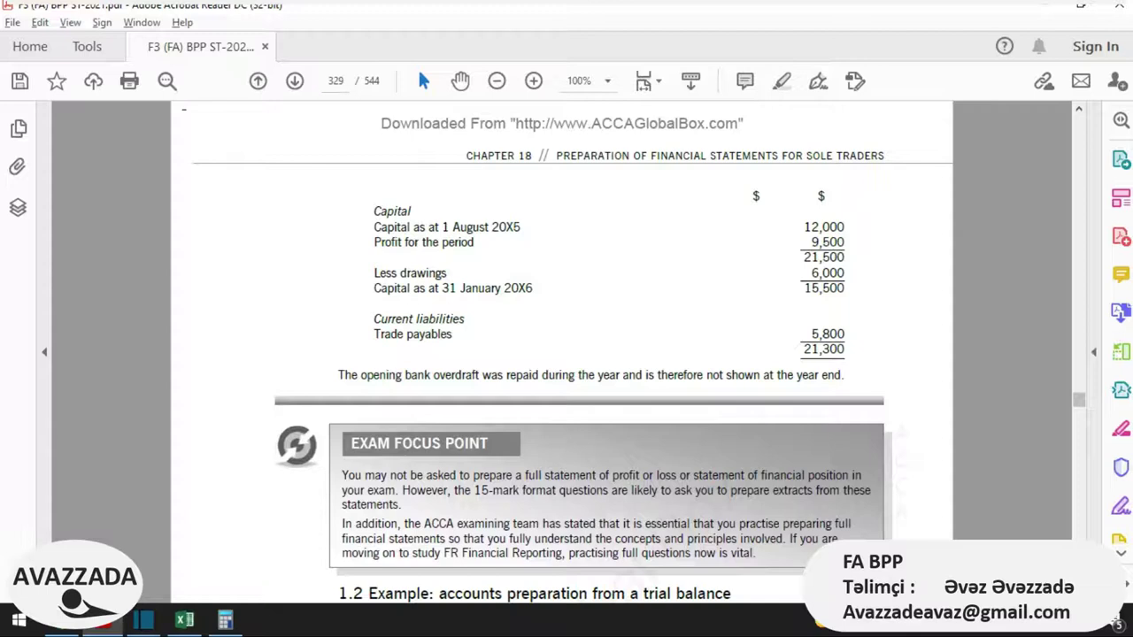
{"action": "scroll", "coordinate": [562, 354], "scroll_direction": "down", "scroll_amount": 5}
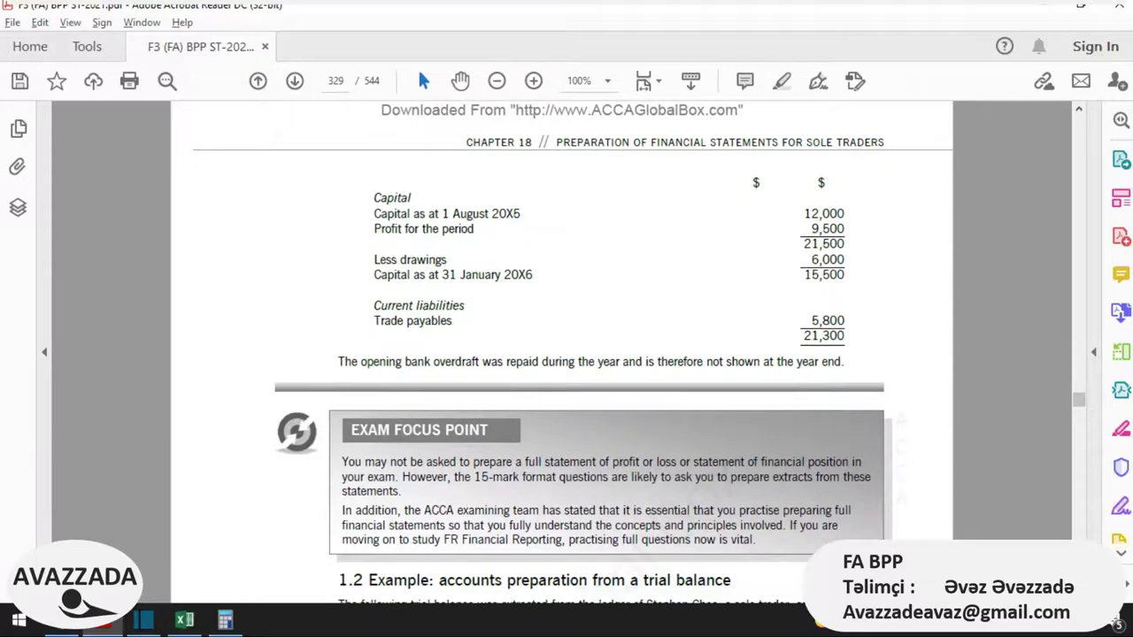
{"action": "scroll", "coordinate": [562, 354], "scroll_direction": "down", "scroll_amount": 5}
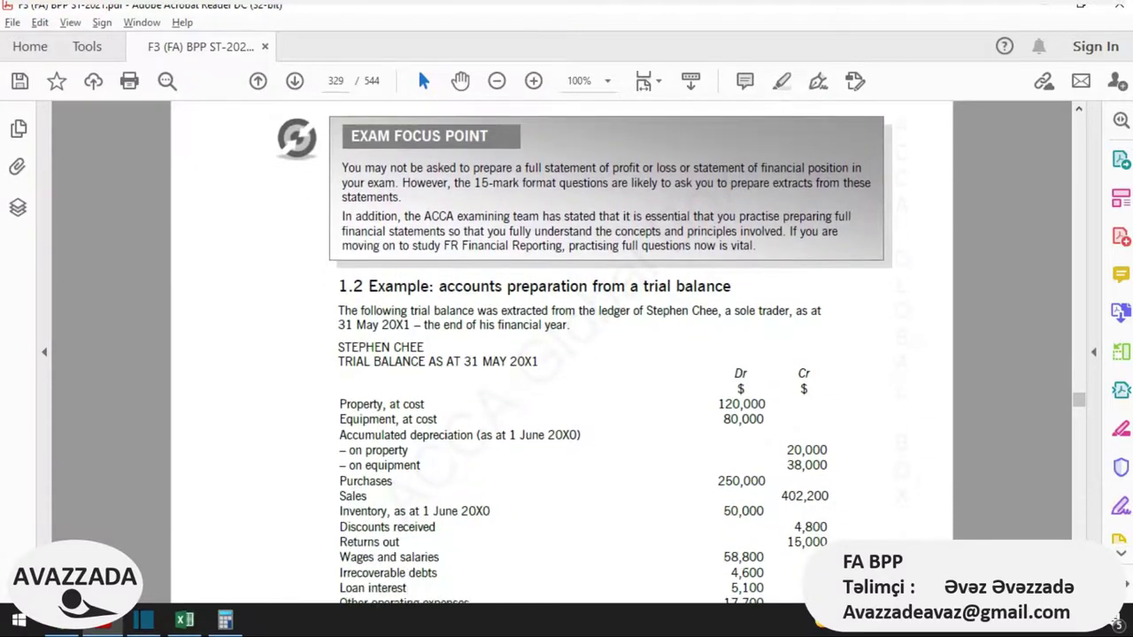
{"action": "scroll", "coordinate": [562, 354], "scroll_direction": "down", "scroll_amount": 1}
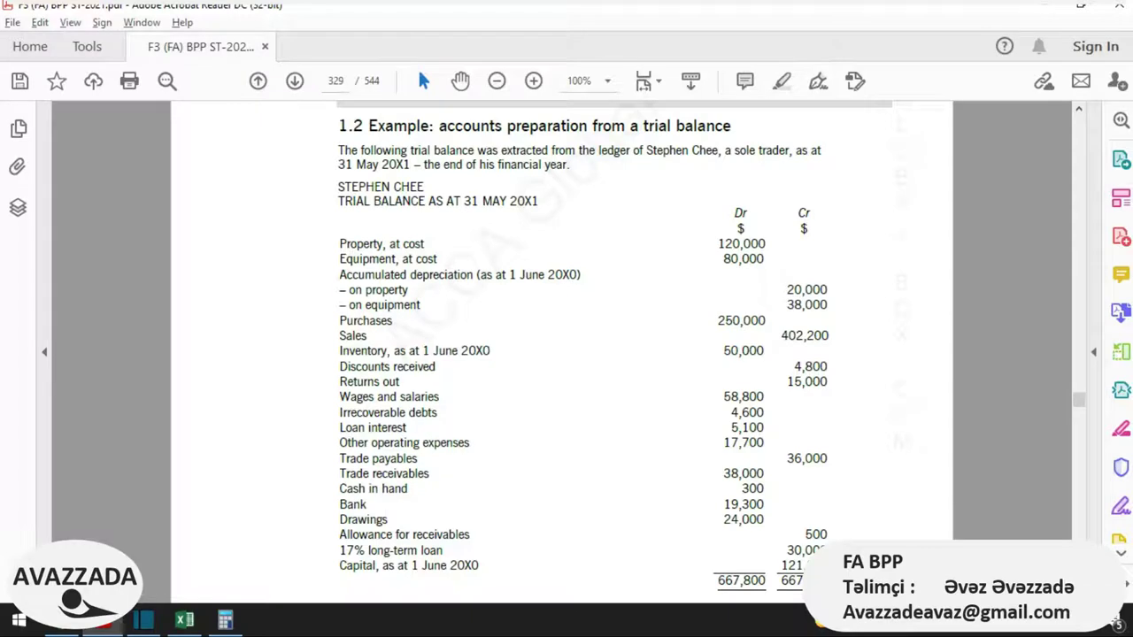
Step: Copy "Property, at cost" from the PDF trial balance into B11 of the Excel sheet BPP 19.3, and enter 120000 in C11
{"action": "left_click_drag", "start_coordinate": [338, 244], "coordinate": [424, 244]}
{"action": "key", "text": "ctrl+c"}
{"action": "key", "text": "alt+Tab"}
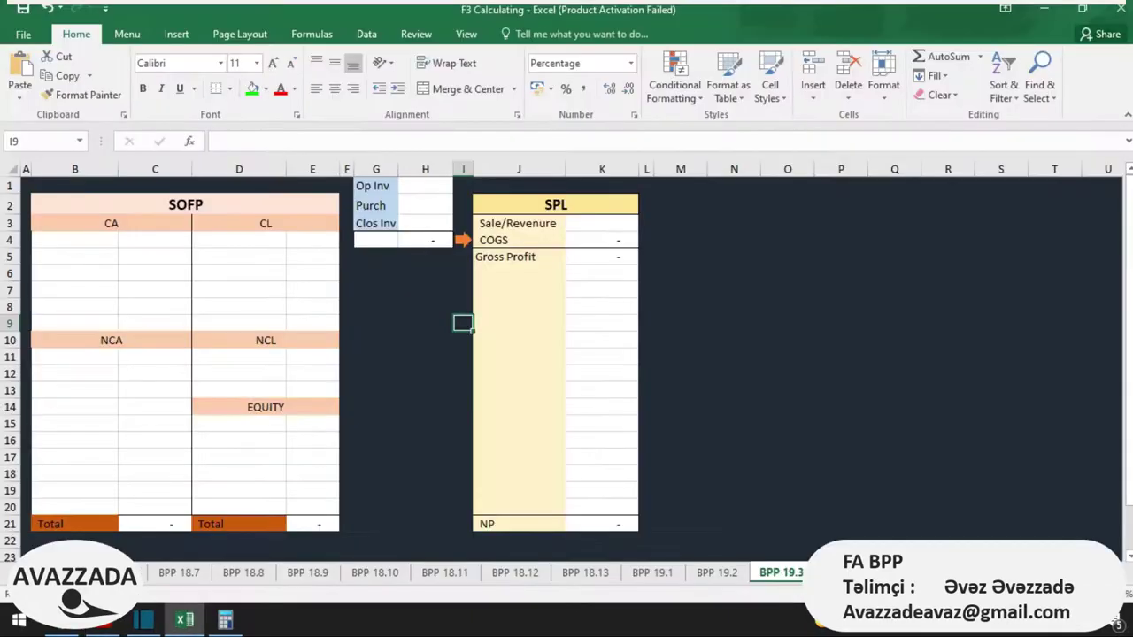
{"action": "left_click", "coordinate": [74, 356]}
{"action": "key", "text": "ctrl+v"}
{"action": "key", "text": "alt+Tab"}
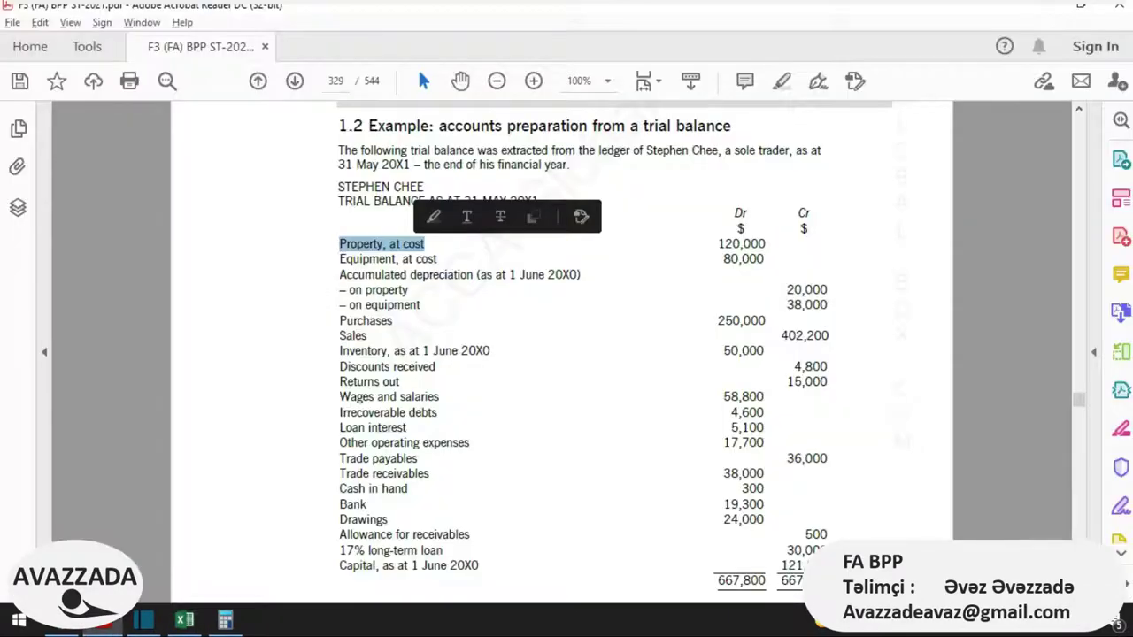
{"action": "key", "text": "alt+Tab"}
{"action": "left_click", "coordinate": [155, 356]}
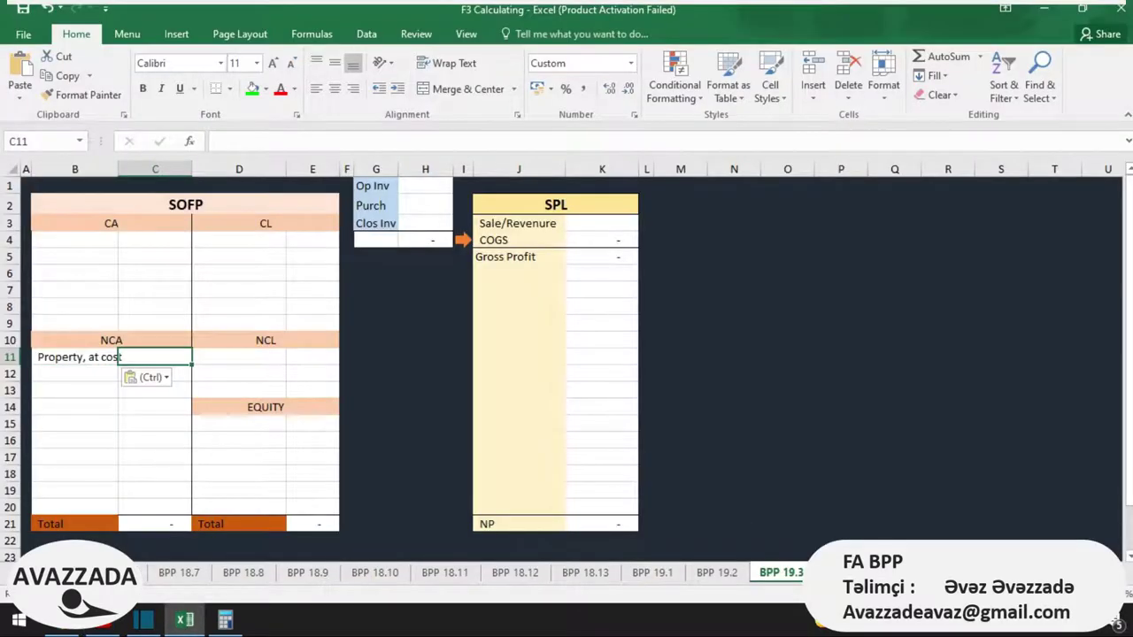
{"action": "type", "text": "120000"}
{"action": "key", "text": "Return"}
{"action": "key", "text": "Left"}
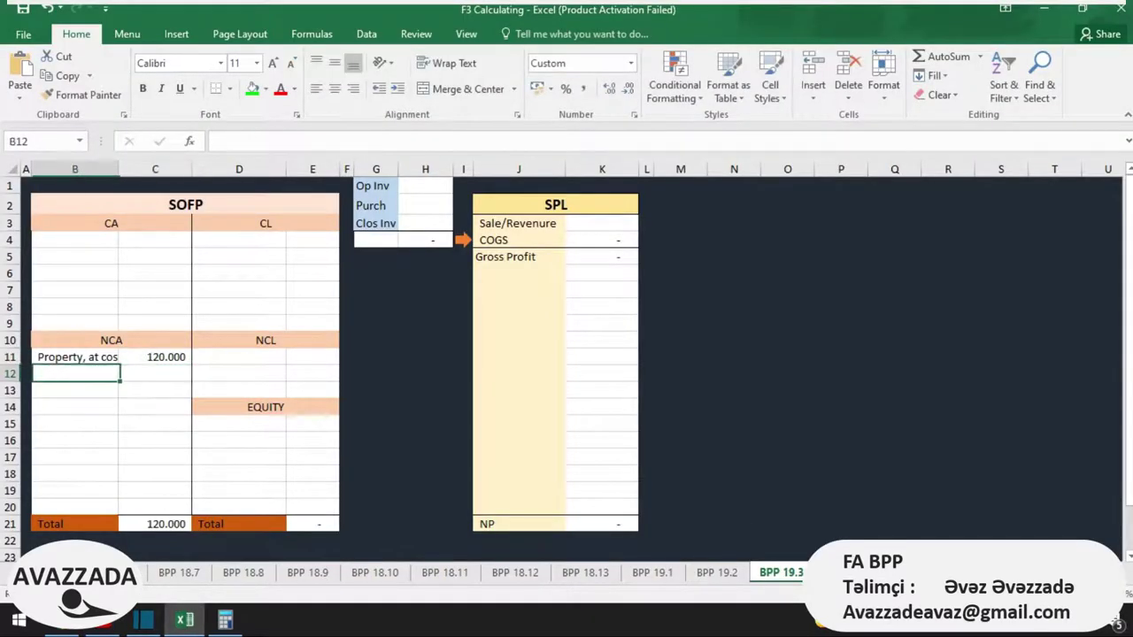
Step: Copy "Equipment, at cost" from the PDF into B13 of the Excel SOFP, and enter 80000 in C13
{"action": "key", "text": "alt+Tab"}
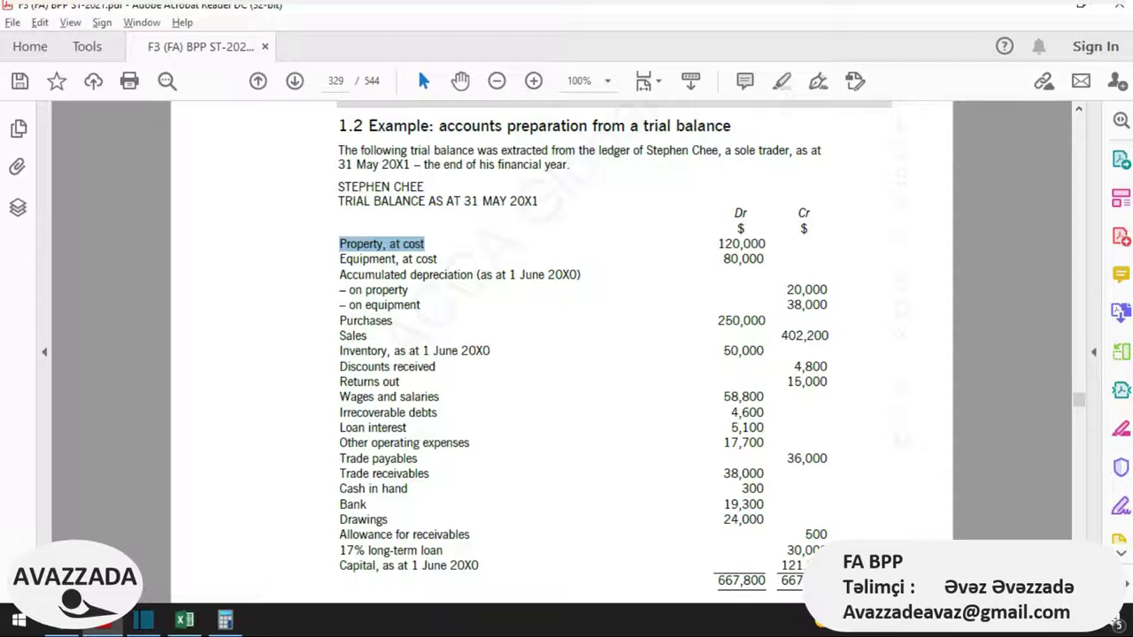
{"action": "left_click_drag", "start_coordinate": [339, 258], "coordinate": [437, 258]}
{"action": "key", "text": "ctrl+c"}
{"action": "key", "text": "alt+Tab"}
{"action": "left_click", "coordinate": [75, 391]}
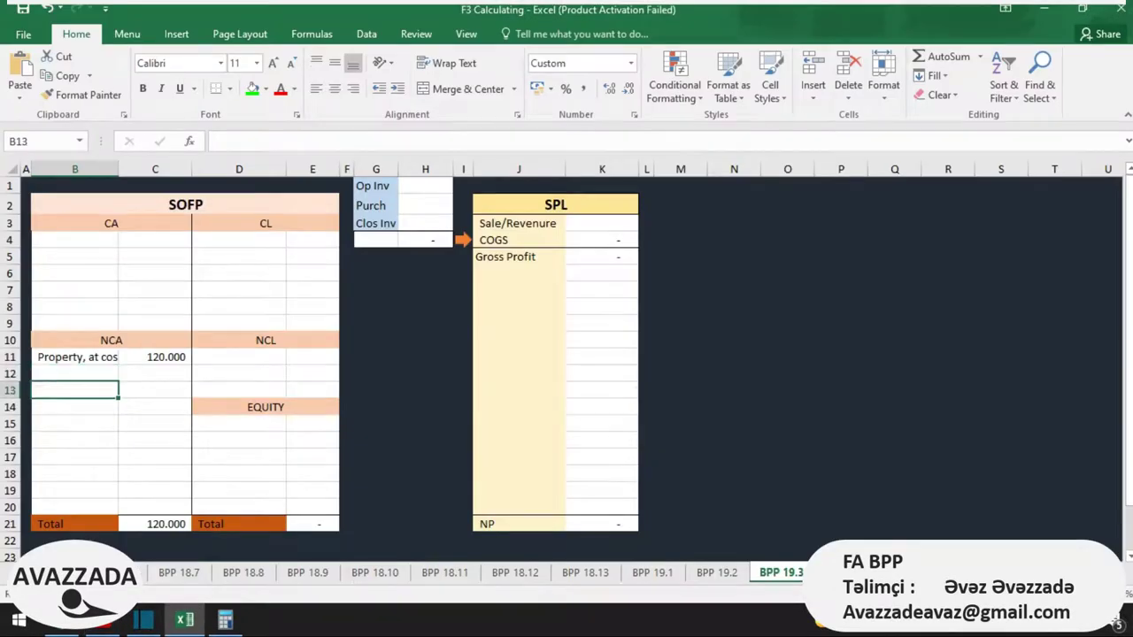
{"action": "key", "text": "ctrl+v"}
{"action": "key", "text": "alt+Tab"}
{"action": "key", "text": "alt+Tab"}
{"action": "left_click", "coordinate": [155, 390]}
{"action": "type", "text": "80000"}
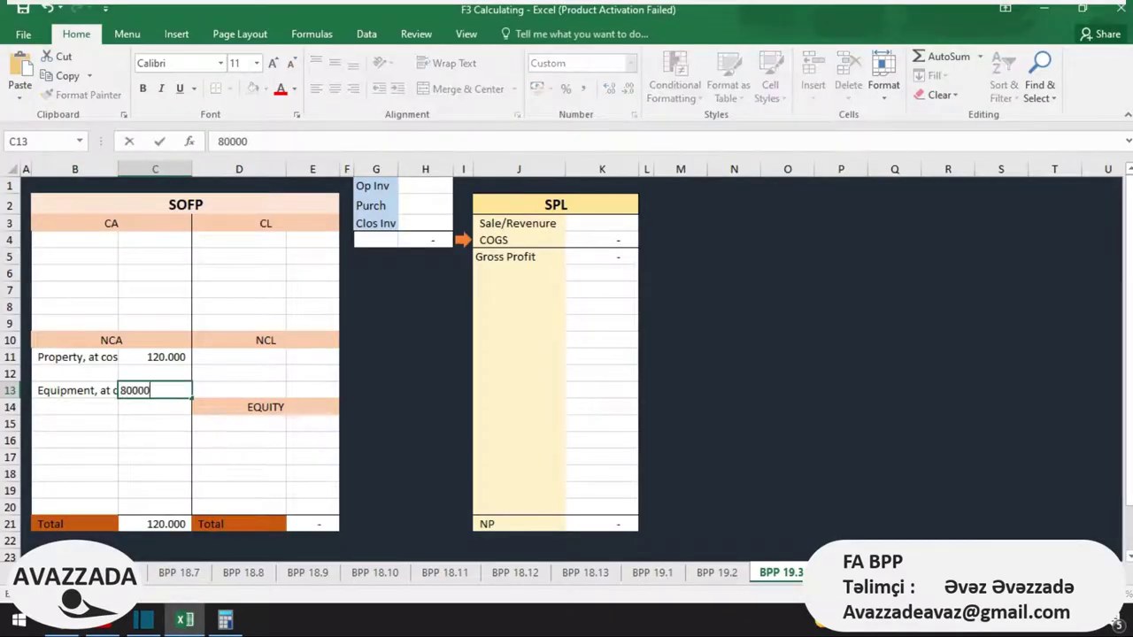
{"action": "key", "text": "Return"}
Step: Add an "Acc depr" label in B12 under the property row and copy it to B14 under the equipment row
{"action": "key", "text": "alt+Tab"}
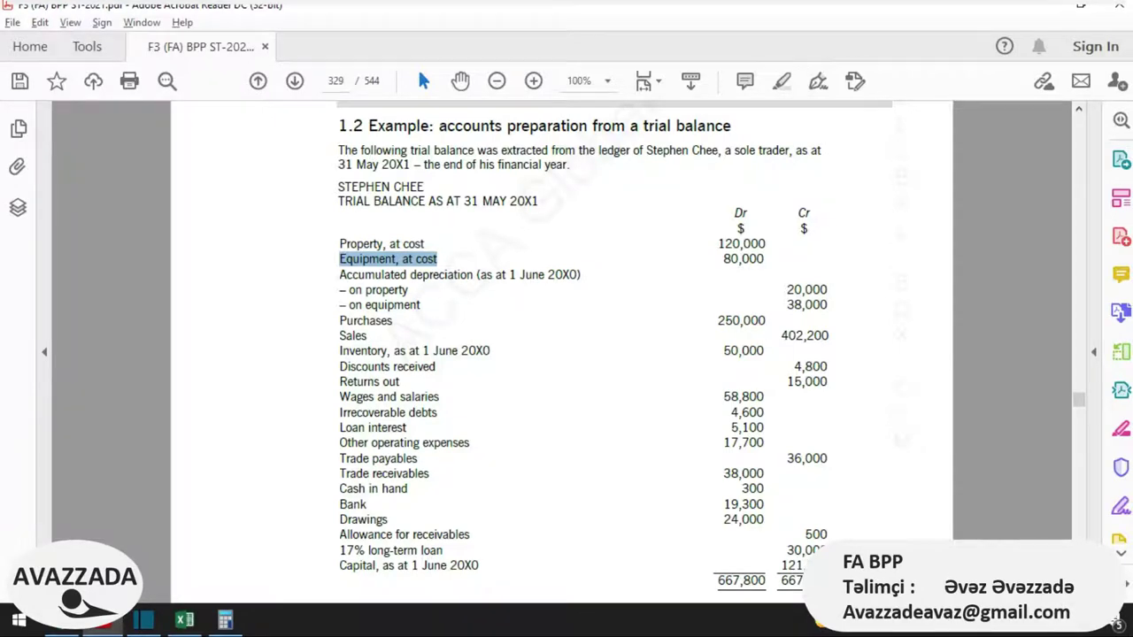
{"action": "key", "text": "alt+Tab"}
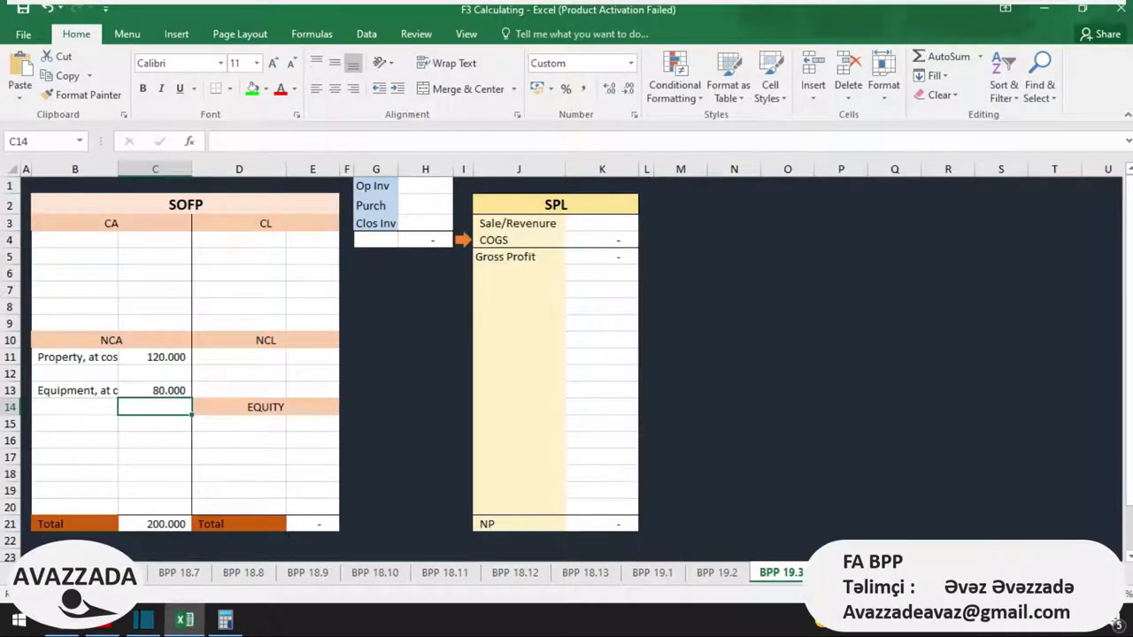
{"action": "left_click", "coordinate": [78, 390]}
{"action": "type", "text": "Acc depr"}
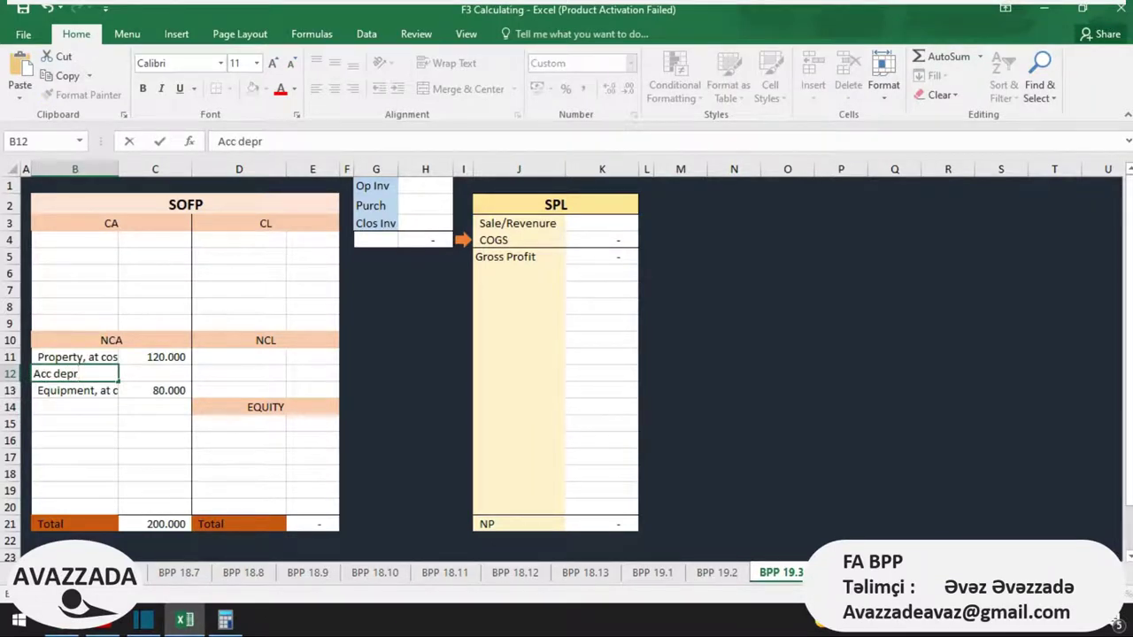
{"action": "key", "text": "Return"}
{"action": "key", "text": "Up"}
{"action": "key", "text": "ctrl+c"}
{"action": "key", "text": "Down"}
{"action": "key", "text": "Down"}
{"action": "key", "text": "ctrl+v"}
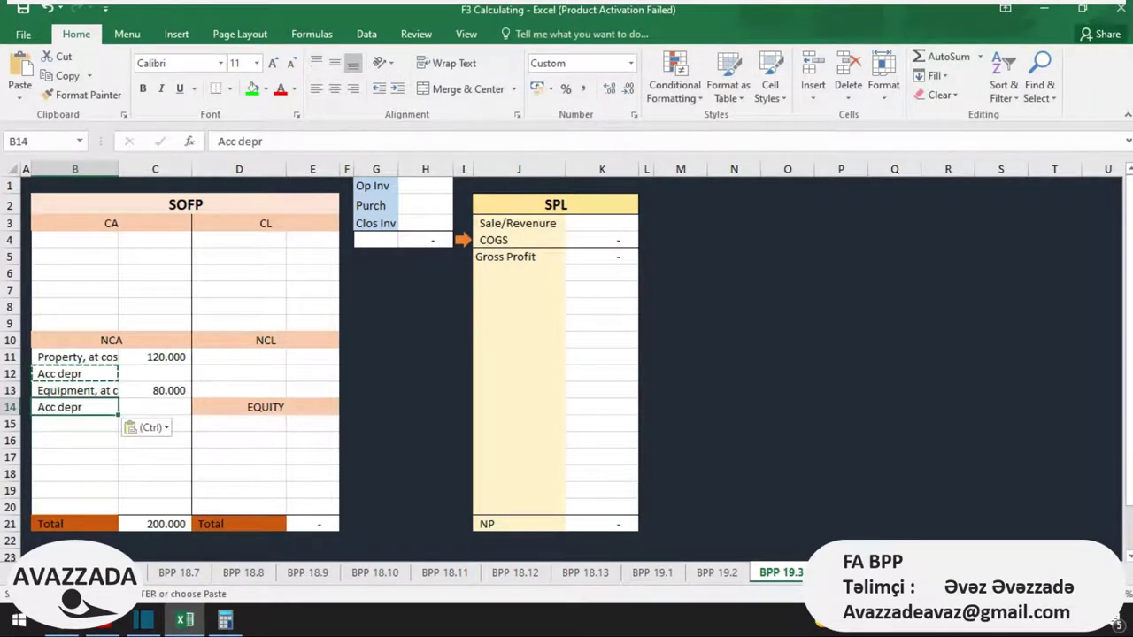
Step: Check the property's accumulated depreciation in the PDF and enter it as -20000 in C12 of the Excel SOFP
{"action": "key", "text": "Right"}
{"action": "key", "text": "Up"}
{"action": "key", "text": "Up"}
{"action": "key", "text": "alt+Tab"}
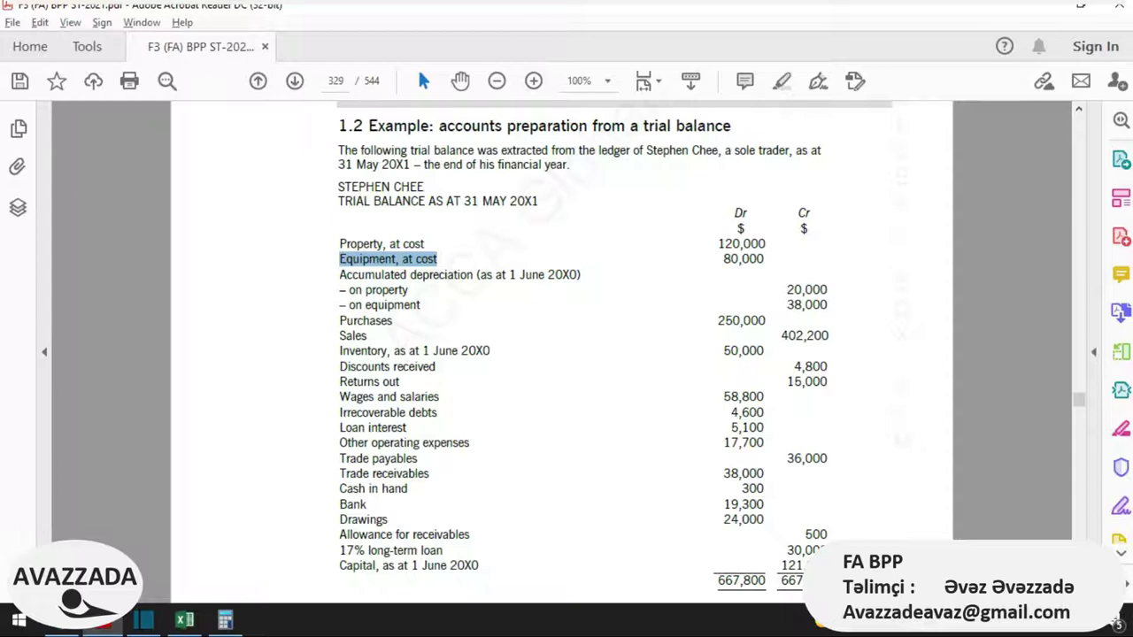
{"action": "key", "text": "alt+Tab"}
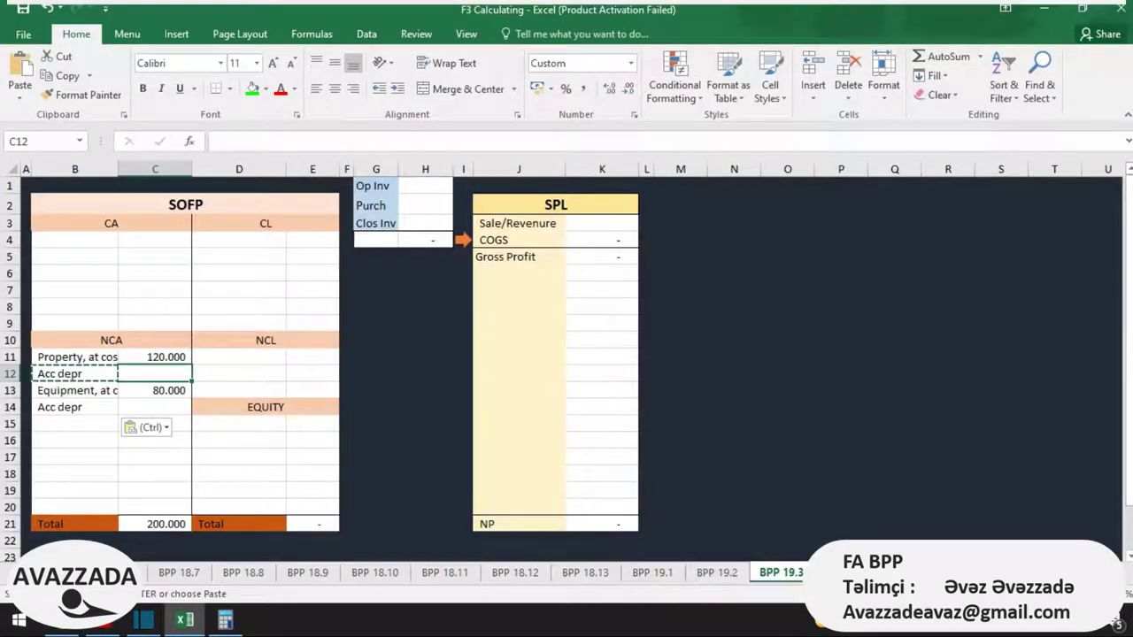
{"action": "type", "text": "20000"}
{"action": "key", "text": "Return"}
{"action": "key", "text": "Down"}
{"action": "key", "text": "Up"}
{"action": "key", "text": "Up"}
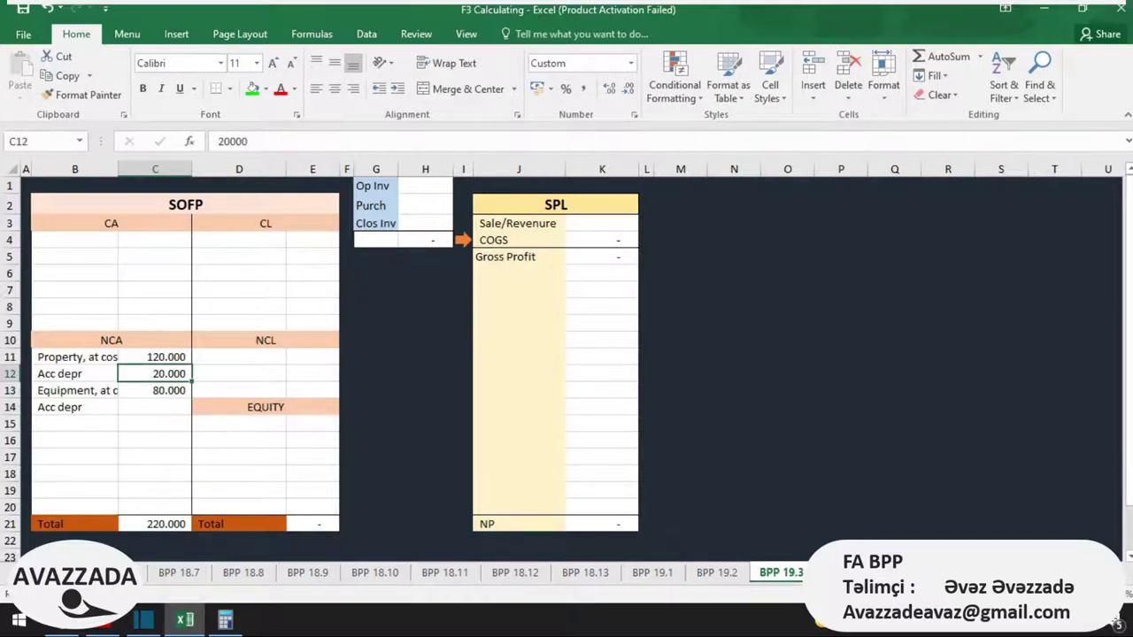
{"action": "left_click", "coordinate": [219, 140]}
{"action": "type", "text": "-"}
{"action": "key", "text": "Return"}
{"action": "key", "text": "Return"}
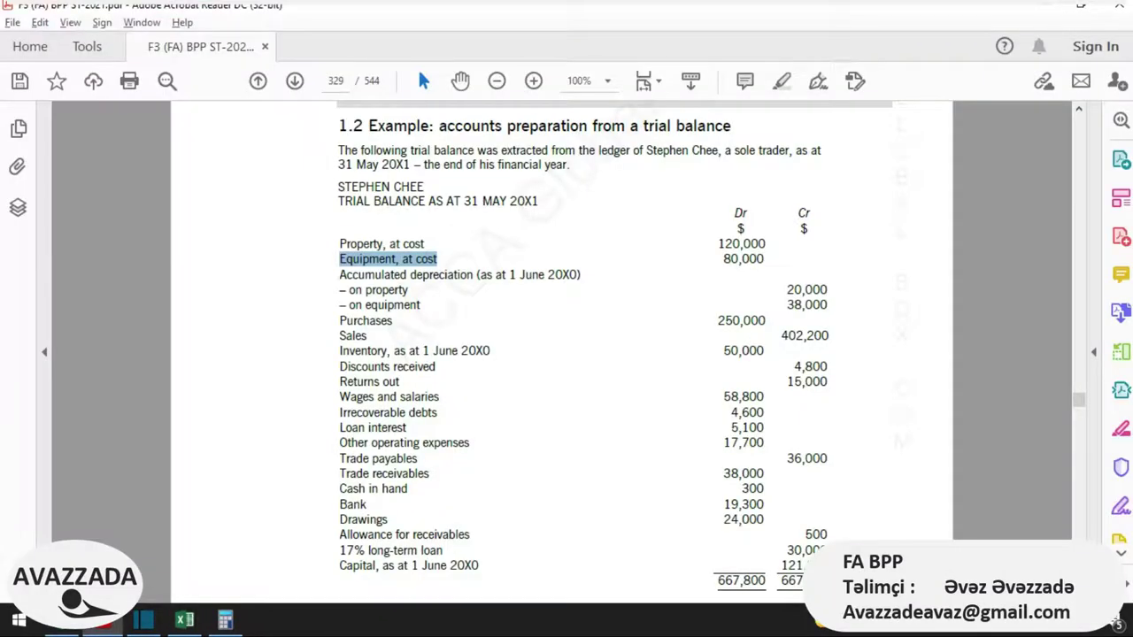
Step: Enter the equipment's accumulated depreciation in C14 as =-38000
{"action": "key", "text": "alt+Tab"}
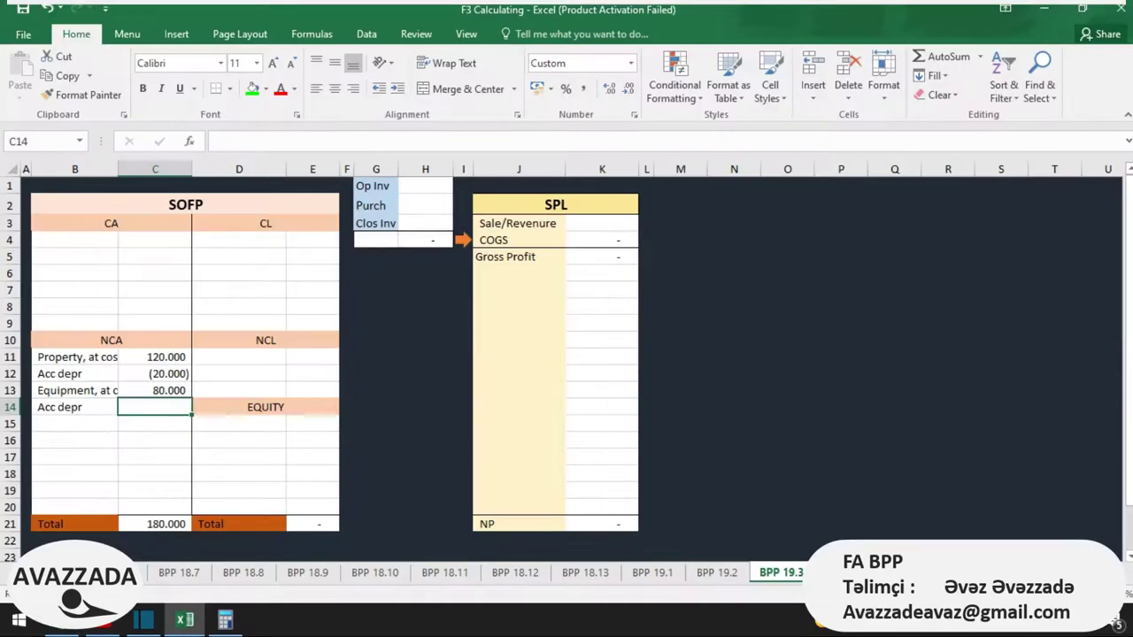
{"action": "type", "text": "=-38000"}
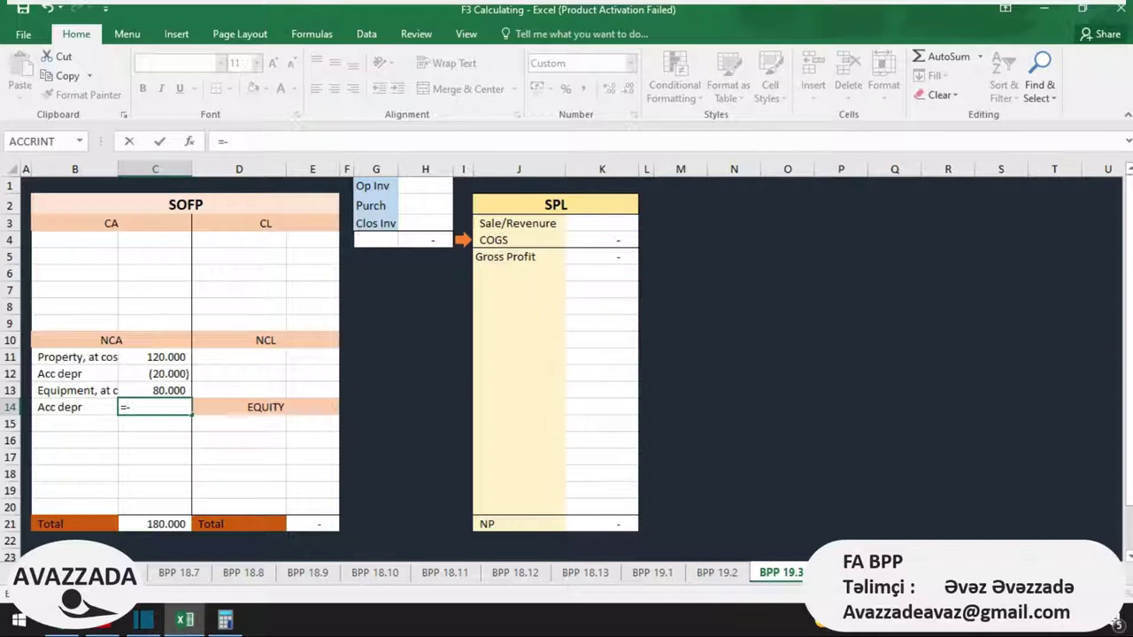
{"action": "key", "text": "Return"}
{"action": "key", "text": "Down"}
{"action": "key", "text": "Up"}
{"action": "key", "text": "Up"}
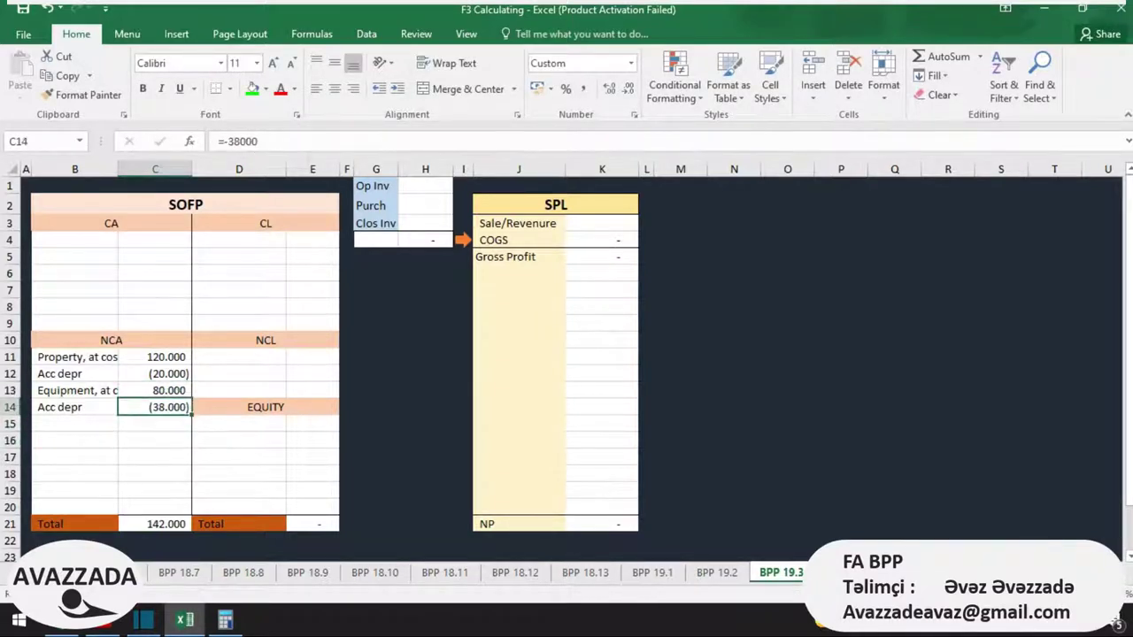
Step: Look up Purchases in the PDF trial balance and enter 250000 for Purch in H2 of the Excel sheet
{"action": "key", "text": "alt+Tab"}
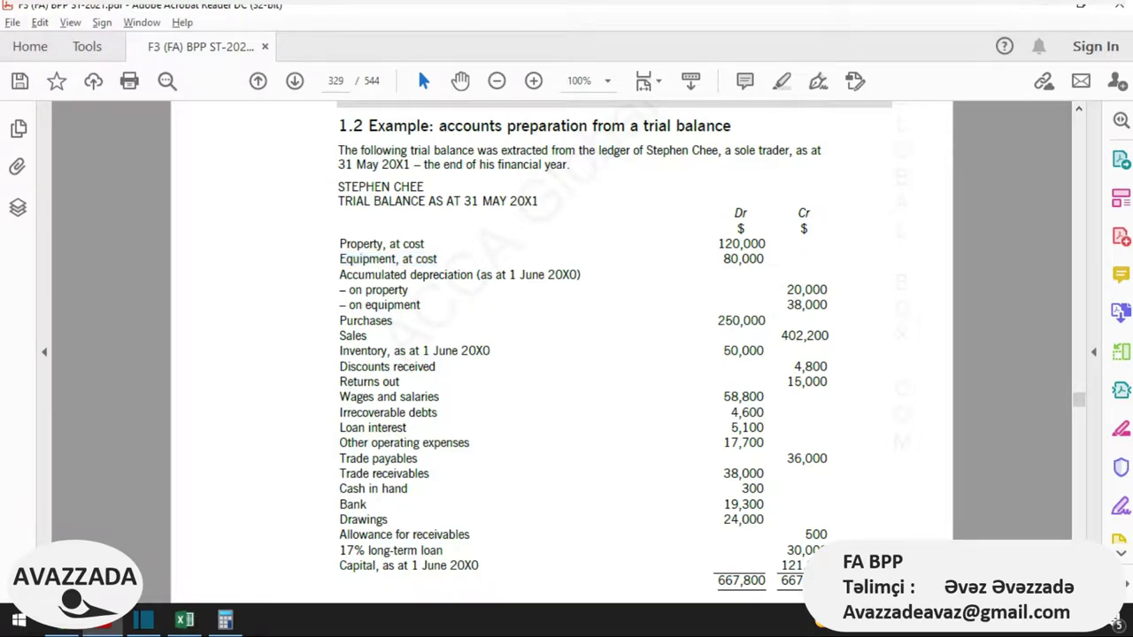
{"action": "key", "text": "alt+Tab"}
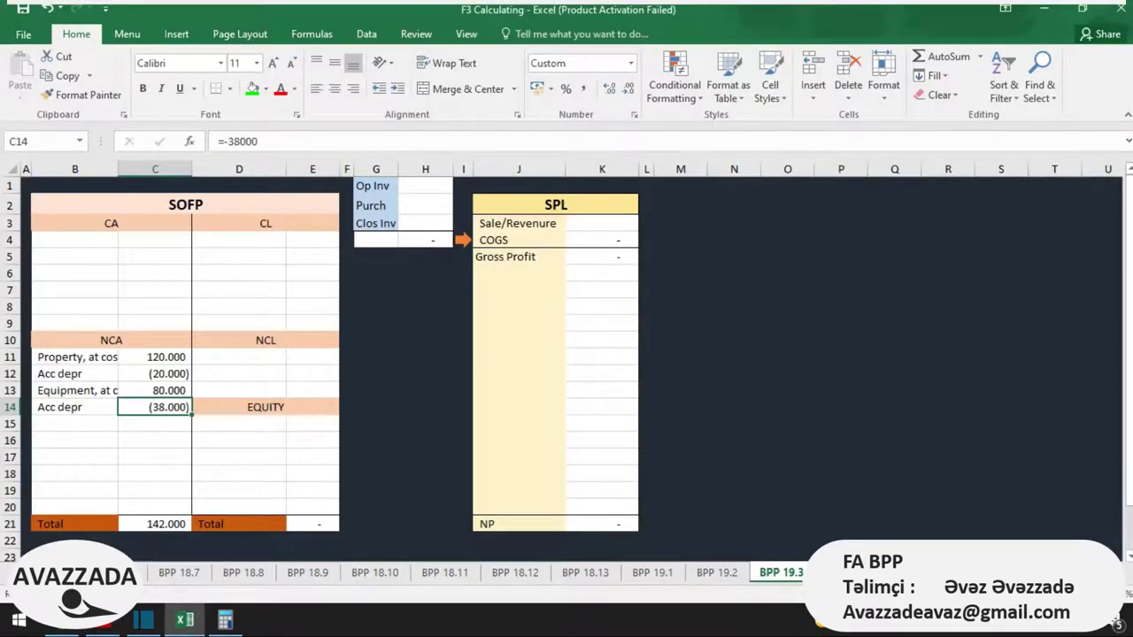
{"action": "left_click", "coordinate": [424, 205]}
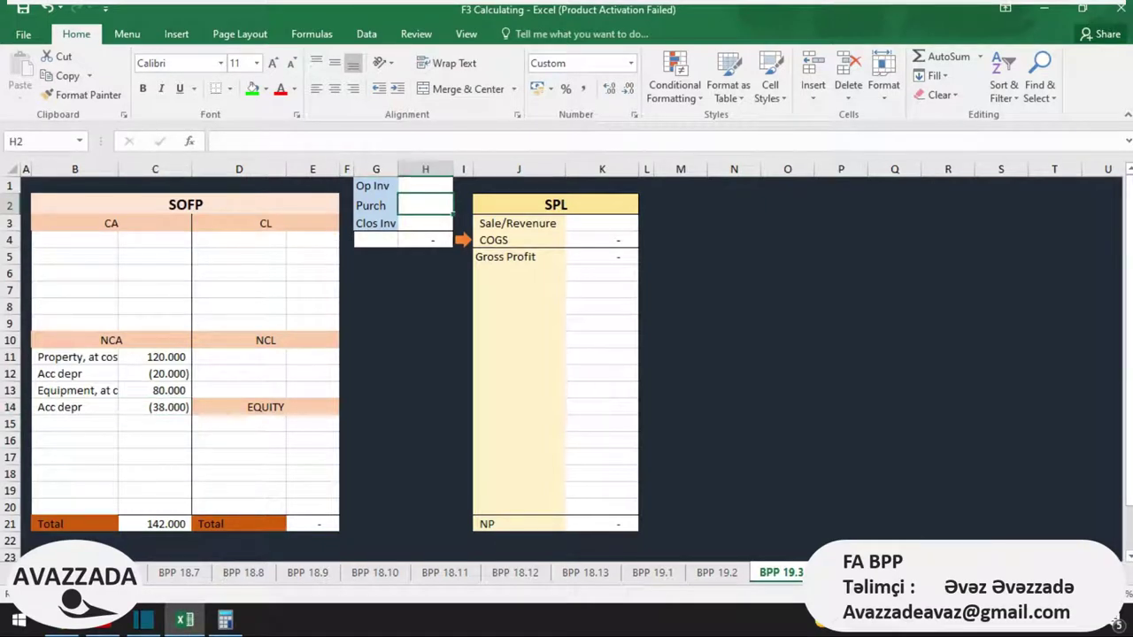
{"action": "left_click", "coordinate": [601, 239]}
{"action": "key", "text": "alt+Tab"}
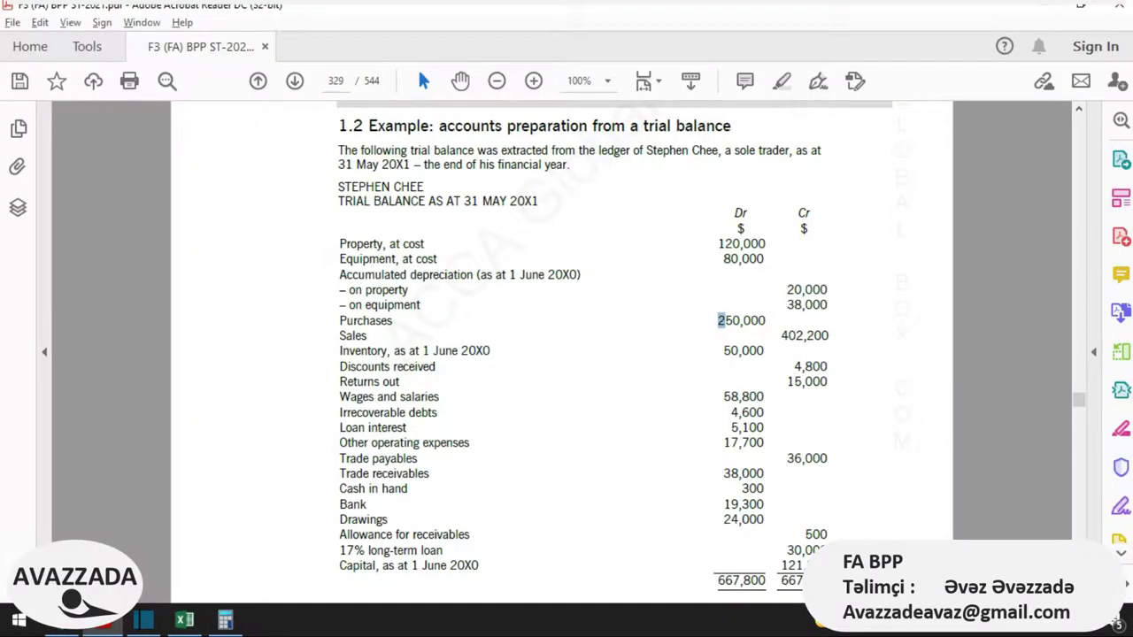
{"action": "key", "text": "alt+Tab"}
{"action": "left_click", "coordinate": [425, 205]}
{"action": "type", "text": "250000"}
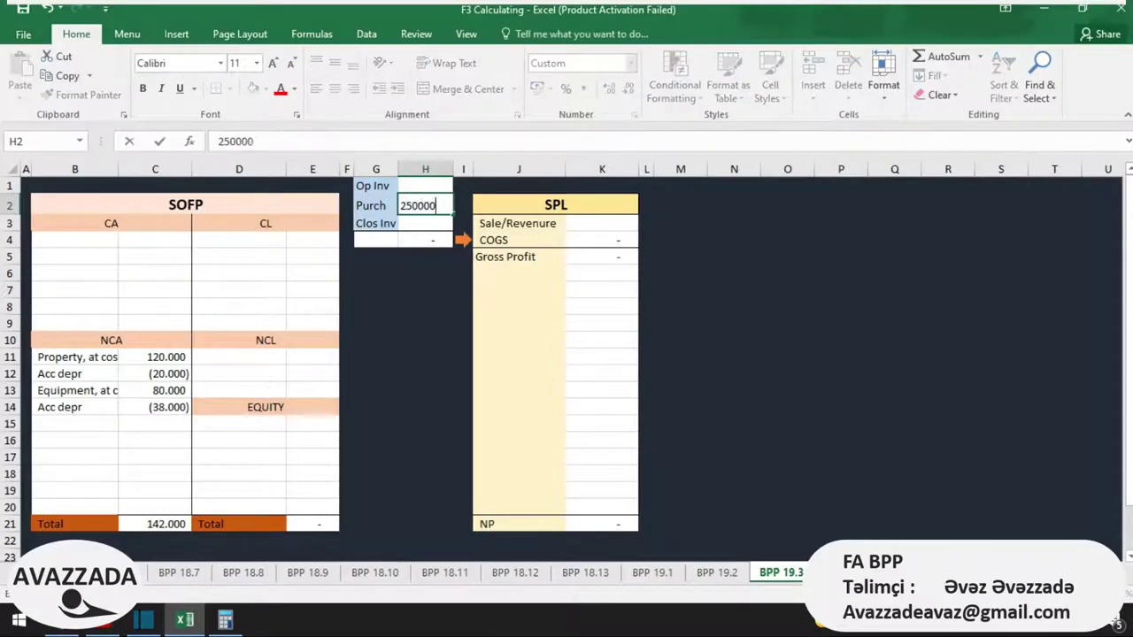
{"action": "key", "text": "Return"}
Step: Look up Sales in the PDF trial balance and enter 402200 as the SPL sales revenue in K3 in Excel
{"action": "key", "text": "alt+Tab"}
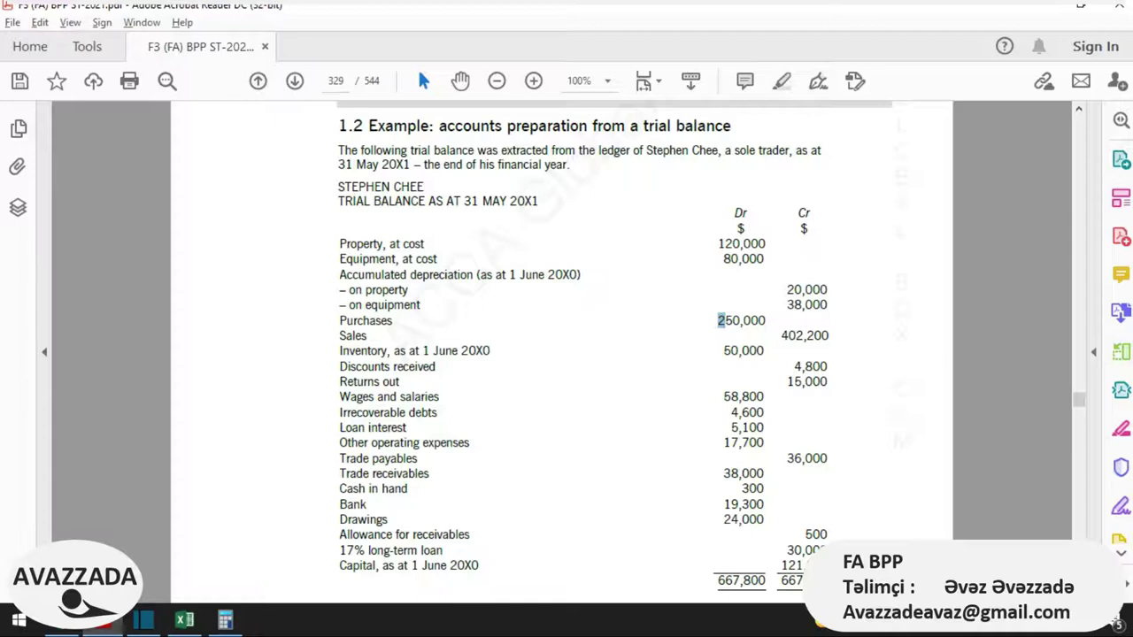
{"action": "key", "text": "alt+Tab"}
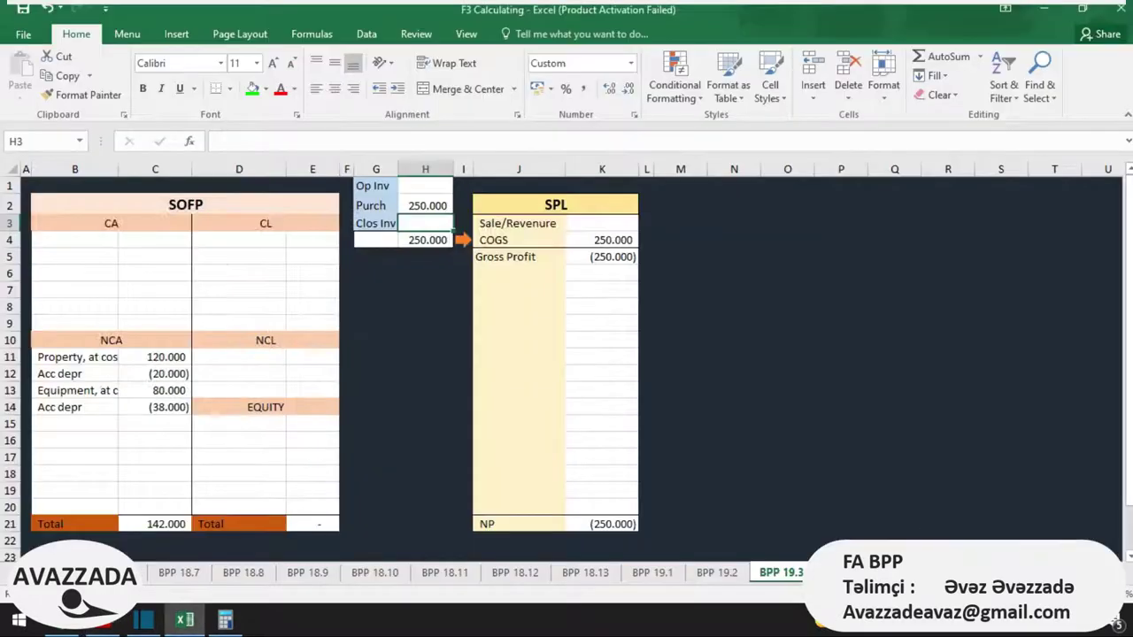
{"action": "left_click", "coordinate": [602, 223]}
{"action": "type", "text": "4"}
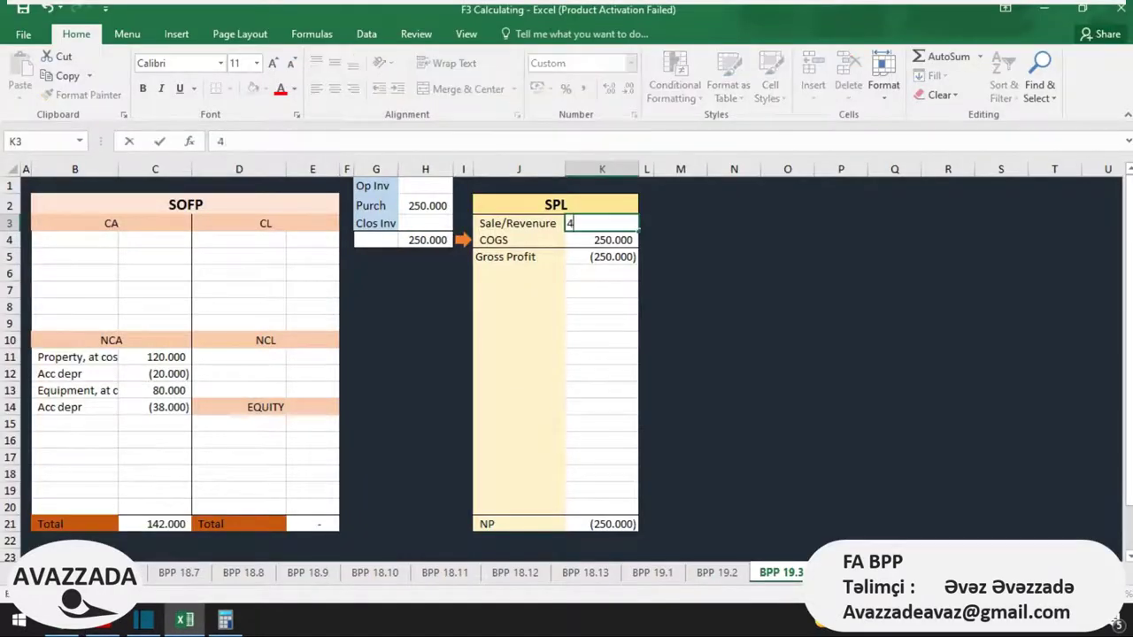
{"action": "type", "text": "02200"}
{"action": "key", "text": "Return"}
{"action": "key", "text": "Return"}
Step: Look up the opening inventory in the PDF trial balance, enter 50000 for Op Inv in H1 in Excel, and save the workbook
{"action": "key", "text": "alt+Tab"}
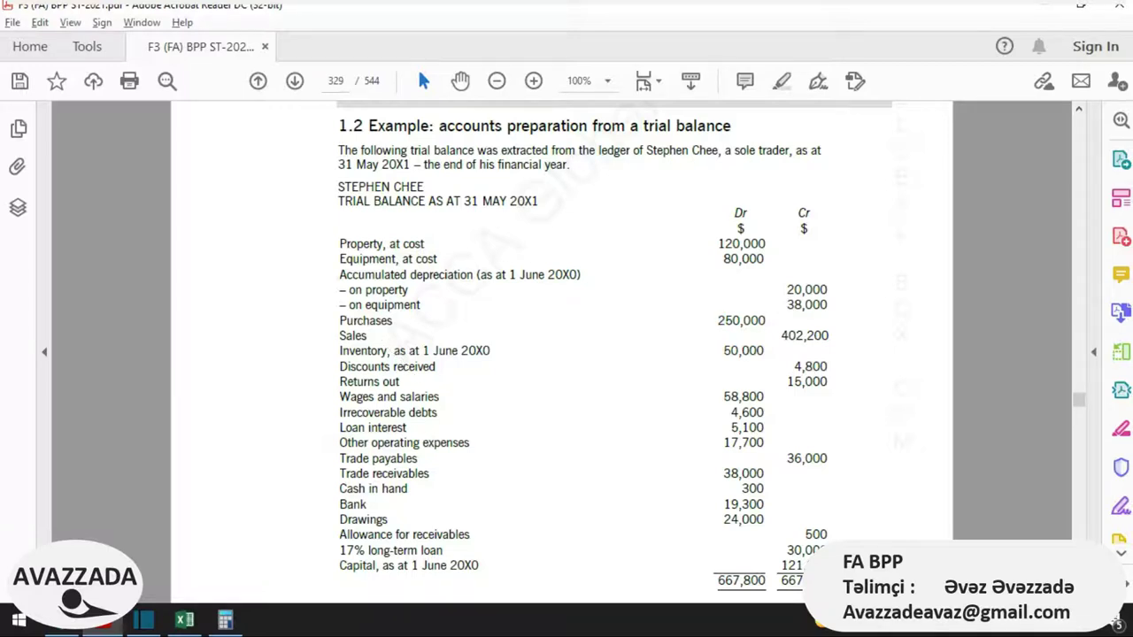
{"action": "key", "text": "alt+Tab"}
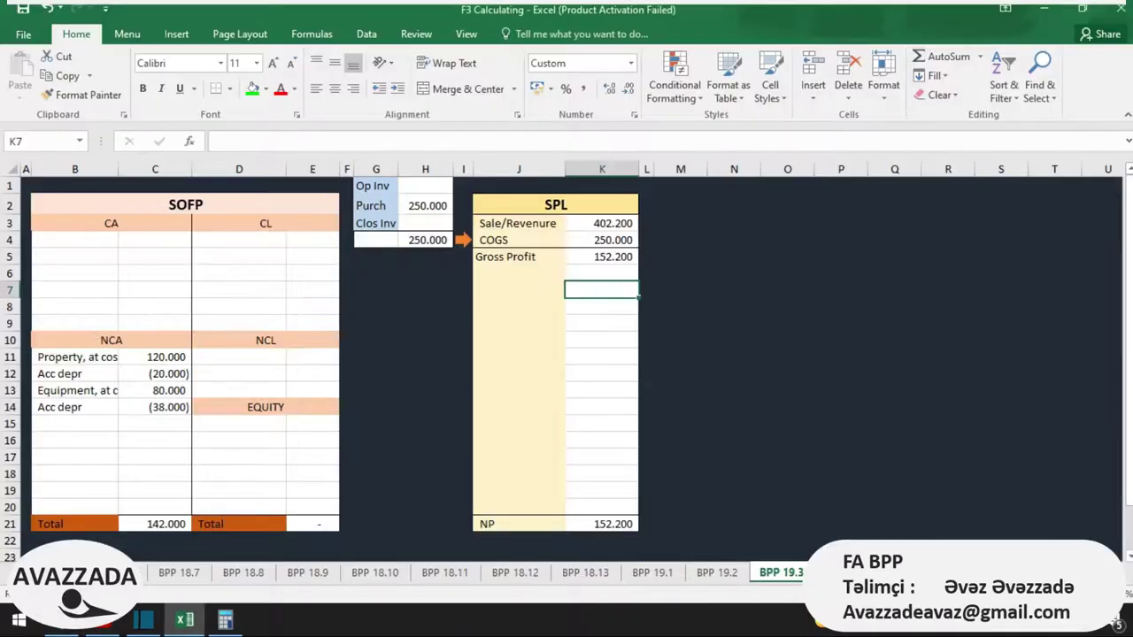
{"action": "left_click", "coordinate": [425, 185]}
{"action": "type", "text": "50000"}
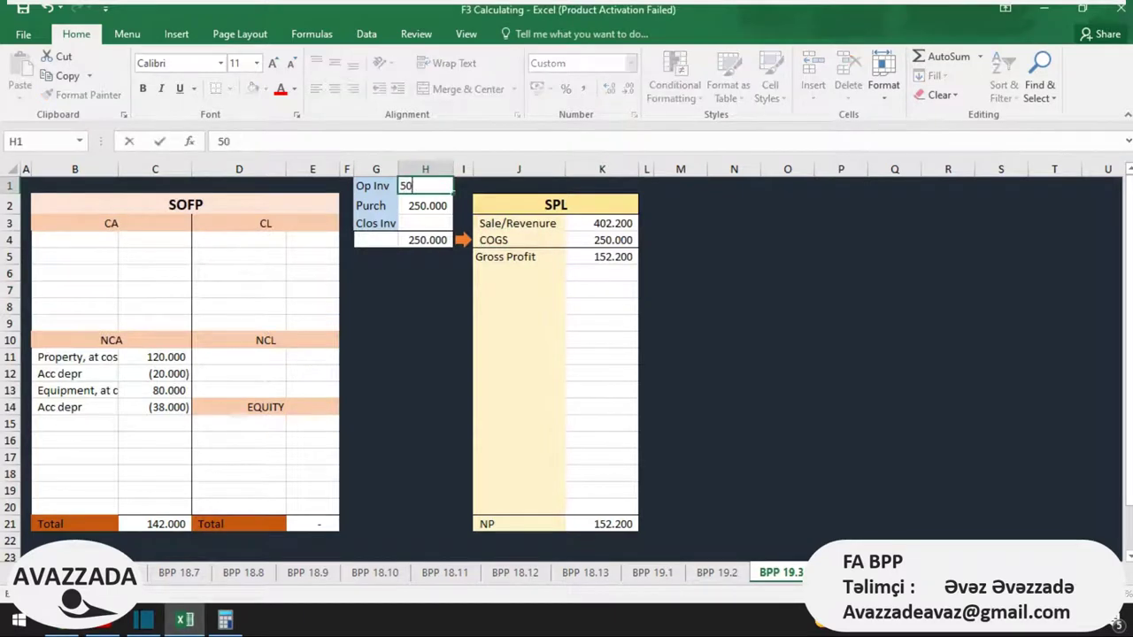
{"action": "key", "text": "Return"}
{"action": "key", "text": "ctrl+s"}
{"action": "key", "text": "Down"}
{"action": "key", "text": "Down"}
{"action": "key", "text": "Down"}
{"action": "key", "text": "Up"}
{"action": "key", "text": "Up"}
Step: Look up Discounts received in the PDF trial balance and deduct it from COGS by making K4 =H4-4800 in Excel
{"action": "key", "text": "alt+Tab"}
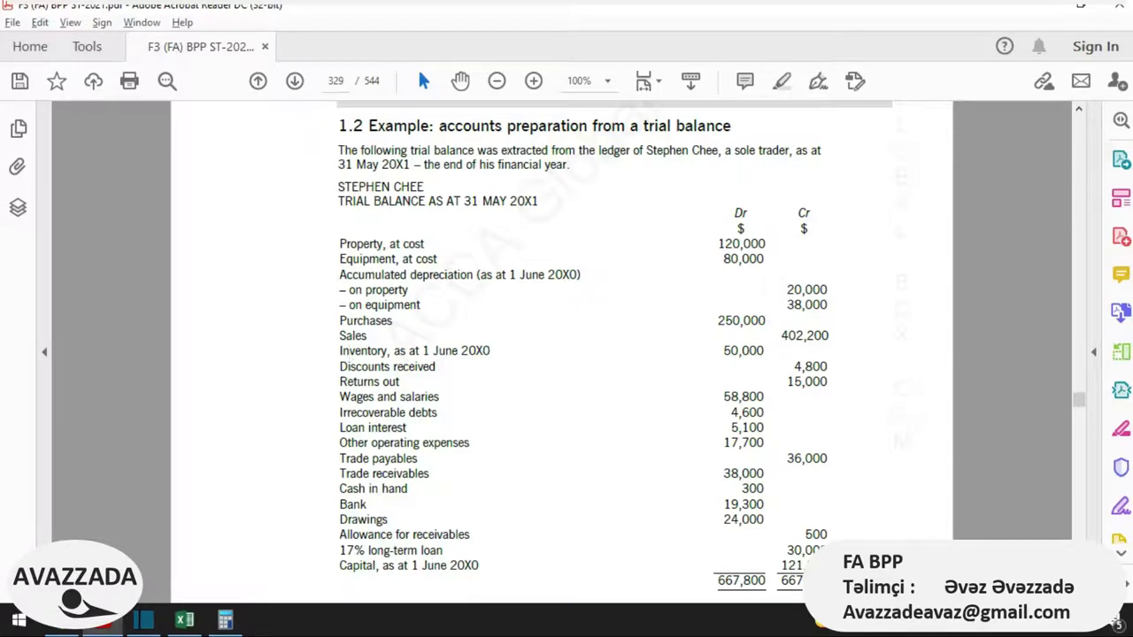
{"action": "left_click_drag", "start_coordinate": [340, 360], "coordinate": [478, 570]}
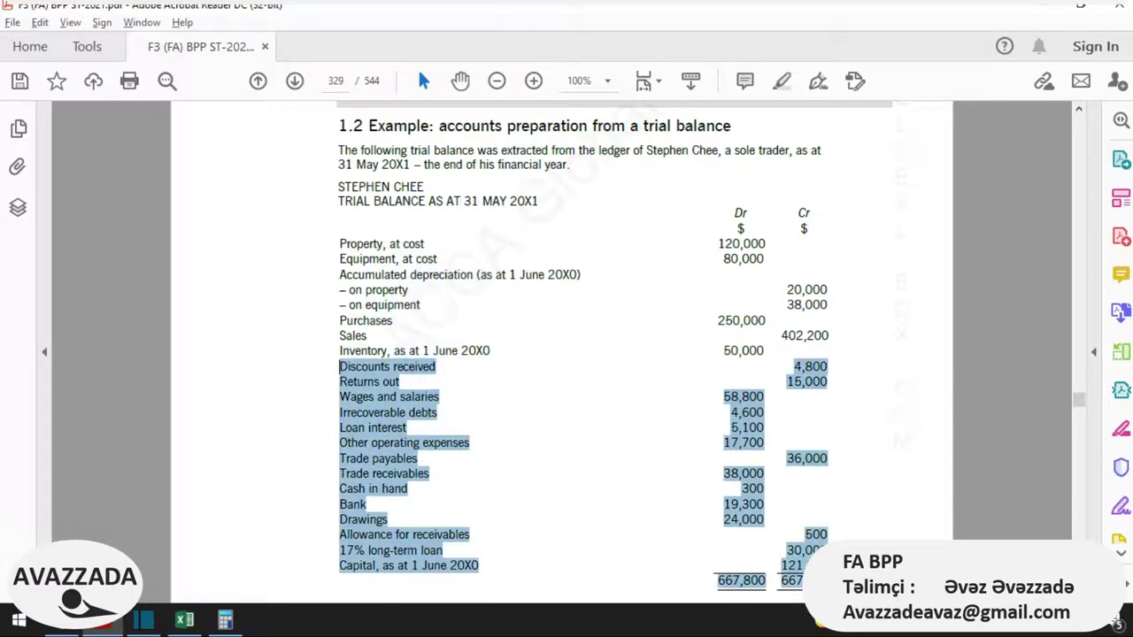
{"action": "key", "text": "alt+Tab"}
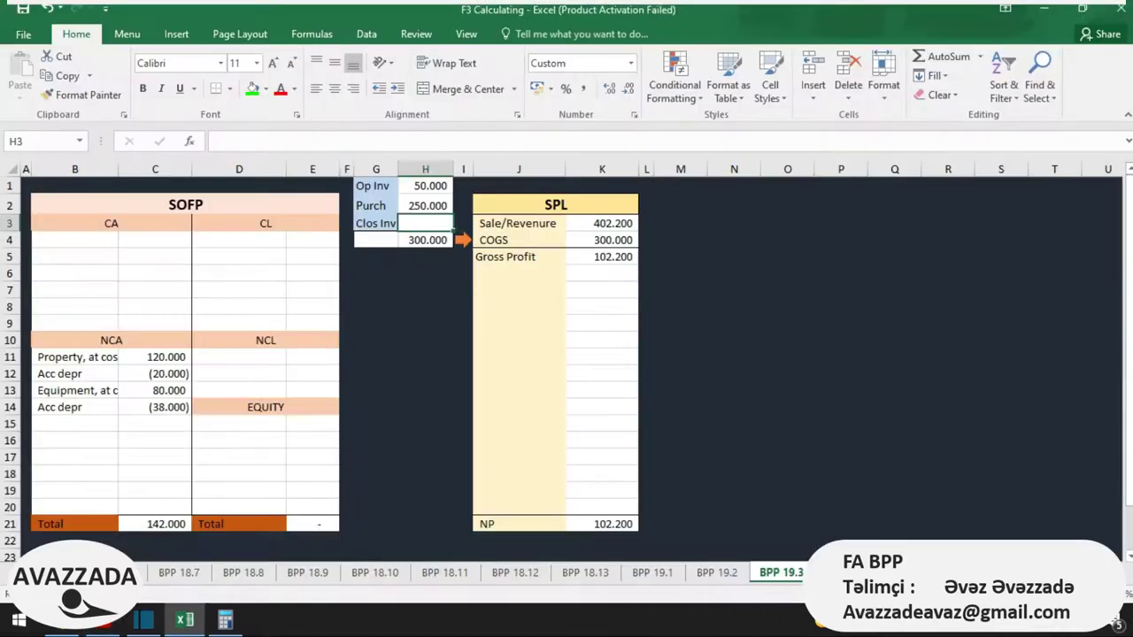
{"action": "left_click", "coordinate": [601, 240]}
{"action": "key", "text": "alt+Tab"}
{"action": "key", "text": "alt+Tab"}
{"action": "key", "text": "F2"}
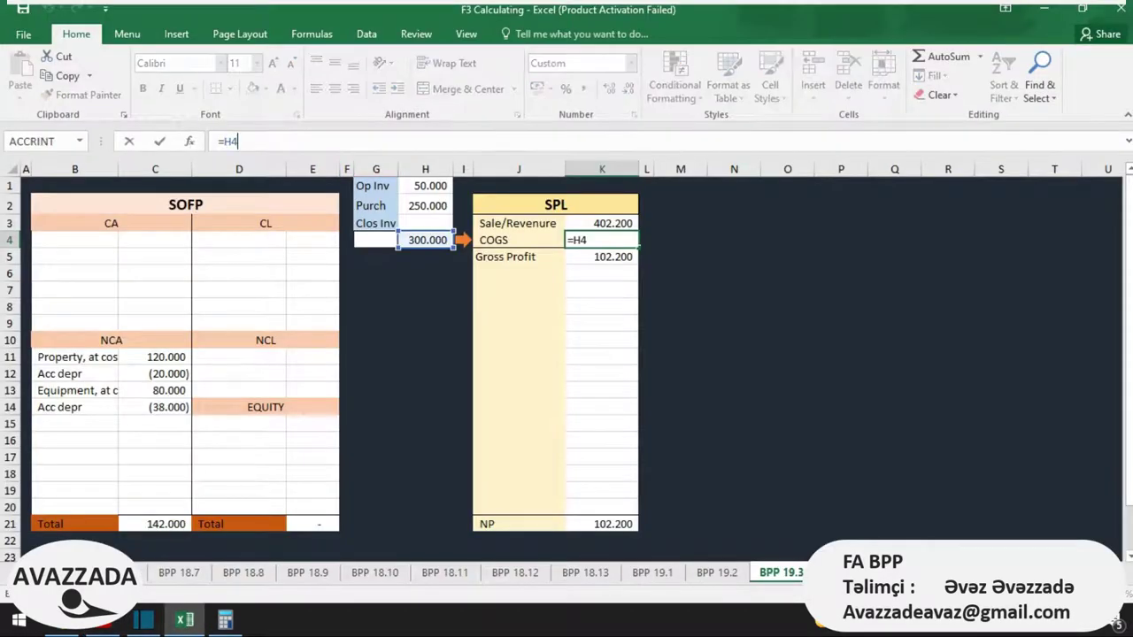
{"action": "type", "text": "-"}
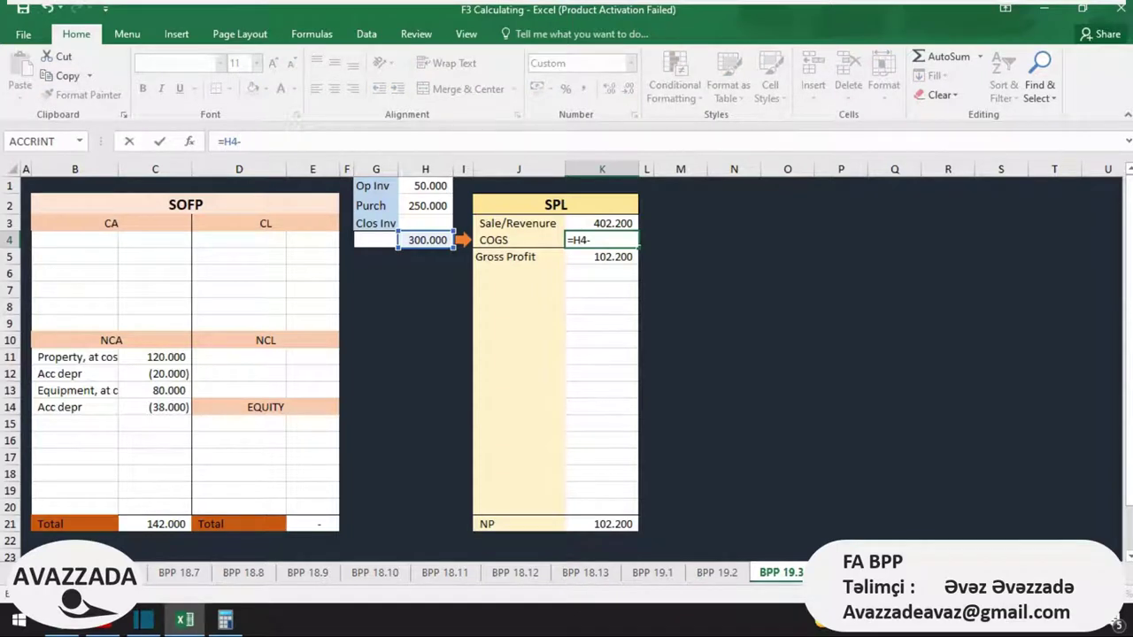
{"action": "type", "text": "4800"}
{"action": "key", "text": "Return"}
{"action": "key", "text": "alt+Tab"}
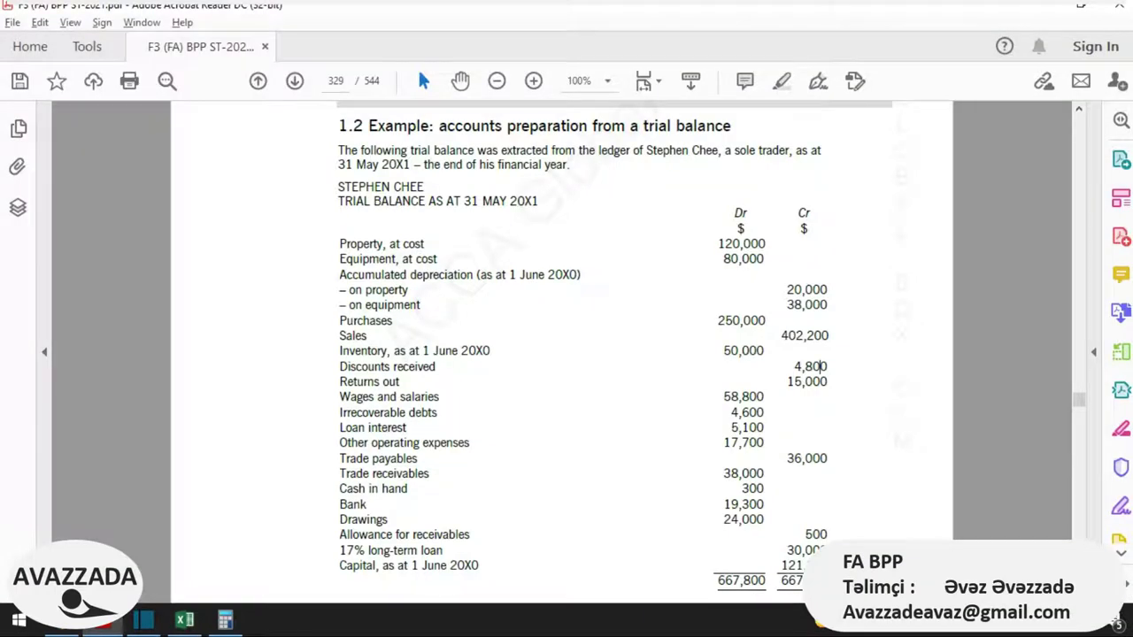
{"action": "left_click_drag", "start_coordinate": [787, 381], "coordinate": [339, 382]}
{"action": "key", "text": "alt+Tab"}
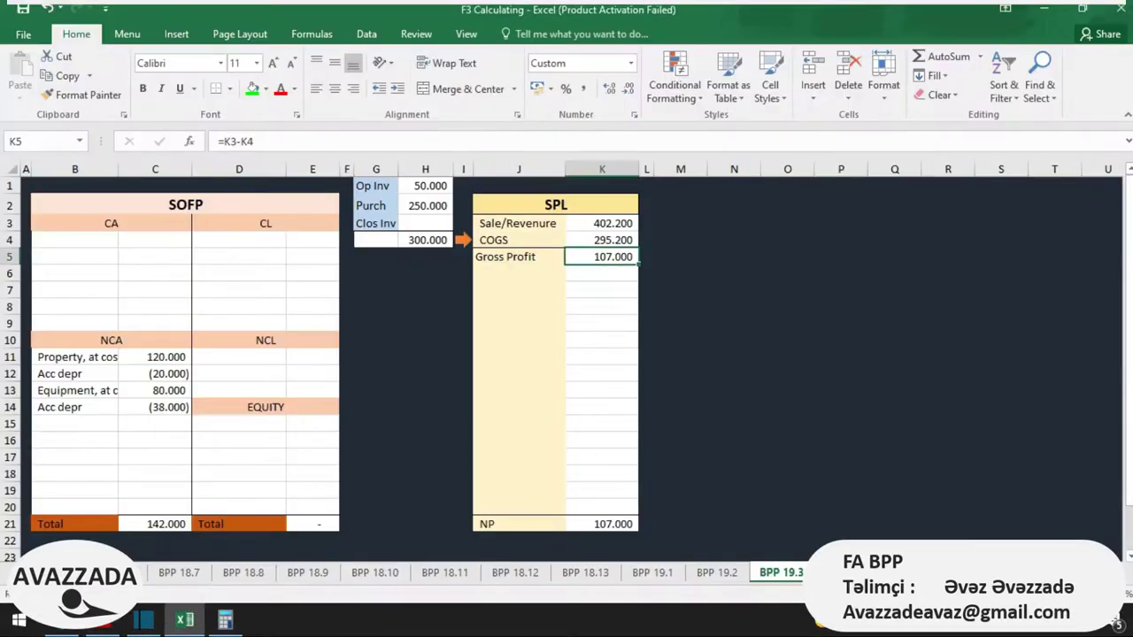
{"action": "left_click", "coordinate": [601, 222]}
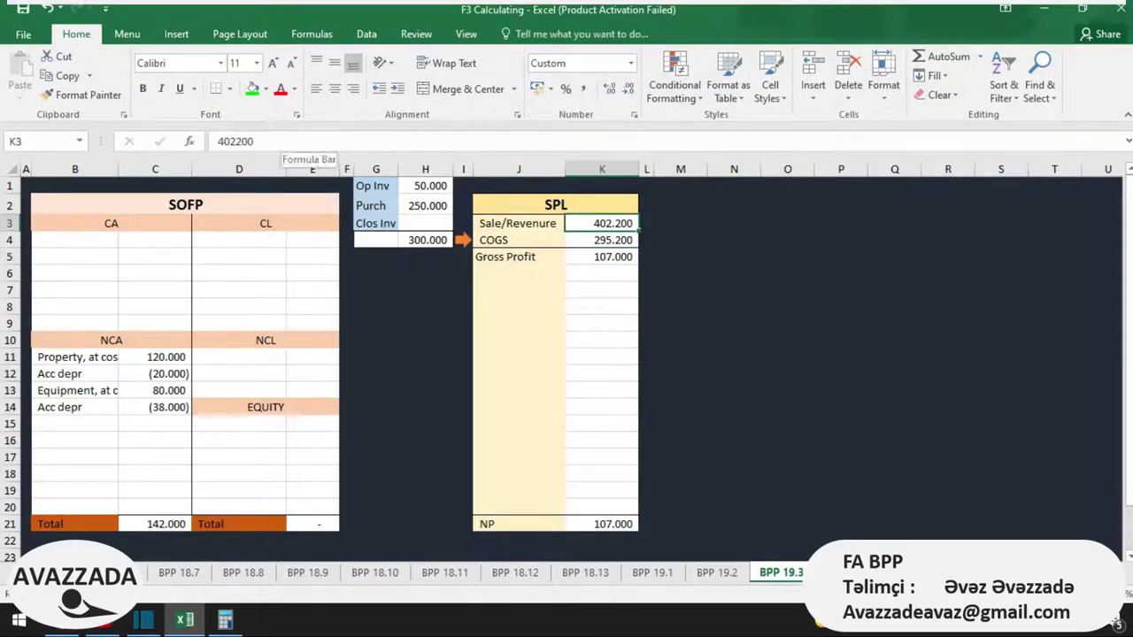
{"action": "key", "text": "F2"}
{"action": "type", "text": "-15000"}
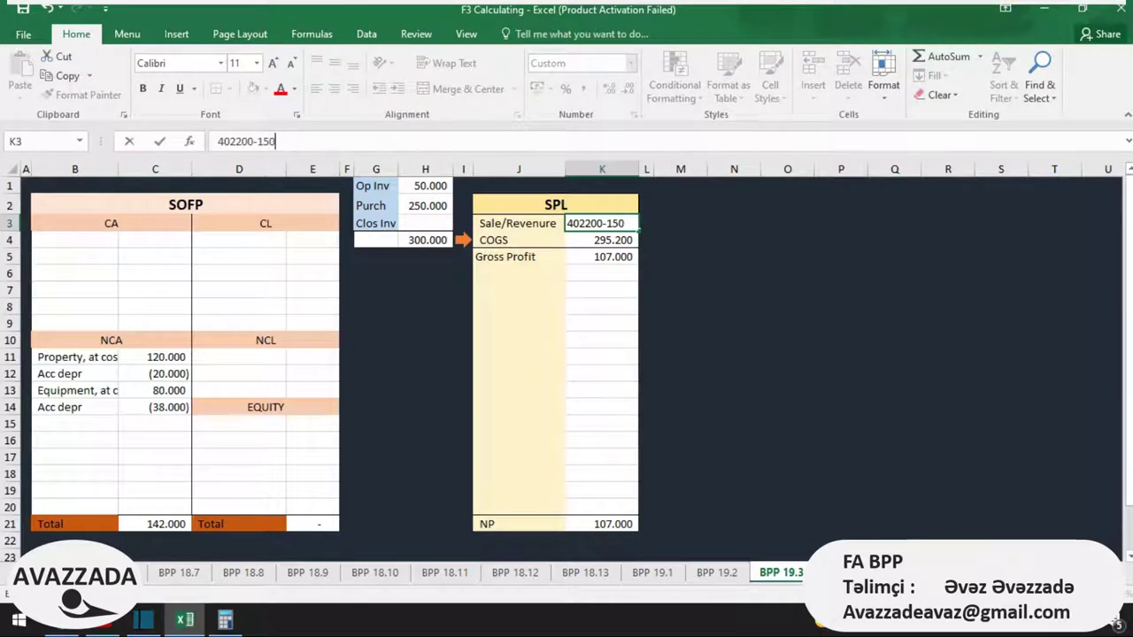
{"action": "key", "text": "Left"}
{"action": "key", "text": "Left"}
{"action": "key", "text": "Left"}
{"action": "key", "text": "Left"}
{"action": "key", "text": "Left"}
{"action": "key", "text": "Left"}
{"action": "key", "text": "Left"}
{"action": "key", "text": "Left"}
{"action": "key", "text": "Left"}
{"action": "key", "text": "Left"}
{"action": "key", "text": "Left"}
{"action": "key", "text": "Left"}
{"action": "type", "text": "="}
{"action": "key", "text": "Return"}
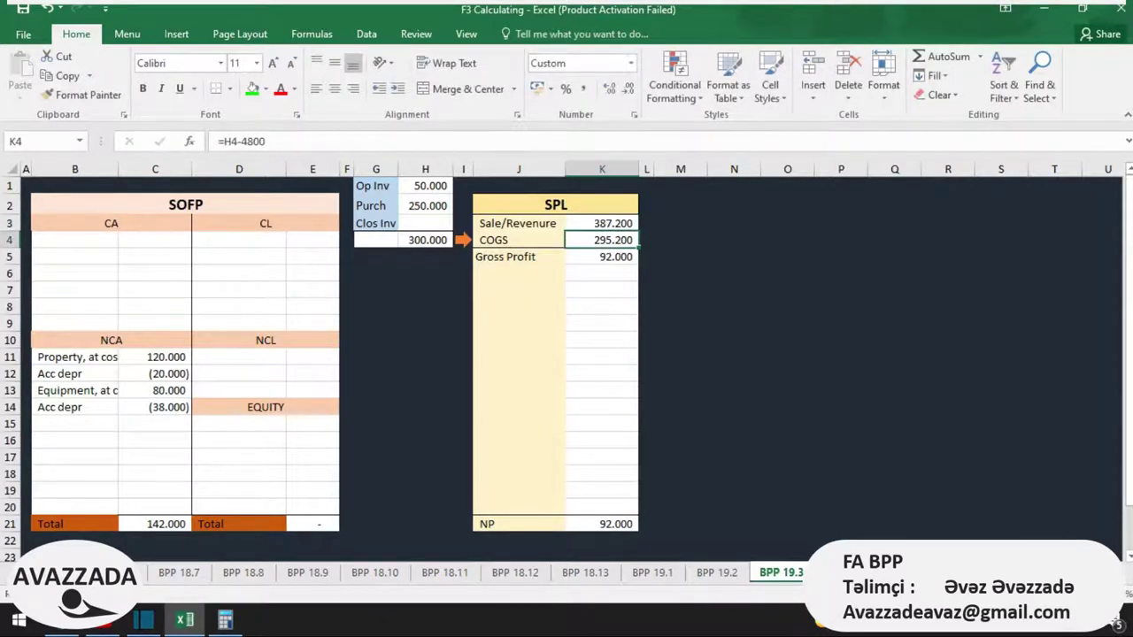
Step: Copy the PDF trial balance lines from Wages and salaries through Other operating expenses into the Excel SPL starting at J7
{"action": "key", "text": "alt+Tab"}
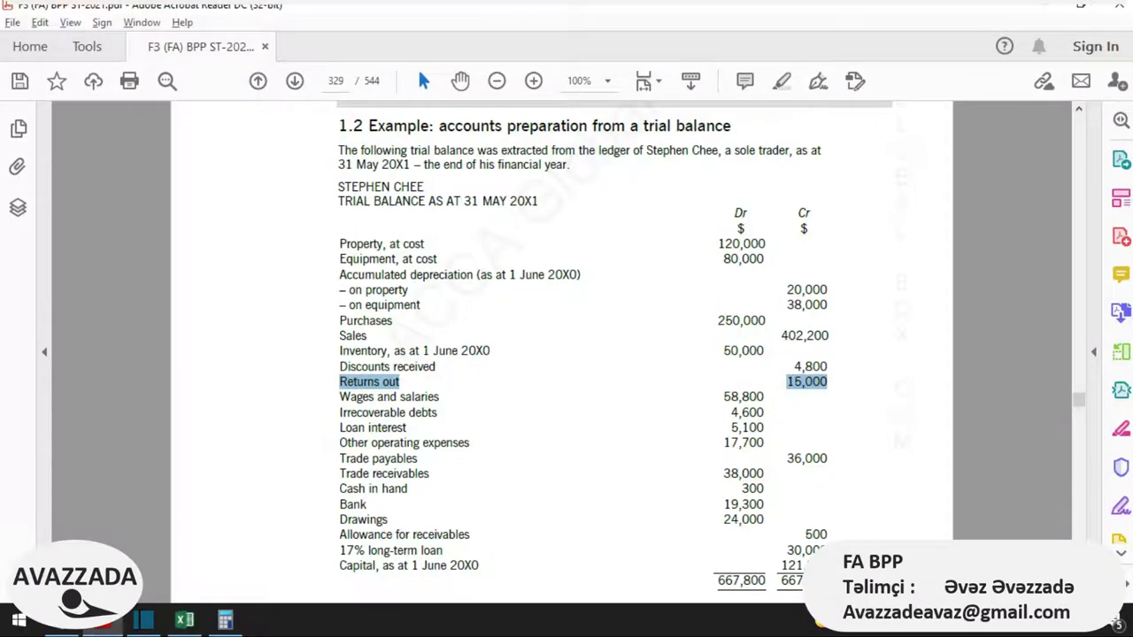
{"action": "mouse_move", "coordinate": [439, 396]}
{"action": "left_mouse_down"}
{"action": "mouse_move", "coordinate": [339, 397]}
{"action": "mouse_move", "coordinate": [368, 458]}
{"action": "mouse_move", "coordinate": [437, 442]}
{"action": "mouse_move", "coordinate": [368, 459]}
{"action": "mouse_move", "coordinate": [766, 443]}
{"action": "left_mouse_up"}
{"action": "key", "text": "ctrl+c"}
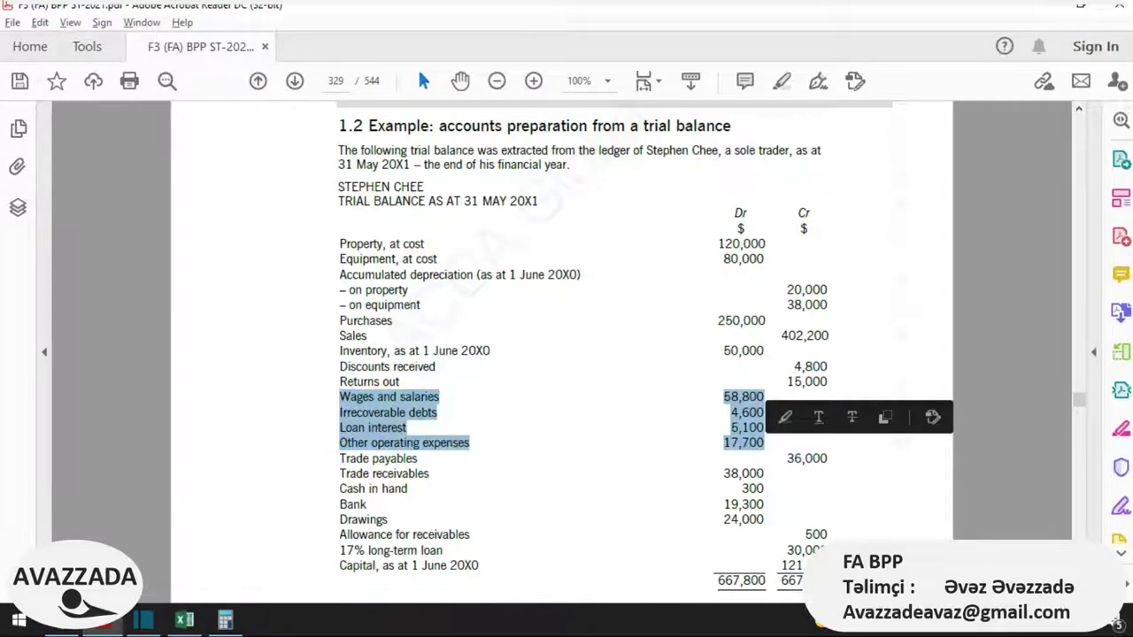
{"action": "key", "text": "alt+Tab"}
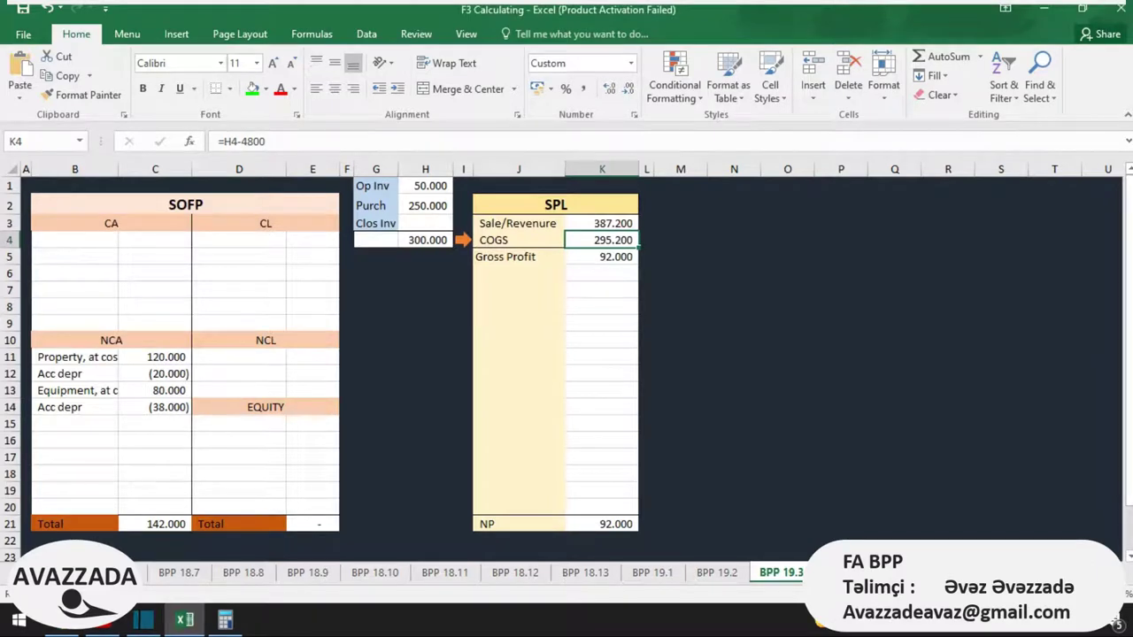
{"action": "left_click", "coordinate": [518, 290]}
{"action": "key", "text": "ctrl+v"}
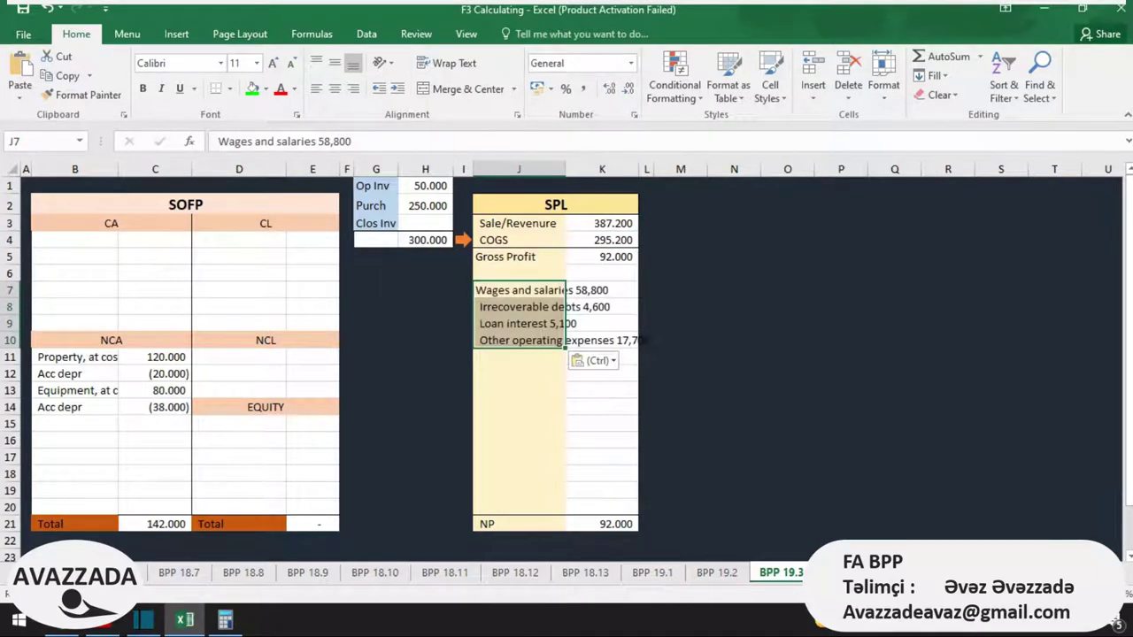
Step: Enter the wages and salaries amount of 58800 in K7 of the SPL
{"action": "left_click", "coordinate": [601, 291]}
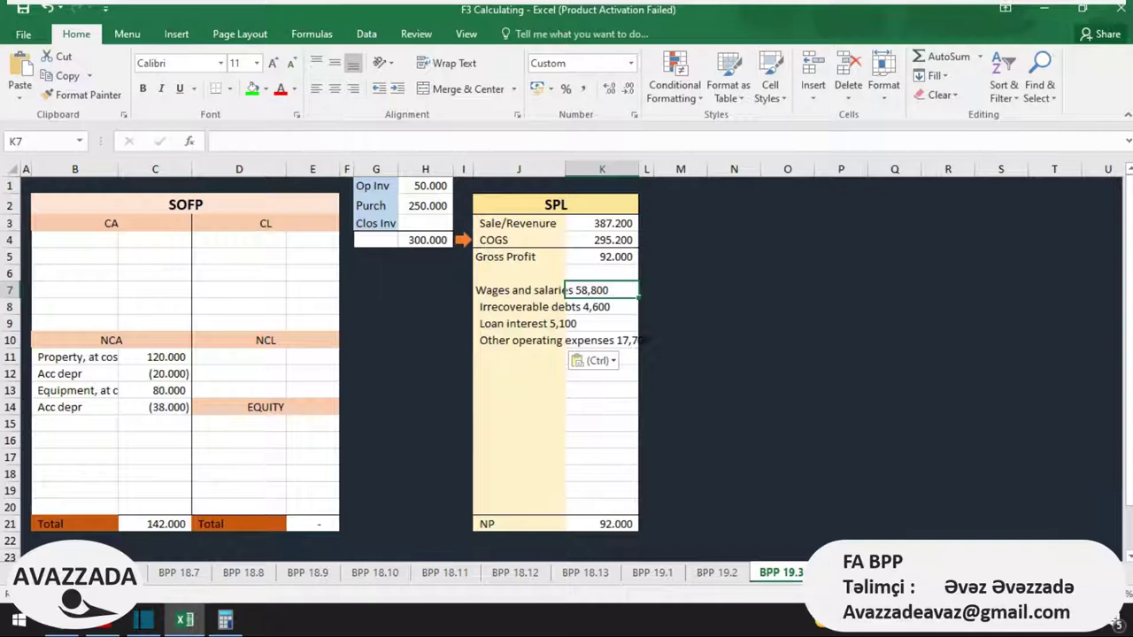
{"action": "type", "text": "58.8"}
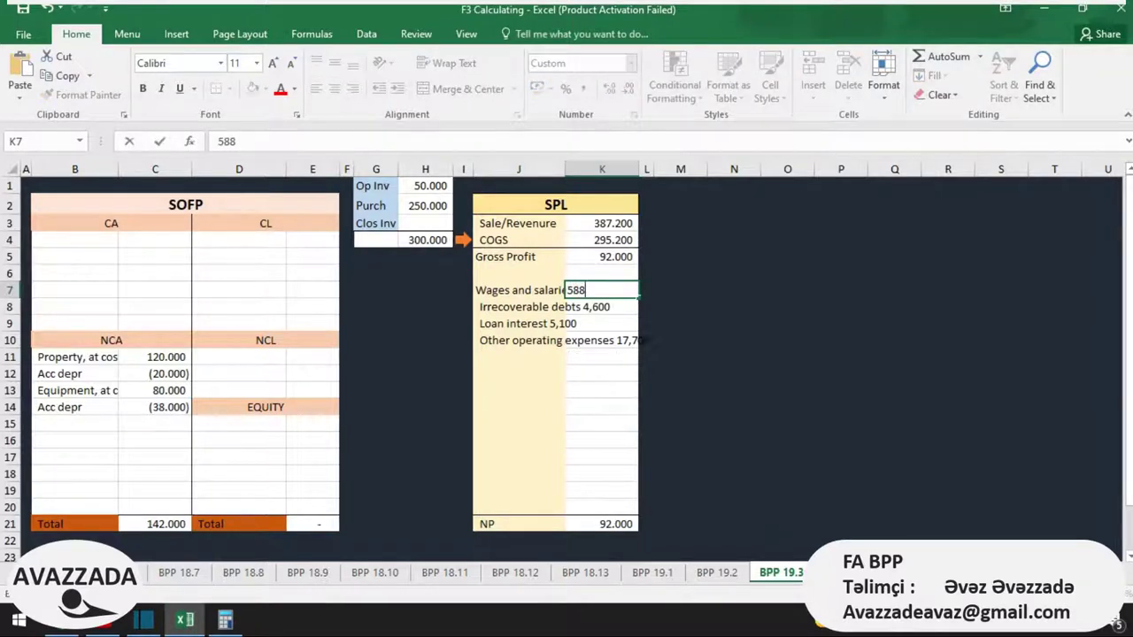
Step: Enter 58800 for wages and salaries and 4600 for irrecoverable debts in the SPL
{"action": "type", "text": "00"}
{"action": "key", "text": "Return"}
{"action": "key", "text": "Left"}
{"action": "key", "text": "Right"}
{"action": "type", "text": "4600"}
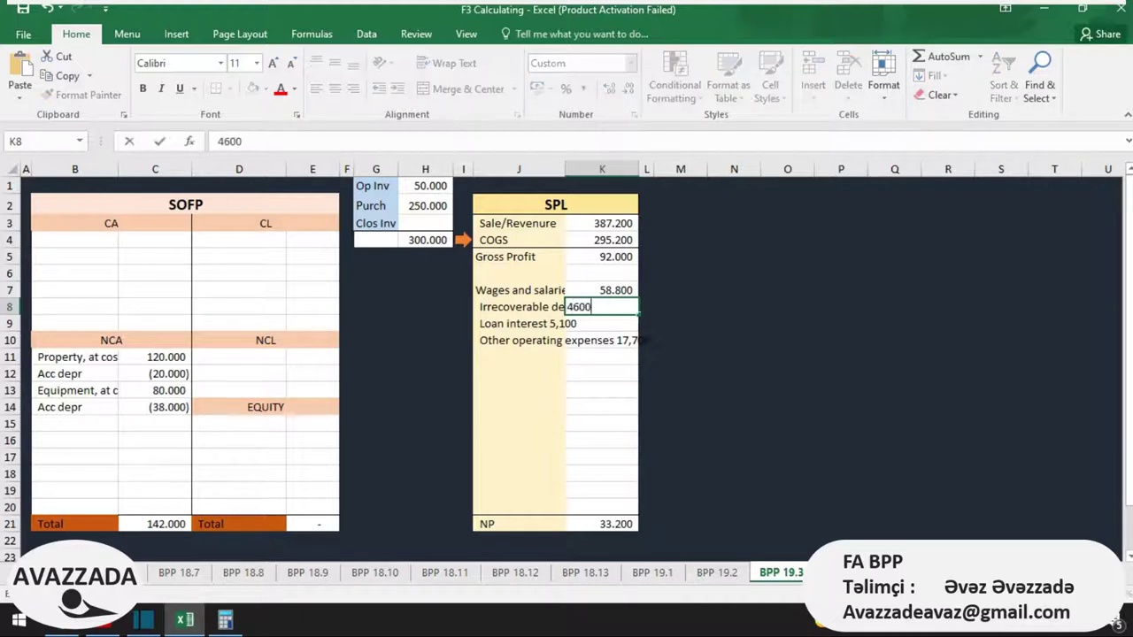
{"action": "key", "text": "Return"}
Step: Enter 5100 for loan interest and 17700 for other operating expenses in the SPL
{"action": "type", "text": "5100"}
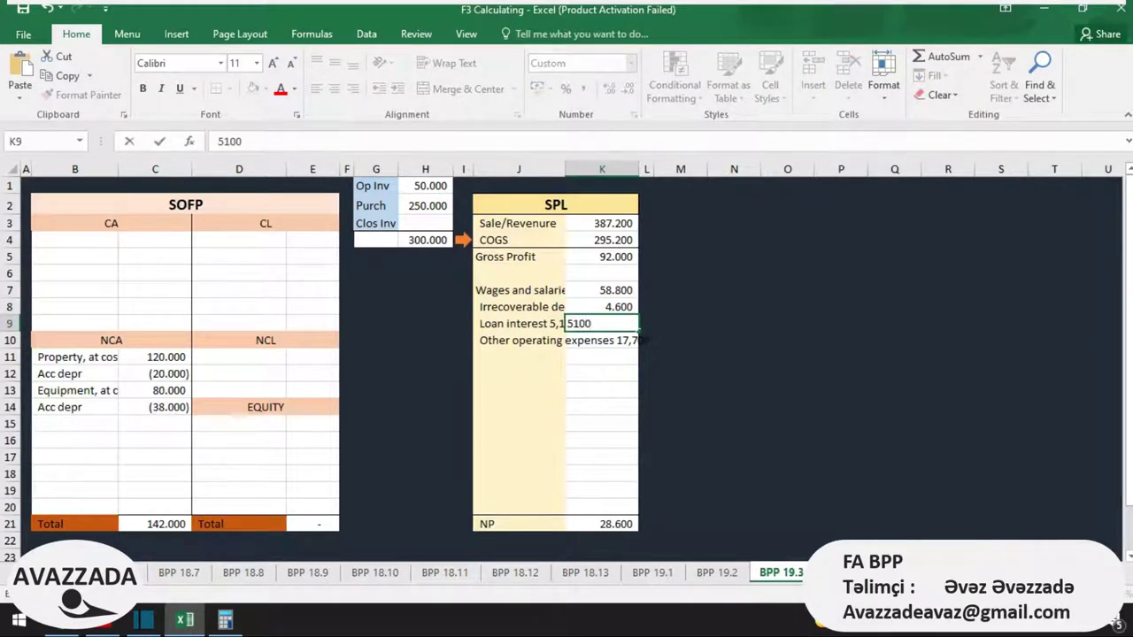
{"action": "key", "text": "Return"}
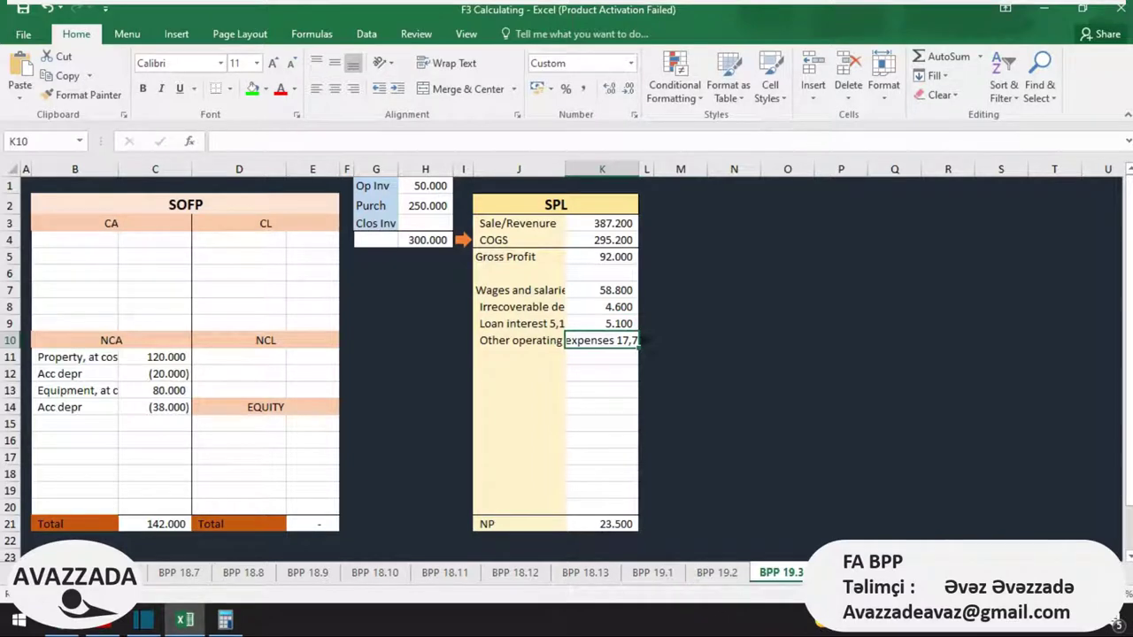
{"action": "type", "text": "17.7"}
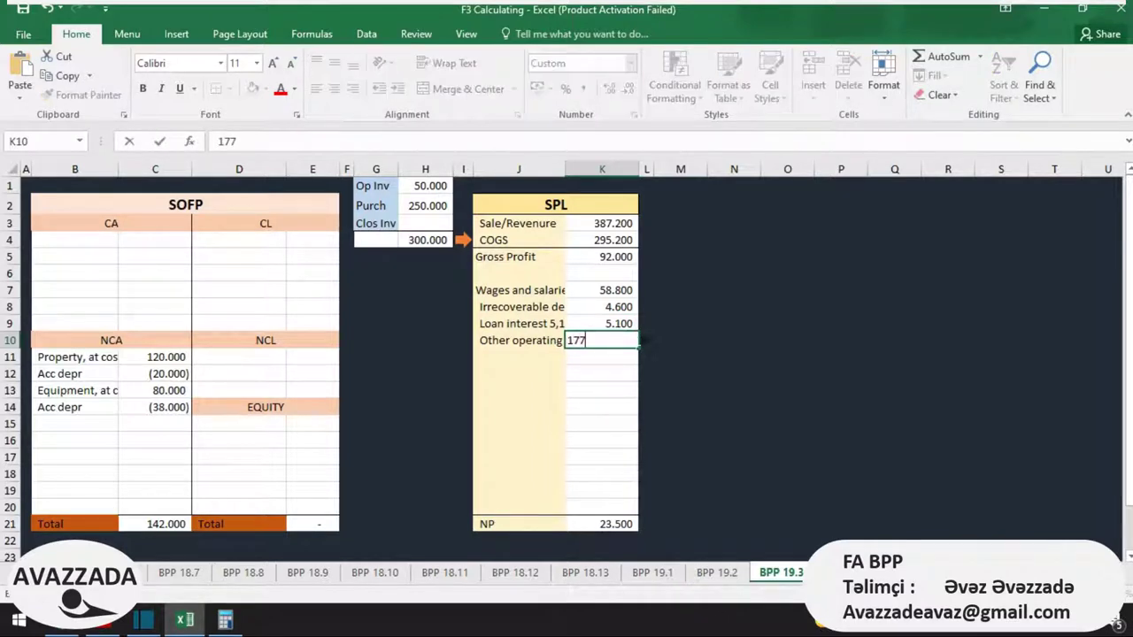
{"action": "type", "text": "00"}
{"action": "key", "text": "Return"}
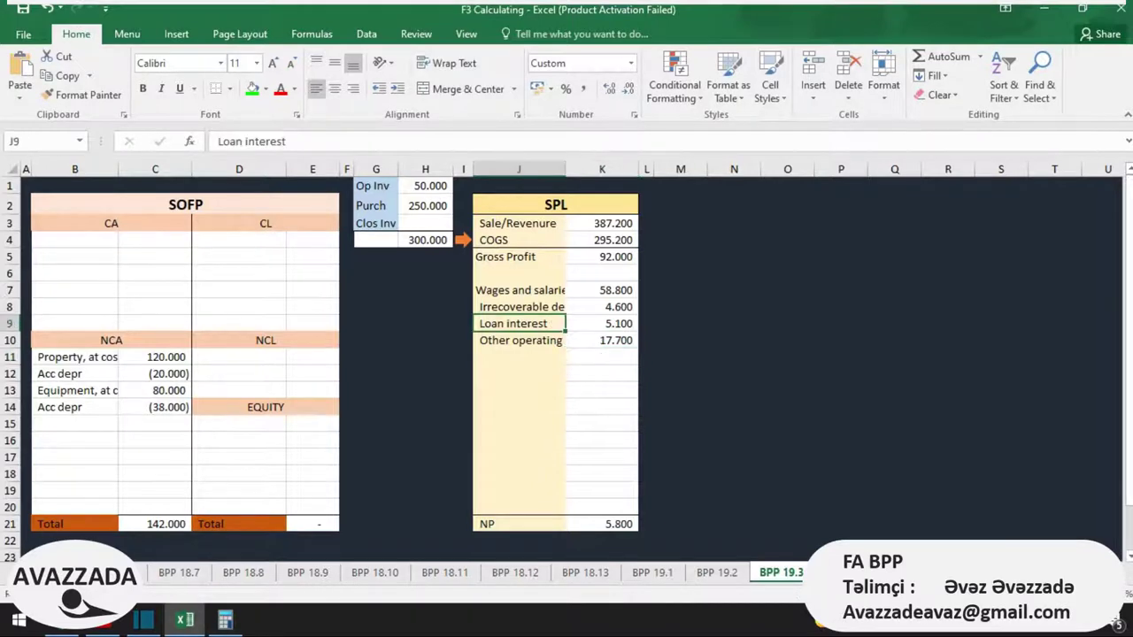
Step: Copy the loan interest label and amount from row 9 to row 19 of the SPL, just above net profit
{"action": "key", "text": "shift+Right"}
{"action": "key", "text": "ctrl+c"}
{"action": "key", "text": "Down"}
{"action": "key", "text": "Down"}
{"action": "key", "text": "Down"}
{"action": "key", "text": "Down"}
{"action": "key", "text": "Down"}
{"action": "key", "text": "Down"}
{"action": "key", "text": "Down"}
{"action": "key", "text": "Down"}
{"action": "key", "text": "Down"}
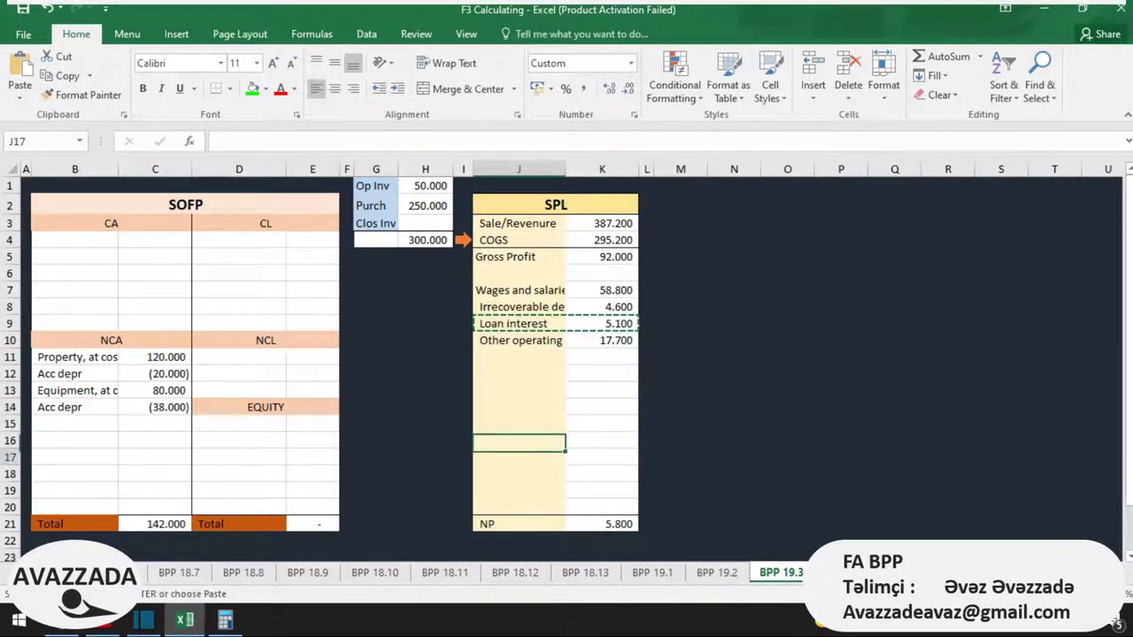
{"action": "key", "text": "Up"}
{"action": "key", "text": "Down"}
{"action": "key", "text": "Up"}
{"action": "key", "text": "Down"}
{"action": "key", "text": "Down"}
{"action": "key", "text": "ctrl+v"}
Step: Clear the original loan interest label and amount from row 9 of the SPL
{"action": "key", "text": "Up"}
{"action": "key", "text": "Up"}
{"action": "key", "text": "Up"}
{"action": "key", "text": "Up"}
{"action": "key", "text": "Up"}
{"action": "key", "text": "Up"}
{"action": "key", "text": "Up"}
{"action": "key", "text": "Up"}
{"action": "key", "text": "Up"}
{"action": "key", "text": "Up"}
{"action": "key", "text": "shift+Right"}
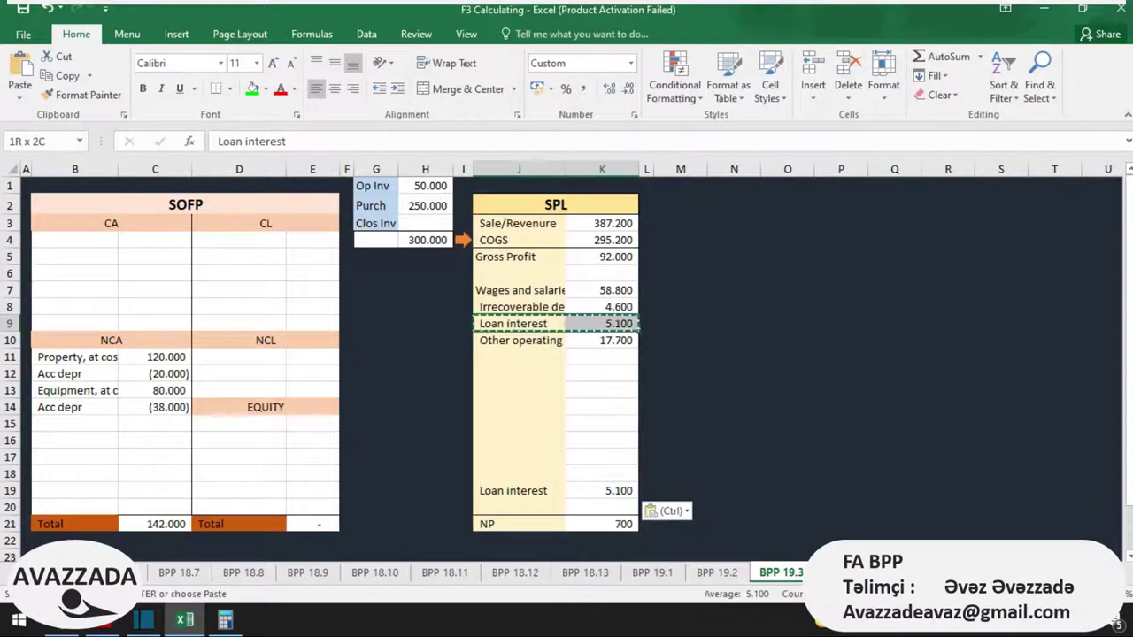
{"action": "key", "text": "Delete"}
{"action": "key", "text": "Down"}
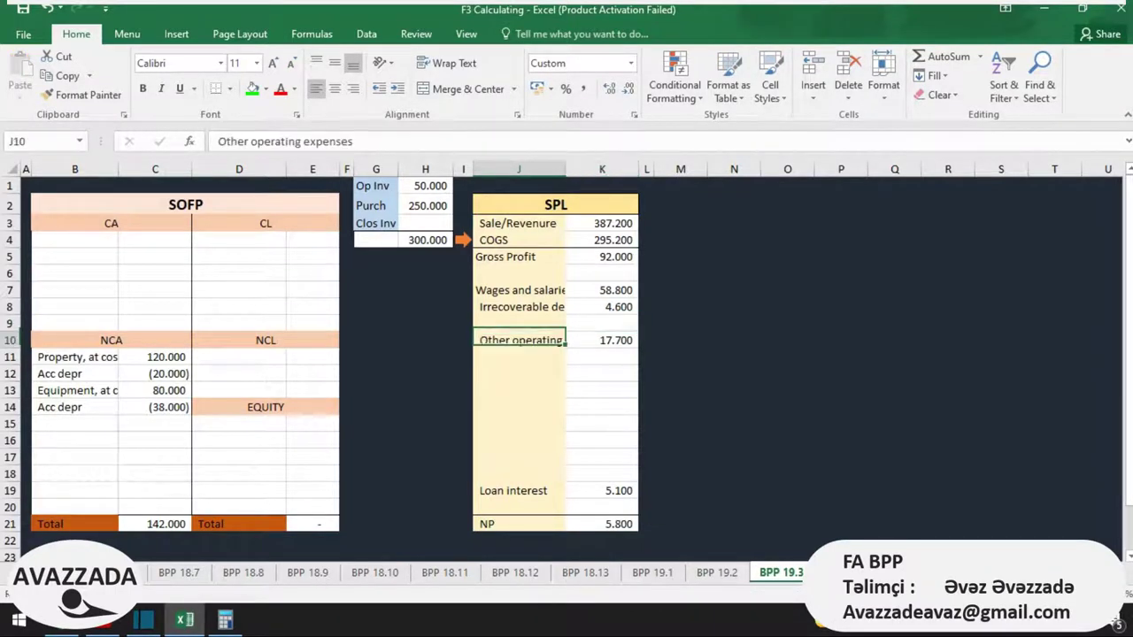
{"action": "key", "text": "Up"}
{"action": "key", "text": "Right"}
{"action": "key", "text": "Right"}
{"action": "key", "text": "Down"}
{"action": "key", "text": "Down"}
{"action": "key", "text": "Down"}
Step: Check the trial balance PDF, add Payables of 36000 in the first row under CL in the SOFP, and save the workbook
{"action": "key", "text": "alt+Tab"}
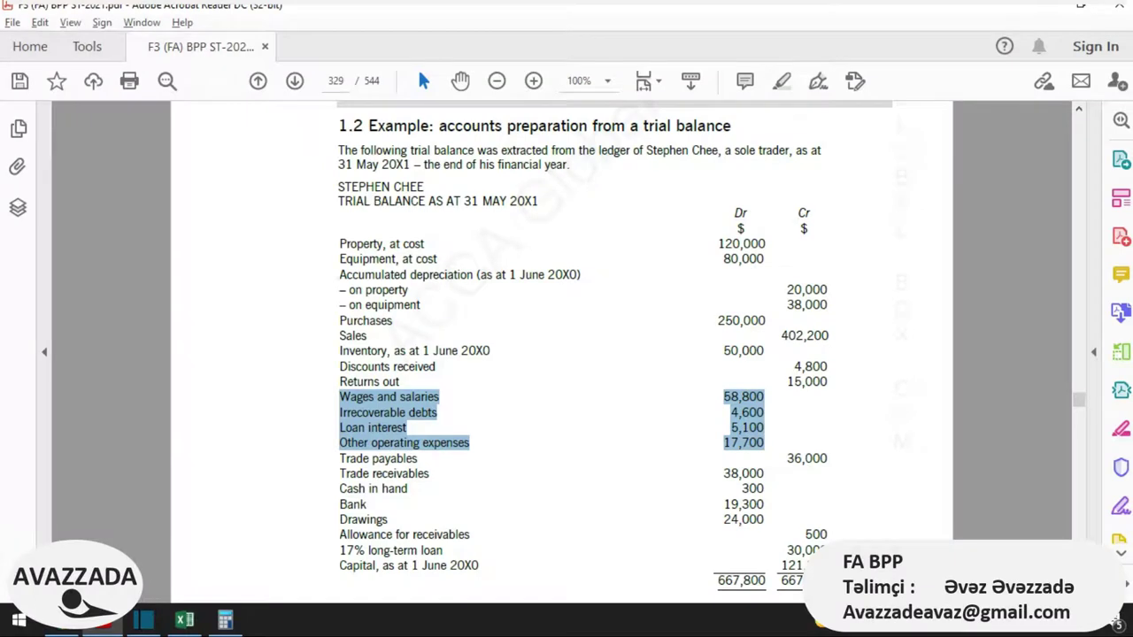
{"action": "key", "text": "alt+Tab"}
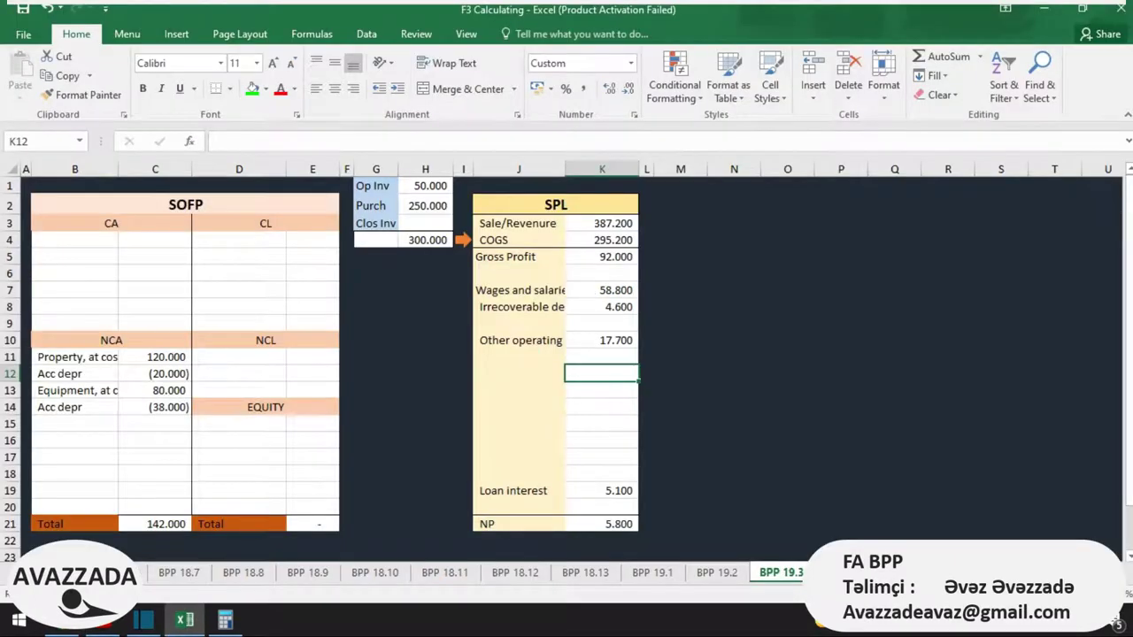
{"action": "left_click", "coordinate": [238, 239]}
{"action": "type", "text": "Payables"}
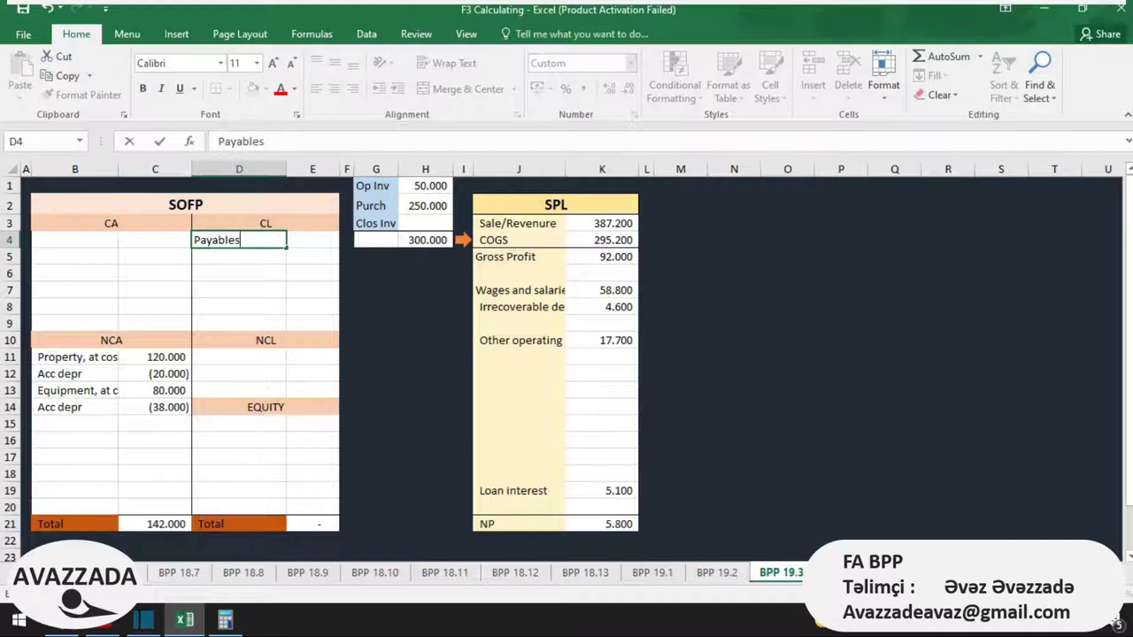
{"action": "key", "text": "Tab"}
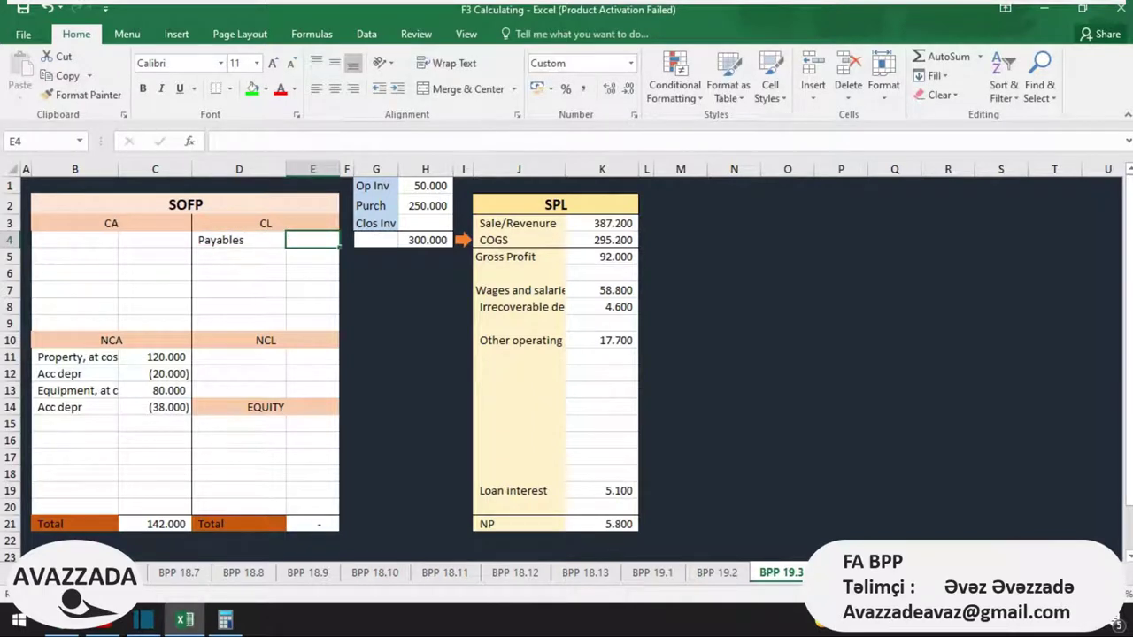
{"action": "type", "text": "36000"}
{"action": "key", "text": "Return"}
{"action": "key", "text": "ctrl+s"}
Step: Look up trade receivables in the trial balance PDF and add Receivables of 38000 in the first row under CA in the SOFP
{"action": "key", "text": "alt+Tab"}
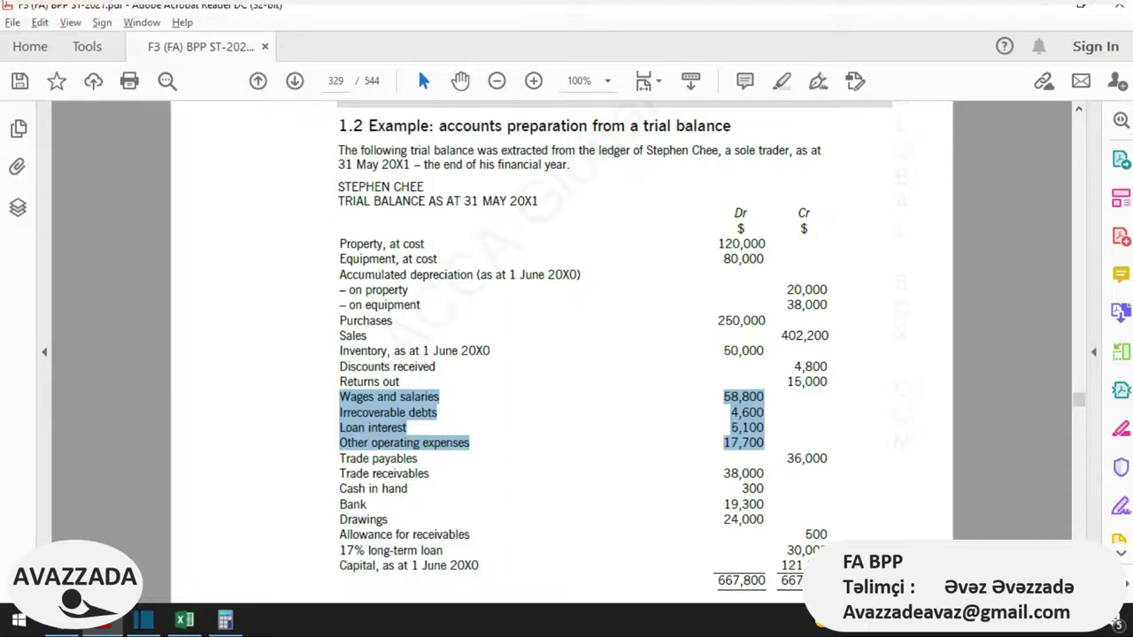
{"action": "key", "text": "alt+Tab"}
{"action": "key", "text": "Left"}
{"action": "key", "text": "Left"}
{"action": "key", "text": "Left"}
{"action": "key", "text": "Up"}
{"action": "type", "text": "Receivables"}
{"action": "key", "text": "Tab"}
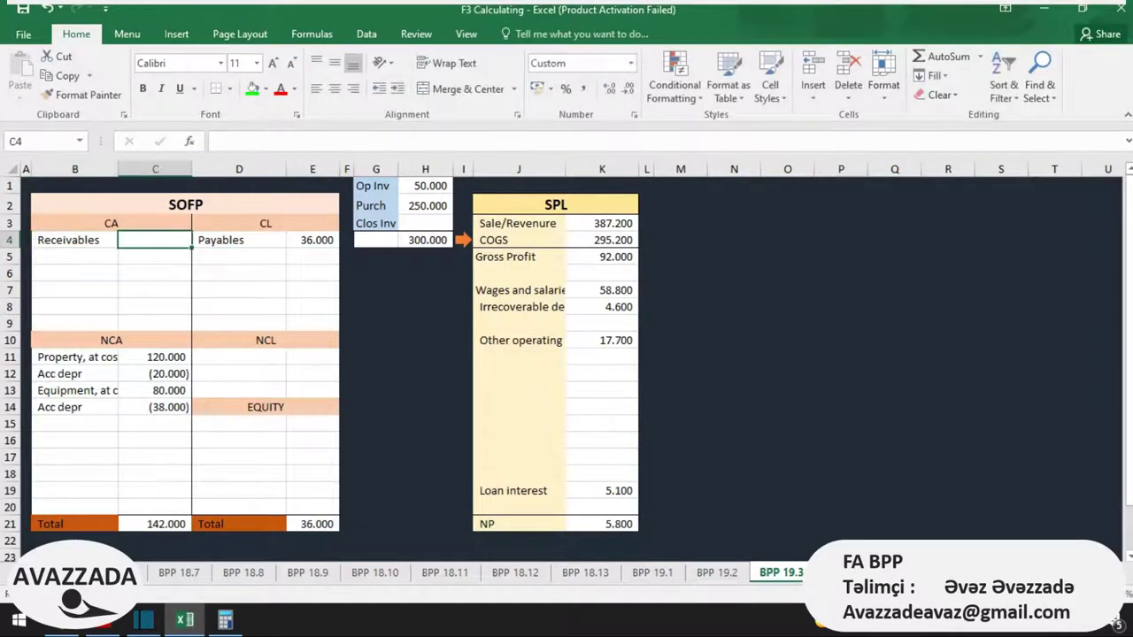
{"action": "type", "text": "38000"}
{"action": "key", "text": "Return"}
Step: Look up cash in hand in the trial balance PDF and add Cash in hand of 300 below Receivables in the SOFP
{"action": "key", "text": "alt+Tab"}
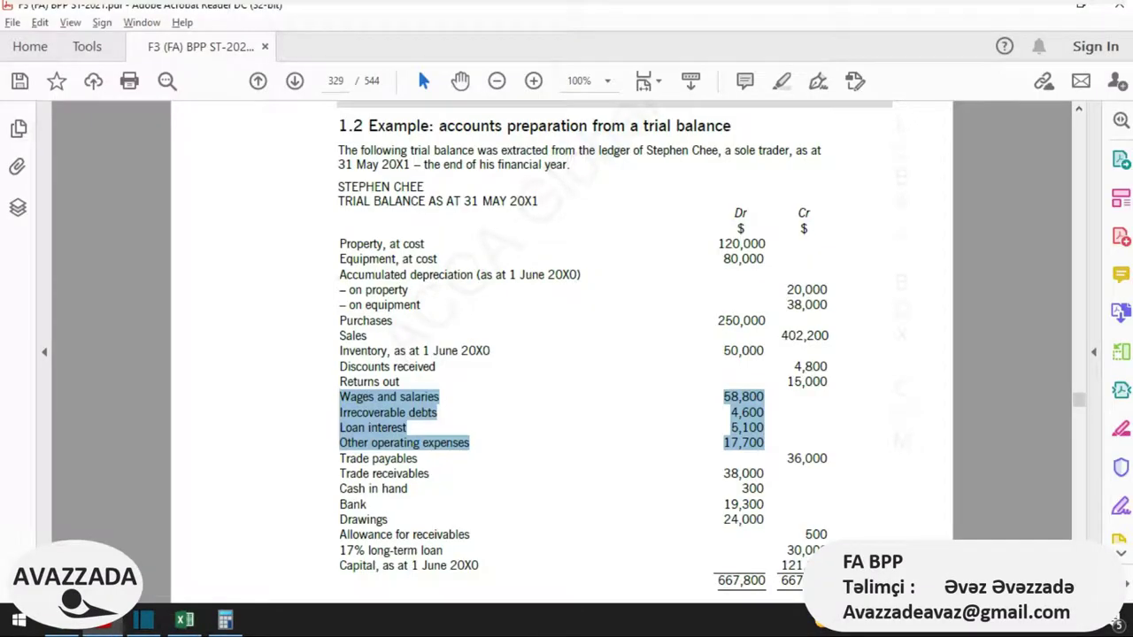
{"action": "left_click", "coordinate": [765, 473]}
{"action": "left_click_drag", "start_coordinate": [764, 489], "coordinate": [382, 489]}
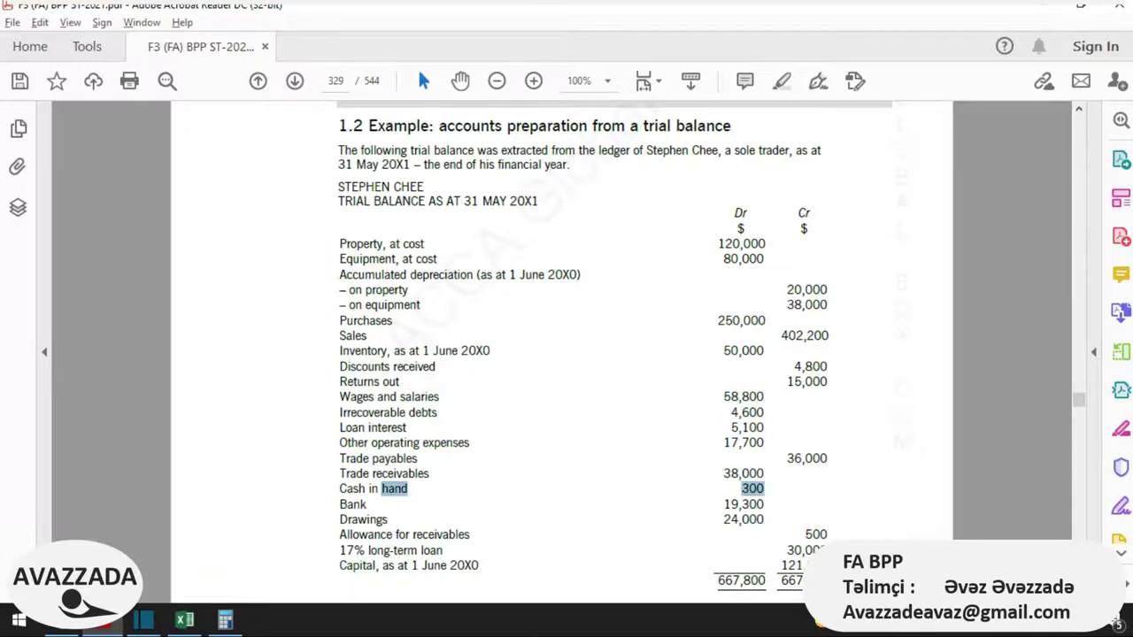
{"action": "key", "text": "alt+Tab"}
{"action": "left_click", "coordinate": [74, 257]}
{"action": "type", "text": "Cash in hand"}
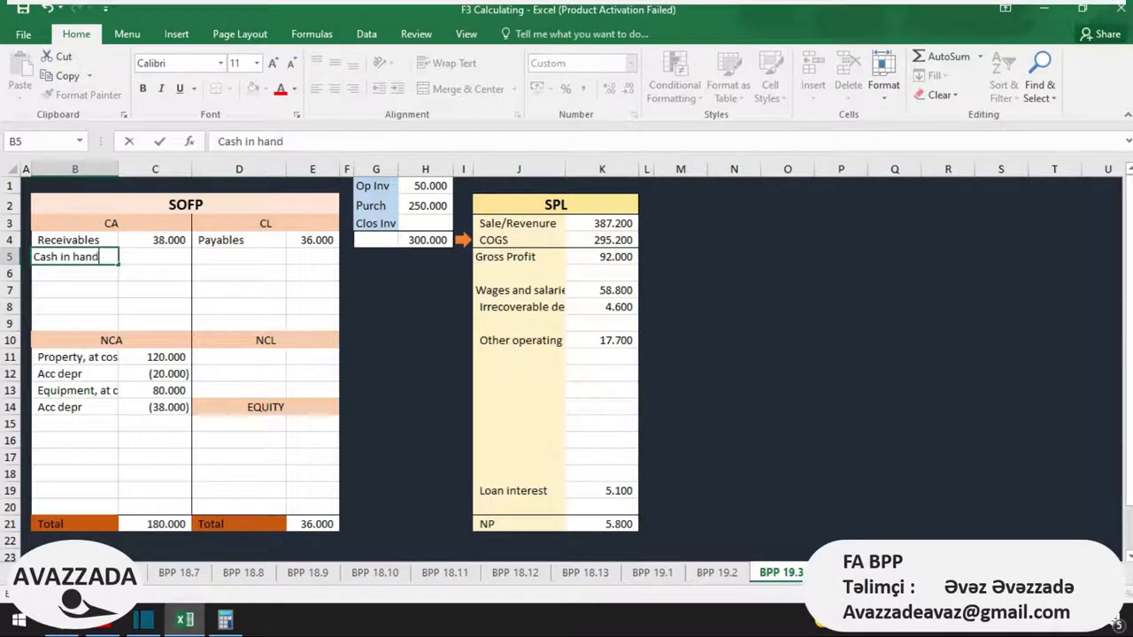
{"action": "key", "text": "Tab"}
{"action": "type", "text": "3000"}
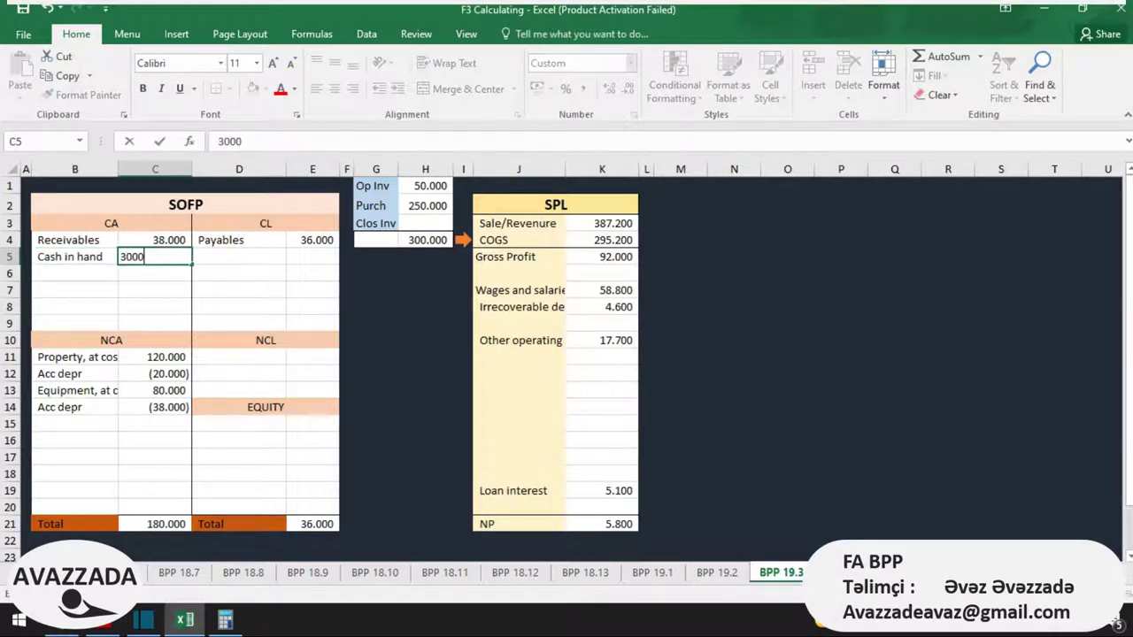
{"action": "key", "text": "BackSpace"}
{"action": "key", "text": "Return"}
Step: Look up the bank balance in the trial balance PDF and add Cash at bank of 19300 below Cash in hand
{"action": "key", "text": "alt+Tab"}
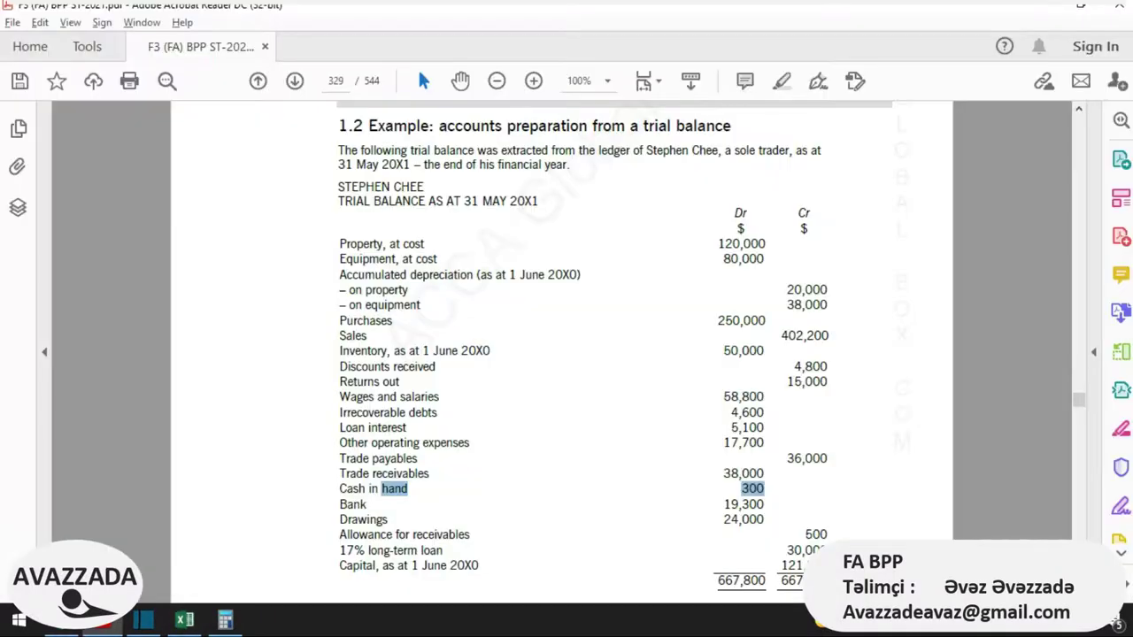
{"action": "left_click", "coordinate": [752, 503]}
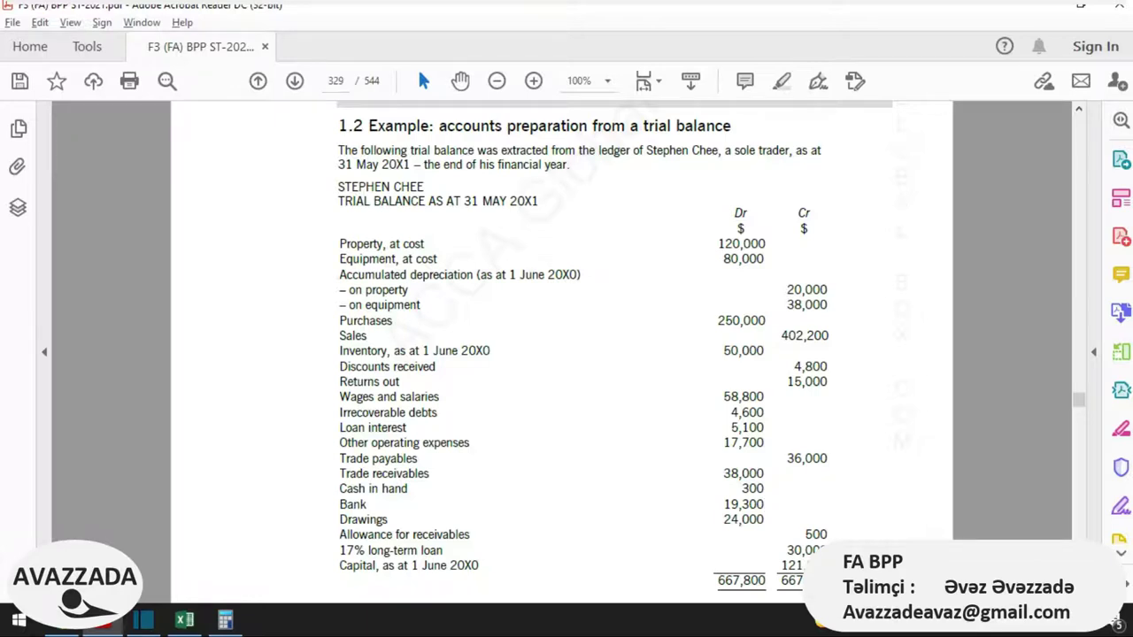
{"action": "key", "text": "alt+Tab"}
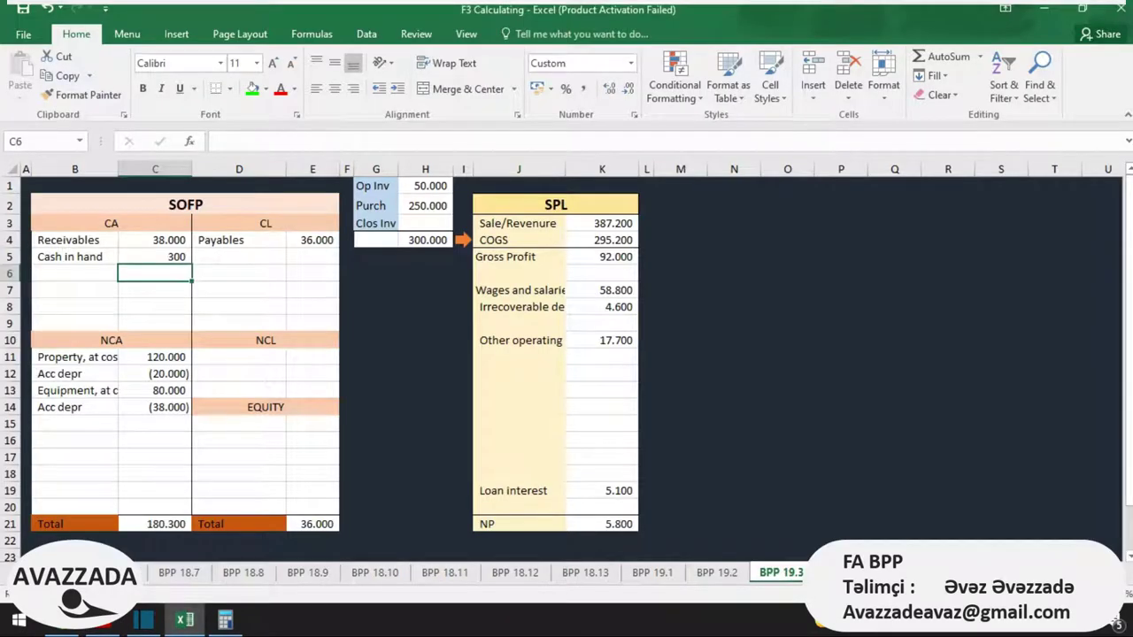
{"action": "key", "text": "alt+Tab"}
{"action": "key", "text": "alt+Tab"}
{"action": "key", "text": "Left"}
{"action": "type", "text": "Cash at bank"}
{"action": "key", "text": "Tab"}
{"action": "type", "text": "1"}
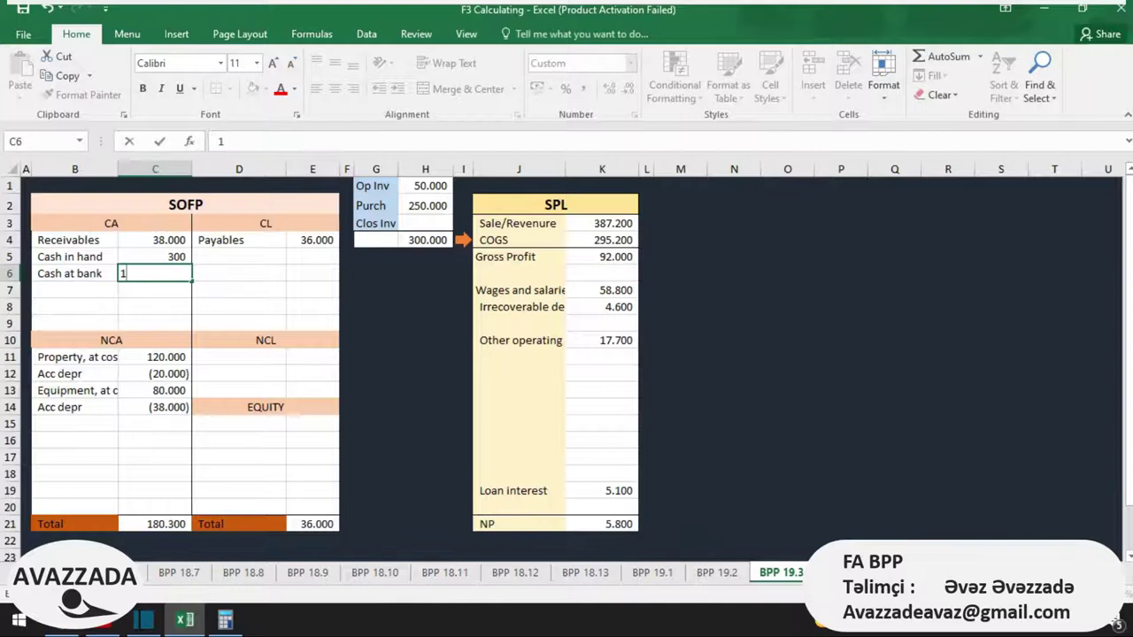
{"action": "type", "text": "9,300"}
{"action": "key", "text": "Return"}
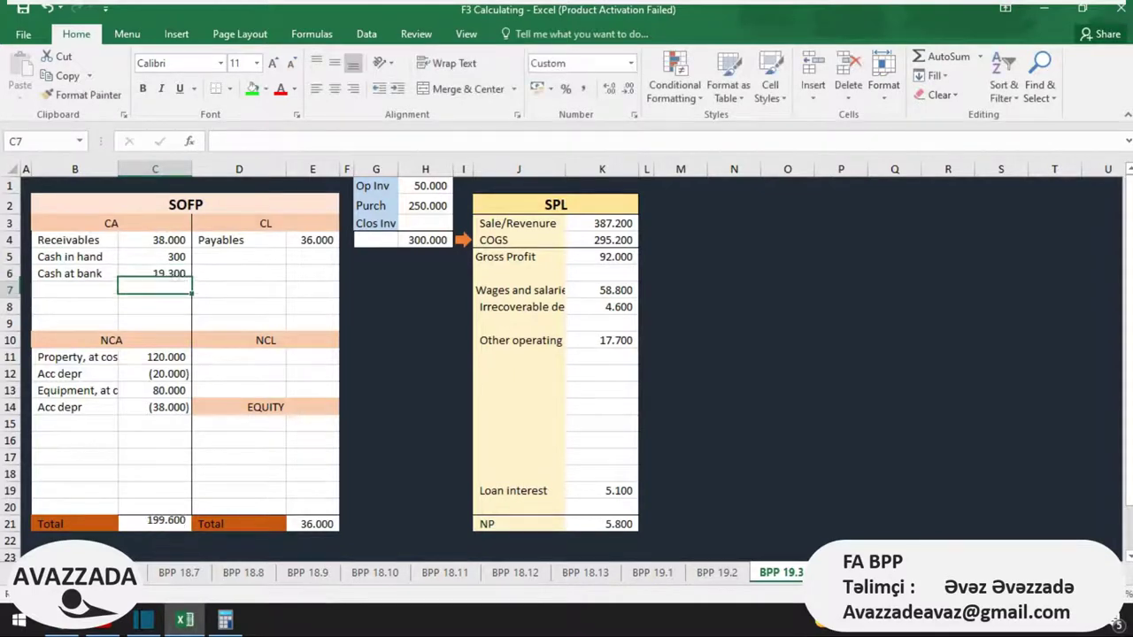
Step: Look up drawings in the trial balance PDF and add Drawings of -24000 in row 18 of the SOFP's EQUITY section
{"action": "key", "text": "alt+Tab"}
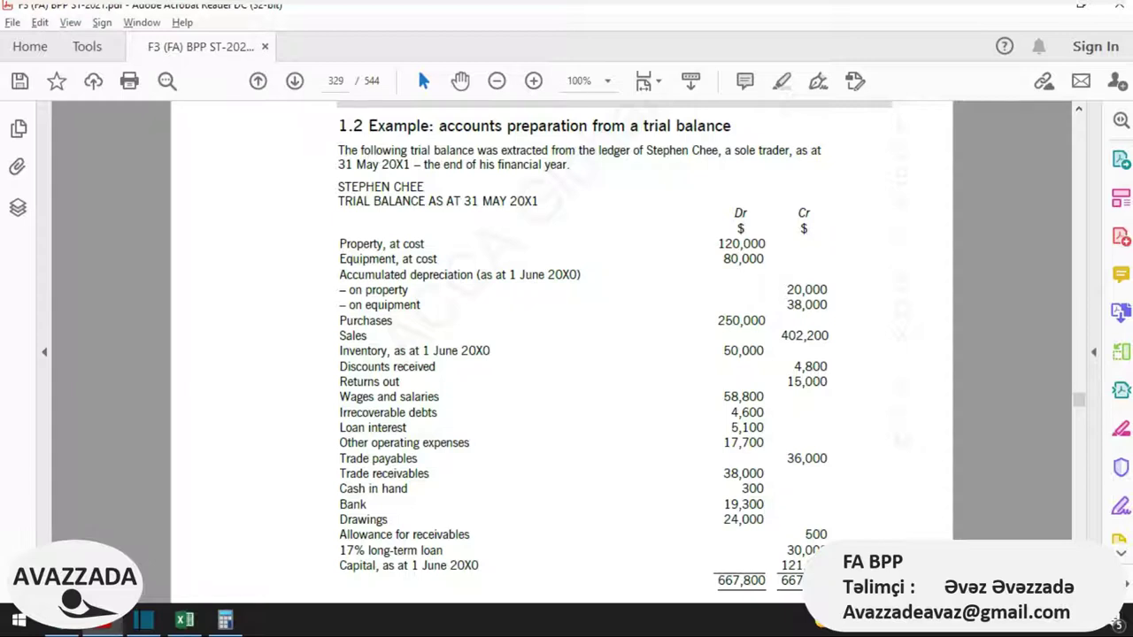
{"action": "left_click_drag", "start_coordinate": [764, 520], "coordinate": [339, 519]}
{"action": "key", "text": "alt+Tab"}
{"action": "key", "text": "Right"}
{"action": "key", "text": "Down"}
{"action": "key", "text": "Down"}
{"action": "key", "text": "Down"}
{"action": "key", "text": "Down"}
{"action": "key", "text": "Down"}
{"action": "key", "text": "Down"}
{"action": "key", "text": "Down"}
{"action": "key", "text": "ctrl+Down"}
{"action": "key", "text": "Up"}
{"action": "key", "text": "Up"}
{"action": "key", "text": "Up"}
{"action": "type", "text": "Drawings"}
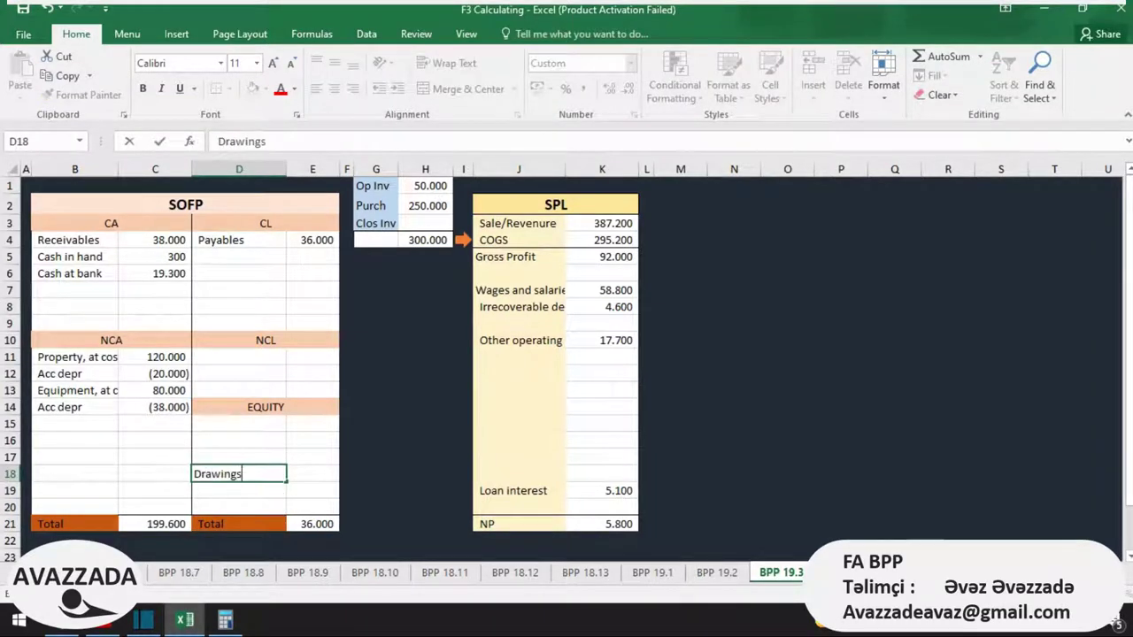
{"action": "key", "text": "Right"}
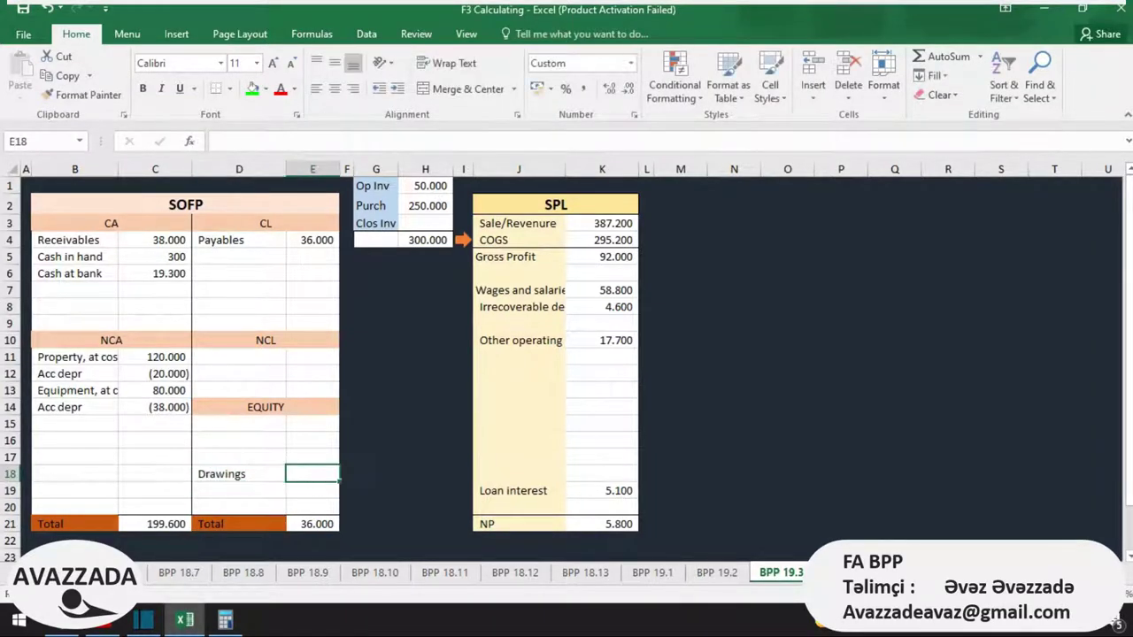
{"action": "type", "text": "-"}
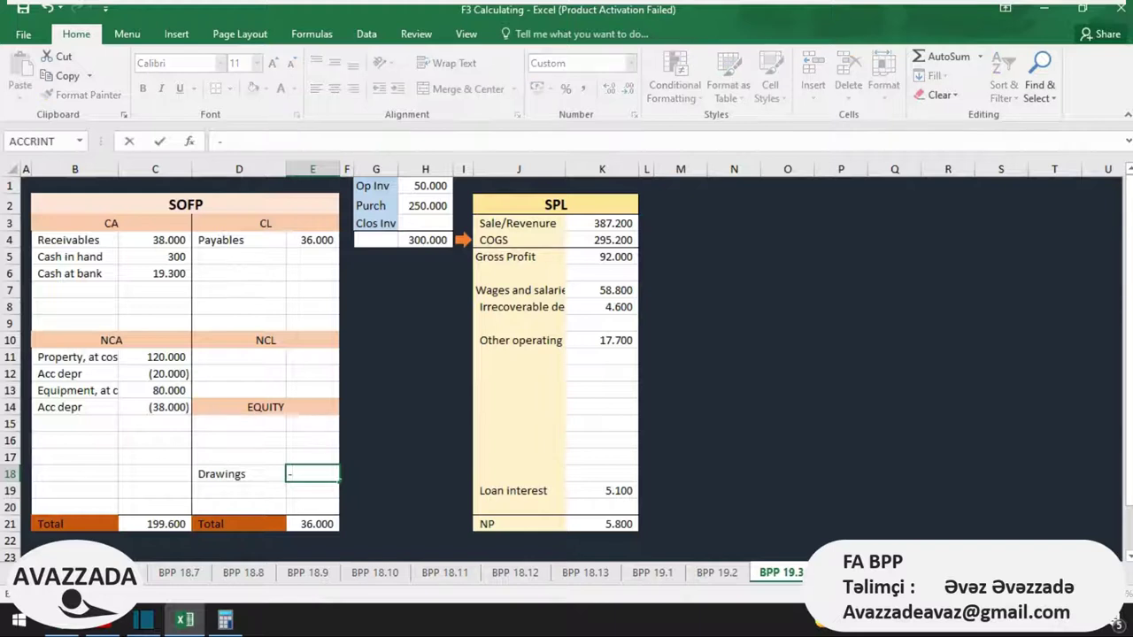
{"action": "type", "text": "24000"}
{"action": "key", "text": "Return"}
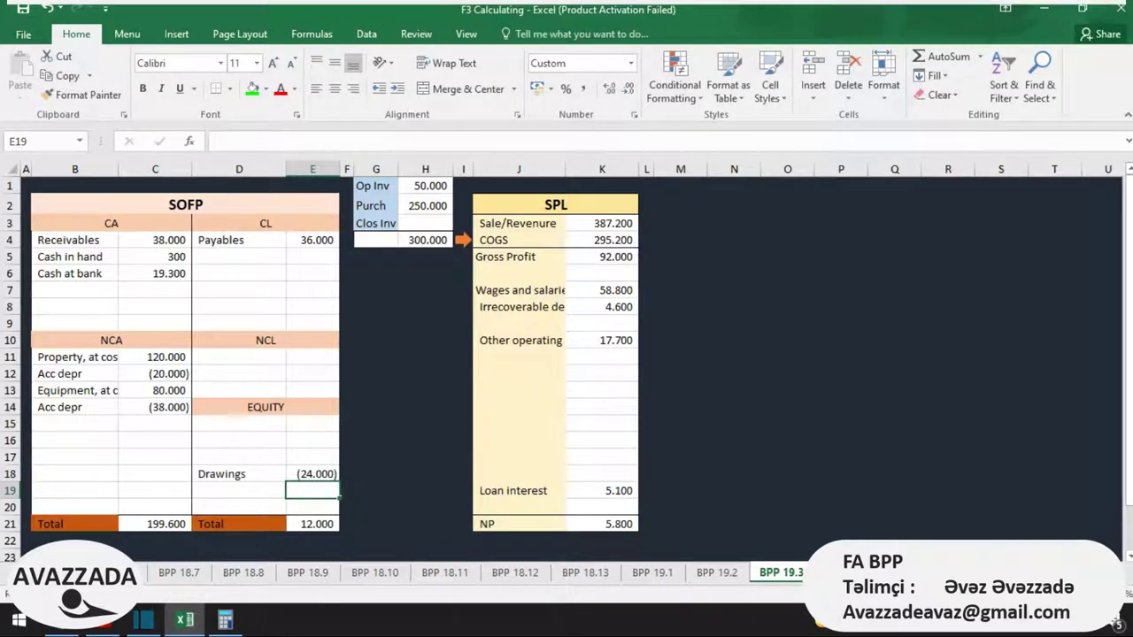
Step: Add a Profit line below Drawings in the EQUITY section, linked to the SPL's net profit with =K21
{"action": "key", "text": "Left"}
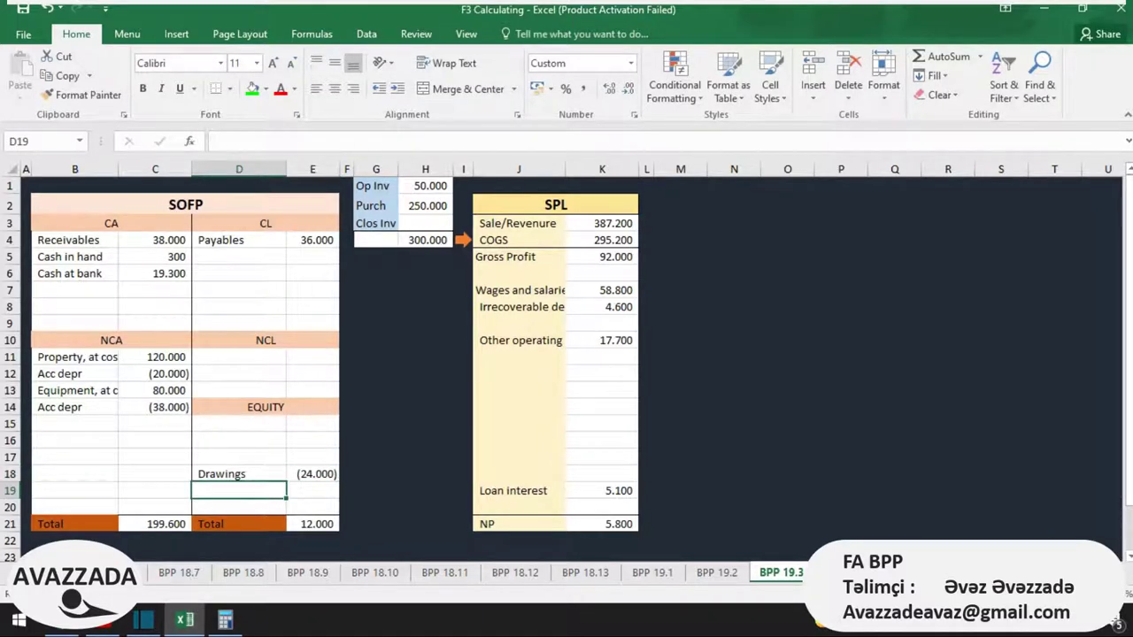
{"action": "type", "text": "="}
{"action": "key", "text": "BackSpace"}
{"action": "type", "text": "Profit"}
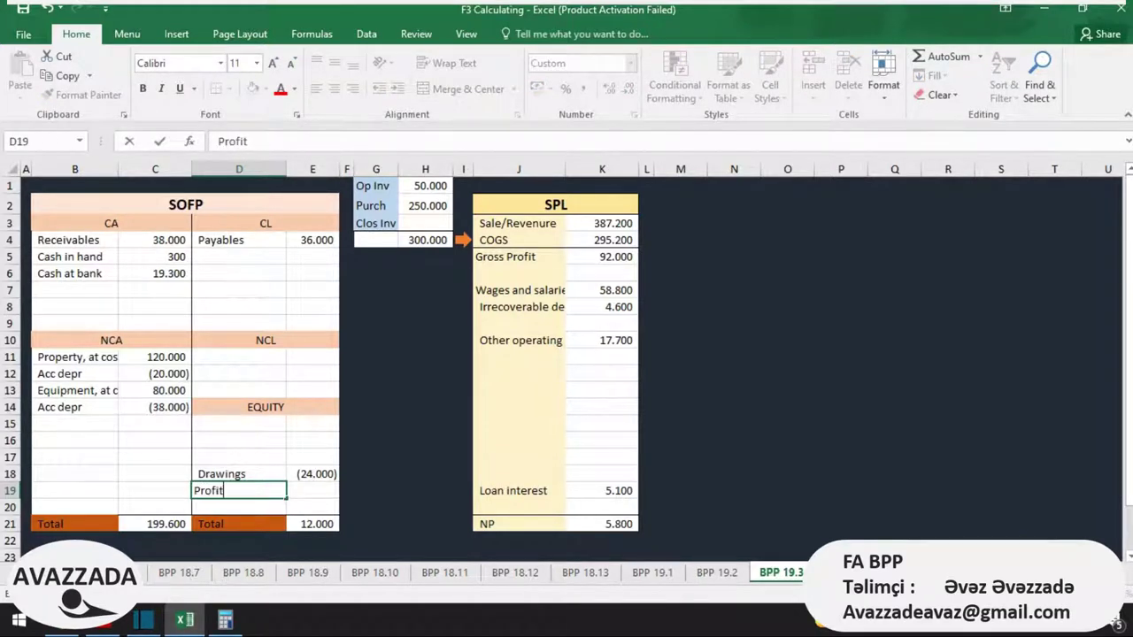
{"action": "key", "text": "Tab"}
{"action": "type", "text": "="}
{"action": "key", "text": "Right"}
{"action": "key", "text": "Right"}
{"action": "key", "text": "Right"}
{"action": "key", "text": "Right"}
{"action": "key", "text": "Right"}
{"action": "key", "text": "Right"}
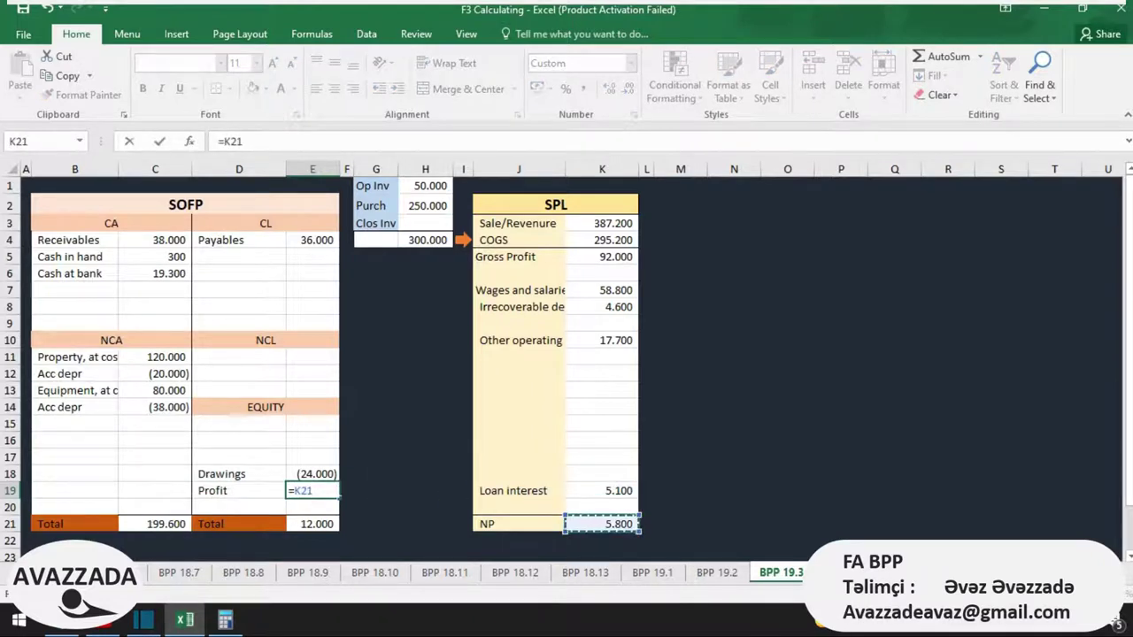
{"action": "key", "text": "Return"}
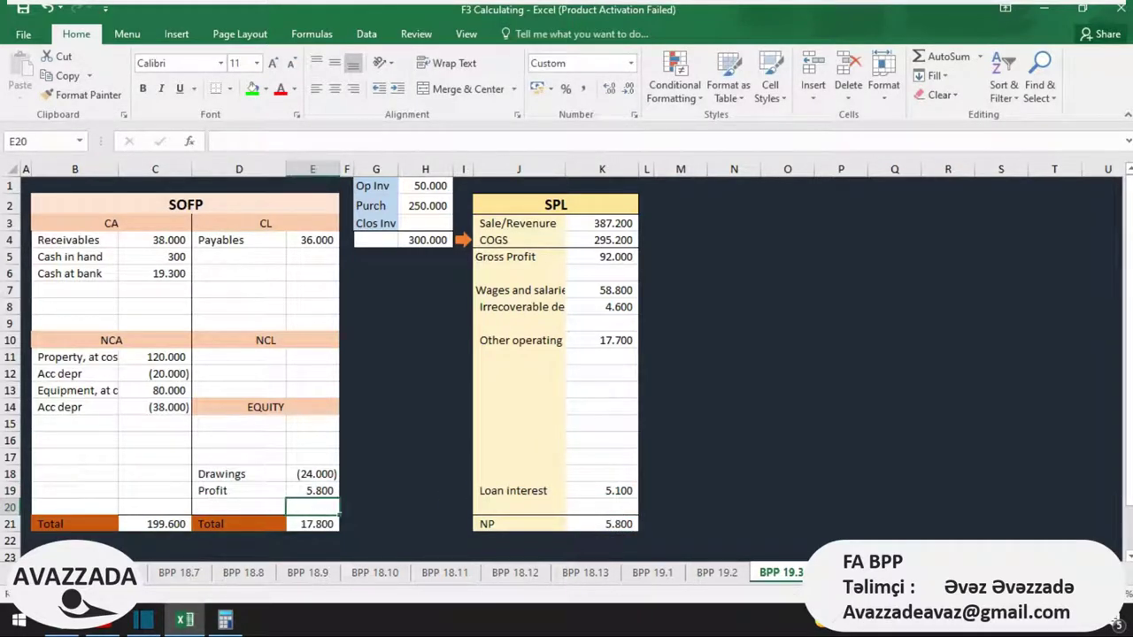
Step: Look up the allowance for receivables in the trial balance PDF and return to the Cash in hand line in the SOFP
{"action": "key", "text": "Down"}
{"action": "key", "text": "Down"}
{"action": "key", "text": "Up"}
{"action": "key", "text": "Up"}
{"action": "key", "text": "Up"}
{"action": "key", "text": "Up"}
{"action": "key", "text": "alt+Tab"}
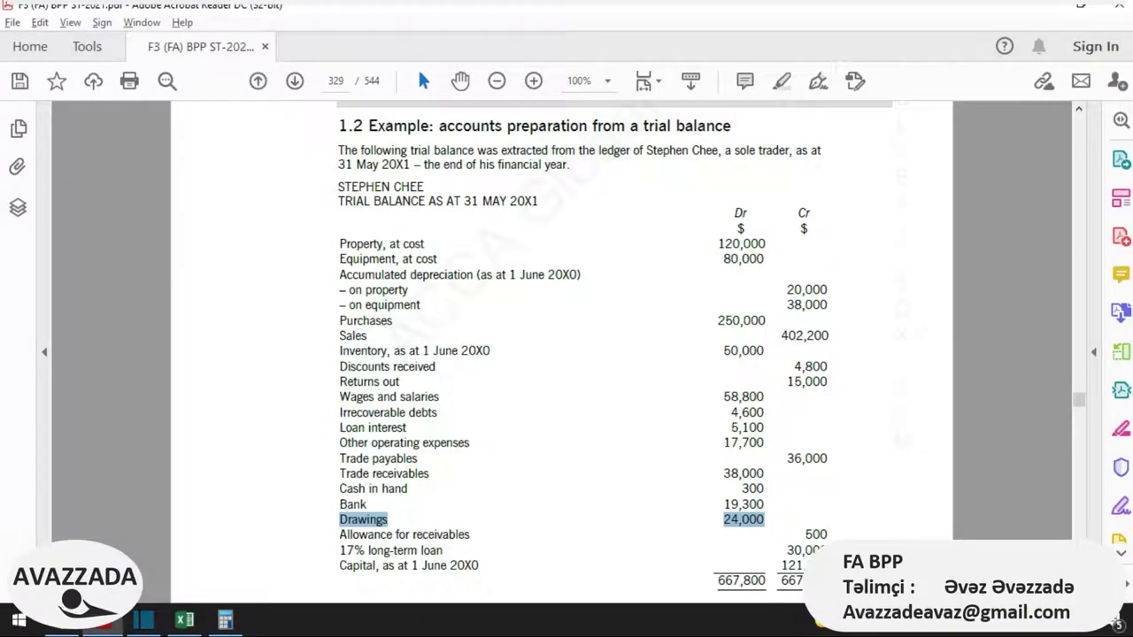
{"action": "key", "text": "Escape"}
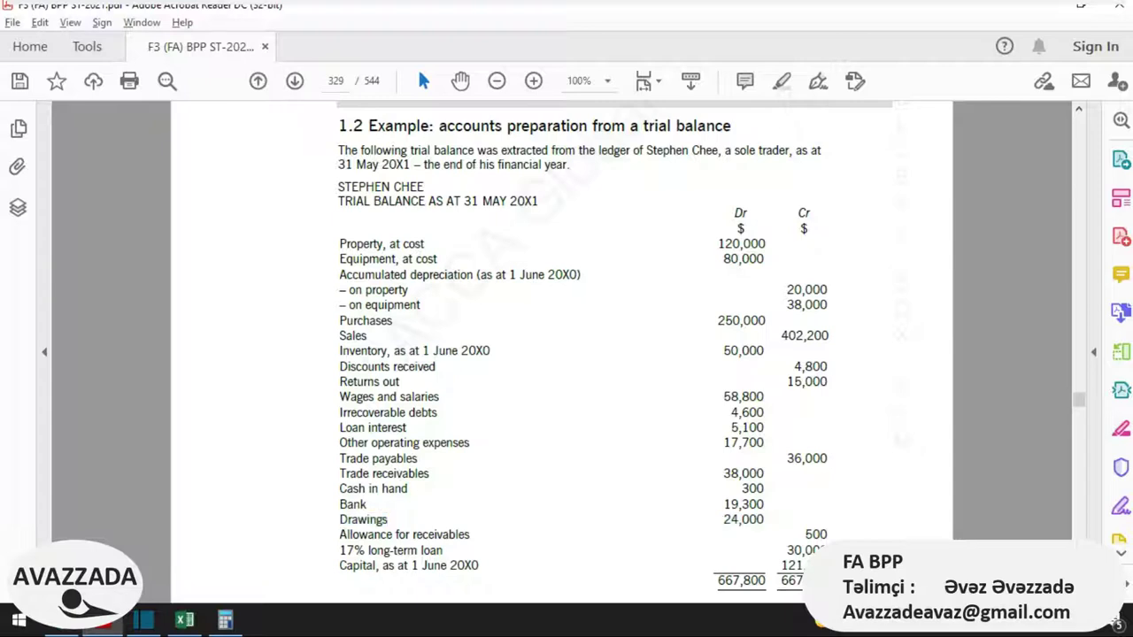
{"action": "key", "text": "alt+Tab"}
{"action": "key", "text": "Left"}
{"action": "key", "text": "Up"}
{"action": "key", "text": "Up"}
{"action": "key", "text": "Up"}
{"action": "key", "text": "Up"}
{"action": "key", "text": "Up"}
{"action": "key", "text": "Up"}
{"action": "key", "text": "Up"}
{"action": "key", "text": "Up"}
{"action": "key", "text": "Up"}
{"action": "key", "text": "Up"}
{"action": "key", "text": "Left"}
{"action": "key", "text": "Left"}
{"action": "key", "text": "Up"}
{"action": "key", "text": "Up"}
{"action": "key", "text": "Up"}
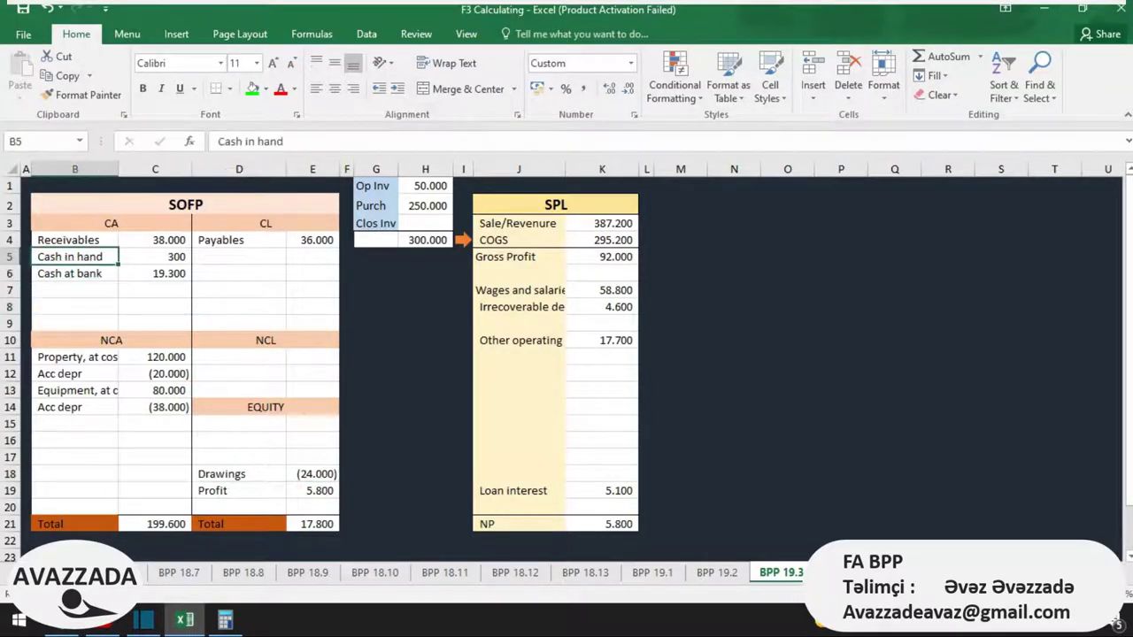
{"action": "key", "text": "shift+Right"}
{"action": "key", "text": "ctrl+c"}
{"action": "key", "text": "Down"}
{"action": "key", "text": "Down"}
{"action": "key", "text": "Down"}
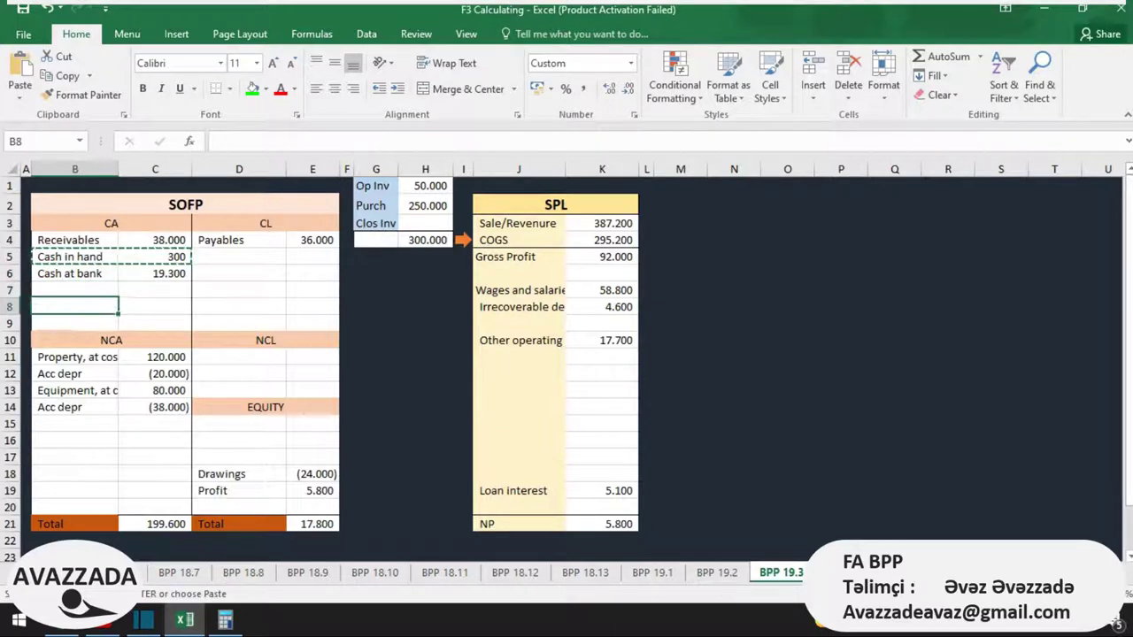
{"action": "key", "text": "Up"}
{"action": "key", "text": "Up"}
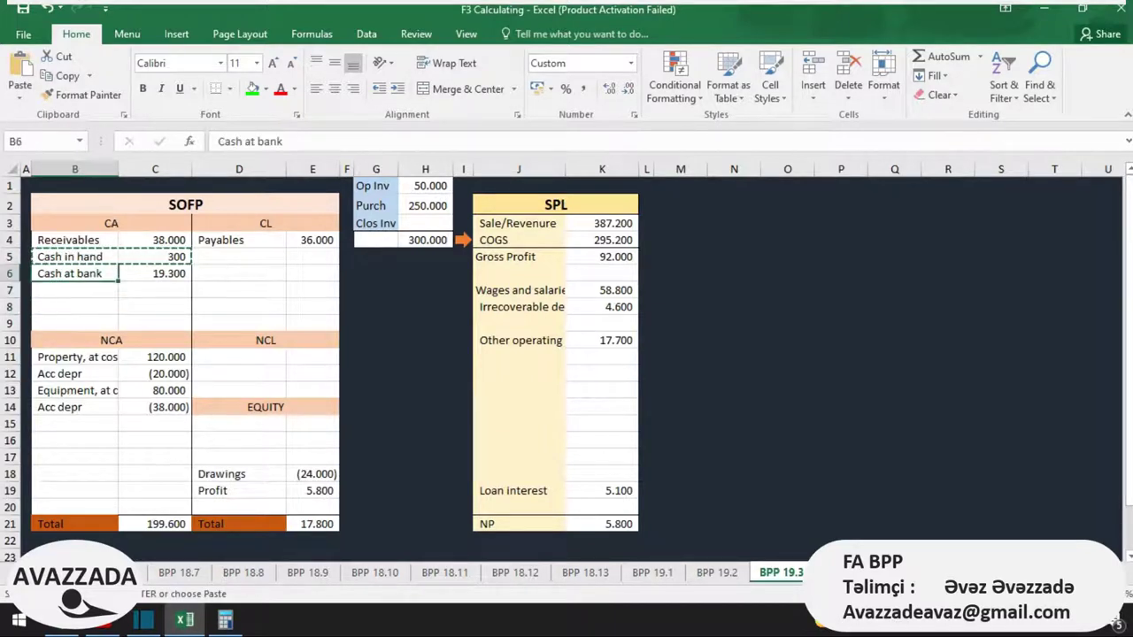
Step: Copy the Cash in hand and Cash at bank lines with their amounts one row down, to rows 6 and 7
{"action": "key", "text": "Up"}
{"action": "key", "text": "shift+Right"}
{"action": "key", "text": "shift+Down"}
{"action": "key", "text": "ctrl+c"}
{"action": "key", "text": "Down"}
{"action": "key", "text": "Down"}
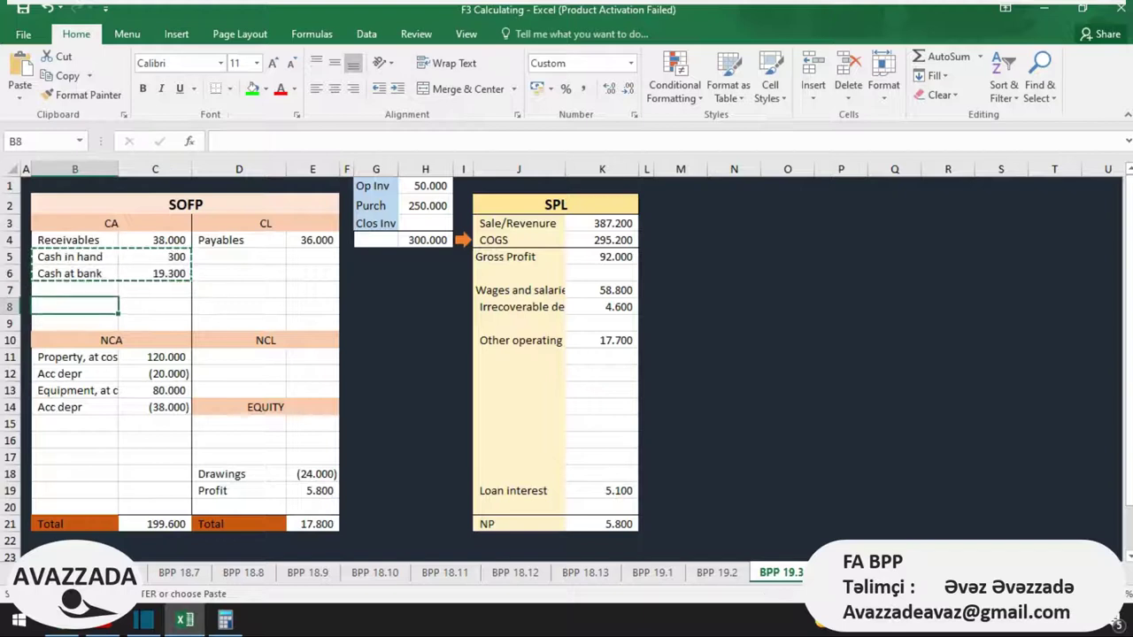
{"action": "key", "text": "Up"}
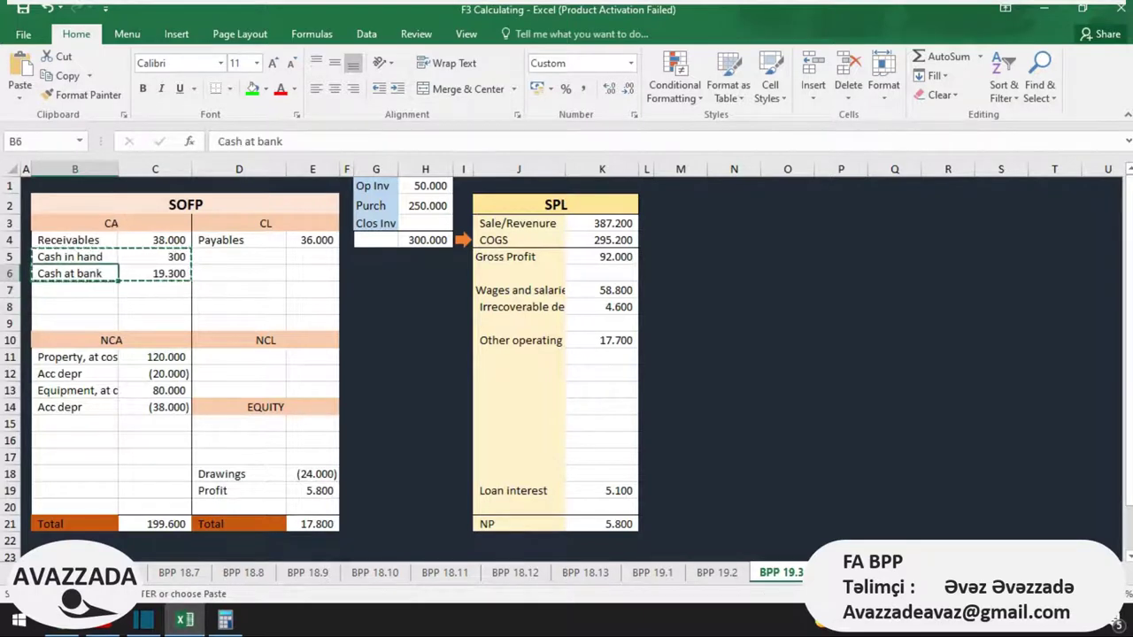
{"action": "key", "text": "ctrl+v"}
Step: Replace the duplicate line below Receivables with Allowance and the amount =-500, checking the trial balance PDF
{"action": "key", "text": "Up"}
{"action": "type", "text": "Allowance"}
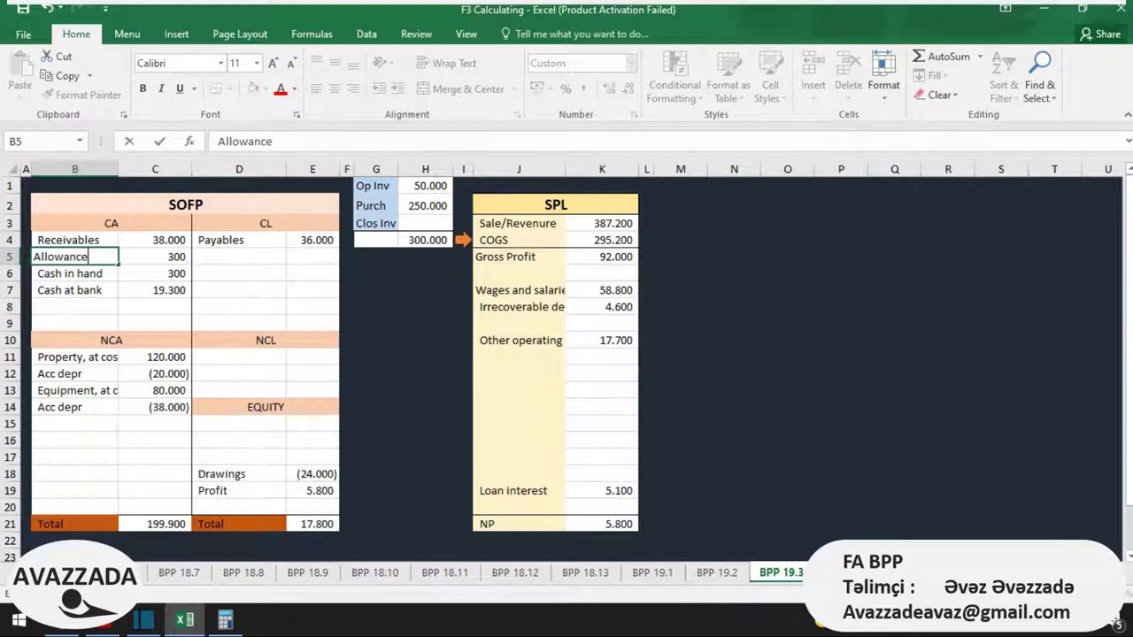
{"action": "key", "text": "Tab"}
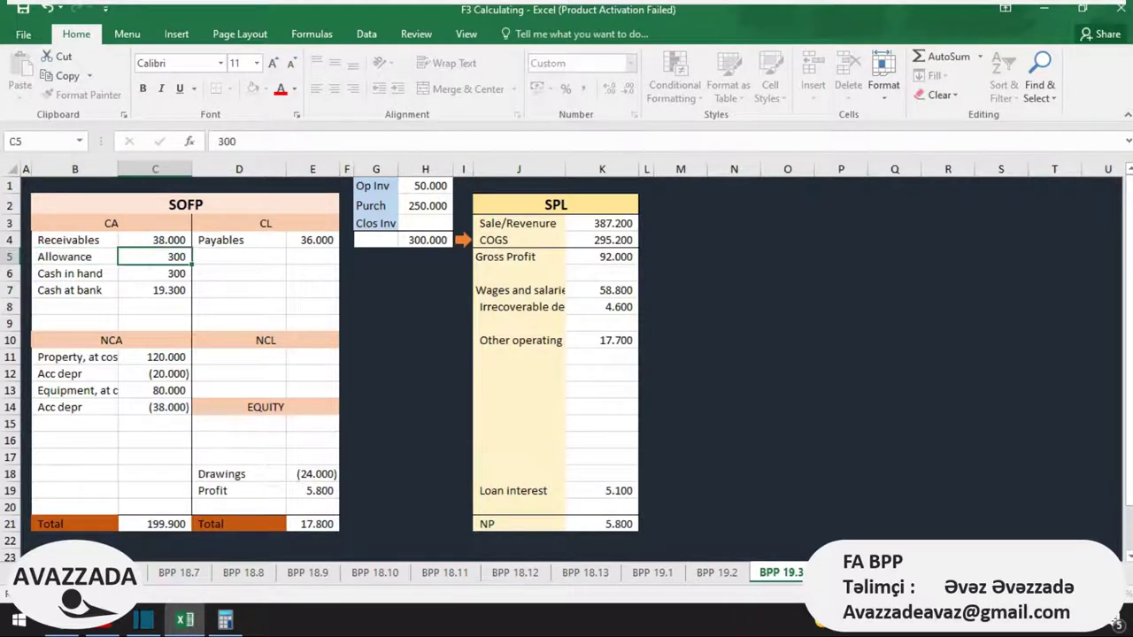
{"action": "type", "text": "=-"}
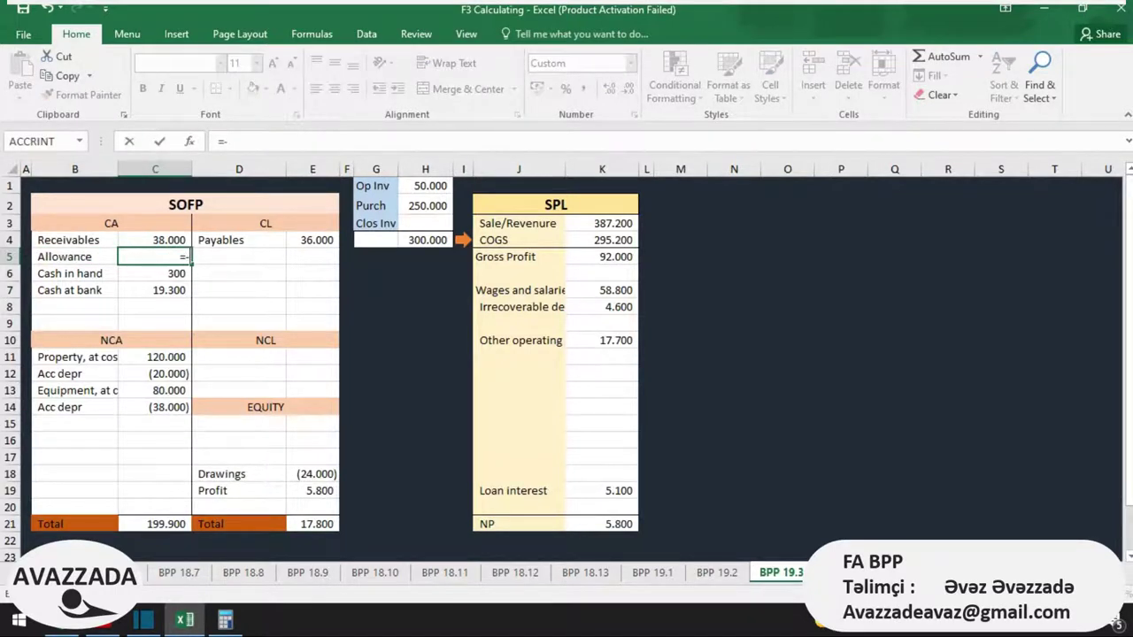
{"action": "key", "text": "alt+Tab"}
{"action": "key", "text": "alt+Tab"}
{"action": "type", "text": "-500"}
{"action": "key", "text": "Return"}
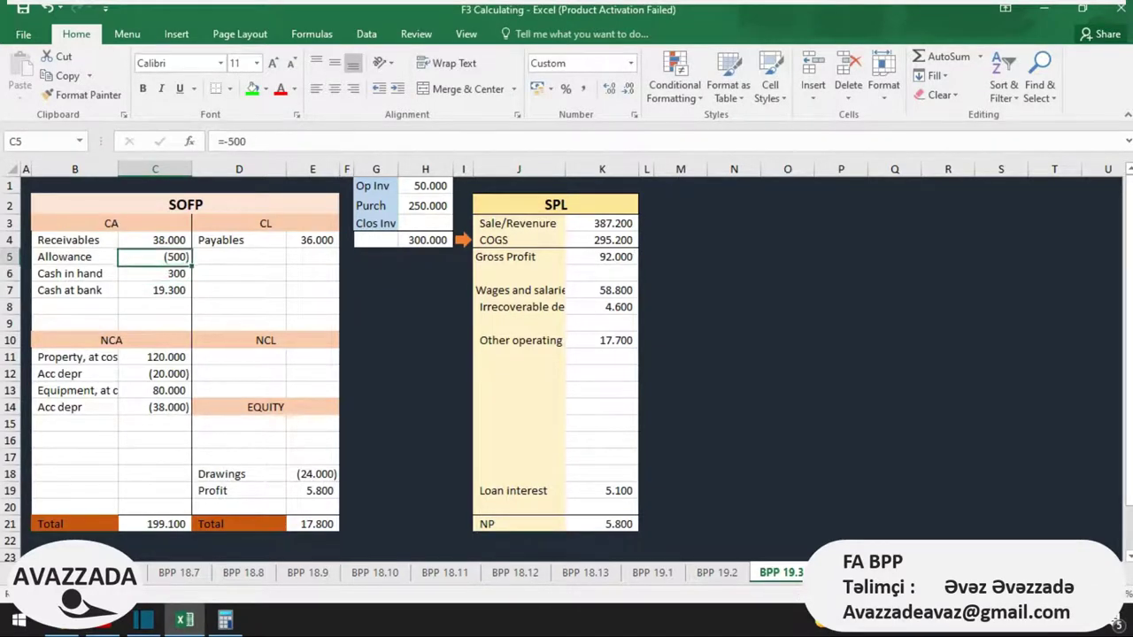
Step: Look up the long-term loan in the trial balance PDF and add Loan 17% of 30000 in the SOFP's NCL section
{"action": "key", "text": "alt+Tab"}
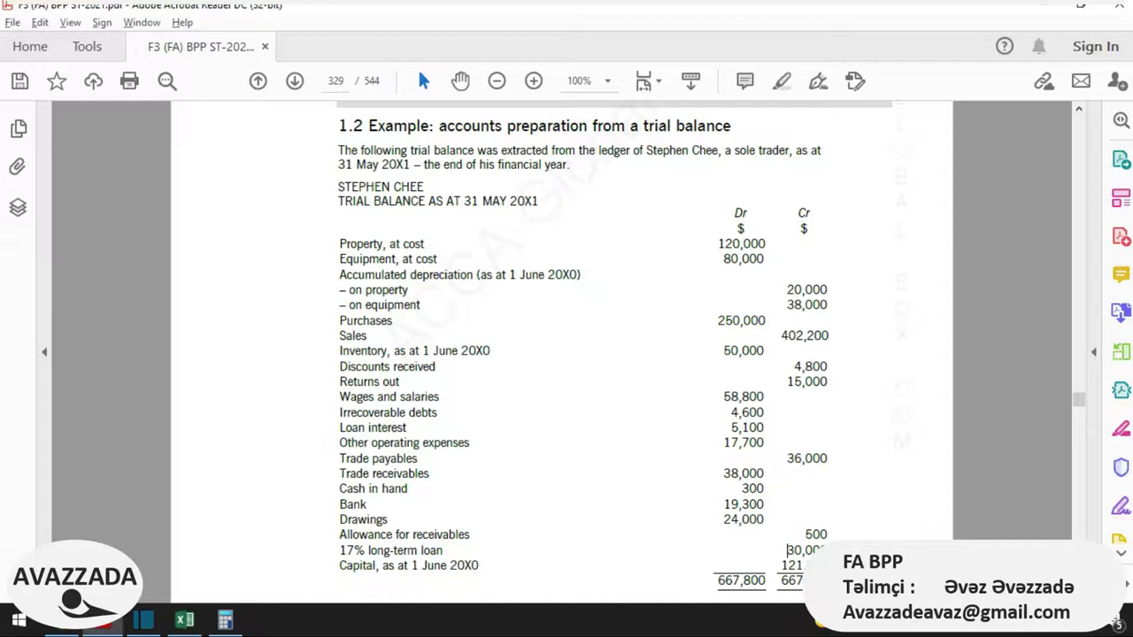
{"action": "key", "text": "alt+Tab"}
{"action": "key", "text": "Up"}
{"action": "key", "text": "Up"}
{"action": "key", "text": "Down"}
{"action": "key", "text": "Down"}
{"action": "key", "text": "Down"}
{"action": "key", "text": "Down"}
{"action": "key", "text": "Down"}
{"action": "key", "text": "Down"}
{"action": "key", "text": "Right"}
{"action": "key", "text": "Right"}
{"action": "key", "text": "Down"}
{"action": "key", "text": "Left"}
{"action": "key", "text": "Left"}
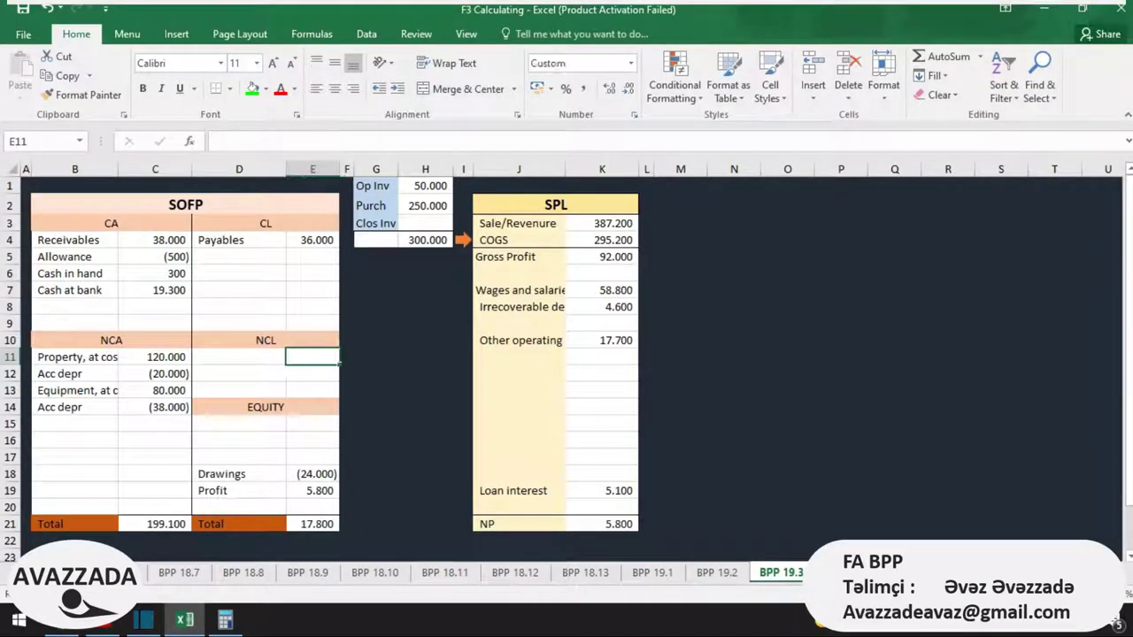
{"action": "type", "text": "Loan 17%"}
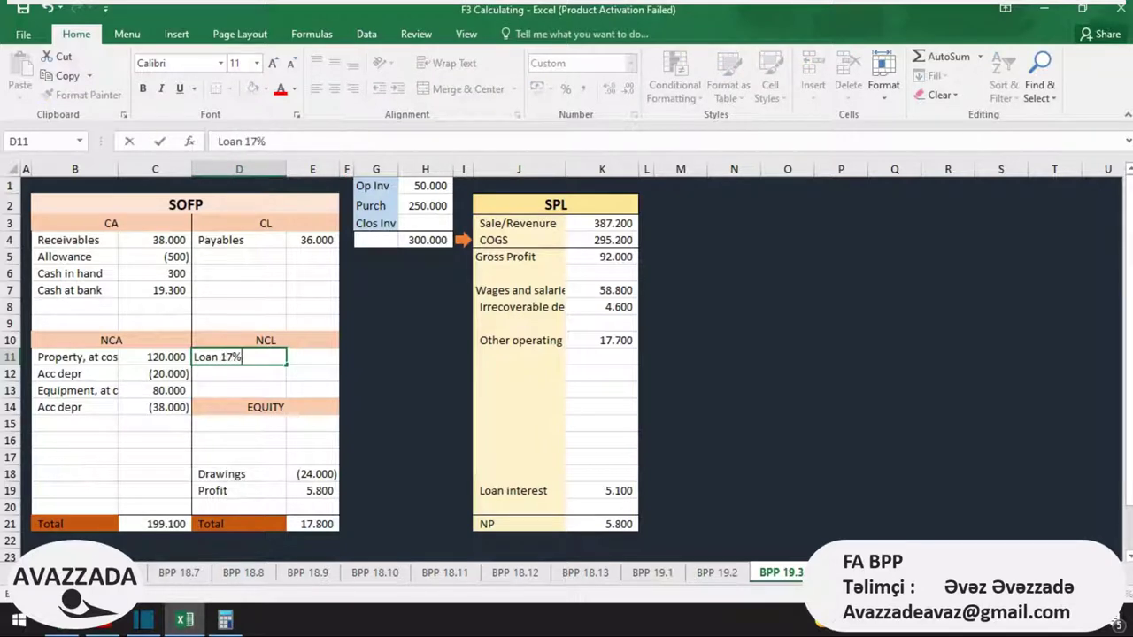
{"action": "key", "text": "Tab"}
{"action": "key", "text": "alt+Tab"}
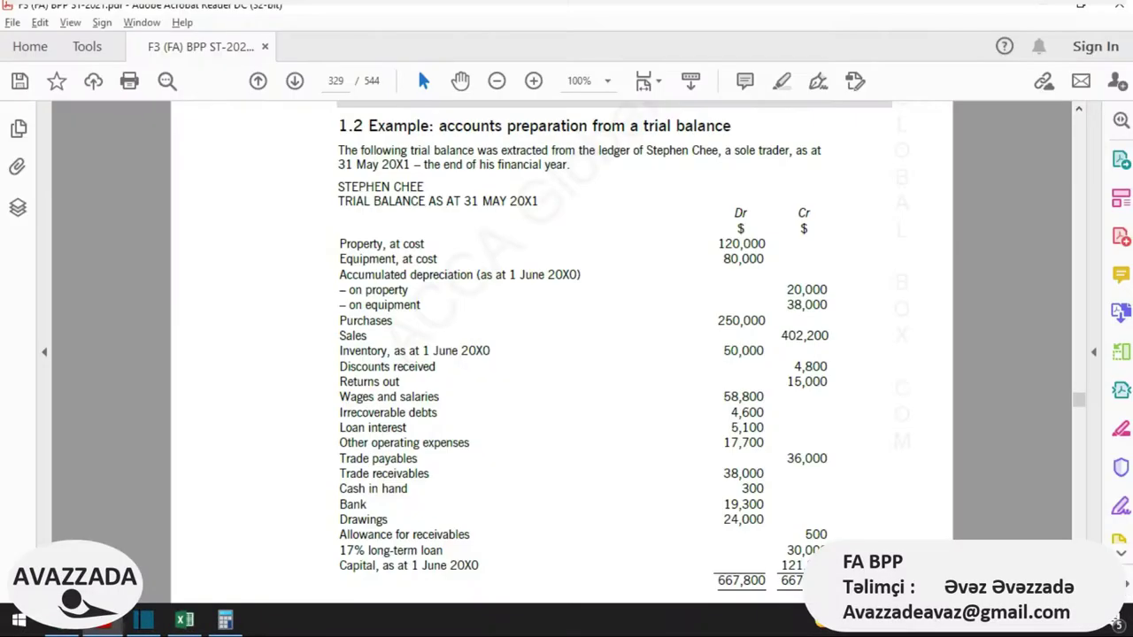
{"action": "key", "text": "alt+Tab"}
{"action": "type", "text": "30000"}
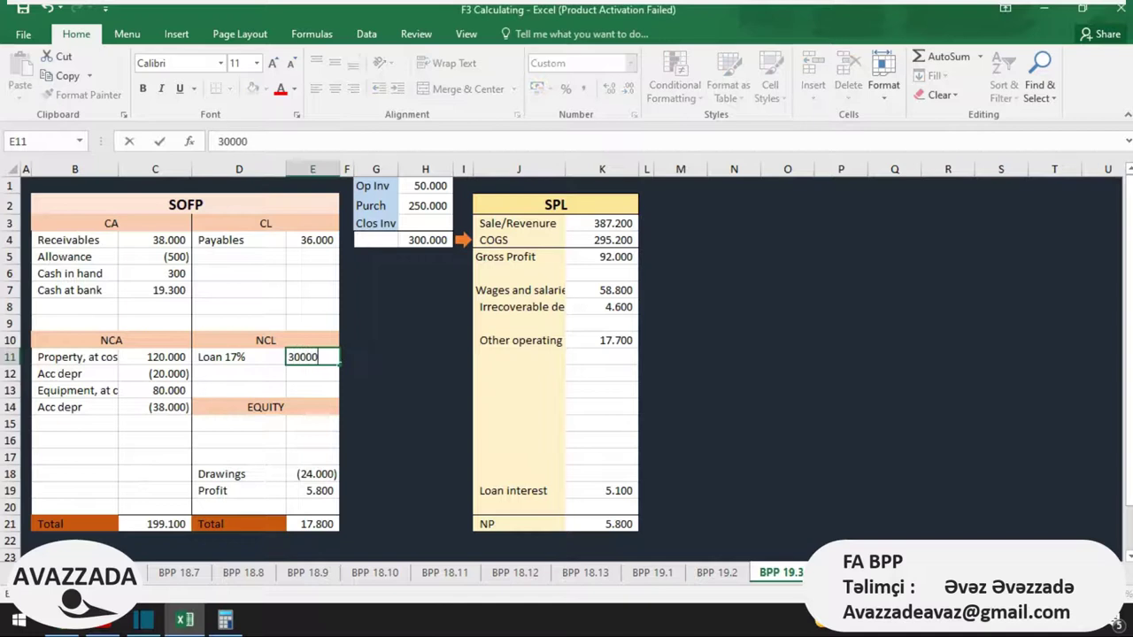
{"action": "key", "text": "Return"}
Step: Look up capital in the trial balance PDF and add Opening capital of 121300 in the first row of the EQUITY section
{"action": "key", "text": "alt+Tab"}
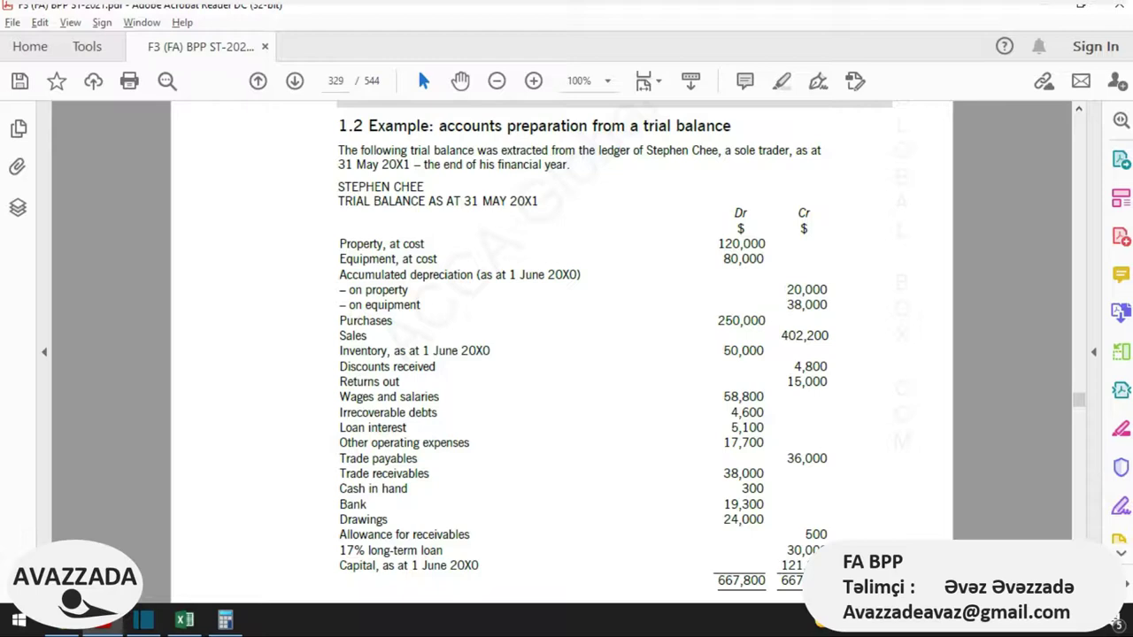
{"action": "key", "text": "alt+Tab"}
{"action": "key", "text": "Down"}
{"action": "key", "text": "Down"}
{"action": "key", "text": "Down"}
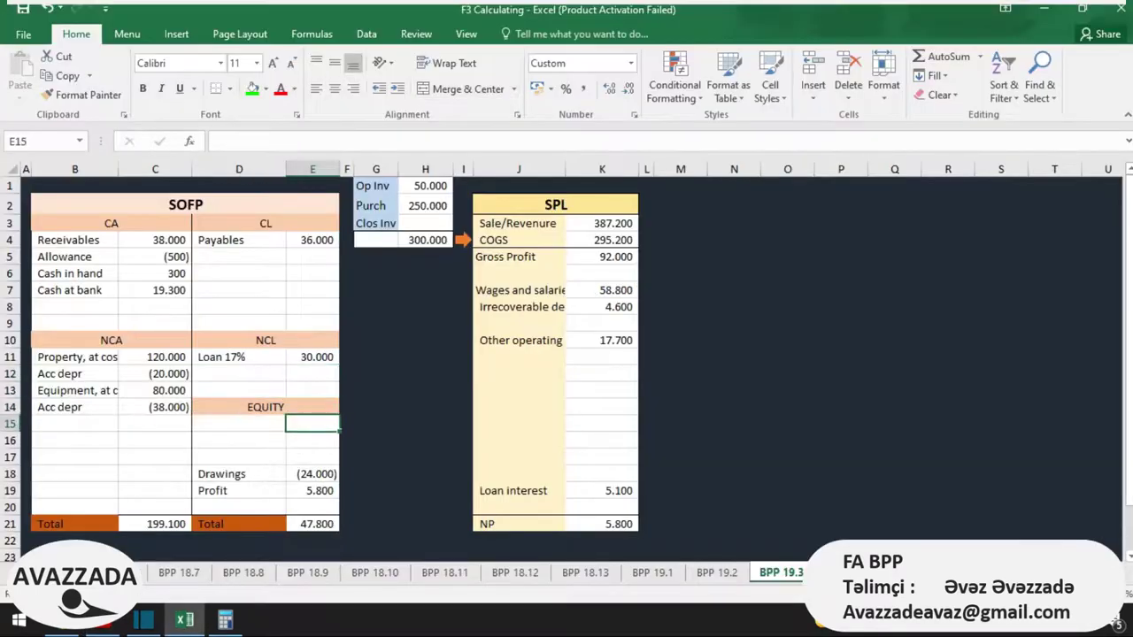
{"action": "key", "text": "Left"}
{"action": "type", "text": "Opening"}
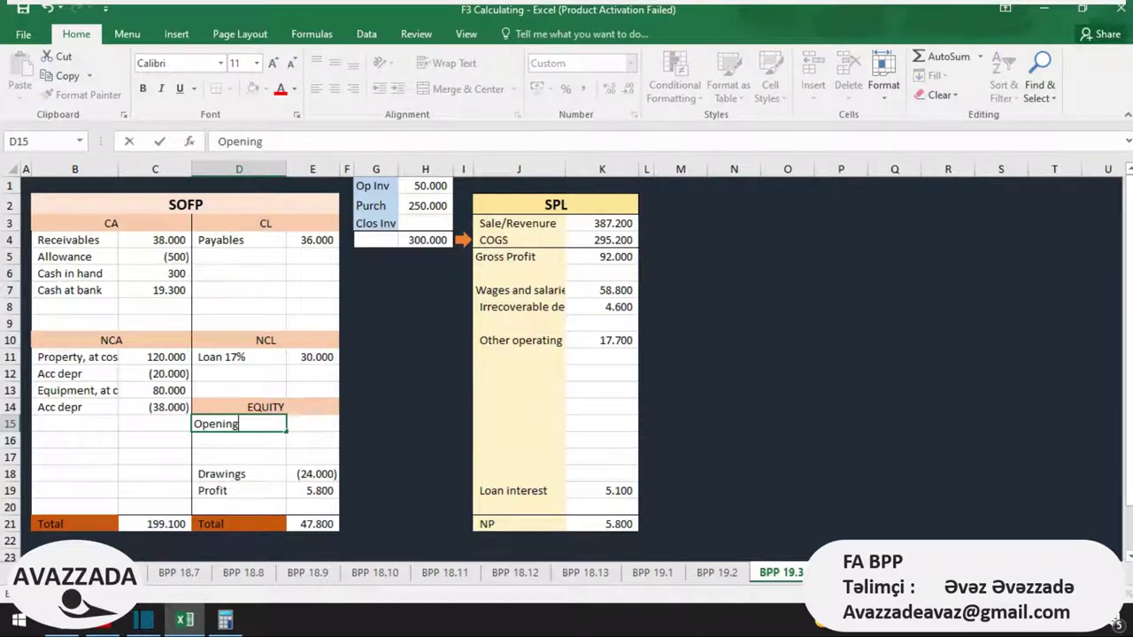
{"action": "type", "text": " capital"}
{"action": "key", "text": "Tab"}
{"action": "key", "text": "alt+Tab"}
{"action": "key", "text": "alt+Tab"}
{"action": "type", "text": "121"}
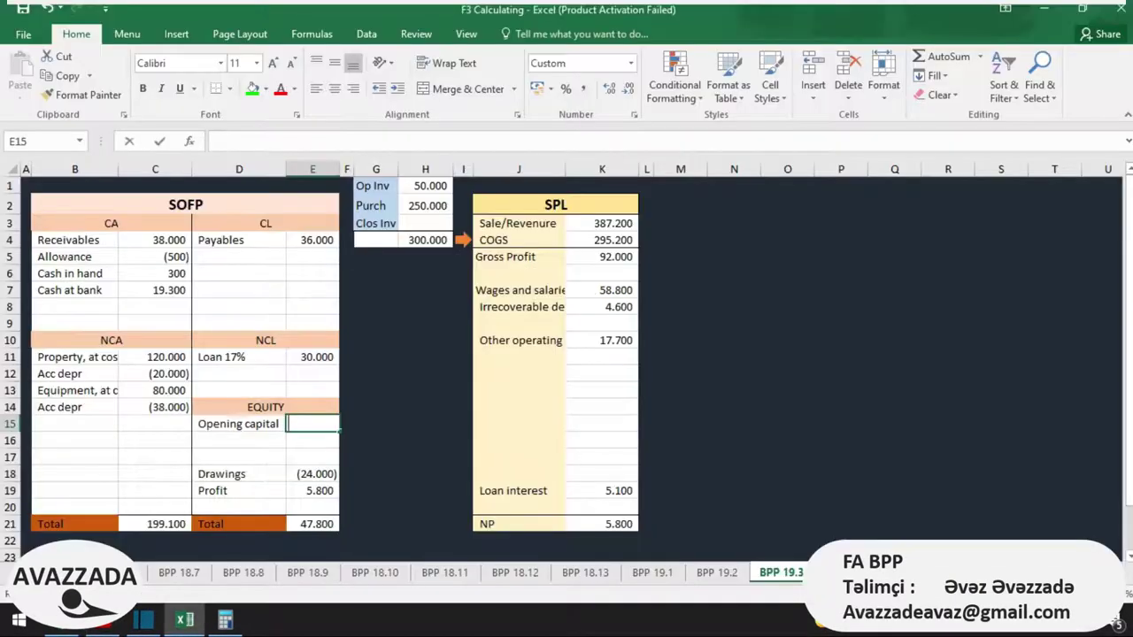
{"action": "type", "text": "300"}
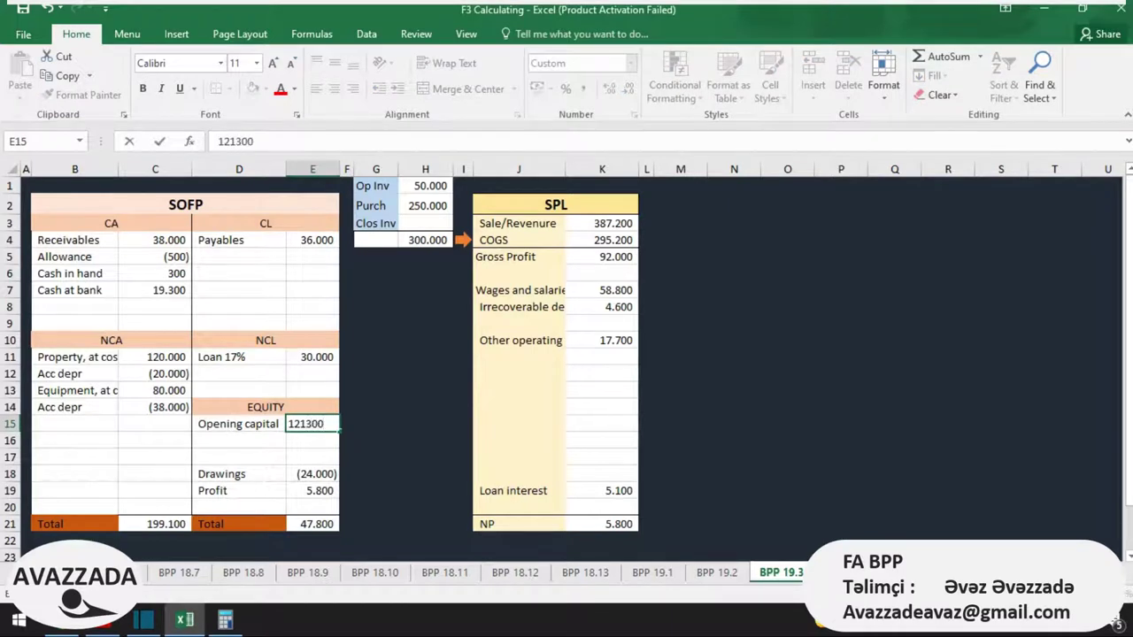
{"action": "key", "text": "Return"}
Step: Check returns out in the trial balance PDF and remove the 15000 deduction from the SPL's Sale/Revenure formula, leaving =402200
{"action": "key", "text": "Left"}
{"action": "key", "text": "Left"}
{"action": "key", "text": "Down"}
{"action": "key", "text": "Down"}
{"action": "key", "text": "Right"}
{"action": "key", "text": "Right"}
{"action": "key", "text": "alt+Tab"}
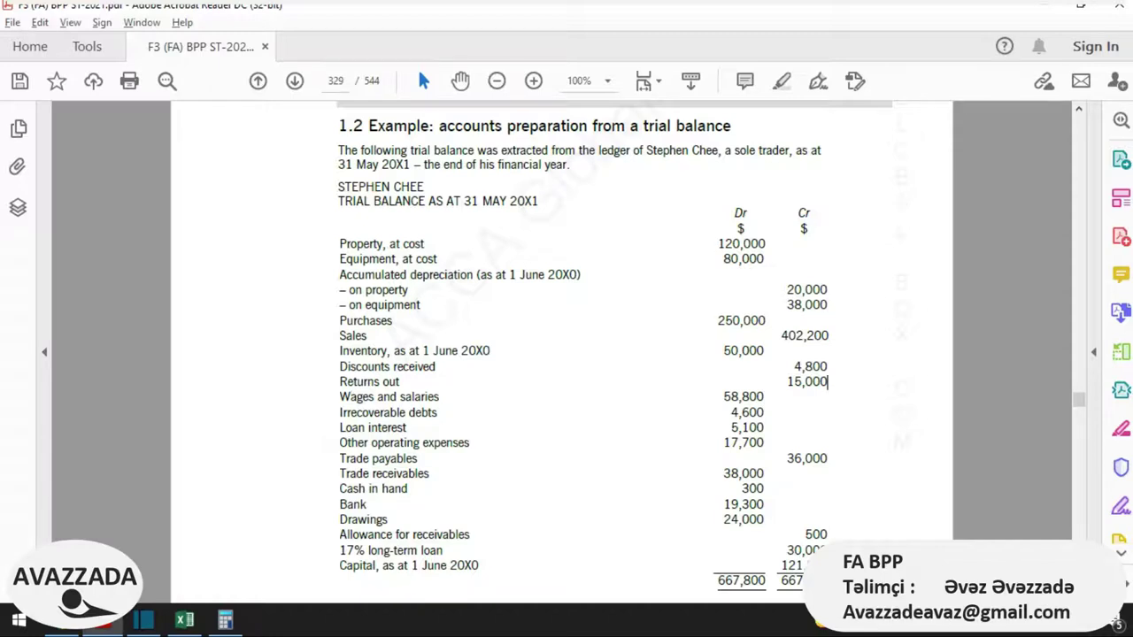
{"action": "triple_click", "coordinate": [828, 381]}
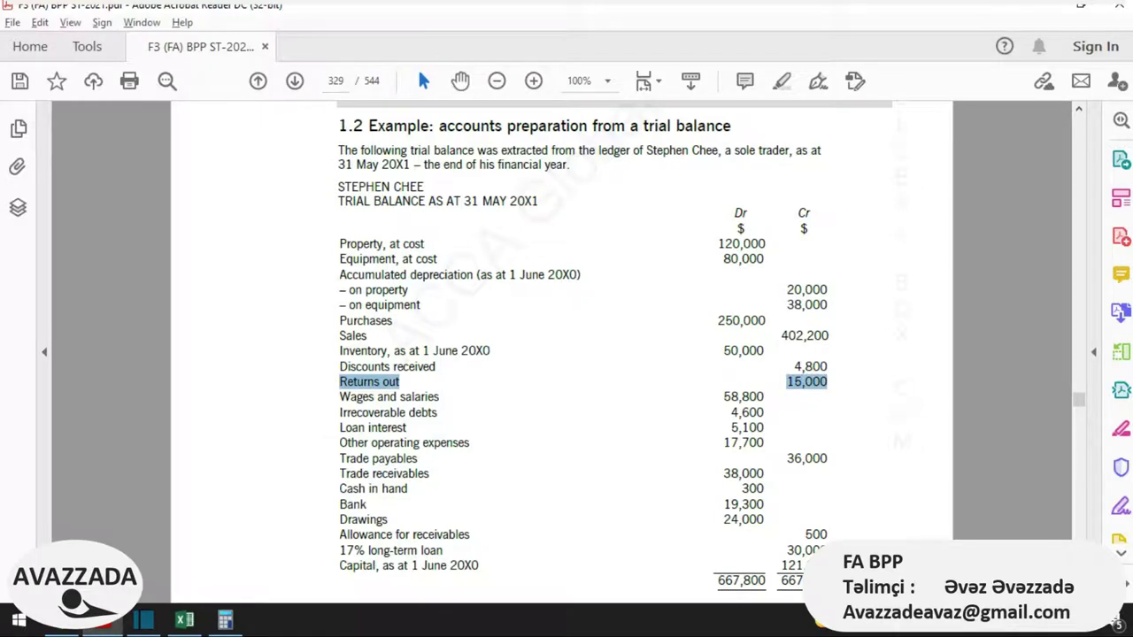
{"action": "key", "text": "alt+Tab"}
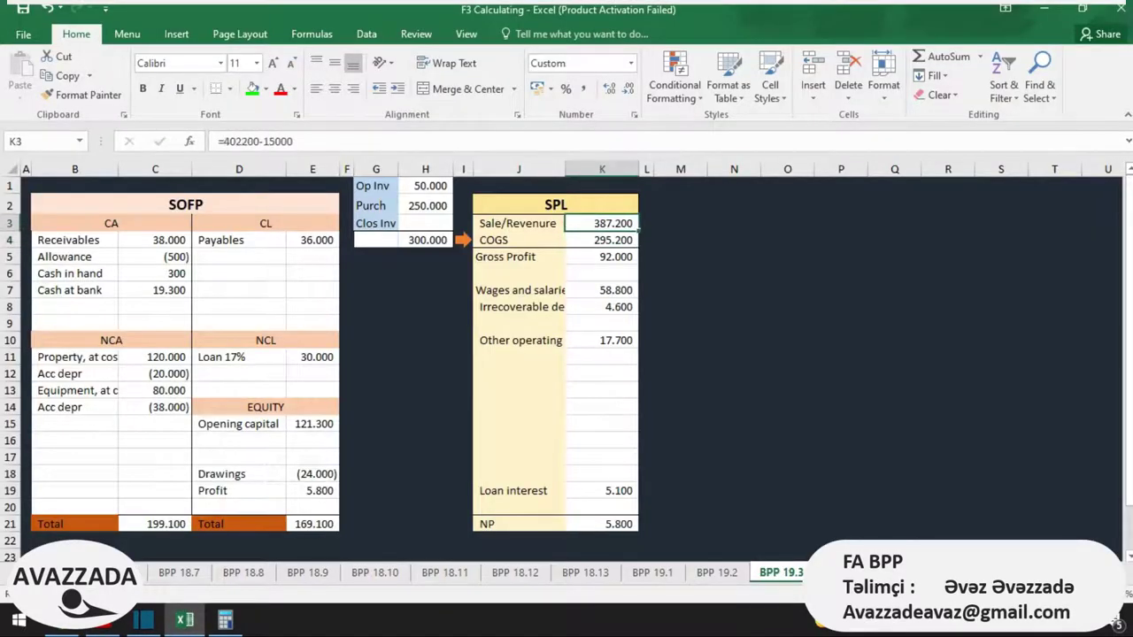
{"action": "key", "text": "F2"}
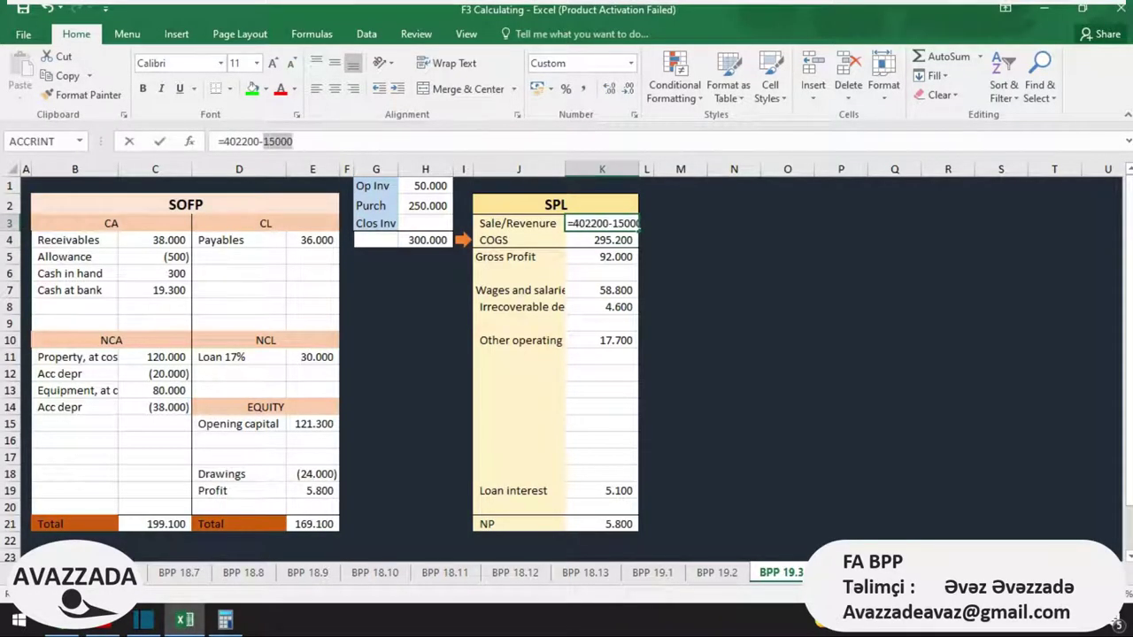
{"action": "key", "text": "BackSpace"}
{"action": "key", "text": "BackSpace"}
{"action": "key", "text": "BackSpace"}
{"action": "key", "text": "BackSpace"}
{"action": "key", "text": "BackSpace"}
{"action": "key", "text": "BackSpace"}
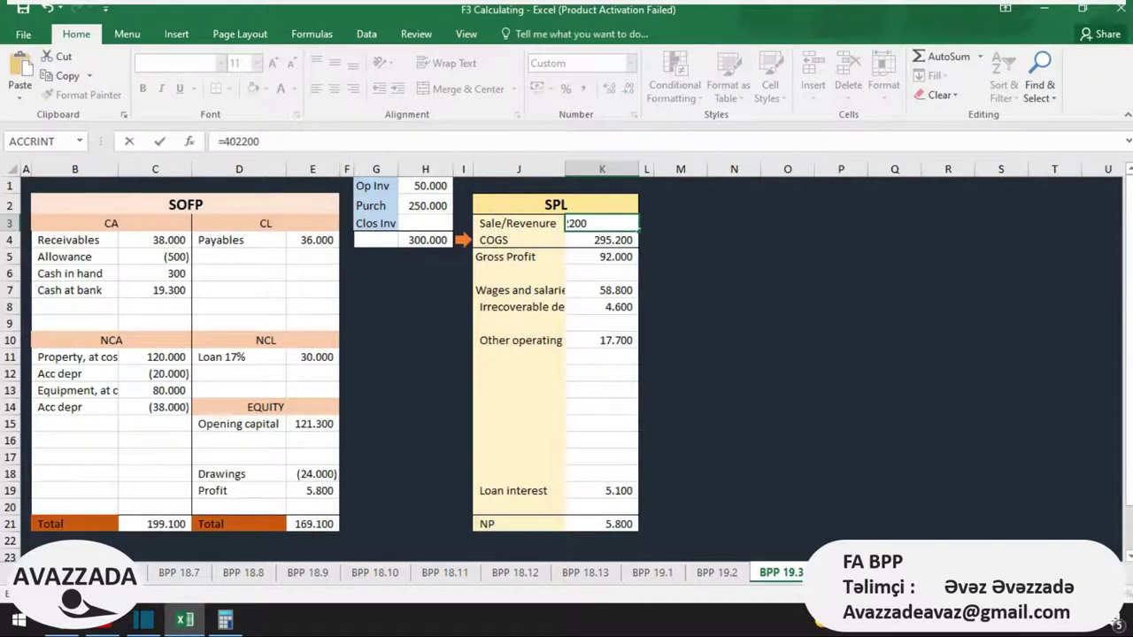
{"action": "key", "text": "Return"}
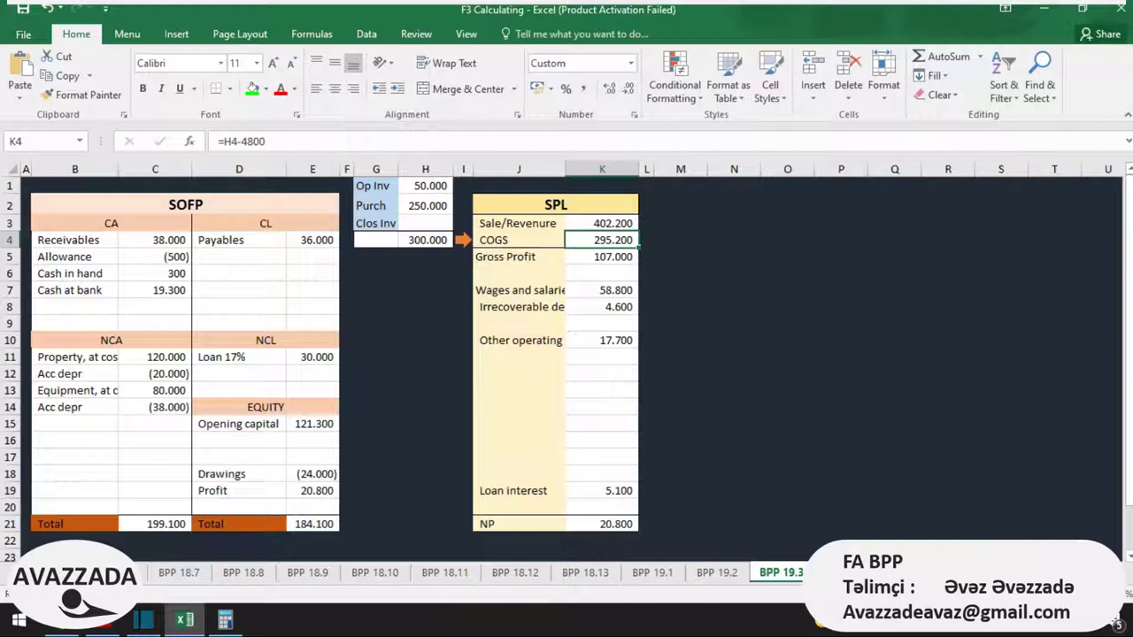
{"action": "left_click", "coordinate": [425, 206]}
{"action": "key", "text": "F2"}
{"action": "type", "text": "-15000"}
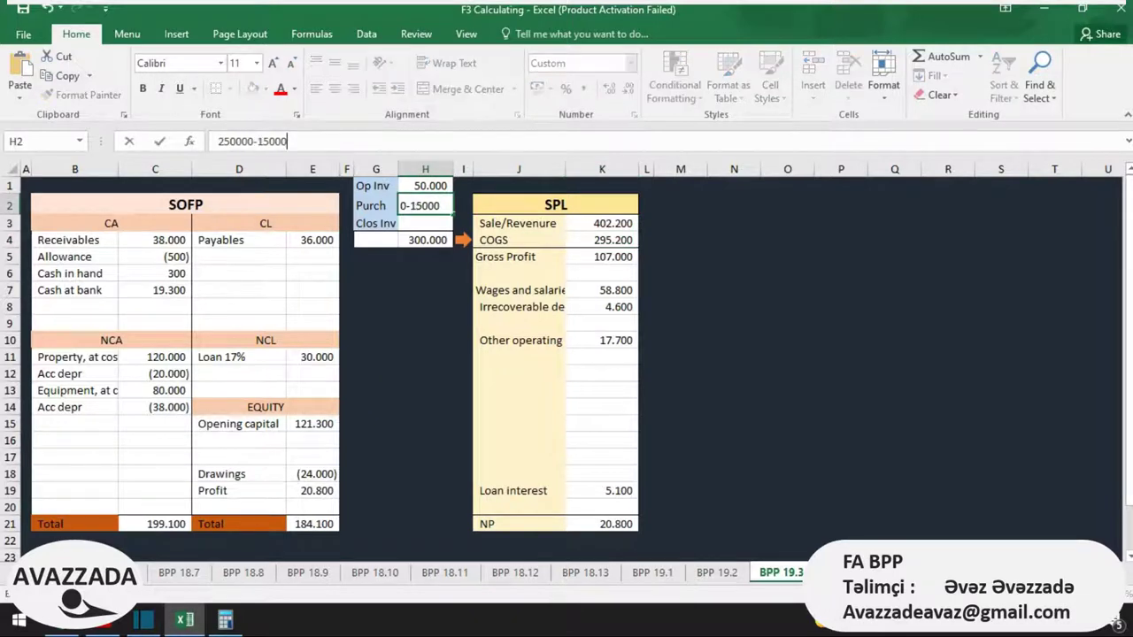
{"action": "key", "text": "Home"}
{"action": "type", "text": "="}
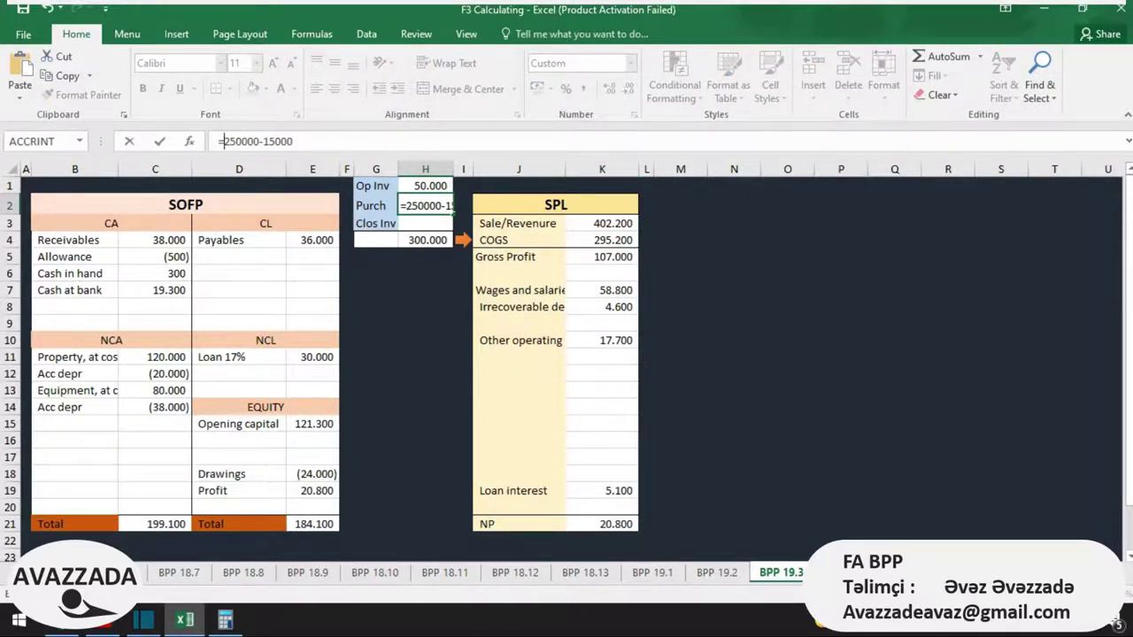
{"action": "key", "text": "Return"}
Step: Check the SOFP's total in E21 and the SPL's net profit in K21
{"action": "key", "text": "Down"}
{"action": "key", "text": "Down"}
{"action": "key", "text": "Down"}
{"action": "key", "text": "Left"}
{"action": "key", "text": "Left"}
{"action": "key", "text": "Left"}
{"action": "key", "text": "Down"}
{"action": "key", "text": "Down"}
{"action": "key", "text": "Down"}
{"action": "key", "text": "Down"}
{"action": "key", "text": "Down"}
{"action": "key", "text": "Down"}
{"action": "key", "text": "Down"}
{"action": "key", "text": "Down"}
{"action": "key", "text": "Down"}
{"action": "key", "text": "Down"}
{"action": "key", "text": "Down"}
{"action": "key", "text": "Down"}
{"action": "key", "text": "Down"}
{"action": "key", "text": "Down"}
{"action": "key", "text": "Down"}
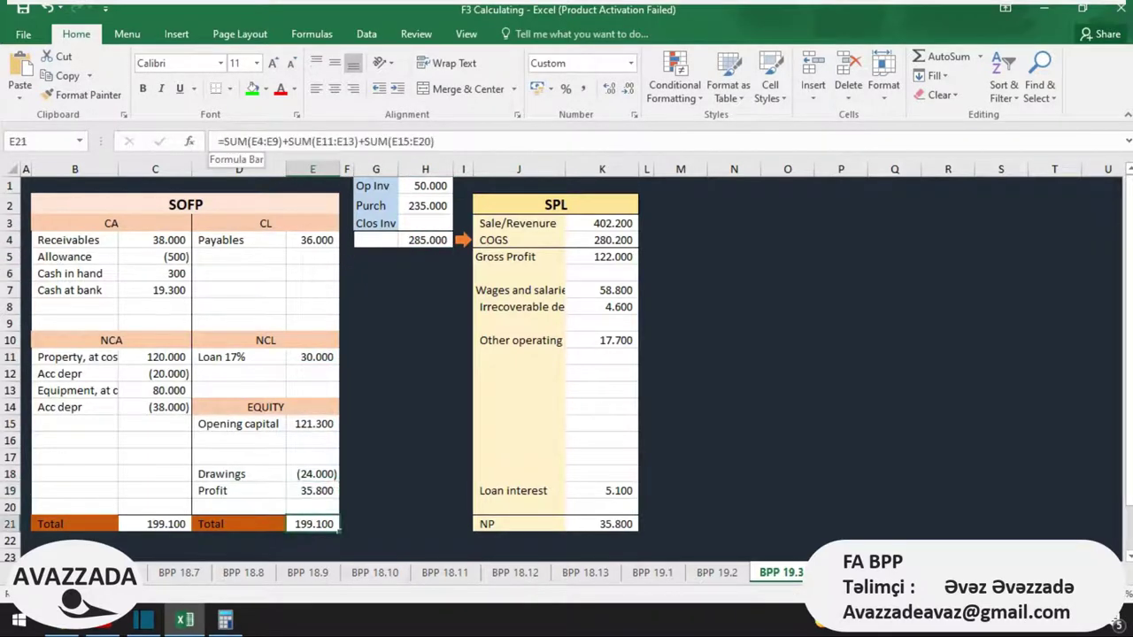
{"action": "key", "text": "Right"}
{"action": "key", "text": "Right"}
{"action": "key", "text": "Right"}
{"action": "key", "text": "Right"}
{"action": "key", "text": "Right"}
{"action": "key", "text": "Right"}
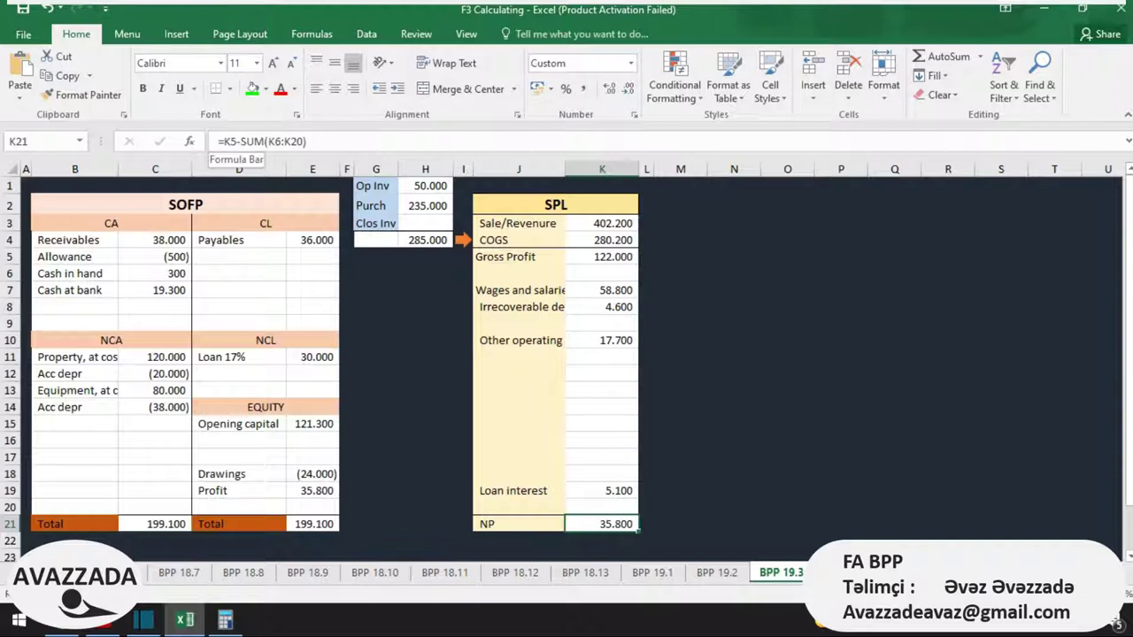
Step: Look up the closing inventory in the PDF's additional information and set Clos Inv in H3 to 42000
{"action": "key", "text": "alt+Tab"}
{"action": "key", "text": "Escape"}
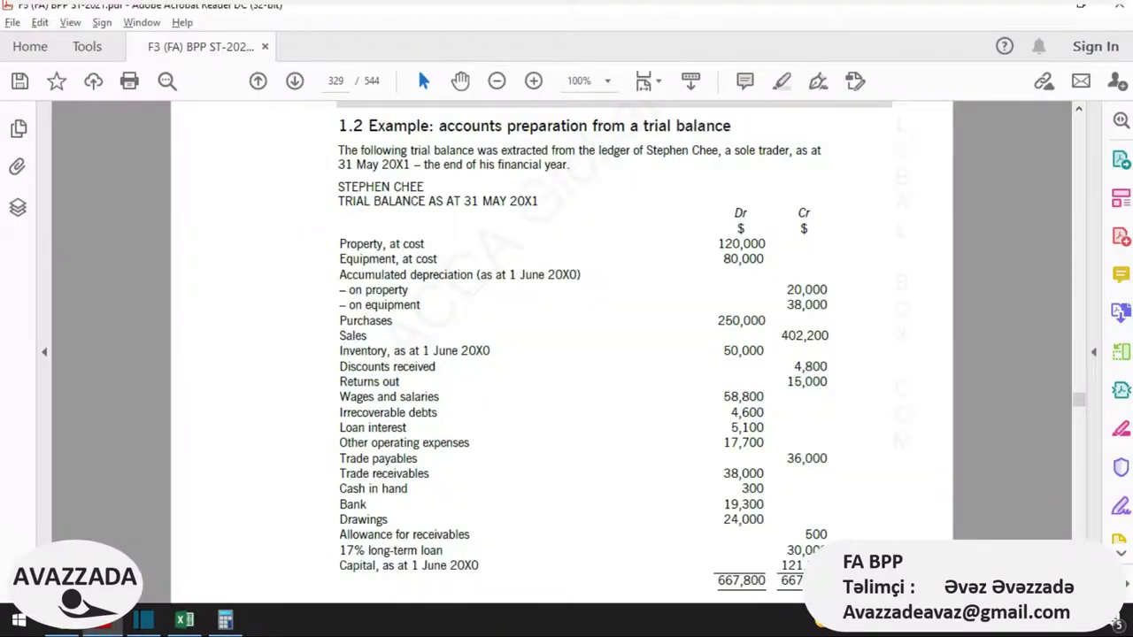
{"action": "scroll", "coordinate": [764, 397], "scroll_direction": "down", "scroll_amount": 10}
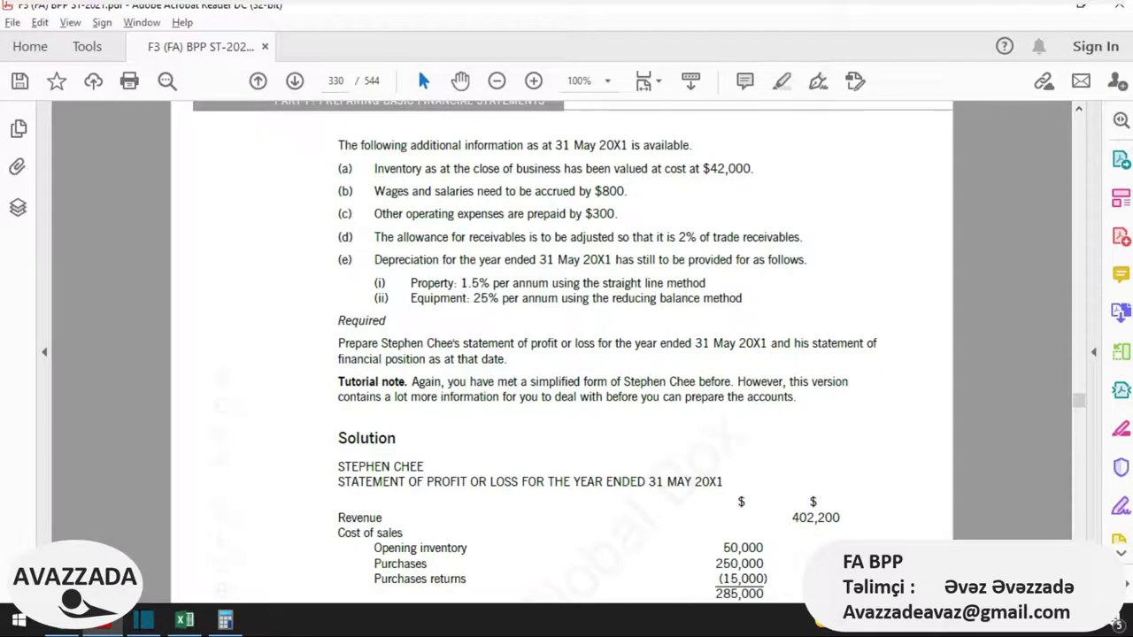
{"action": "key", "text": "alt+Tab"}
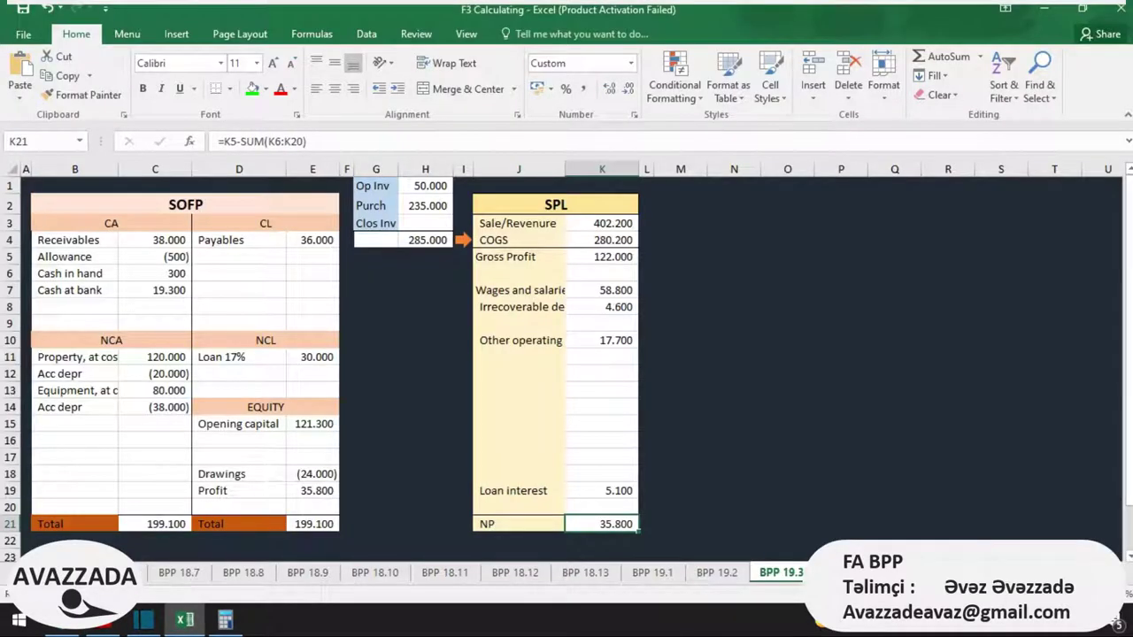
{"action": "left_click", "coordinate": [424, 223]}
{"action": "type", "text": "42000"}
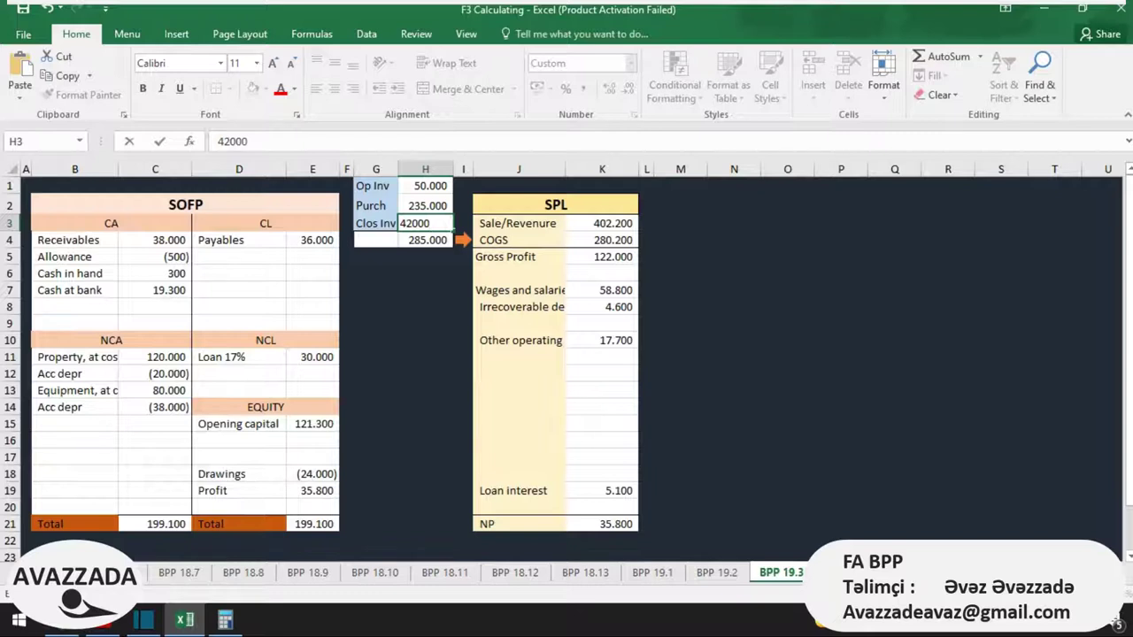
{"action": "key", "text": "Return"}
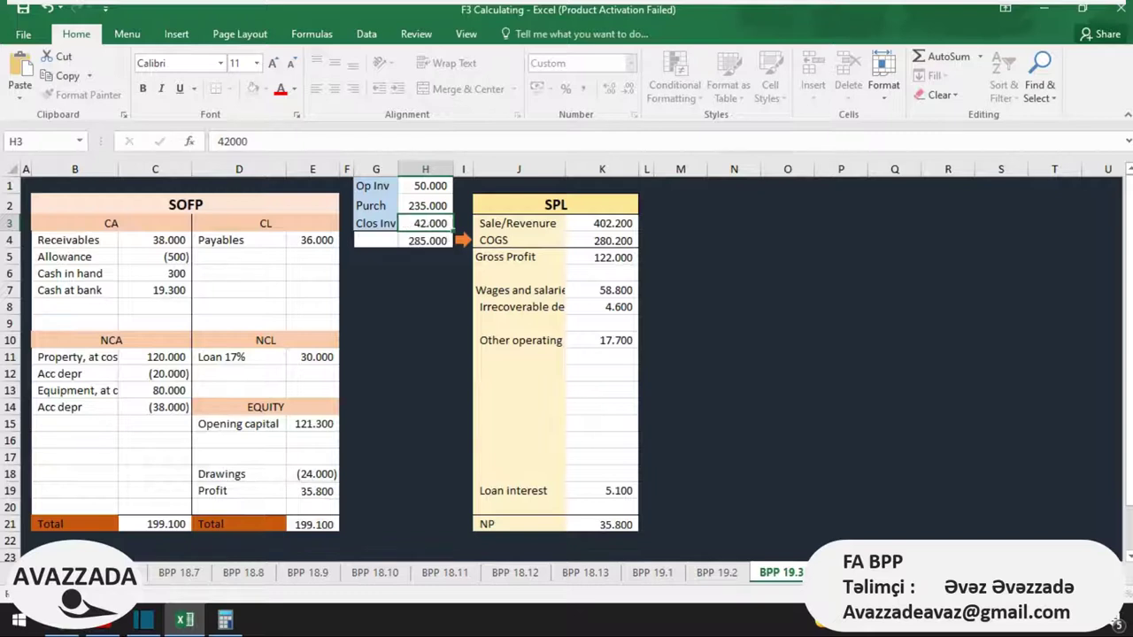
Step: Add an Inventory line of 42000 below Cash at bank in the SOFP's CA section
{"action": "key", "text": "Down"}
{"action": "key", "text": "Down"}
{"action": "key", "text": "Left"}
{"action": "key", "text": "Left"}
{"action": "key", "text": "Down"}
{"action": "key", "text": "Down"}
{"action": "key", "text": "Down"}
{"action": "key", "text": "Left"}
{"action": "key", "text": "Left"}
{"action": "key", "text": "Left"}
{"action": "key", "text": "Left"}
{"action": "key", "text": "Up"}
{"action": "type", "text": "Inventory"}
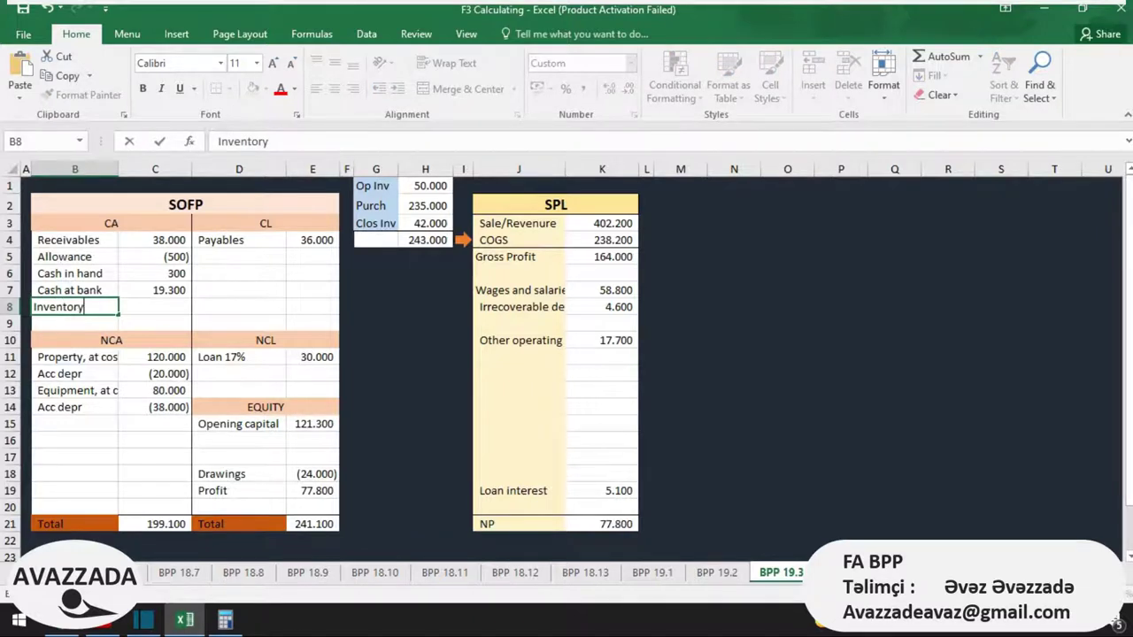
{"action": "key", "text": "Tab"}
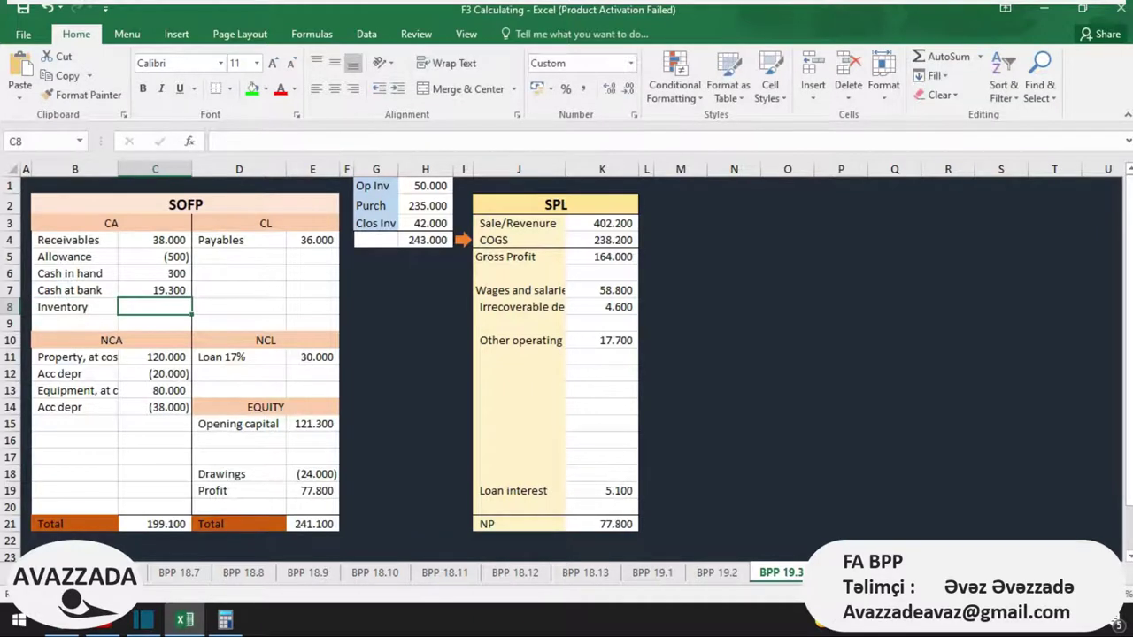
{"action": "type", "text": "42000"}
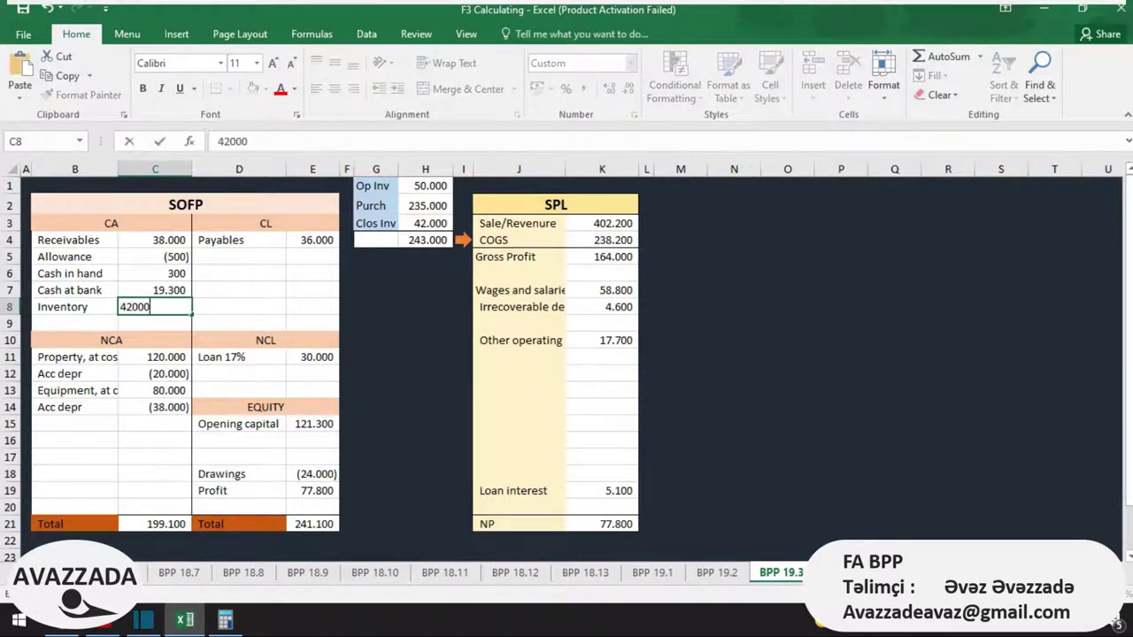
{"action": "key", "text": "Return"}
{"action": "key", "text": "Down"}
{"action": "key", "text": "Down"}
{"action": "key", "text": "Down"}
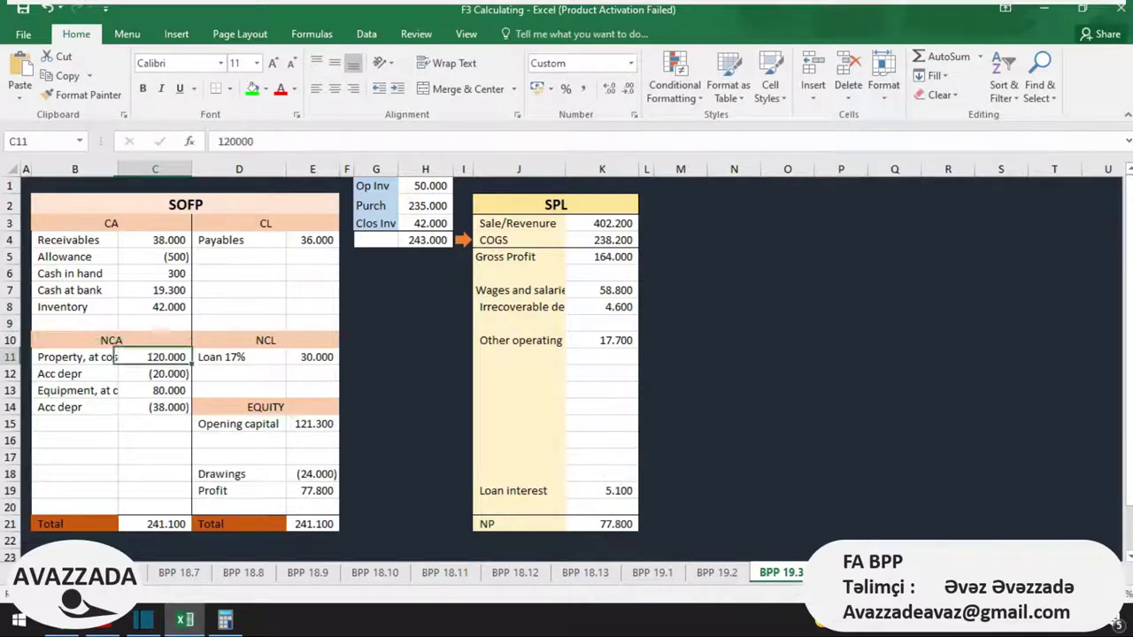
Step: Check the wages accrual in the PDF and add Accruals Wages of 800 below Payables in the CL section
{"action": "key", "text": "alt+Tab"}
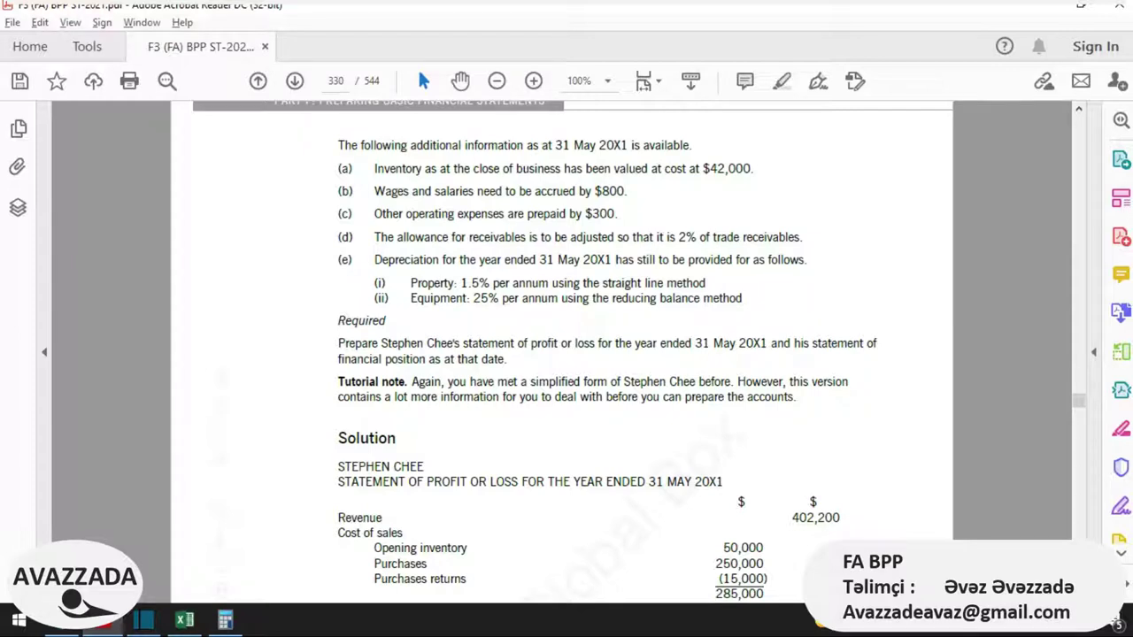
{"action": "key", "text": "alt+Tab"}
{"action": "left_click", "coordinate": [238, 257]}
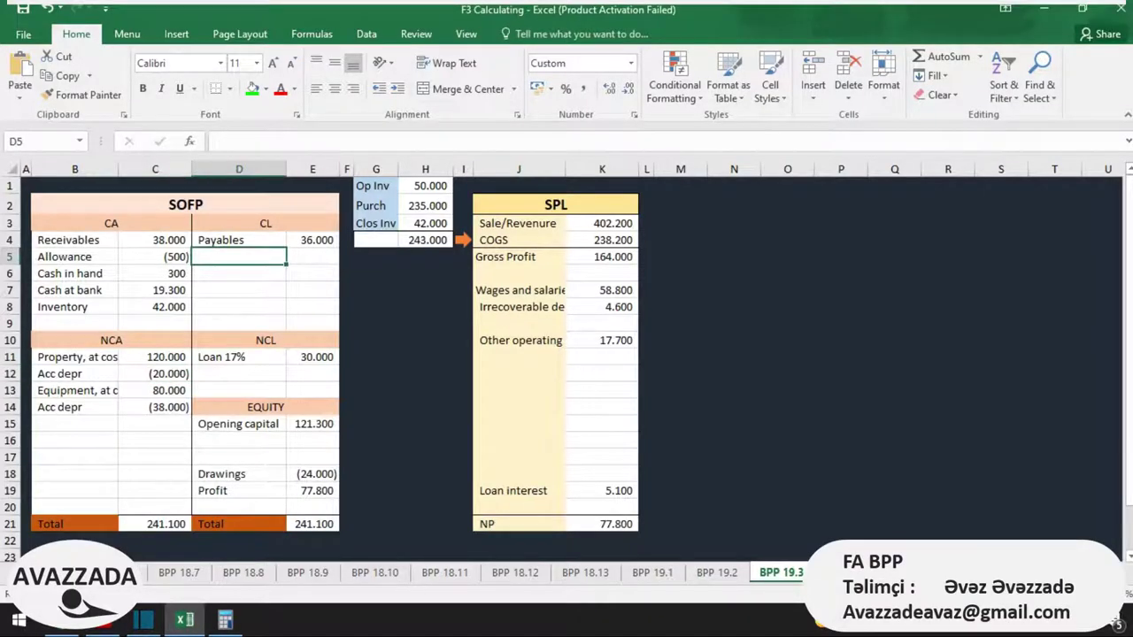
{"action": "type", "text": "Accruals Wages"}
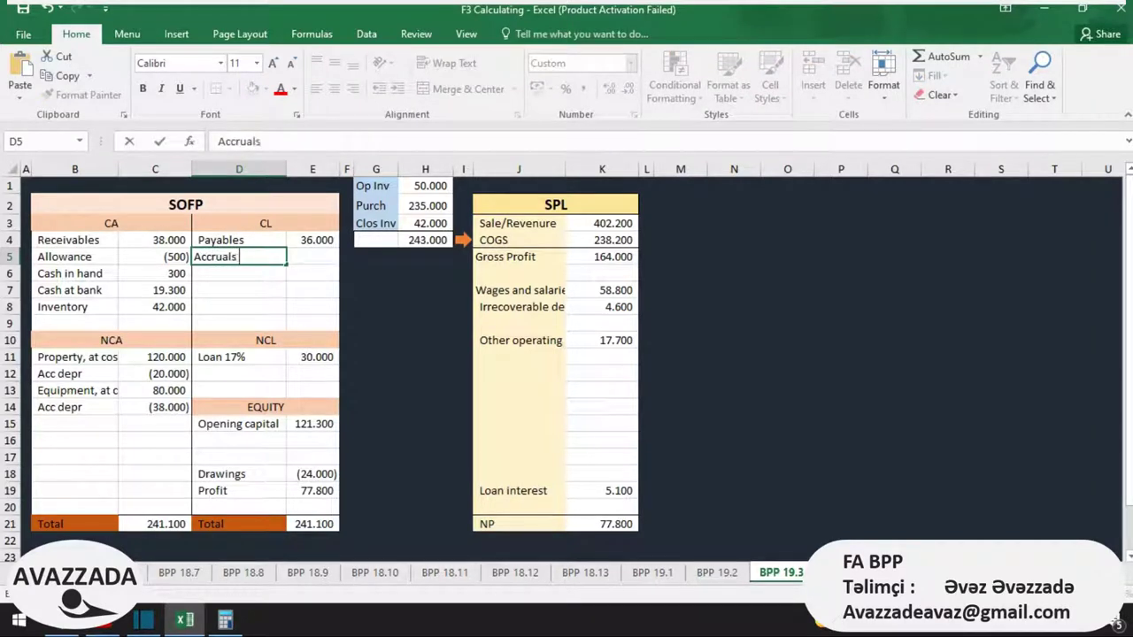
{"action": "key", "text": "Tab"}
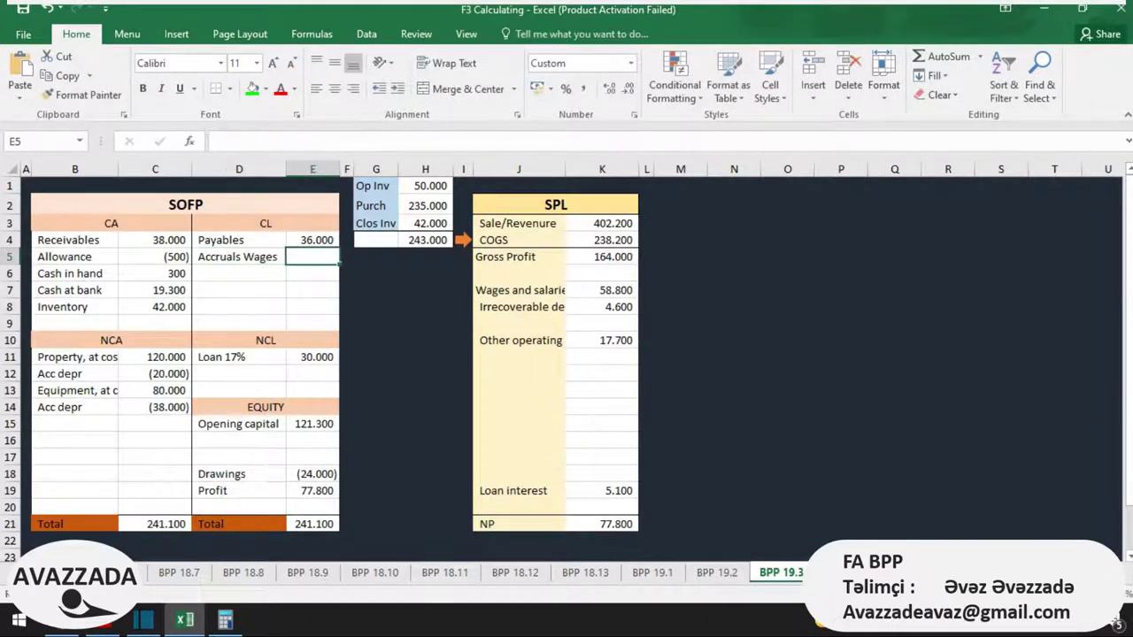
{"action": "type", "text": "800"}
{"action": "key", "text": "Return"}
Step: Add the accrued wages to the SPL by setting the wages and salaries amount in K7 to =58800+800
{"action": "key", "text": "Right"}
{"action": "key", "text": "Right"}
{"action": "key", "text": "Right"}
{"action": "key", "text": "Right"}
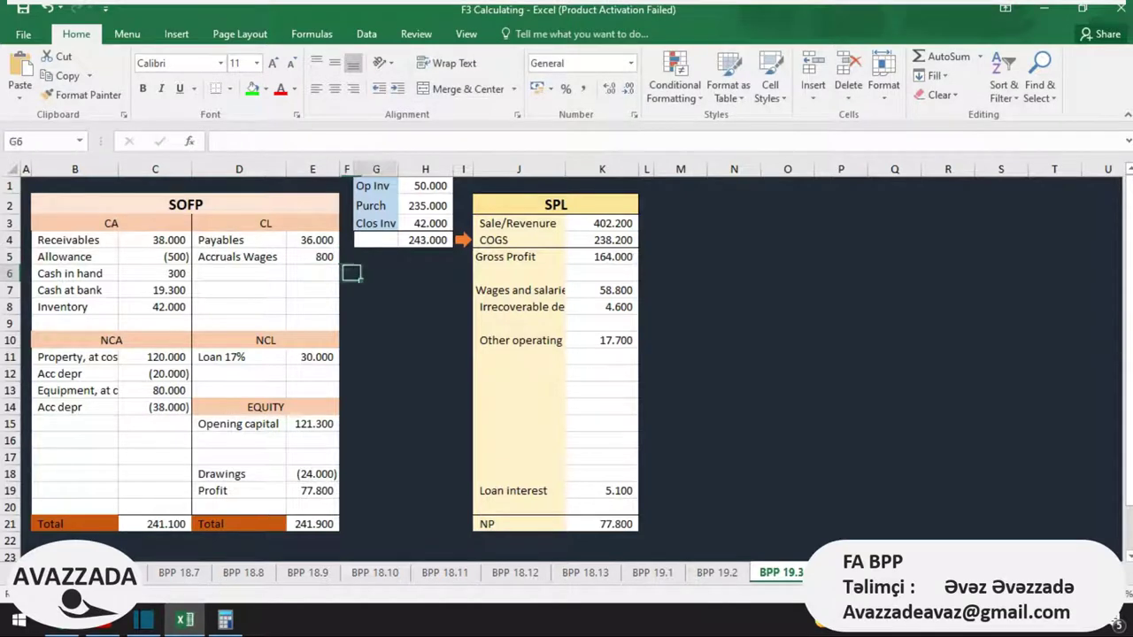
{"action": "key", "text": "Down"}
{"action": "key", "text": "Down"}
{"action": "key", "text": "Down"}
{"action": "key", "text": "Right"}
{"action": "key", "text": "Right"}
{"action": "key", "text": "Down"}
{"action": "key", "text": "Left"}
{"action": "key", "text": "Left"}
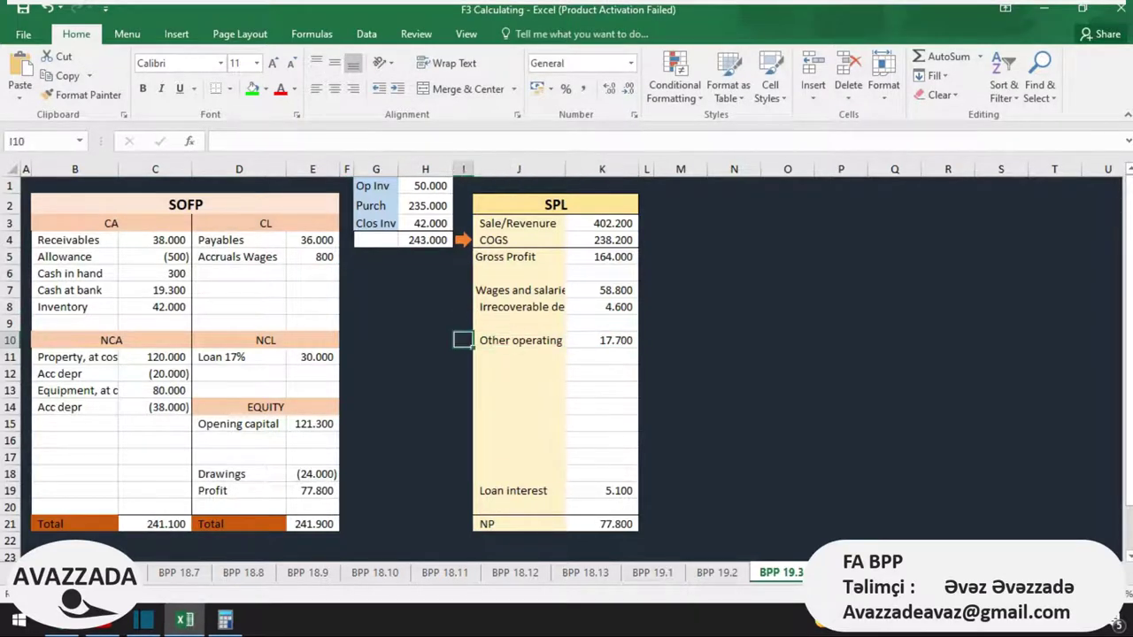
{"action": "key", "text": "Down"}
{"action": "key", "text": "Down"}
{"action": "key", "text": "Right"}
{"action": "key", "text": "Up"}
{"action": "key", "text": "Up"}
{"action": "key", "text": "Up"}
{"action": "key", "text": "Up"}
{"action": "key", "text": "Up"}
{"action": "key", "text": "Right"}
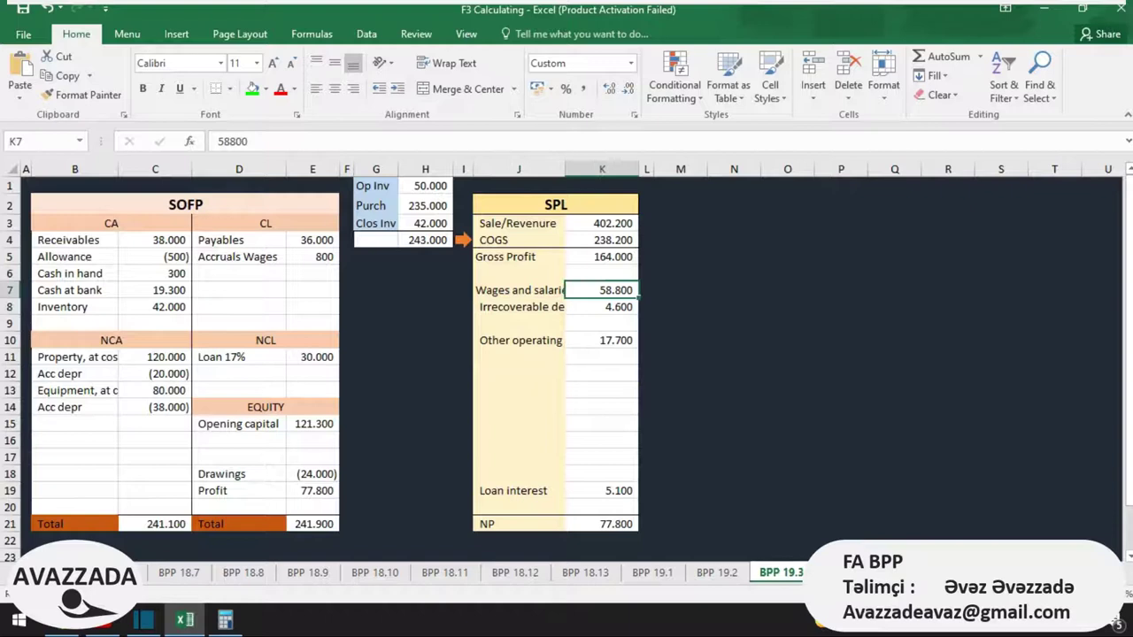
{"action": "key", "text": "F2"}
{"action": "type", "text": "+800"}
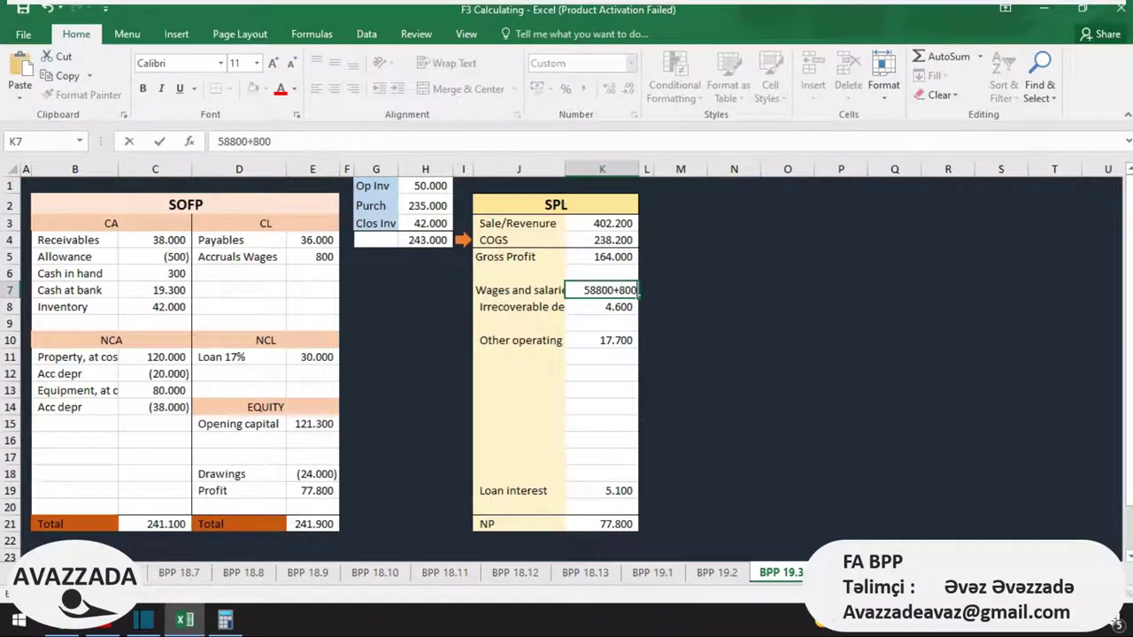
{"action": "key", "text": "Left"}
{"action": "key", "text": "Left"}
{"action": "key", "text": "Left"}
{"action": "key", "text": "Left"}
{"action": "key", "text": "Left"}
{"action": "key", "text": "Left"}
{"action": "key", "text": "Left"}
{"action": "key", "text": "Left"}
{"action": "type", "text": "="}
{"action": "key", "text": "Return"}
{"action": "key", "text": "Down"}
{"action": "key", "text": "Down"}
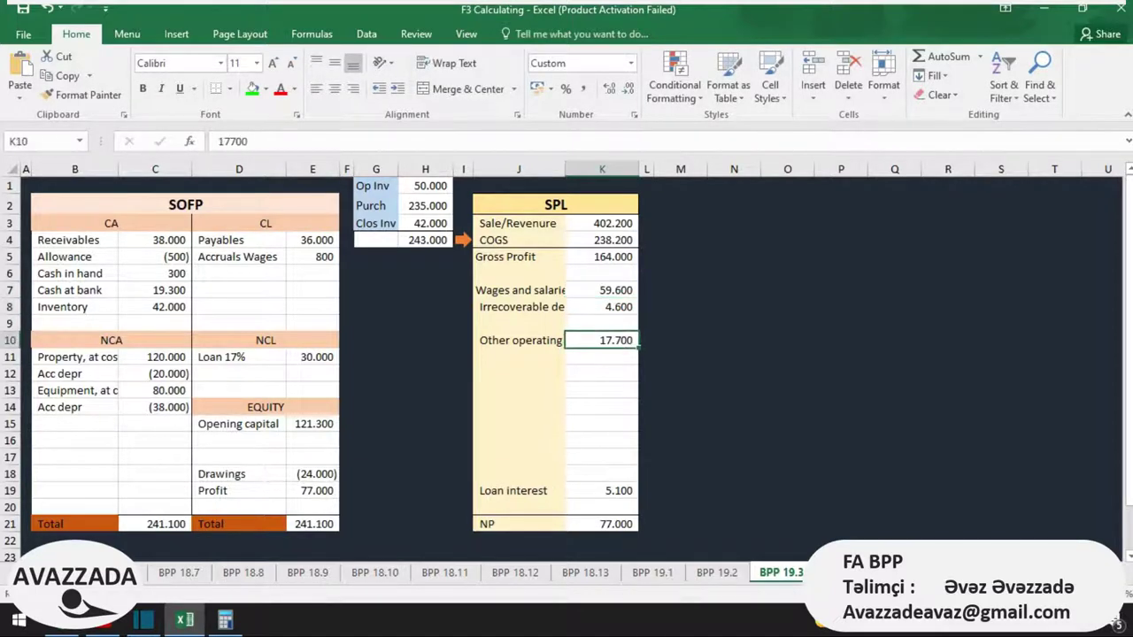
Step: Look up the prepaid other operating expenses in the PDF and add Prepayments of 300 in the last CA row
{"action": "key", "text": "alt+Tab"}
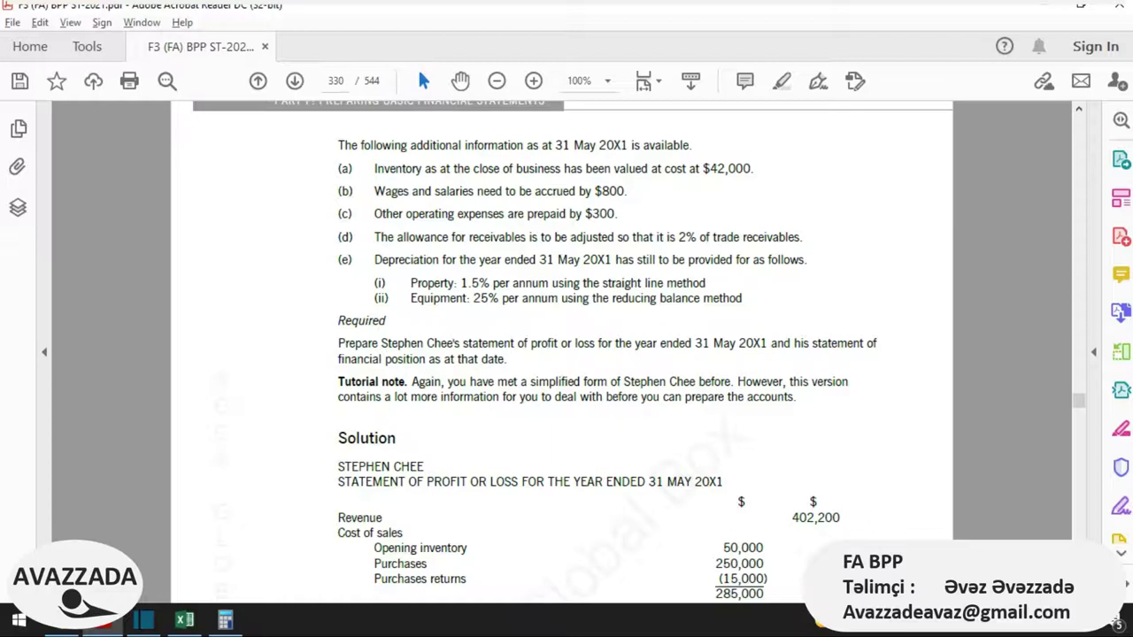
{"action": "left_click_drag", "start_coordinate": [375, 213], "coordinate": [617, 214]}
{"action": "key", "text": "alt+Tab"}
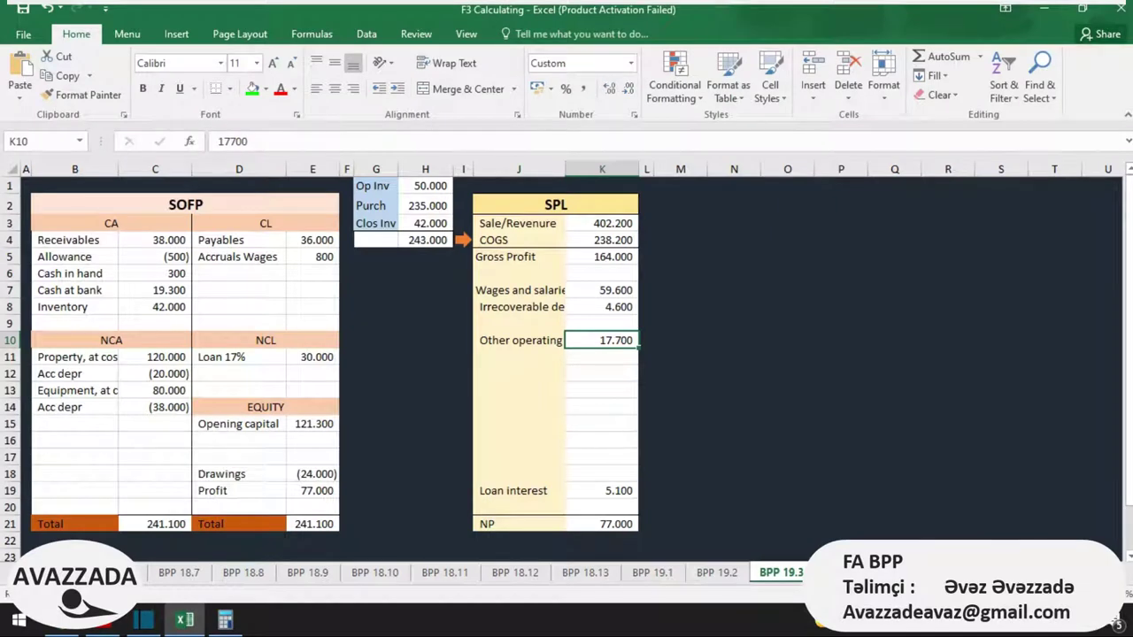
{"action": "key", "text": "alt+Tab"}
{"action": "key", "text": "alt+Tab"}
{"action": "left_click", "coordinate": [74, 323]}
{"action": "type", "text": "Prepayment"}
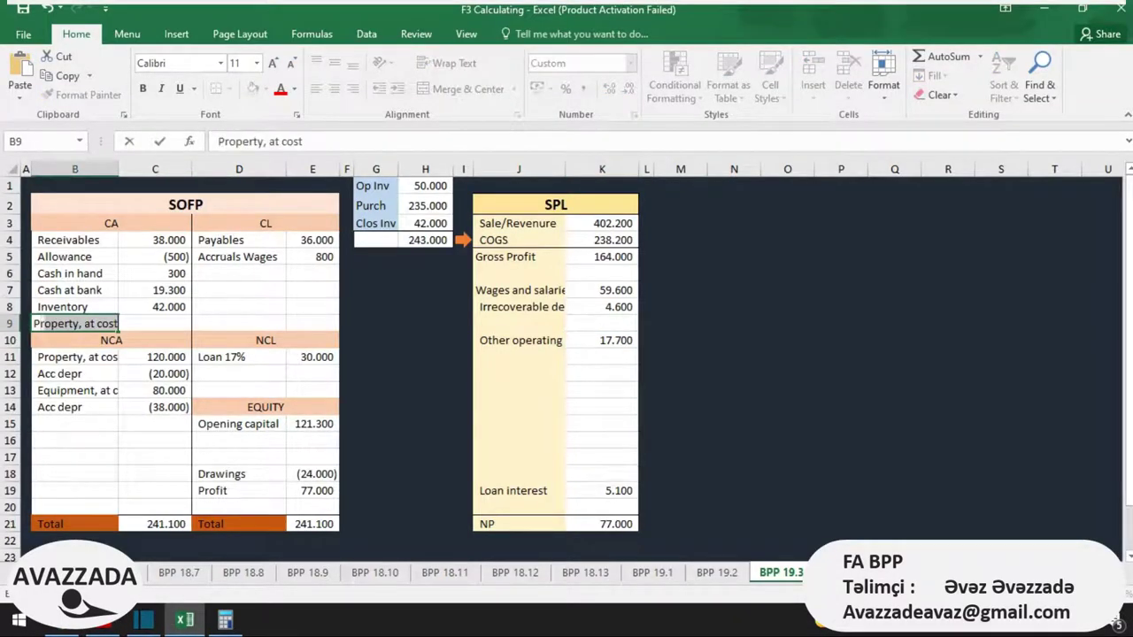
{"action": "type", "text": "s"}
{"action": "key", "text": "Tab"}
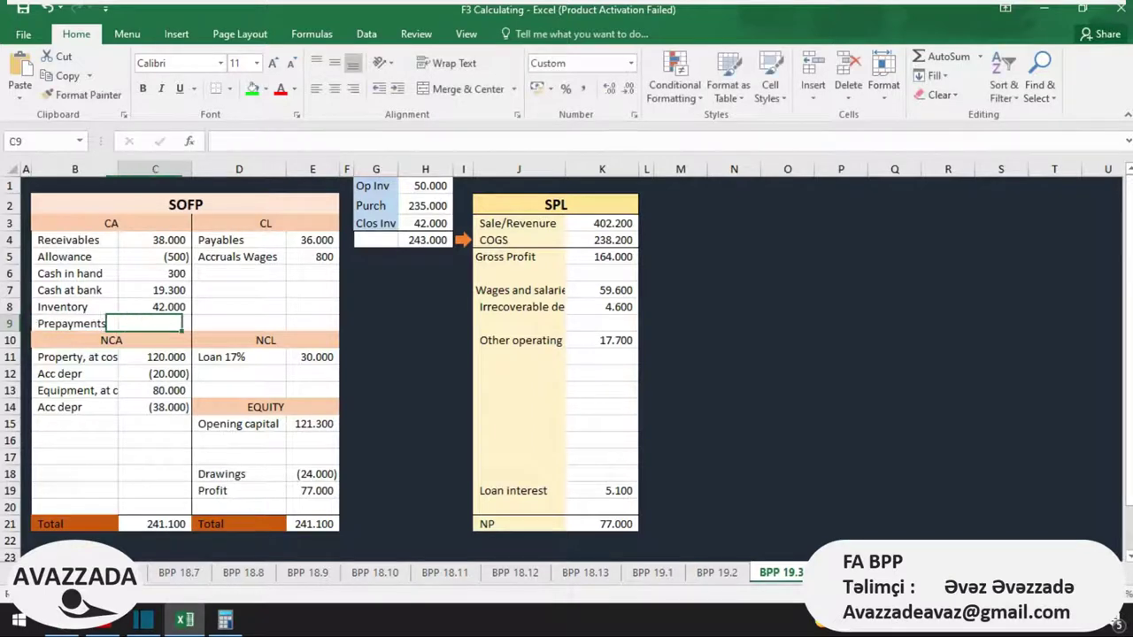
{"action": "type", "text": "300"}
{"action": "key", "text": "Return"}
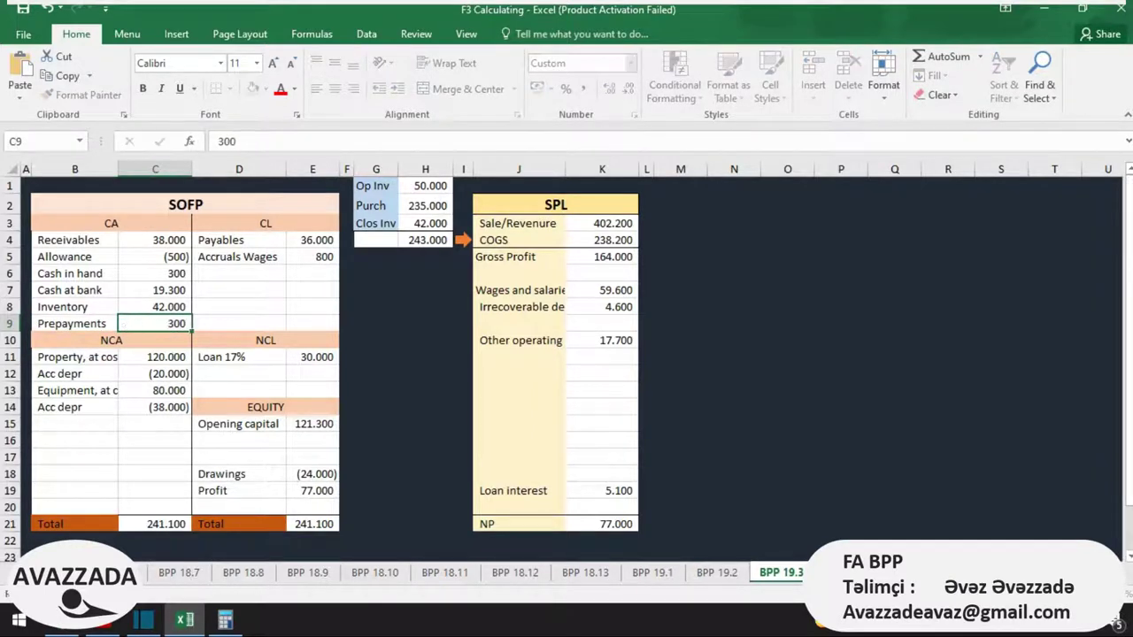
Step: Deduct the prepayment in the SPL by setting the other operating expenses amount in K10 to =17700-300
{"action": "key", "text": "Right"}
{"action": "key", "text": "Right"}
{"action": "key", "text": "Right"}
{"action": "key", "text": "Right"}
{"action": "key", "text": "Right"}
{"action": "key", "text": "Right"}
{"action": "key", "text": "Right"}
{"action": "key", "text": "Right"}
{"action": "key", "text": "Left"}
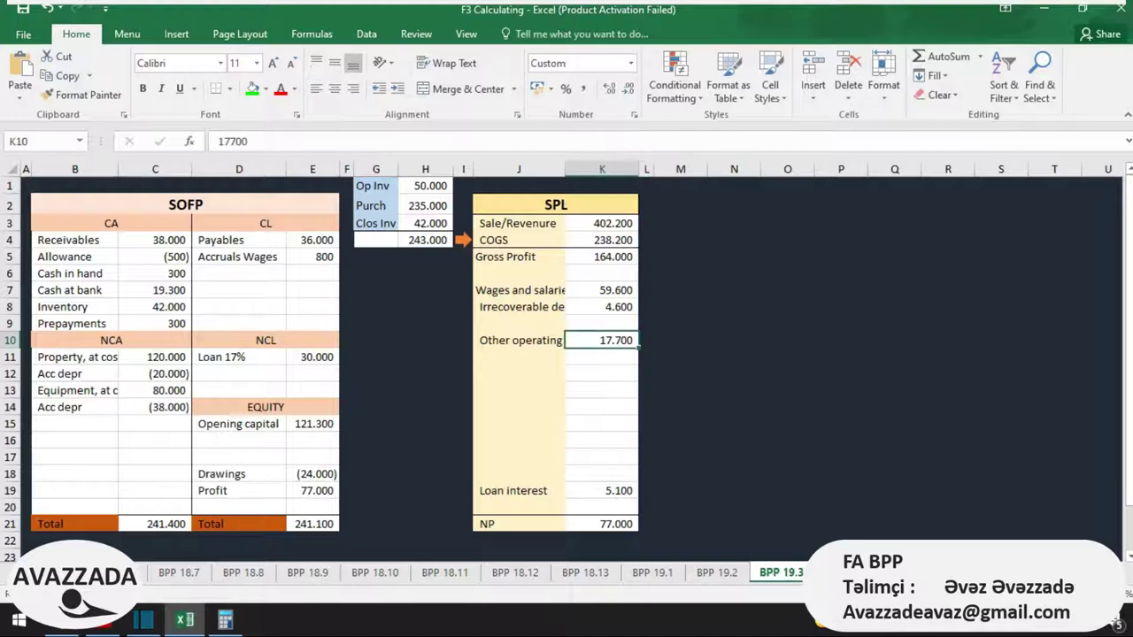
{"action": "key", "text": "F2"}
{"action": "key", "text": "Home"}
{"action": "type", "text": "="}
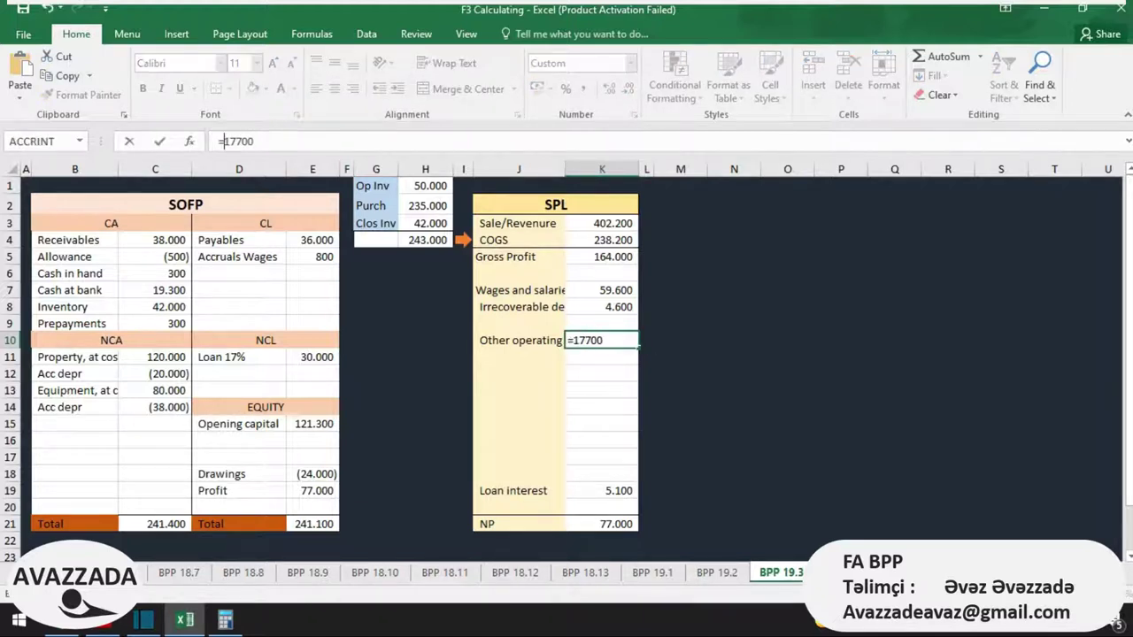
{"action": "key", "text": "Right"}
{"action": "key", "text": "Right"}
{"action": "key", "text": "Right"}
{"action": "key", "text": "Right"}
{"action": "key", "text": "Right"}
{"action": "type", "text": "0"}
{"action": "key", "text": "BackSpace"}
{"action": "type", "text": "-300"}
{"action": "key", "text": "Return"}
{"action": "key", "text": "Return"}
{"action": "key", "text": "Return"}
{"action": "key", "text": "Return"}
{"action": "key", "text": "Return"}
Step: Read note (d) on adjusting the allowance for receivables in the PDF's additional information
{"action": "key", "text": "alt+Tab"}
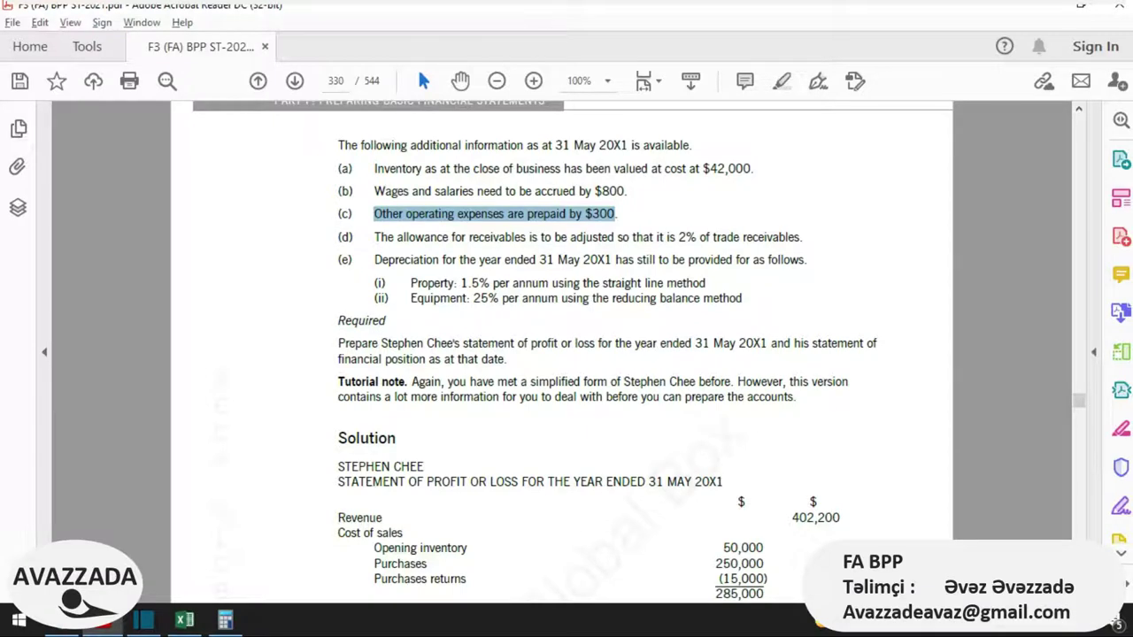
{"action": "left_click", "coordinate": [615, 237]}
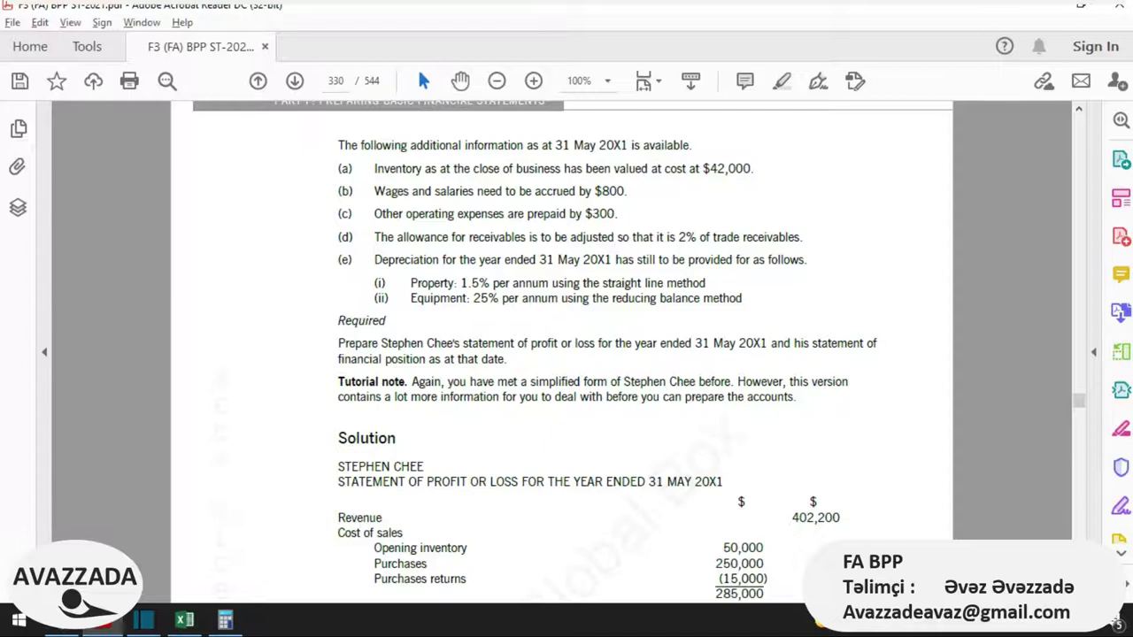
{"action": "scroll", "coordinate": [571, 353], "scroll_direction": "up", "scroll_amount": 1}
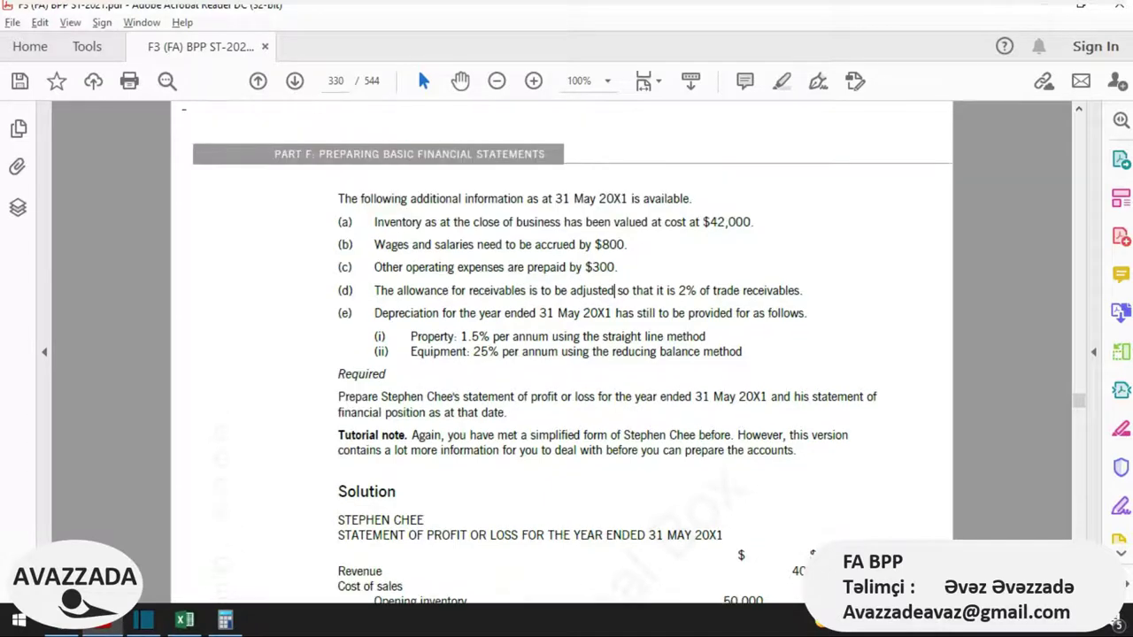
Step: Prepare a working area beside the SPL by removing the fill from N2:O5 and widening column O
{"action": "key", "text": "alt+Tab"}
{"action": "key", "text": "Left"}
{"action": "key", "text": "Left"}
{"action": "key", "text": "Left"}
{"action": "key", "text": "Left"}
{"action": "key", "text": "Left"}
{"action": "key", "text": "Up"}
{"action": "key", "text": "Up"}
{"action": "key", "text": "Up"}
{"action": "key", "text": "Up"}
{"action": "key", "text": "Up"}
{"action": "key", "text": "Up"}
{"action": "key", "text": "Up"}
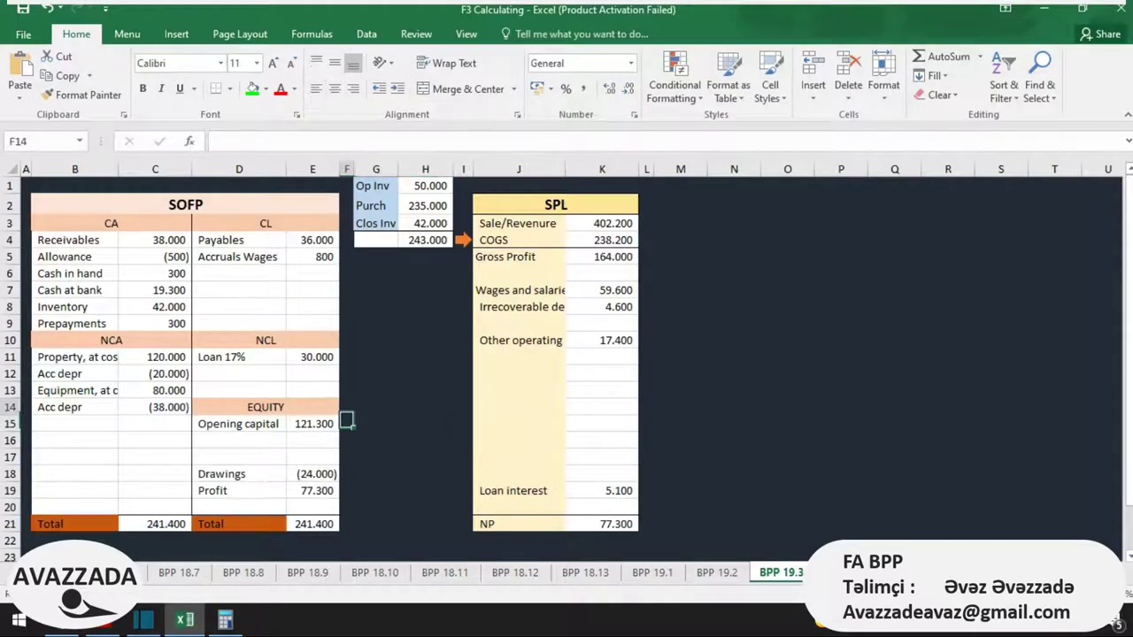
{"action": "key", "text": "Right"}
{"action": "key", "text": "Right"}
{"action": "key", "text": "Left"}
{"action": "key", "text": "Left"}
{"action": "key", "text": "Left"}
{"action": "key", "text": "Left"}
{"action": "key", "text": "Left"}
{"action": "key", "text": "Left"}
{"action": "key", "text": "Up"}
{"action": "key", "text": "Up"}
{"action": "key", "text": "Up"}
{"action": "key", "text": "Right"}
{"action": "key", "text": "Right"}
{"action": "key", "text": "Up"}
{"action": "key", "text": "Left"}
{"action": "key", "text": "Right"}
{"action": "key", "text": "Right"}
{"action": "key", "text": "Right"}
{"action": "key", "text": "Right"}
{"action": "key", "text": "Right"}
{"action": "key", "text": "Right"}
{"action": "key", "text": "Right"}
{"action": "key", "text": "Right"}
{"action": "key", "text": "Right"}
{"action": "key", "text": "Right"}
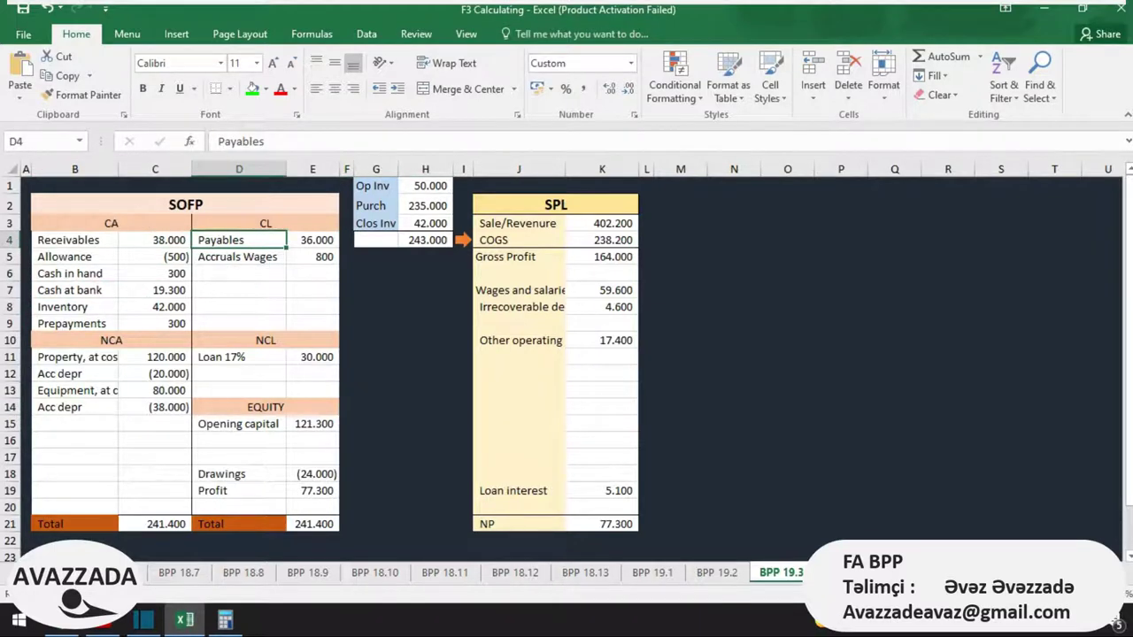
{"action": "key", "text": "Up"}
{"action": "key", "text": "Up"}
{"action": "key", "text": "Right"}
{"action": "key", "text": "shift+Right"}
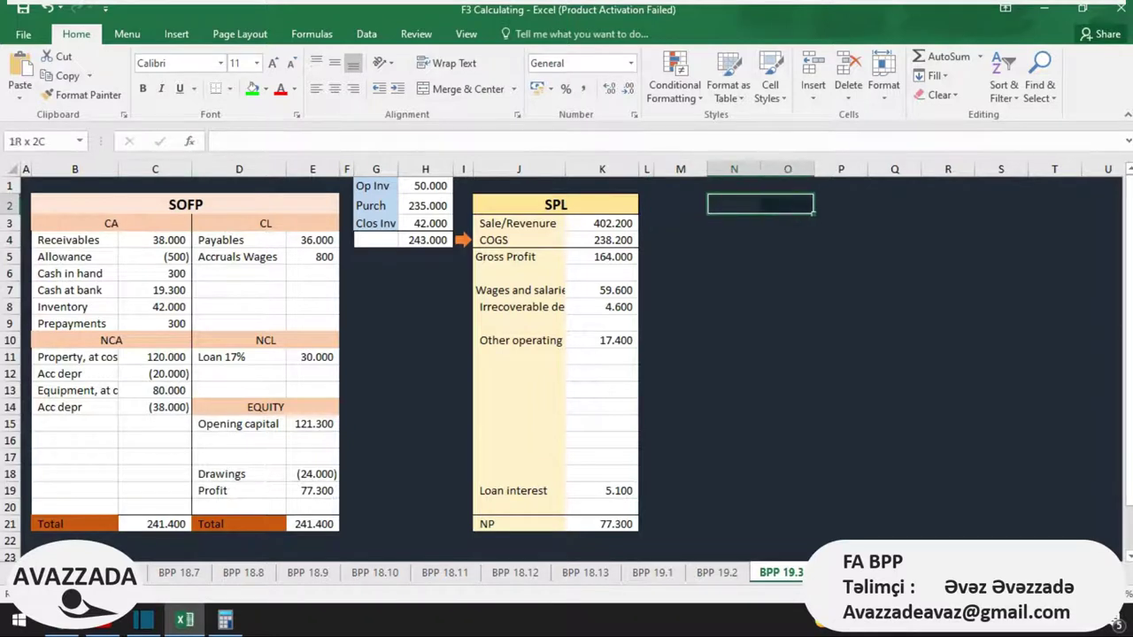
{"action": "key", "text": "shift+Down"}
{"action": "key", "text": "shift+Down"}
{"action": "key", "text": "shift+Down"}
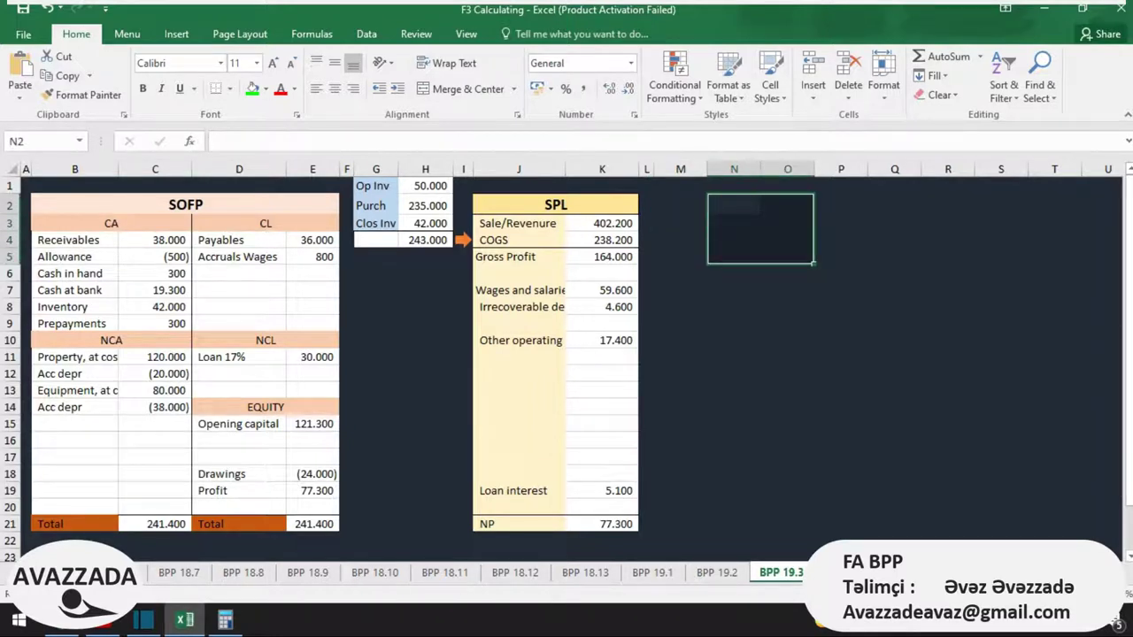
{"action": "left_click", "coordinate": [265, 88]}
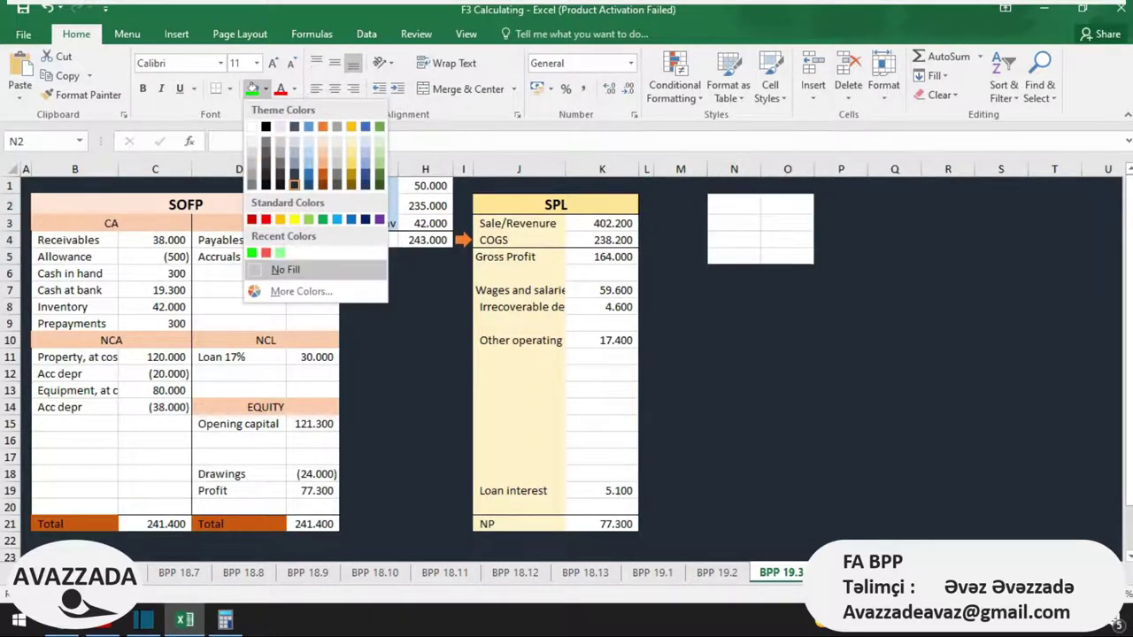
{"action": "left_click", "coordinate": [285, 269]}
{"action": "left_click", "coordinate": [787, 204]}
{"action": "left_click_drag", "start_coordinate": [814, 169], "coordinate": [868, 169]}
Step: Calculate the required allowance for receivables in cell O3 of the working area with =38000*2%
{"action": "left_click", "coordinate": [814, 222]}
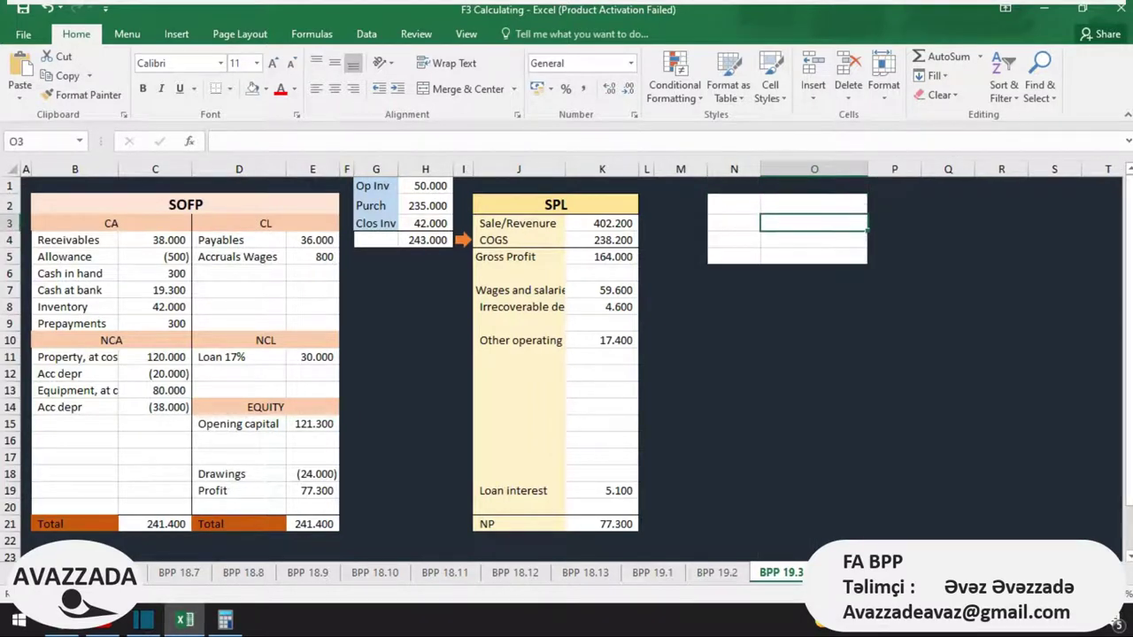
{"action": "type", "text": "=3"}
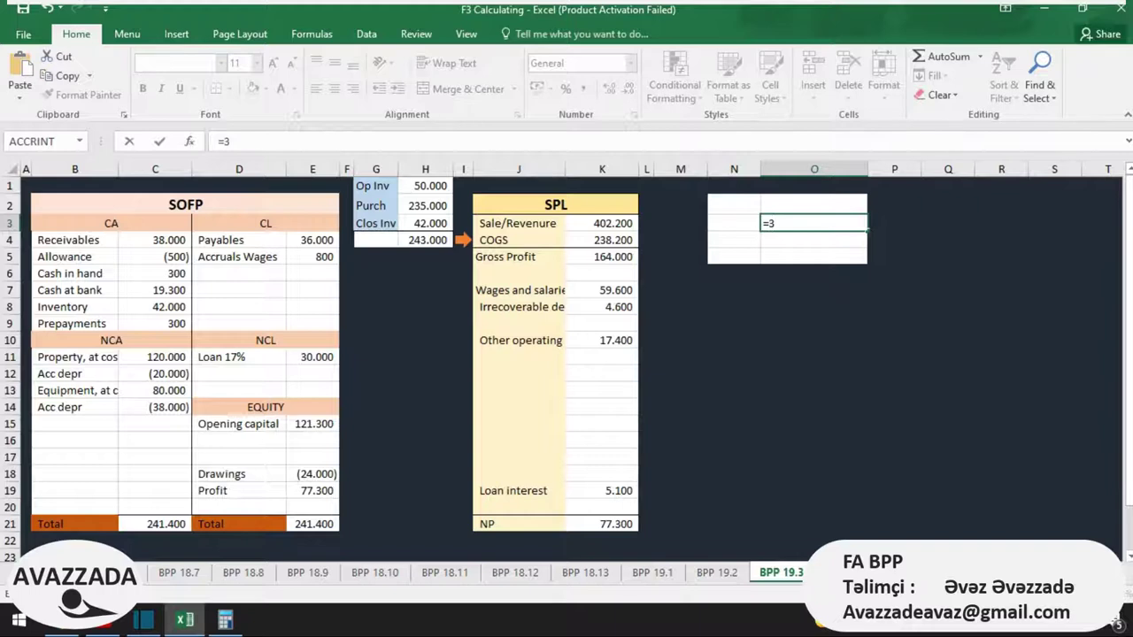
{"action": "type", "text": "8000*2%"}
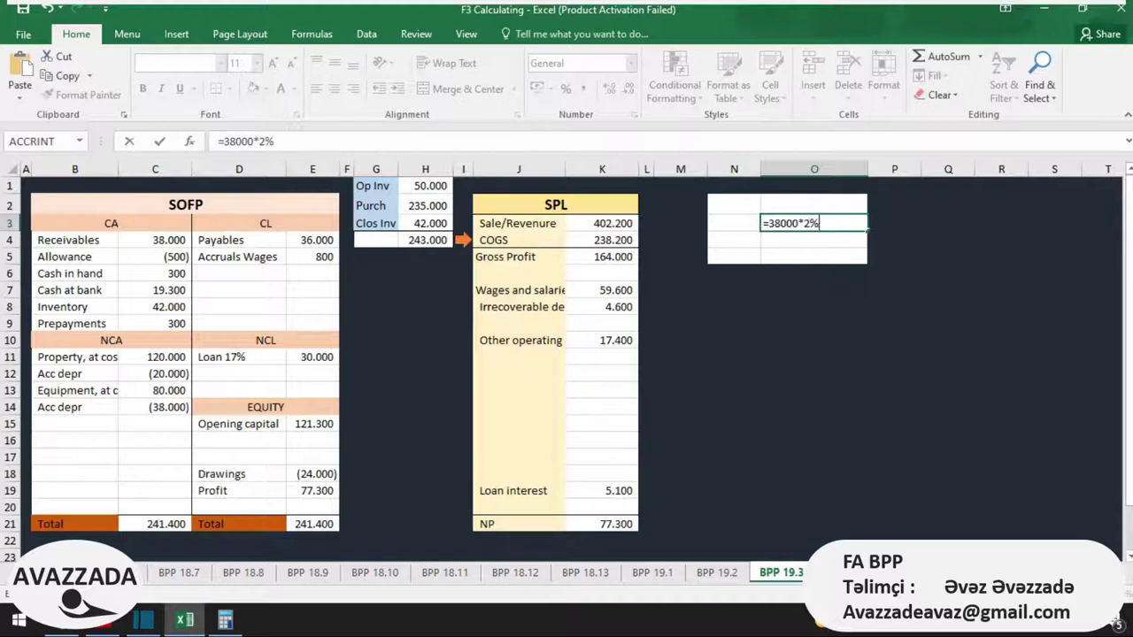
{"action": "key", "text": "Return"}
Step: Compare the existing allowance in C5 of the SOFP with the required allowance calculated in O3
{"action": "key", "text": "Up"}
{"action": "key", "text": "Left"}
{"action": "key", "text": "Left"}
{"action": "left_click", "coordinate": [392, 223]}
{"action": "key", "text": "Down"}
{"action": "key", "text": "Down"}
{"action": "key", "text": "Left"}
{"action": "key", "text": "Left"}
{"action": "key", "text": "Left"}
{"action": "key", "text": "Left"}
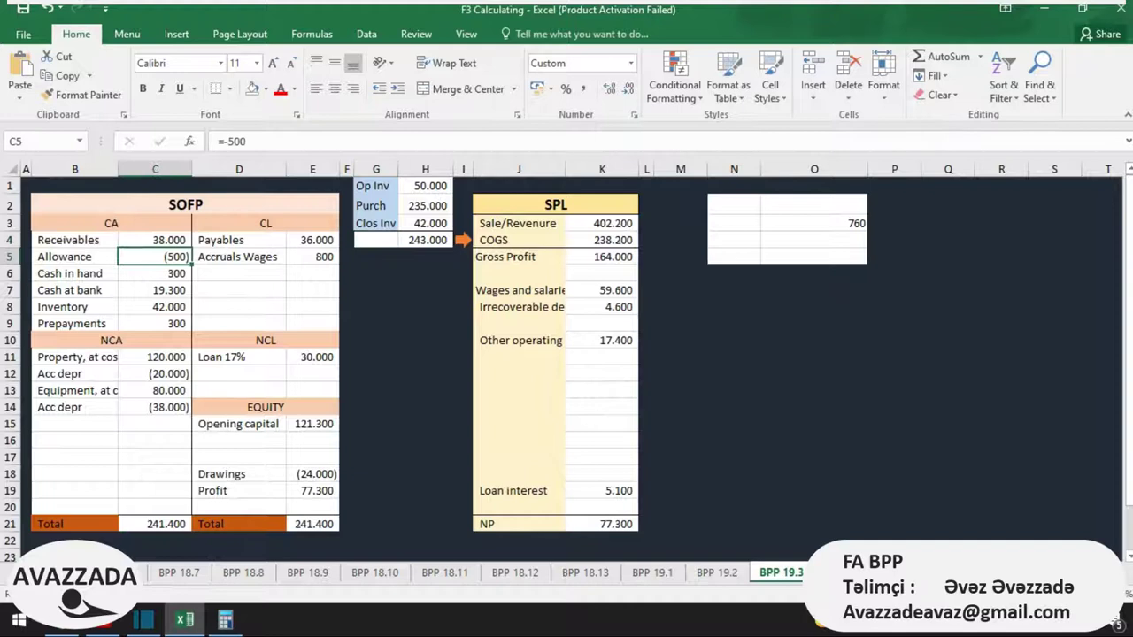
{"action": "key", "text": "Right"}
{"action": "key", "text": "Right"}
{"action": "key", "text": "Right"}
{"action": "key", "text": "Right"}
{"action": "key", "text": "Right"}
{"action": "key", "text": "Right"}
{"action": "key", "text": "Right"}
{"action": "key", "text": "Right"}
{"action": "key", "text": "Right"}
{"action": "key", "text": "Right"}
{"action": "key", "text": "Right"}
{"action": "key", "text": "Up"}
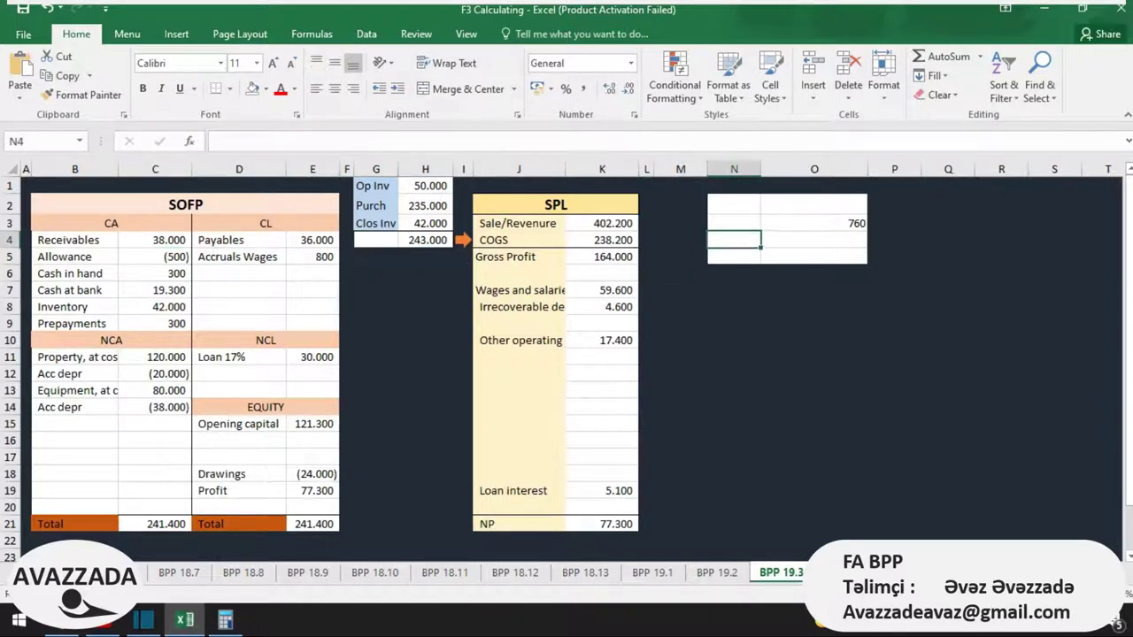
Step: Increase the receivables allowance in the SOFP by setting C5 to =-500-260
{"action": "key", "text": "Left"}
{"action": "key", "text": "Left"}
{"action": "key", "text": "Left"}
{"action": "key", "text": "Left"}
{"action": "key", "text": "Left"}
{"action": "key", "text": "Left"}
{"action": "key", "text": "Left"}
{"action": "key", "text": "Left"}
{"action": "key", "text": "Left"}
{"action": "key", "text": "Left"}
{"action": "key", "text": "Left"}
{"action": "key", "text": "Left"}
{"action": "key", "text": "Left"}
{"action": "key", "text": "Down"}
{"action": "key", "text": "Right"}
{"action": "key", "text": "Right"}
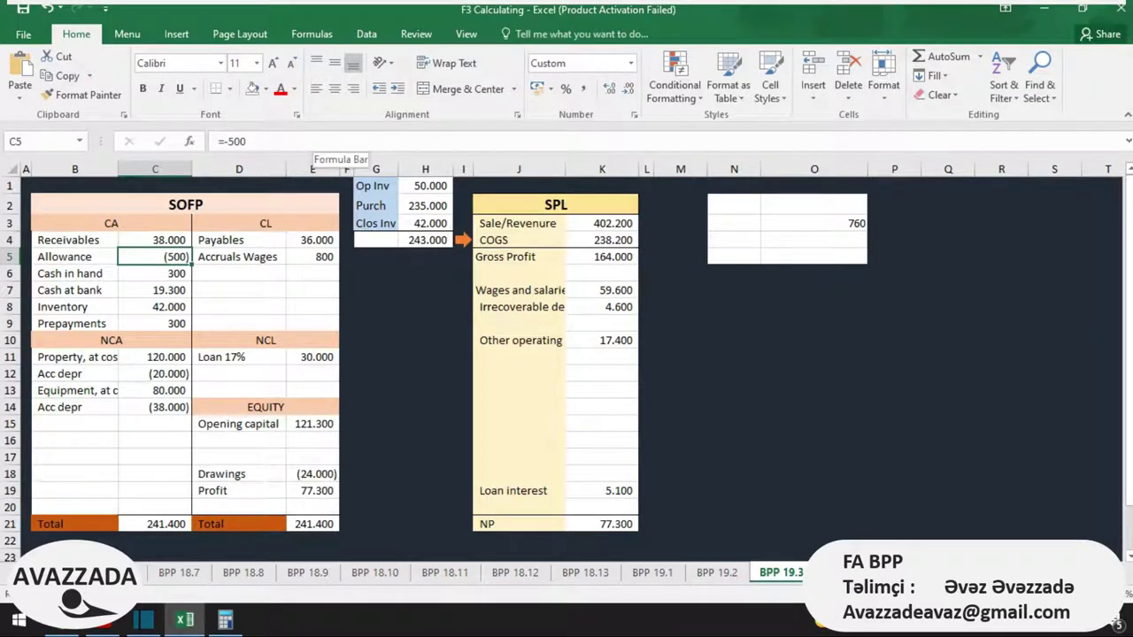
{"action": "left_click", "coordinate": [313, 142]}
{"action": "type", "text": "-260"}
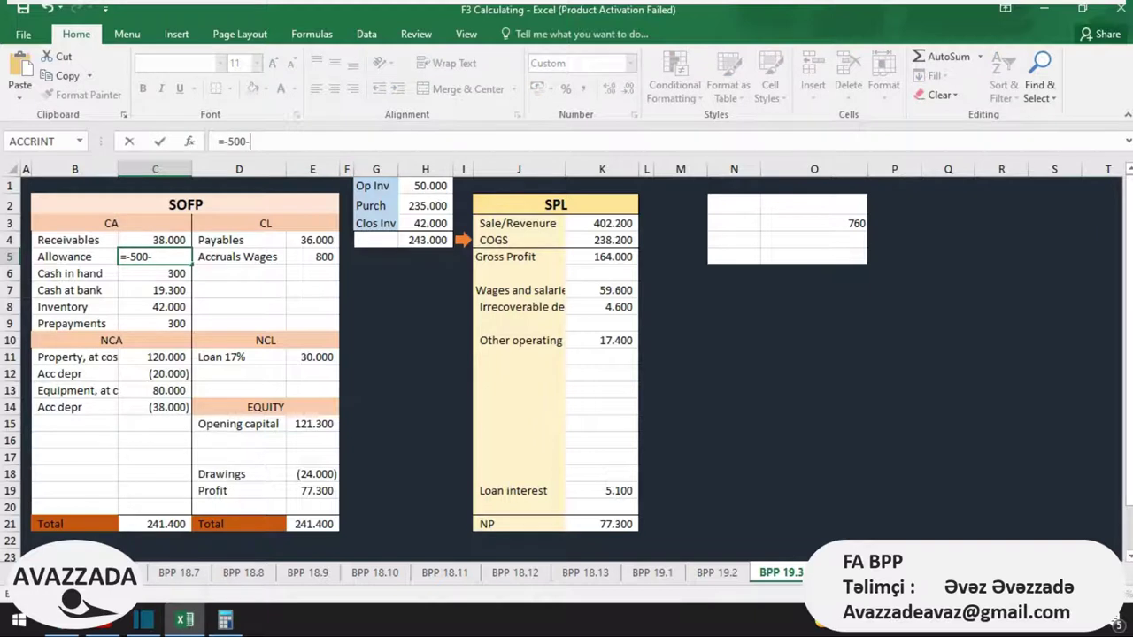
{"action": "key", "text": "Return"}
{"action": "key", "text": "Down"}
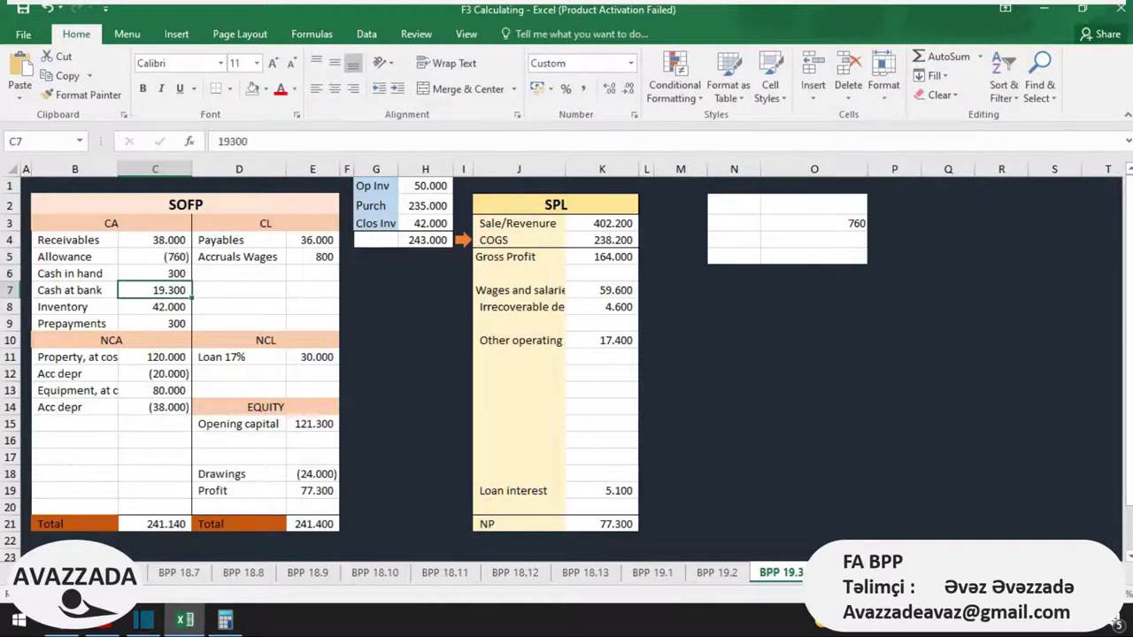
Step: Charge the allowance increase to irrecoverable debts in the SPL by setting K8 to =4600+260
{"action": "key", "text": "Right"}
{"action": "key", "text": "Right"}
{"action": "key", "text": "Right"}
{"action": "key", "text": "Right"}
{"action": "key", "text": "Right"}
{"action": "key", "text": "Down"}
{"action": "key", "text": "Right"}
{"action": "key", "text": "Right"}
{"action": "key", "text": "Right"}
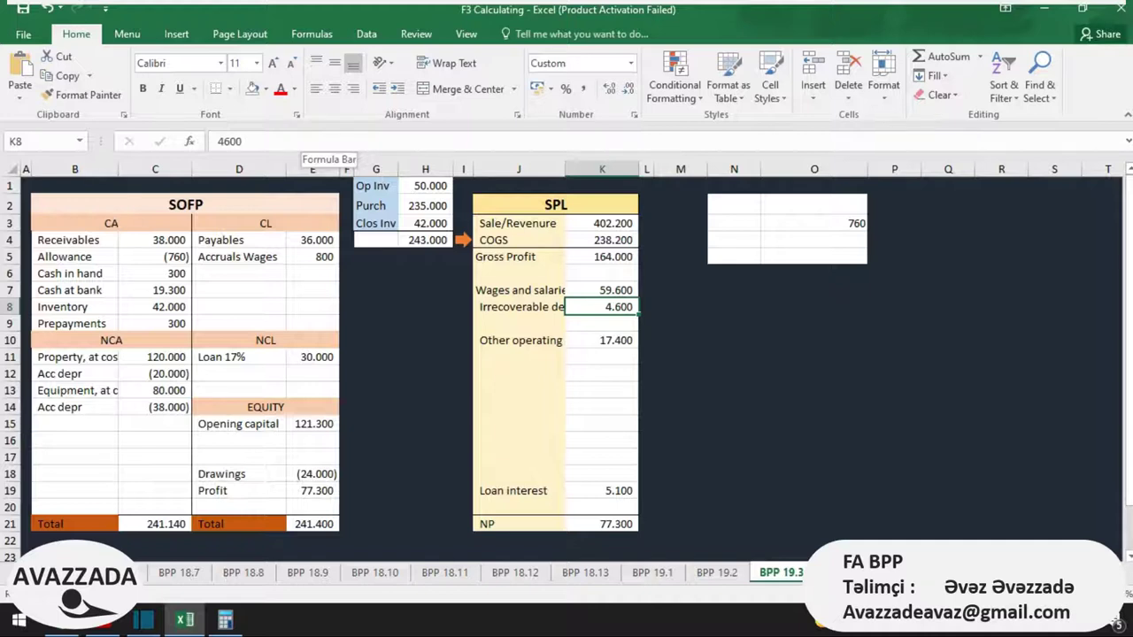
{"action": "key", "text": "F2"}
{"action": "type", "text": "260"}
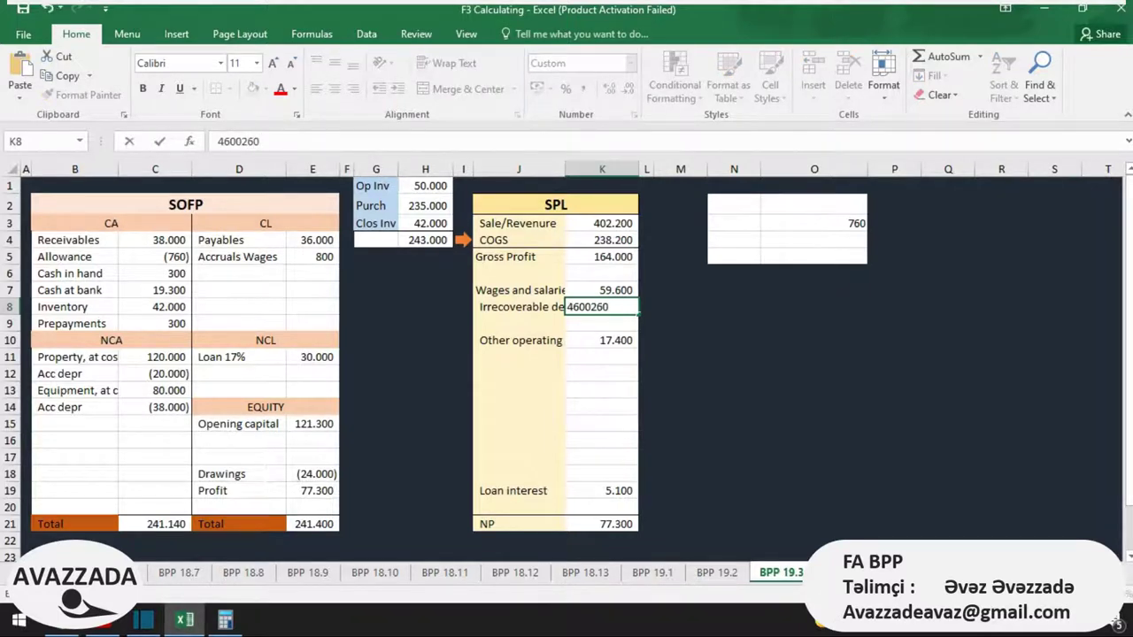
{"action": "left_click", "coordinate": [241, 141]}
{"action": "type", "text": "+"}
{"action": "key", "text": "Left"}
{"action": "key", "text": "Left"}
{"action": "key", "text": "Left"}
{"action": "key", "text": "Left"}
{"action": "key", "text": "Left"}
{"action": "type", "text": "="}
{"action": "key", "text": "Return"}
{"action": "key", "text": "Down"}
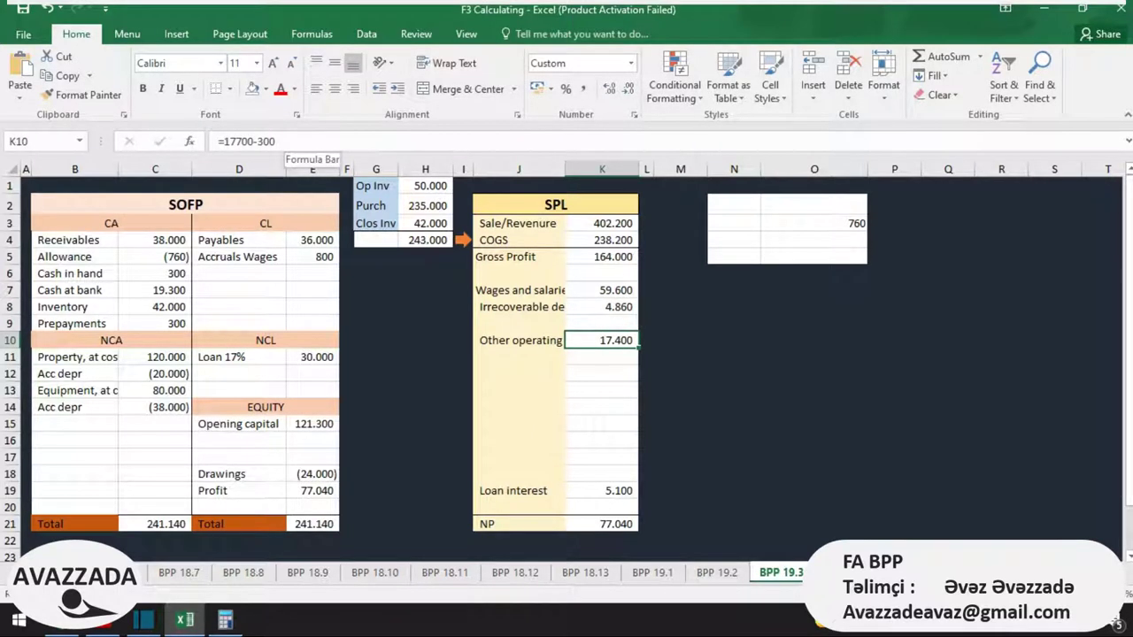
Step: Look up the depreciation note (e) in the PDF and add a Depr Expenses row label in J16 of the SPL
{"action": "key", "text": "alt+Tab"}
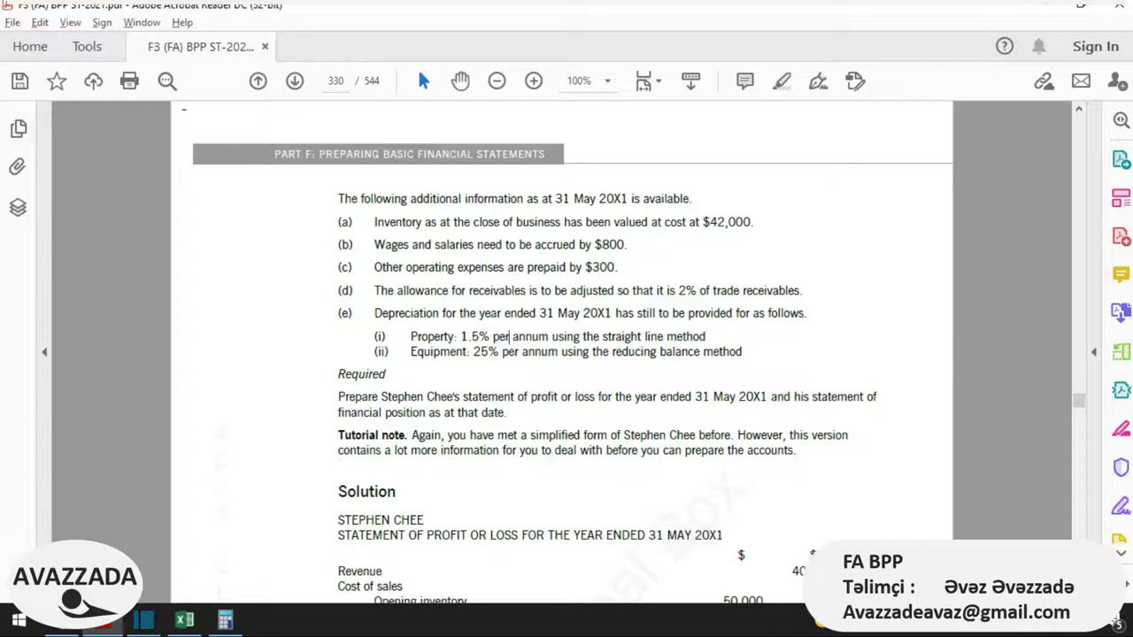
{"action": "key", "text": "alt+Tab"}
{"action": "key", "text": "Down"}
{"action": "key", "text": "Down"}
{"action": "key", "text": "Down"}
{"action": "key", "text": "Down"}
{"action": "key", "text": "Down"}
{"action": "key", "text": "Down"}
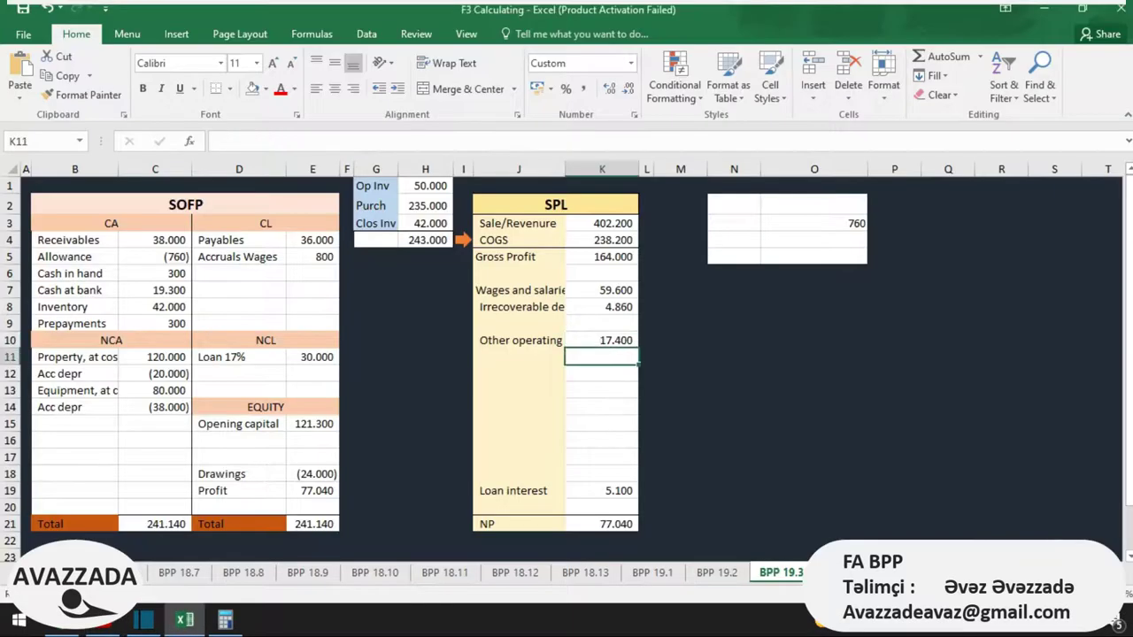
{"action": "key", "text": "Left"}
{"action": "type", "text": "De"}
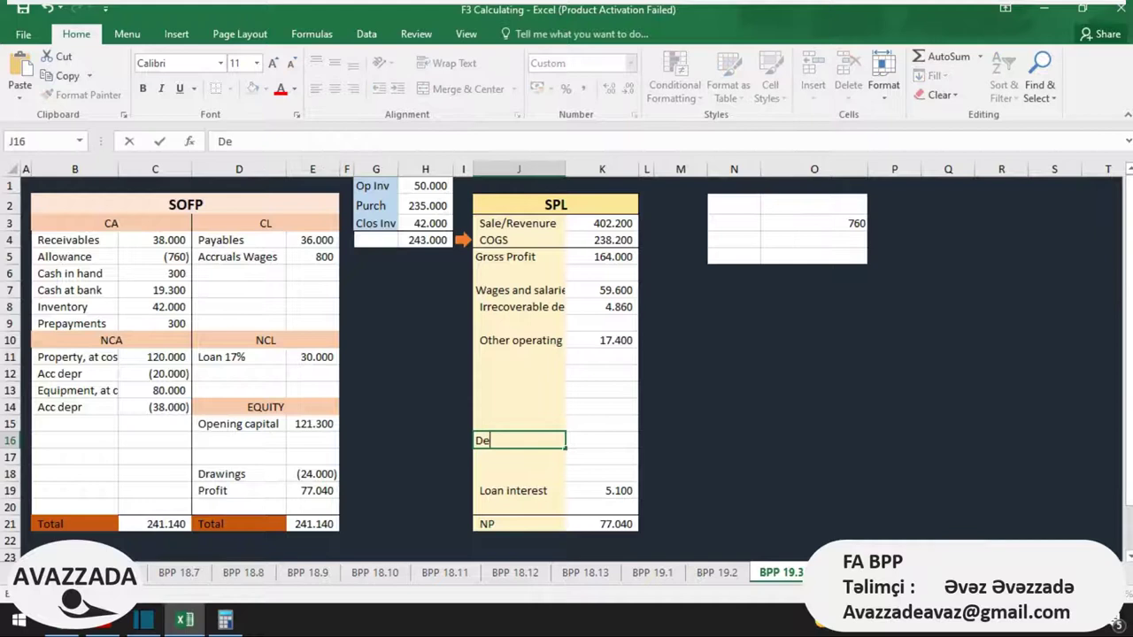
{"action": "type", "text": "pr Expenses"}
{"action": "key", "text": "Return"}
{"action": "key", "text": "Up"}
{"action": "key", "text": "Right"}
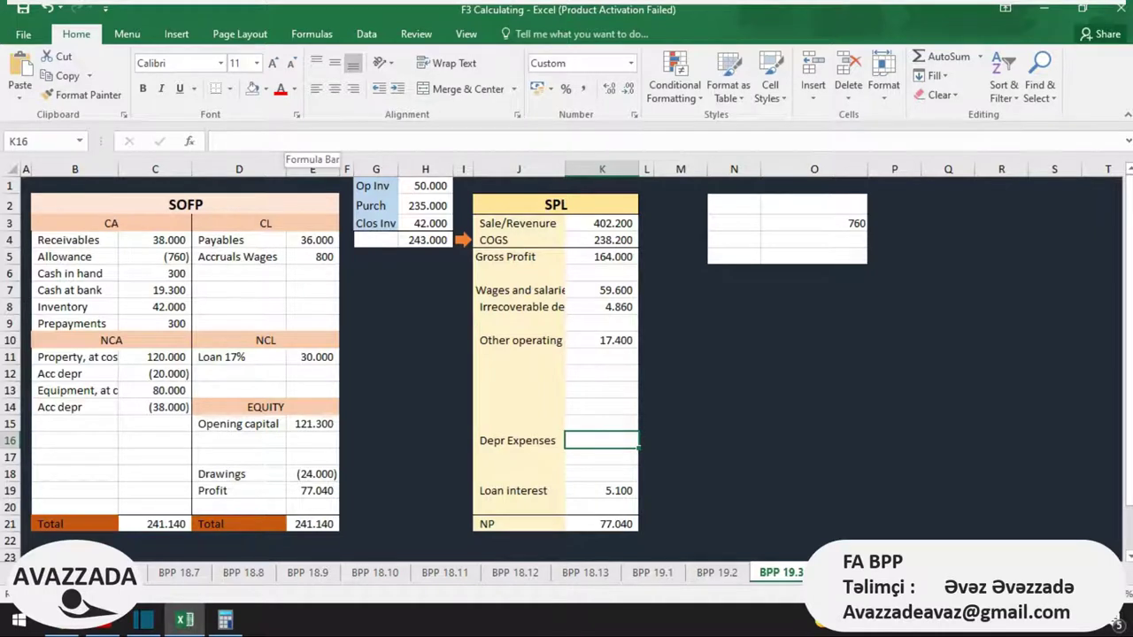
Step: Enter the property's straight-line depreciation in K16 as =120000*1,5%
{"action": "type", "text": "=12"}
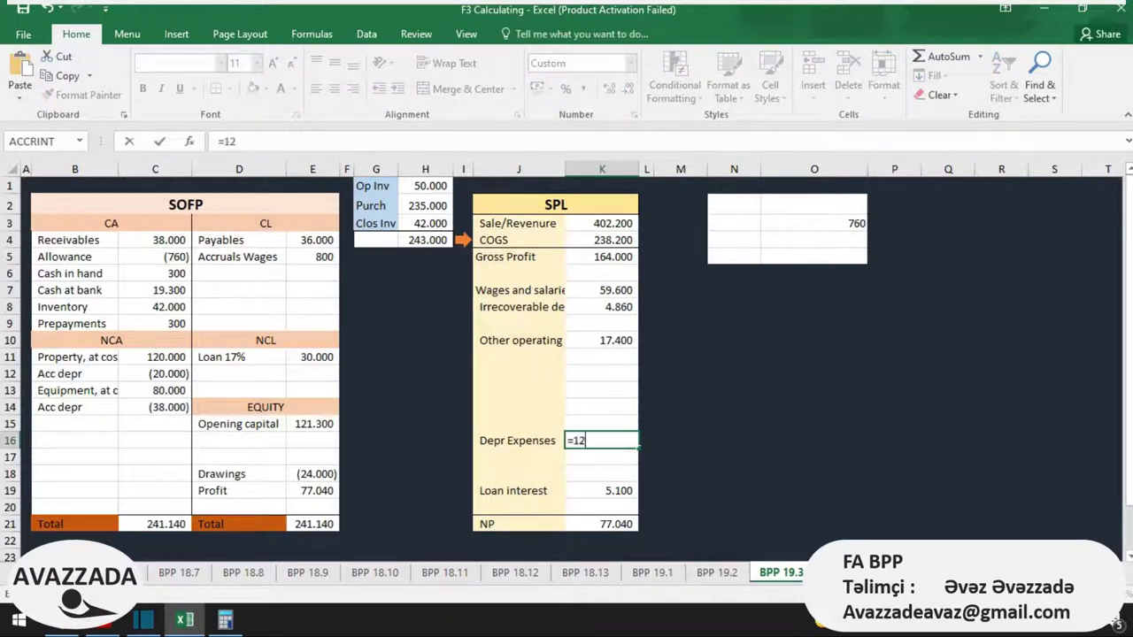
{"action": "type", "text": "0000"}
{"action": "type", "text": "*"}
{"action": "type", "text": "1,"}
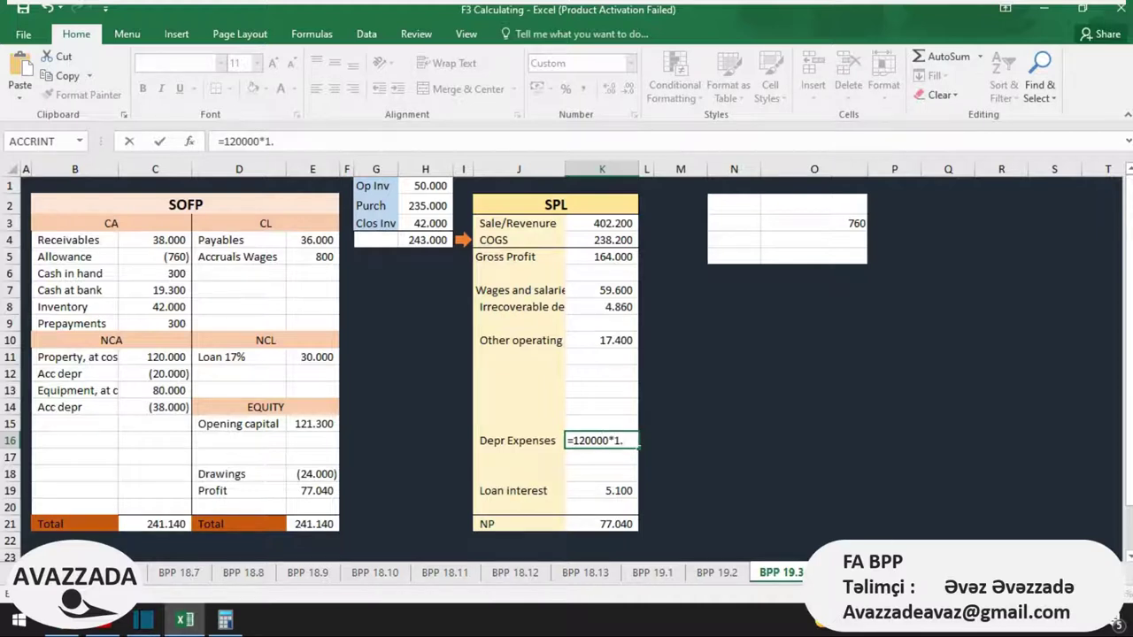
{"action": "type", "text": "5%"}
{"action": "key", "text": "Return"}
{"action": "key", "text": "Up"}
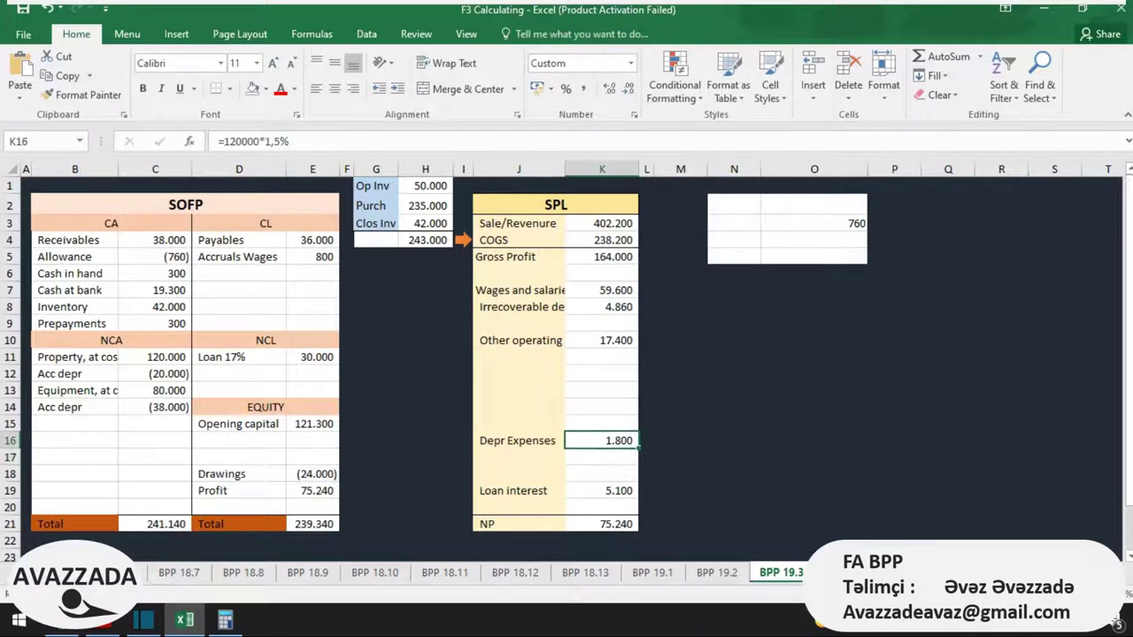
Step: Add the year's depreciation to the property's accumulated depreciation by setting C12 to =-20000-1800
{"action": "key", "text": "alt+Tab"}
{"action": "key", "text": "alt+Tab"}
{"action": "key", "text": "Left"}
{"action": "key", "text": "Left"}
{"action": "key", "text": "Left"}
{"action": "key", "text": "Left"}
{"action": "key", "text": "Left"}
{"action": "key", "text": "Left"}
{"action": "key", "text": "Left"}
{"action": "key", "text": "Up"}
{"action": "key", "text": "Up"}
{"action": "key", "text": "Up"}
{"action": "key", "text": "Left"}
{"action": "left_click", "coordinate": [155, 373]}
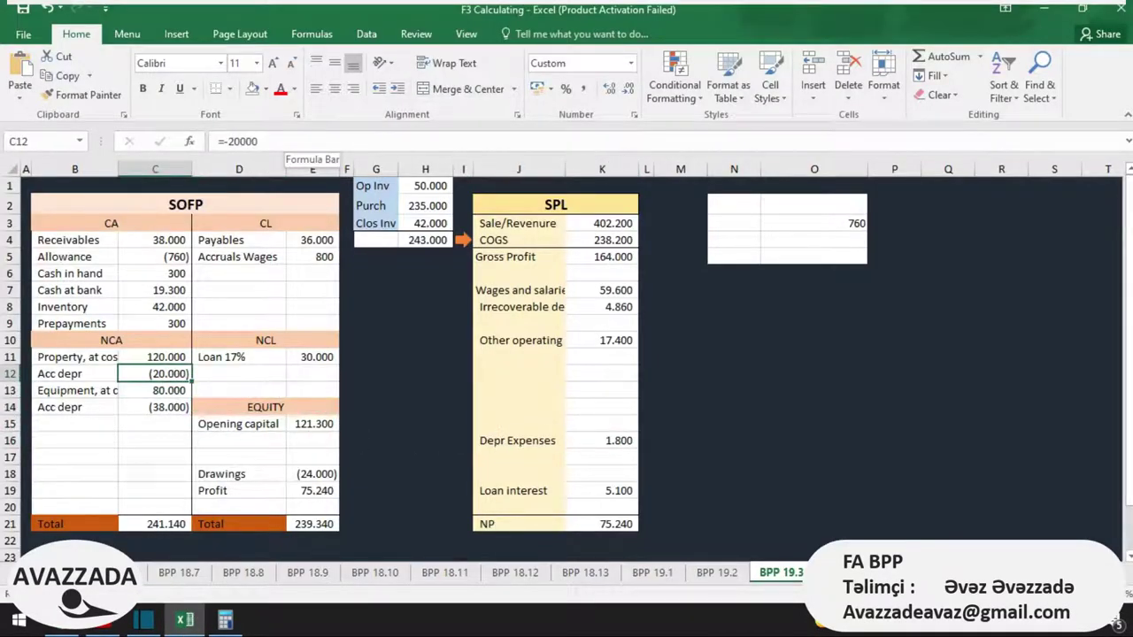
{"action": "left_click", "coordinate": [292, 142]}
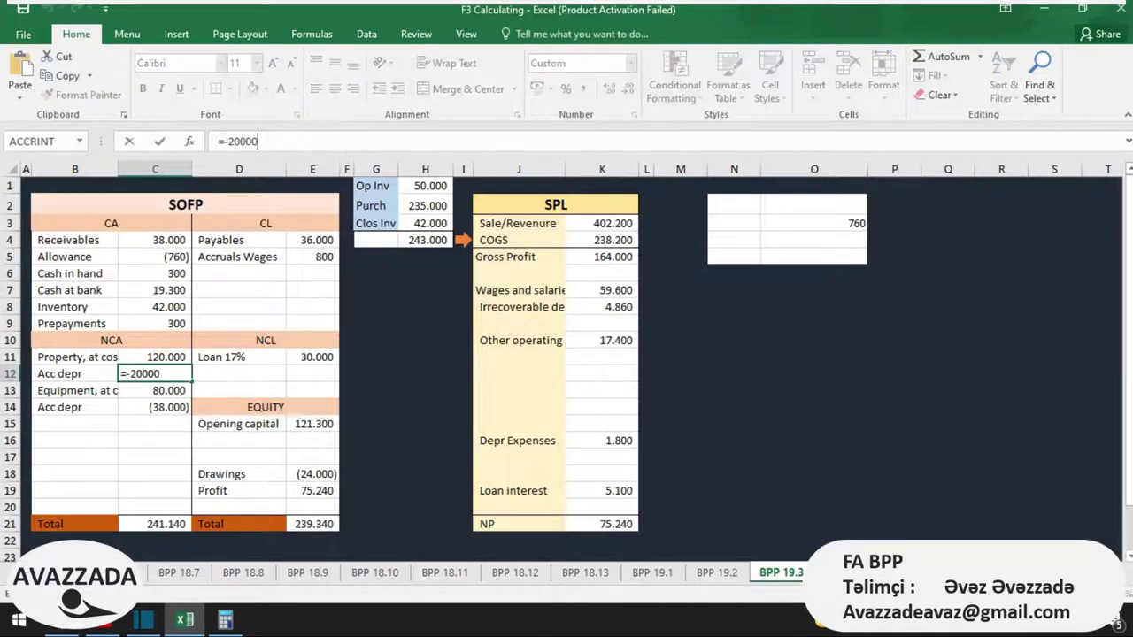
{"action": "type", "text": "-1800"}
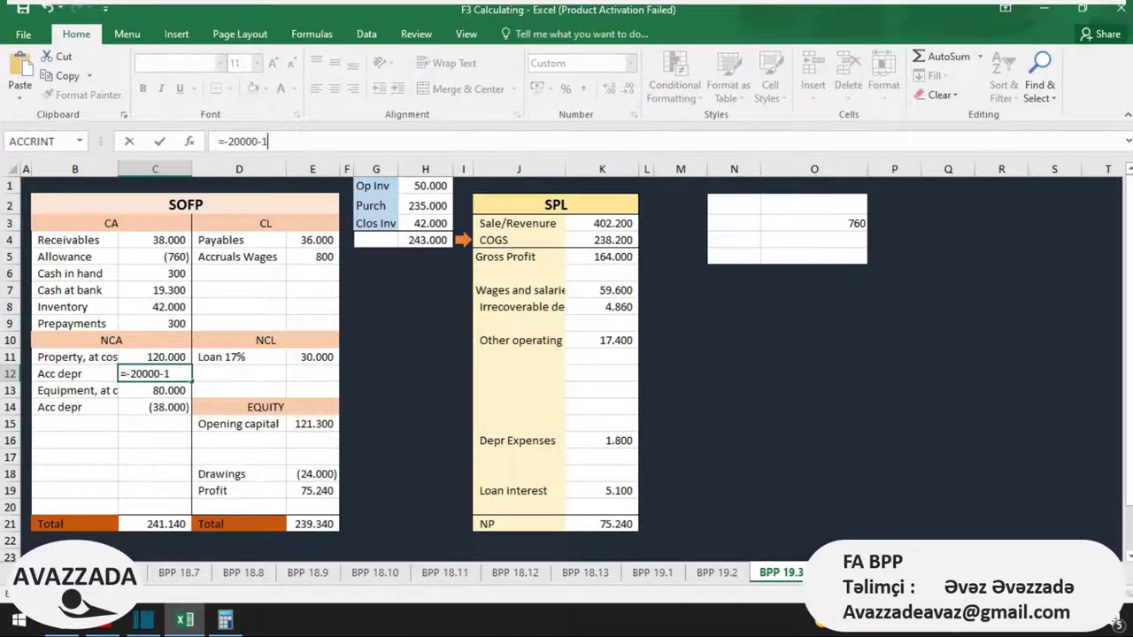
{"action": "key", "text": "Return"}
Step: Read the equipment depreciation rate and method in note (e)(ii) of the PDF
{"action": "key", "text": "Down"}
{"action": "key", "text": "Up"}
{"action": "key", "text": "Up"}
{"action": "key", "text": "Down"}
{"action": "key", "text": "Up"}
{"action": "key", "text": "Down"}
{"action": "key", "text": "Down"}
{"action": "key", "text": "Down"}
{"action": "key", "text": "Right"}
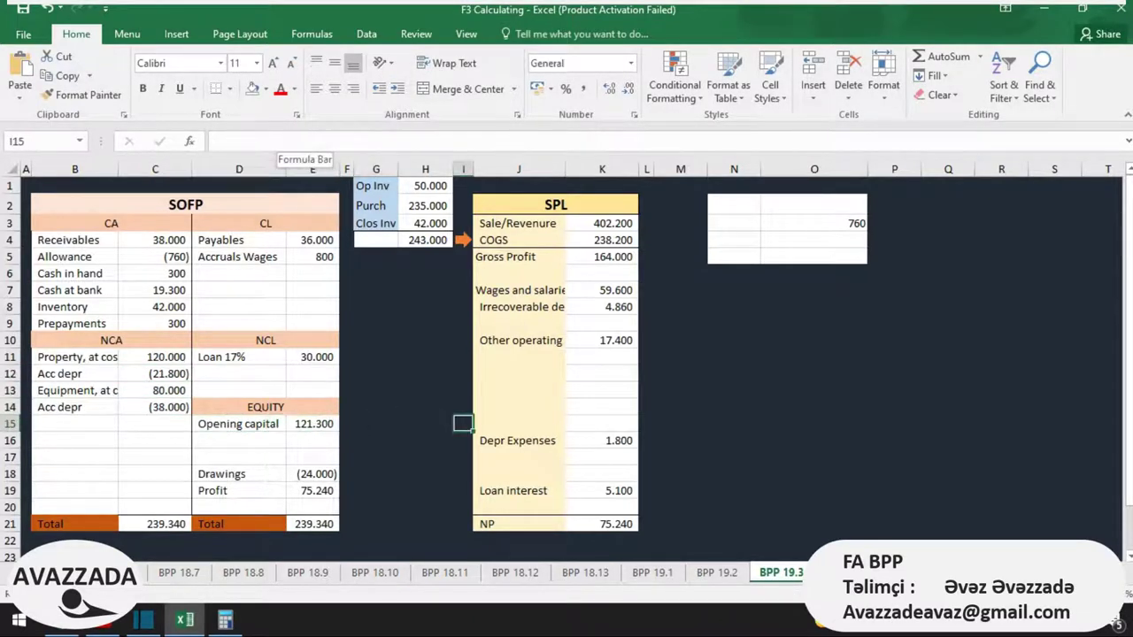
{"action": "key", "text": "alt+Tab"}
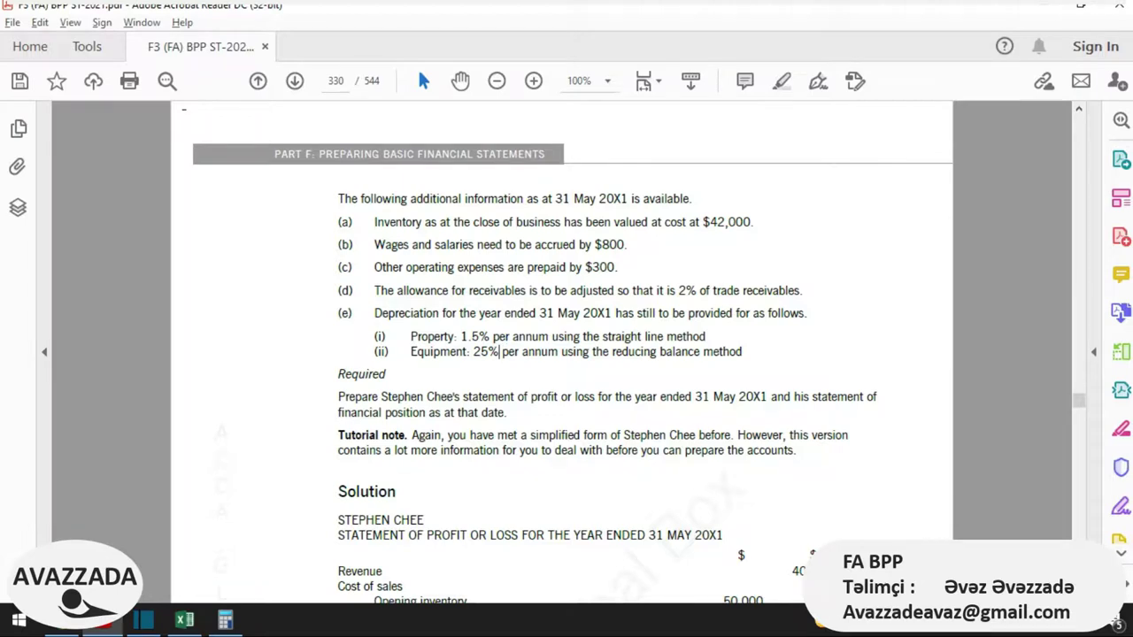
{"action": "key", "text": "alt+Tab"}
{"action": "key", "text": "Right"}
{"action": "key", "text": "Right"}
{"action": "key", "text": "Right"}
{"action": "key", "text": "Left"}
{"action": "key", "text": "Down"}
{"action": "left_click", "coordinate": [290, 143]}
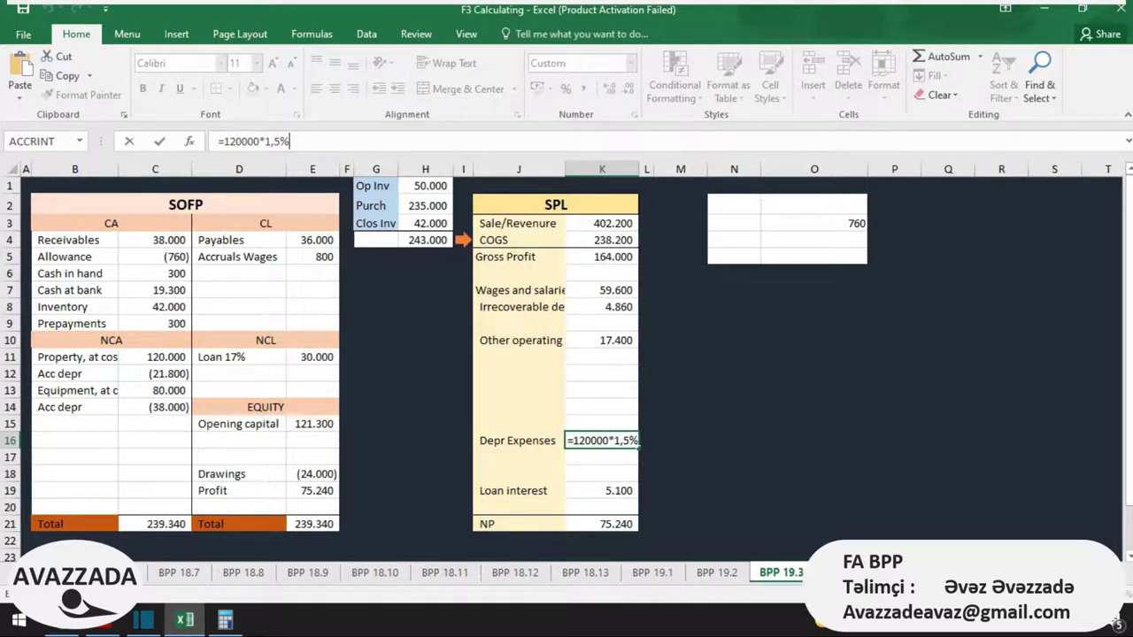
{"action": "type", "text": "+"}
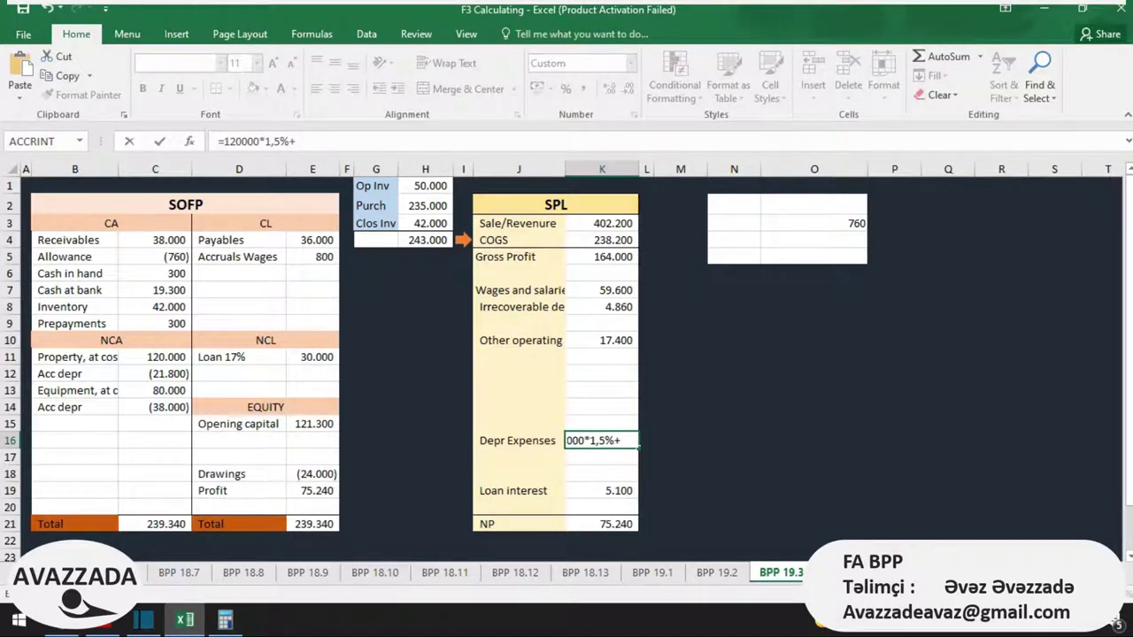
{"action": "type", "text": "(80000"}
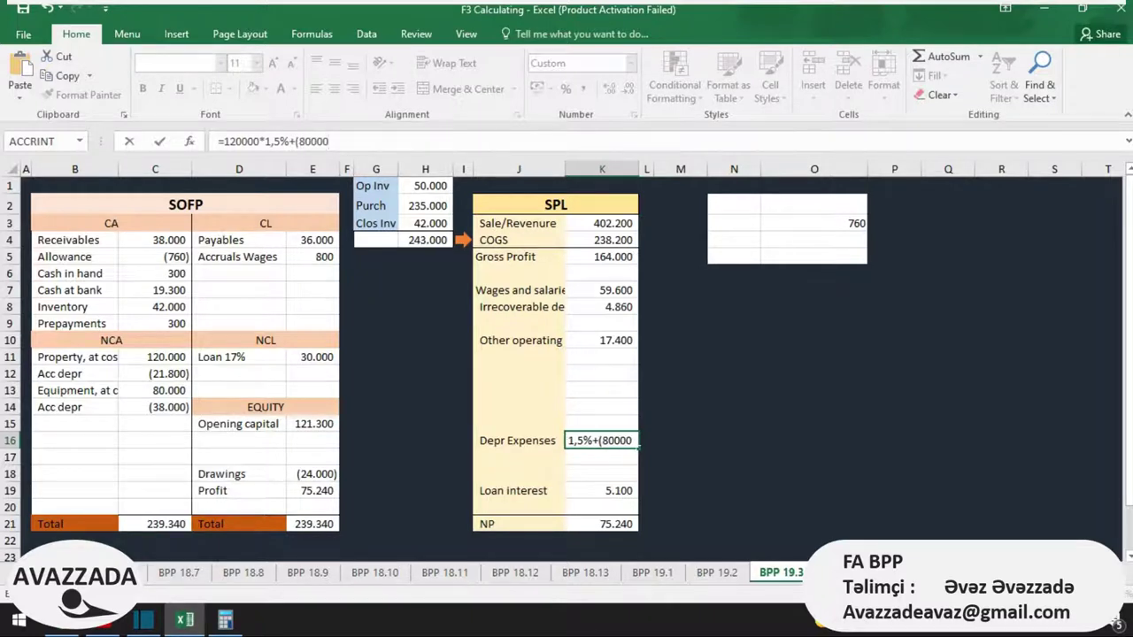
{"action": "type", "text": "-380"}
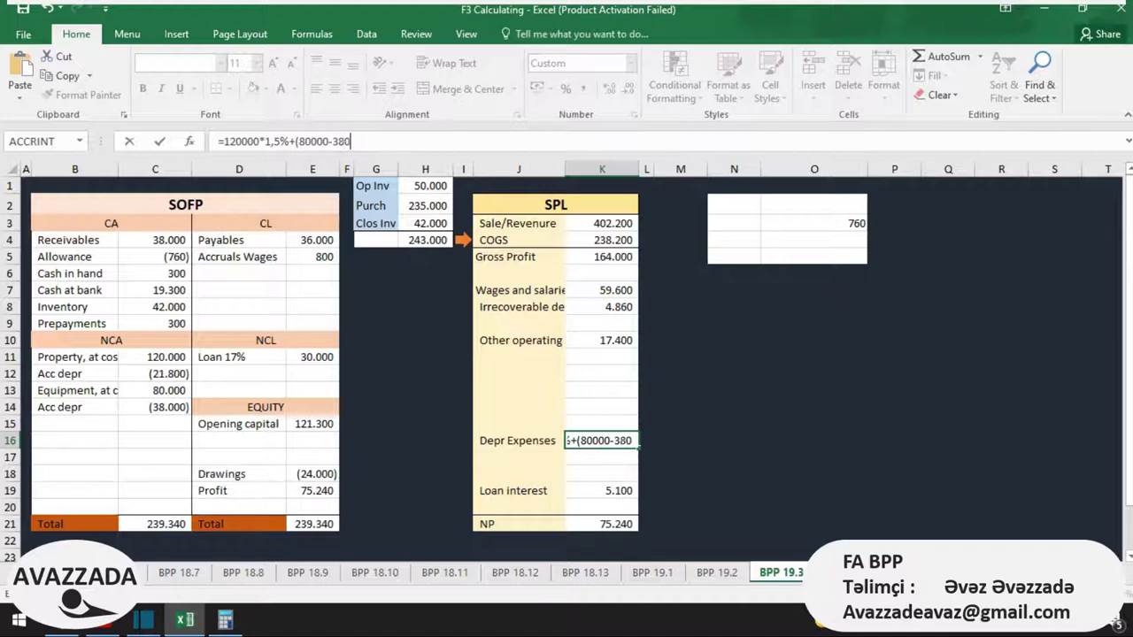
{"action": "type", "text": "00)"}
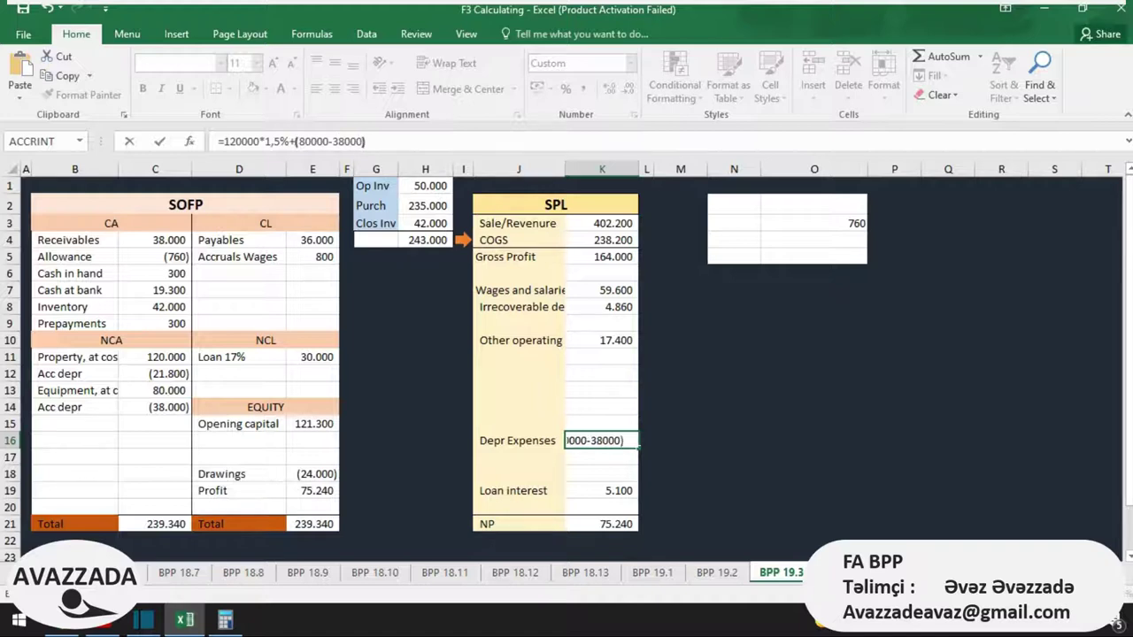
{"action": "type", "text": "*"}
{"action": "key", "text": "alt+Tab"}
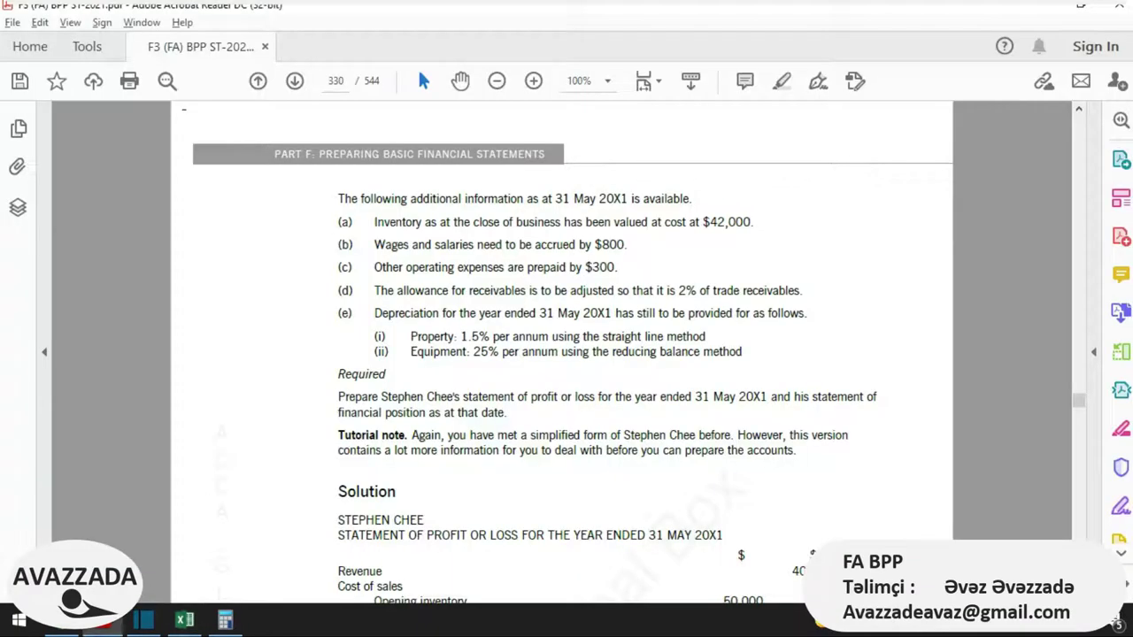
{"action": "key", "text": "alt+Tab"}
{"action": "type", "text": "25%"}
{"action": "key", "text": "Return"}
{"action": "key", "text": "Up"}
{"action": "key", "text": "ctrl+s"}
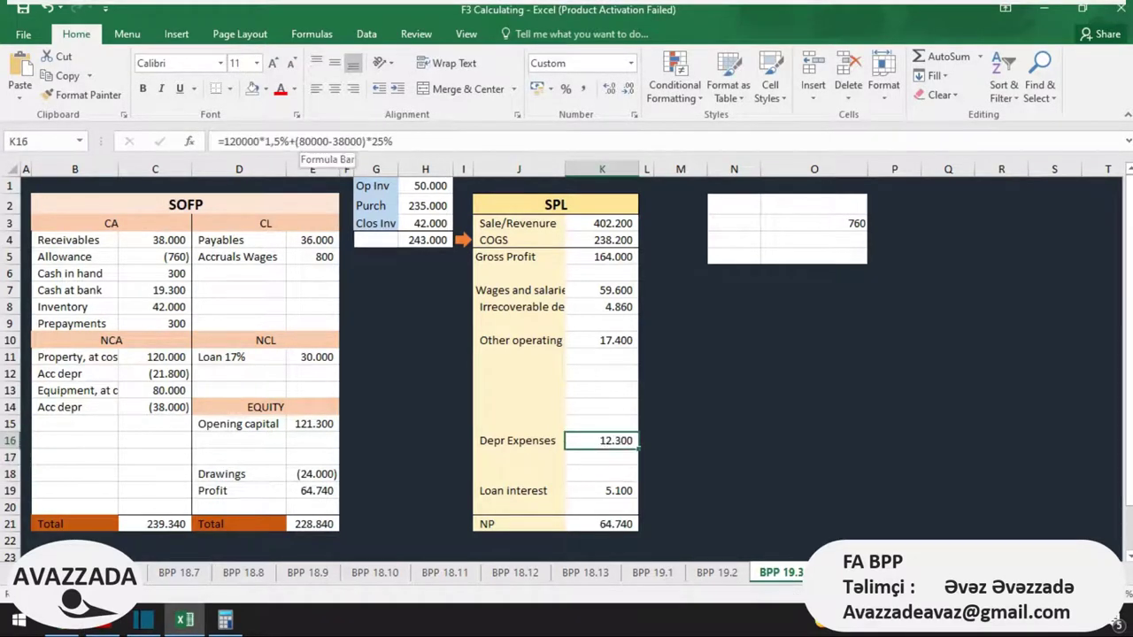
{"action": "left_click_drag", "start_coordinate": [364, 142], "coordinate": [295, 142]}
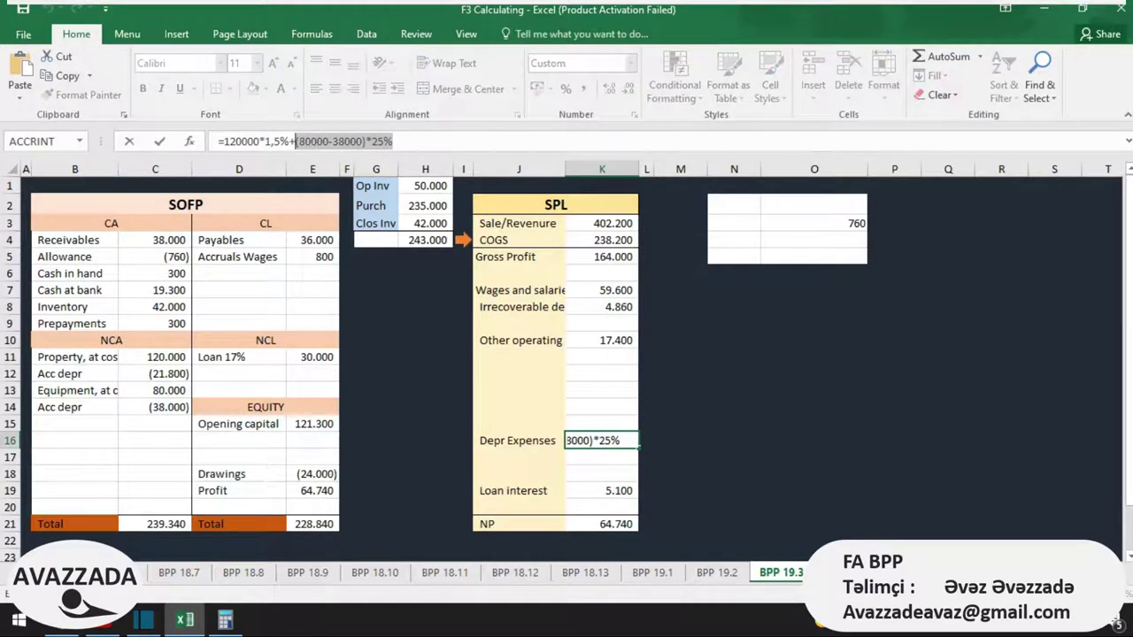
{"action": "left_click", "coordinate": [813, 240]}
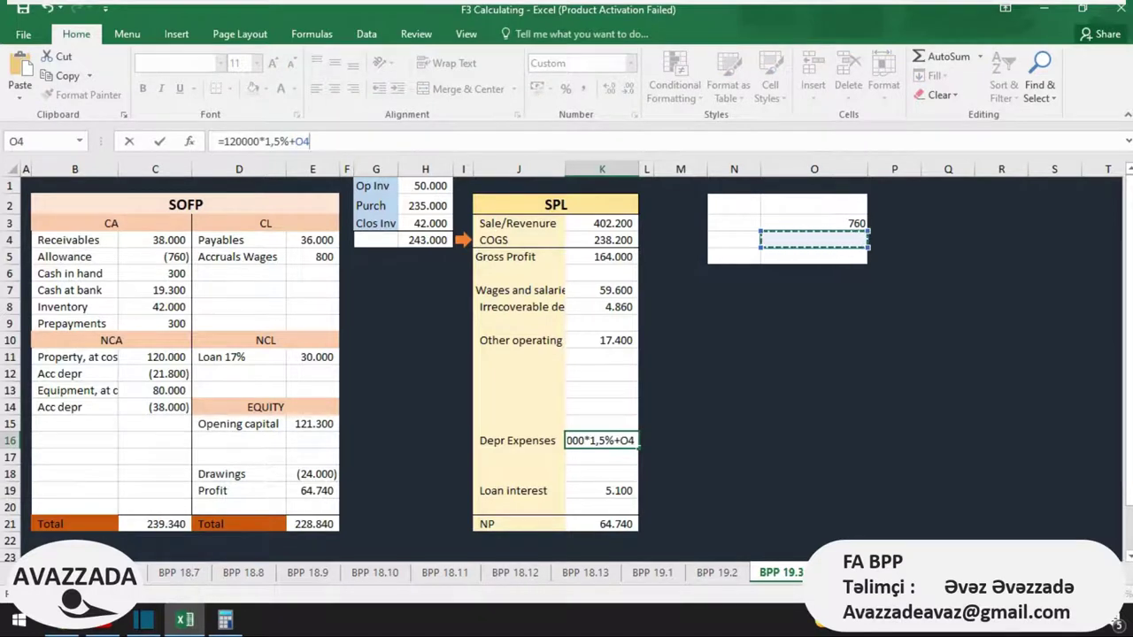
{"action": "key", "text": "BackSpace"}
{"action": "key", "text": "BackSpace"}
{"action": "key", "text": "BackSpace"}
{"action": "key", "text": "ctrl+z"}
{"action": "key", "text": "ctrl+c"}
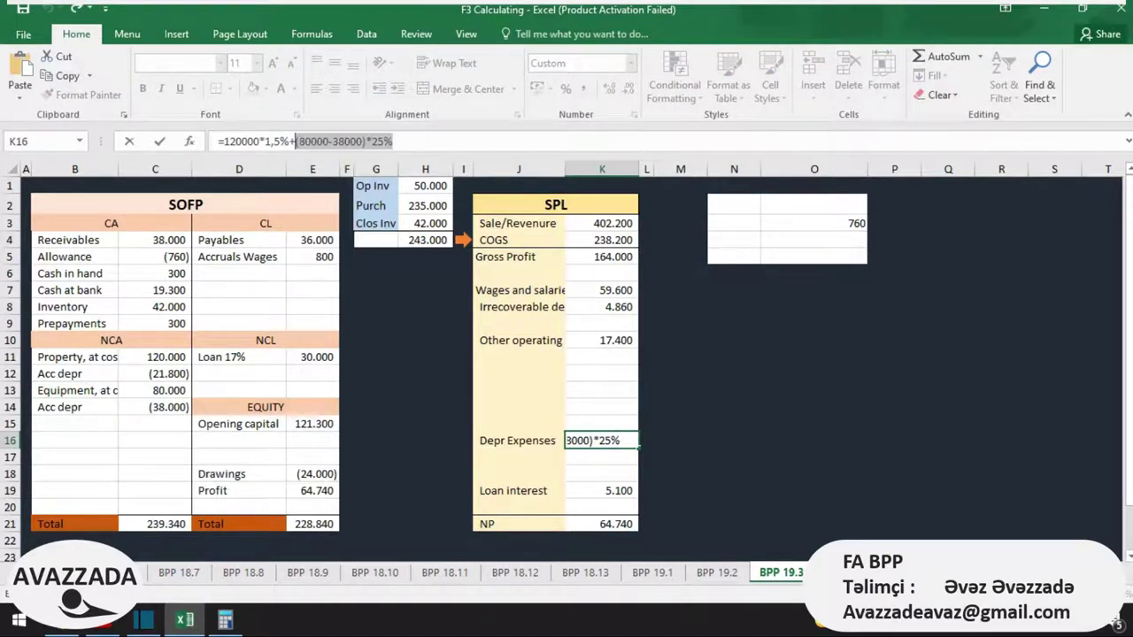
{"action": "key", "text": "Return"}
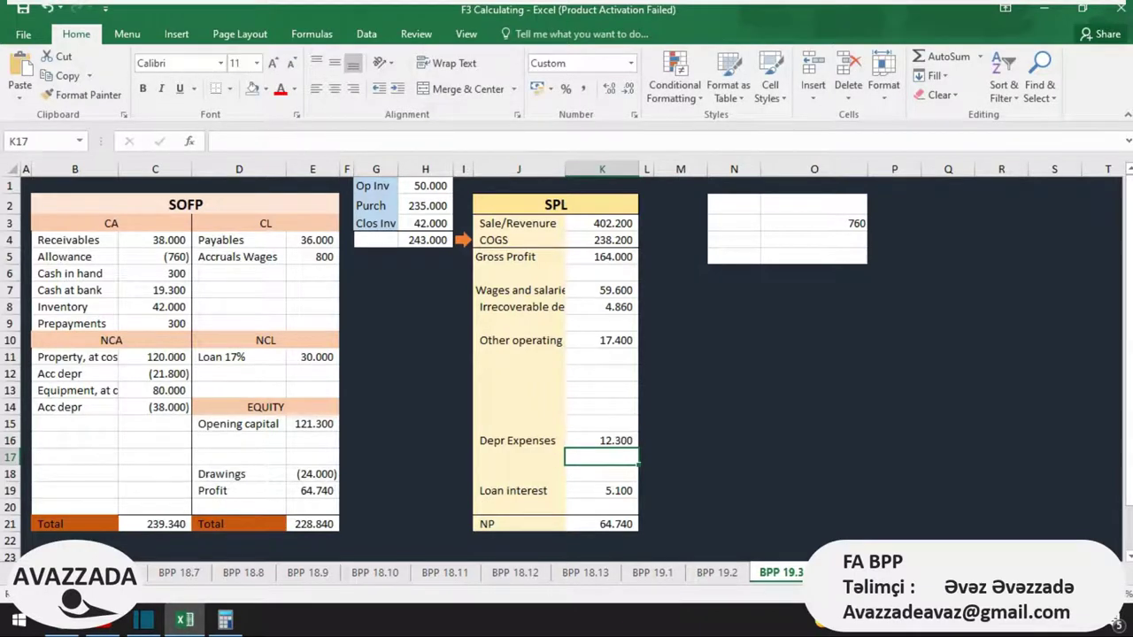
{"action": "left_click", "coordinate": [813, 239]}
{"action": "key", "text": "ctrl+v"}
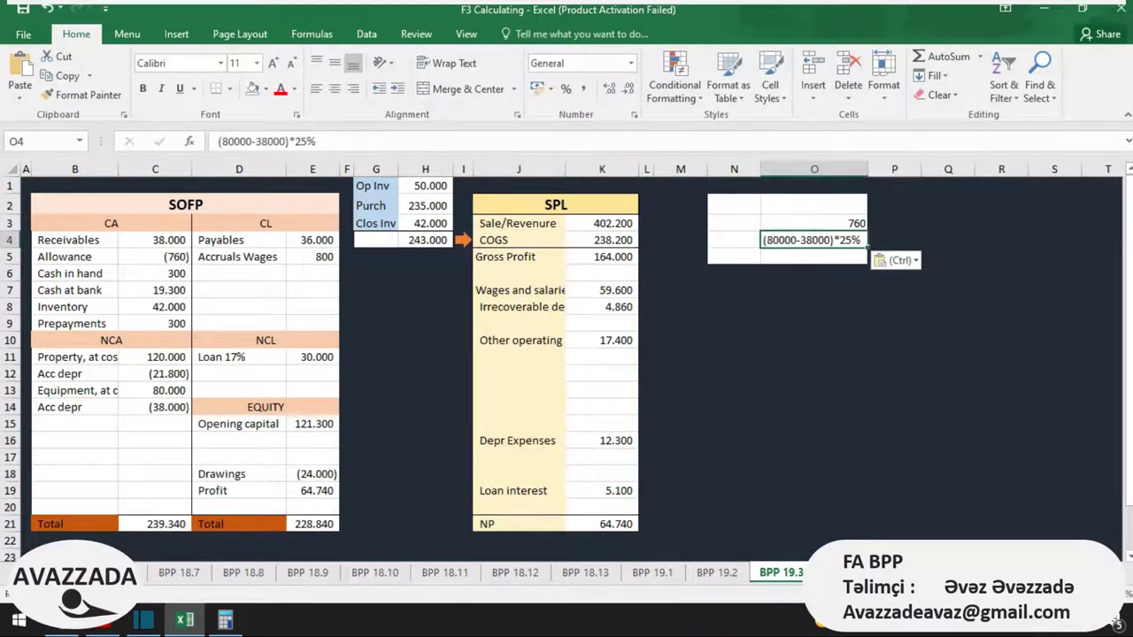
{"action": "left_click", "coordinate": [218, 142]}
{"action": "type", "text": "="}
{"action": "key", "text": "Return"}
{"action": "key", "text": "Up"}
{"action": "key", "text": "Down"}
{"action": "key", "text": "Left"}
{"action": "key", "text": "Left"}
{"action": "key", "text": "Left"}
{"action": "key", "text": "Left"}
{"action": "key", "text": "Left"}
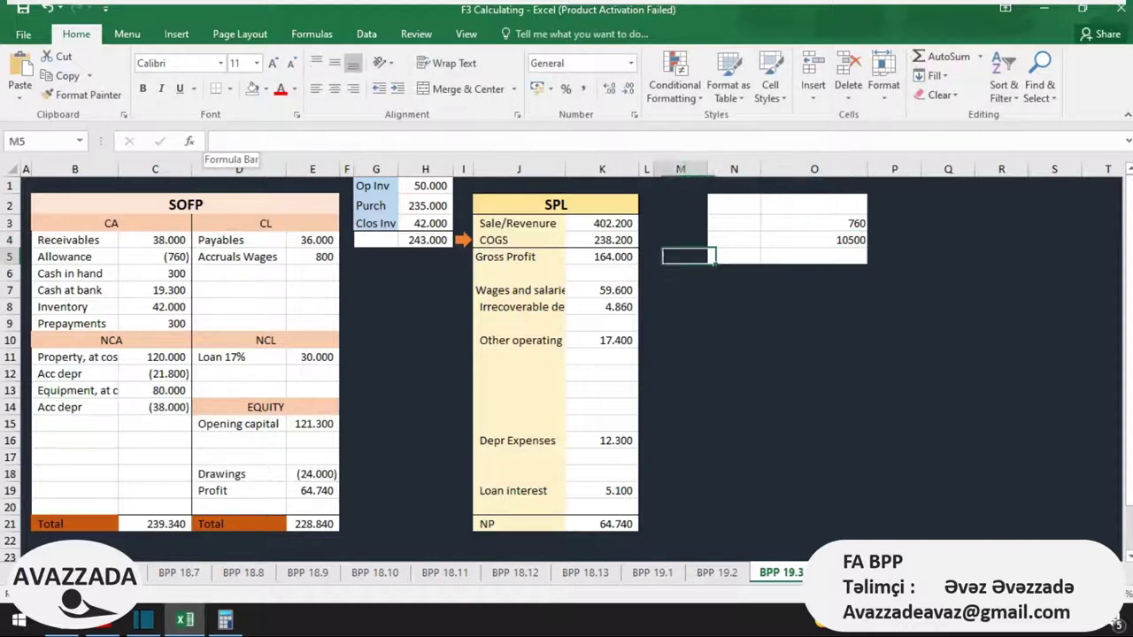
{"action": "key", "text": "Down"}
{"action": "key", "text": "Down"}
{"action": "key", "text": "Down"}
{"action": "key", "text": "Down"}
{"action": "key", "text": "Down"}
{"action": "key", "text": "Down"}
{"action": "key", "text": "Down"}
{"action": "key", "text": "Down"}
{"action": "key", "text": "Down"}
{"action": "key", "text": "Left"}
{"action": "key", "text": "Left"}
{"action": "key", "text": "Left"}
{"action": "key", "text": "Left"}
{"action": "key", "text": "Left"}
{"action": "key", "text": "Left"}
{"action": "key", "text": "Left"}
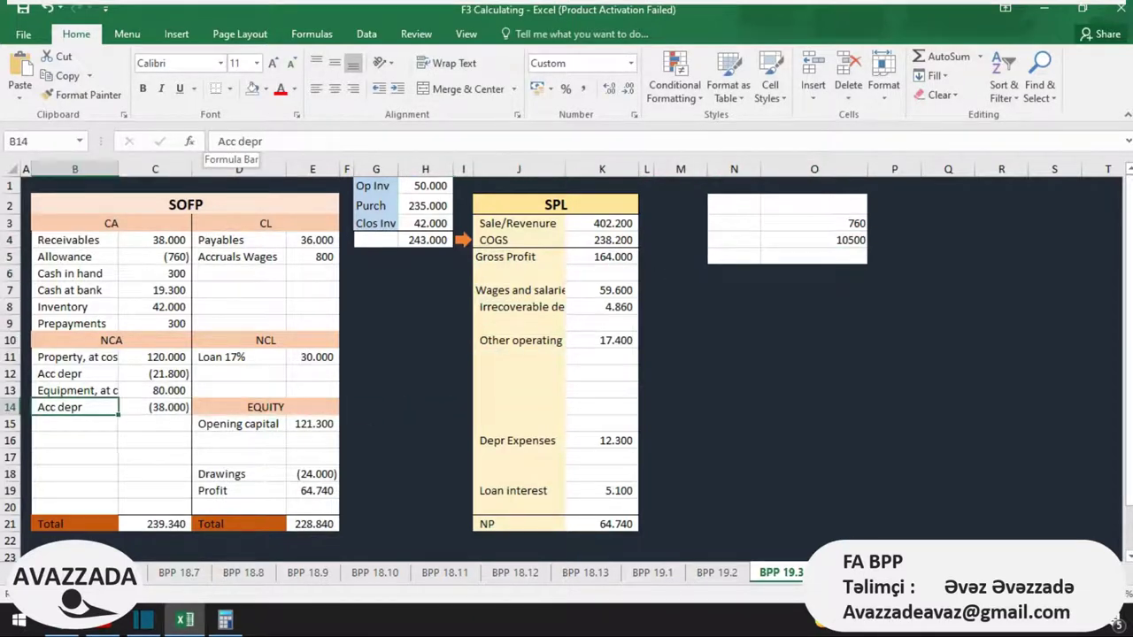
{"action": "key", "text": "Right"}
{"action": "left_click", "coordinate": [229, 142]}
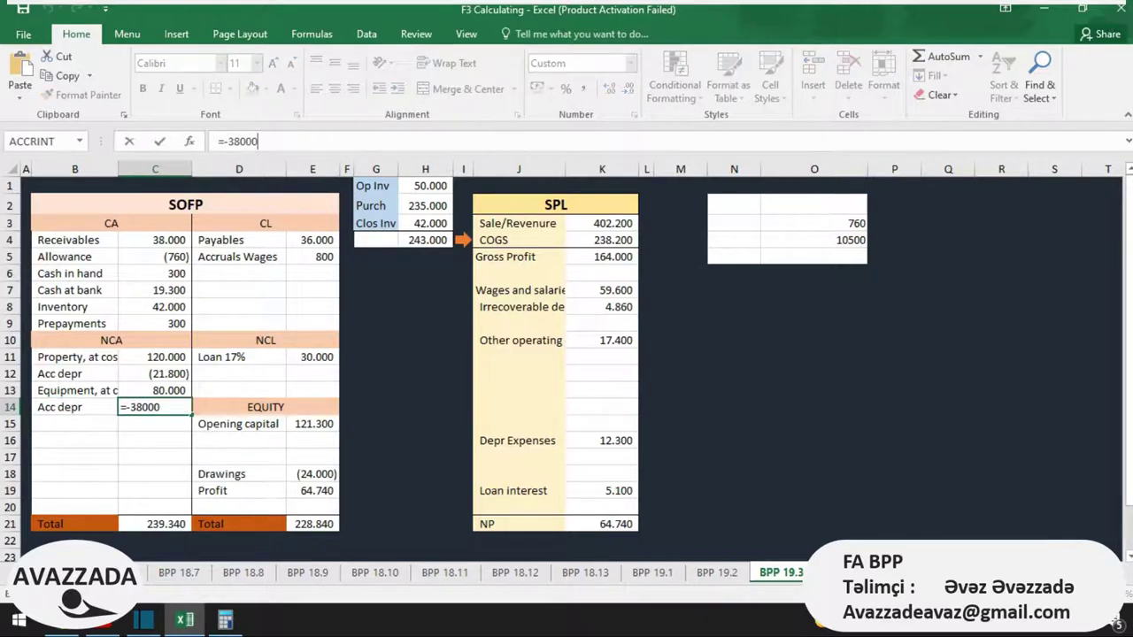
{"action": "type", "text": "-10500"}
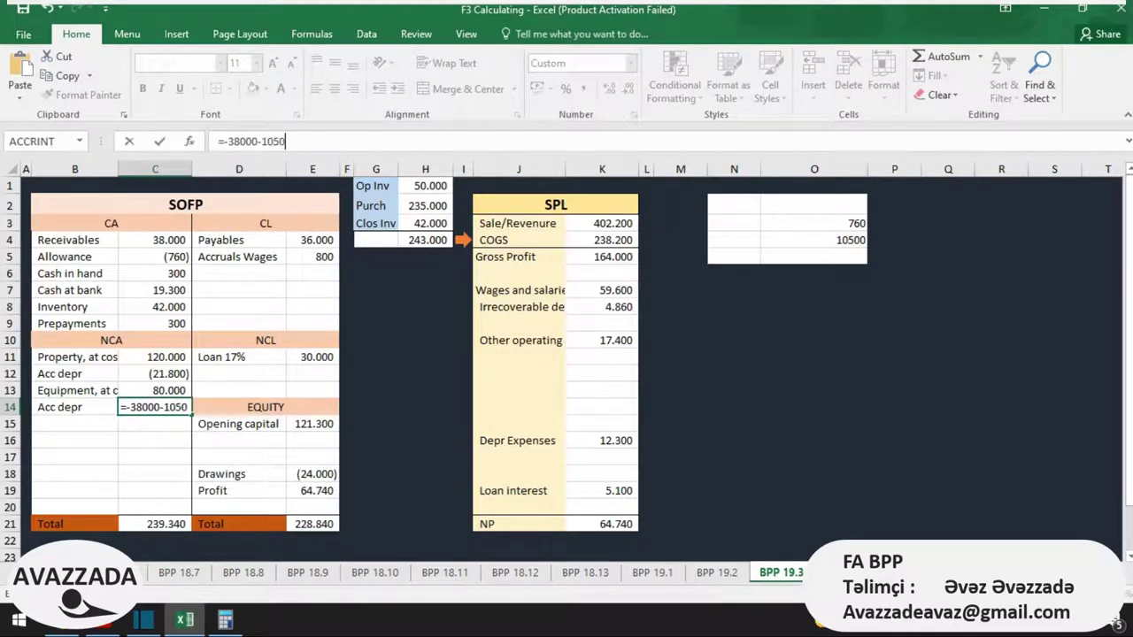
{"action": "key", "text": "Return"}
Step: Check the depreciation expense formula in K16 of the statement of profit or loss
{"action": "key", "text": "Right"}
{"action": "key", "text": "Right"}
{"action": "key", "text": "Right"}
{"action": "key", "text": "Right"}
{"action": "key", "text": "Right"}
{"action": "key", "text": "Right"}
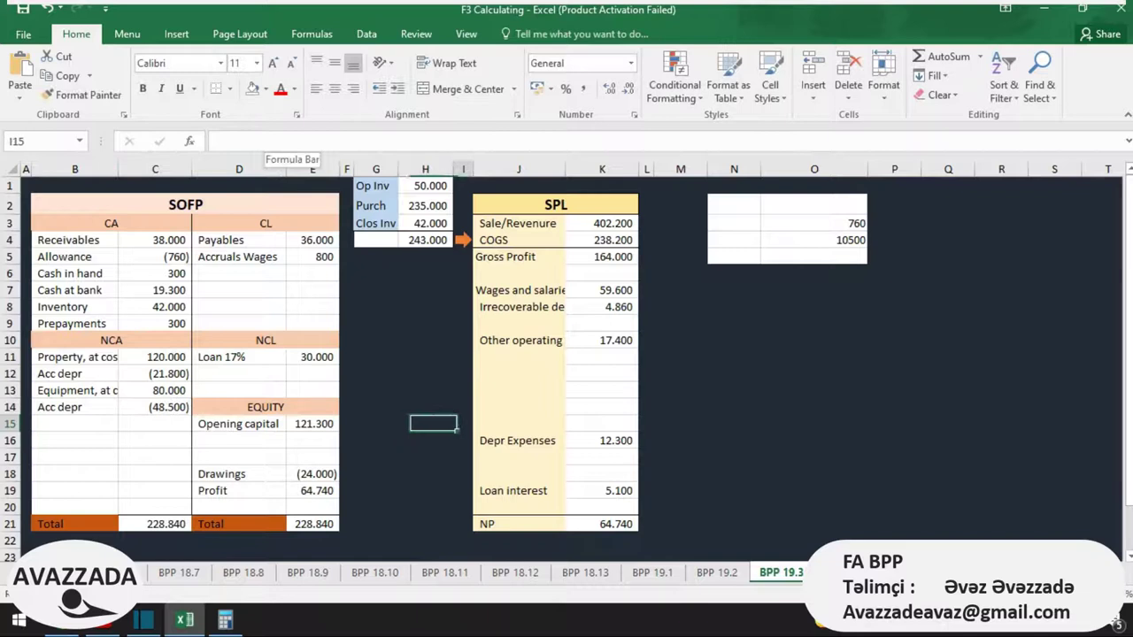
{"action": "key", "text": "Down"}
{"action": "key", "text": "Right"}
{"action": "key", "text": "Right"}
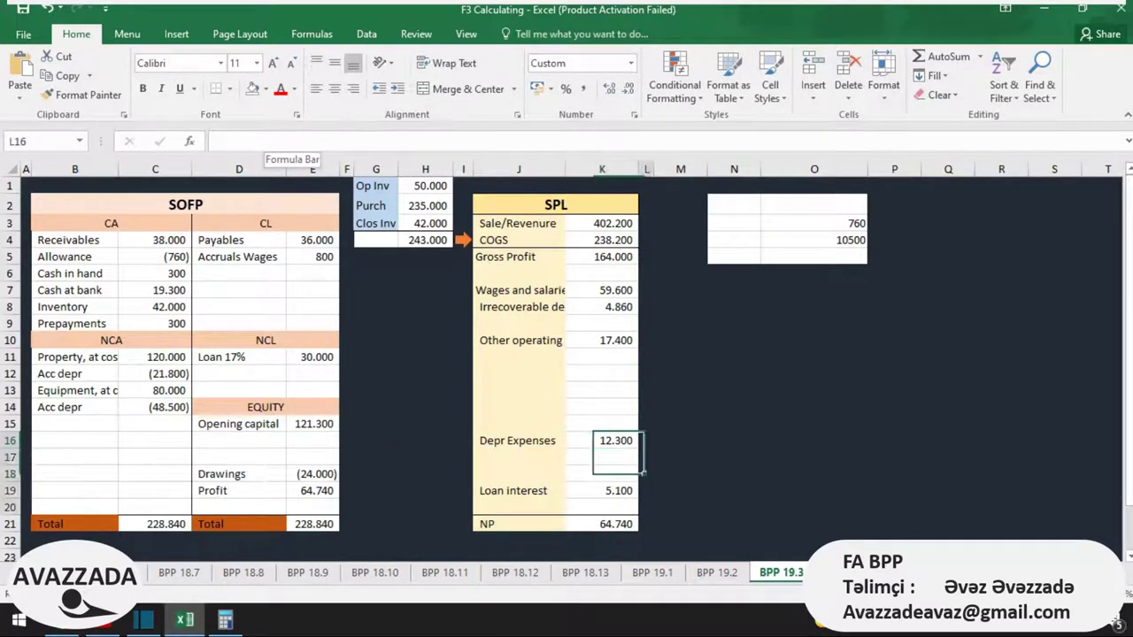
{"action": "key", "text": "Down"}
{"action": "key", "text": "Down"}
{"action": "key", "text": "Up"}
{"action": "key", "text": "Up"}
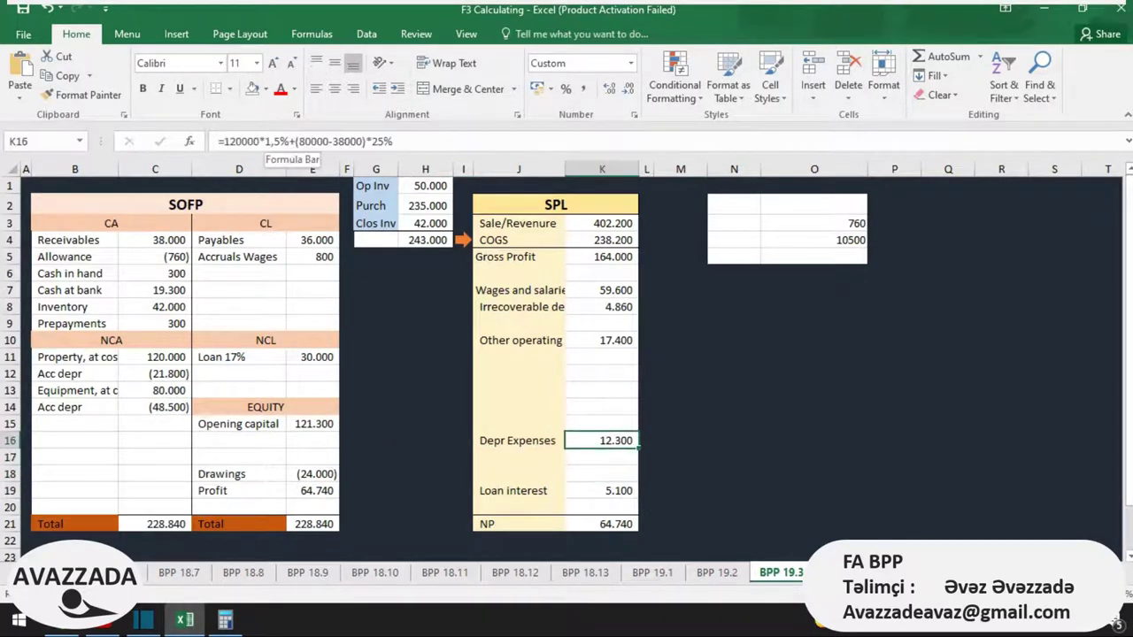
{"action": "key", "text": "Left"}
{"action": "key", "text": "Left"}
{"action": "key", "text": "Left"}
{"action": "key", "text": "Left"}
{"action": "key", "text": "Left"}
{"action": "key", "text": "Left"}
{"action": "key", "text": "Left"}
{"action": "key", "text": "Up"}
{"action": "key", "text": "Up"}
{"action": "key", "text": "Left"}
{"action": "key", "text": "Left"}
{"action": "key", "text": "Right"}
{"action": "key", "text": "Right"}
{"action": "key", "text": "Right"}
{"action": "key", "text": "Right"}
{"action": "key", "text": "Right"}
{"action": "key", "text": "Right"}
{"action": "key", "text": "Right"}
{"action": "key", "text": "Right"}
{"action": "key", "text": "Right"}
{"action": "key", "text": "Down"}
{"action": "key", "text": "Down"}
{"action": "key", "text": "Left"}
{"action": "key", "text": "Left"}
{"action": "key", "text": "Left"}
{"action": "key", "text": "Left"}
{"action": "key", "text": "Left"}
{"action": "key", "text": "Left"}
{"action": "key", "text": "Up"}
{"action": "key", "text": "Up"}
{"action": "key", "text": "Up"}
{"action": "key", "text": "Up"}
{"action": "key", "text": "Up"}
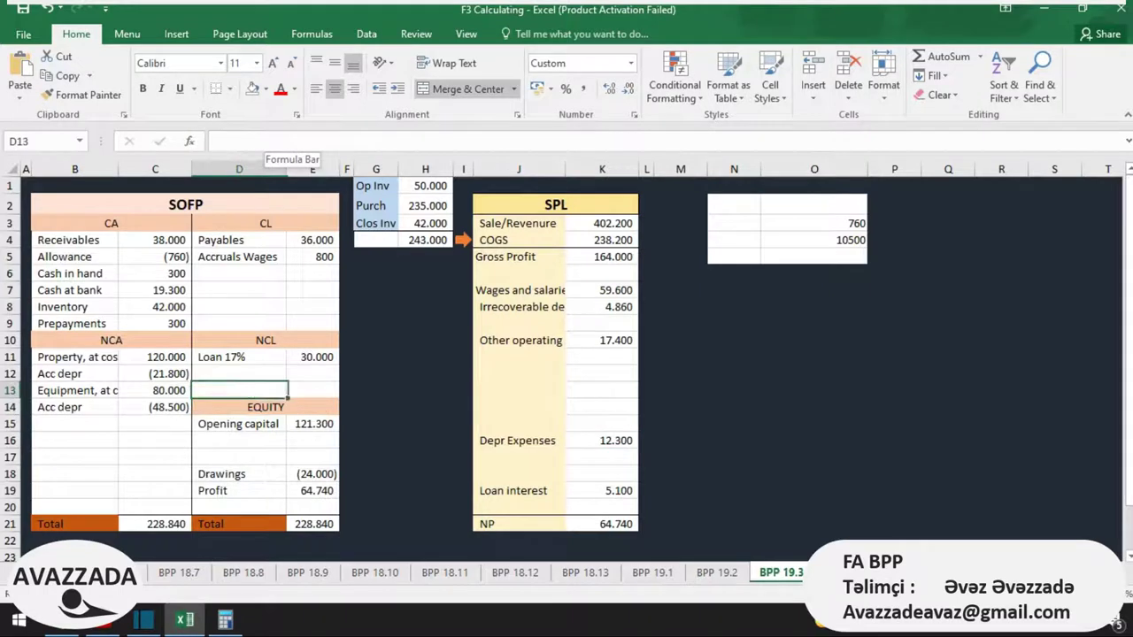
{"action": "key", "text": "Left"}
{"action": "key", "text": "Left"}
{"action": "key", "text": "Down"}
{"action": "key", "text": "Down"}
{"action": "key", "text": "Down"}
{"action": "key", "text": "Down"}
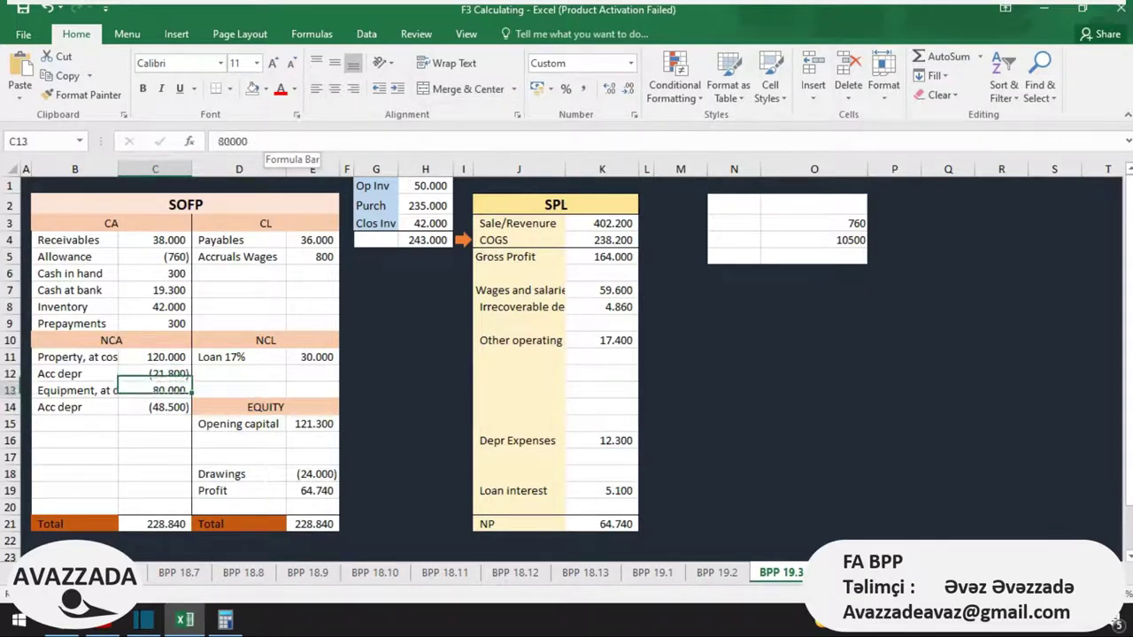
{"action": "key", "text": "Down"}
{"action": "key", "text": "Down"}
{"action": "key", "text": "Down"}
{"action": "key", "text": "Right"}
{"action": "key", "text": "Right"}
{"action": "key", "text": "Right"}
{"action": "key", "text": "Right"}
{"action": "key", "text": "Right"}
{"action": "key", "text": "Right"}
{"action": "key", "text": "Right"}
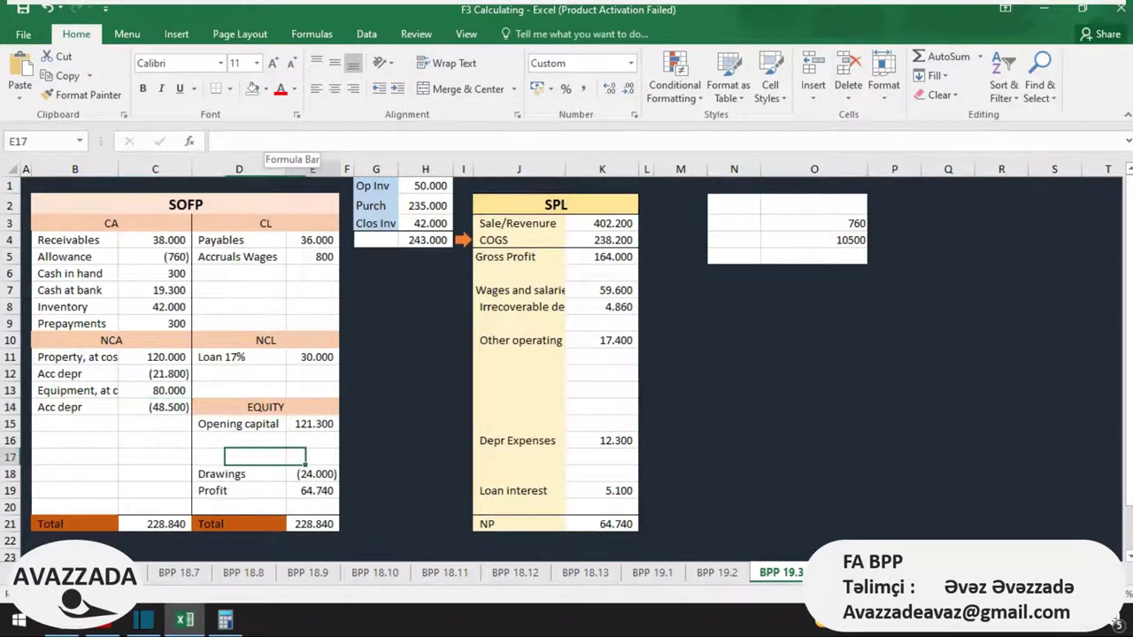
{"action": "key", "text": "Right"}
{"action": "key", "text": "Up"}
Step: Compare the worksheet's statement totals and net profit with the textbook solution on pages 330 and 331 of the PDF
{"action": "key", "text": "alt+Tab"}
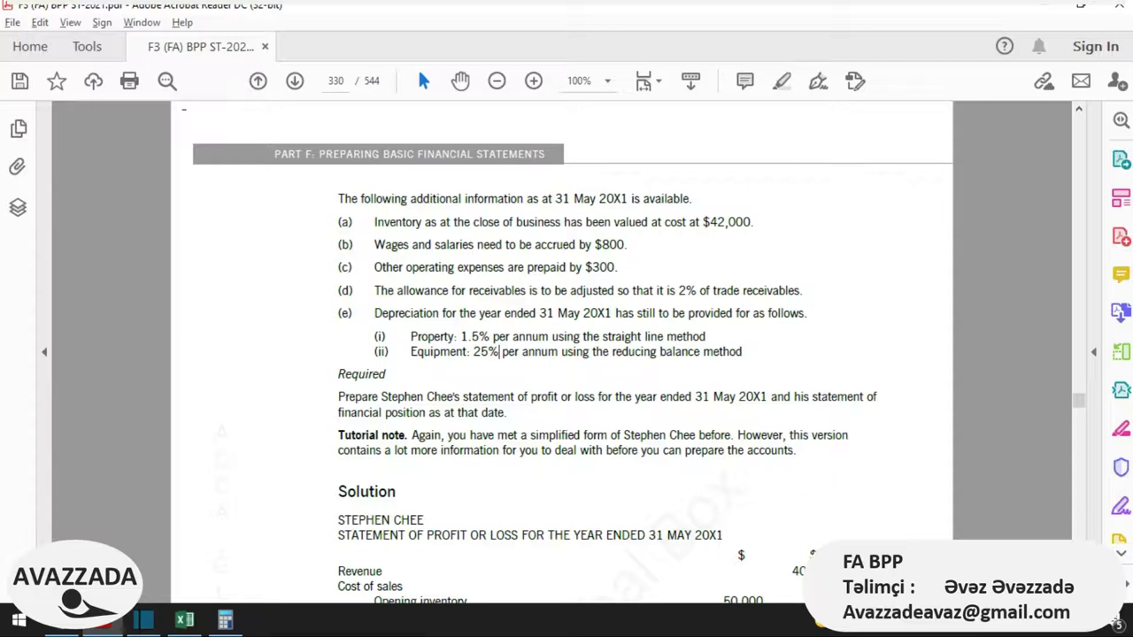
{"action": "scroll", "coordinate": [500, 351], "scroll_direction": "down", "scroll_amount": 15}
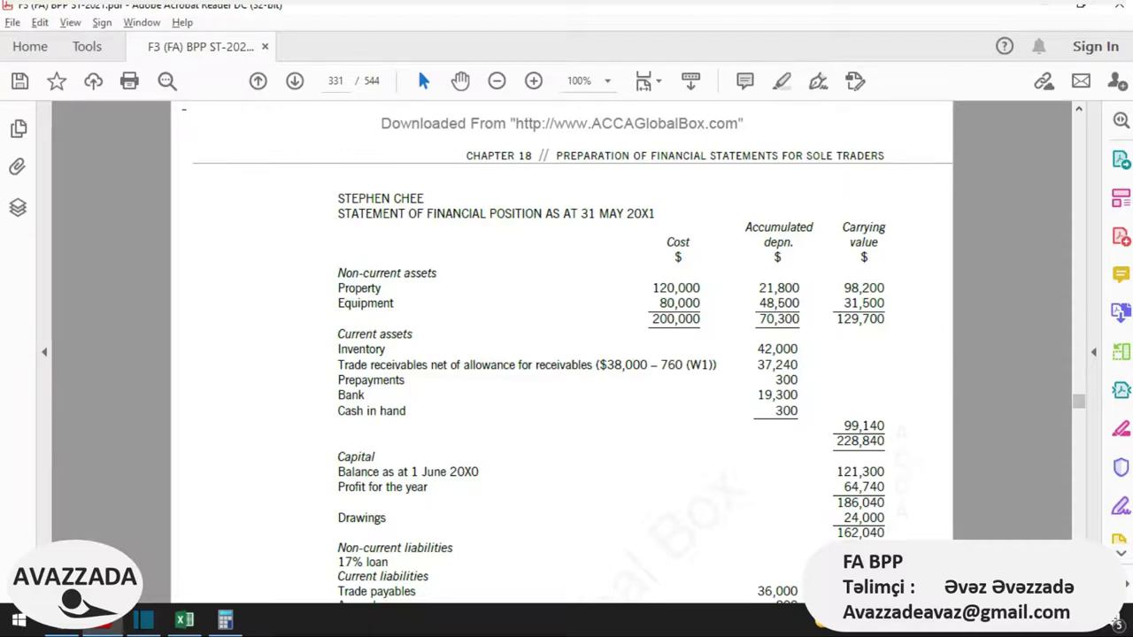
{"action": "key", "text": "alt+Tab"}
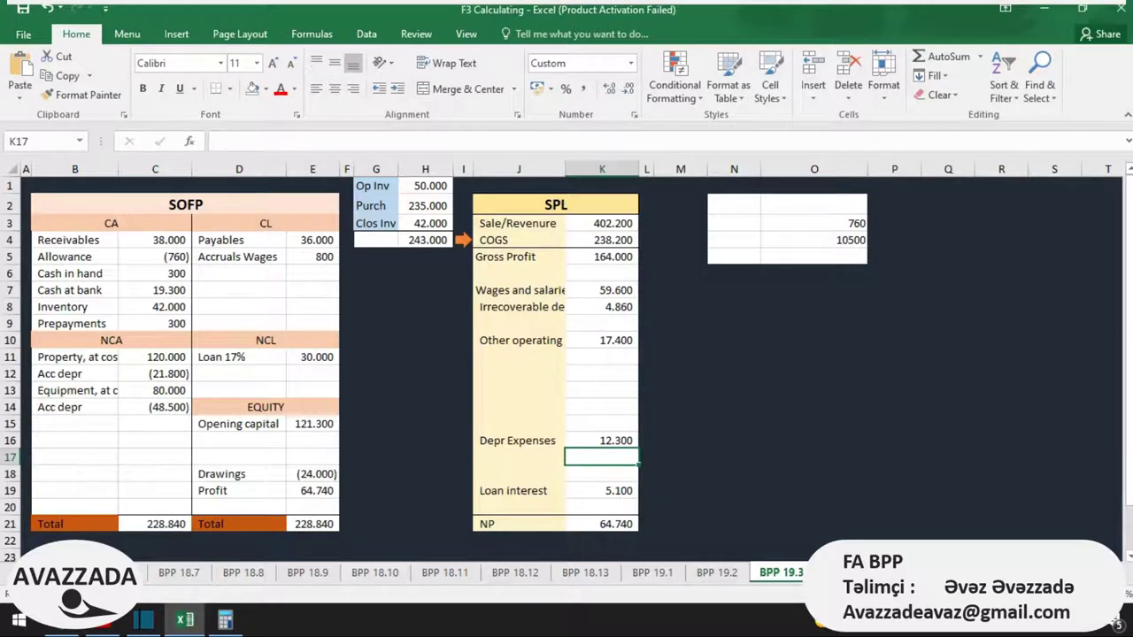
{"action": "left_click_drag", "start_coordinate": [315, 524], "coordinate": [158, 524]}
{"action": "left_click", "coordinate": [602, 524]}
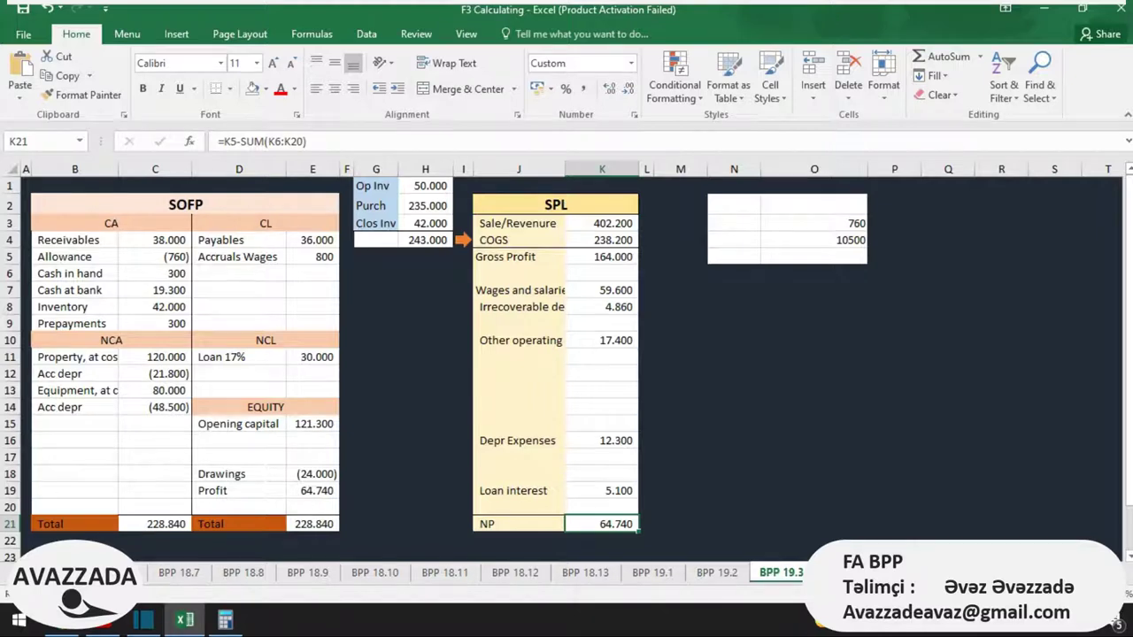
{"action": "key", "text": "alt+Tab"}
{"action": "scroll", "coordinate": [567, 354], "scroll_direction": "down", "scroll_amount": 10}
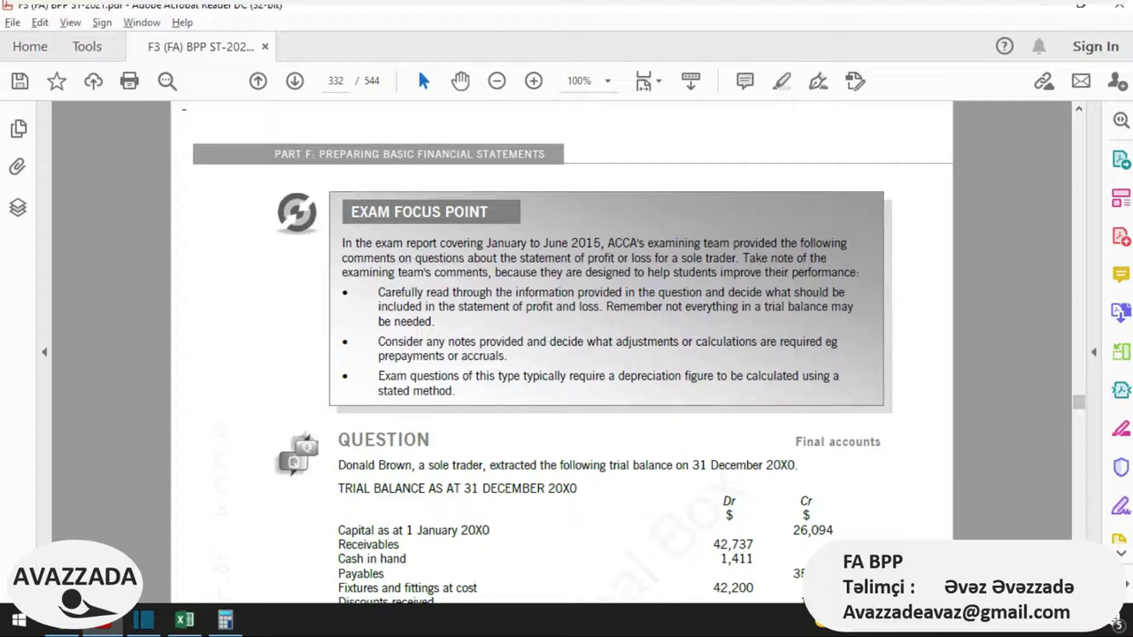
{"action": "scroll", "coordinate": [567, 354], "scroll_direction": "up", "scroll_amount": 5}
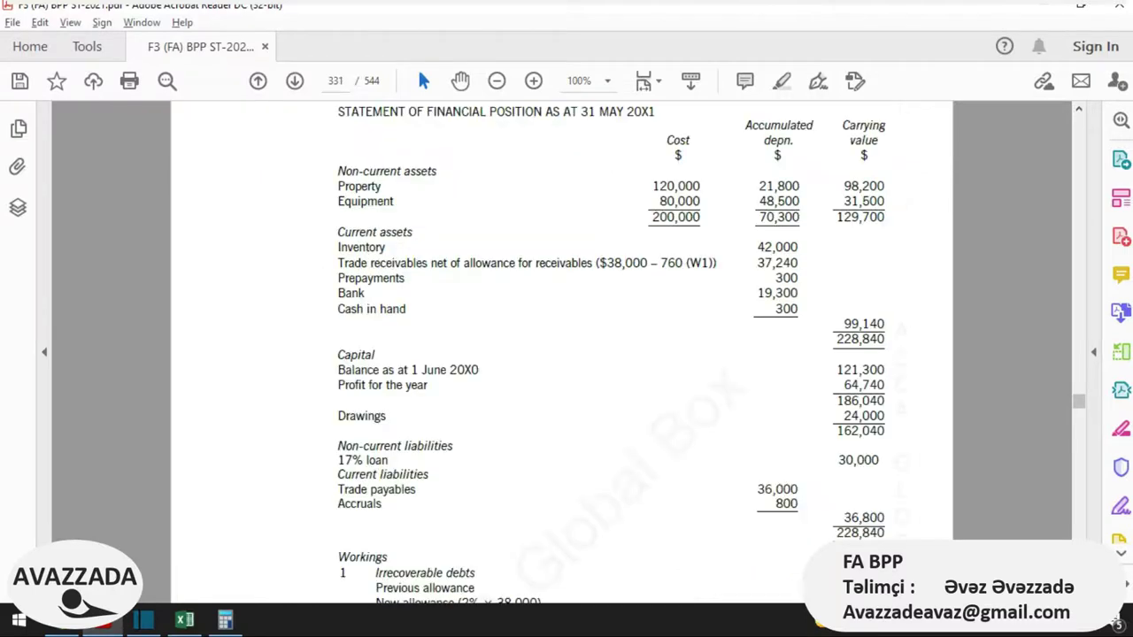
{"action": "scroll", "coordinate": [566, 354], "scroll_direction": "up", "scroll_amount": 2}
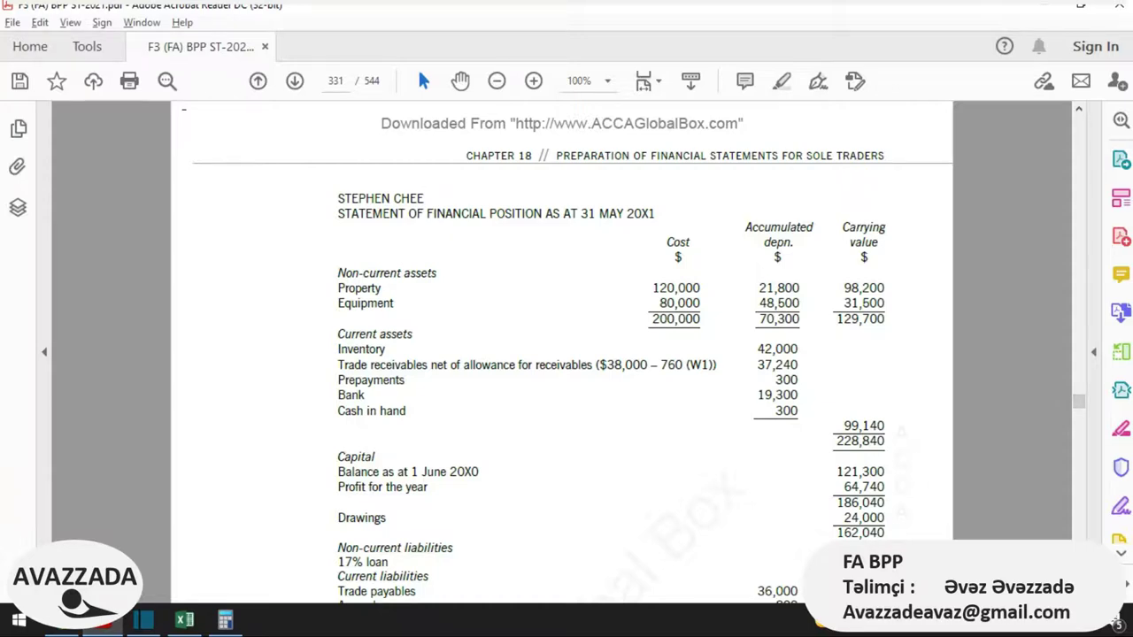
{"action": "scroll", "coordinate": [567, 354], "scroll_direction": "up", "scroll_amount": 5}
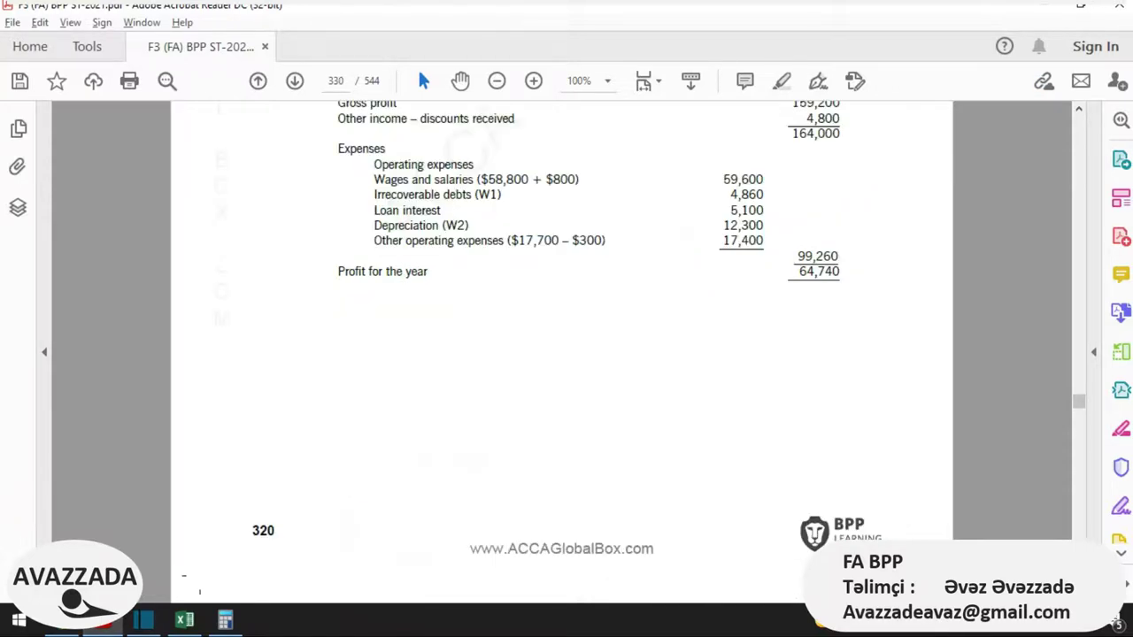
Step: Return to the Excel worksheet and check the gross profit and COGS formulas in K5 and K4
{"action": "key", "text": "alt+Tab"}
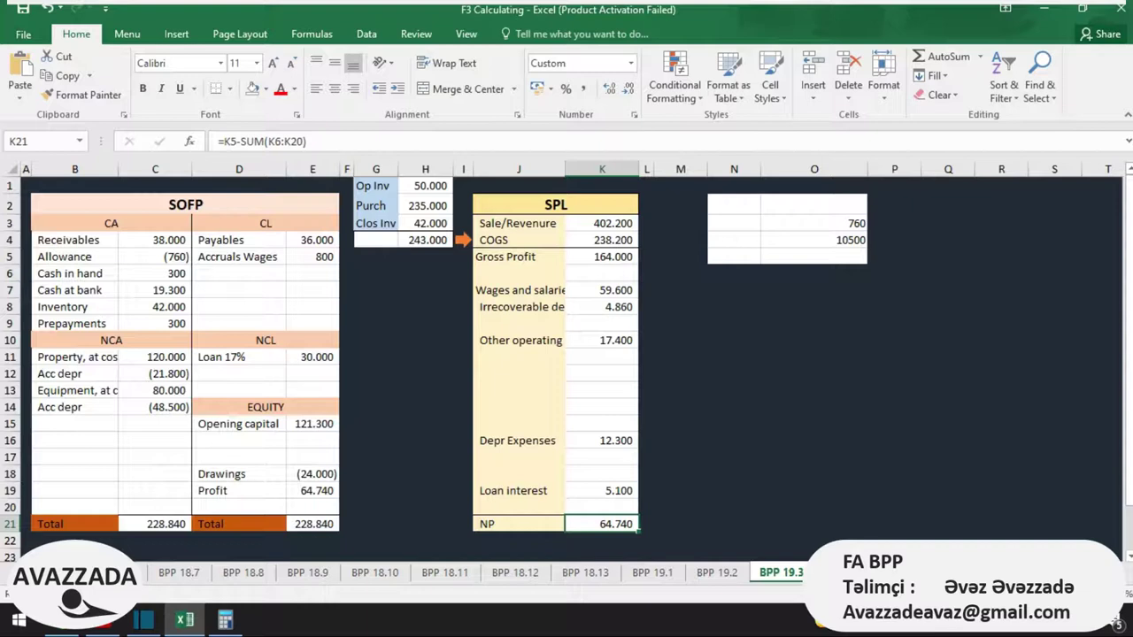
{"action": "left_click", "coordinate": [601, 256]}
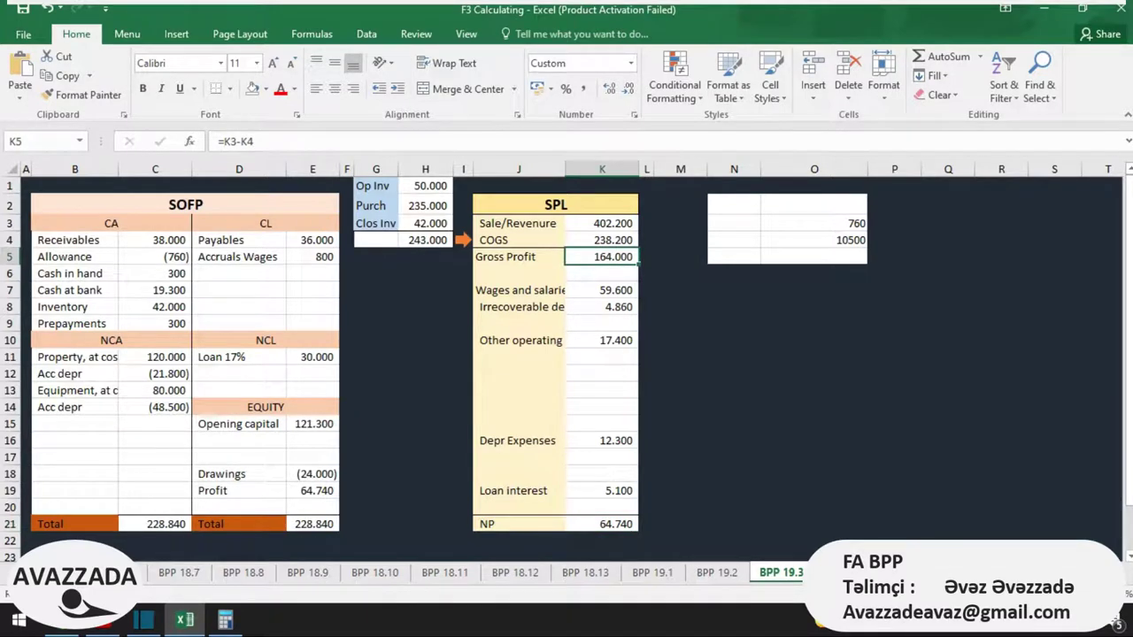
{"action": "left_click", "coordinate": [600, 240]}
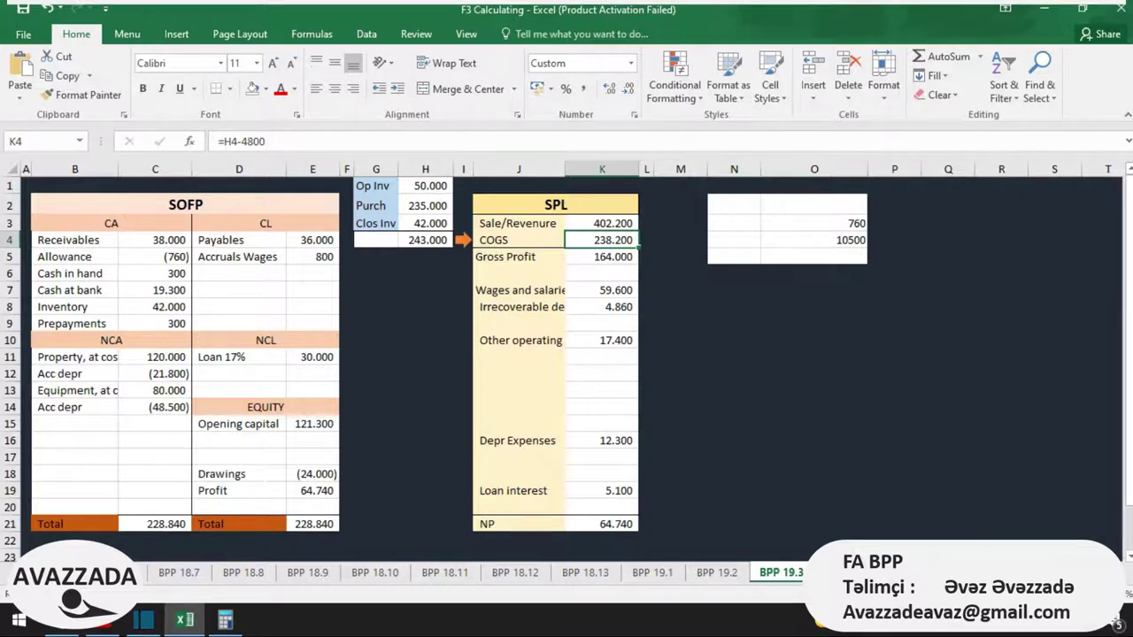
Step: Save the workbook with the completed statements
{"action": "left_click", "coordinate": [646, 389]}
{"action": "left_click", "coordinate": [601, 373]}
{"action": "key", "text": "ctrl+s"}
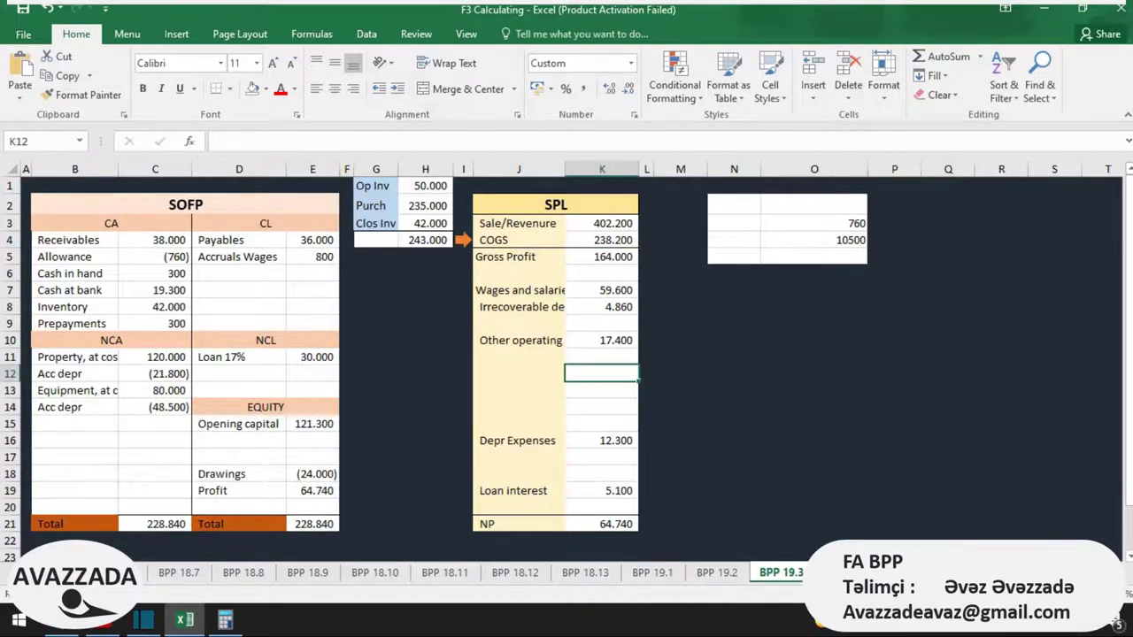
{"action": "left_click", "coordinate": [601, 440]}
{"action": "key", "text": "ctrl+s"}
{"action": "left_click", "coordinate": [601, 490]}
{"action": "left_click", "coordinate": [601, 523]}
{"action": "key", "text": "ctrl+s"}
{"action": "key", "text": "Up"}
{"action": "key", "text": "Up"}
{"action": "key", "text": "Up"}
{"action": "key", "text": "Up"}
{"action": "key", "text": "Up"}
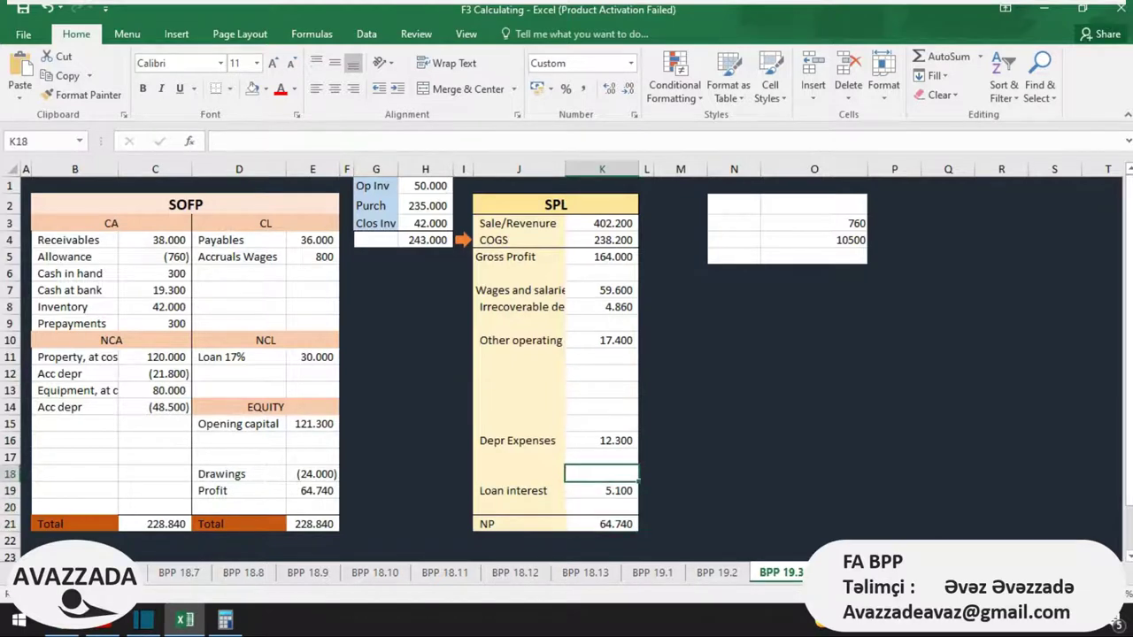
Step: Switch to the PDF and read the next Final accounts question's trial balance and additional information on page 332
{"action": "key", "text": "alt+Tab"}
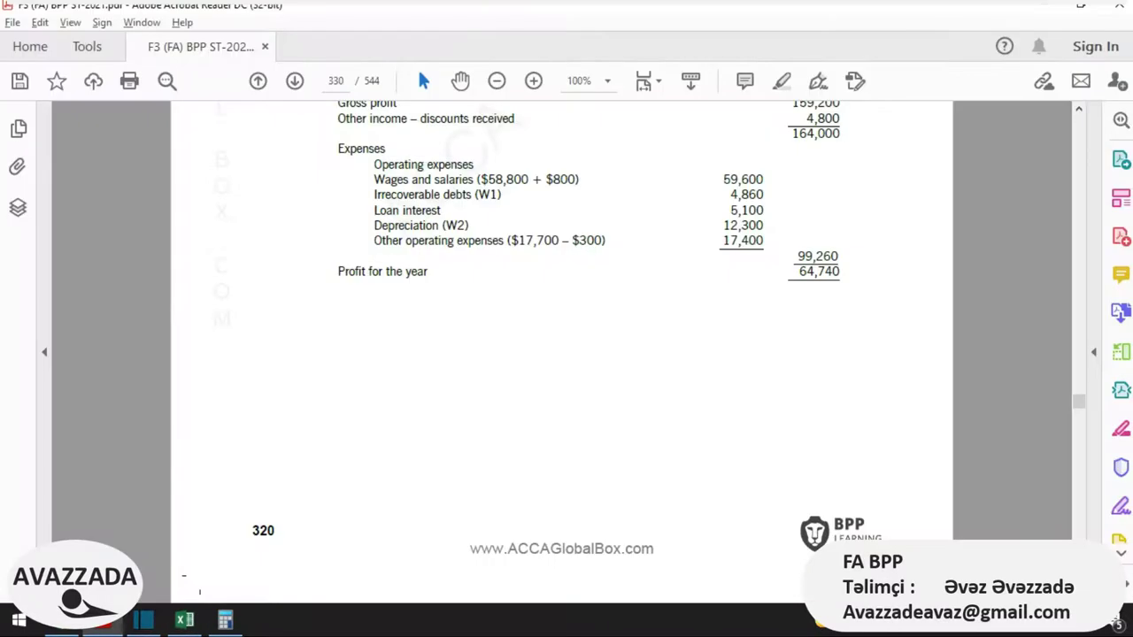
{"action": "scroll", "coordinate": [561, 354], "scroll_direction": "down", "scroll_amount": 10}
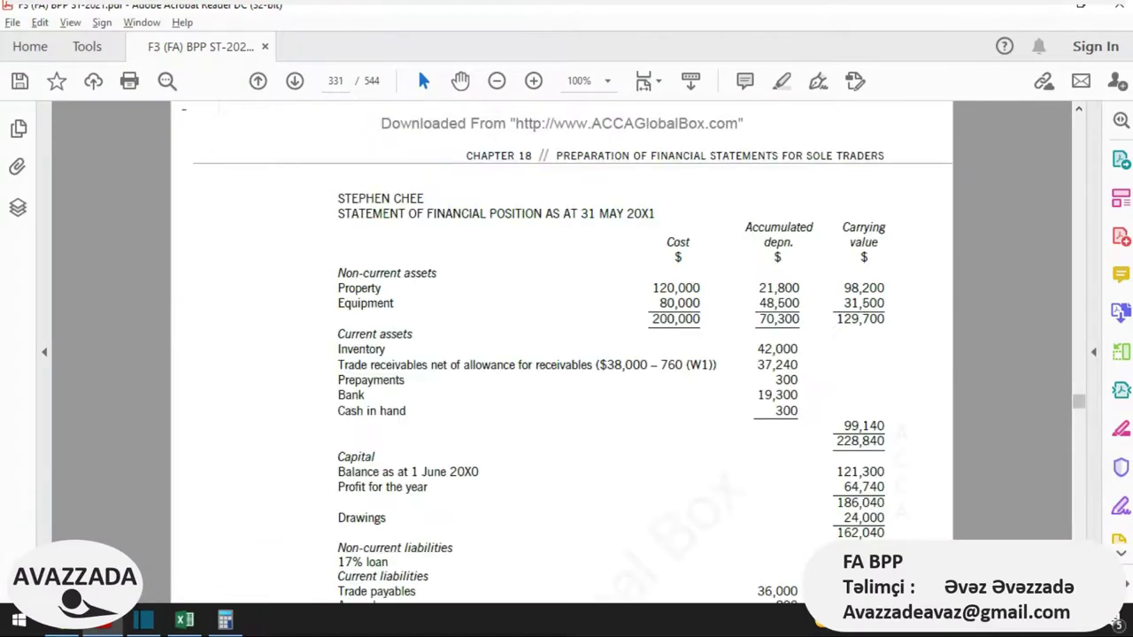
{"action": "scroll", "coordinate": [562, 354], "scroll_direction": "down", "scroll_amount": 10}
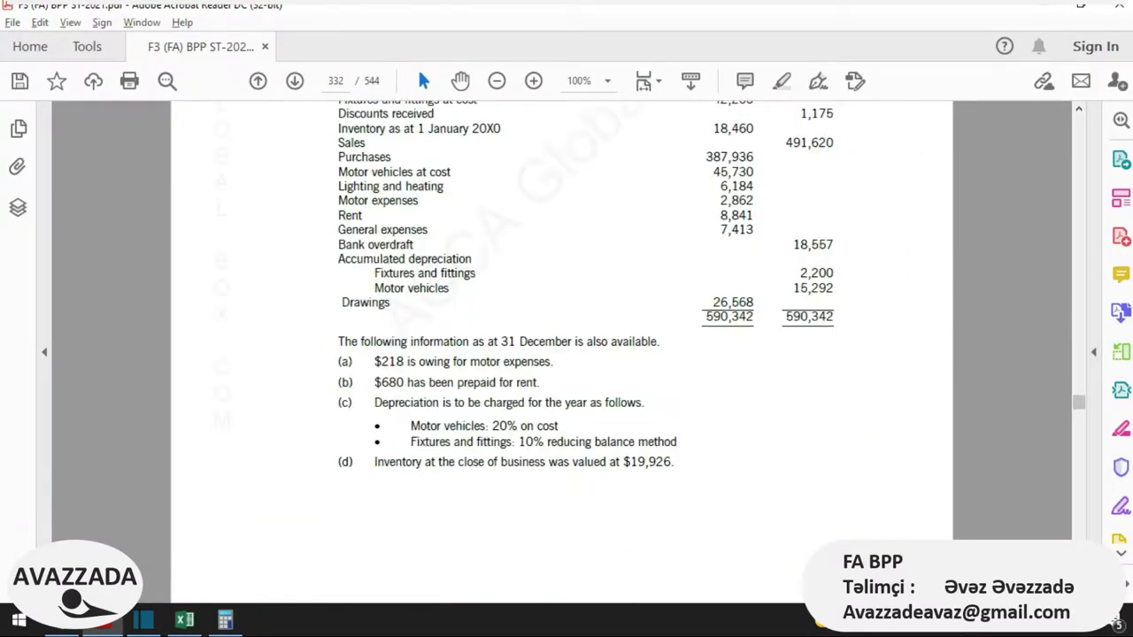
{"action": "scroll", "coordinate": [562, 354], "scroll_direction": "up", "scroll_amount": 10}
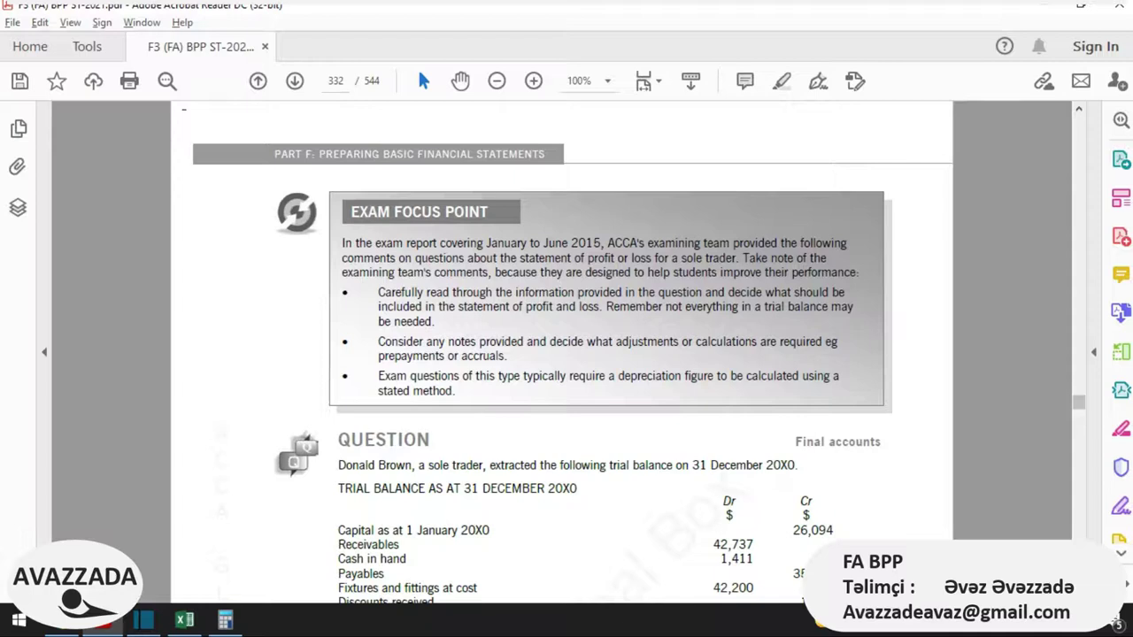
{"action": "scroll", "coordinate": [562, 353], "scroll_direction": "down", "scroll_amount": 5}
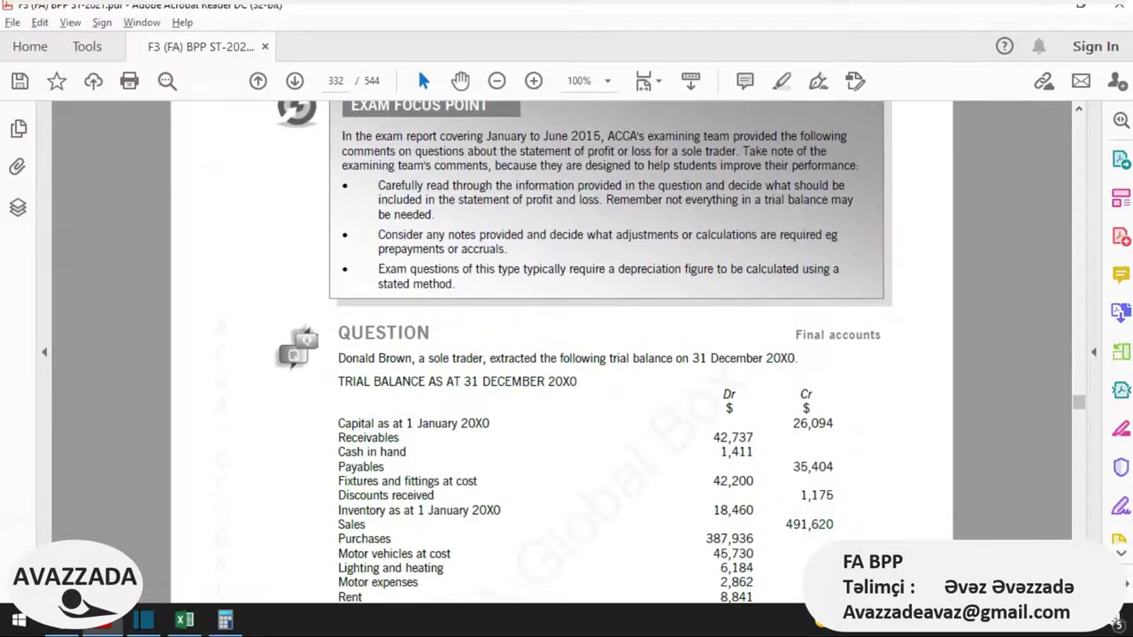
{"action": "scroll", "coordinate": [562, 354], "scroll_direction": "down", "scroll_amount": 3}
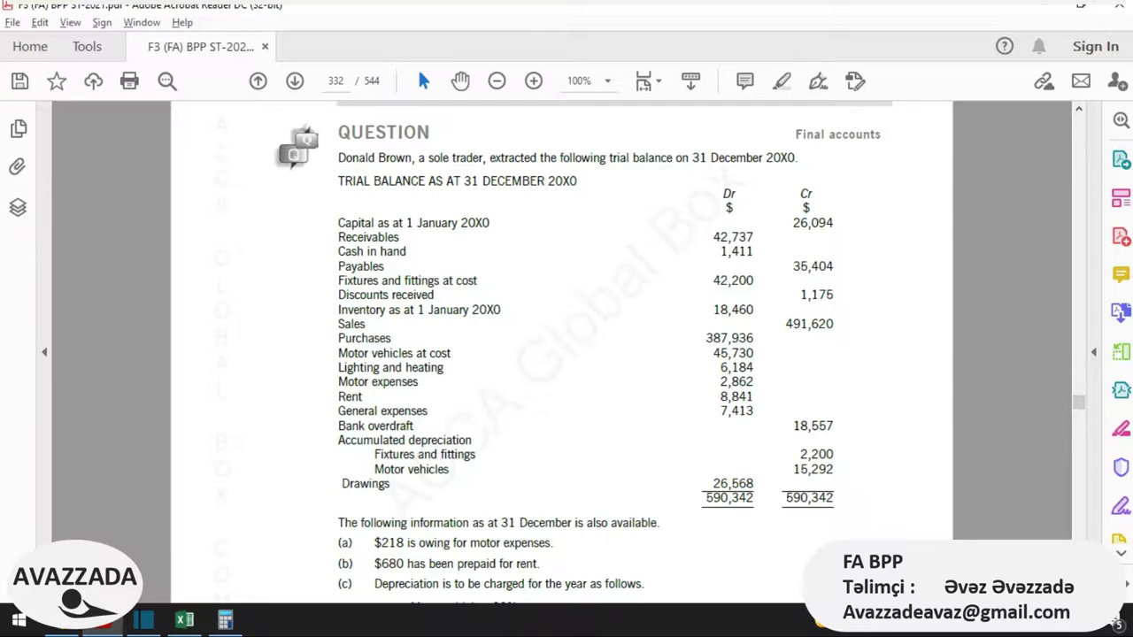
Step: In the blank Excel template's EQUITY section, label D15 "Opening Capital" and enter 26094 in E15, then return to the PDF trial balance
{"action": "key", "text": "alt+Tab"}
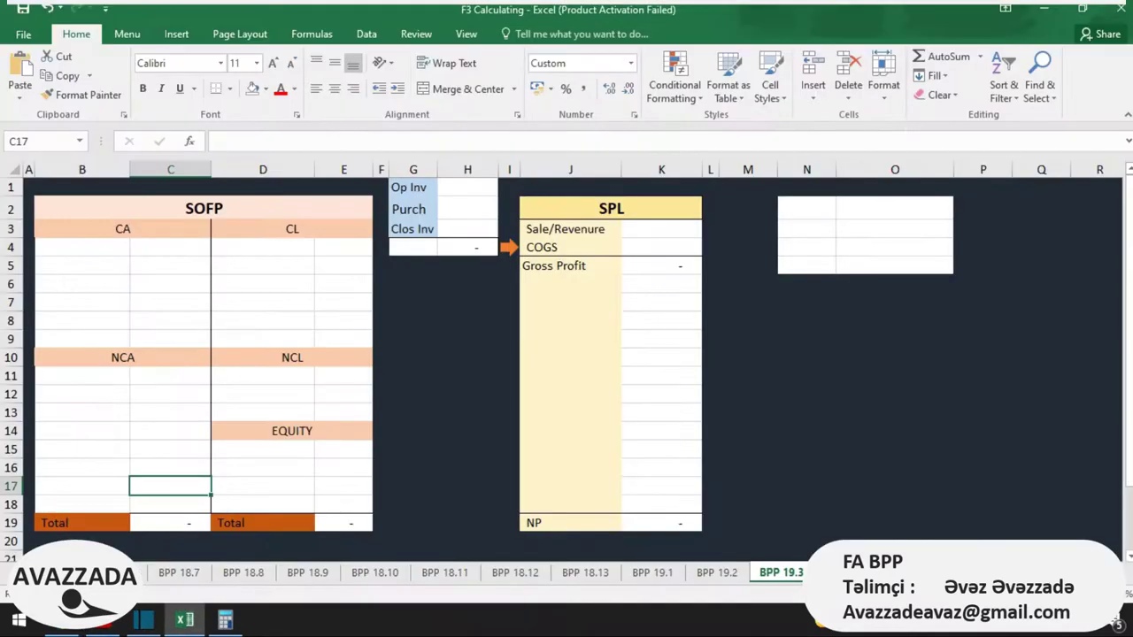
{"action": "left_click", "coordinate": [262, 449]}
{"action": "type", "text": "Ope"}
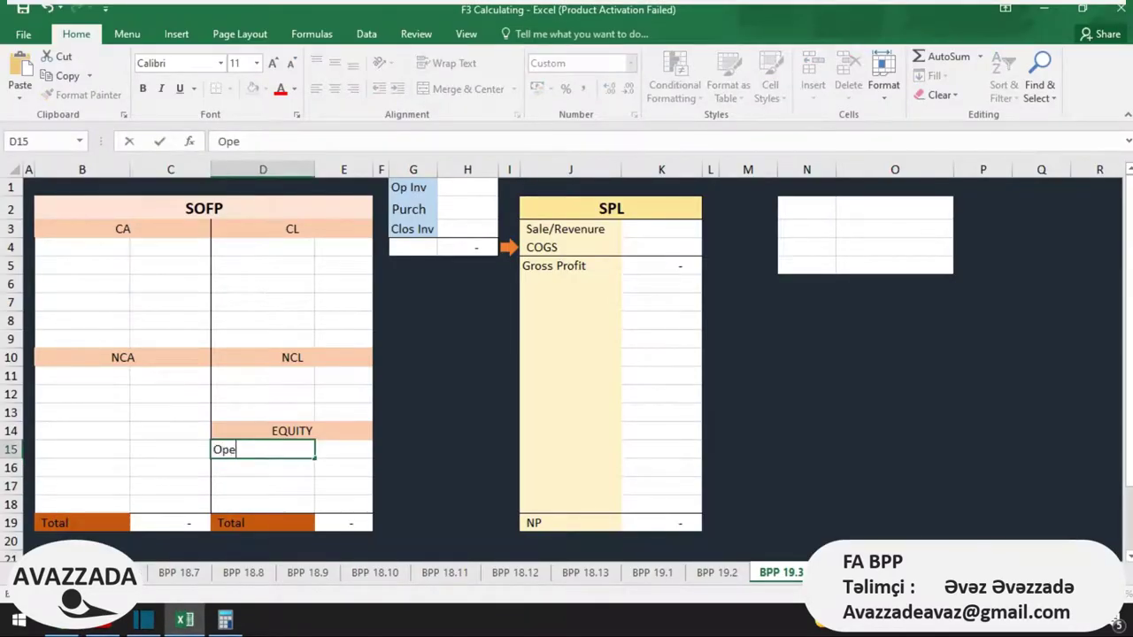
{"action": "type", "text": "ning Capital"}
{"action": "key", "text": "Tab"}
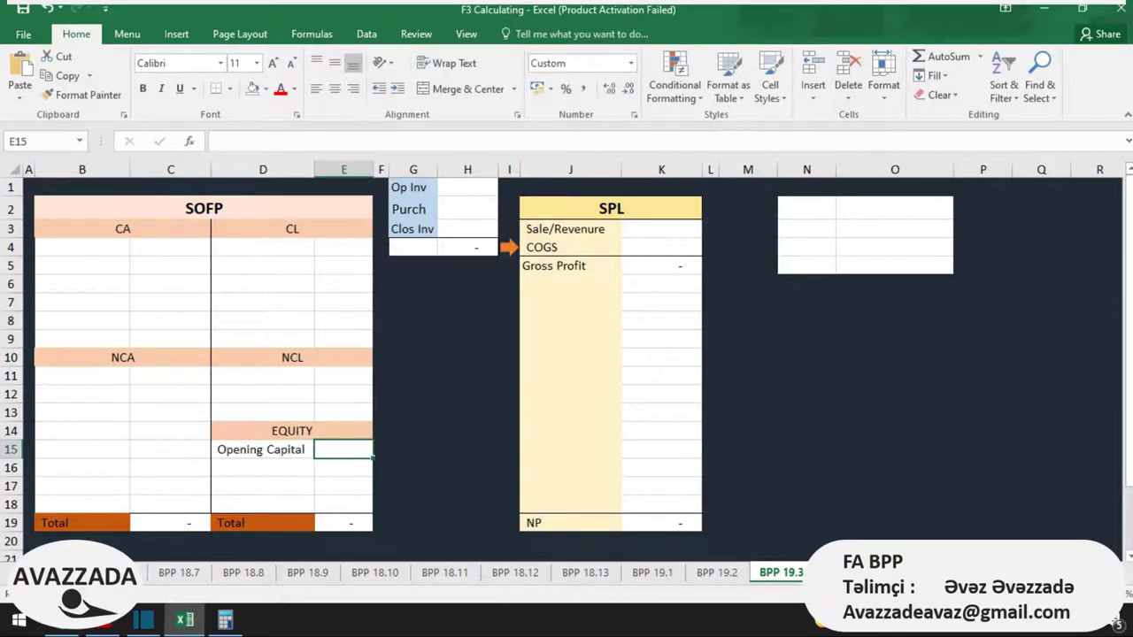
{"action": "type", "text": "26094"}
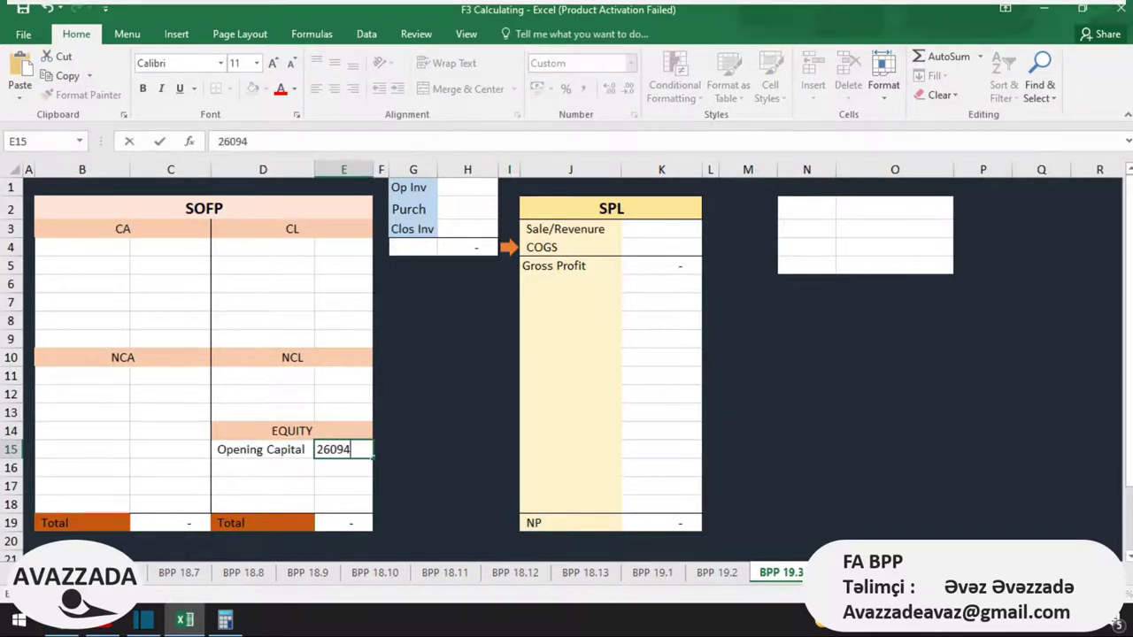
{"action": "key", "text": "Return"}
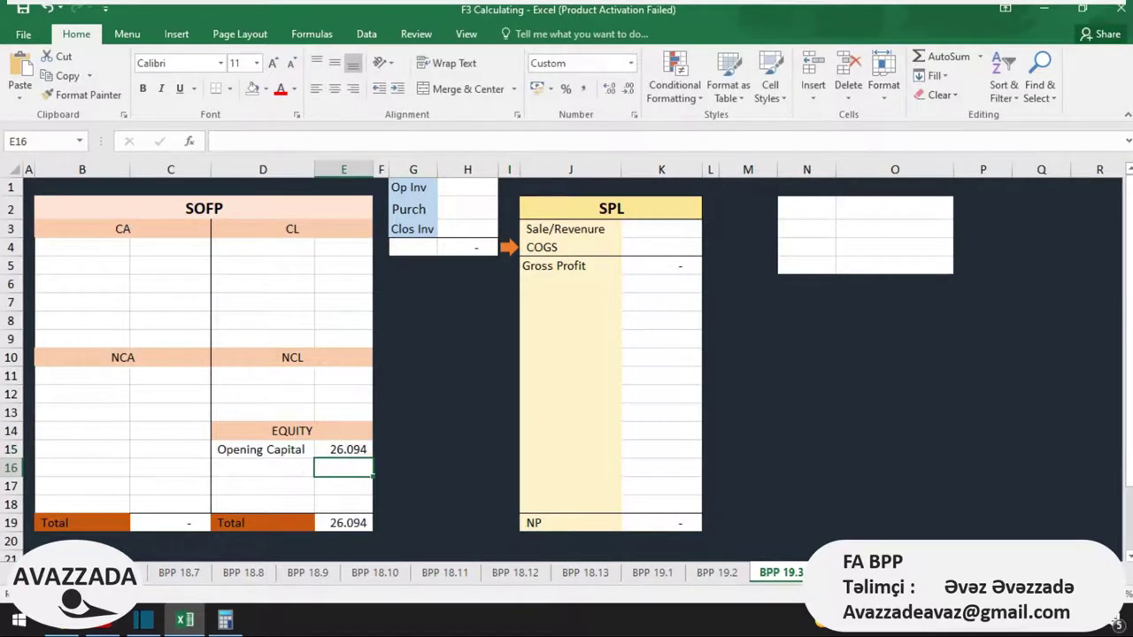
{"action": "key", "text": "Up"}
{"action": "key", "text": "alt+Tab"}
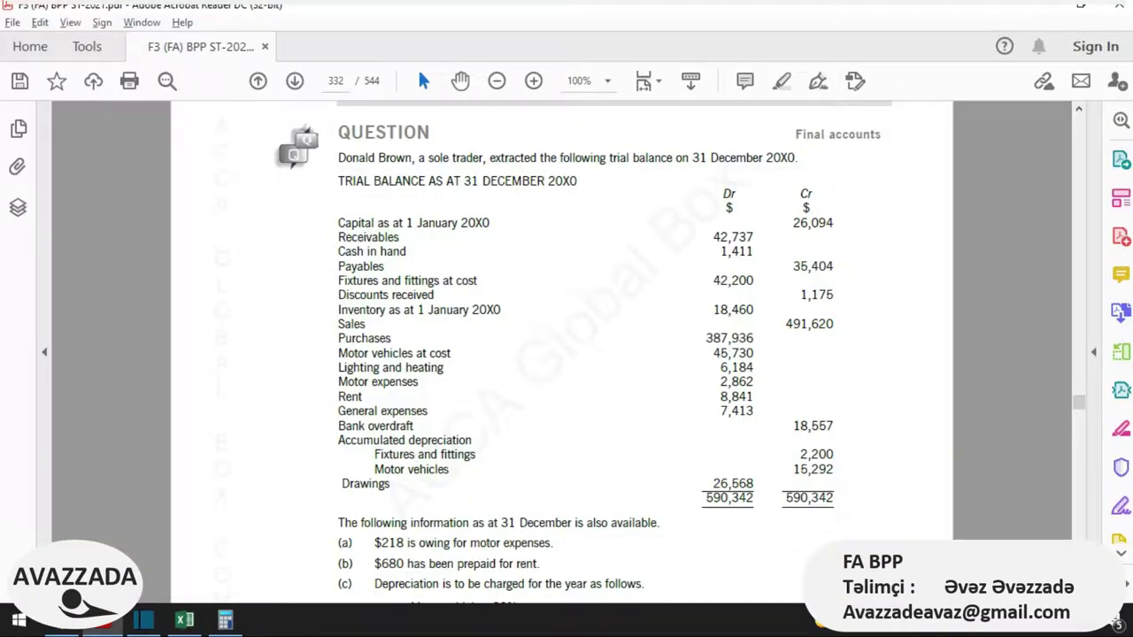
Step: In the Excel worksheet's CA section, label B4 "Receivables", enter 42737 in C4, save the workbook, and return to the PDF
{"action": "key", "text": "alt+Tab"}
{"action": "left_click", "coordinate": [82, 247]}
{"action": "type", "text": "R"}
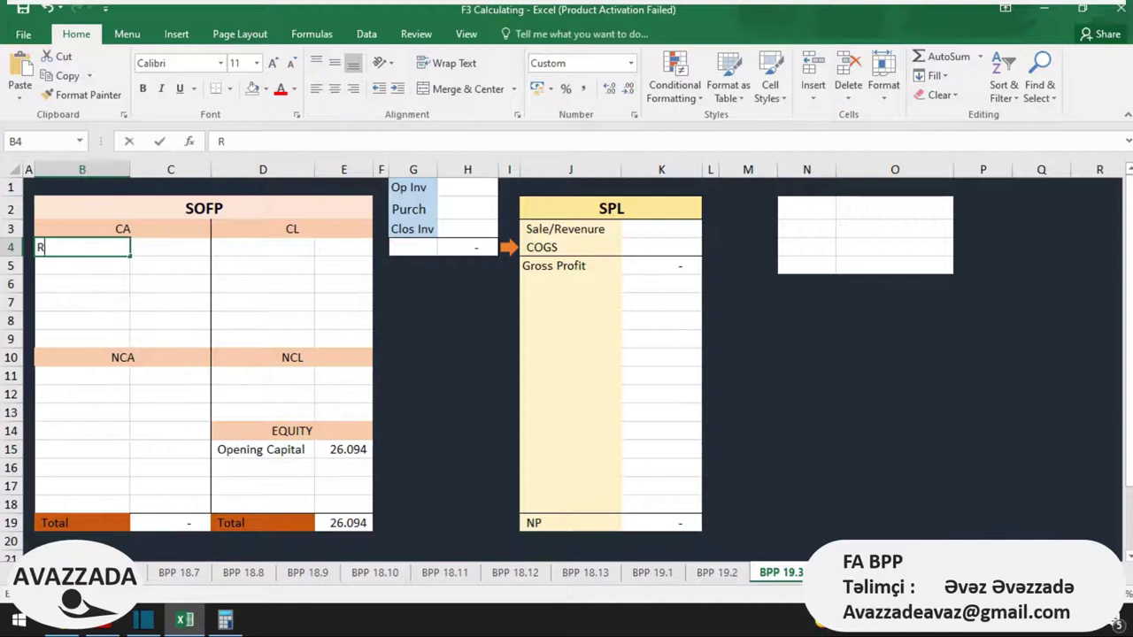
{"action": "type", "text": "eceivables"}
{"action": "key", "text": "Tab"}
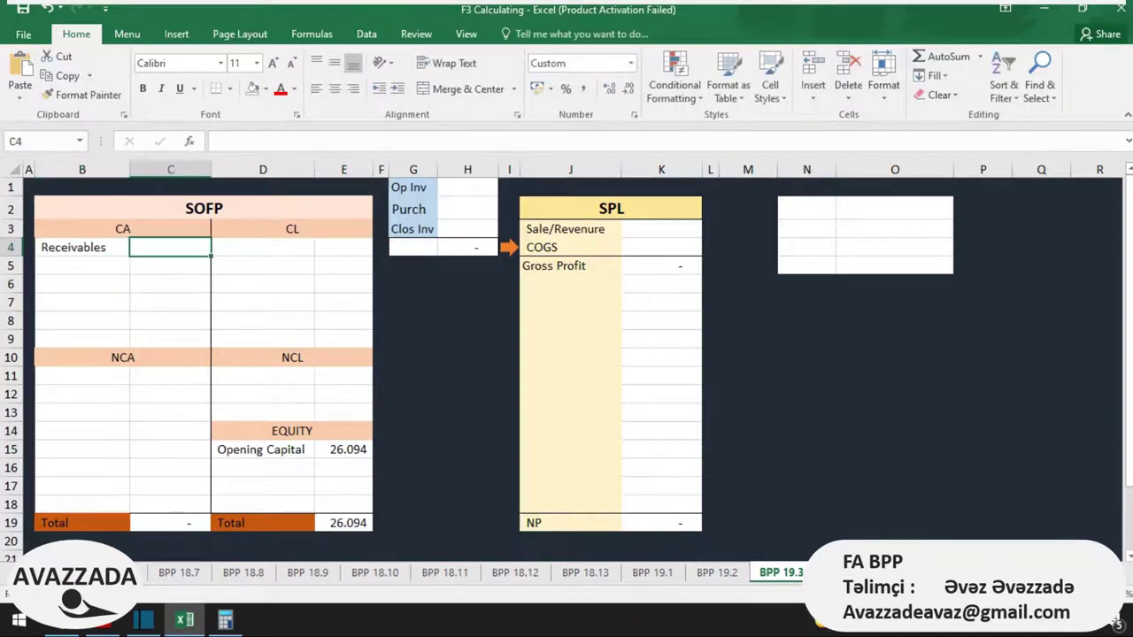
{"action": "type", "text": "42737"}
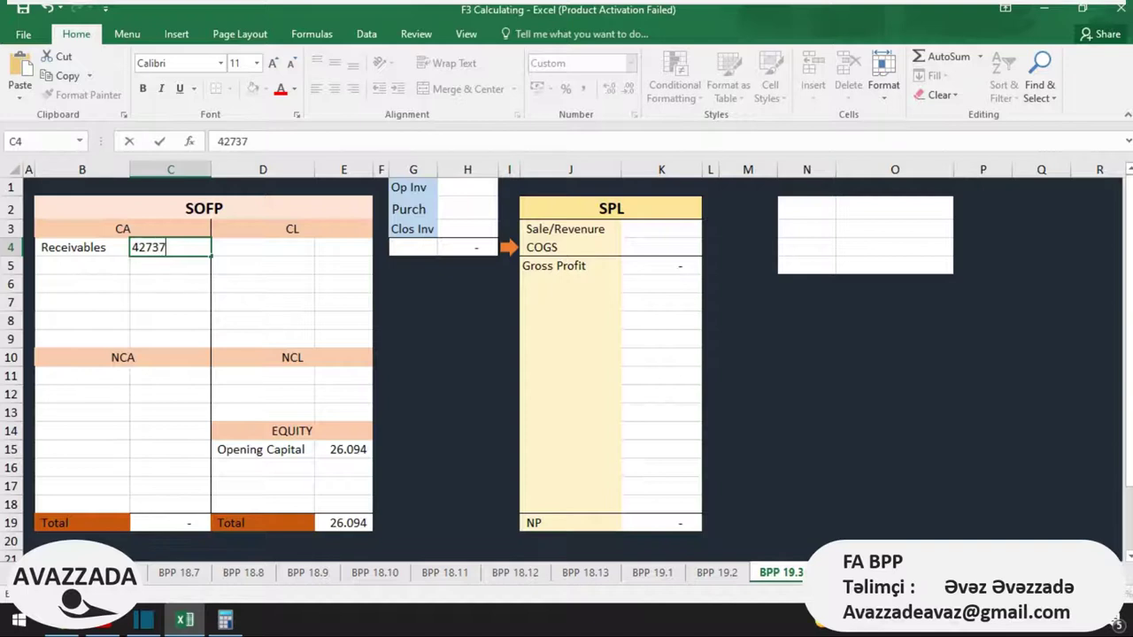
{"action": "key", "text": "Tab"}
{"action": "key", "text": "Left"}
{"action": "key", "text": "Down"}
{"action": "key", "text": "ctrl+s"}
{"action": "key", "text": "alt+Tab"}
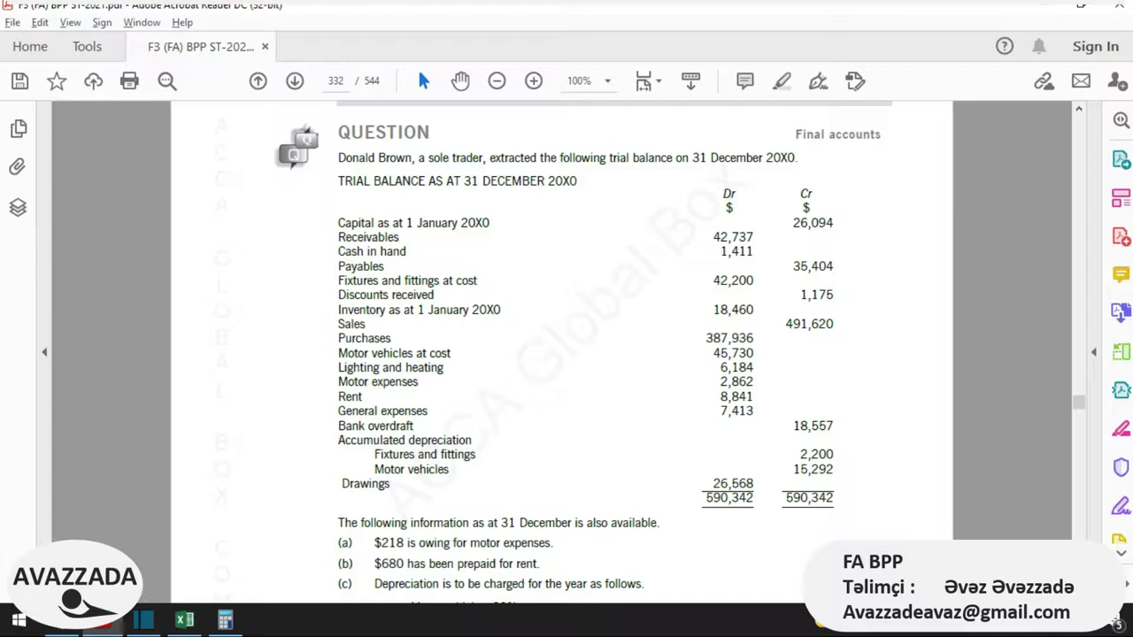
Step: Label B5 "Cash in hand" in the Excel CA section and enter 1411 in C5, checking the amount in the PDF
{"action": "key", "text": "alt+Tab"}
{"action": "key", "text": "Left"}
{"action": "type", "text": "Cash in hand"}
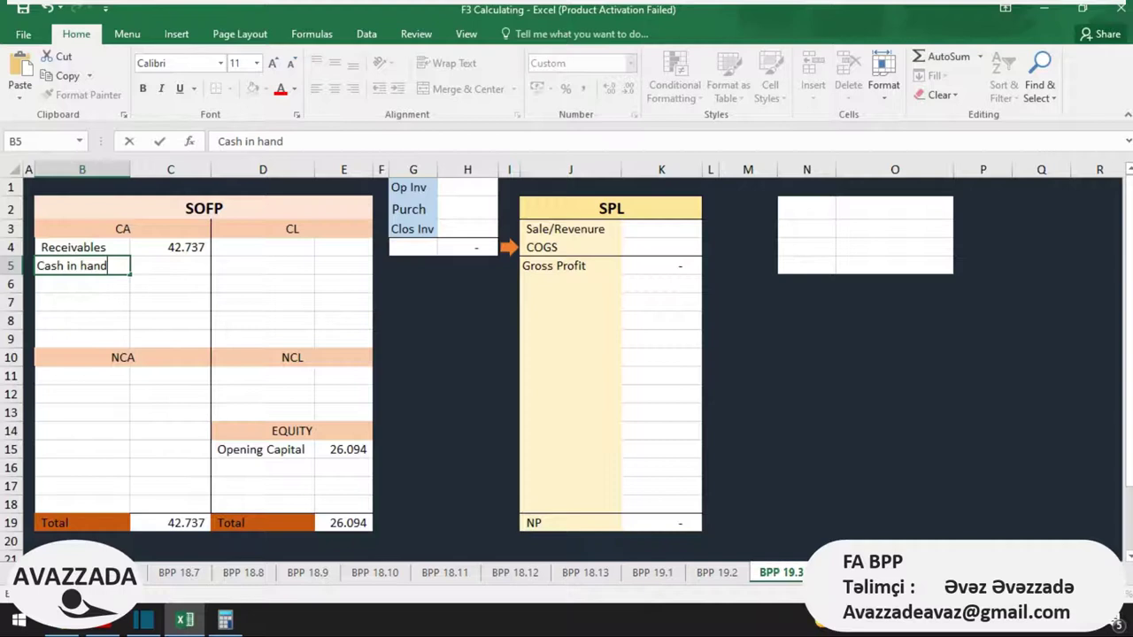
{"action": "key", "text": "Tab"}
{"action": "key", "text": "alt+Tab"}
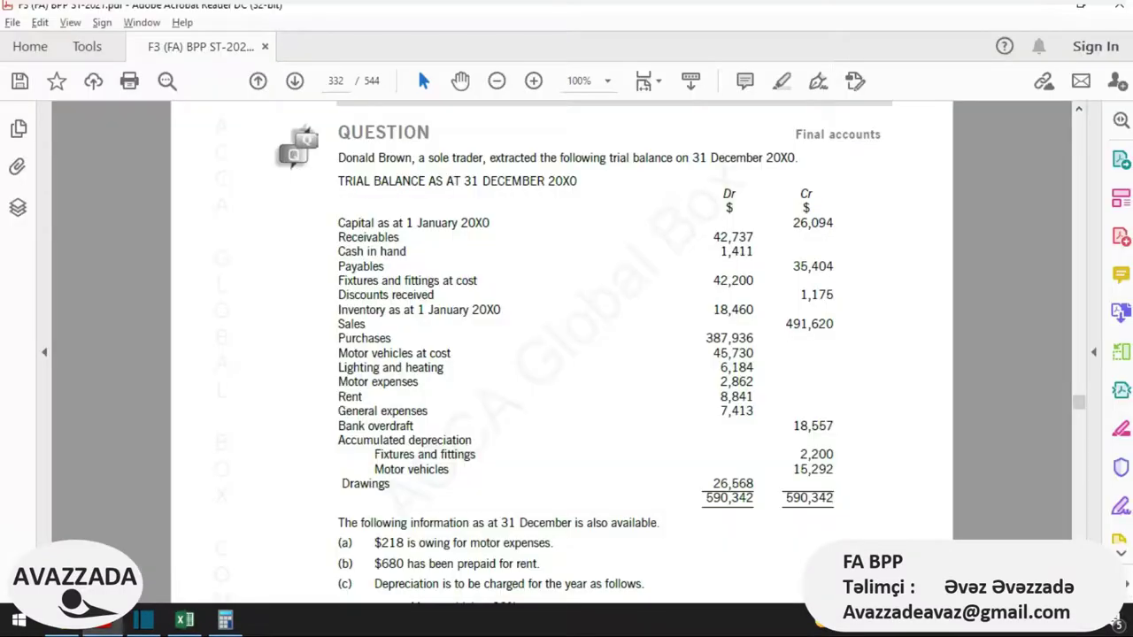
{"action": "key", "text": "alt+Tab"}
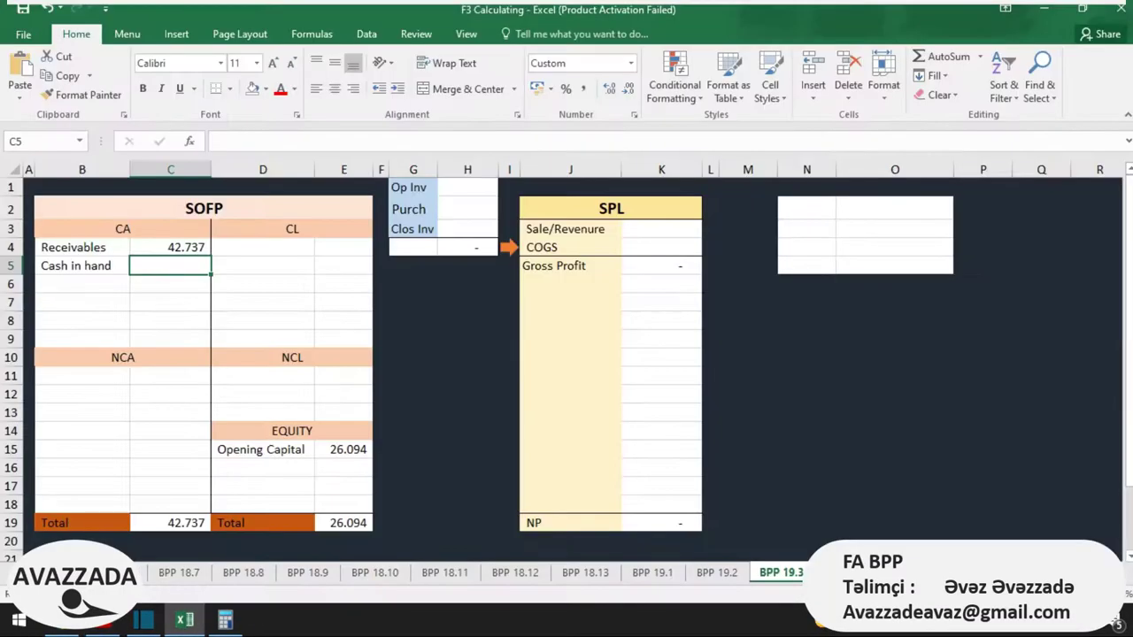
{"action": "type", "text": "1.411"}
{"action": "key", "text": "Return"}
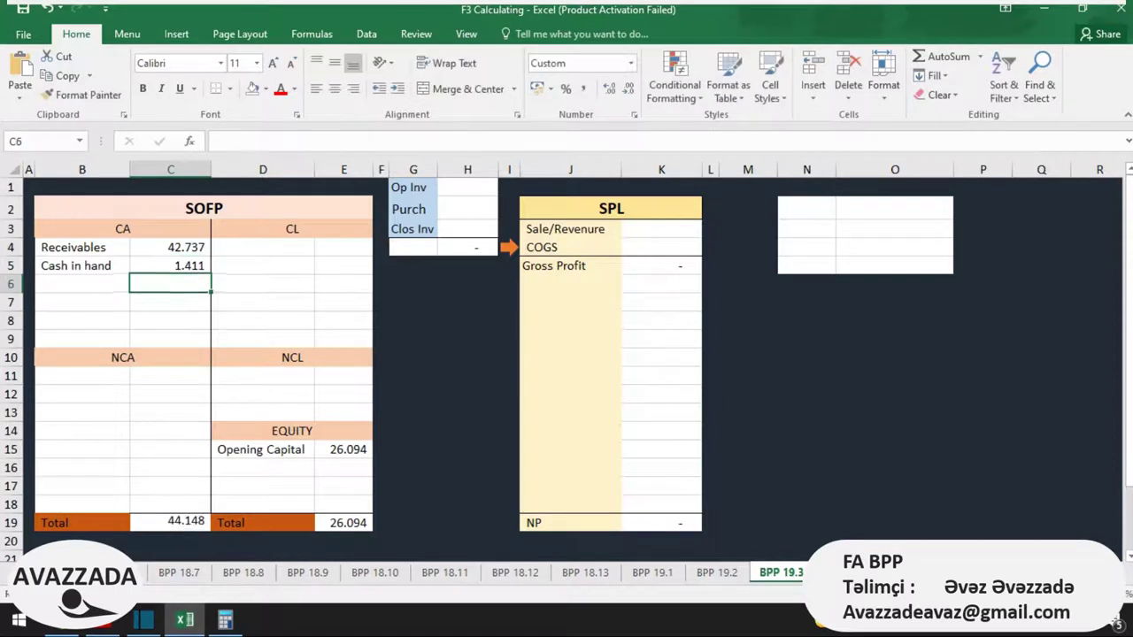
Step: Switch to the PDF and reread the Final accounts trial balance on page 332 for the next item
{"action": "key", "text": "alt"}
{"action": "key", "text": "alt+Tab"}
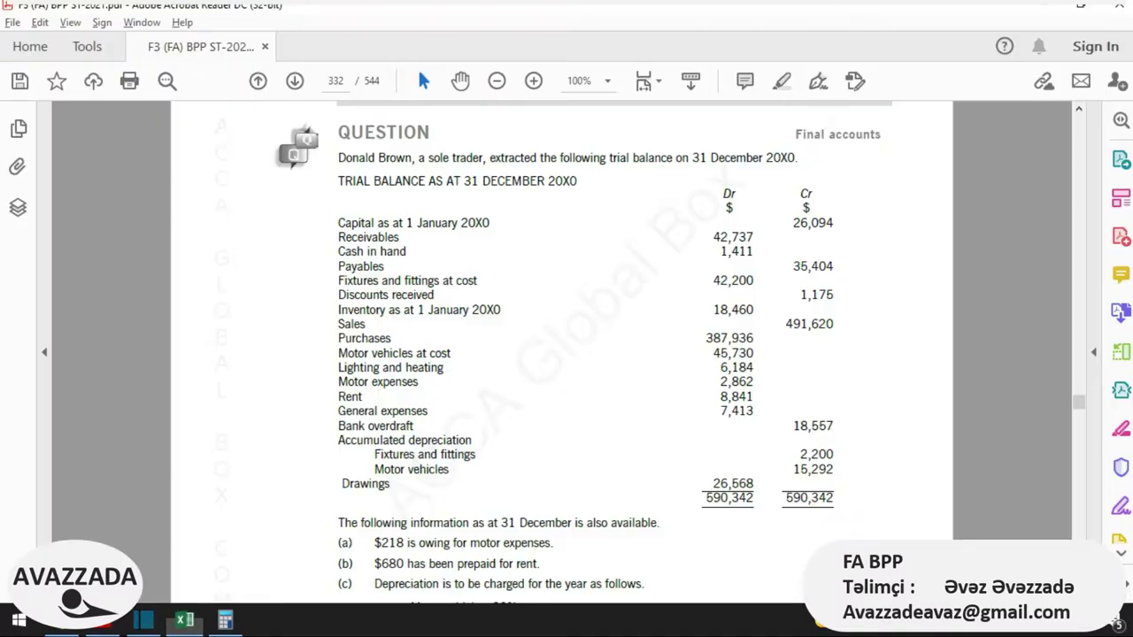
{"action": "key", "text": "alt+Tab"}
{"action": "key", "text": "Return"}
{"action": "key", "text": "Return"}
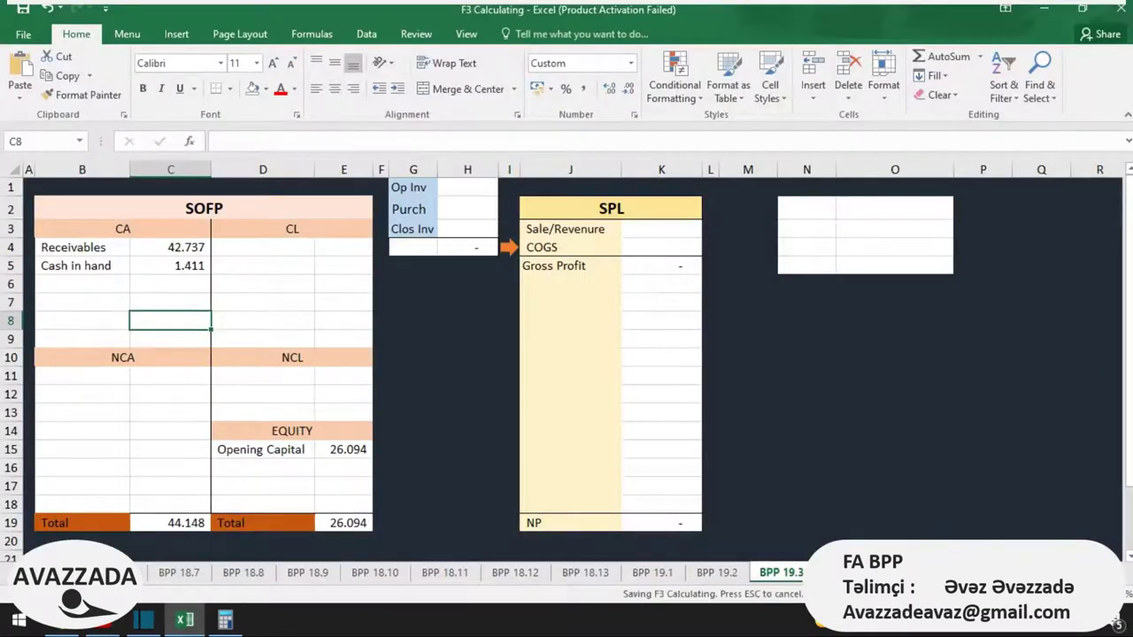
{"action": "key", "text": "Return"}
{"action": "key", "text": "Return"}
{"action": "key", "text": "alt+Tab"}
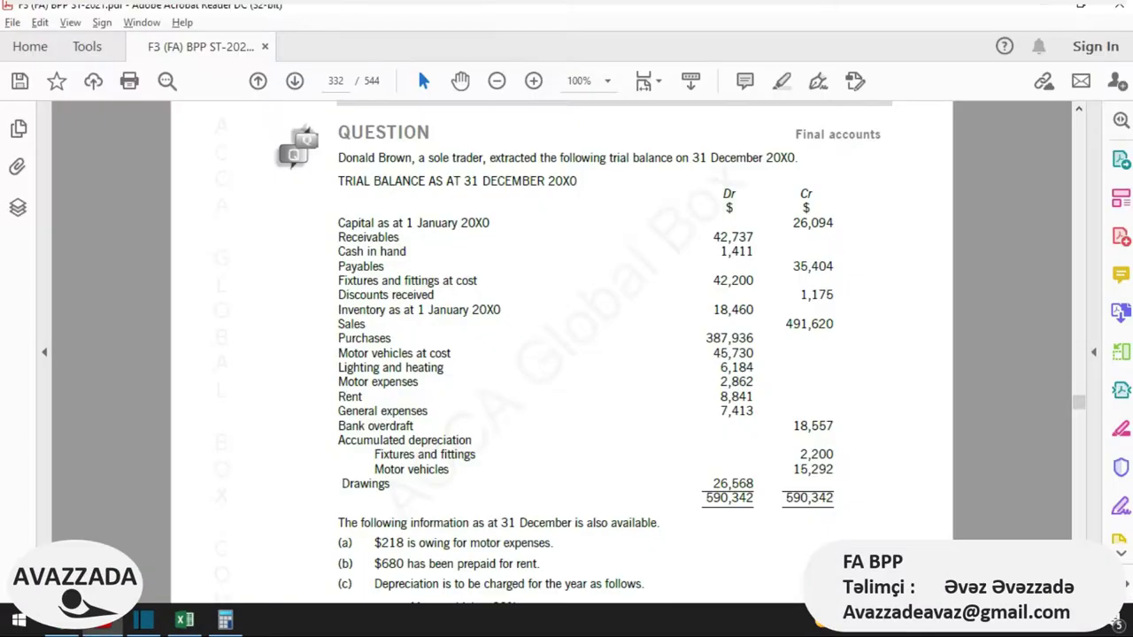
{"action": "scroll", "coordinate": [385, 374], "scroll_direction": "up", "scroll_amount": 15}
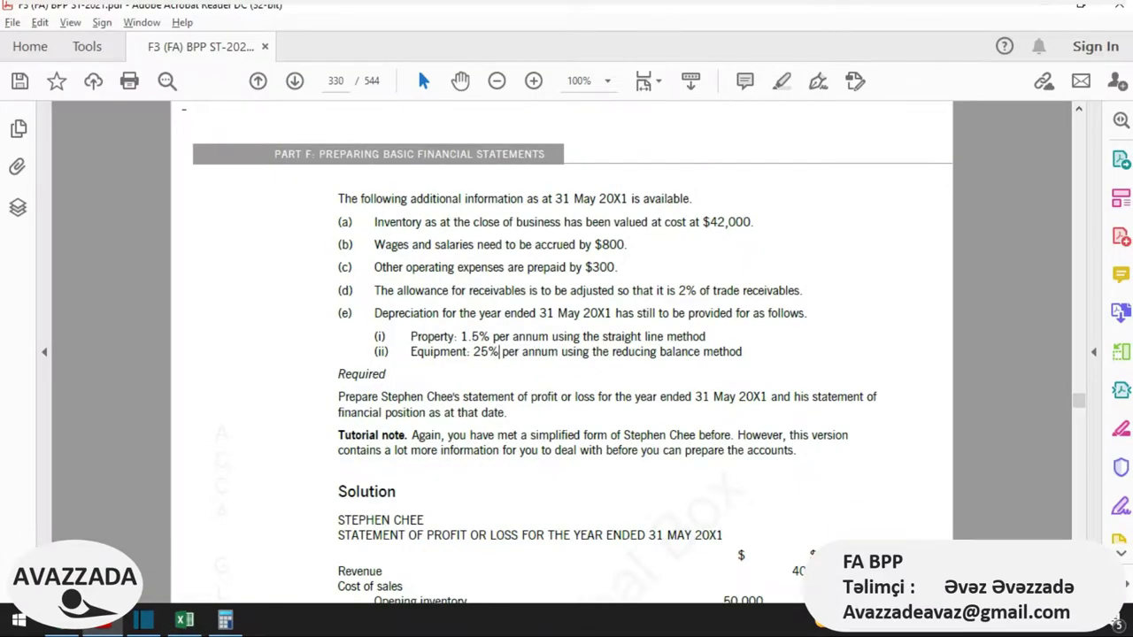
{"action": "key", "text": "Page_Down"}
{"action": "key", "text": "Page_Down"}
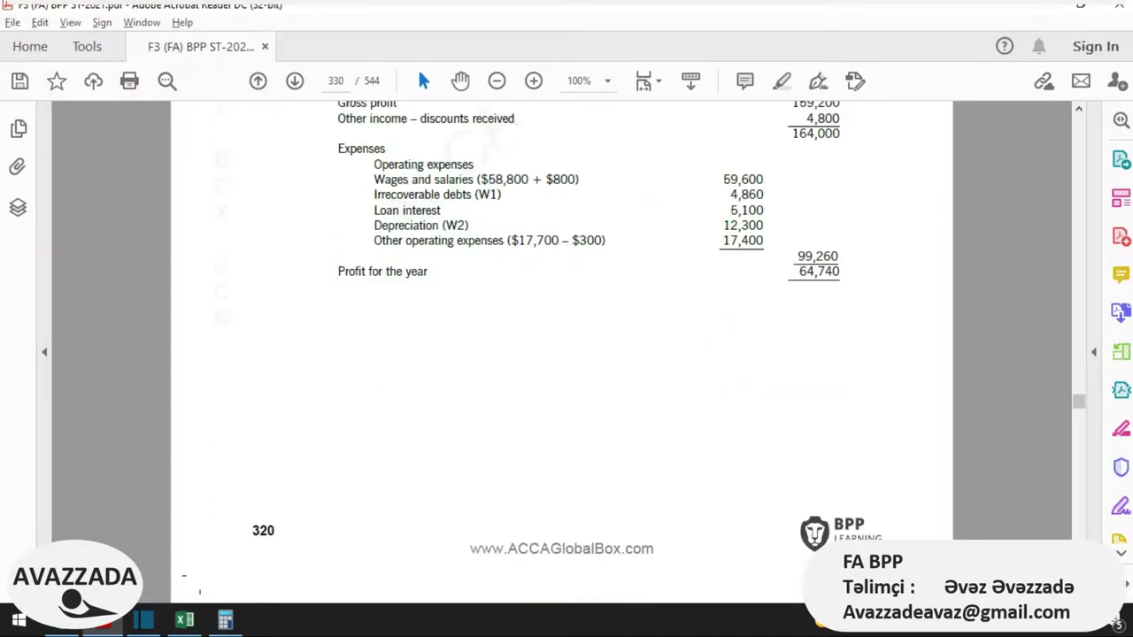
{"action": "key", "text": "Right"}
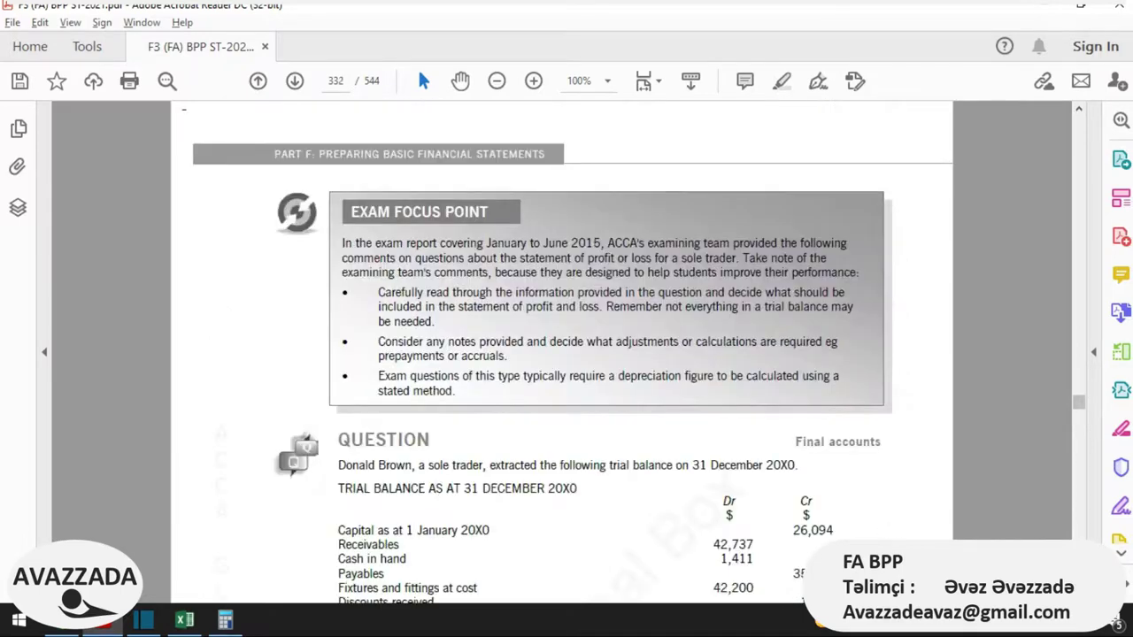
{"action": "scroll", "coordinate": [562, 354], "scroll_direction": "down", "scroll_amount": 6}
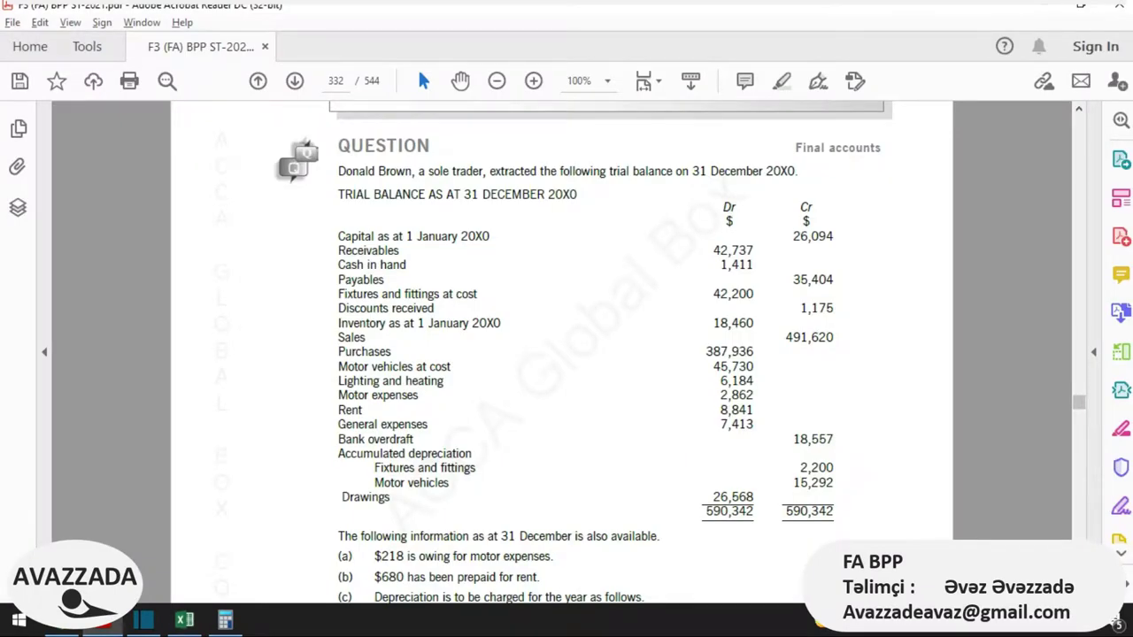
Step: In the Excel CL section, label D4 "Payables" and enter 35404 in E4, then return to the PDF trial balance
{"action": "key", "text": "alt+Tab"}
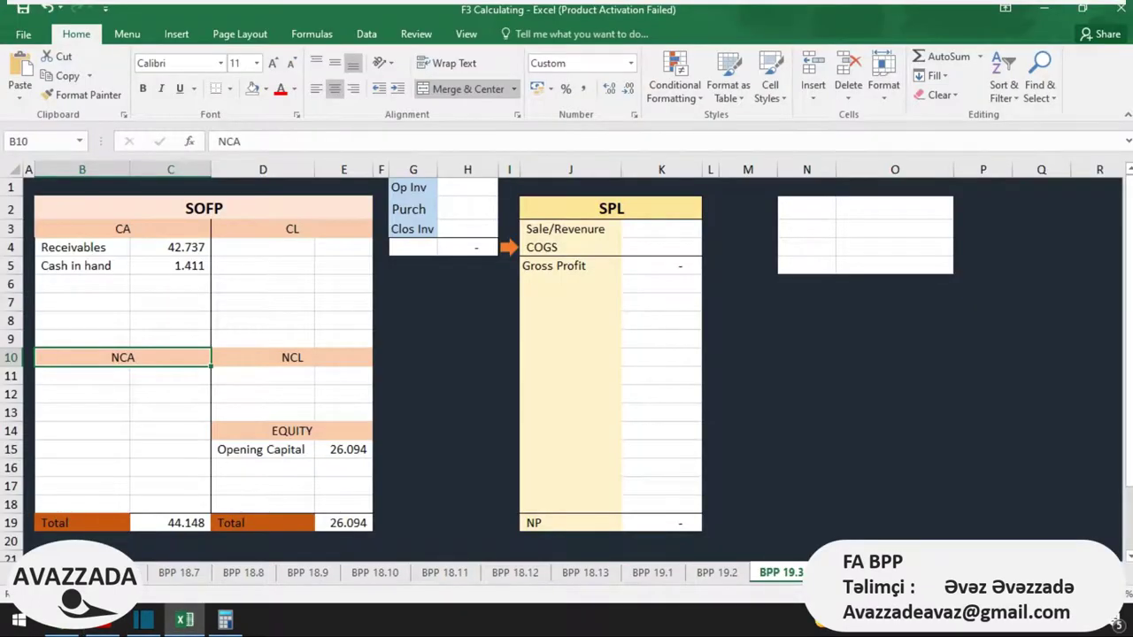
{"action": "left_click", "coordinate": [262, 247]}
{"action": "type", "text": "Payables"}
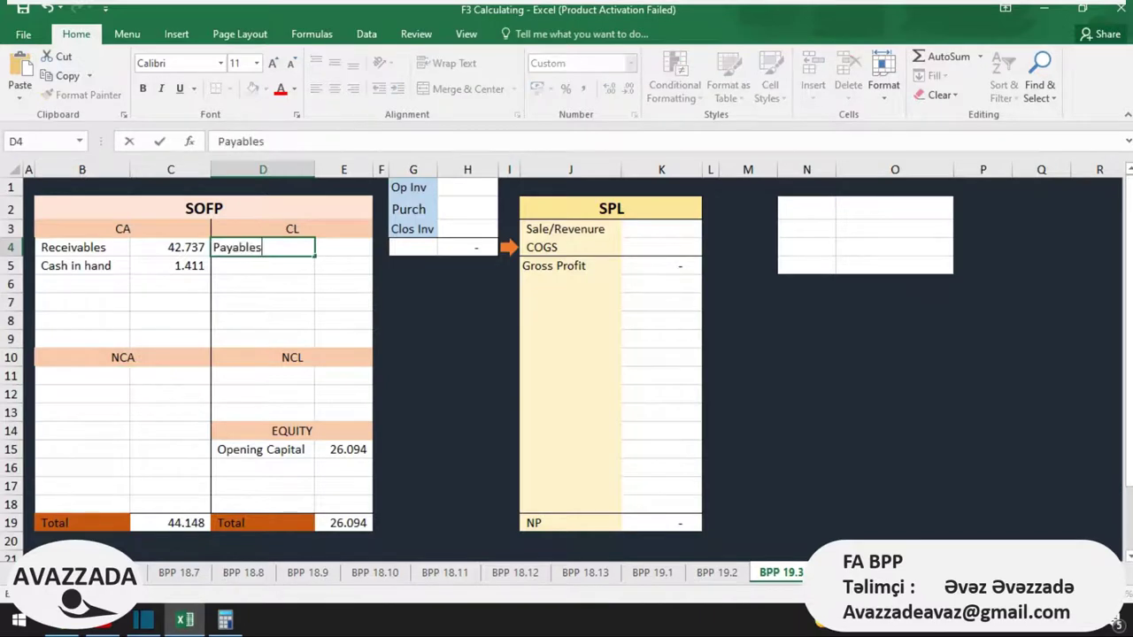
{"action": "left_click", "coordinate": [343, 247]}
{"action": "type", "text": "354040"}
{"action": "key", "text": "BackSpace"}
{"action": "key", "text": "Return"}
{"action": "key", "text": "alt+Tab"}
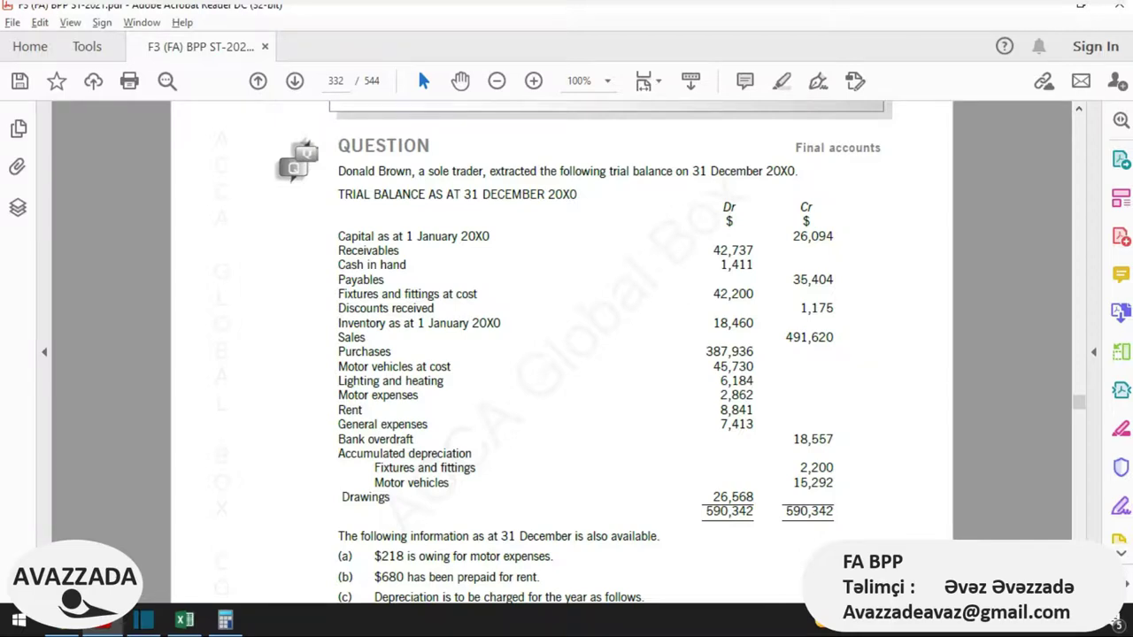
Step: In the Excel NCA section, label B11 "Fixtures and fittings" and enter 42200 in C11, checking the cost in the PDF
{"action": "key", "text": "alt+Tab"}
{"action": "left_click", "coordinate": [81, 375]}
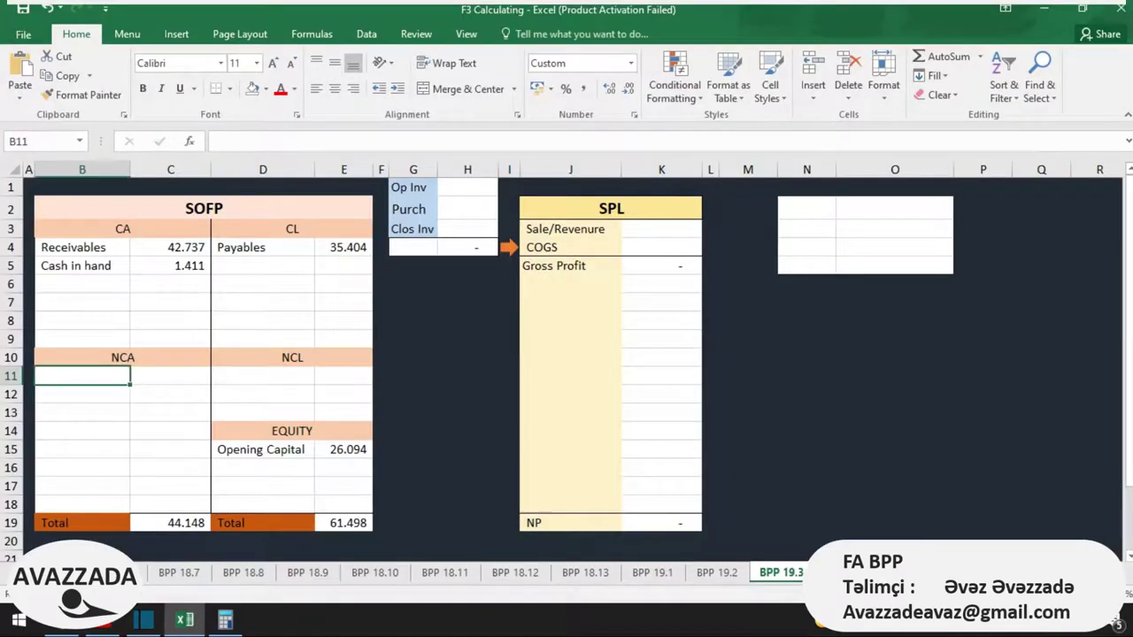
{"action": "type", "text": "Fixtures"}
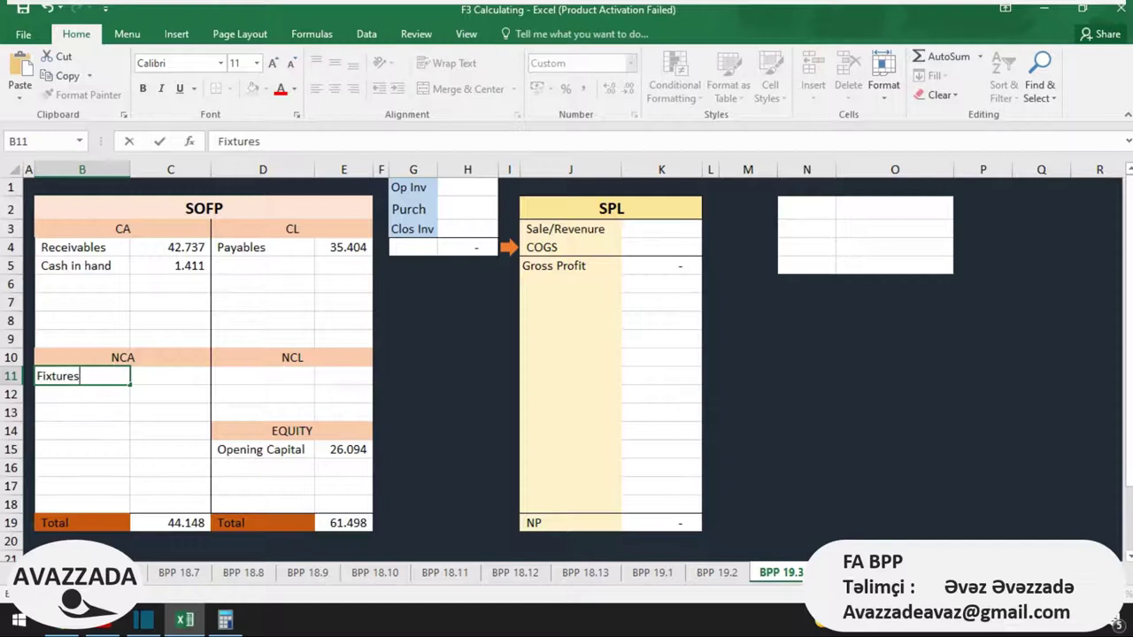
{"action": "type", "text": " and fittings"}
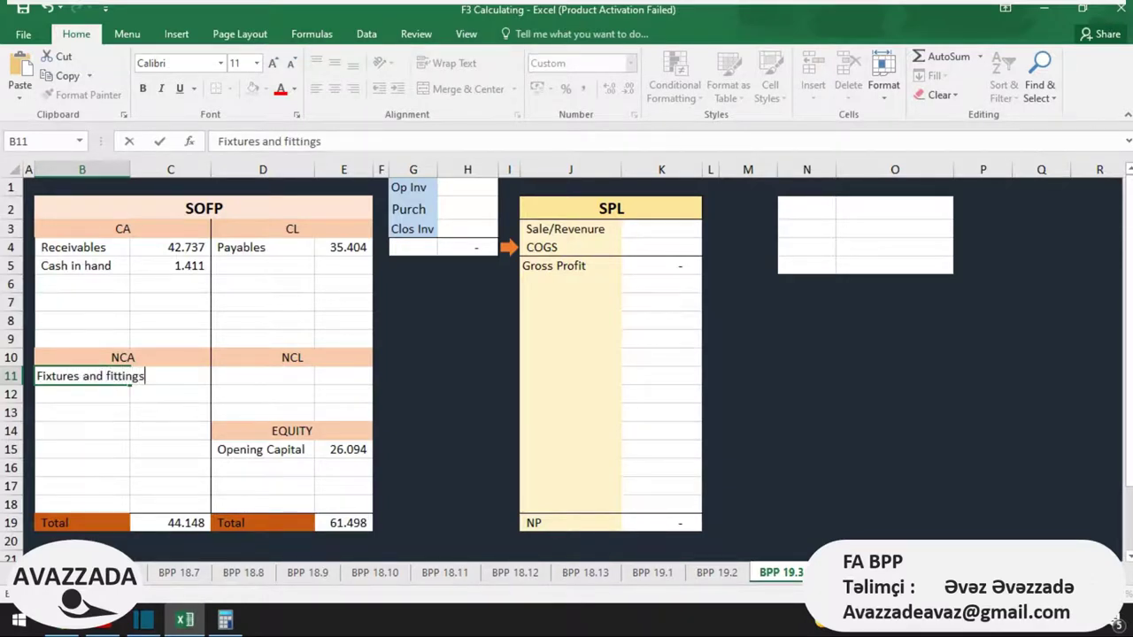
{"action": "key", "text": "Tab"}
{"action": "key", "text": "alt+Tab"}
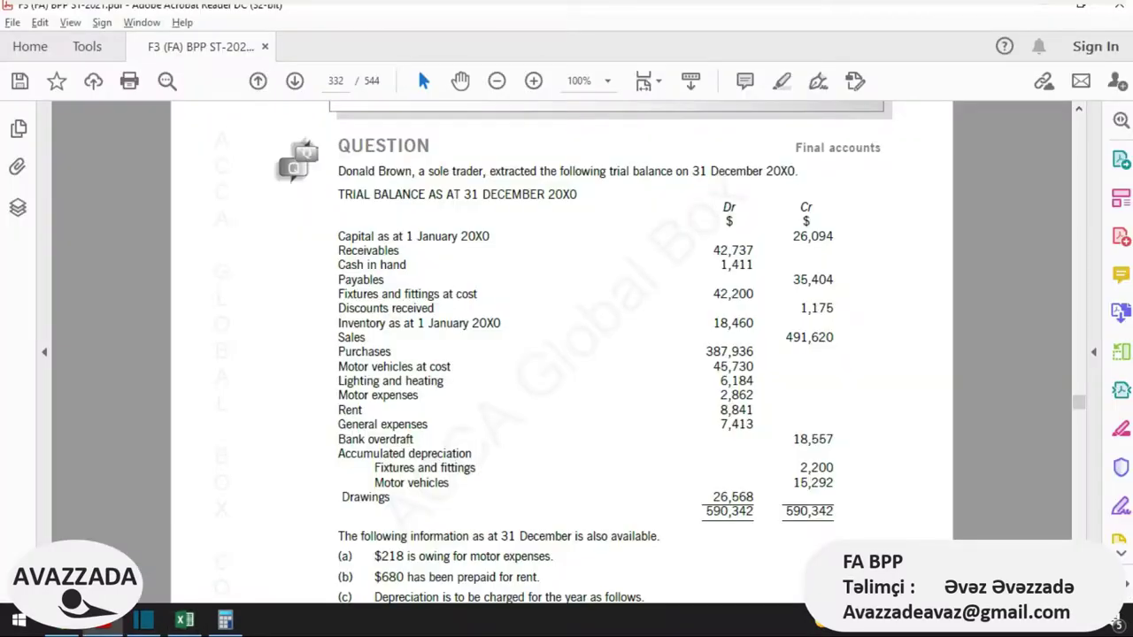
{"action": "key", "text": "alt+Tab"}
{"action": "type", "text": "42200"}
{"action": "key", "text": "Return"}
Step: Highlight the discounts received amount in the PDF, then enter =H4-1175 for COGS in K4 of the Excel SPL
{"action": "key", "text": "alt+Tab"}
{"action": "left_click_drag", "start_coordinate": [799, 308], "coordinate": [833, 308]}
{"action": "key", "text": "alt+Tab"}
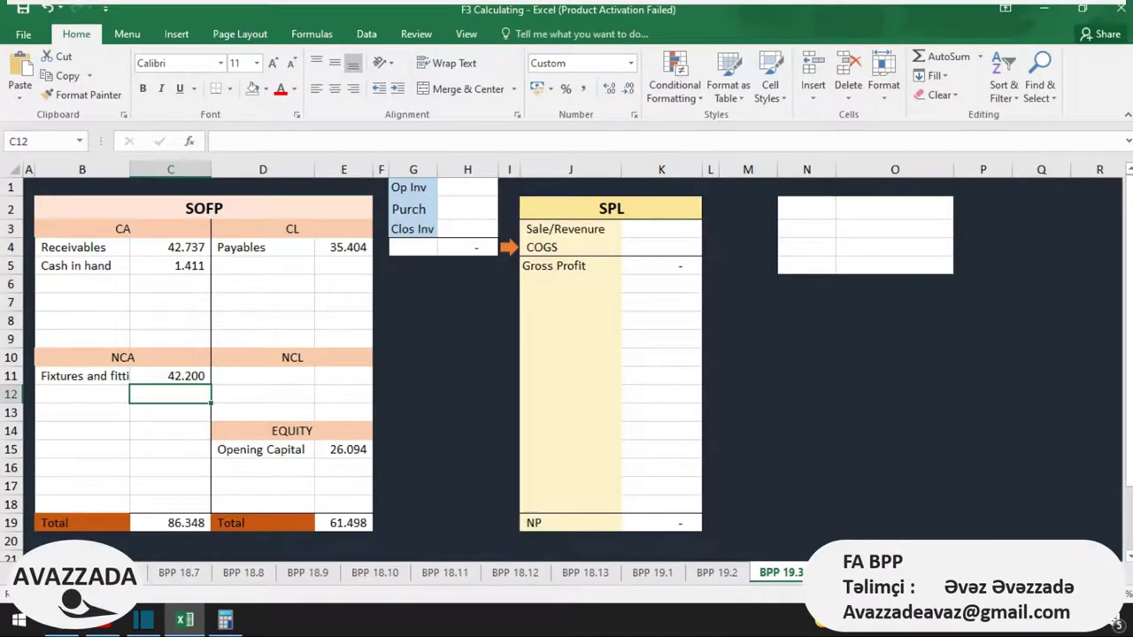
{"action": "left_click", "coordinate": [661, 247]}
{"action": "type", "text": "="}
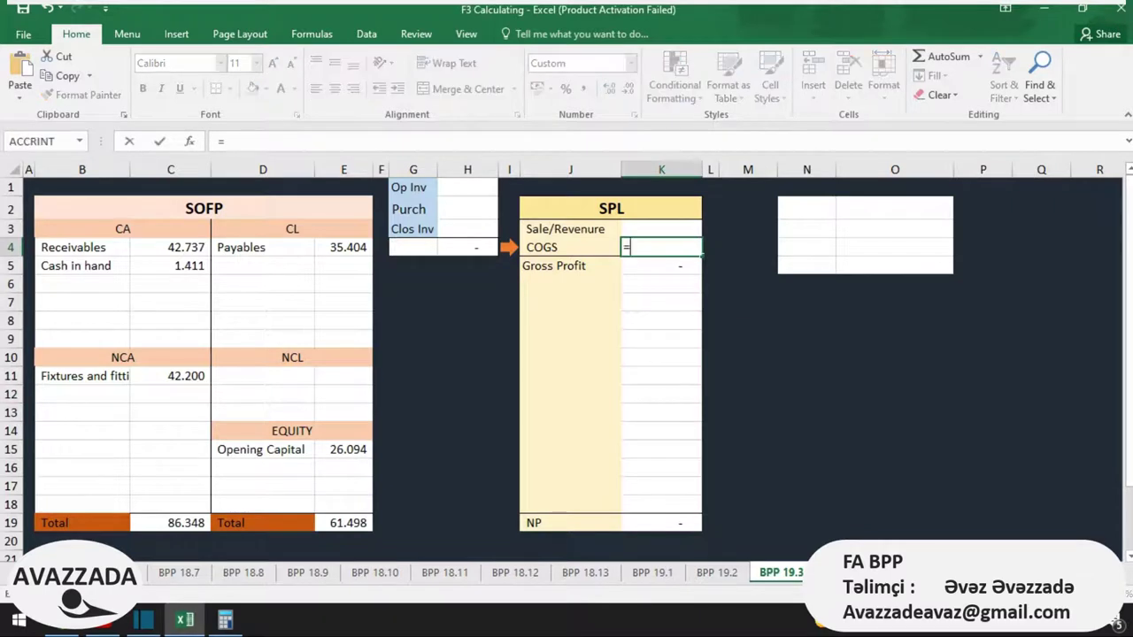
{"action": "left_click", "coordinate": [468, 247]}
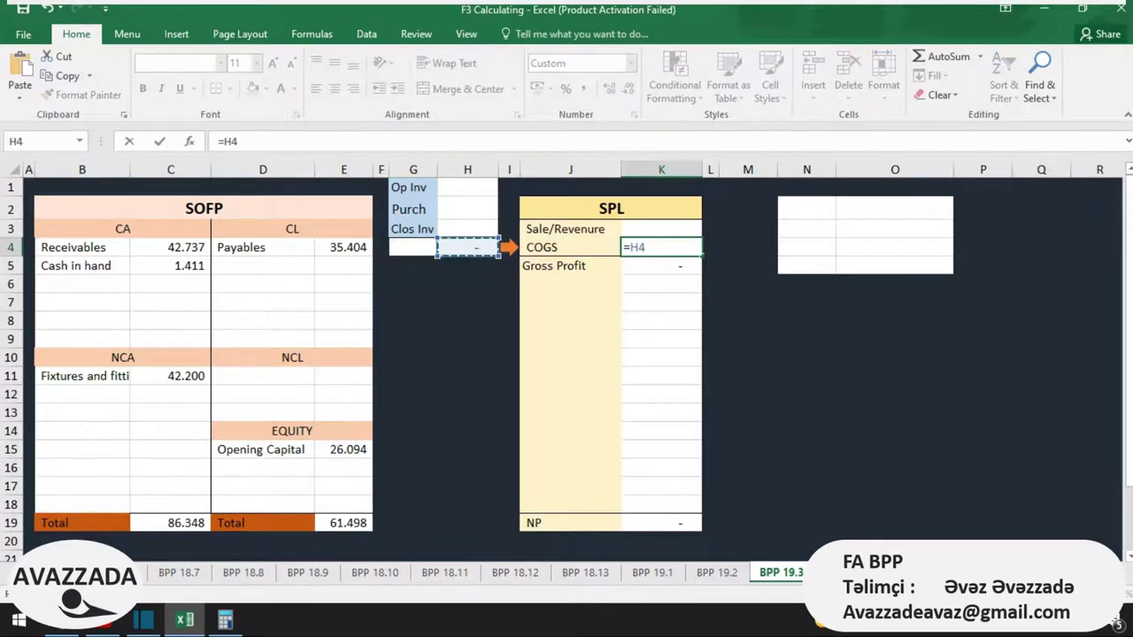
{"action": "type", "text": "-1175"}
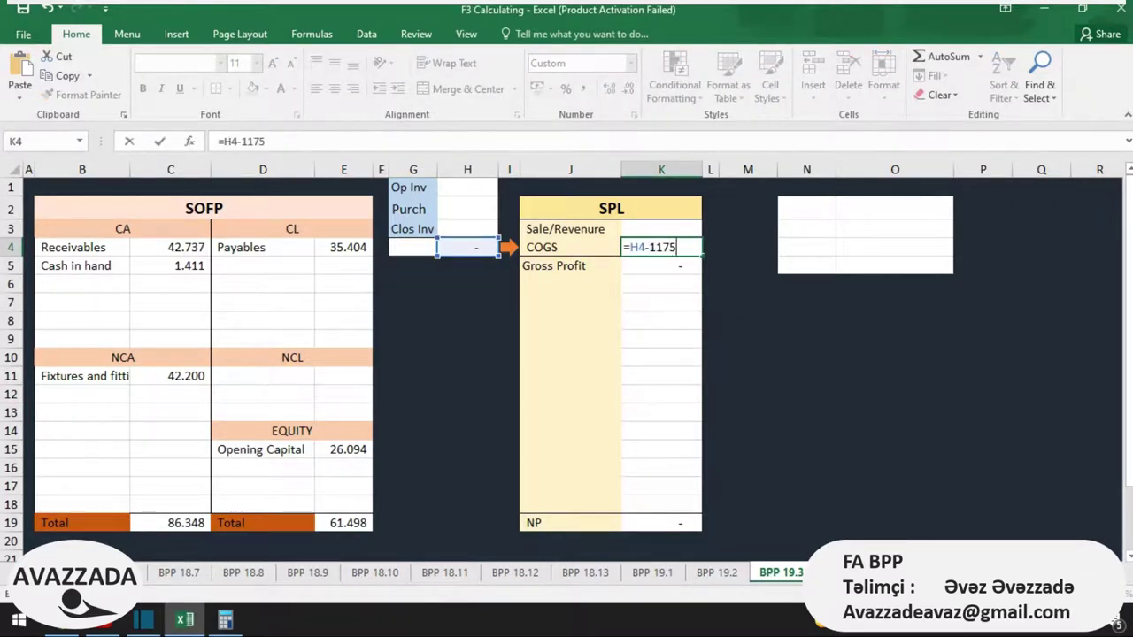
{"action": "key", "text": "Return"}
Step: Check the 1 January inventory in the PDF trial balance and enter 18460 as Op Inv in H1 of the Excel sheet
{"action": "key", "text": "alt+Tab"}
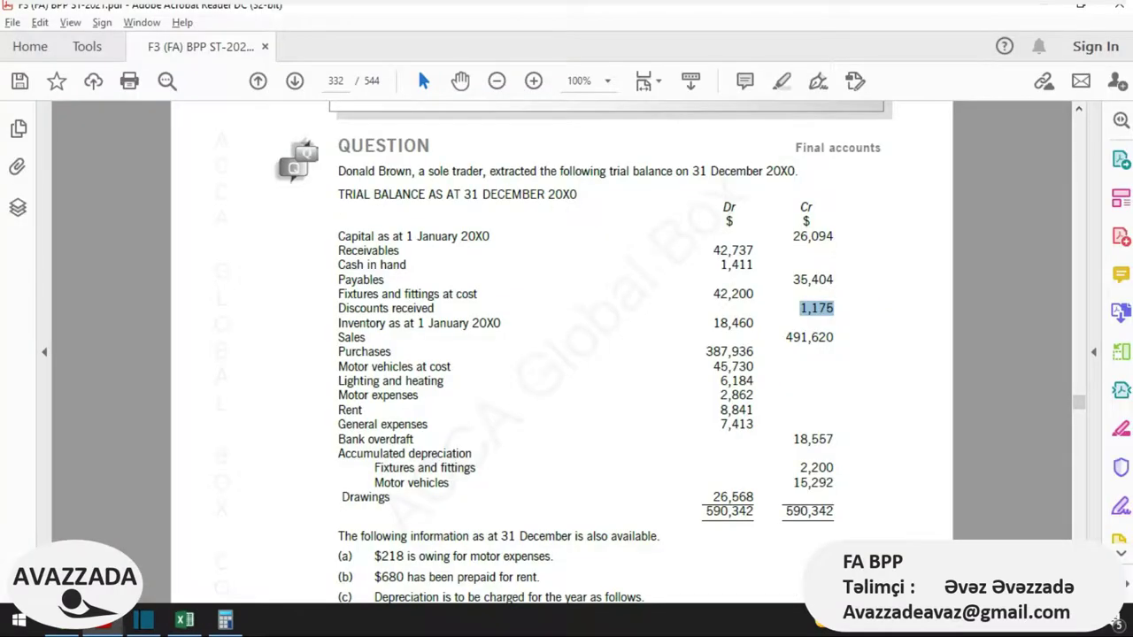
{"action": "key", "text": "alt+Tab"}
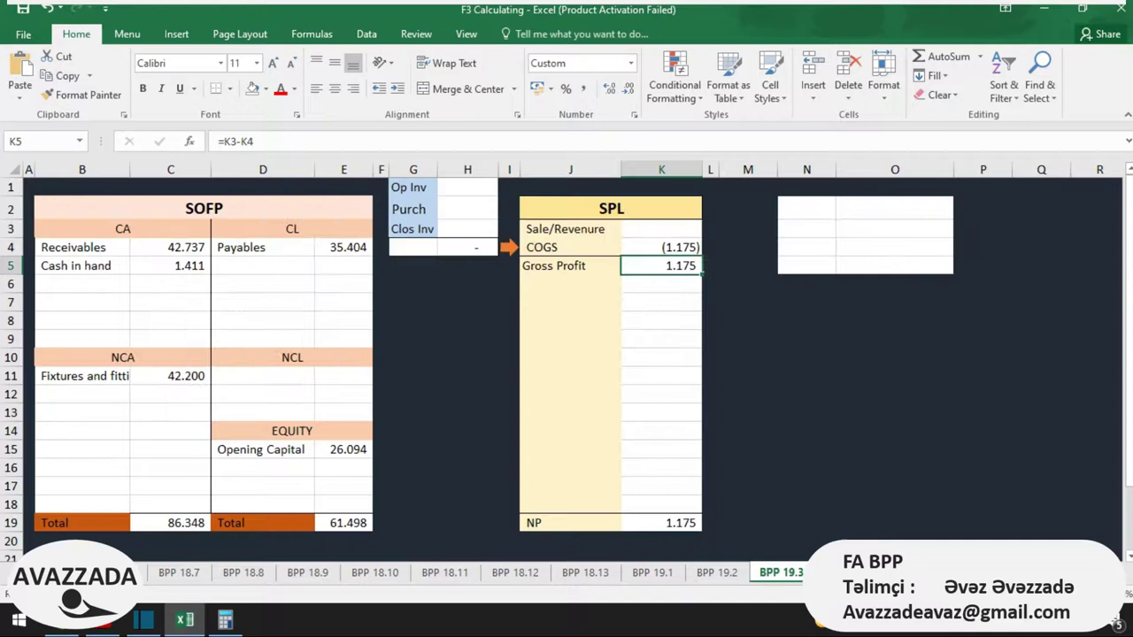
{"action": "left_click", "coordinate": [487, 187]}
{"action": "type", "text": "18460"}
{"action": "key", "text": "Return"}
Step: Check the sales figure in the PDF trial balance and enter 491620 as Sale/Revenure in K3 of the Excel SPL
{"action": "key", "text": "alt+Tab"}
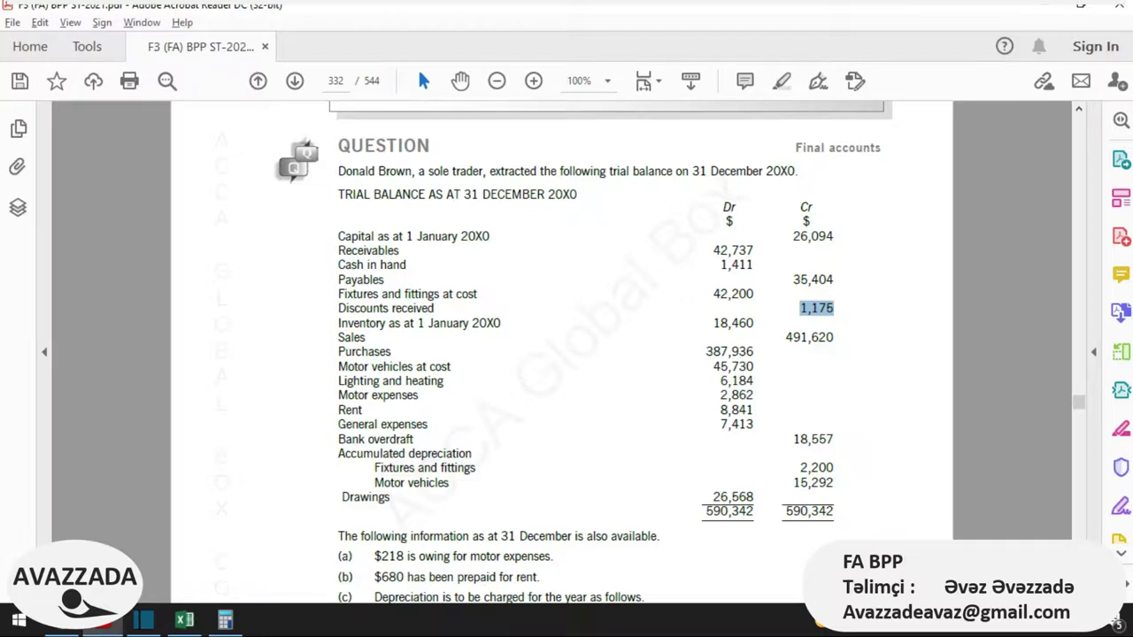
{"action": "key", "text": "alt+Tab"}
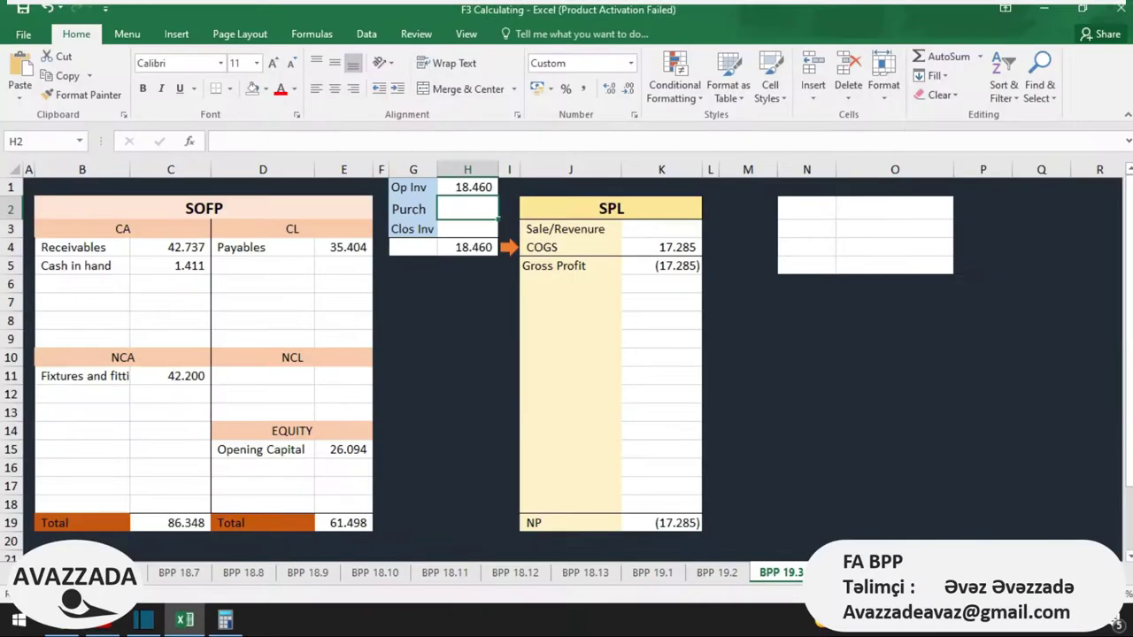
{"action": "left_click", "coordinate": [661, 228]}
{"action": "type", "text": "4"}
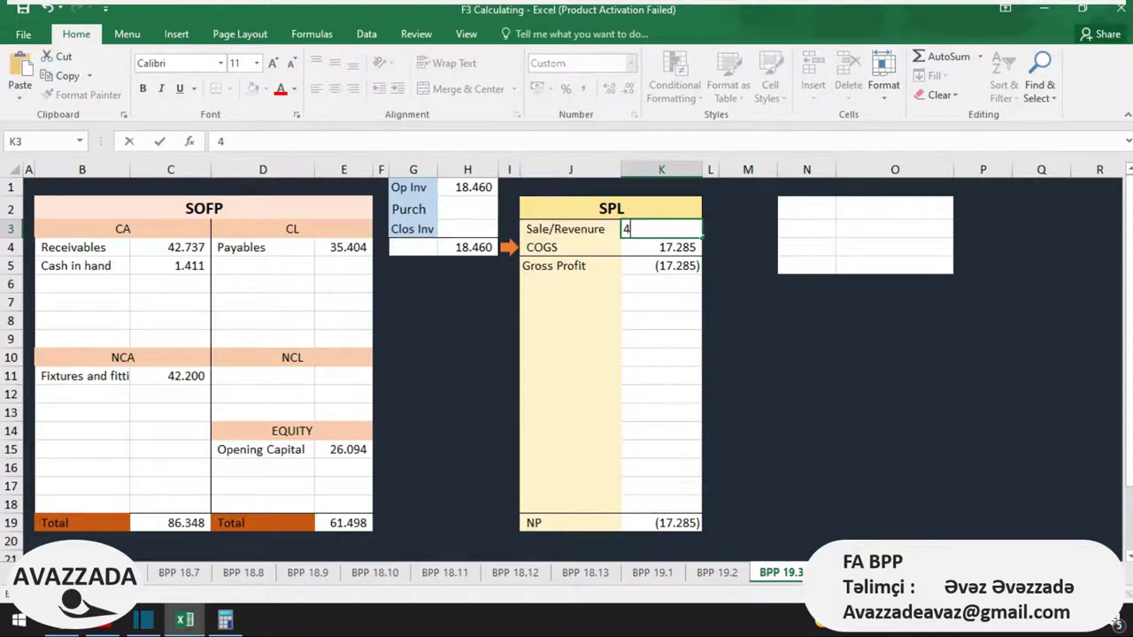
{"action": "type", "text": "91620"}
{"action": "key", "text": "Return"}
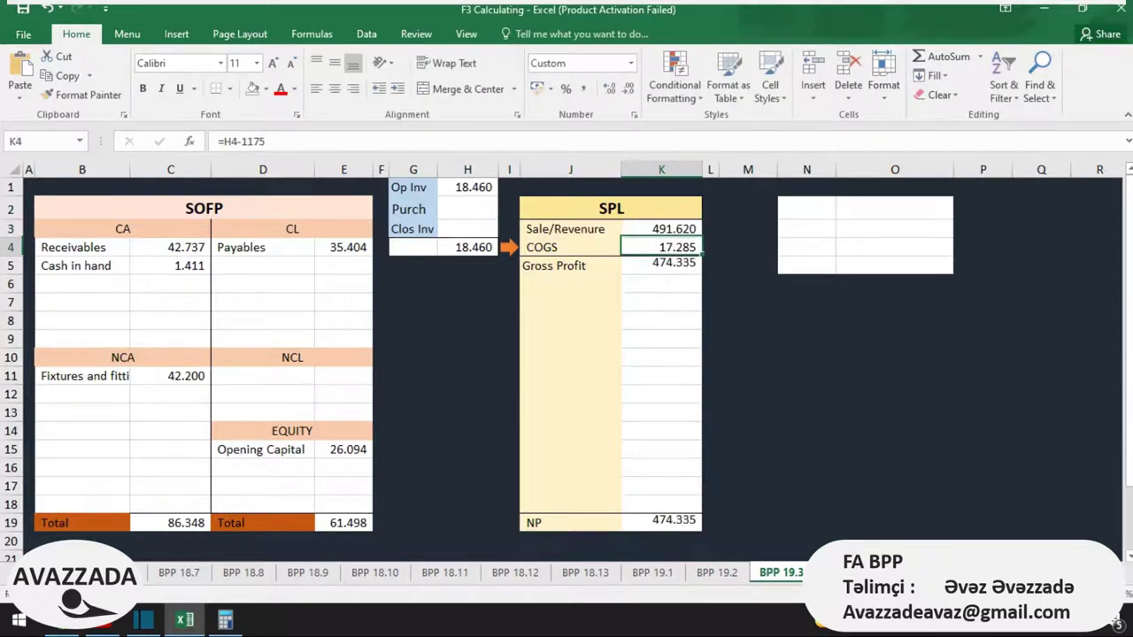
Step: Check the purchases figure in the PDF trial balance and enter 387.936 as Purch in H2 of the Excel sheet
{"action": "key", "text": "alt+Tab"}
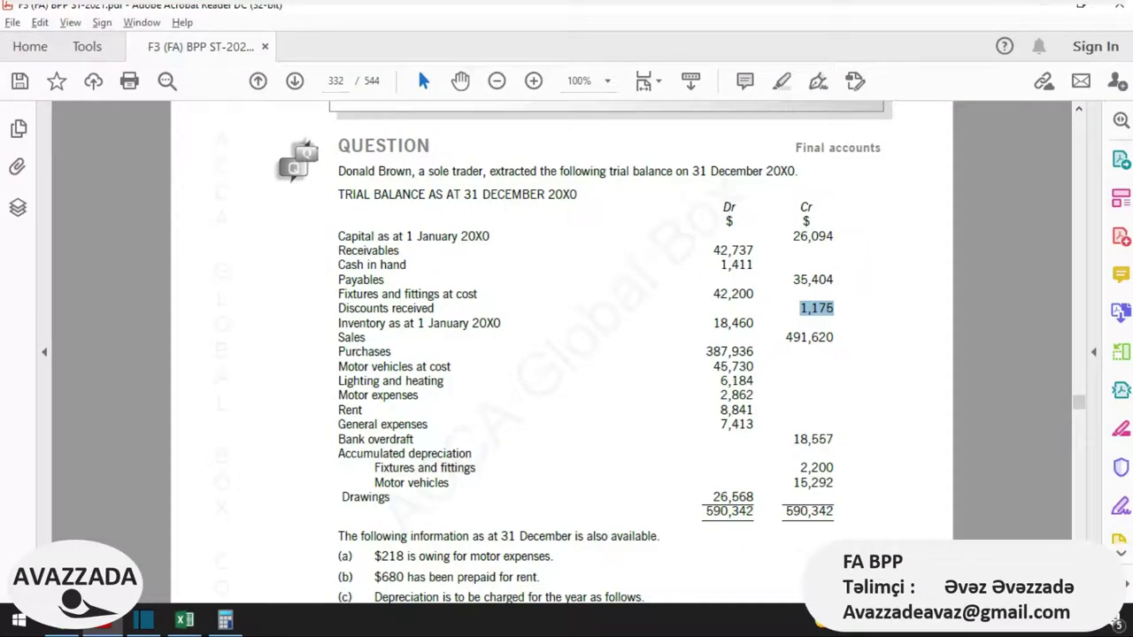
{"action": "key", "text": "alt+Tab"}
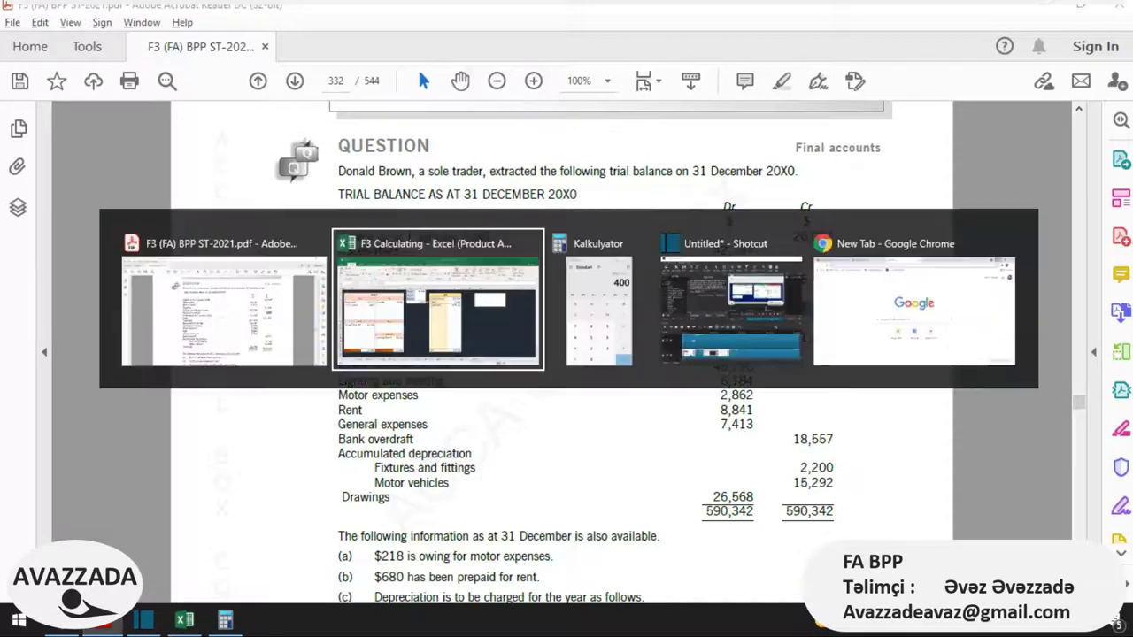
{"action": "left_click", "coordinate": [498, 209]}
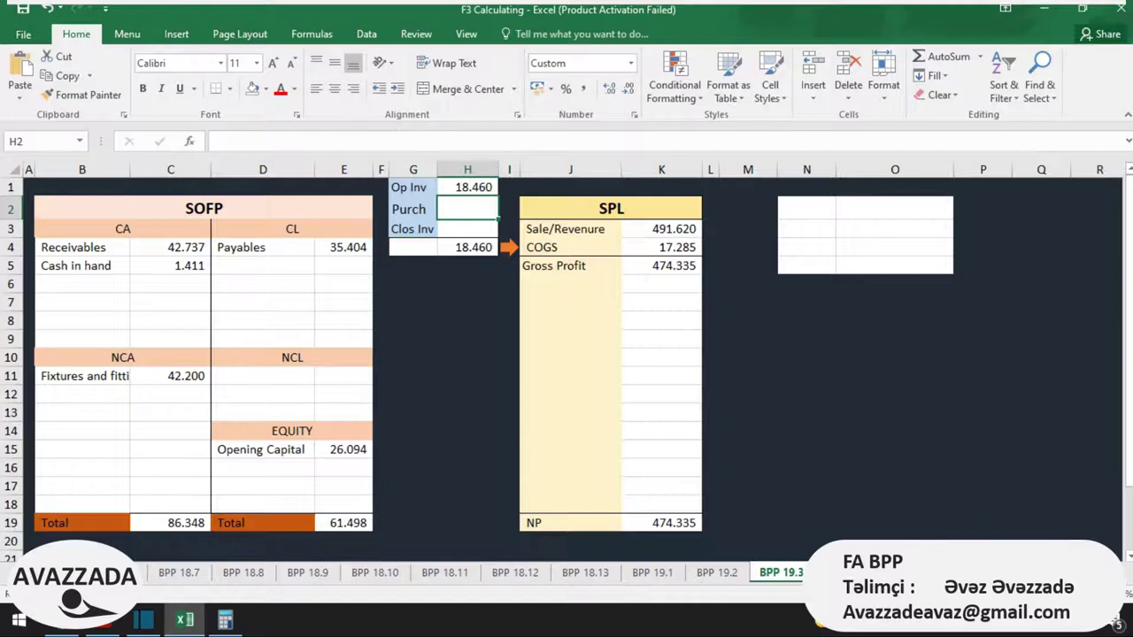
{"action": "type", "text": "38"}
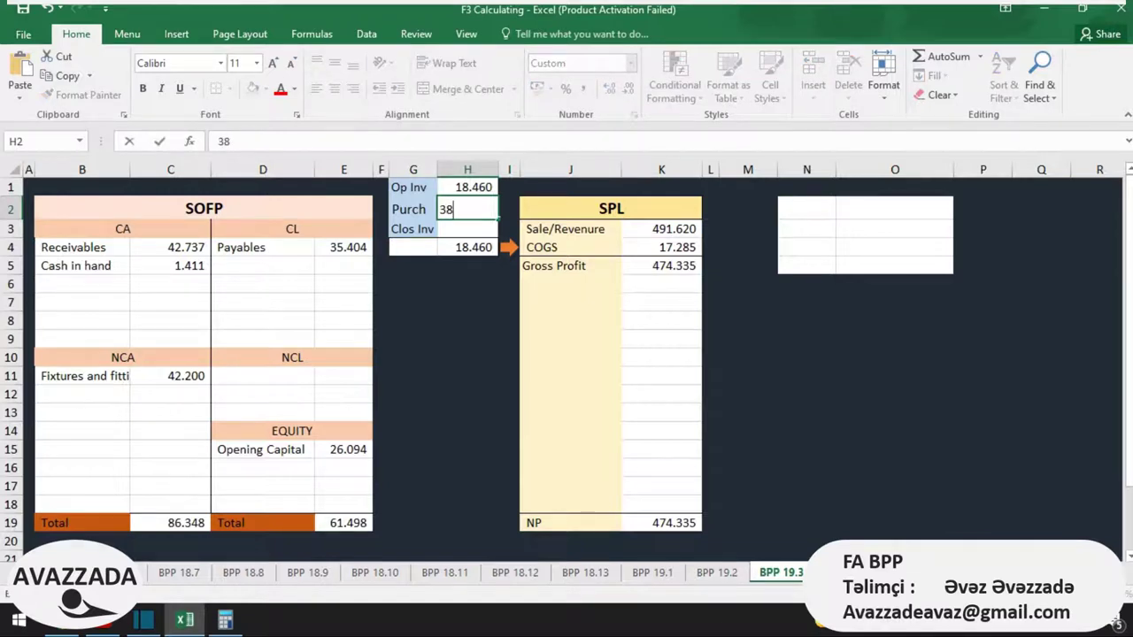
{"action": "type", "text": "7.936"}
{"action": "key", "text": "Return"}
Step: Look up the motor vehicles cost in the PDF, then label B13 "Motor vehicle" and enter 45730 in C13 of the Excel NCA section
{"action": "key", "text": "alt+Tab"}
{"action": "left_click", "coordinate": [753, 323]}
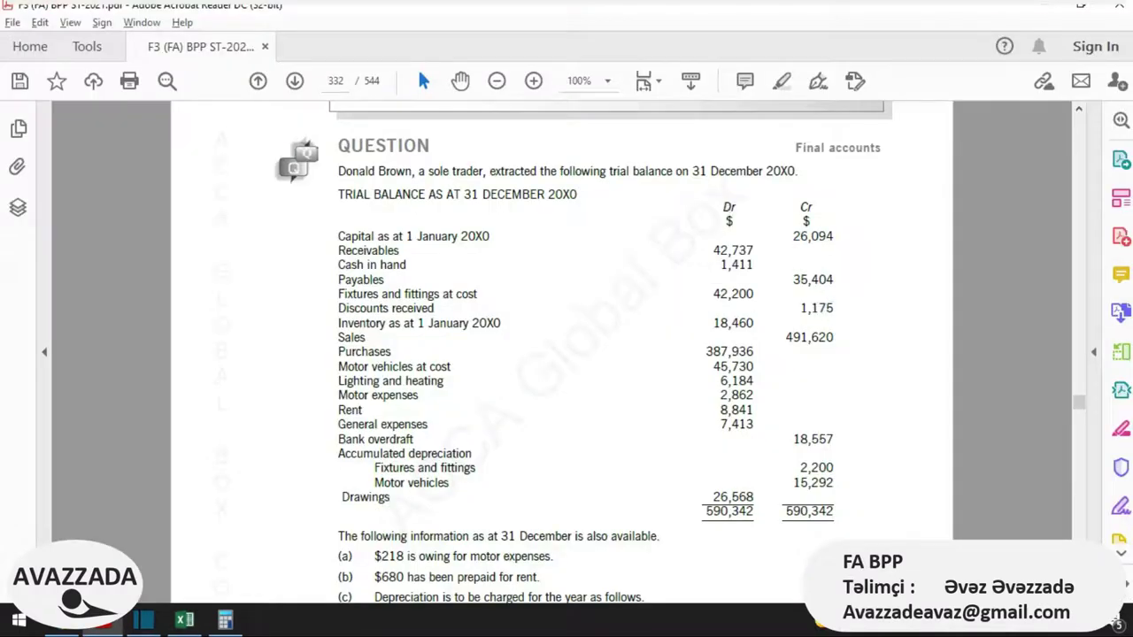
{"action": "key", "text": "Down"}
{"action": "key", "text": "Down"}
{"action": "key", "text": "Down"}
{"action": "key", "text": "alt+Tab"}
{"action": "left_click", "coordinate": [467, 247]}
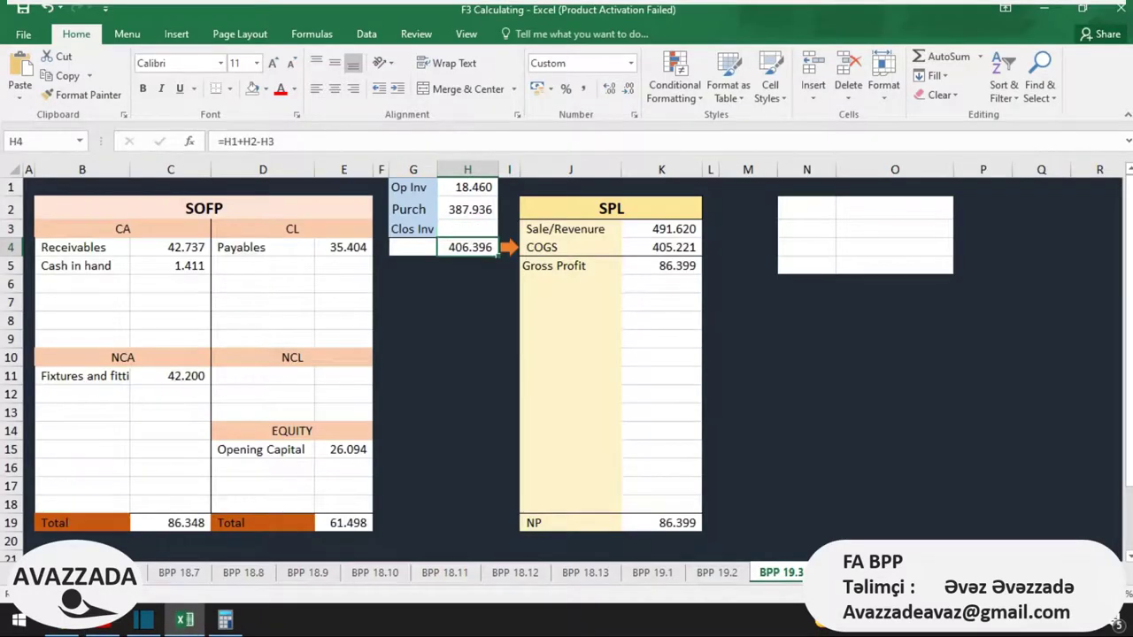
{"action": "left_click", "coordinate": [81, 413]}
{"action": "type", "text": "Moto"}
{"action": "key", "text": "BackSpace"}
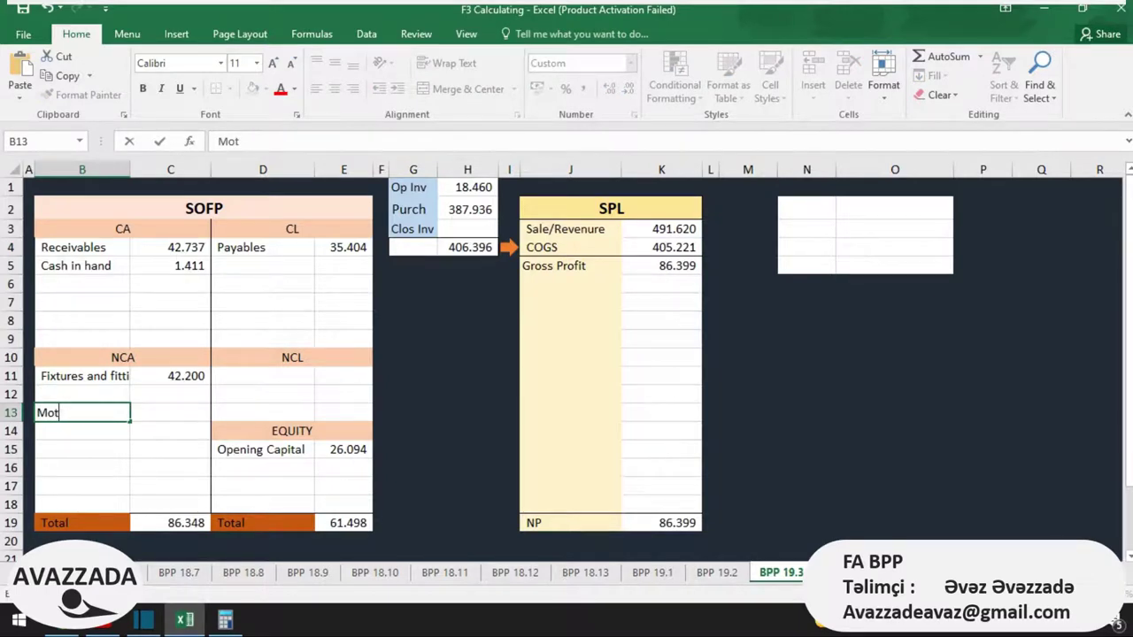
{"action": "type", "text": "or"}
{"action": "type", "text": "vehicle"}
{"action": "key", "text": "Tab"}
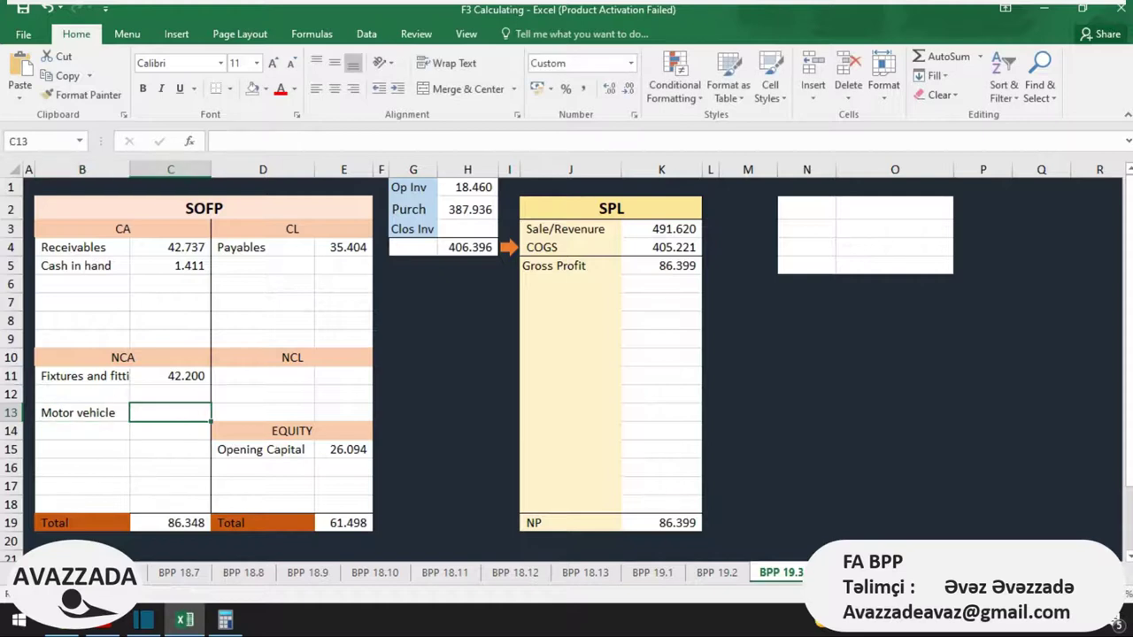
{"action": "type", "text": "45730"}
{"action": "key", "text": "Return"}
Step: Copy the PDF trial balance lines from Lighting and heating to General expenses into the Excel SPL starting at J7
{"action": "key", "text": "alt+Tab"}
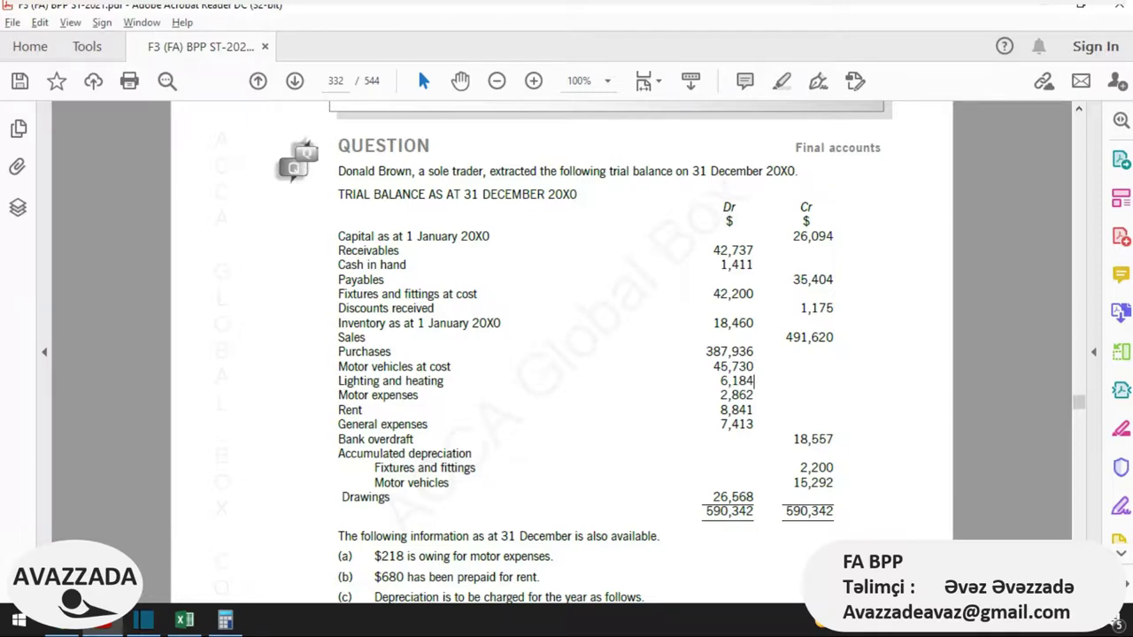
{"action": "left_click_drag", "start_coordinate": [338, 381], "coordinate": [427, 424]}
{"action": "key", "text": "ctrl+c"}
{"action": "key", "text": "alt+Tab"}
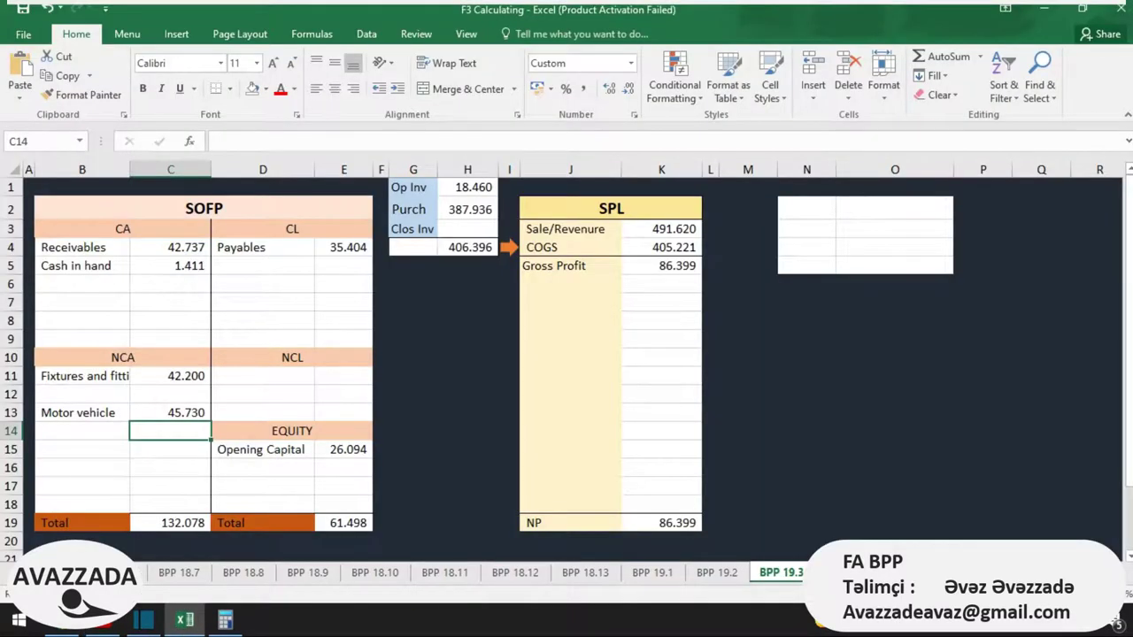
{"action": "left_click", "coordinate": [570, 302]}
{"action": "key", "text": "ctrl+v"}
Step: Enter 6184, 2862, 8841 and 7413 in K7:K10 and remove the amounts from the pasted expense labels in column J
{"action": "left_click", "coordinate": [661, 302]}
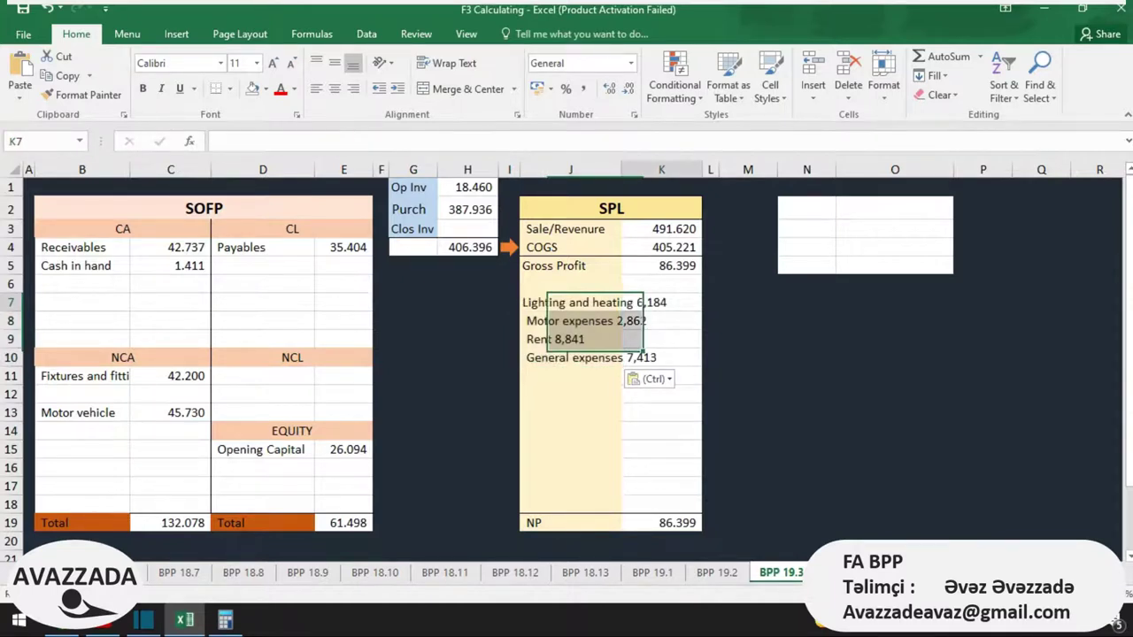
{"action": "type", "text": "6184"}
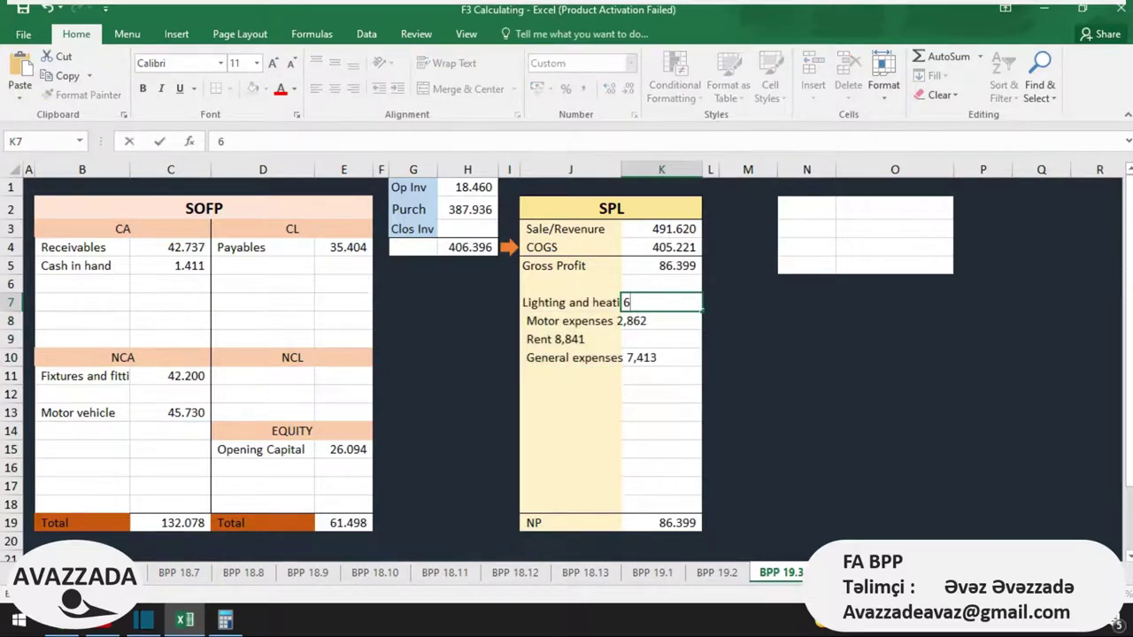
{"action": "key", "text": "Return"}
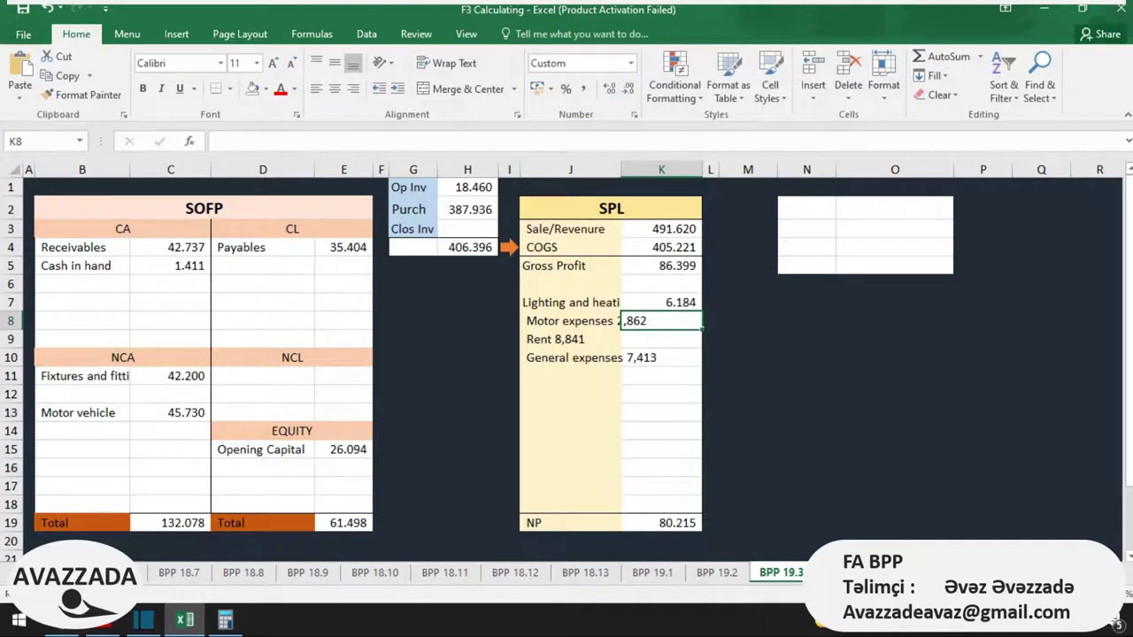
{"action": "type", "text": "2862"}
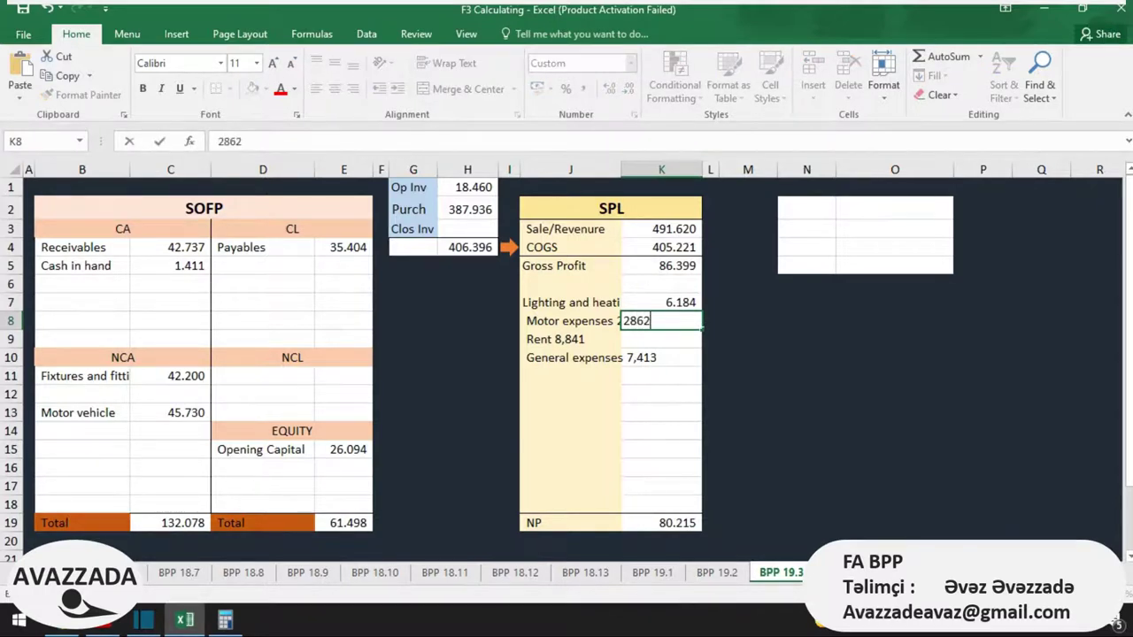
{"action": "key", "text": "Return"}
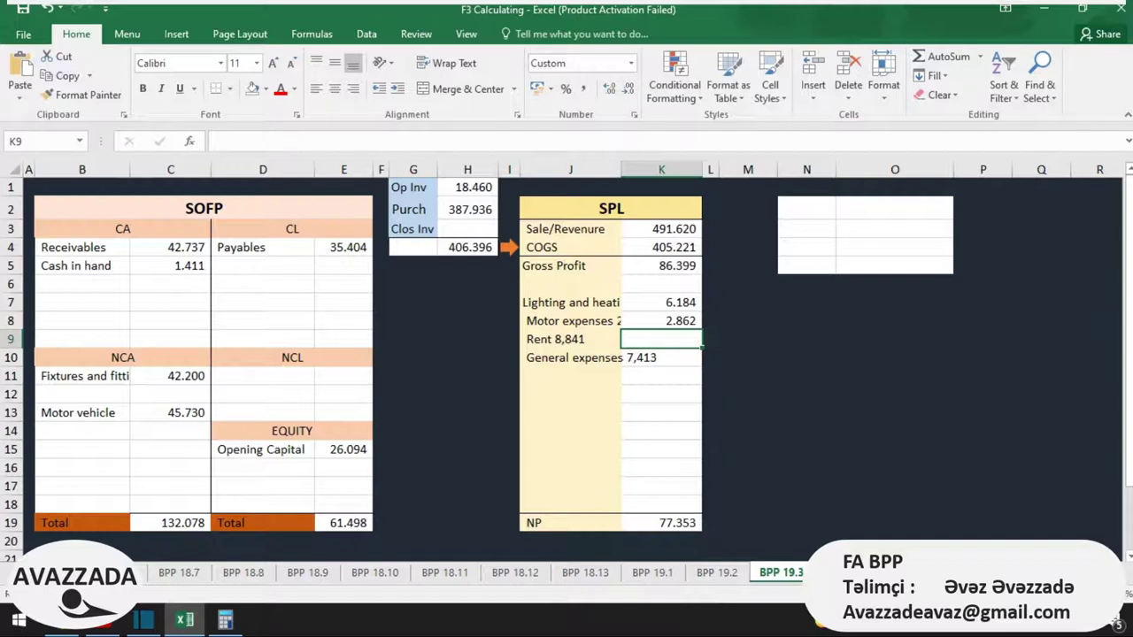
{"action": "type", "text": "8841"}
{"action": "key", "text": "Return"}
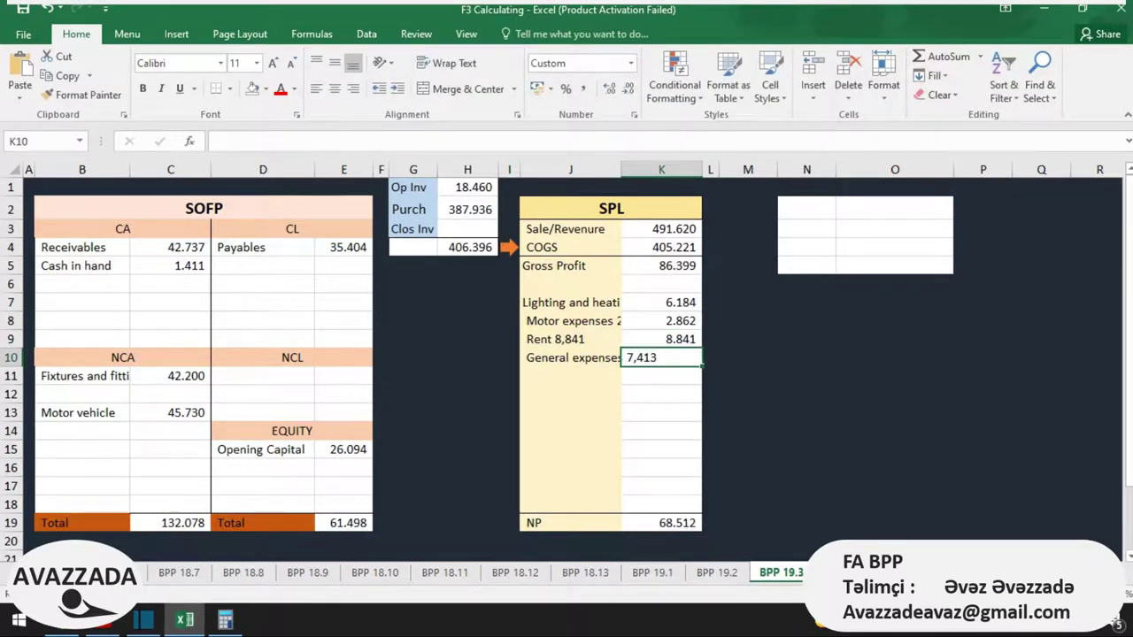
{"action": "type", "text": "7413"}
{"action": "key", "text": "Return"}
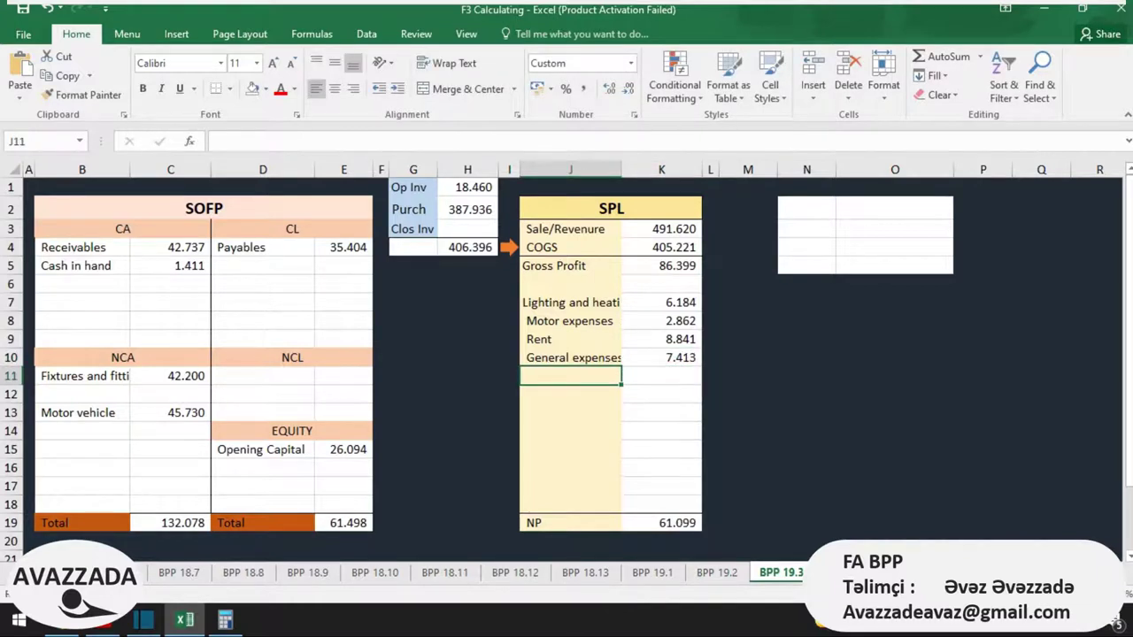
Step: Check the bank overdraft in the PDF, then label D5 "Bank overdraft" and enter 18557 in E5 of the Excel CL section
{"action": "key", "text": "Right"}
{"action": "key", "text": "Up"}
{"action": "key", "text": "Up"}
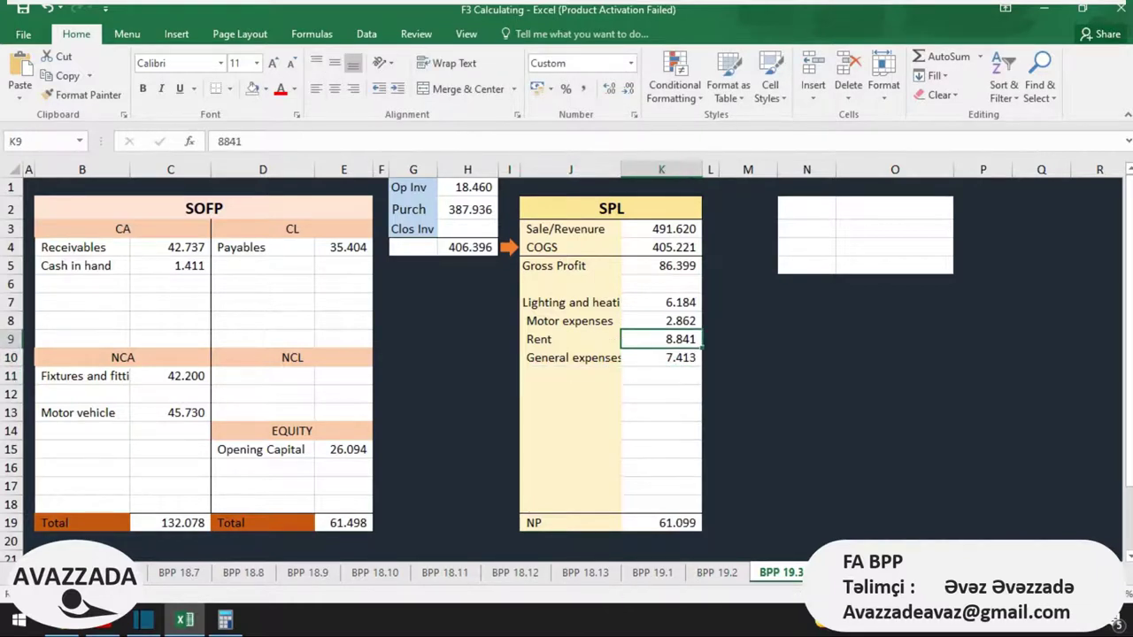
{"action": "key", "text": "alt+Tab"}
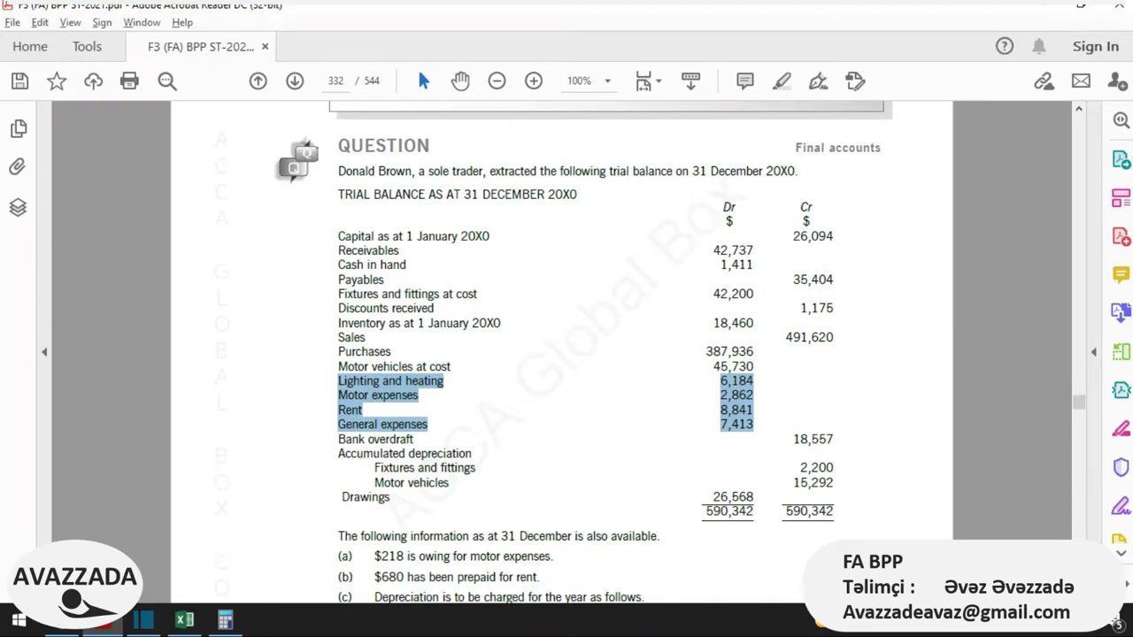
{"action": "key", "text": "alt+Tab"}
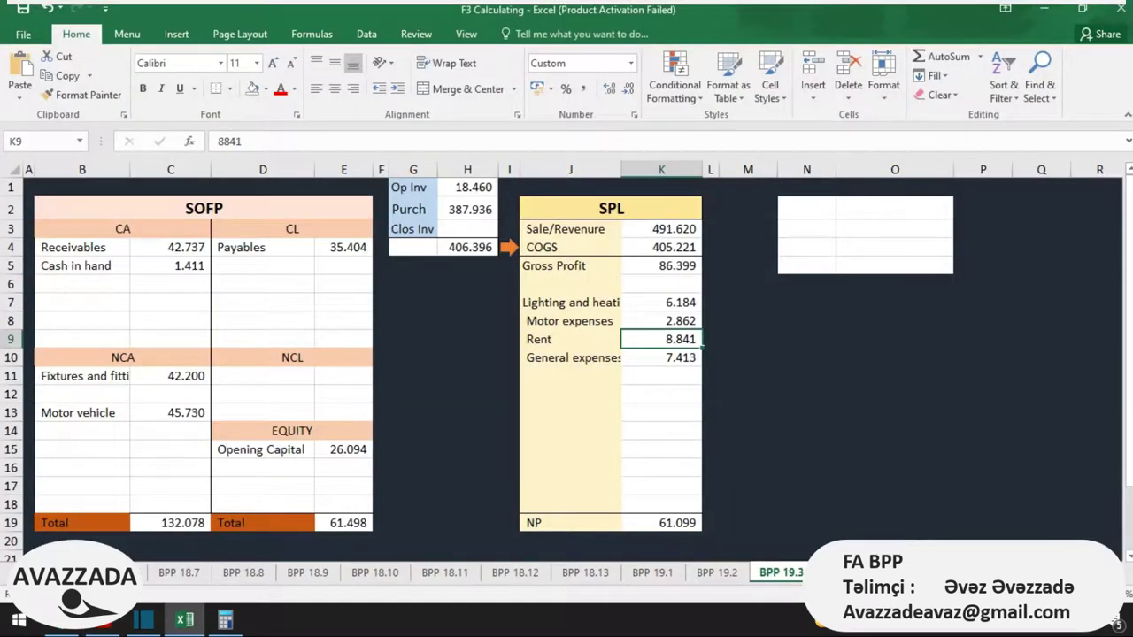
{"action": "left_click", "coordinate": [262, 265]}
{"action": "type", "text": "Bank overdraft"}
{"action": "key", "text": "Tab"}
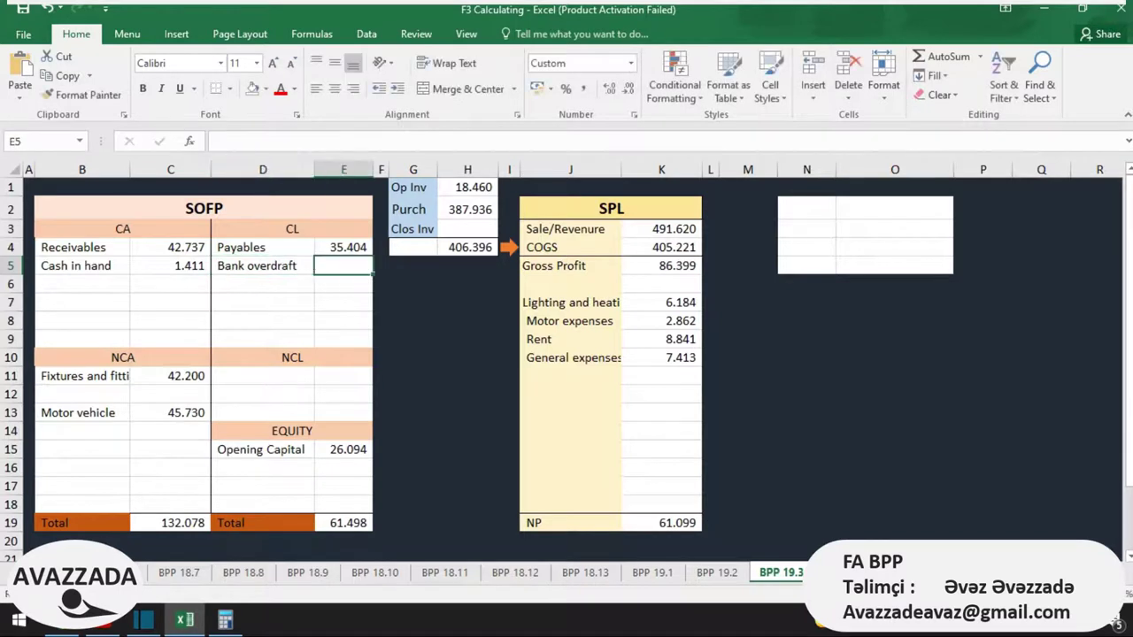
{"action": "type", "text": "1"}
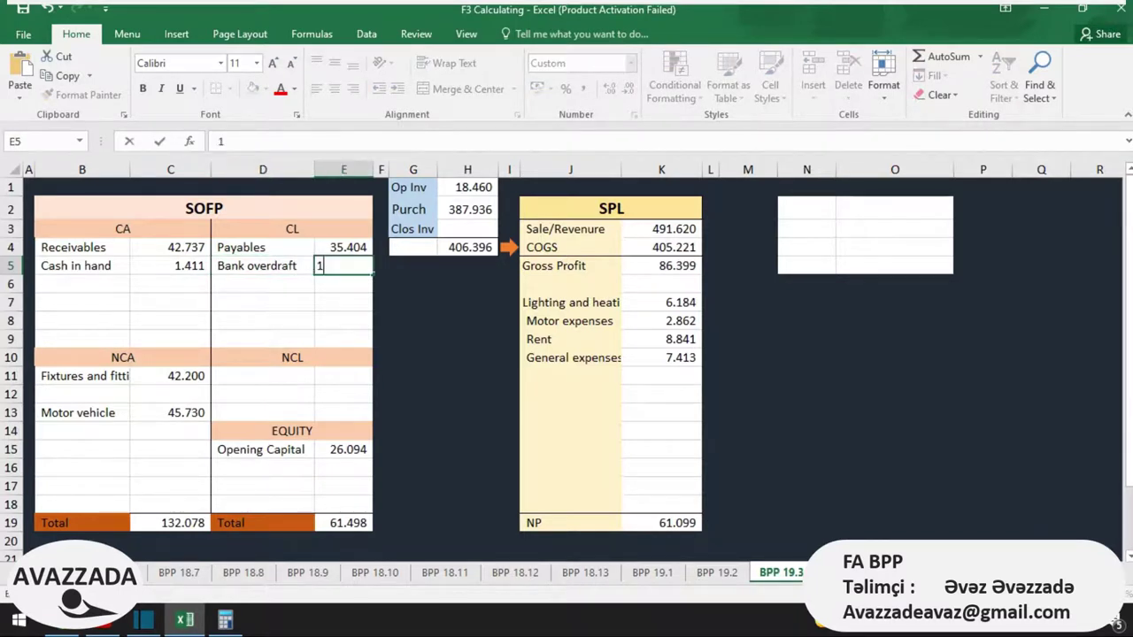
{"action": "type", "text": "8557"}
{"action": "key", "text": "Return"}
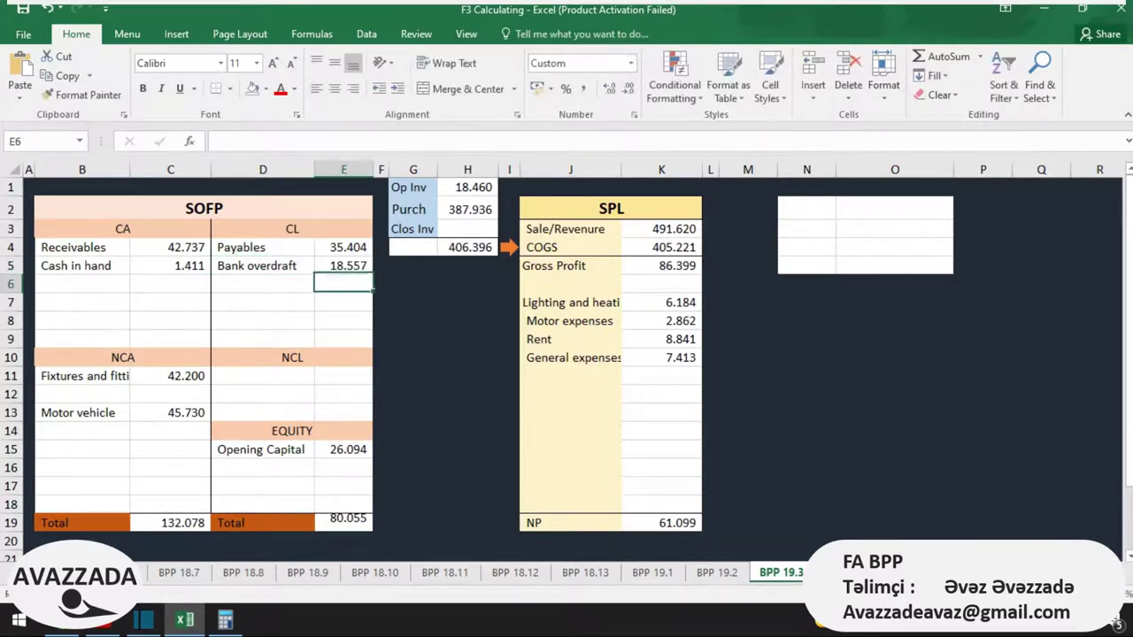
Step: Check the accumulated depreciation lines in the PDF, then label B12 "Acc Depr" in Excel and copy that label to B14
{"action": "key", "text": "alt+Tab"}
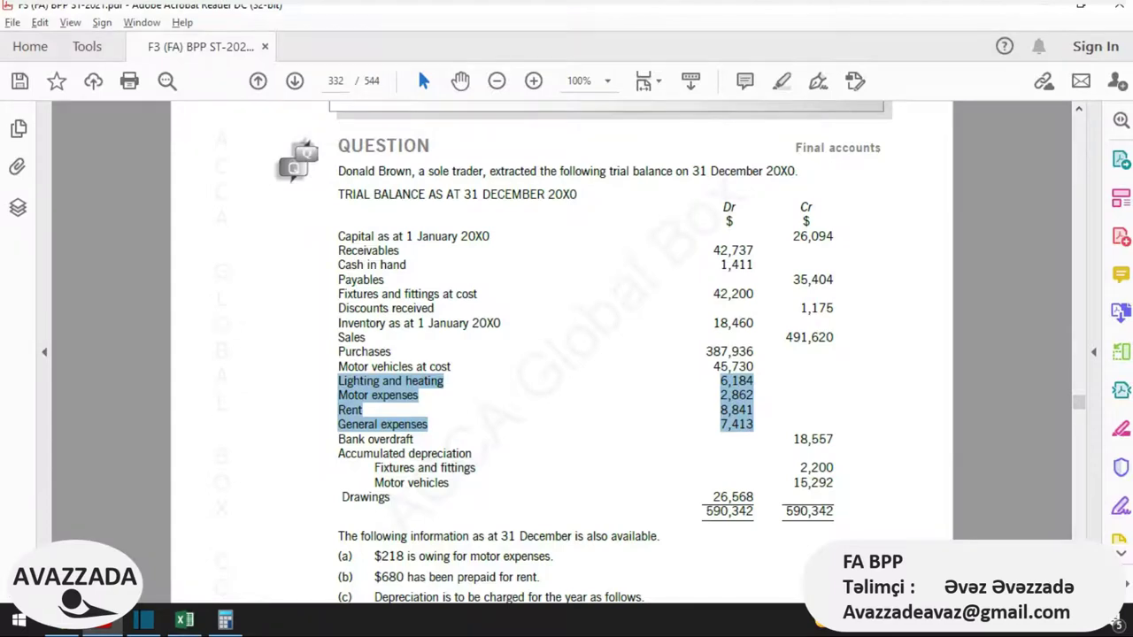
{"action": "left_click", "coordinate": [793, 440]}
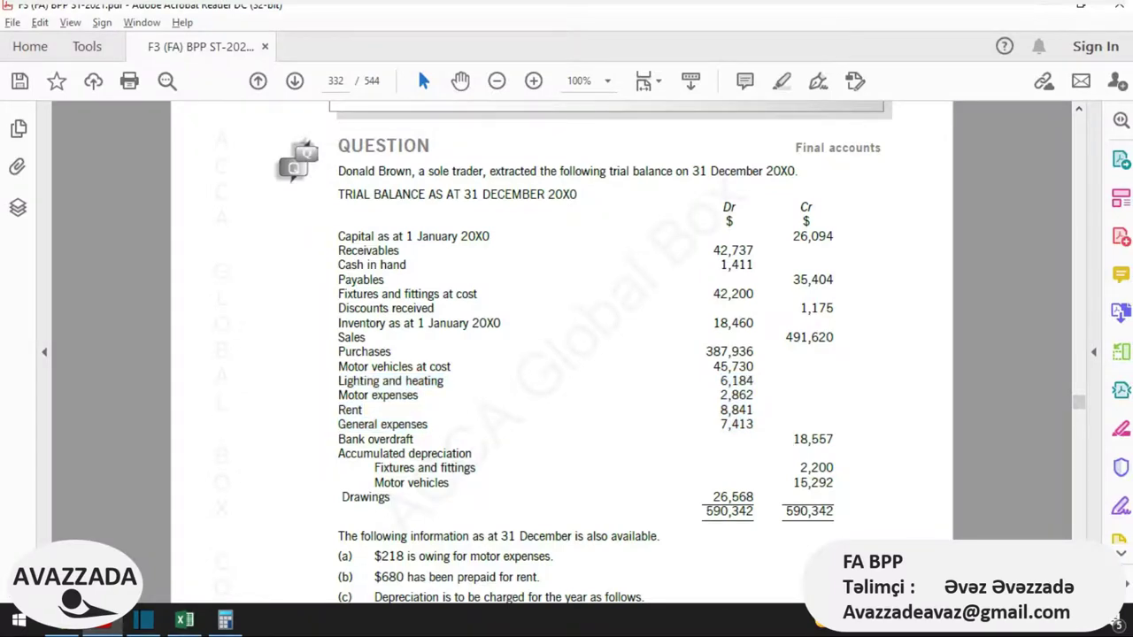
{"action": "key", "text": "alt+Tab"}
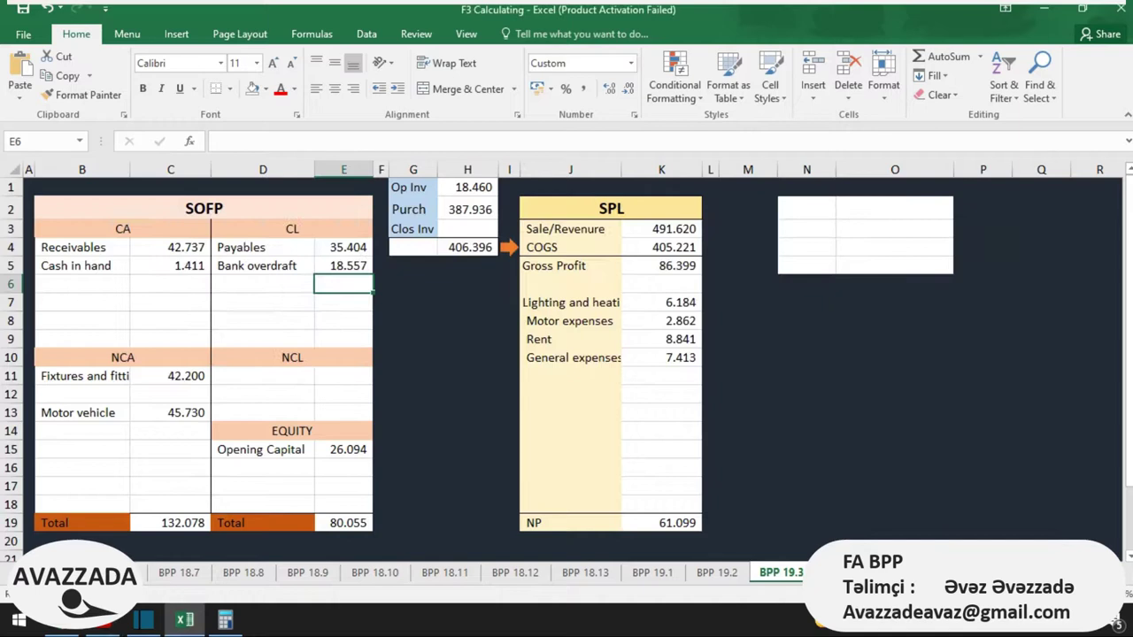
{"action": "left_click", "coordinate": [170, 394]}
{"action": "left_click", "coordinate": [81, 393]}
{"action": "type", "text": "A"}
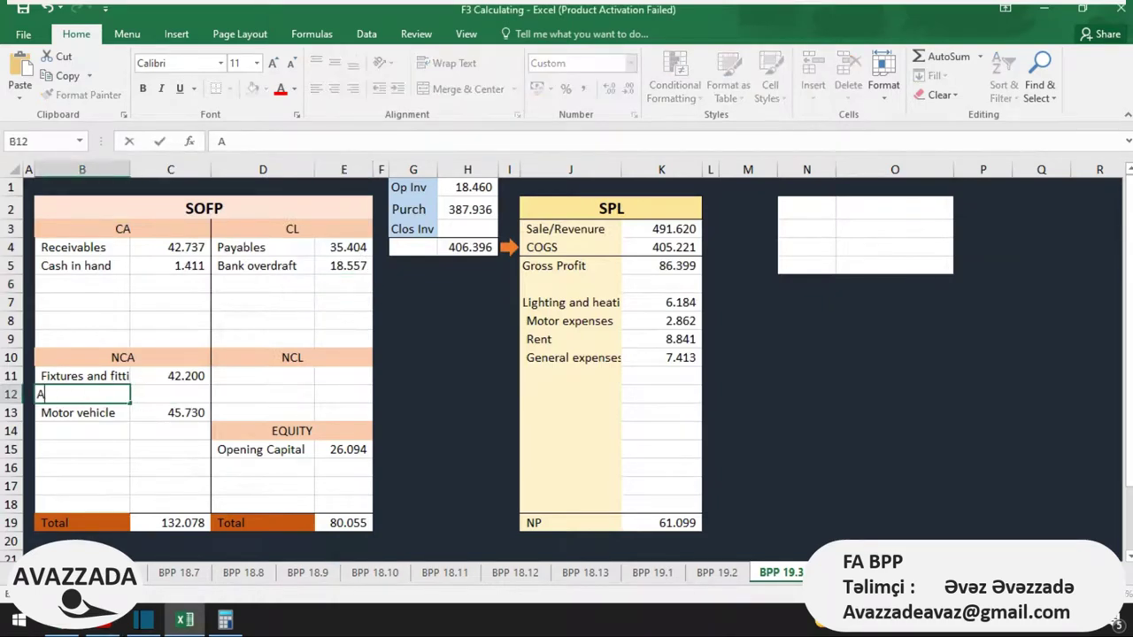
{"action": "type", "text": "cc Depr"}
{"action": "key", "text": "Up"}
{"action": "key", "text": "Down"}
{"action": "key", "text": "ctrl+c"}
{"action": "key", "text": "Down"}
{"action": "key", "text": "Down"}
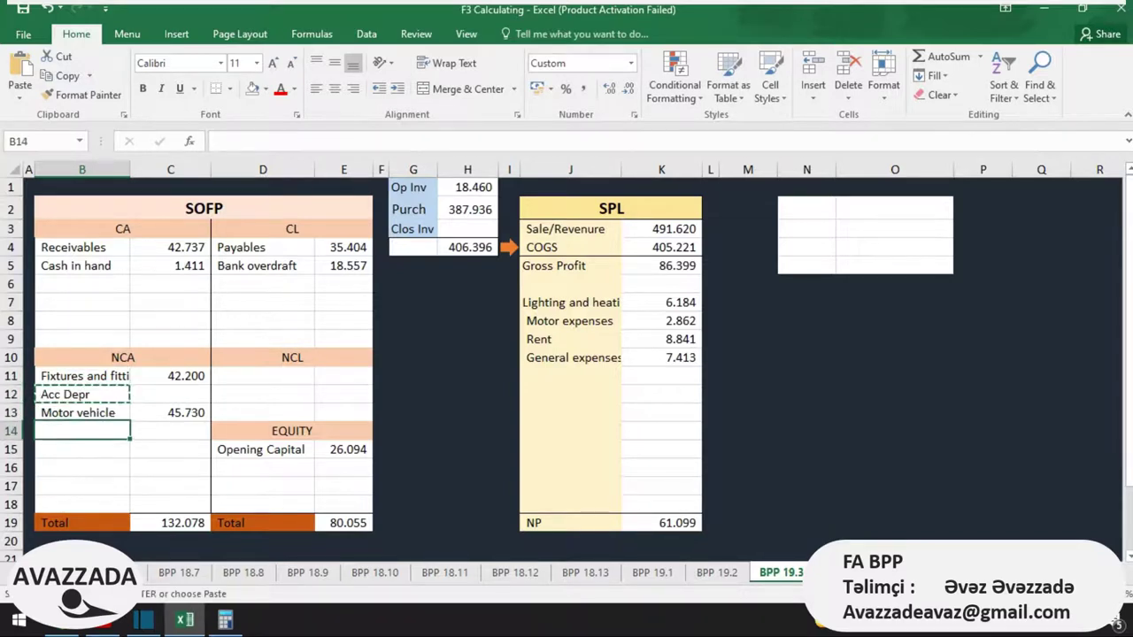
{"action": "key", "text": "ctrl+v"}
Step: Enter =-2200 in C12 as the accumulated depreciation of the fixtures and fittings
{"action": "key", "text": "Right"}
{"action": "key", "text": "Up"}
{"action": "key", "text": "Up"}
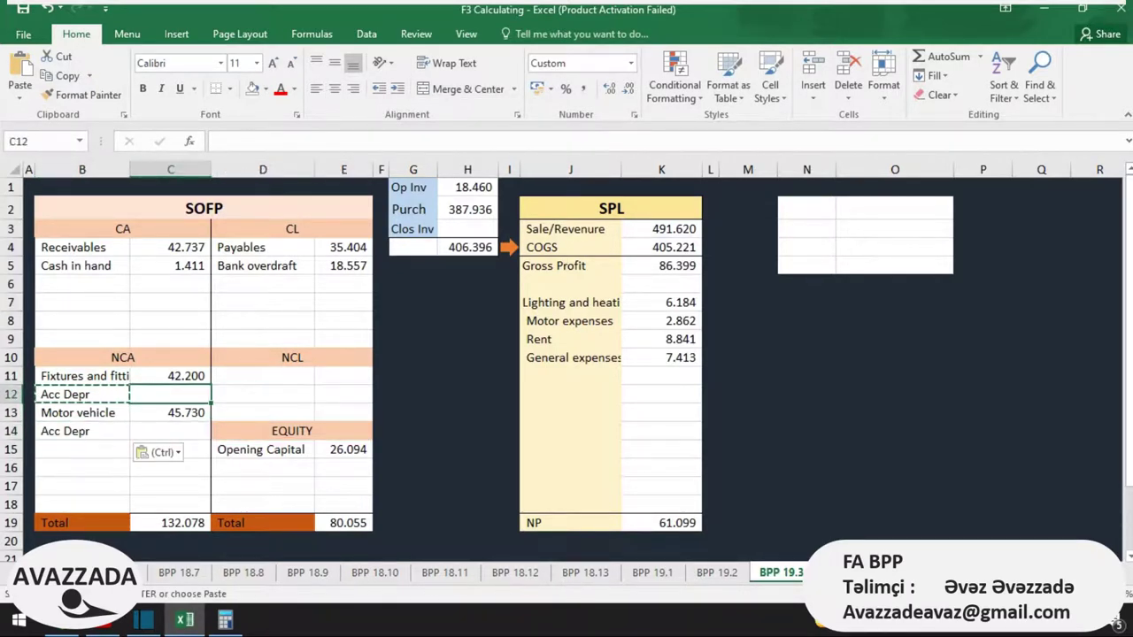
{"action": "type", "text": "-"}
{"action": "key", "text": "BackSpace"}
{"action": "type", "text": "="}
{"action": "key", "text": "BackSpace"}
{"action": "type", "text": "="}
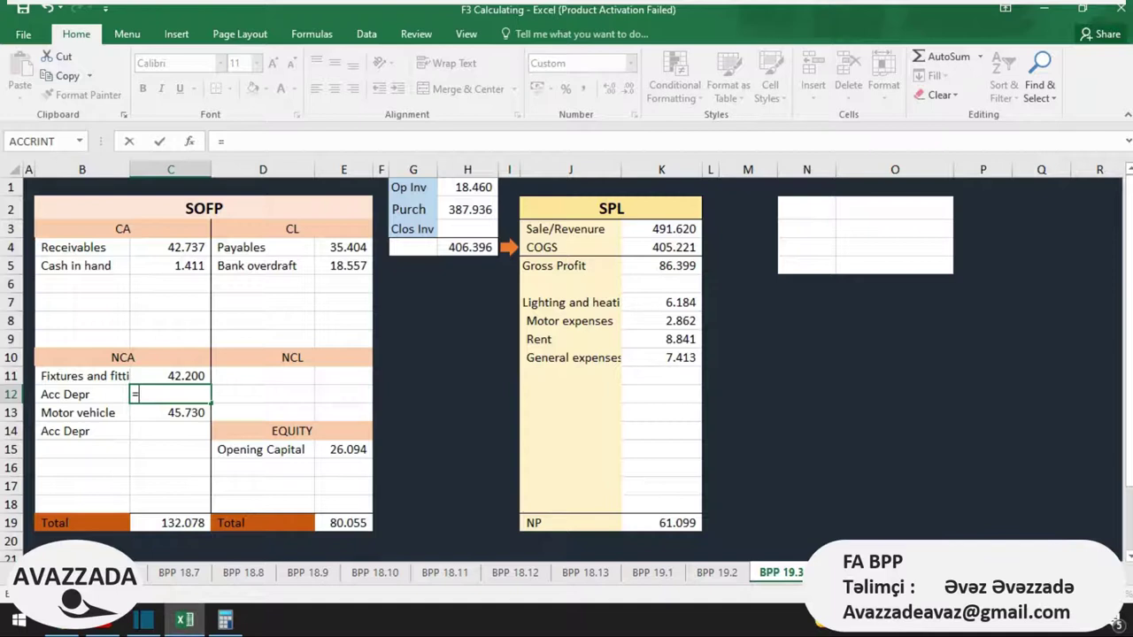
{"action": "type", "text": "-2200"}
{"action": "key", "text": "Return"}
Step: Enter =-15.292 in C14 as the motor vehicle's accumulated depreciation, checking the amount in the PDF
{"action": "key", "text": "Down"}
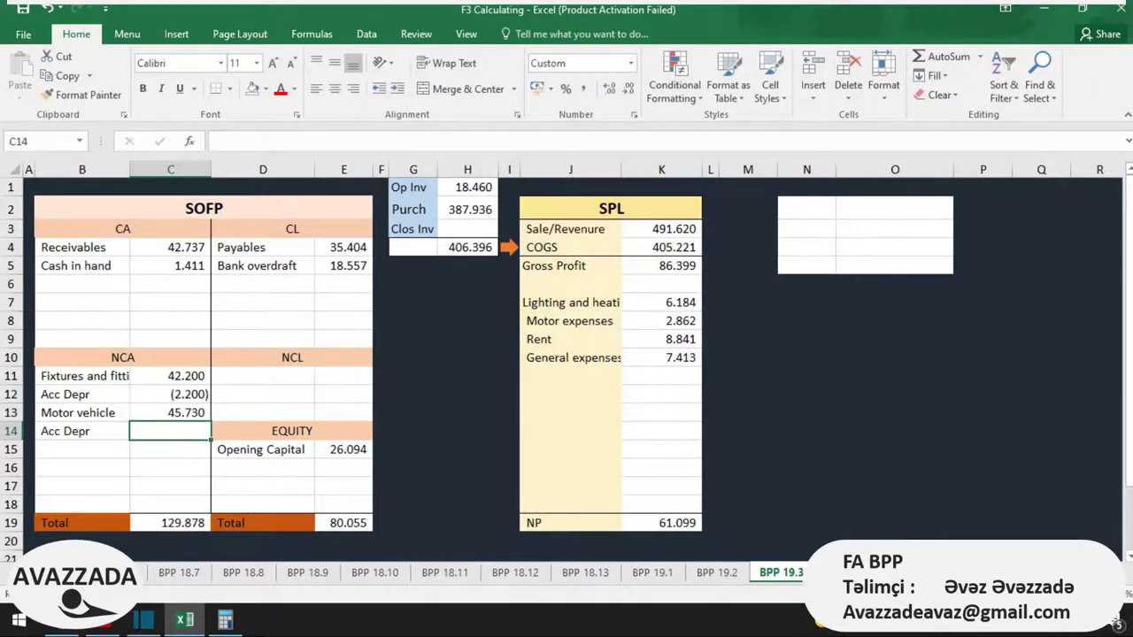
{"action": "type", "text": "=-"}
{"action": "key", "text": "alt+Tab"}
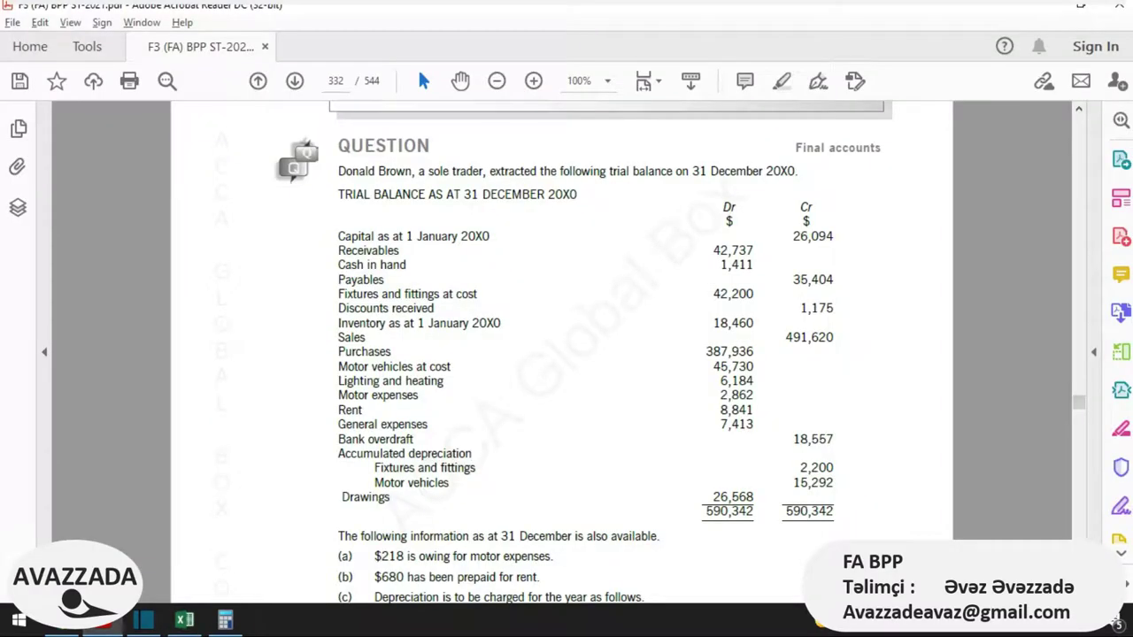
{"action": "key", "text": "alt+Tab"}
{"action": "type", "text": "15.292"}
{"action": "key", "text": "Return"}
{"action": "key", "text": "Down"}
{"action": "key", "text": "Down"}
{"action": "key", "text": "Right"}
{"action": "key", "text": "Down"}
{"action": "key", "text": "Down"}
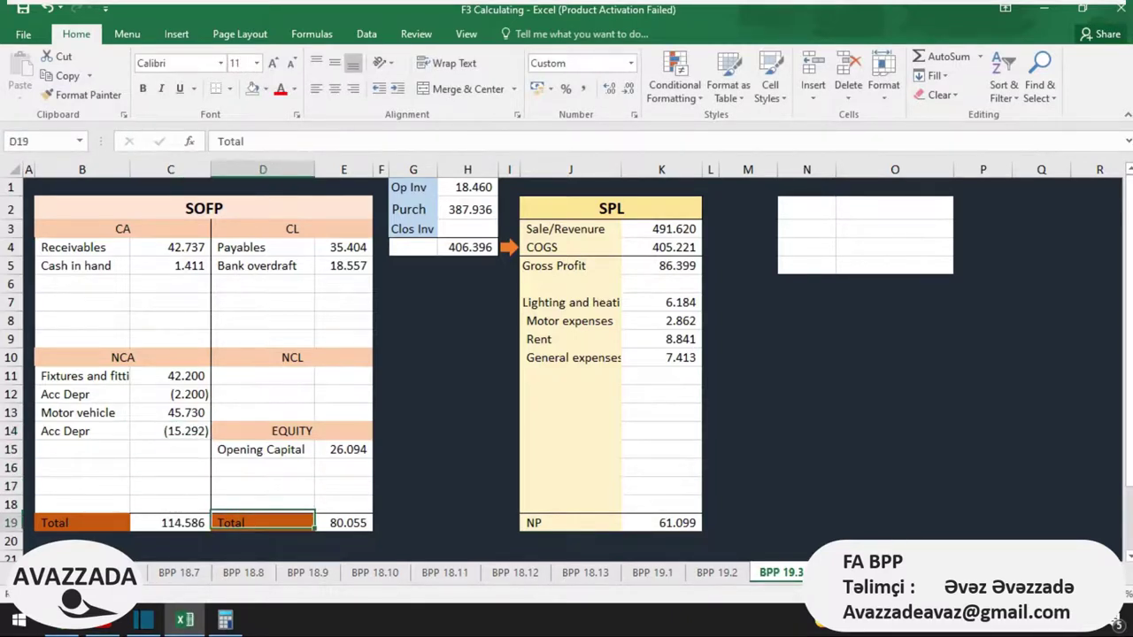
{"action": "key", "text": "Right"}
{"action": "key", "text": "Right"}
{"action": "key", "text": "Right"}
{"action": "key", "text": "Right"}
Step: Check the remaining trial balance lines in the PDF, then label D16 "Drawing" in the EQUITY section of the Excel sheet
{"action": "key", "text": "alt+Tab"}
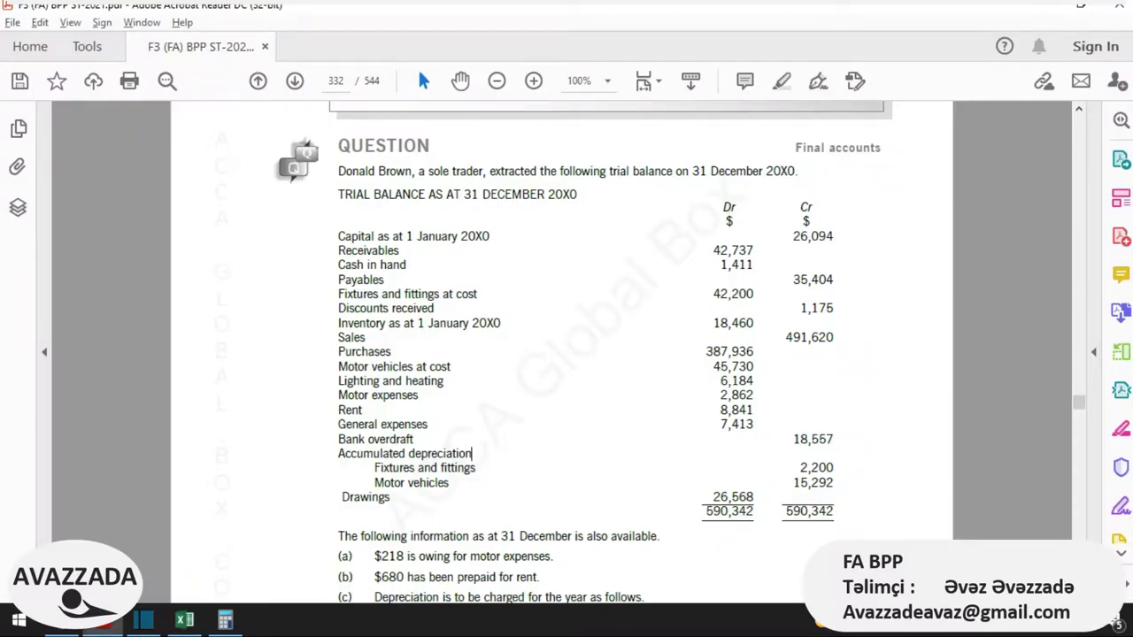
{"action": "key", "text": "alt+Tab"}
{"action": "key", "text": "Up"}
{"action": "key", "text": "Up"}
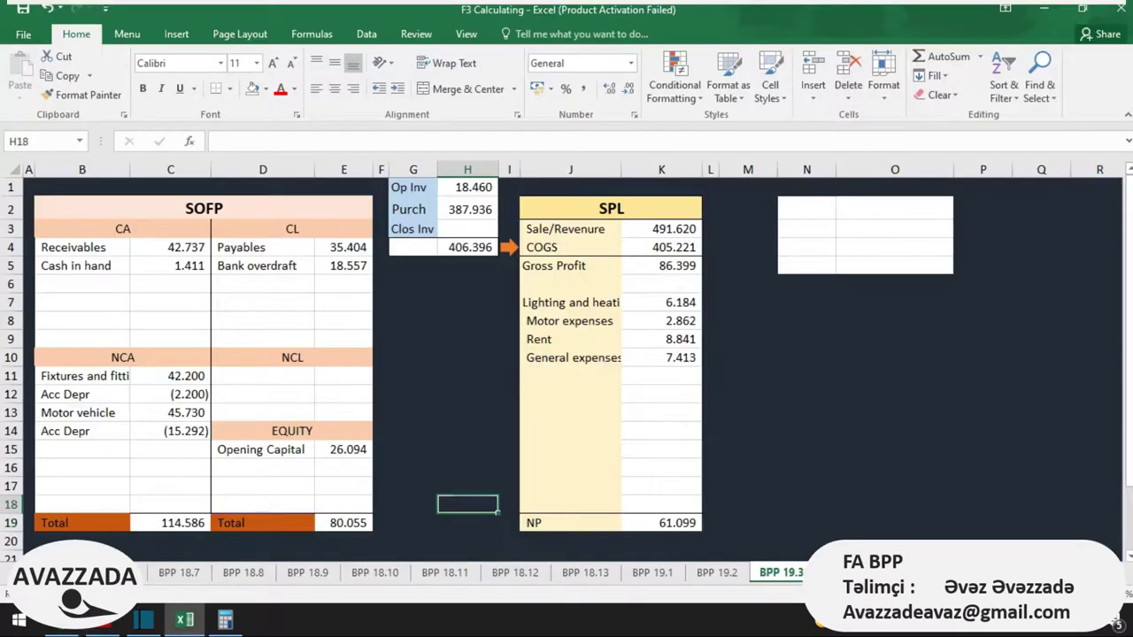
{"action": "key", "text": "Left"}
{"action": "key", "text": "Left"}
{"action": "key", "text": "Left"}
{"action": "key", "text": "Left"}
{"action": "key", "text": "Up"}
{"action": "type", "text": "Drawing"}
{"action": "key", "text": "Right"}
Step: Enter -26568 in E16 as the drawings, checking the amount in the PDF
{"action": "type", "text": "="}
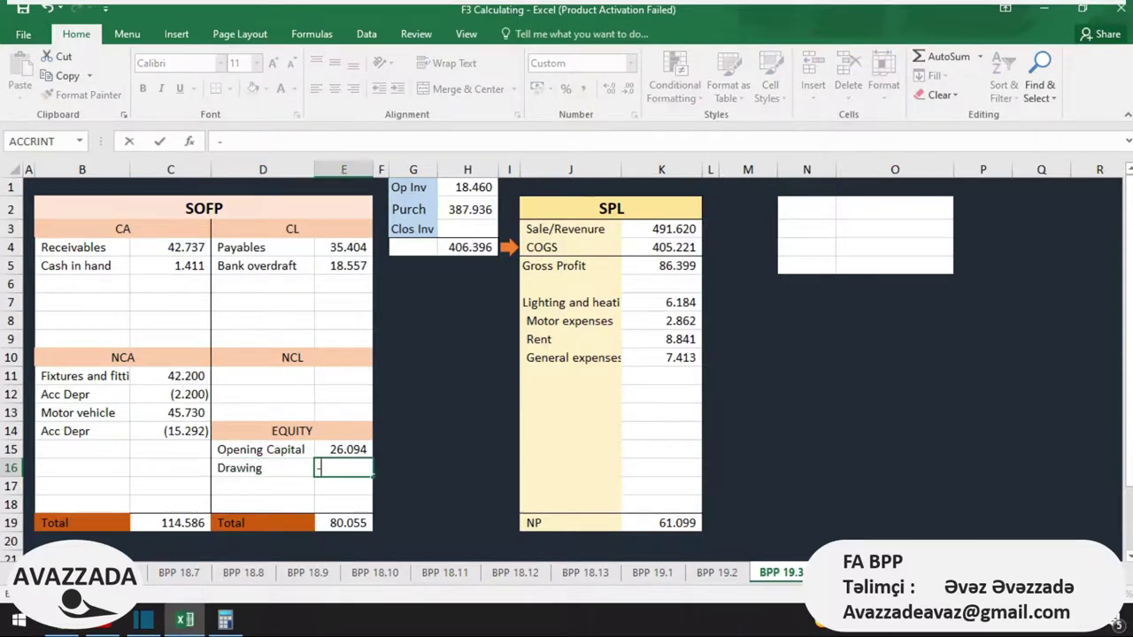
{"action": "key", "text": "alt+Tab"}
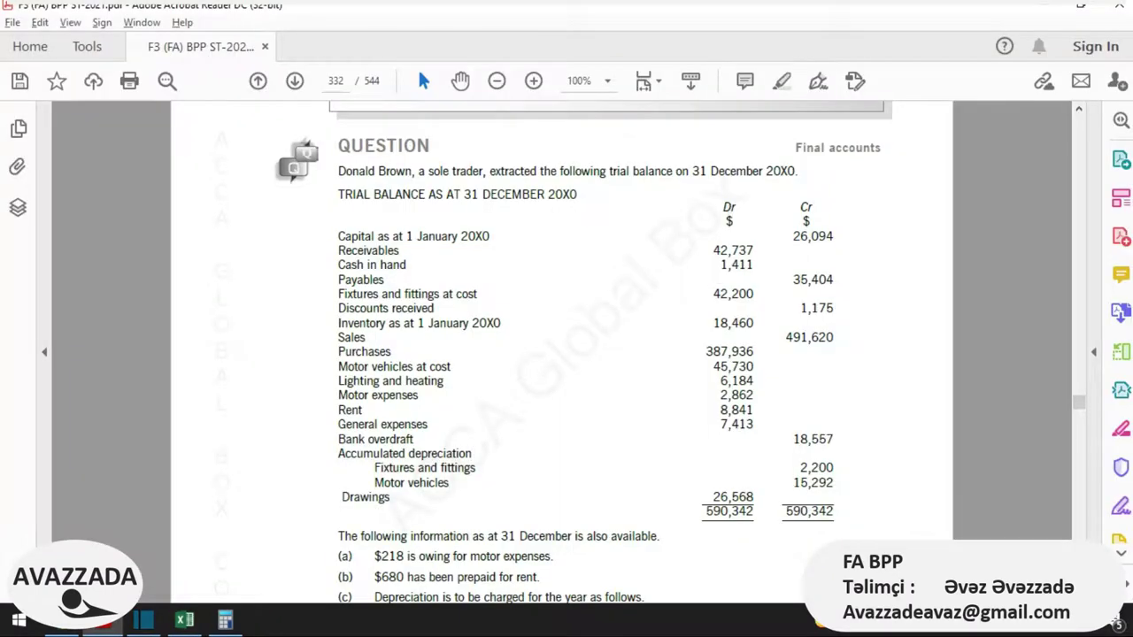
{"action": "key", "text": "alt+Tab"}
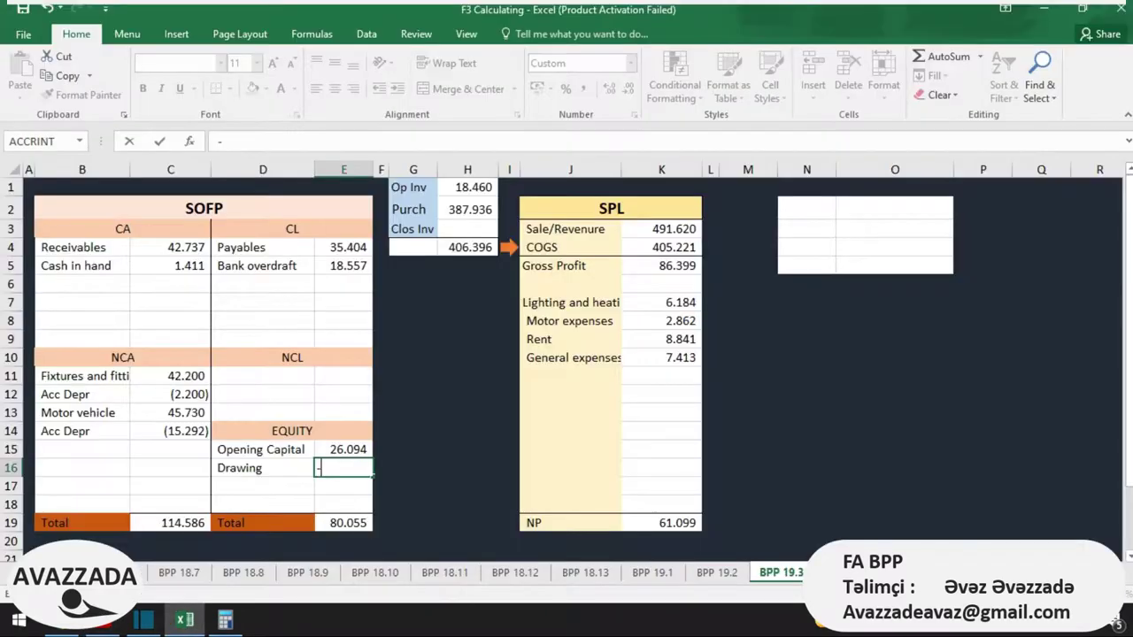
{"action": "type", "text": "26568"}
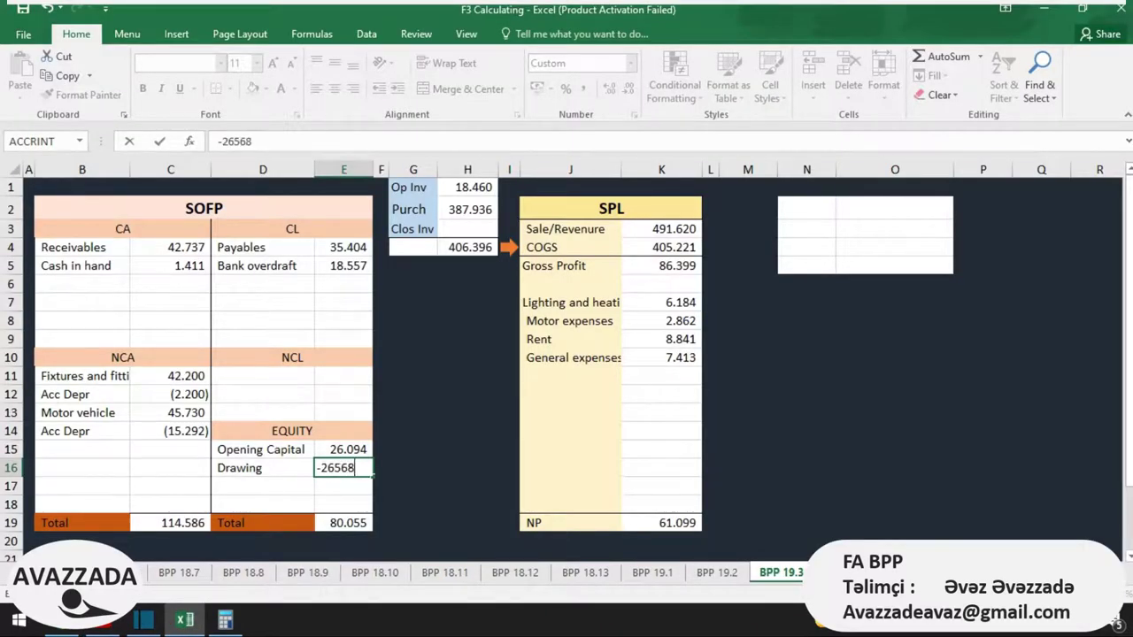
{"action": "key", "text": "Return"}
{"action": "left_click", "coordinate": [343, 522]}
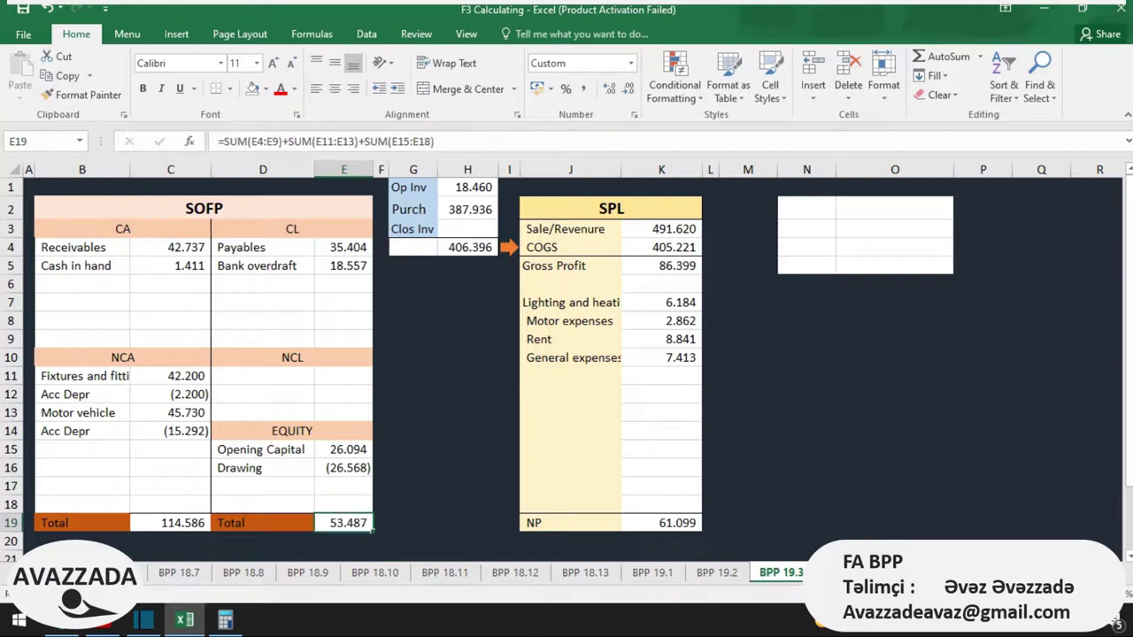
Step: Label D17 "Profit" in the EQUITY section
{"action": "key", "text": "Left"}
{"action": "key", "text": "Right"}
{"action": "key", "text": "Right"}
{"action": "key", "text": "Up"}
{"action": "key", "text": "Up"}
{"action": "key", "text": "Left"}
{"action": "key", "text": "Left"}
{"action": "type", "text": "Profit"}
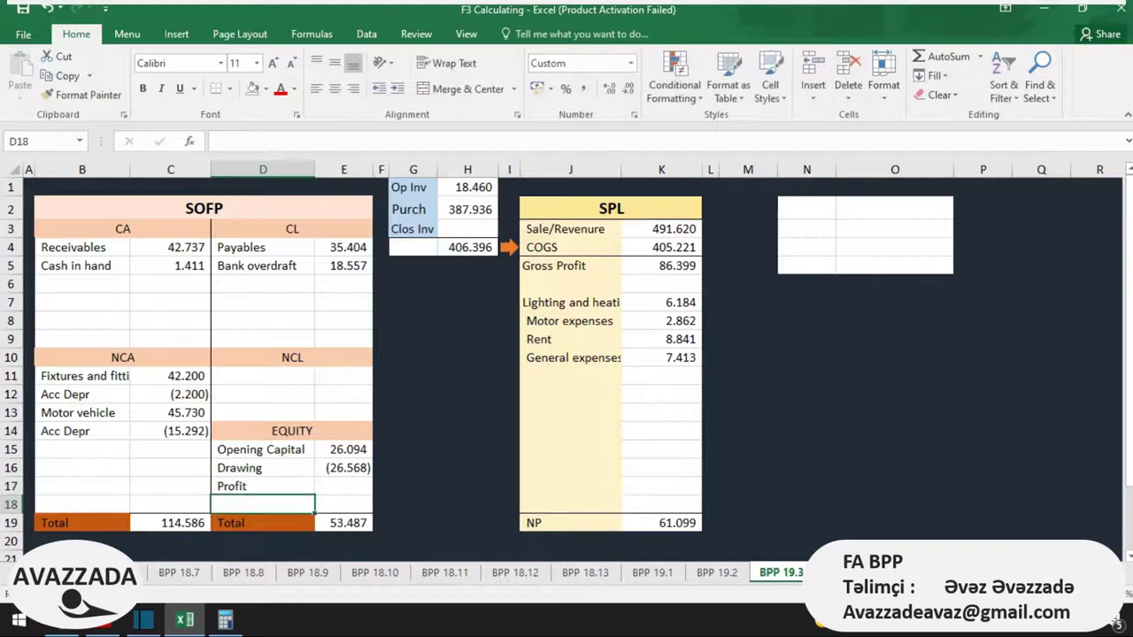
{"action": "key", "text": "Tab"}
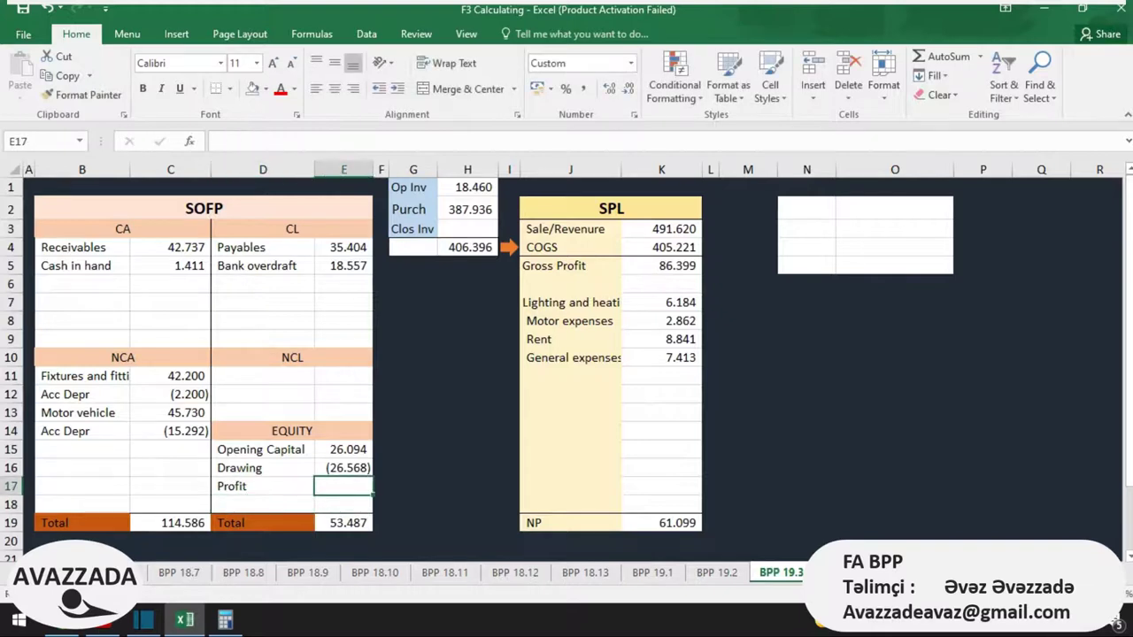
Step: Link the profit amount in E17 to the SPL's net profit in K19
{"action": "type", "text": "="}
{"action": "key", "text": "Right"}
{"action": "key", "text": "Right"}
{"action": "key", "text": "Right"}
{"action": "key", "text": "Right"}
{"action": "key", "text": "Right"}
{"action": "key", "text": "Right"}
{"action": "key", "text": "Down"}
{"action": "key", "text": "Down"}
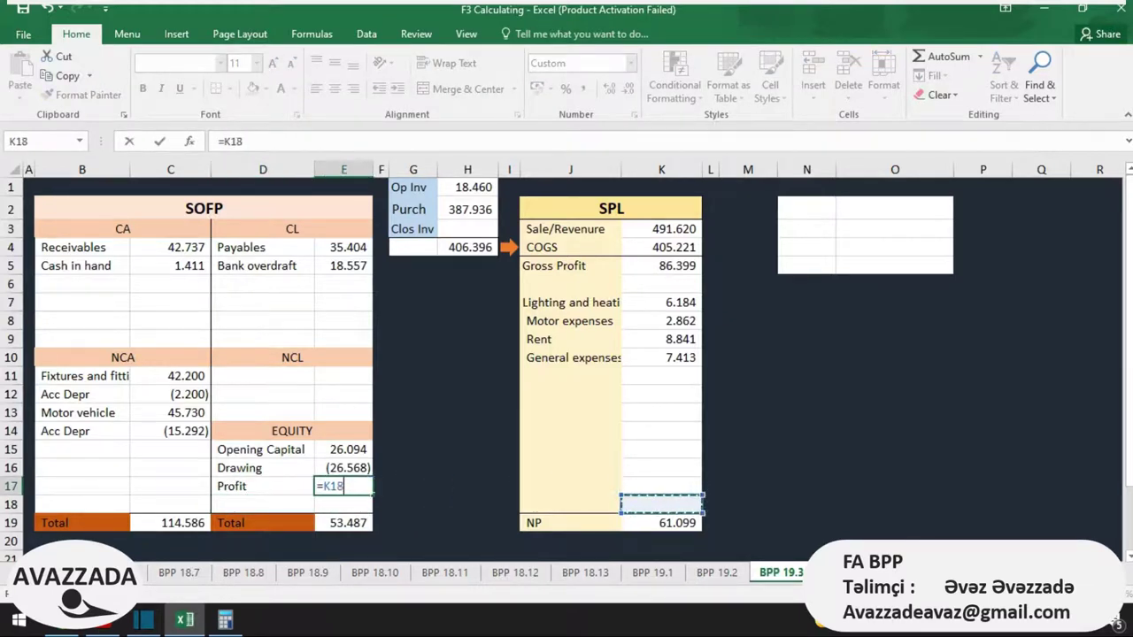
{"action": "key", "text": "Return"}
Step: Compare the two SOFP totals in row 19 and save the workbook
{"action": "key", "text": "Left"}
{"action": "key", "text": "Down"}
{"action": "key", "text": "Right"}
{"action": "key", "text": "Left"}
{"action": "key", "text": "Left"}
{"action": "key", "text": "Left"}
{"action": "key", "text": "Left"}
{"action": "key", "text": "ctrl+s"}
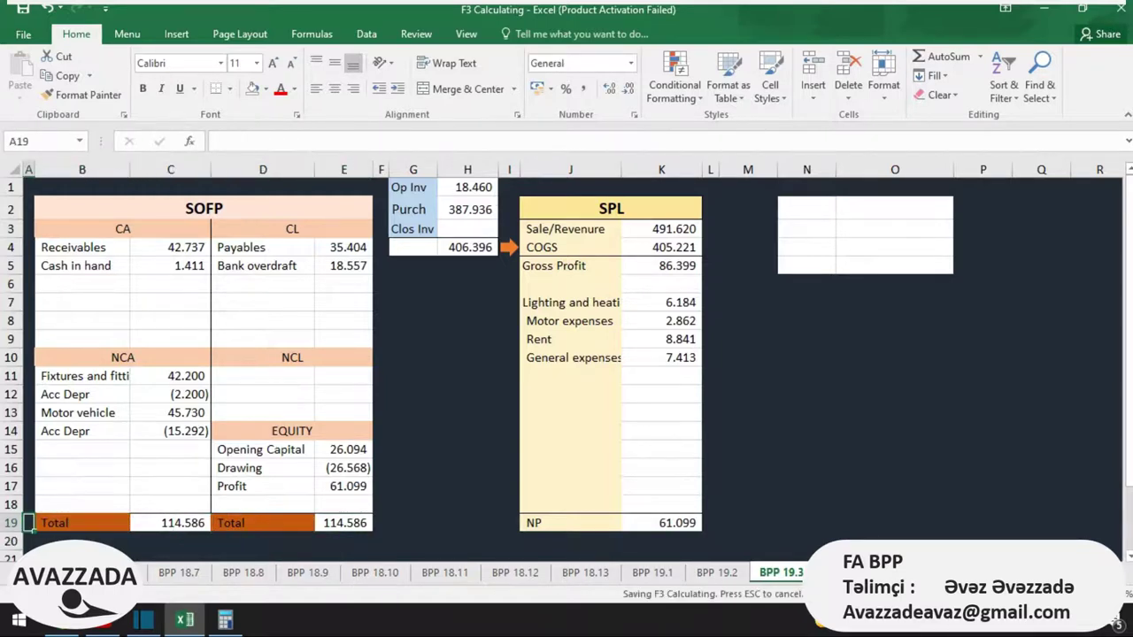
{"action": "key", "text": "Right"}
{"action": "key", "text": "Right"}
{"action": "key", "text": "Right"}
{"action": "key", "text": "Right"}
{"action": "key", "text": "Right"}
{"action": "key", "text": "Right"}
{"action": "key", "text": "Right"}
{"action": "key", "text": "Up"}
{"action": "key", "text": "Up"}
{"action": "key", "text": "Up"}
{"action": "key", "text": "Up"}
{"action": "key", "text": "Up"}
{"action": "key", "text": "Up"}
{"action": "key", "text": "Up"}
{"action": "key", "text": "Up"}
{"action": "key", "text": "Up"}
{"action": "key", "text": "Up"}
{"action": "key", "text": "Up"}
{"action": "key", "text": "Up"}
{"action": "key", "text": "Up"}
{"action": "key", "text": "Up"}
{"action": "key", "text": "Up"}
{"action": "key", "text": "Up"}
{"action": "key", "text": "Up"}
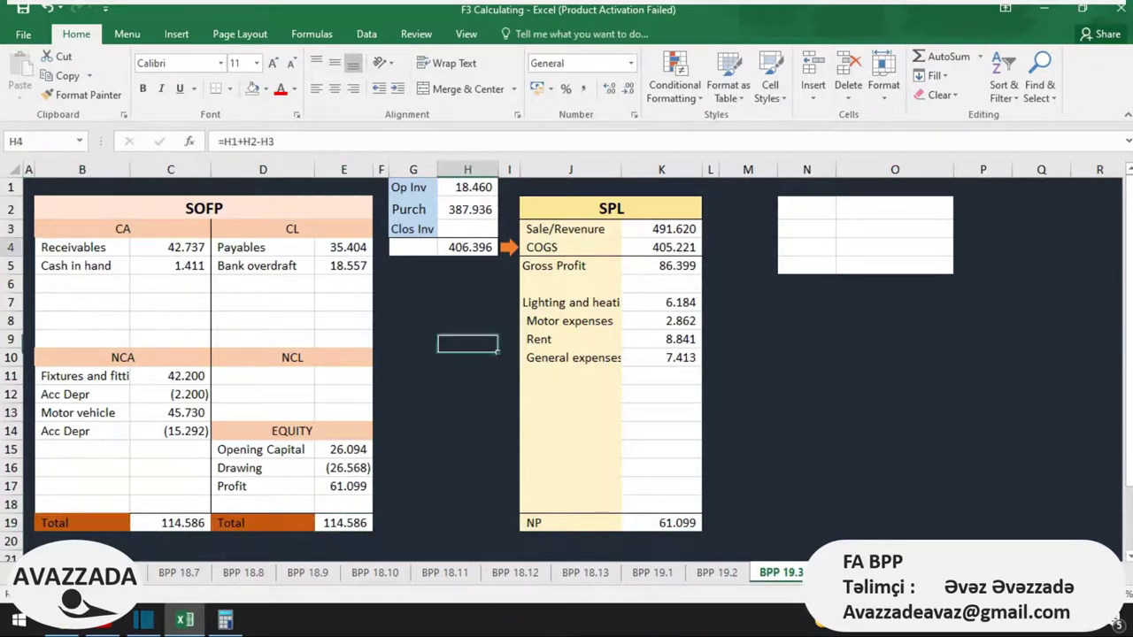
{"action": "key", "text": "Down"}
{"action": "key", "text": "Down"}
Step: Read the year-end adjustments in the PDF, then label D6 "Accruals" in the Excel CL section and enter 218 in E6
{"action": "key", "text": "alt+Tab"}
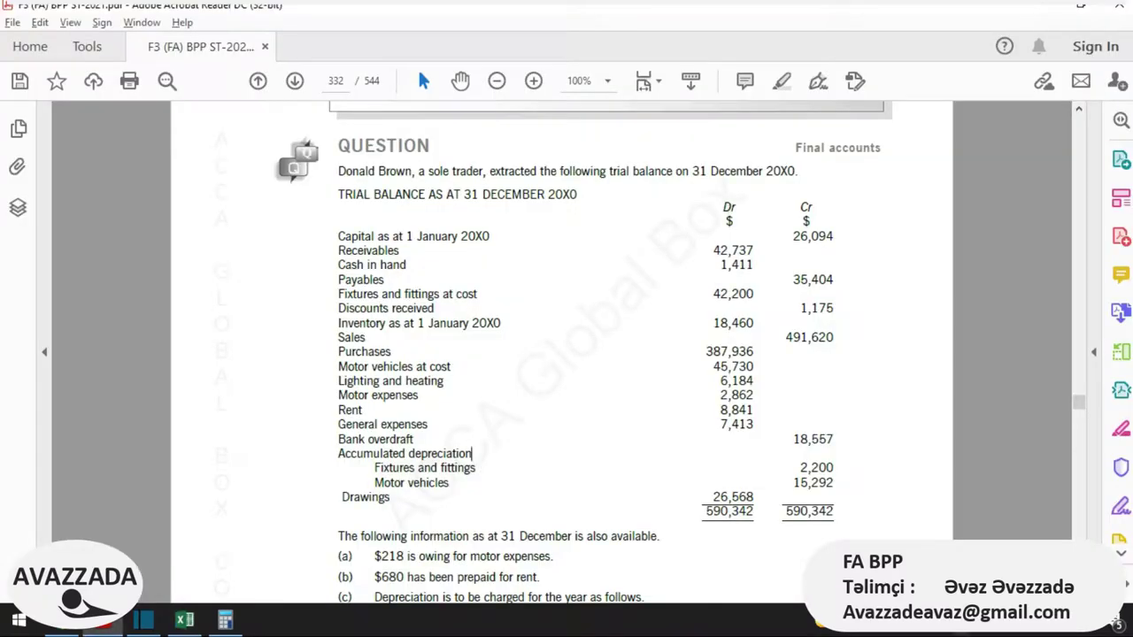
{"action": "scroll", "coordinate": [473, 453], "scroll_direction": "down", "scroll_amount": 4}
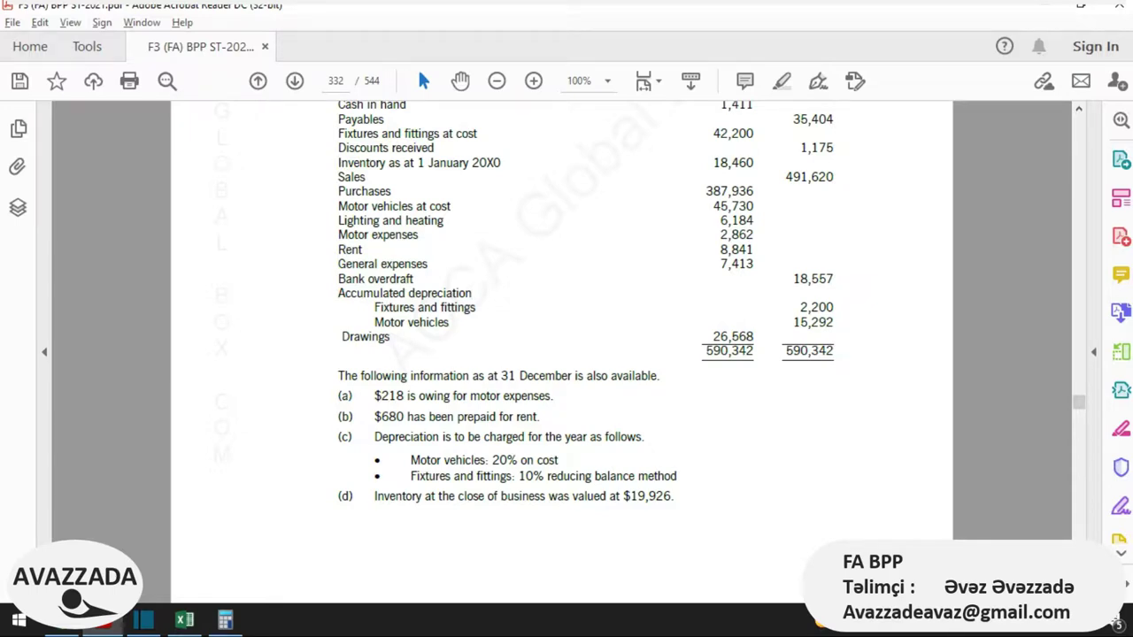
{"action": "key", "text": "alt+Tab"}
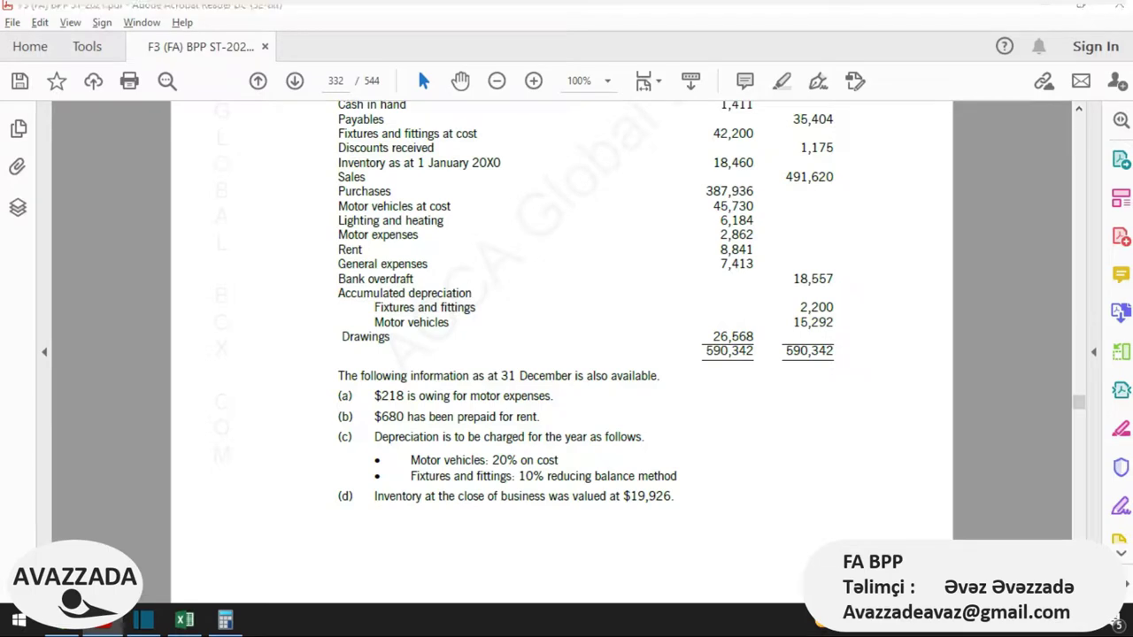
{"action": "key", "text": "Up"}
{"action": "key", "text": "Left"}
{"action": "key", "text": "Left"}
{"action": "key", "text": "Down"}
{"action": "key", "text": "Down"}
{"action": "left_click", "coordinate": [262, 283]}
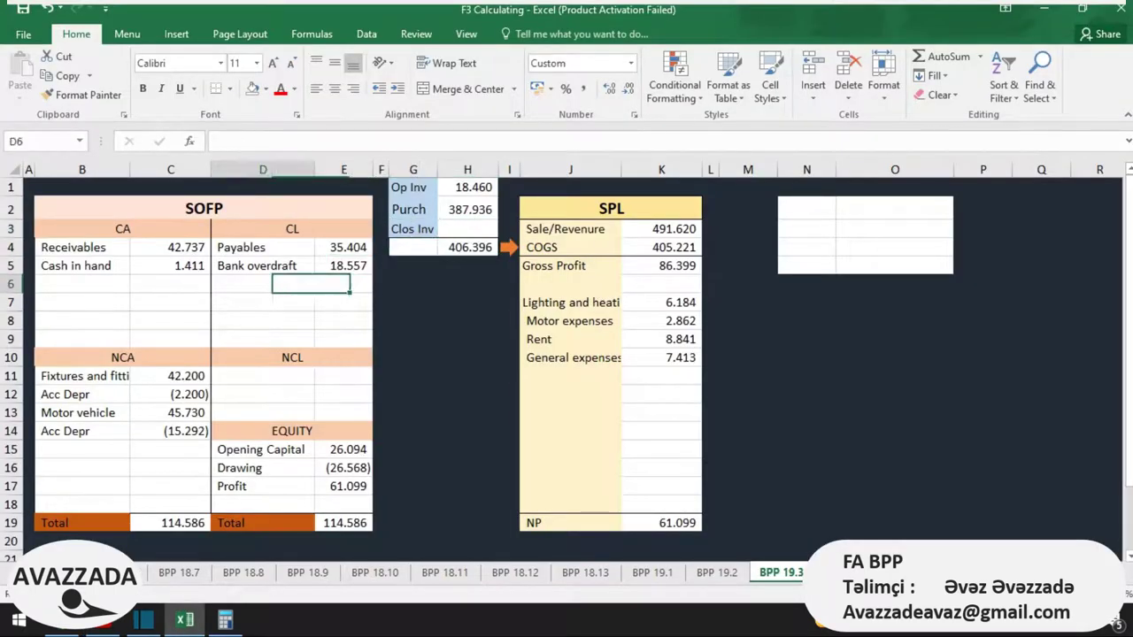
{"action": "type", "text": "Accruals"}
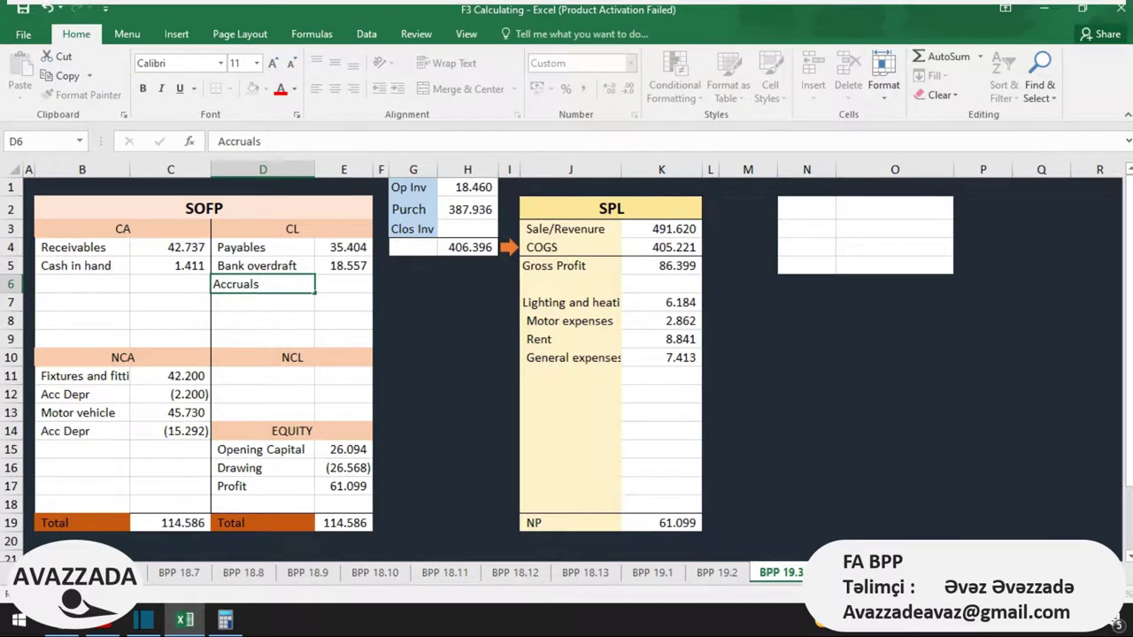
{"action": "key", "text": "Tab"}
{"action": "type", "text": "218"}
{"action": "key", "text": "Tab"}
Step: Label J11 "Accrued expenses" in the SPL and enter 218 in K11
{"action": "key", "text": "Down"}
{"action": "key", "text": "Down"}
{"action": "key", "text": "Down"}
{"action": "key", "text": "Down"}
{"action": "key", "text": "Down"}
{"action": "key", "text": "Down"}
{"action": "key", "text": "Right"}
{"action": "key", "text": "Right"}
{"action": "key", "text": "Right"}
{"action": "key", "text": "Right"}
{"action": "key", "text": "Up"}
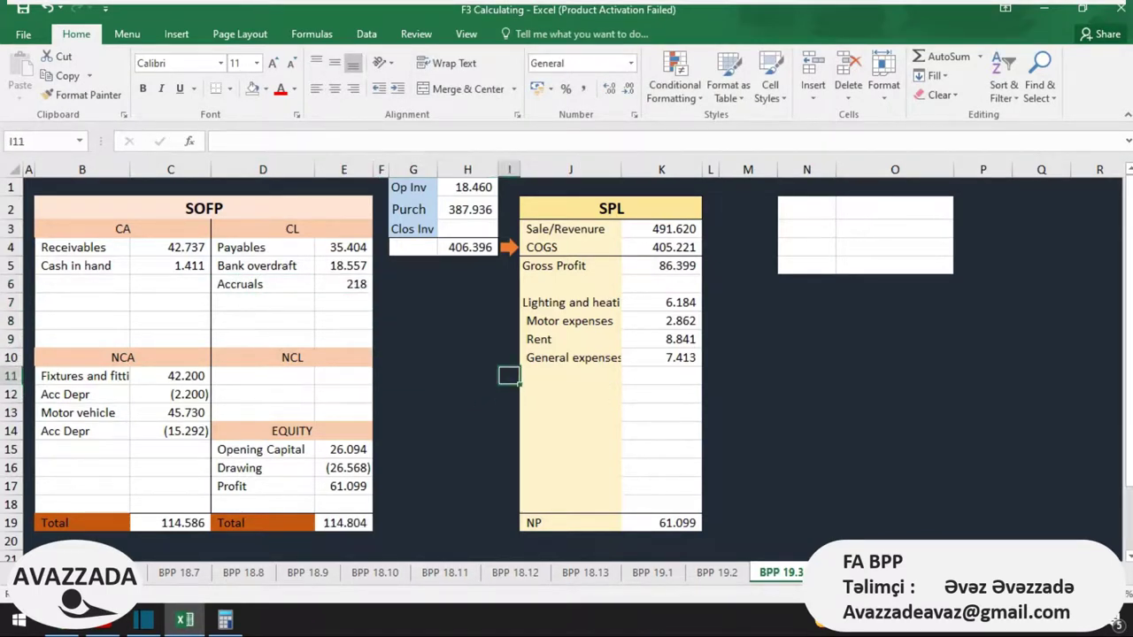
{"action": "type", "text": "Accru"}
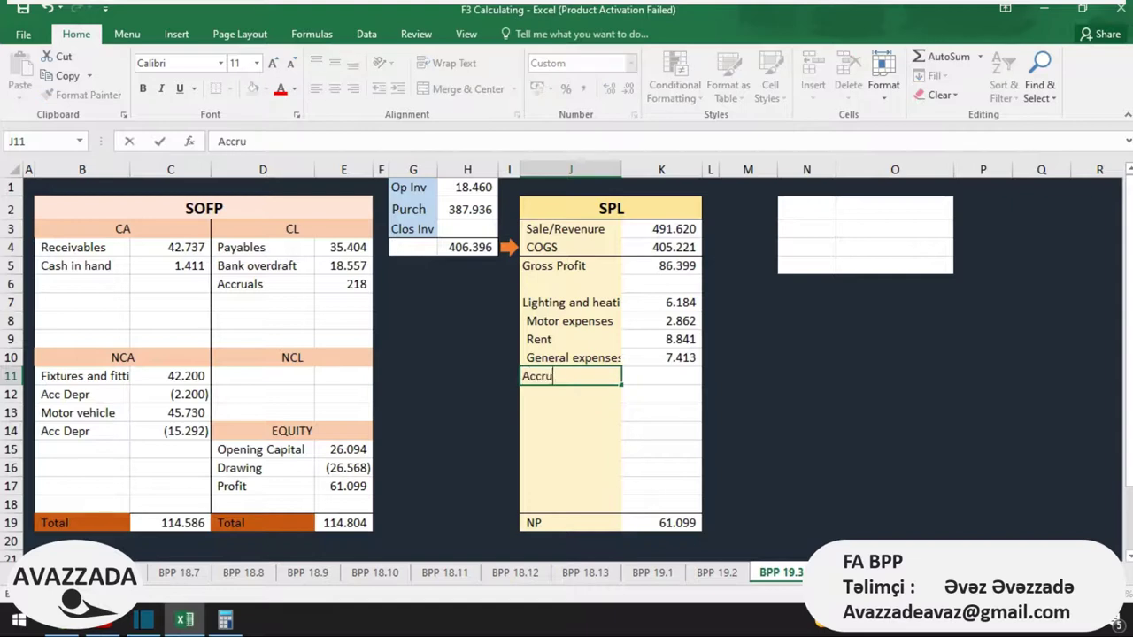
{"action": "type", "text": "ed expenses"}
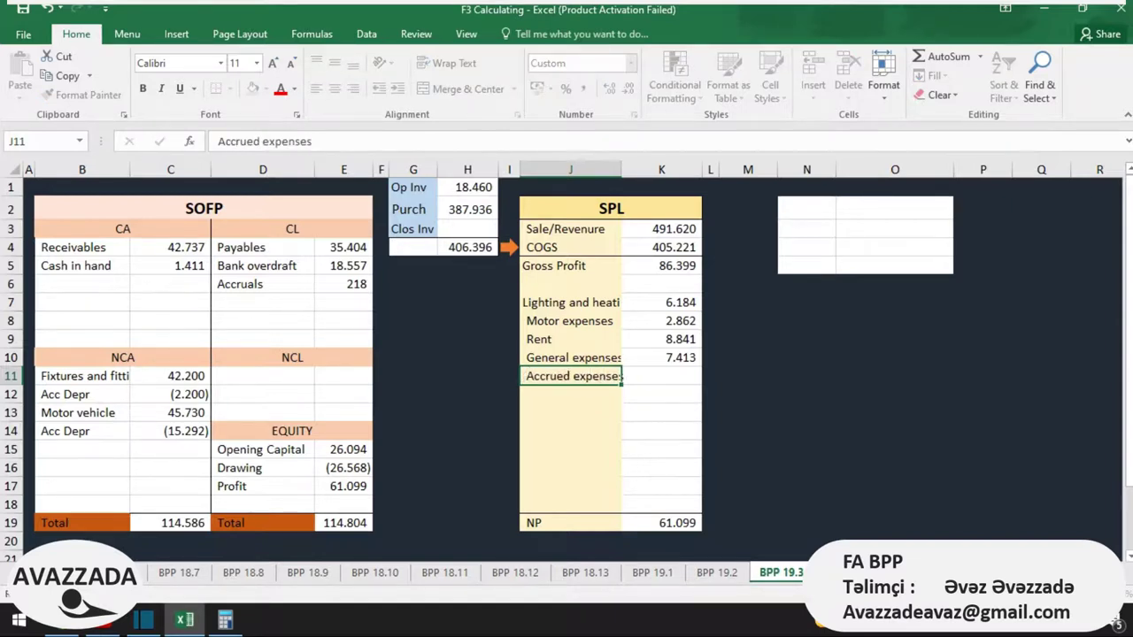
{"action": "key", "text": "Tab"}
{"action": "type", "text": "218"}
{"action": "key", "text": "Return"}
{"action": "key", "text": "Return"}
Step: Check the rent prepayment in the PDF, then label B6 "Prepayment" in the Excel CA section and enter 680 in C6
{"action": "key", "text": "alt+Tab"}
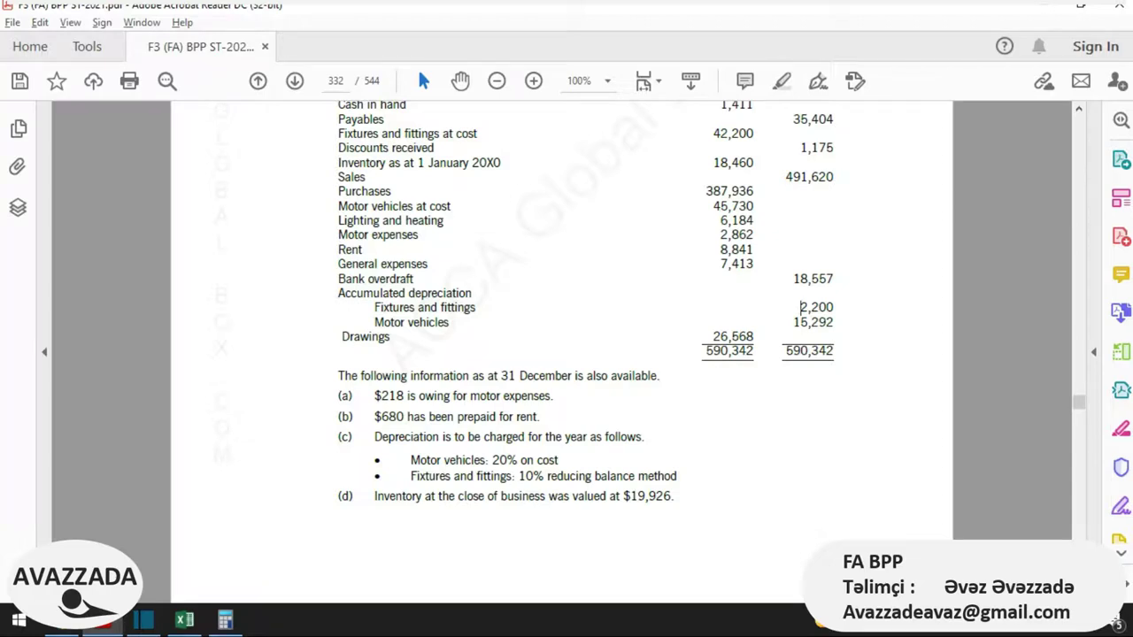
{"action": "key", "text": "alt+Tab"}
{"action": "left_click", "coordinate": [82, 283]}
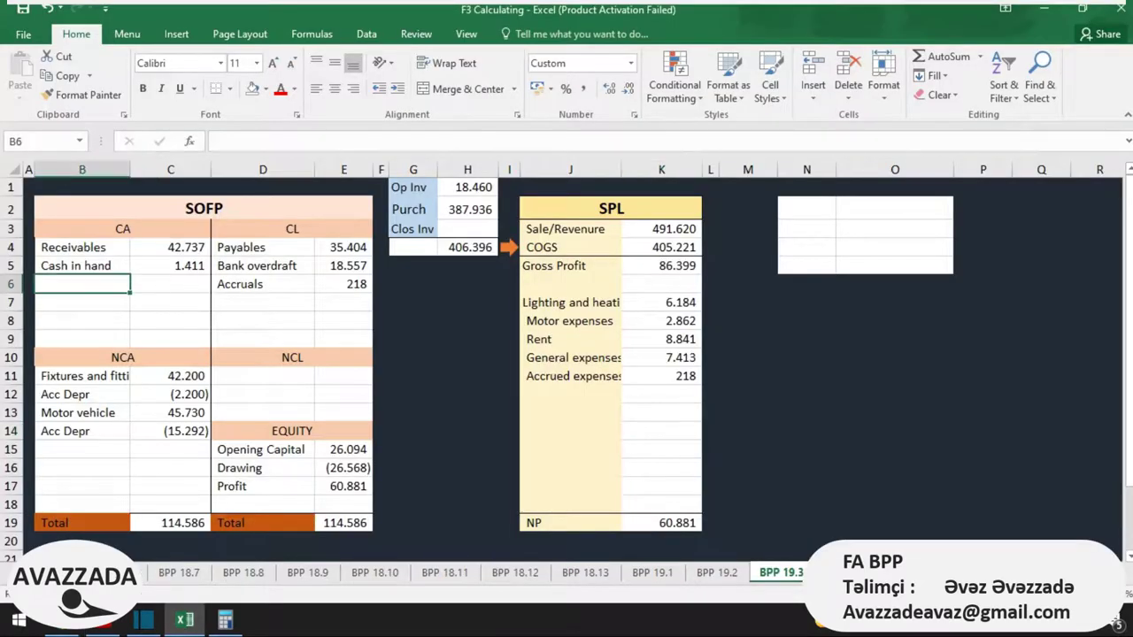
{"action": "type", "text": "Prepayment"}
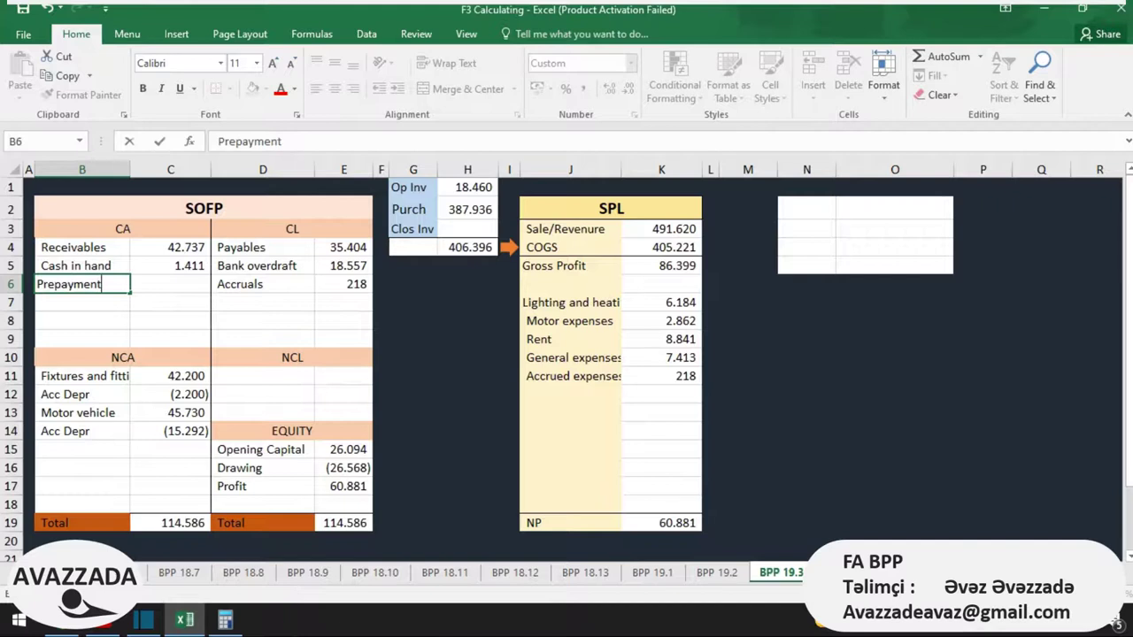
{"action": "key", "text": "Tab"}
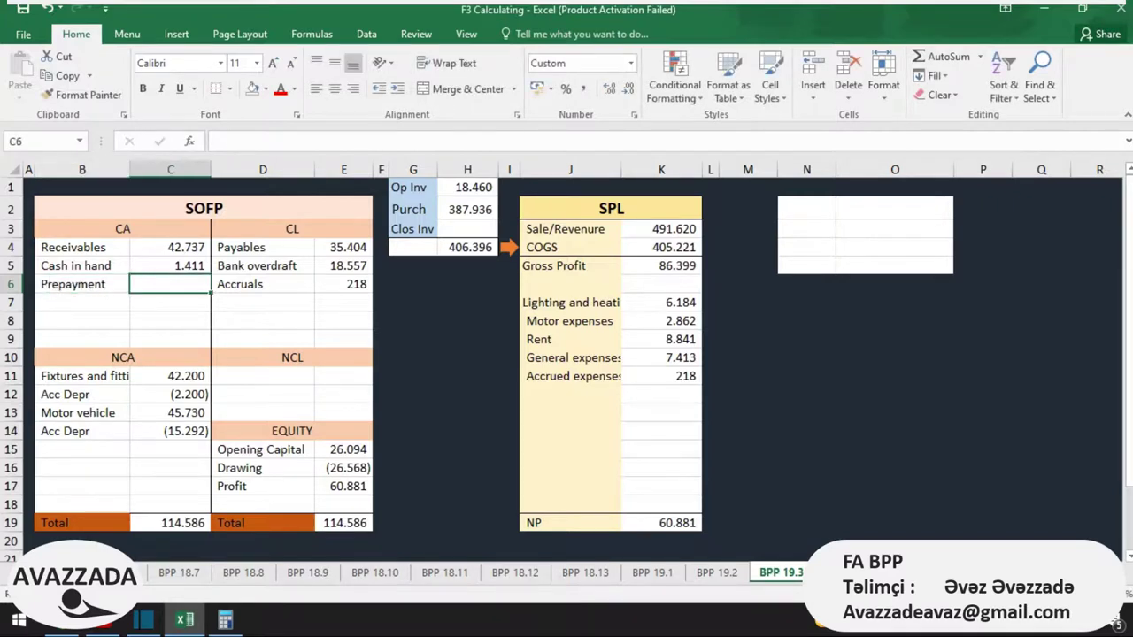
{"action": "type", "text": "680"}
{"action": "key", "text": "Down"}
Step: Deduct the prepayment from the rent expense in K9 with the formula =8841-680
{"action": "key", "text": "Right"}
{"action": "key", "text": "Right"}
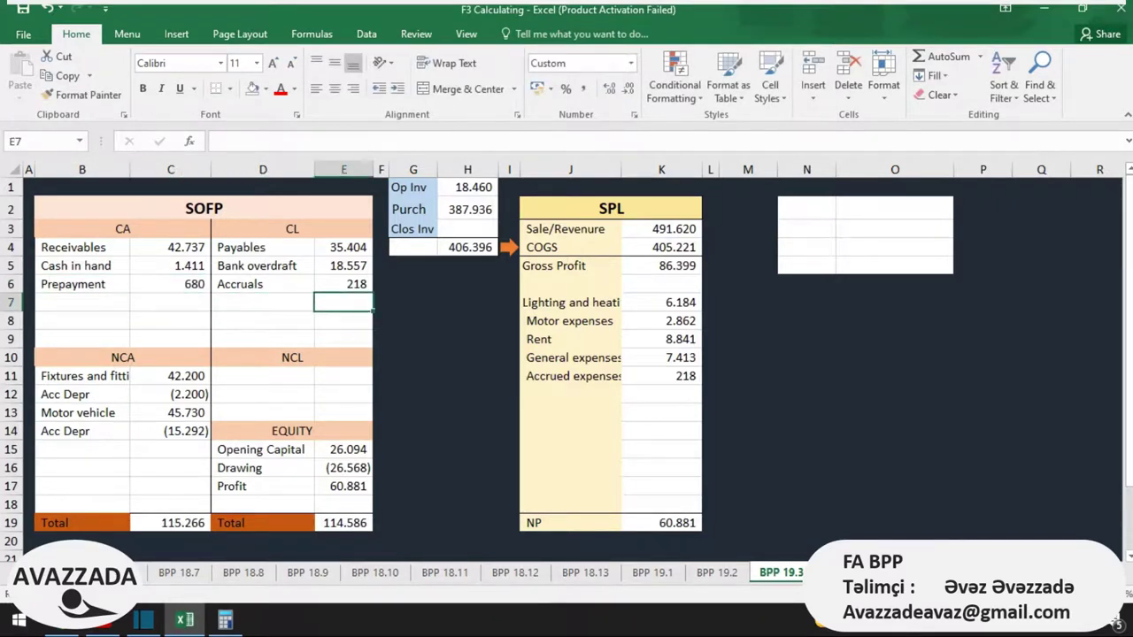
{"action": "left_click", "coordinate": [670, 339]}
{"action": "key", "text": "Down"}
{"action": "key", "text": "Left"}
{"action": "key", "text": "Up"}
{"action": "key", "text": "Up"}
{"action": "key", "text": "Up"}
{"action": "key", "text": "Down"}
{"action": "key", "text": "Down"}
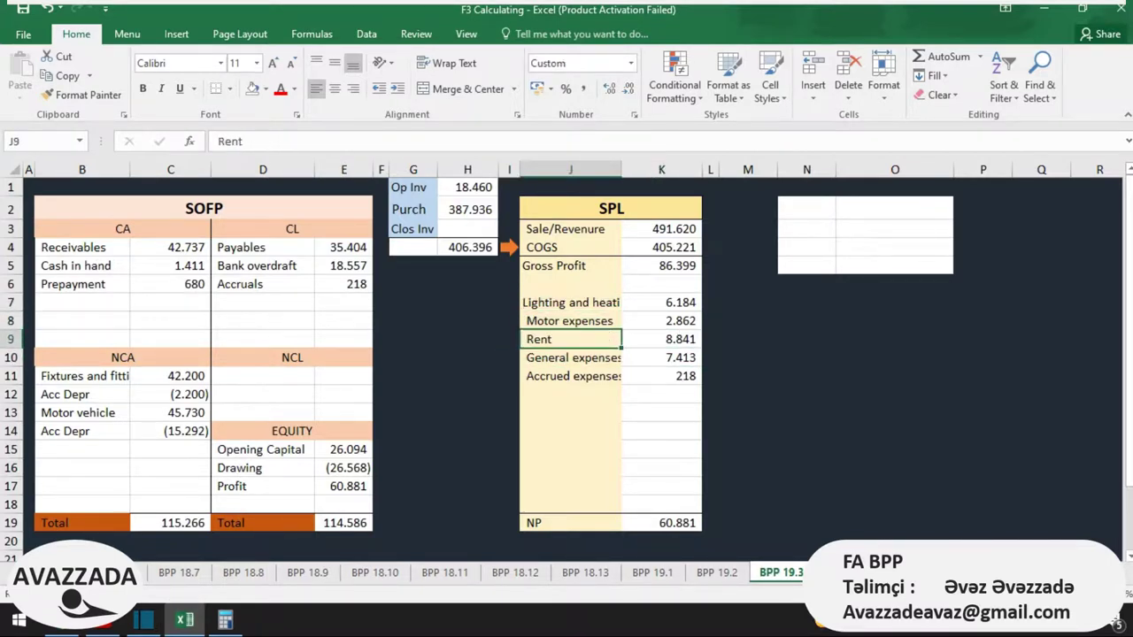
{"action": "key", "text": "Right"}
{"action": "key", "text": "F2"}
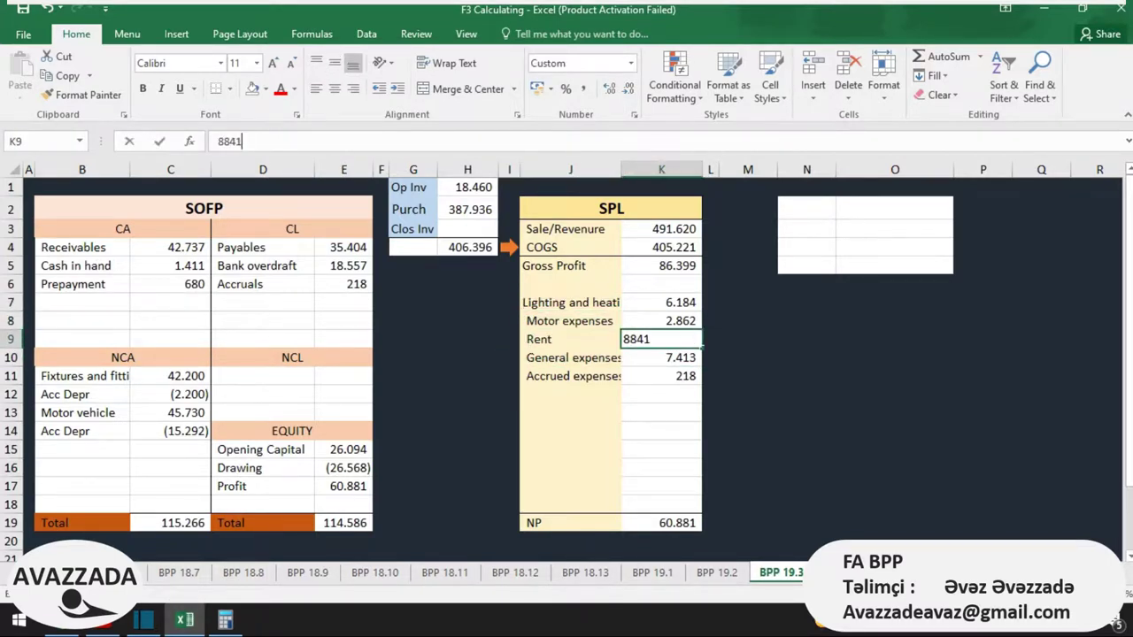
{"action": "type", "text": "-680"}
{"action": "key", "text": "Left"}
{"action": "key", "text": "Left"}
{"action": "key", "text": "Left"}
{"action": "key", "text": "Left"}
{"action": "key", "text": "Left"}
{"action": "key", "text": "Left"}
{"action": "key", "text": "Left"}
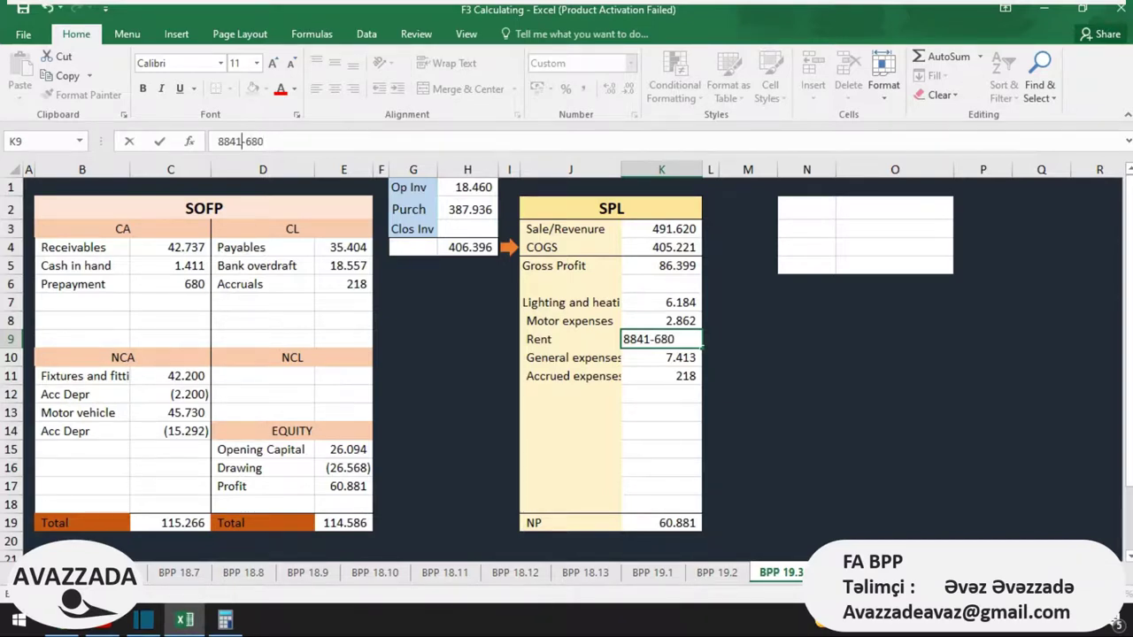
{"action": "type", "text": "="}
{"action": "key", "text": "Return"}
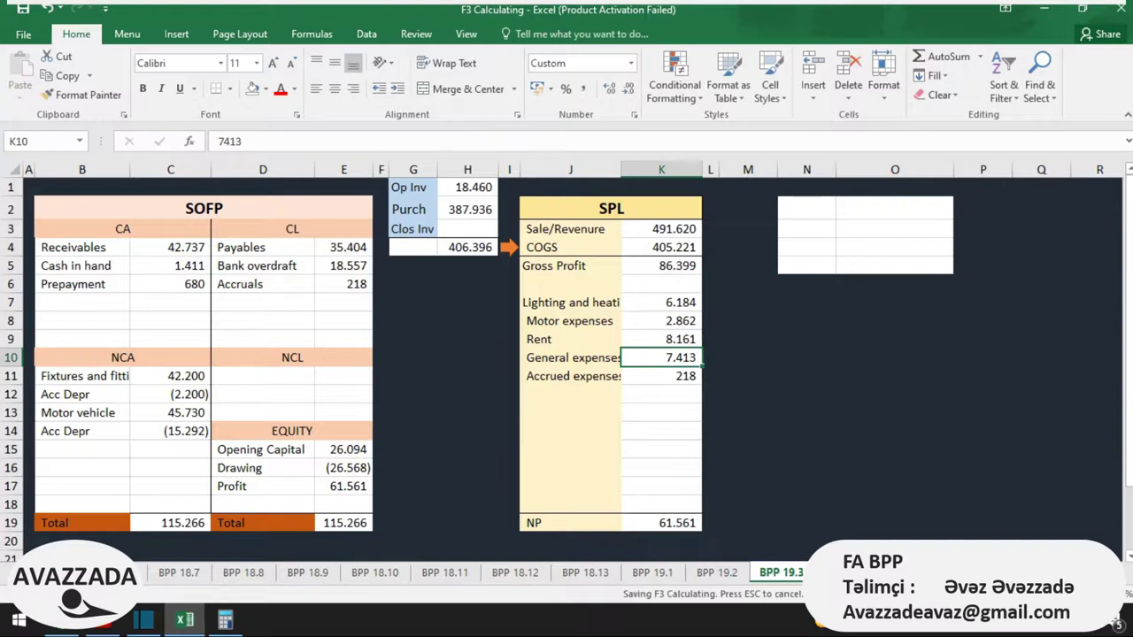
Step: Check the depreciation rates in the PDF, then calculate the motor vehicle charge in Excel cell O2 with =C13*20%
{"action": "key", "text": "alt+Tab"}
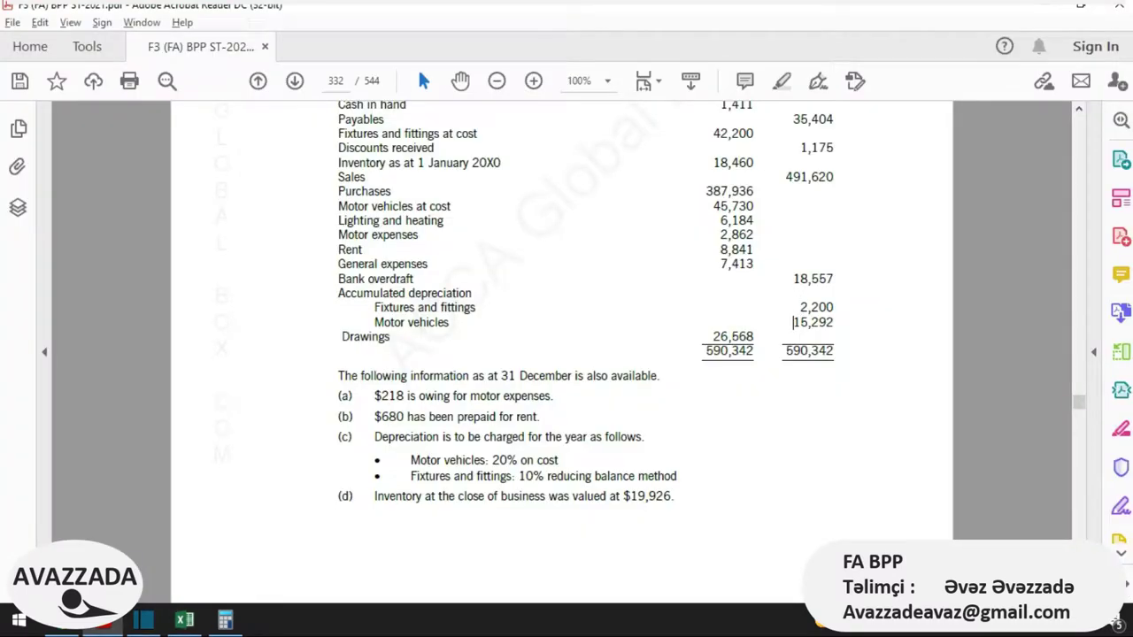
{"action": "key", "text": "alt+Tab"}
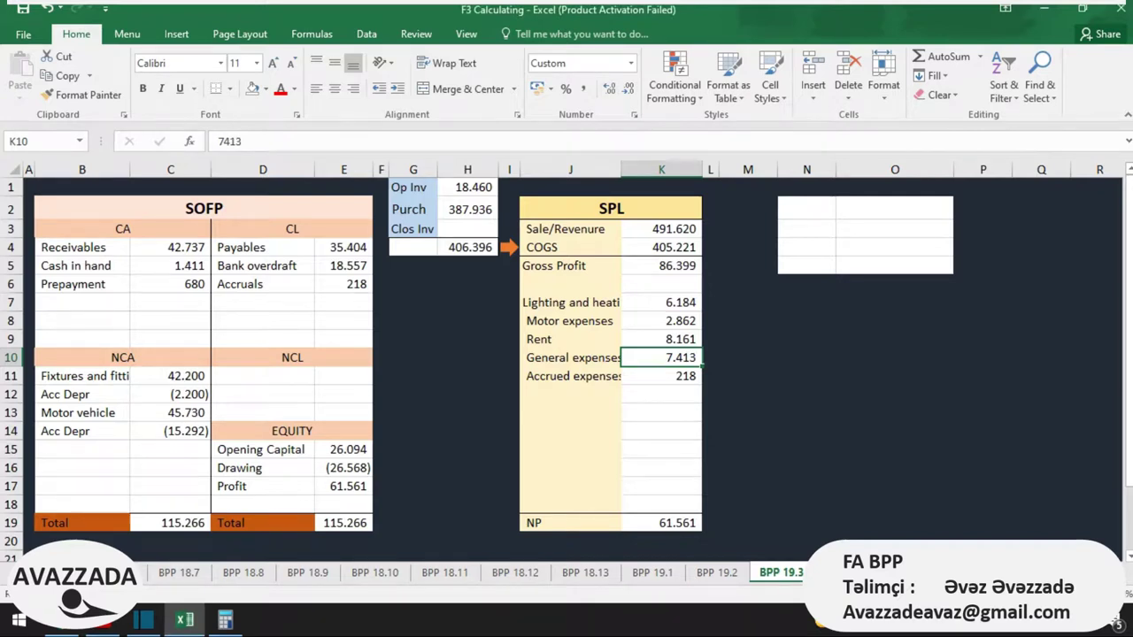
{"action": "double_click", "coordinate": [188, 412]}
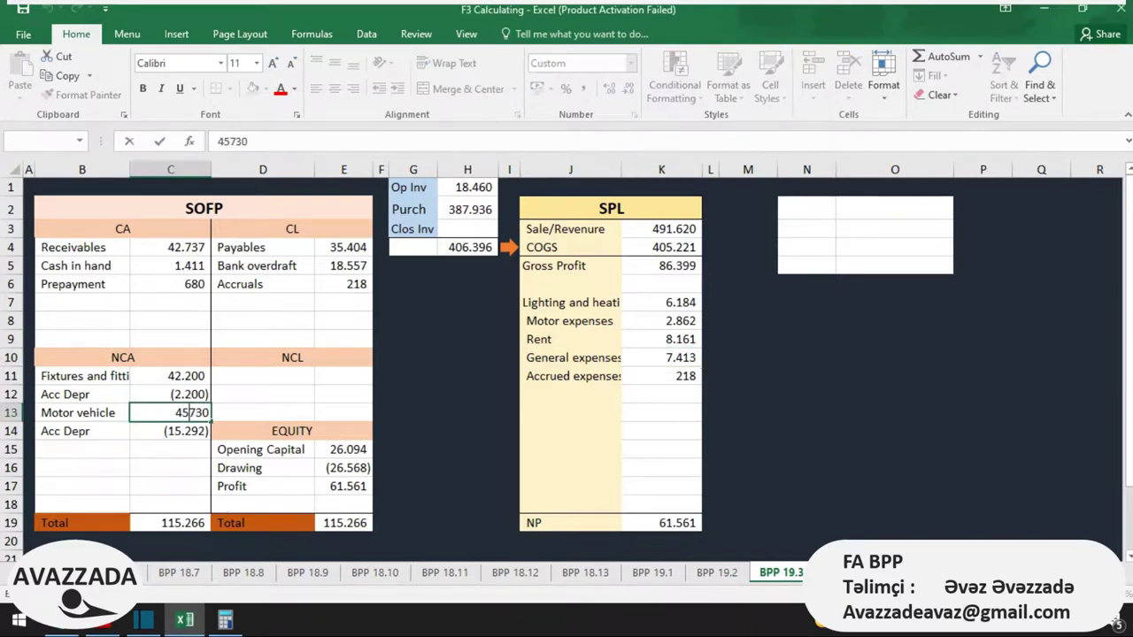
{"action": "left_click", "coordinate": [893, 208]}
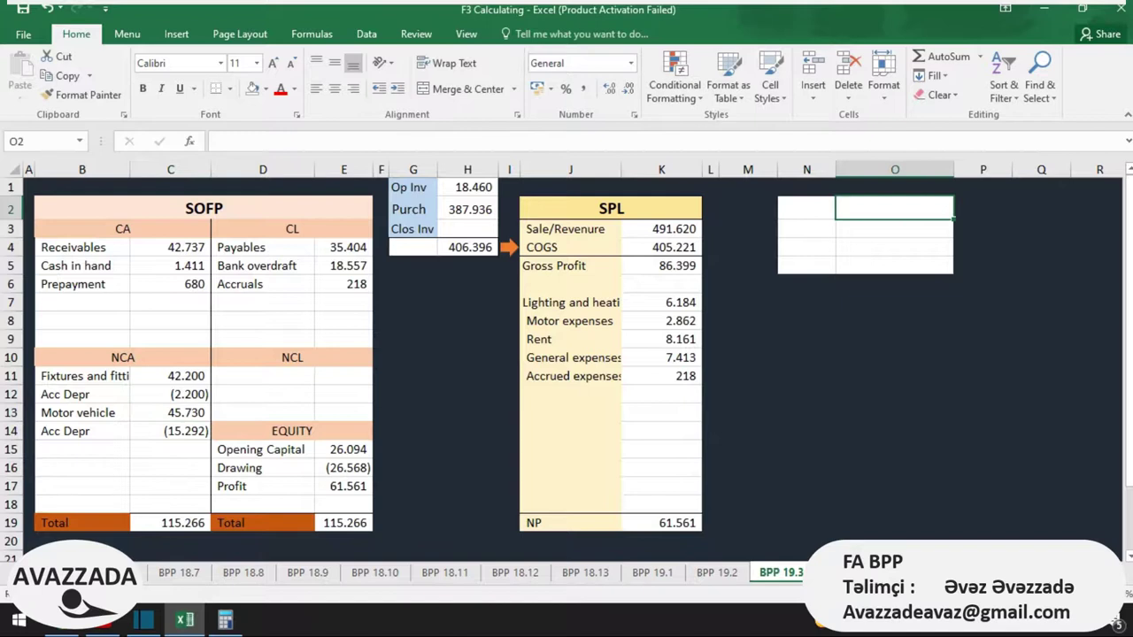
{"action": "type", "text": "="}
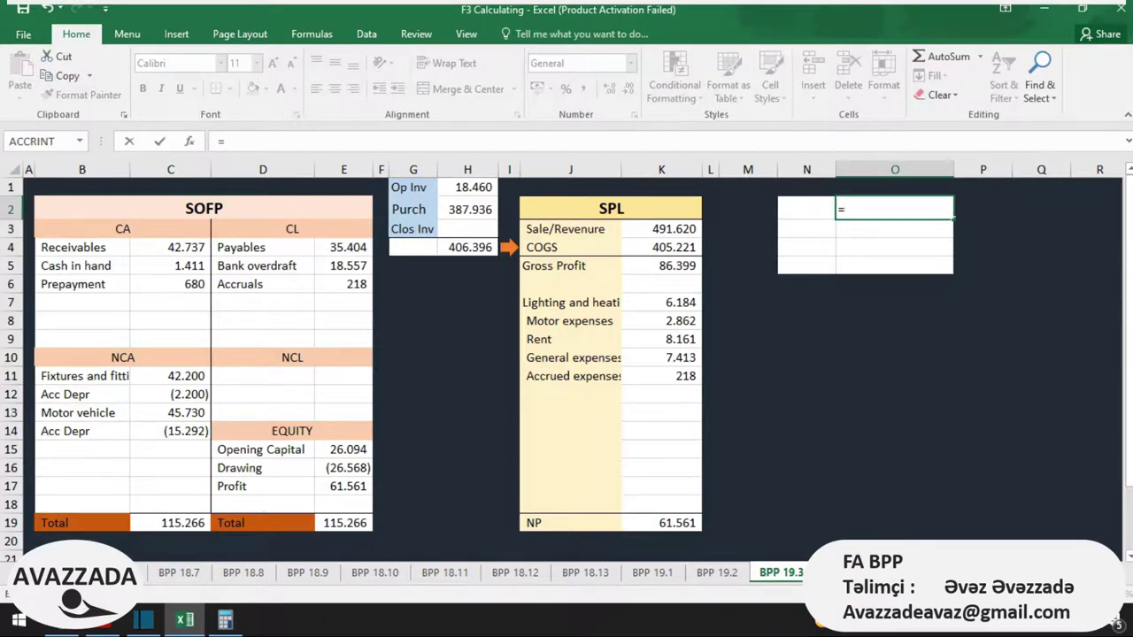
{"action": "left_click", "coordinate": [170, 412]}
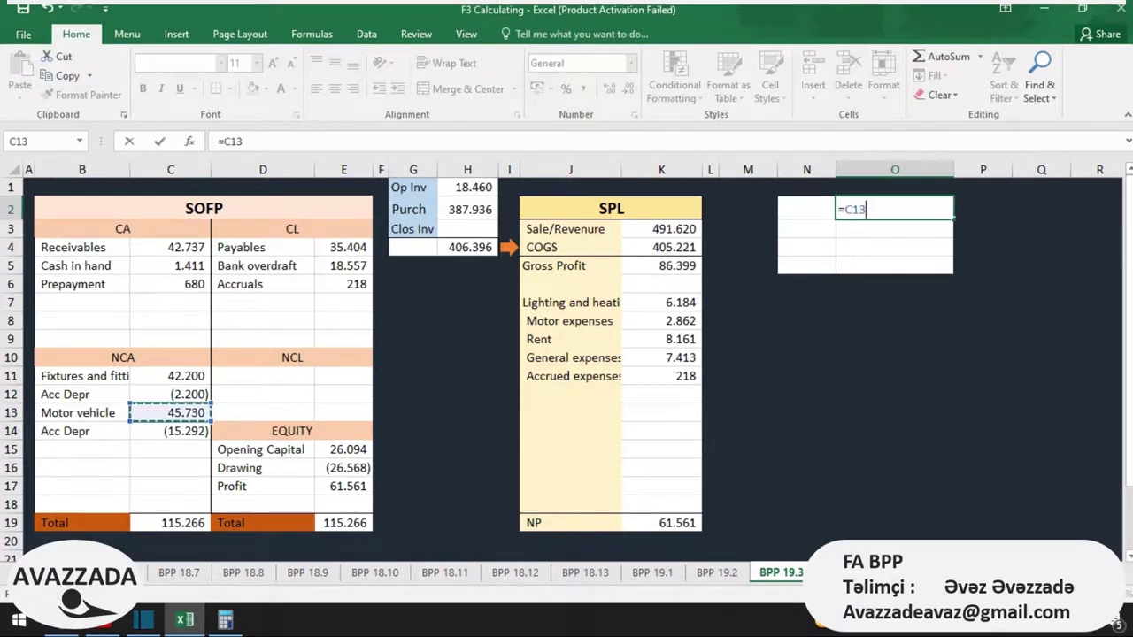
{"action": "type", "text": "*20%"}
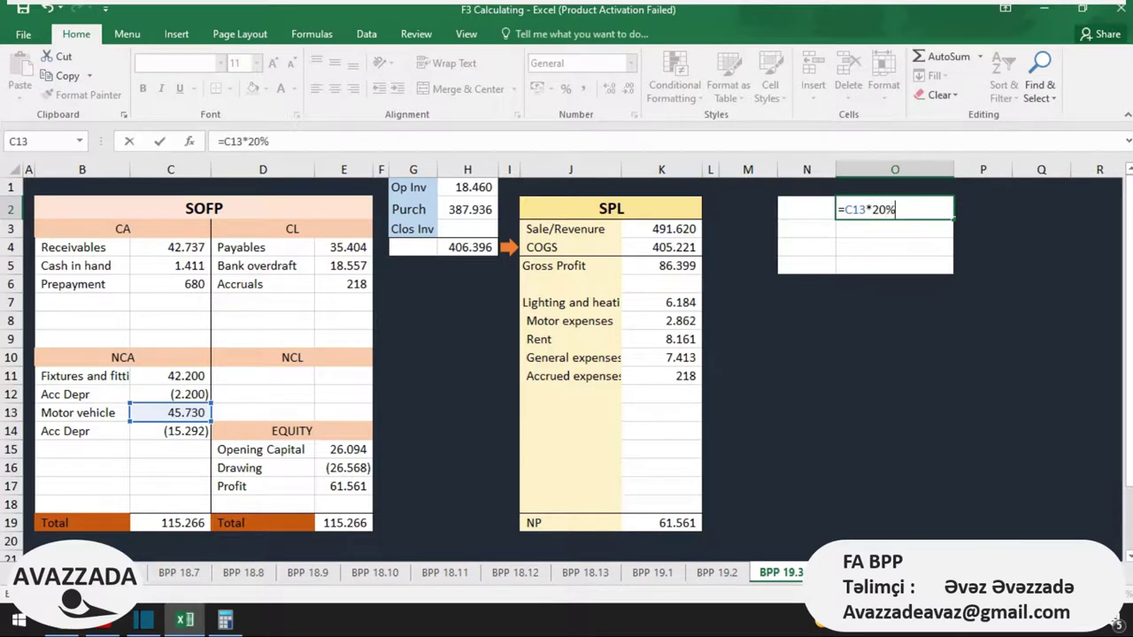
{"action": "key", "text": "Return"}
{"action": "key", "text": "alt+Tab"}
{"action": "key", "text": "alt+Tab"}
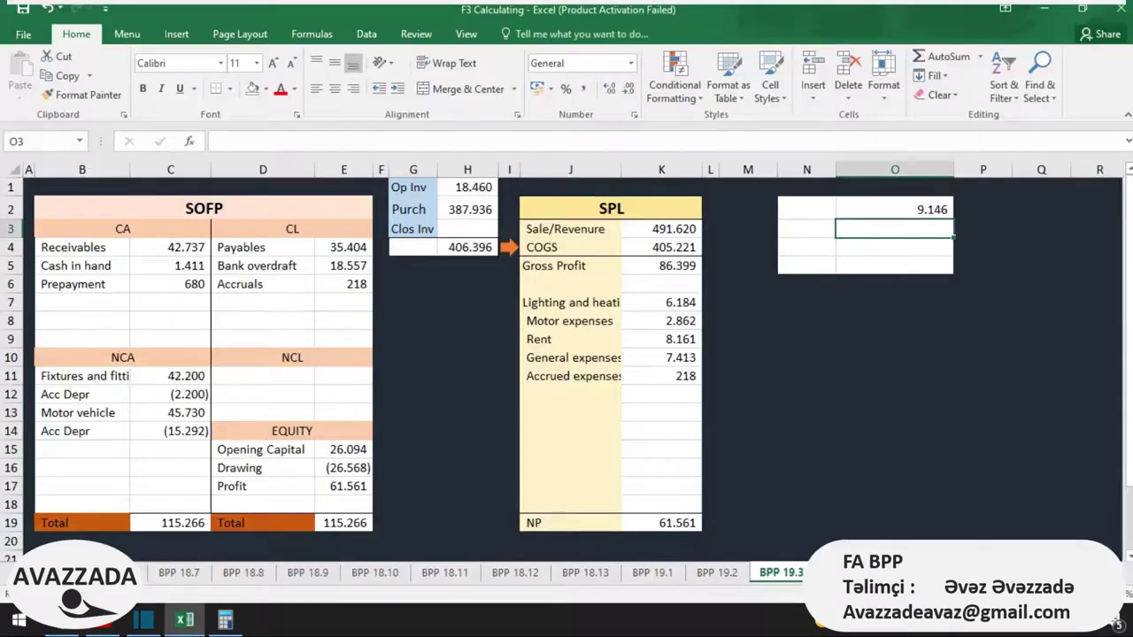
Step: Label J14 "Depr Charge" in the SPL and enter =9146 in K14
{"action": "key", "text": "Up"}
{"action": "key", "text": "Down"}
{"action": "key", "text": "Down"}
{"action": "key", "text": "Down"}
{"action": "key", "text": "Down"}
{"action": "key", "text": "Down"}
{"action": "key", "text": "Down"}
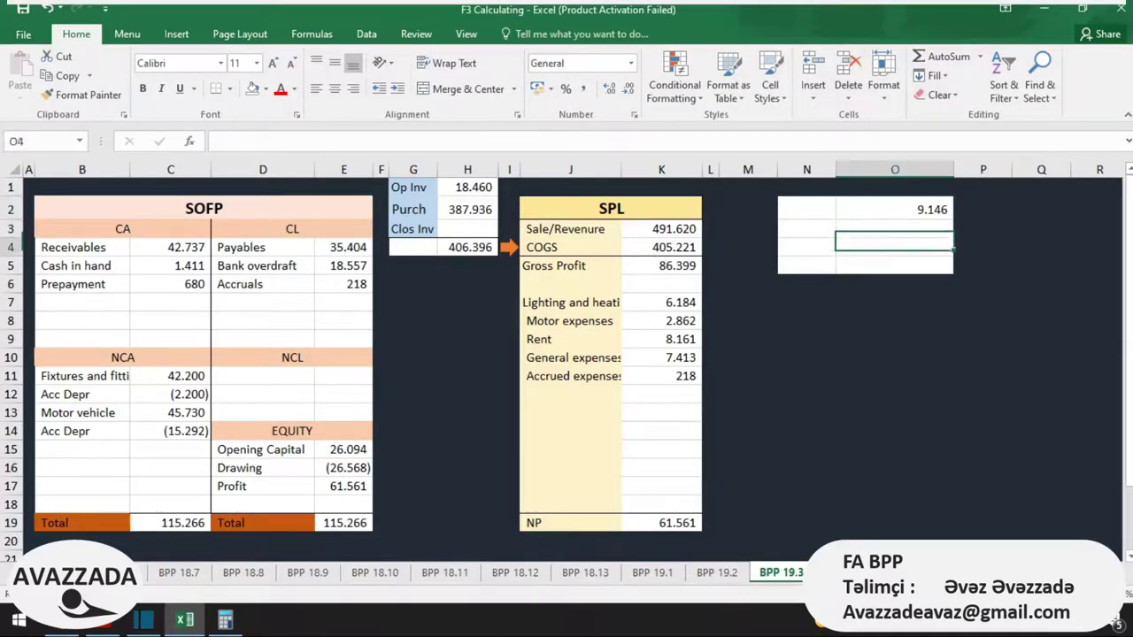
{"action": "key", "text": "Left"}
{"action": "key", "text": "Left"}
{"action": "key", "text": "Down"}
{"action": "key", "text": "Down"}
{"action": "key", "text": "Left"}
{"action": "key", "text": "Left"}
{"action": "key", "text": "Down"}
{"action": "key", "text": "Down"}
{"action": "key", "text": "Down"}
{"action": "key", "text": "Down"}
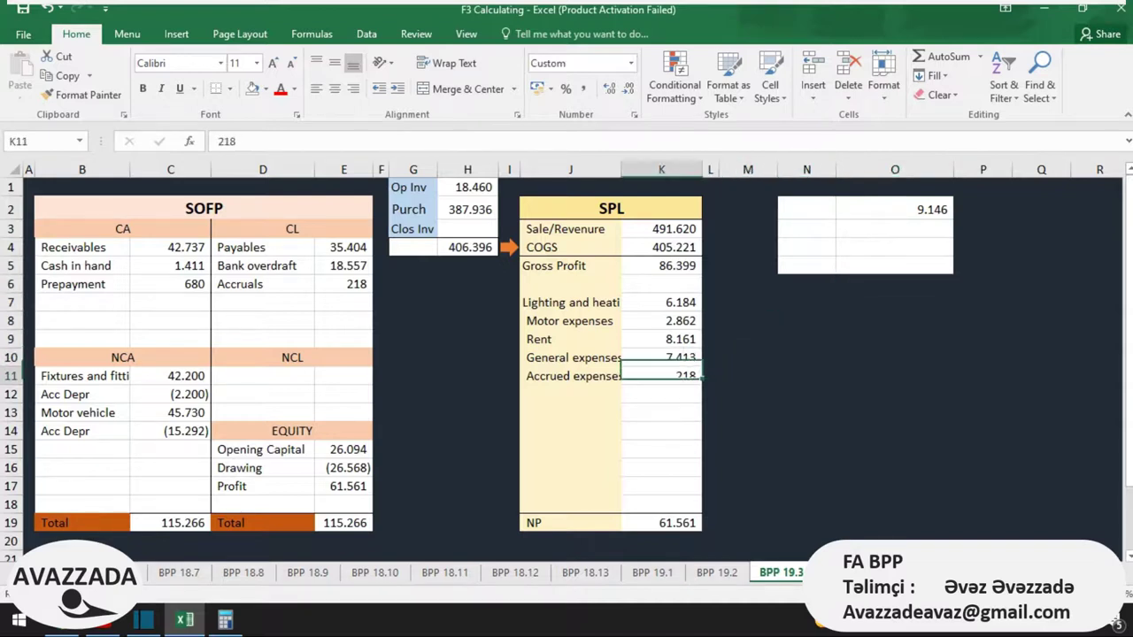
{"action": "key", "text": "Left"}
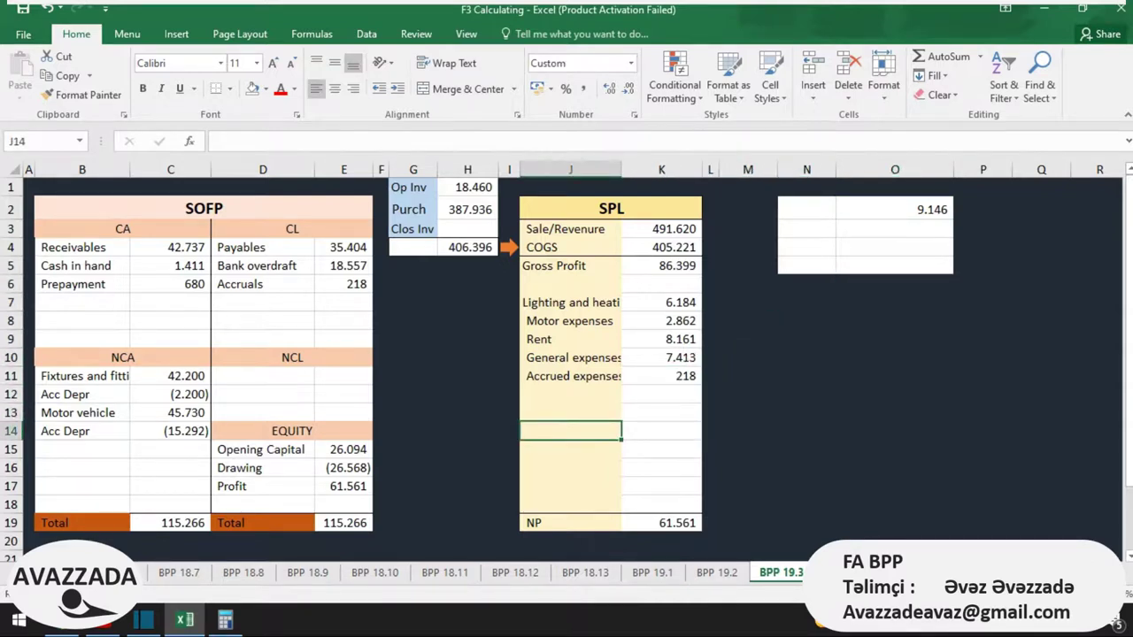
{"action": "type", "text": "Depr "}
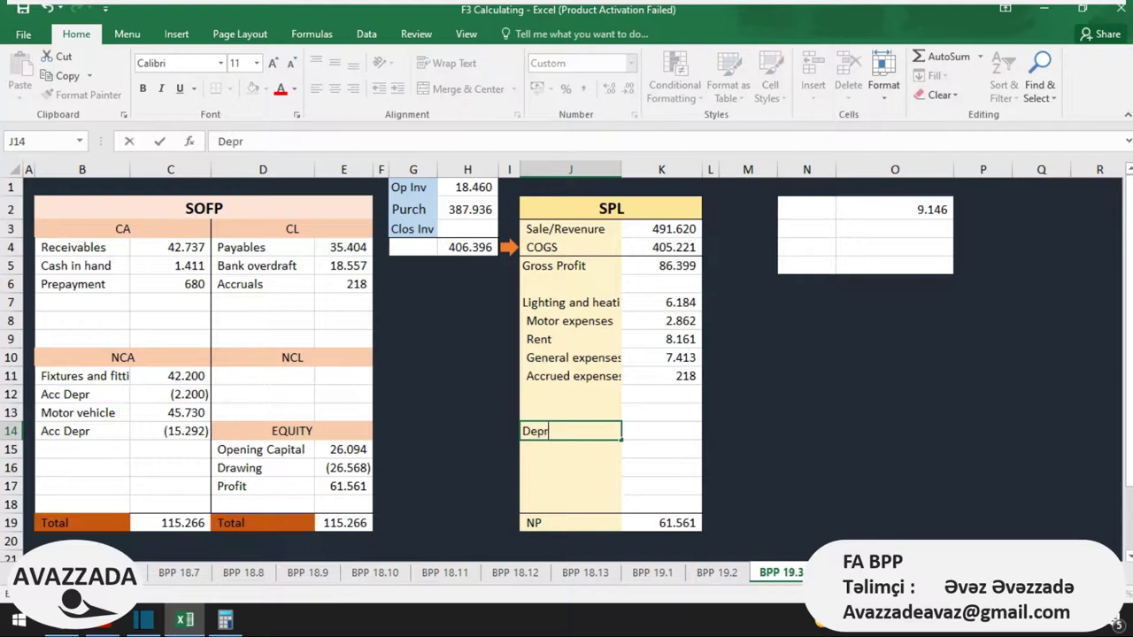
{"action": "type", "text": "Charge"}
{"action": "key", "text": "Tab"}
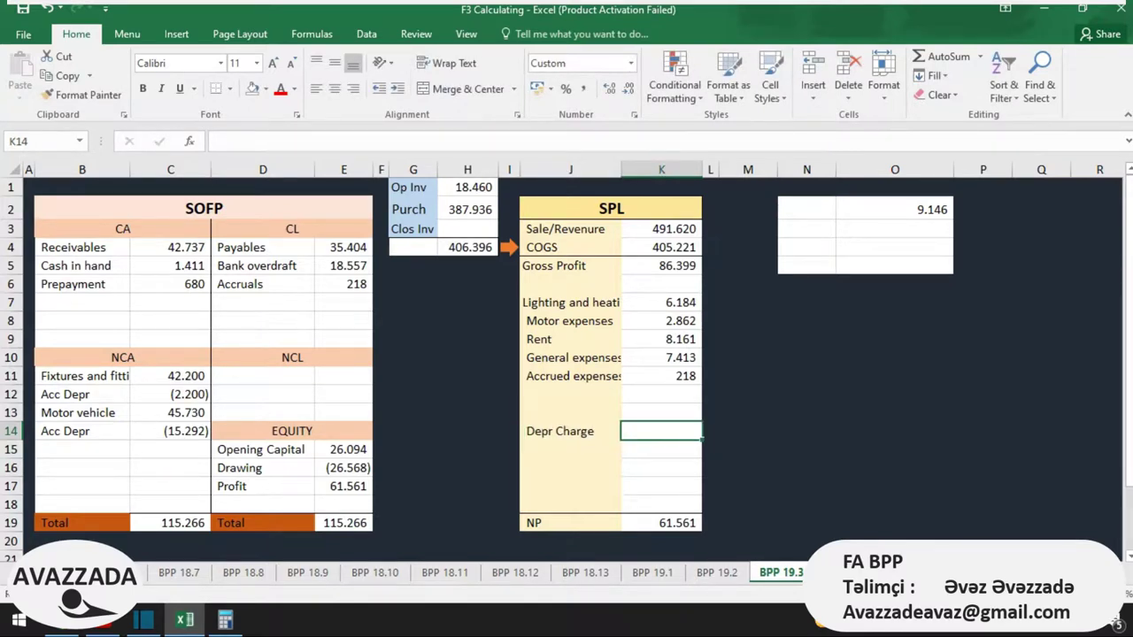
{"action": "type", "text": "="}
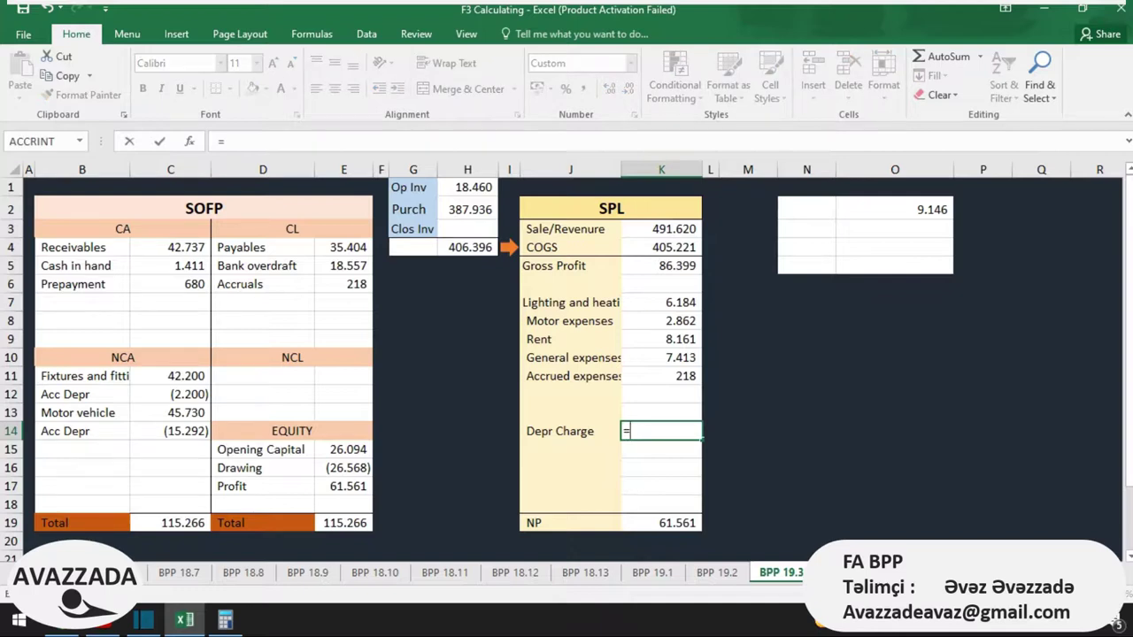
{"action": "type", "text": "9146"}
{"action": "key", "text": "Return"}
Step: Extend the motor vehicle accumulated depreciation in C14 to =-15292-9146 and save the workbook
{"action": "key", "text": "Left"}
{"action": "key", "text": "Left"}
{"action": "key", "text": "Left"}
{"action": "key", "text": "Left"}
{"action": "key", "text": "Left"}
{"action": "key", "text": "Left"}
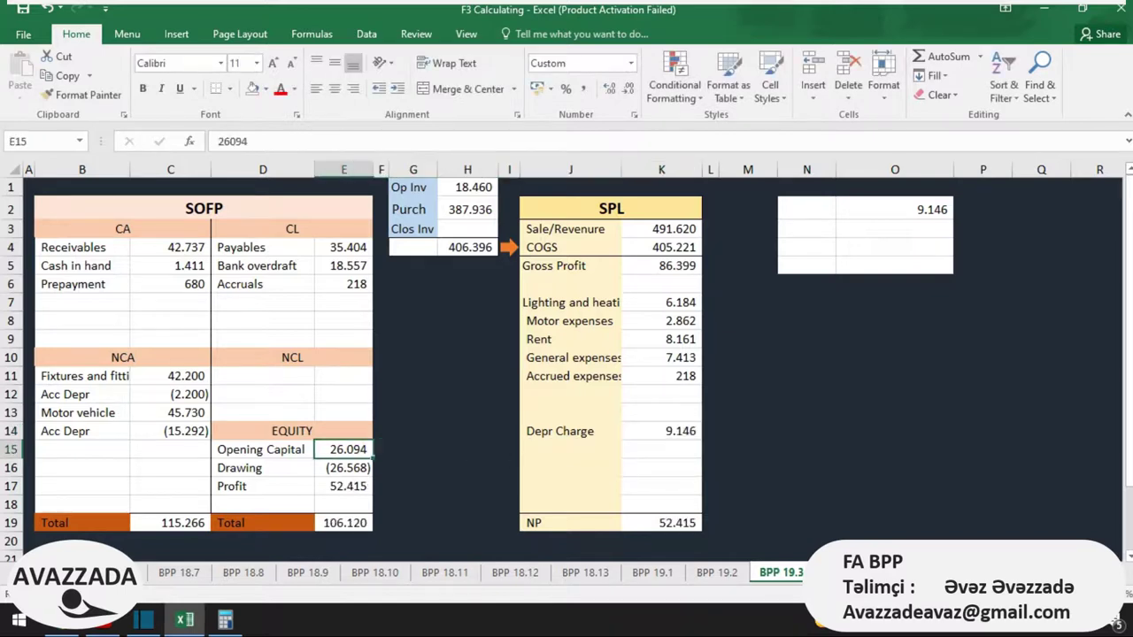
{"action": "key", "text": "Left"}
{"action": "key", "text": "Up"}
{"action": "key", "text": "Left"}
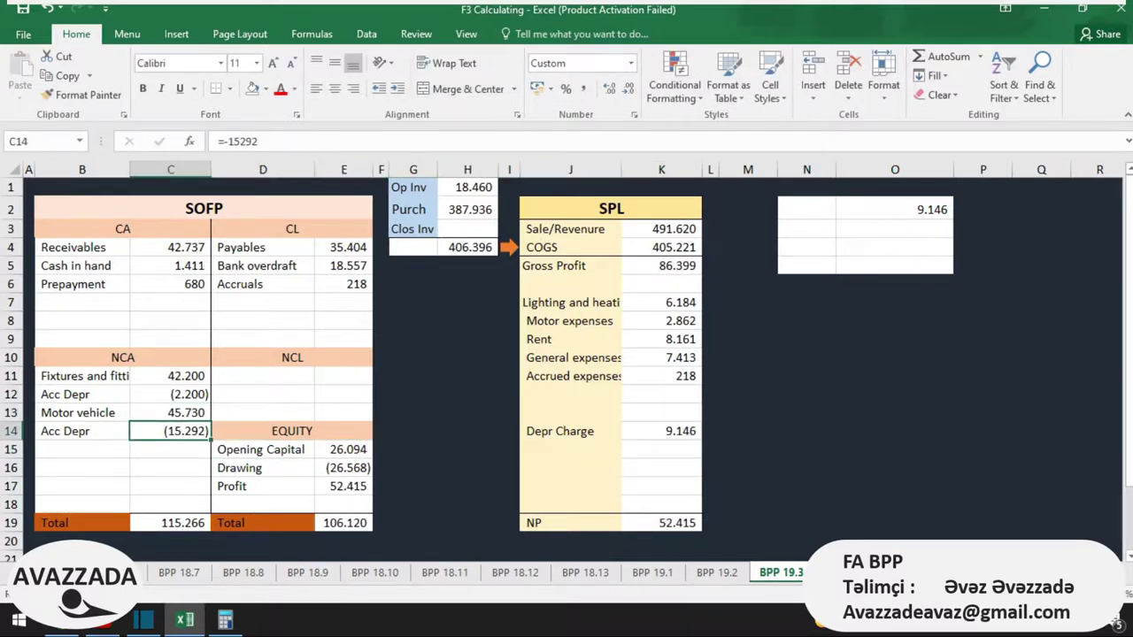
{"action": "key", "text": "F2"}
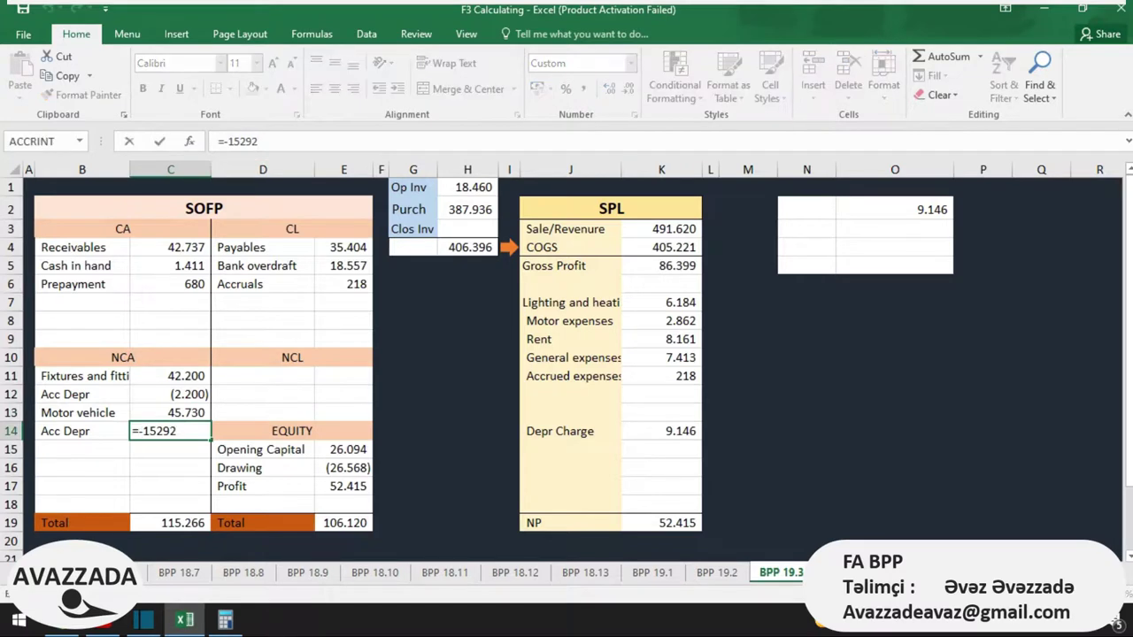
{"action": "type", "text": "-9146"}
{"action": "key", "text": "Return"}
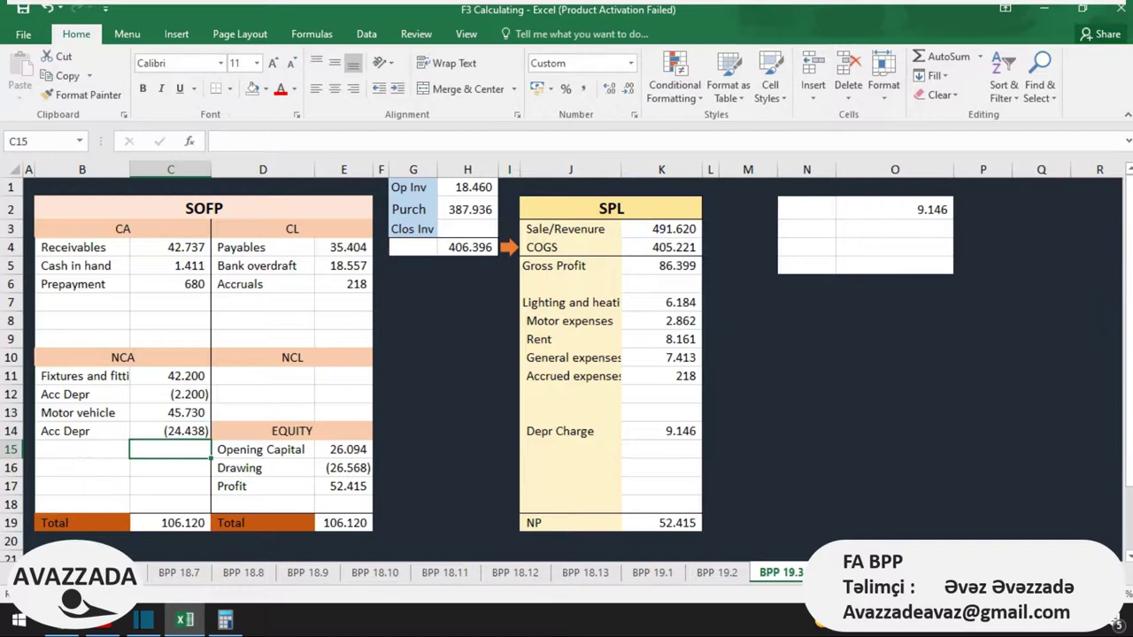
{"action": "key", "text": "ctrl+s"}
Step: Check the fixtures and fittings rate in the PDF, then calculate the reducing balance charge in Excel cell O4 with =40000*10%
{"action": "key", "text": "alt+Tab"}
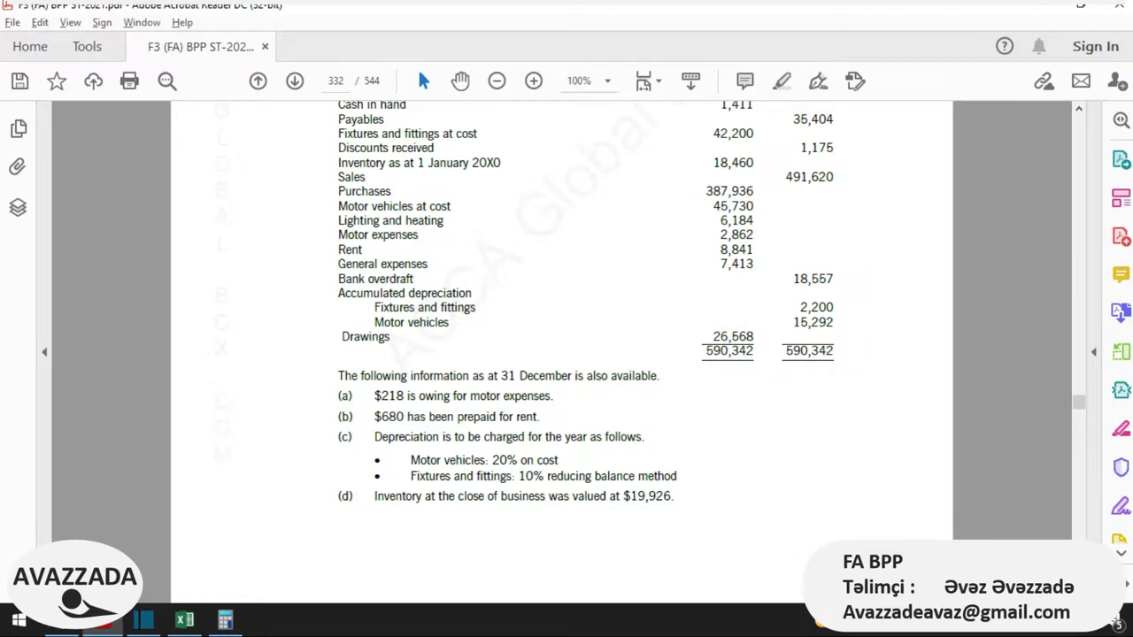
{"action": "key", "text": "alt+Tab"}
{"action": "key", "text": "Down"}
{"action": "key", "text": "Right"}
{"action": "key", "text": "Right"}
{"action": "key", "text": "Up"}
{"action": "key", "text": "Up"}
{"action": "key", "text": "Right"}
{"action": "key", "text": "Right"}
{"action": "key", "text": "Right"}
{"action": "key", "text": "Right"}
{"action": "key", "text": "Right"}
{"action": "key", "text": "Right"}
{"action": "key", "text": "Right"}
{"action": "key", "text": "Right"}
{"action": "key", "text": "Up"}
{"action": "key", "text": "Up"}
{"action": "key", "text": "Right"}
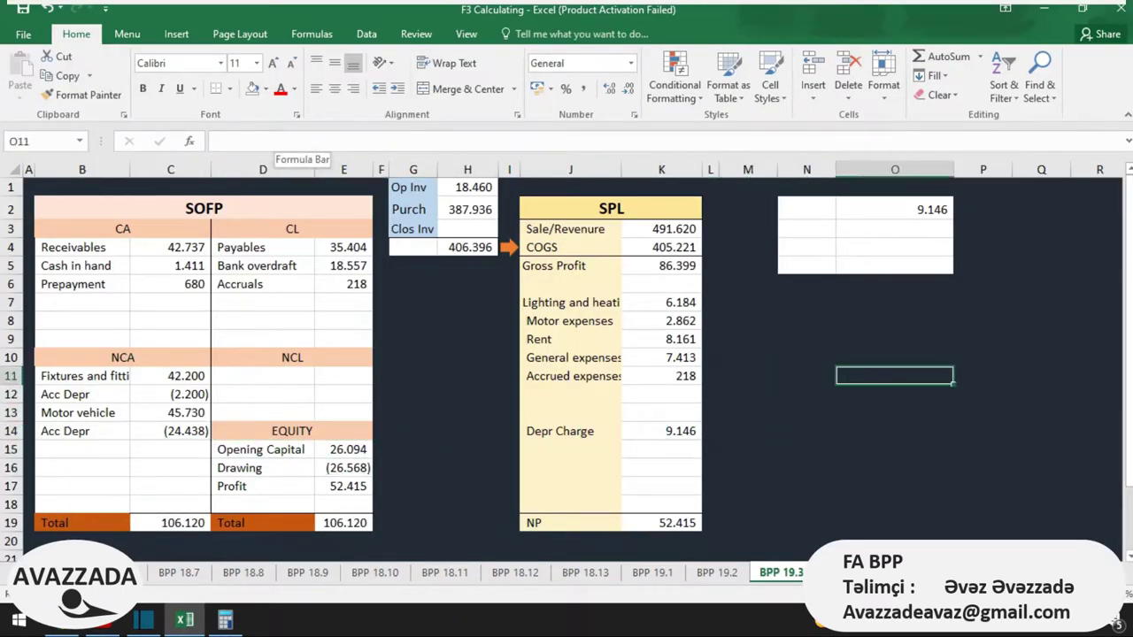
{"action": "key", "text": "Right"}
{"action": "key", "text": "Right"}
{"action": "key", "text": "Up"}
{"action": "key", "text": "Up"}
{"action": "key", "text": "Up"}
{"action": "key", "text": "Up"}
{"action": "key", "text": "Up"}
{"action": "key", "text": "Left"}
{"action": "key", "text": "Up"}
{"action": "key", "text": "Up"}
{"action": "key", "text": "Up"}
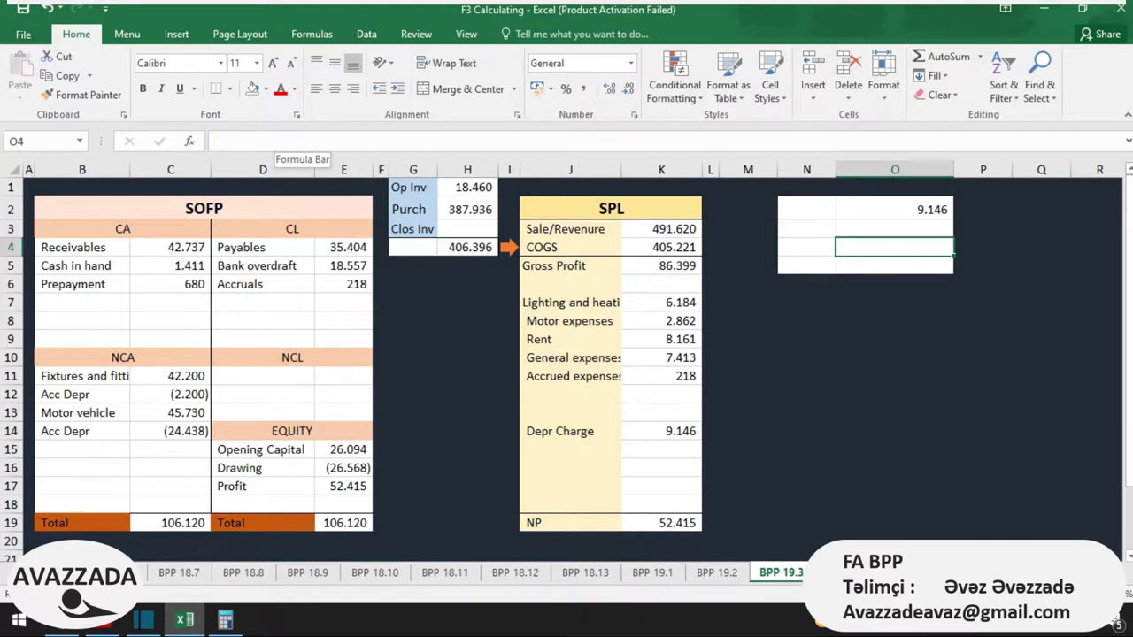
{"action": "type", "text": "=4000"}
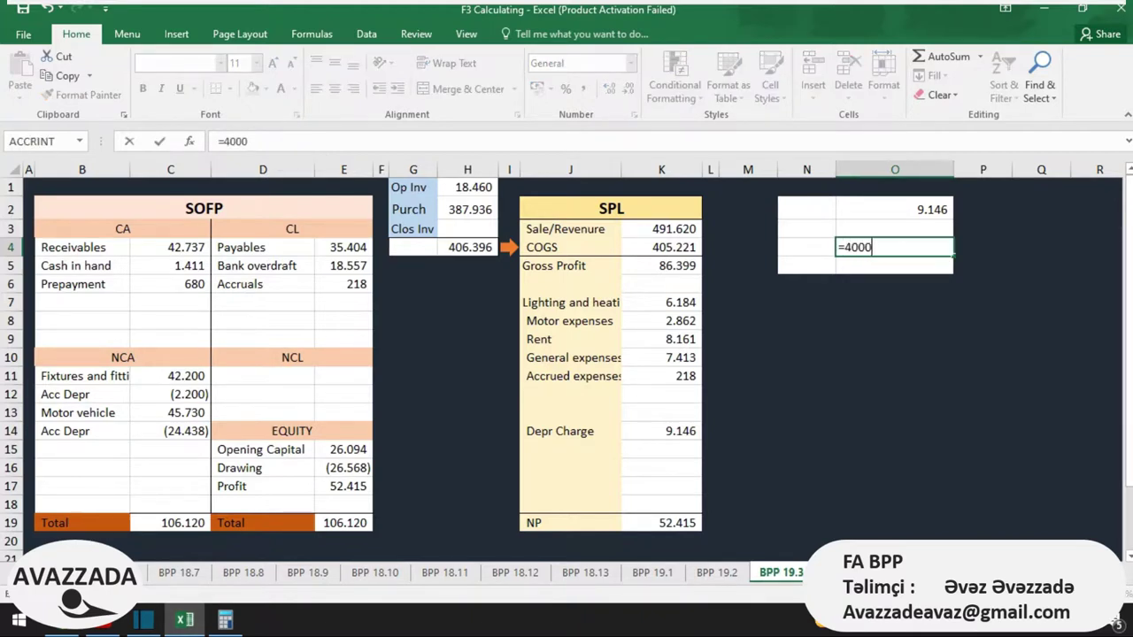
{"action": "type", "text": "0"}
{"action": "type", "text": "*"}
{"action": "key", "text": "alt+Tab"}
{"action": "key", "text": "alt+Tab"}
{"action": "type", "text": "10%"}
{"action": "key", "text": "Return"}
Step: Add the fixtures and fittings charge to the depreciation expense in K14 with the formula =9146+4000
{"action": "key", "text": "Up"}
{"action": "key", "text": "Left"}
{"action": "key", "text": "Down"}
{"action": "key", "text": "Down"}
{"action": "key", "text": "Down"}
{"action": "key", "text": "Down"}
{"action": "key", "text": "Down"}
{"action": "key", "text": "Down"}
{"action": "key", "text": "Down"}
{"action": "key", "text": "Down"}
{"action": "key", "text": "Down"}
{"action": "key", "text": "Down"}
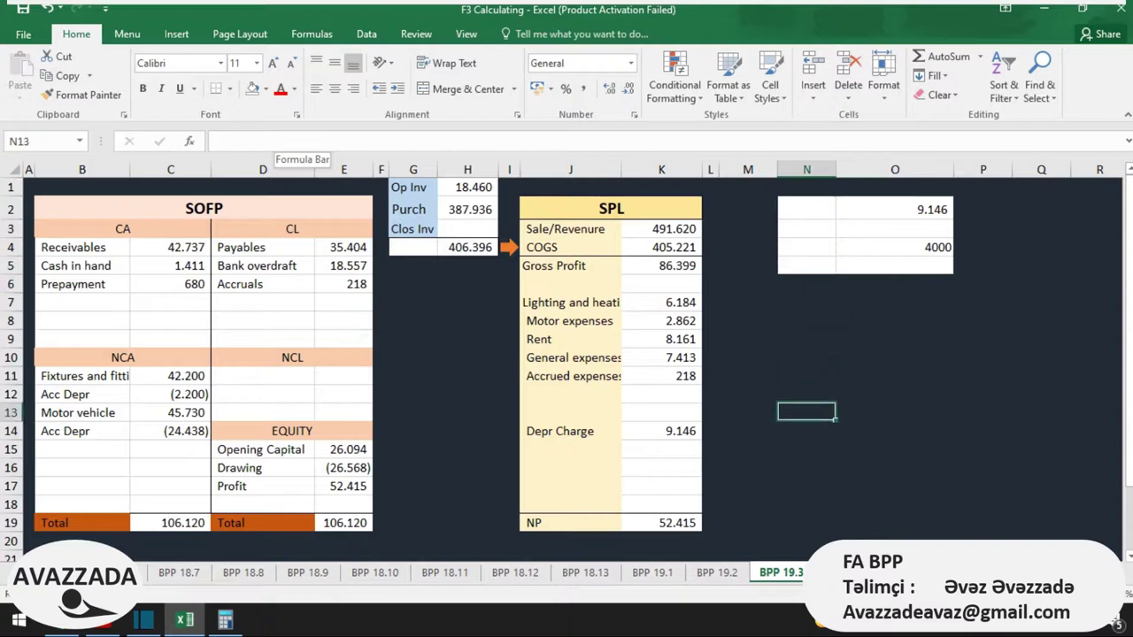
{"action": "key", "text": "Left"}
{"action": "key", "text": "Left"}
{"action": "key", "text": "Left"}
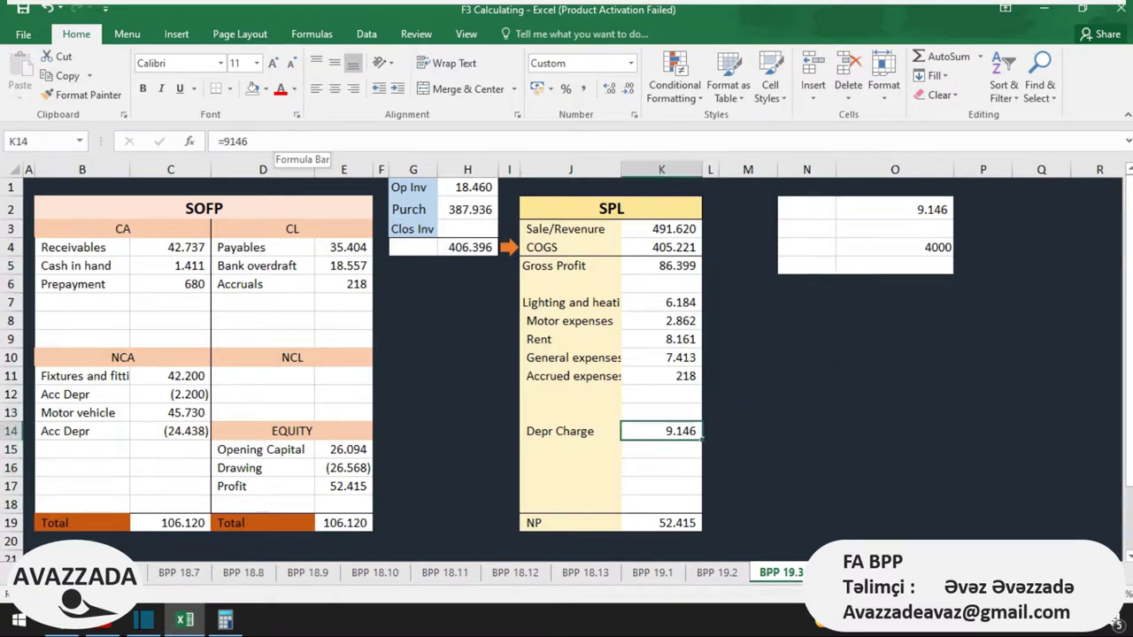
{"action": "left_click", "coordinate": [270, 142]}
{"action": "type", "text": "+4000"}
{"action": "key", "text": "Return"}
Step: Extend the fixtures and fittings accumulated depreciation in C12 to =-2200-4000
{"action": "key", "text": "Left"}
{"action": "key", "text": "Left"}
{"action": "key", "text": "Left"}
{"action": "key", "text": "Down"}
{"action": "key", "text": "Left"}
{"action": "key", "text": "Left"}
{"action": "key", "text": "Left"}
{"action": "key", "text": "Left"}
{"action": "key", "text": "Left"}
{"action": "key", "text": "Left"}
{"action": "key", "text": "Up"}
{"action": "key", "text": "Up"}
{"action": "key", "text": "Up"}
{"action": "key", "text": "Right"}
{"action": "key", "text": "Up"}
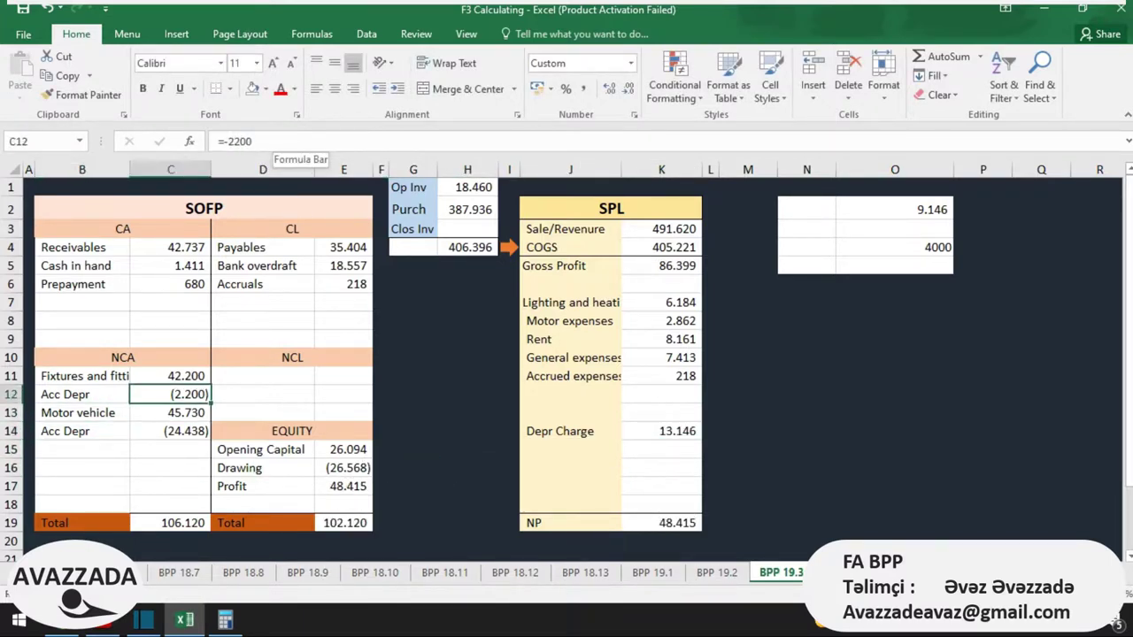
{"action": "left_click", "coordinate": [270, 142]}
{"action": "type", "text": "-4000"}
{"action": "key", "text": "Return"}
Step: Check the closing inventory value in the PDF, then enter 19926 for Clos Inv in Excel cell H3
{"action": "key", "text": "Down"}
{"action": "key", "text": "Down"}
{"action": "key", "text": "Right"}
{"action": "key", "text": "Right"}
{"action": "key", "text": "Right"}
{"action": "key", "text": "Right"}
{"action": "key", "text": "Right"}
{"action": "key", "text": "Right"}
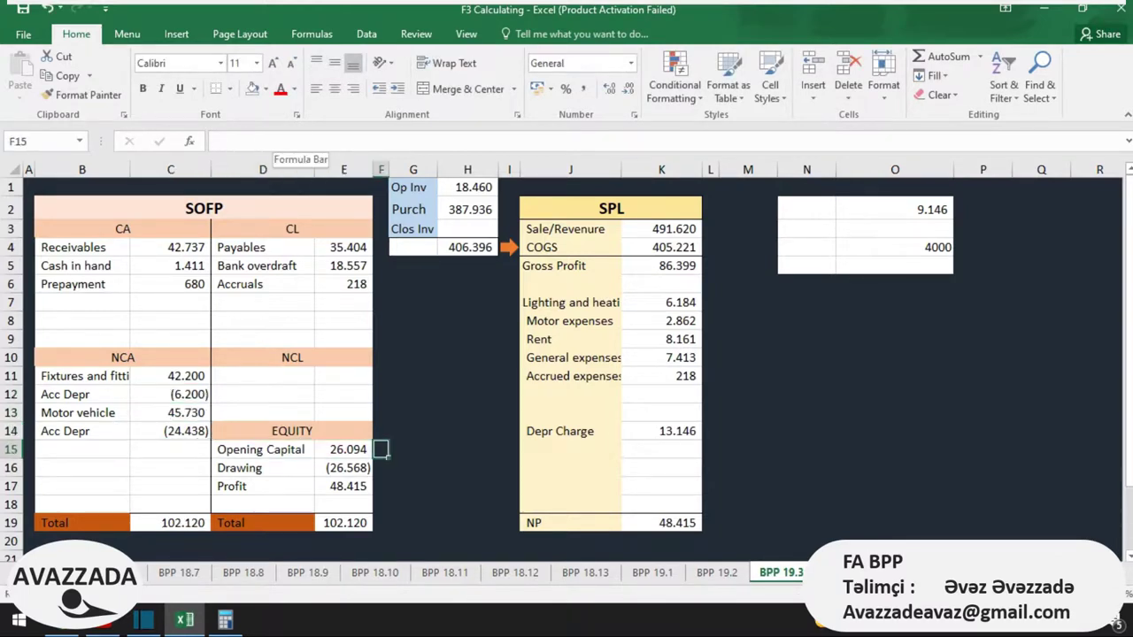
{"action": "key", "text": "Right"}
{"action": "key", "text": "Right"}
{"action": "key", "text": "Up"}
{"action": "key", "text": "alt+Tab"}
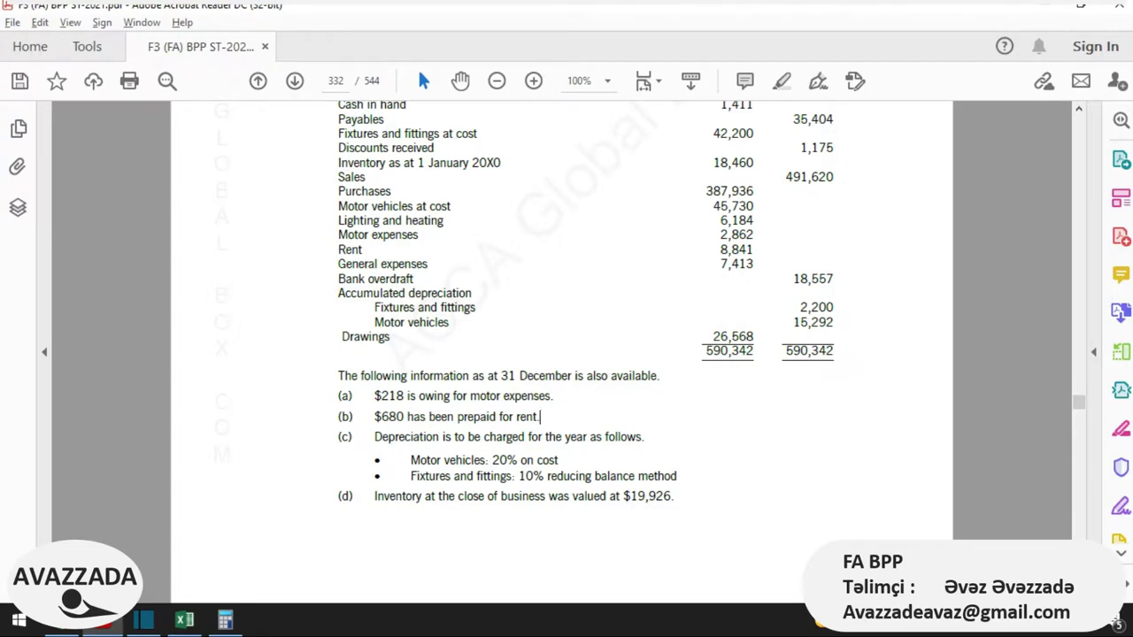
{"action": "key", "text": "alt+Tab"}
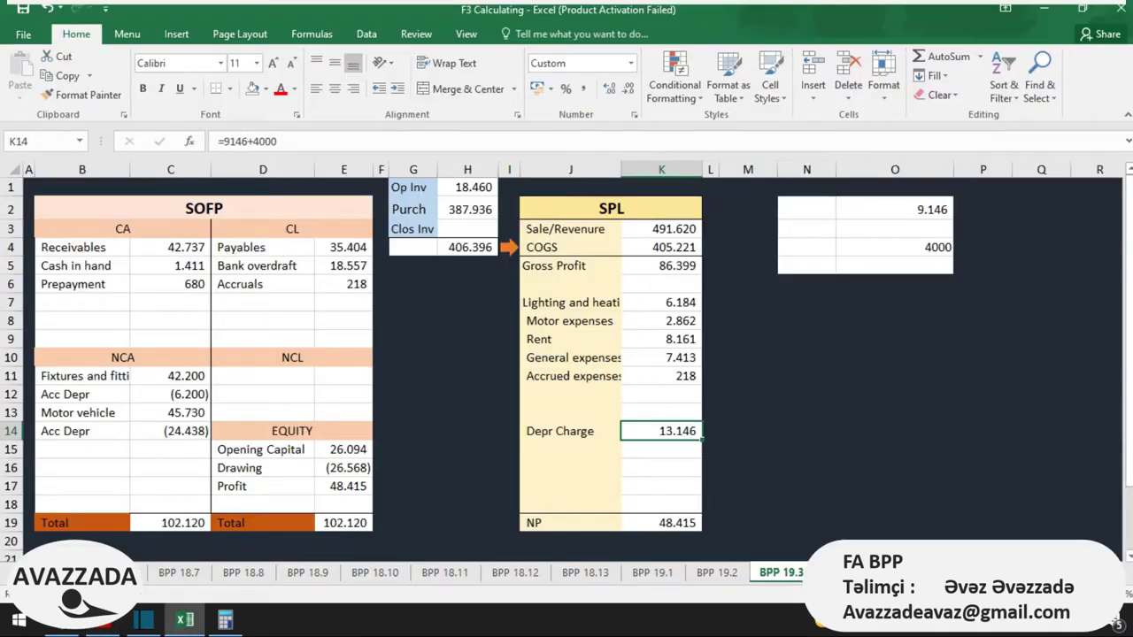
{"action": "left_click", "coordinate": [468, 229]}
{"action": "type", "text": "19926"}
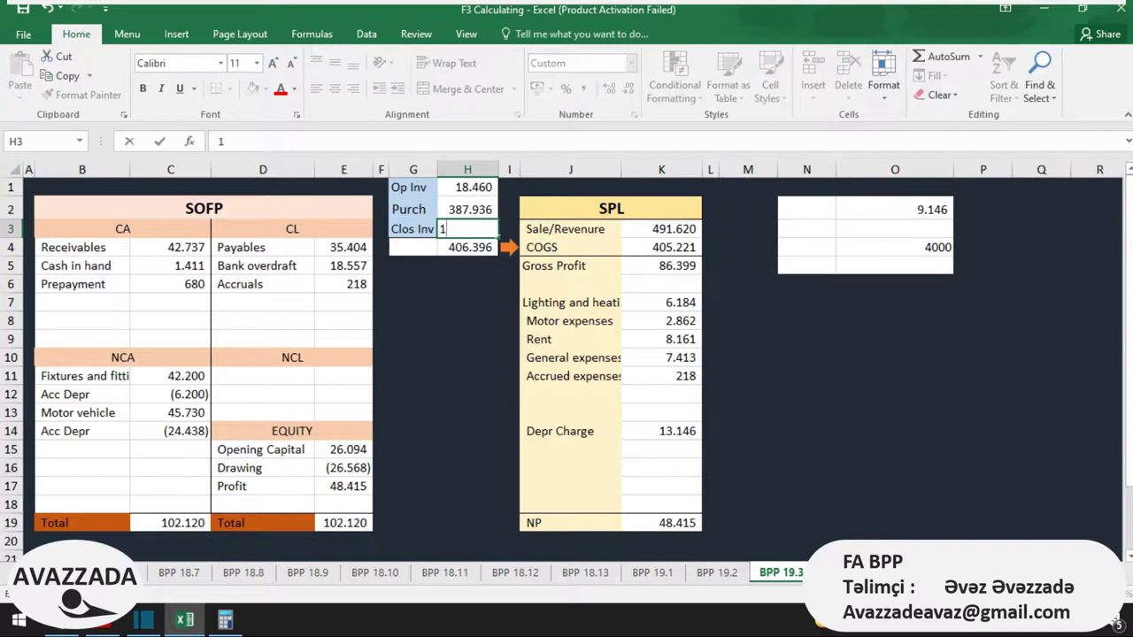
{"action": "key", "text": "Return"}
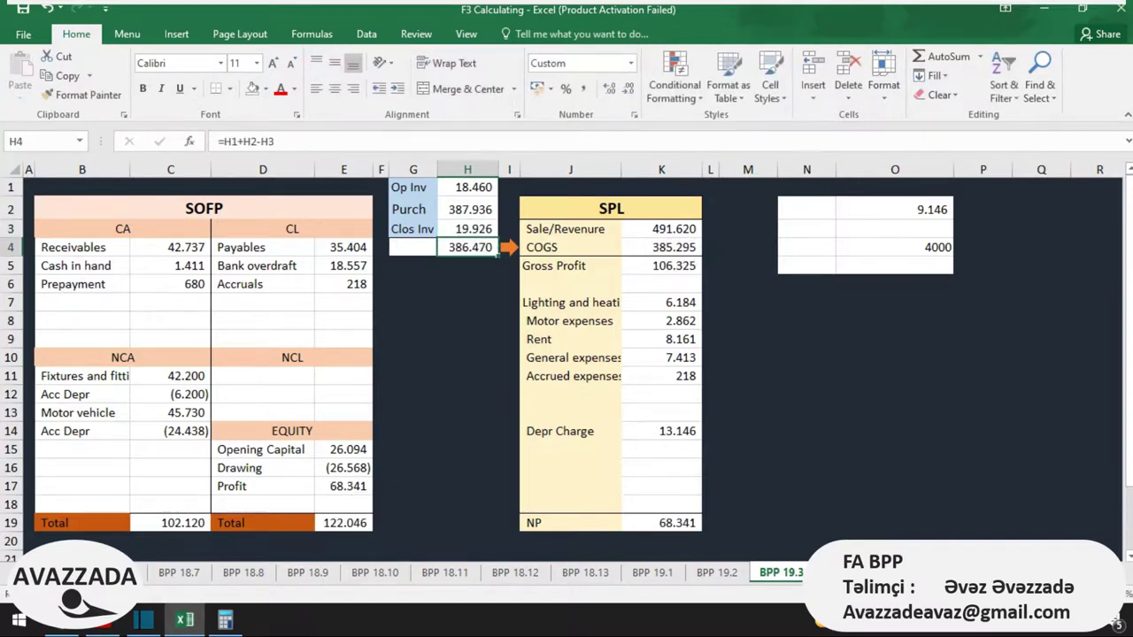
Step: Label B7 "Inventory" in the CA section and enter 19926 in C7
{"action": "key", "text": "alt+Tab"}
{"action": "key", "text": "alt+Tab"}
{"action": "left_click", "coordinate": [82, 302]}
{"action": "type", "text": "In"}
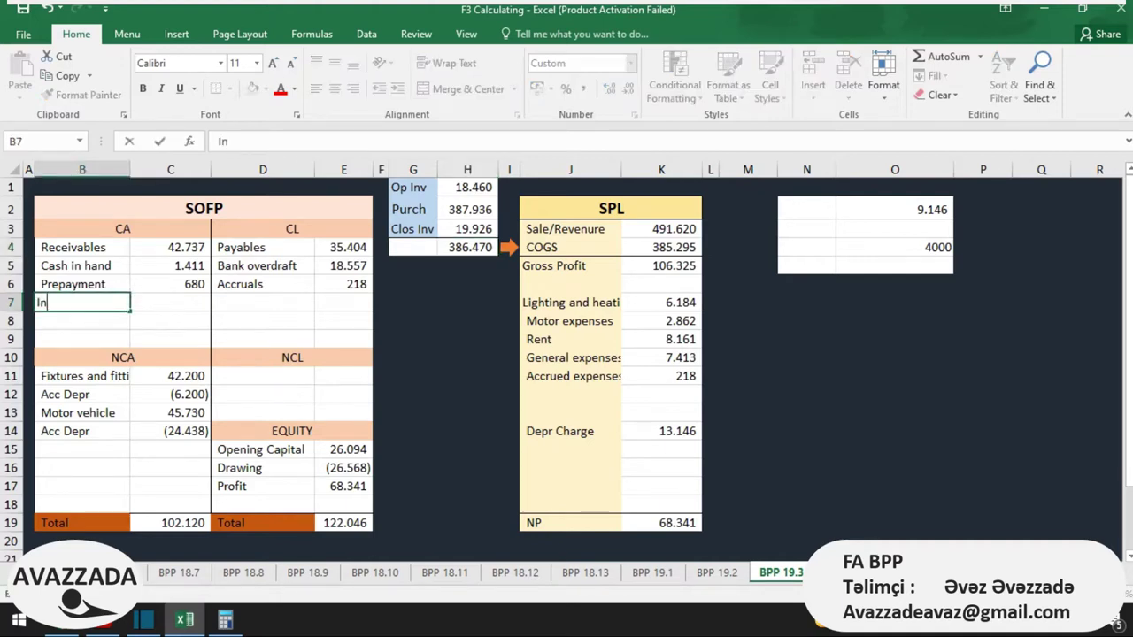
{"action": "type", "text": "ventory"}
{"action": "key", "text": "Tab"}
{"action": "type", "text": "19.92"}
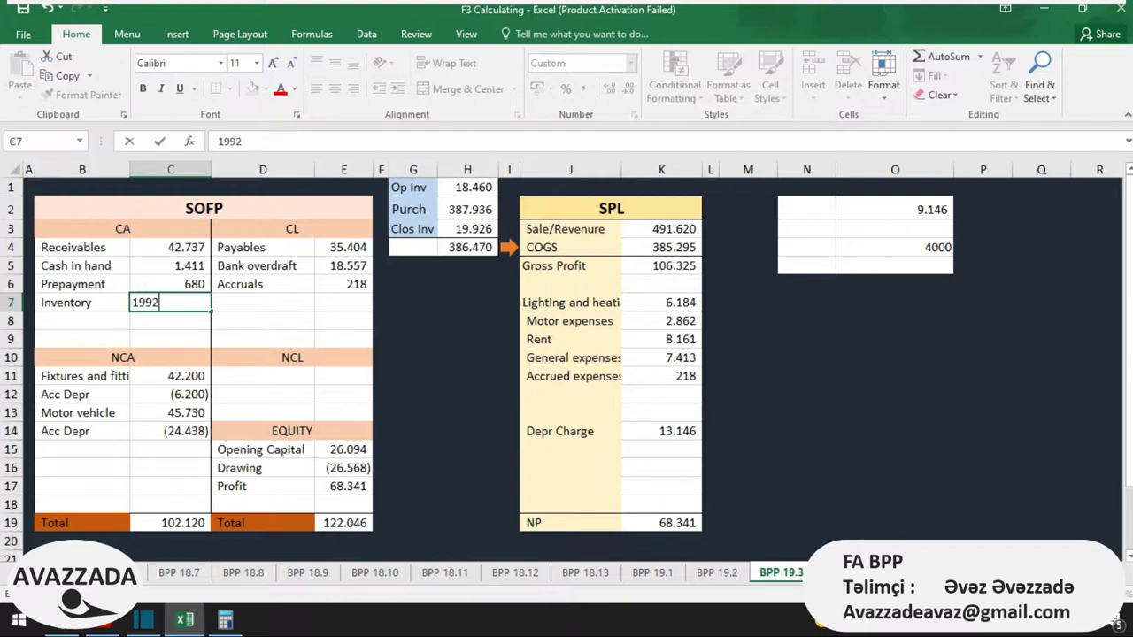
{"action": "type", "text": "6"}
{"action": "key", "text": "Return"}
{"action": "key", "text": "Right"}
{"action": "key", "text": "Right"}
Step: Switch to the PDF and read the question requirements and the start of the answer on page 333
{"action": "key", "text": "alt+Tab"}
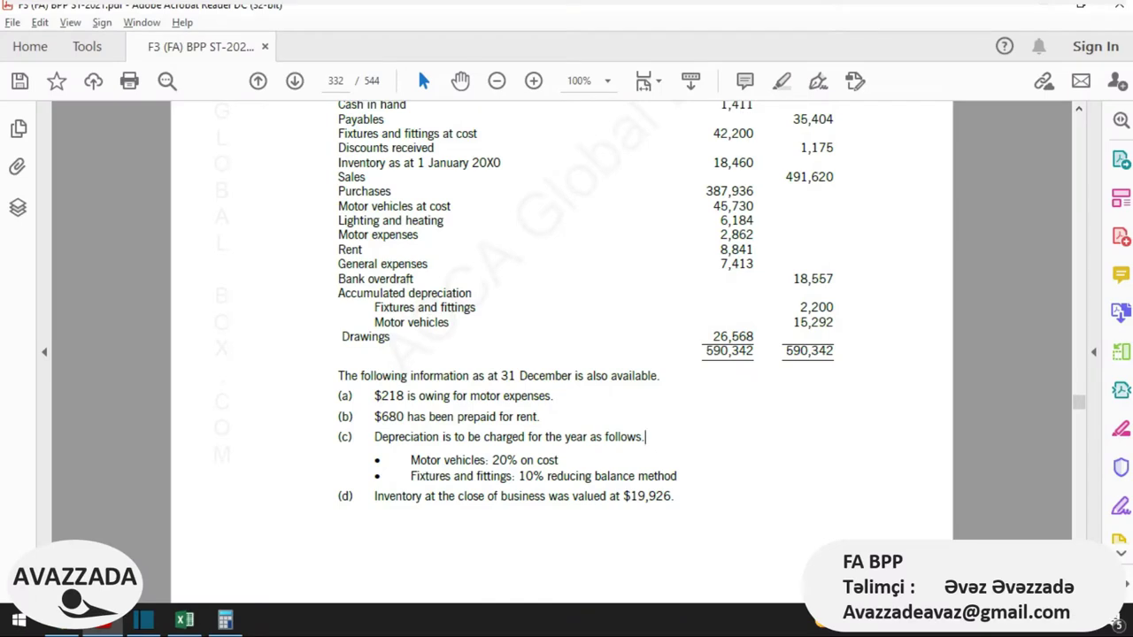
{"action": "scroll", "coordinate": [561, 319], "scroll_direction": "down", "scroll_amount": 3}
{"action": "scroll", "coordinate": [645, 329], "scroll_direction": "down", "scroll_amount": 15}
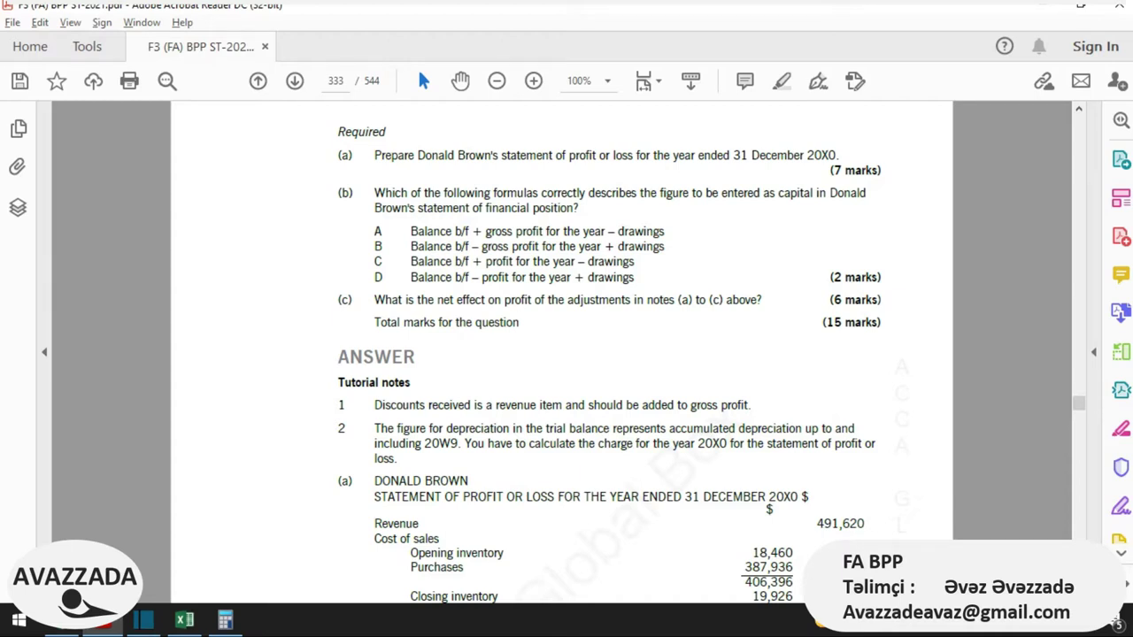
{"action": "key", "text": "alt"}
{"action": "key", "text": "alt"}
{"action": "scroll", "coordinate": [609, 353], "scroll_direction": "down", "scroll_amount": 3}
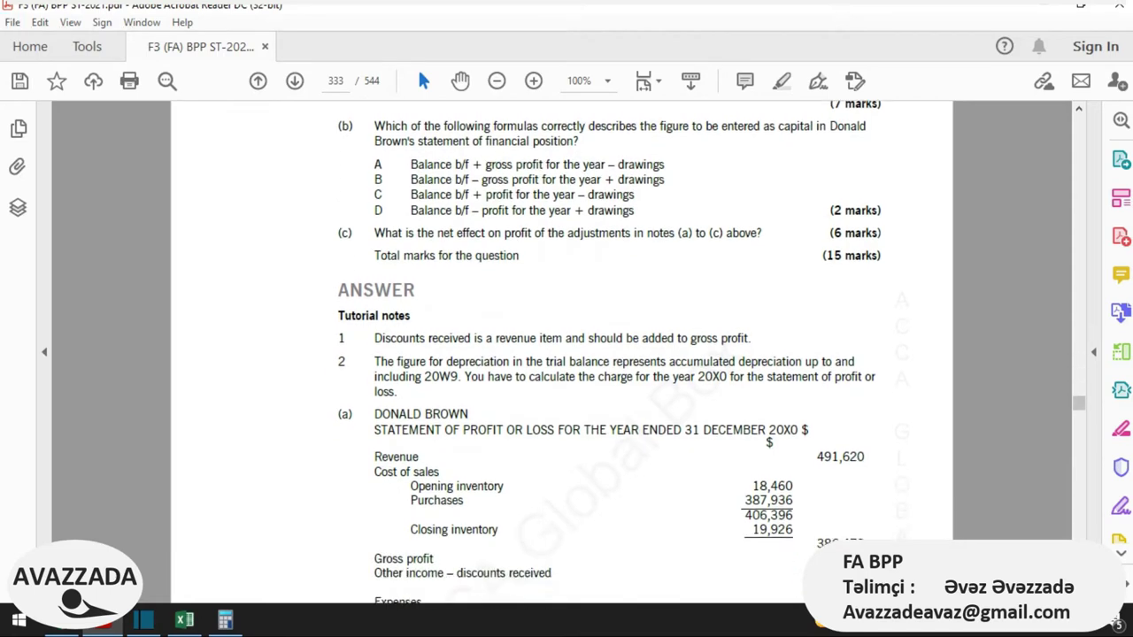
Step: Read the textbook's statement of profit or loss answer and the tutorial note on discounts received
{"action": "scroll", "coordinate": [609, 354], "scroll_direction": "down", "scroll_amount": 2}
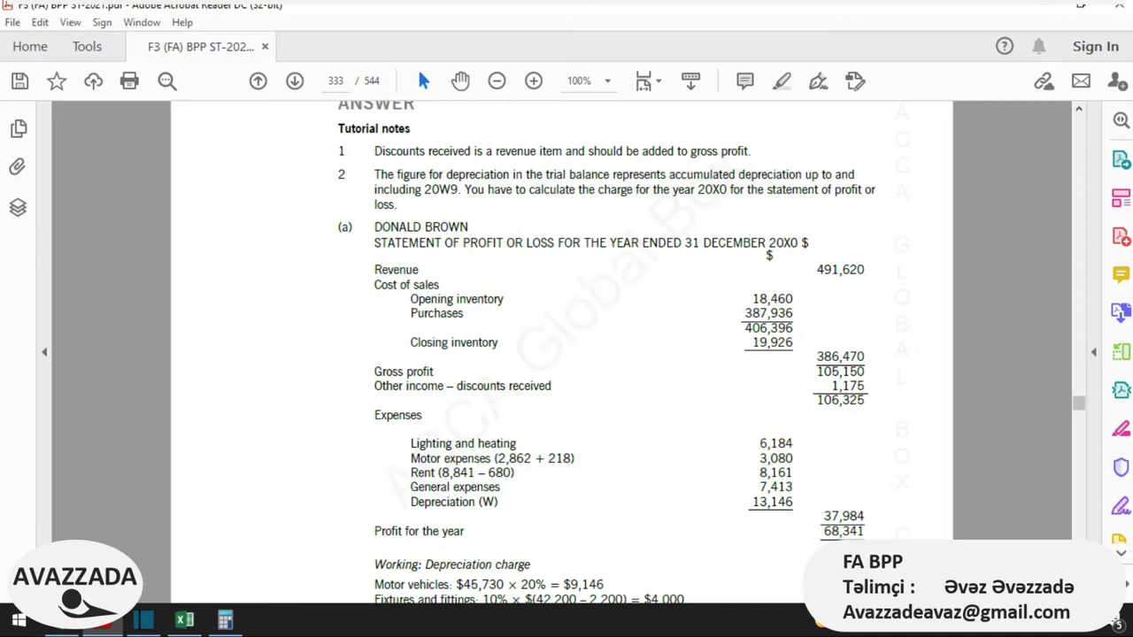
{"action": "scroll", "coordinate": [562, 354], "scroll_direction": "down", "scroll_amount": 1}
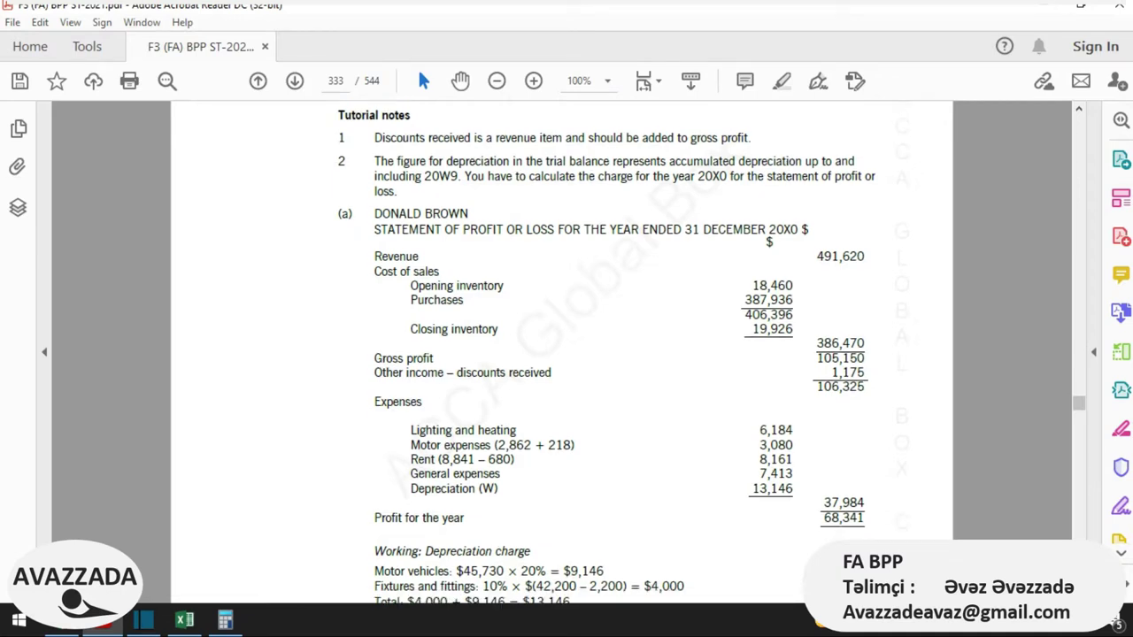
{"action": "left_click_drag", "start_coordinate": [752, 137], "coordinate": [641, 137]}
Step: Switch to Excel and remove the 1175 deduction from COGS in K4, leaving the formula =H4
{"action": "key", "text": "alt+Tab"}
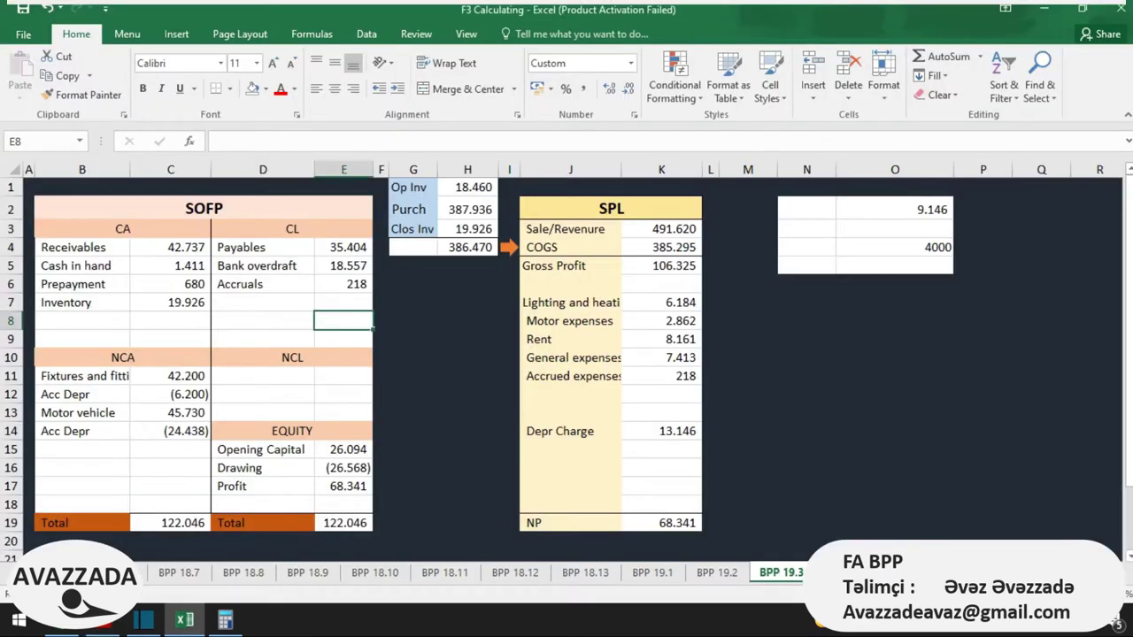
{"action": "left_click", "coordinate": [661, 247]}
{"action": "left_click_drag", "start_coordinate": [265, 141], "coordinate": [253, 141]}
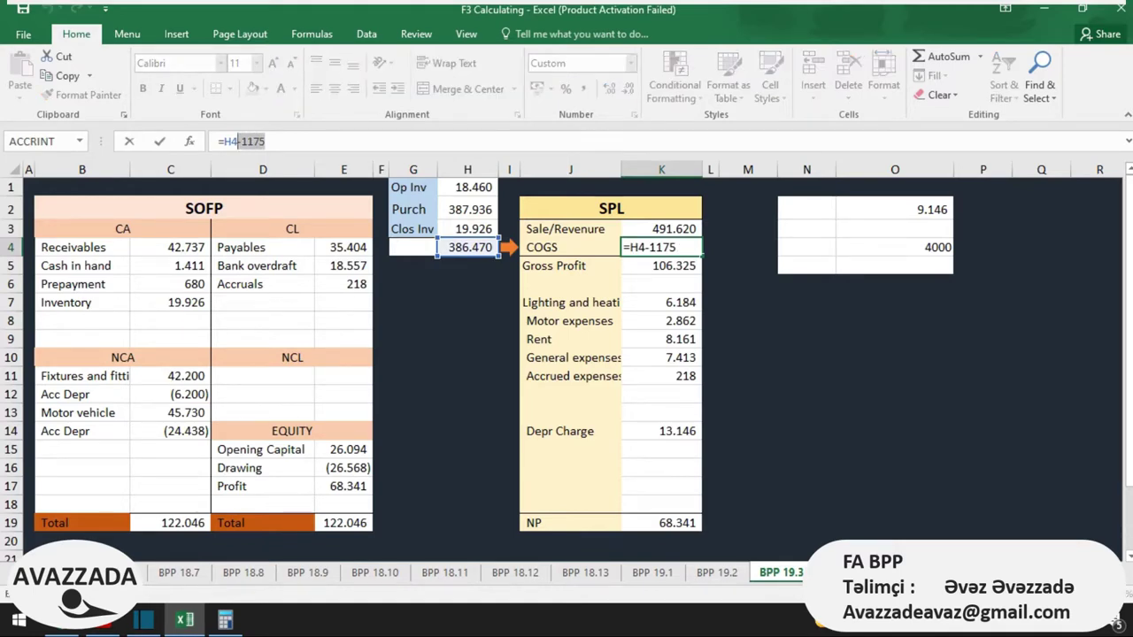
{"action": "key", "text": "BackSpace"}
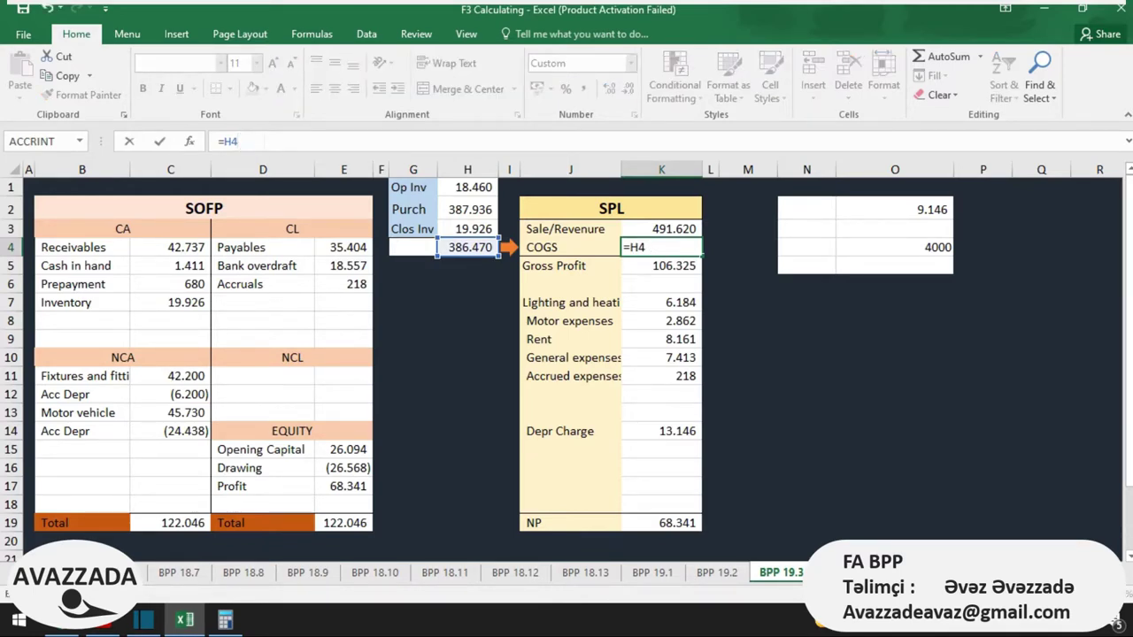
{"action": "key", "text": "Return"}
Step: Add the discounts received to Gross Profit by changing the K5 formula to =K3-K4+1175
{"action": "left_click", "coordinate": [255, 141]}
{"action": "type", "text": "+1175"}
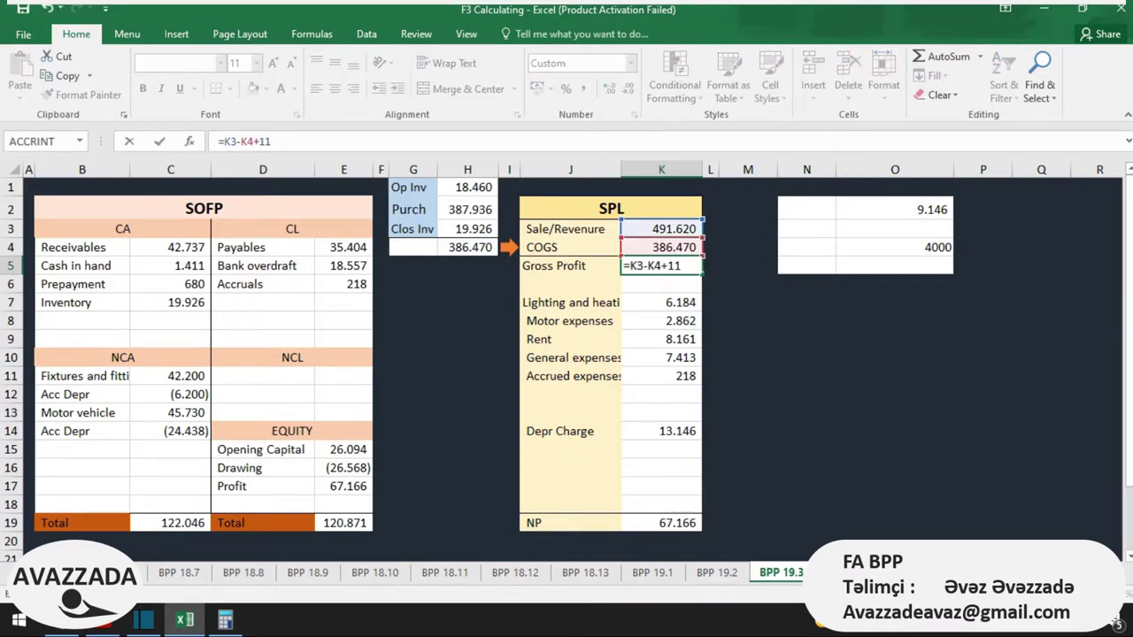
{"action": "key", "text": "Return"}
Step: Compare the Gross Profit figure in K5 with the total including discounts received in the PDF answer
{"action": "left_click", "coordinate": [661, 302]}
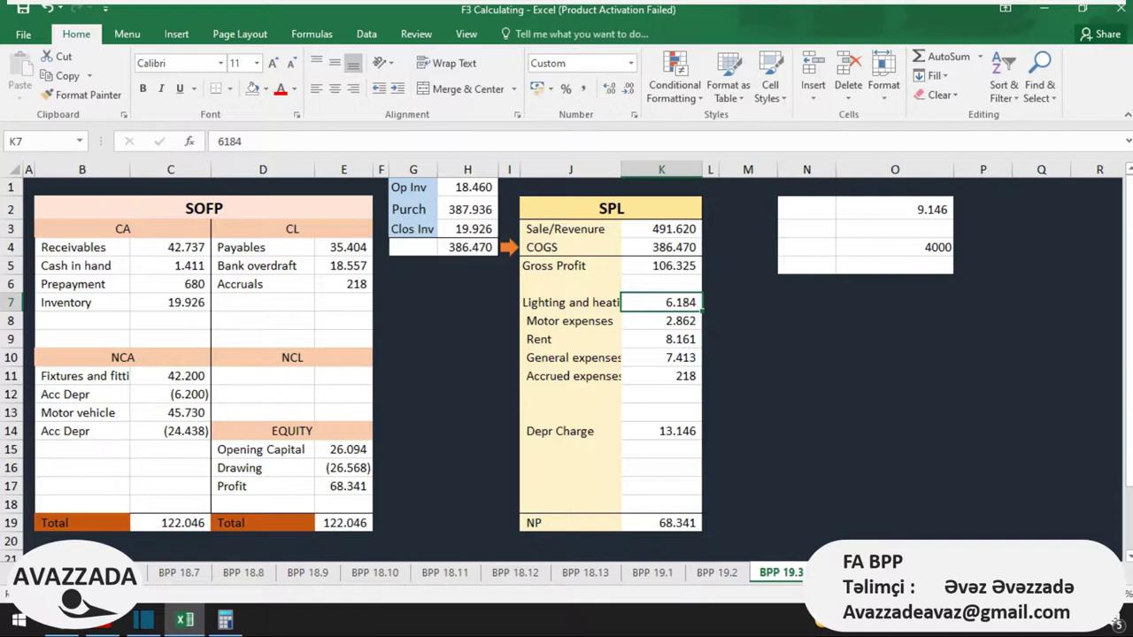
{"action": "key", "text": "alt+Tab"}
{"action": "left_click_drag", "start_coordinate": [817, 386], "coordinate": [865, 387]}
{"action": "key", "text": "alt+Tab"}
{"action": "key", "text": "Up"}
{"action": "key", "text": "Up"}
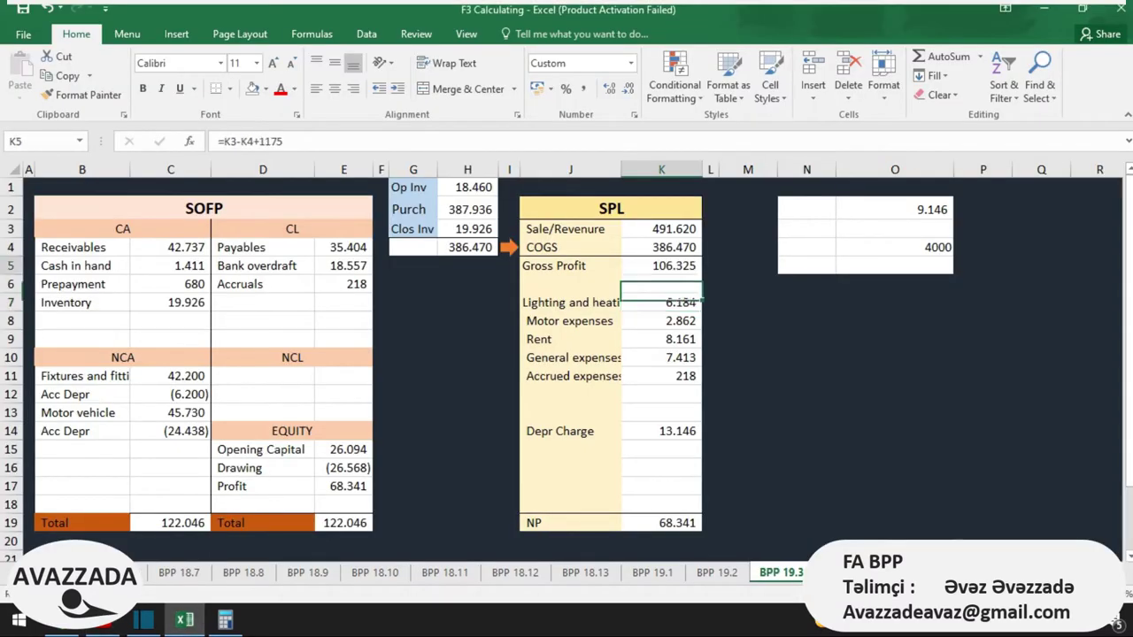
{"action": "key", "text": "alt+Tab"}
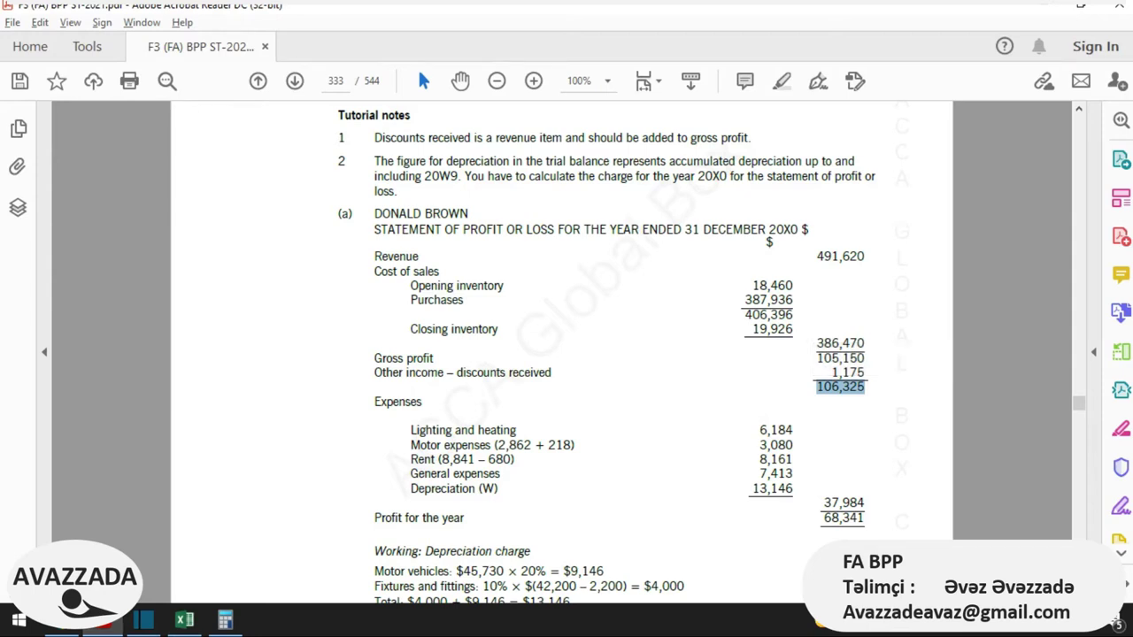
Step: Compare the net profit in Excel cell K19 with the profit for the year in the PDF answer
{"action": "key", "text": "alt+Tab"}
{"action": "left_click", "coordinate": [661, 522]}
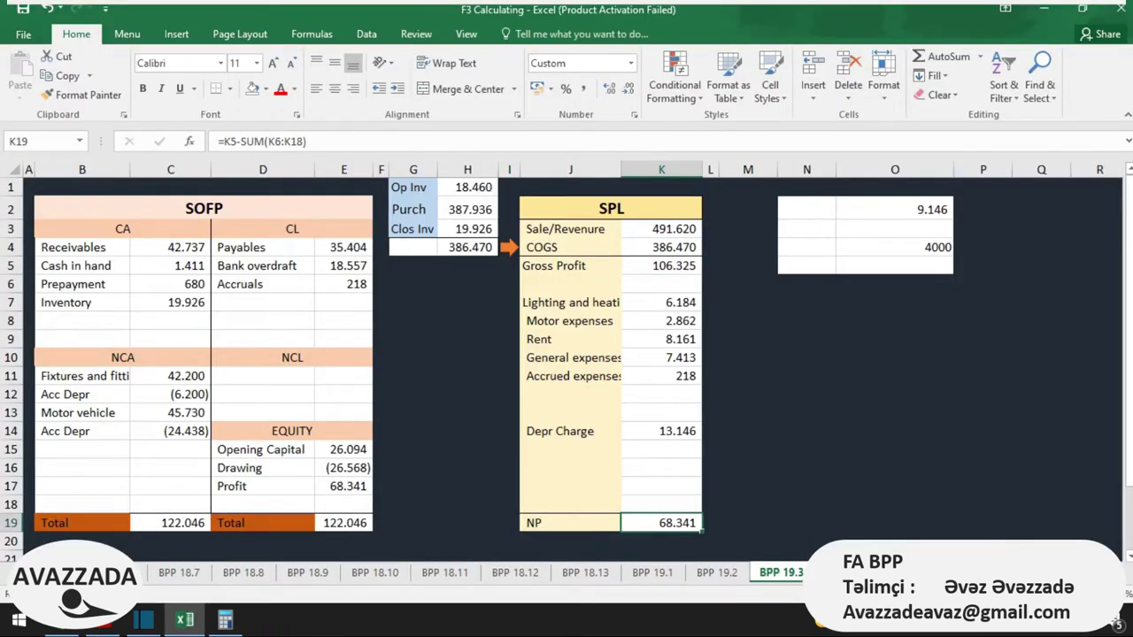
{"action": "key", "text": "alt+Tab"}
{"action": "left_click", "coordinate": [849, 518]}
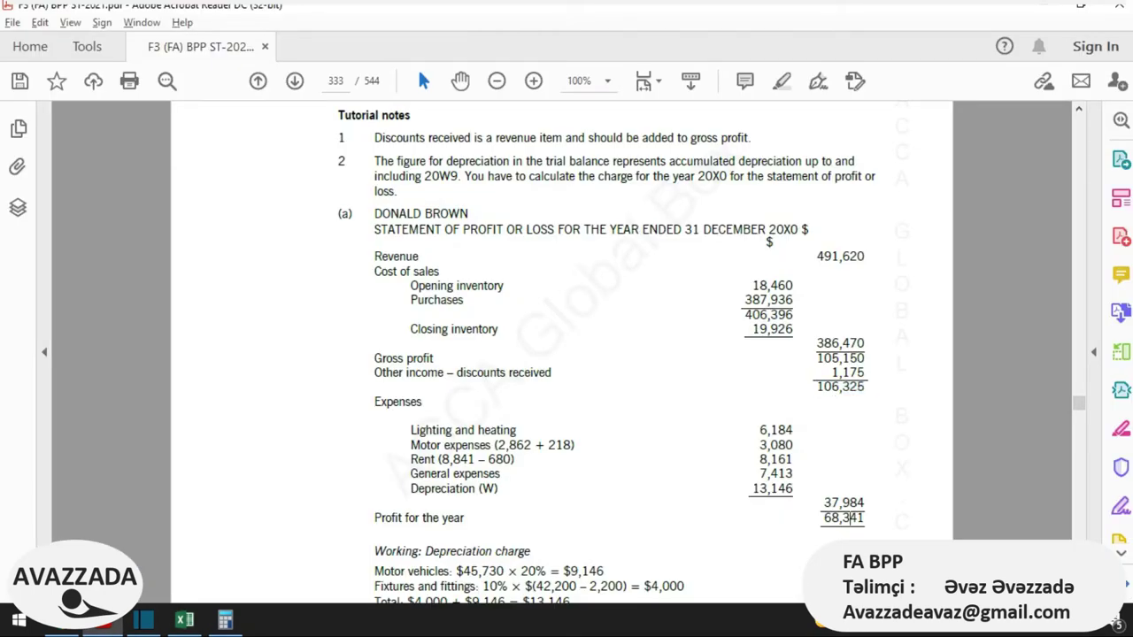
Step: Check the SOFP totals in E19 and C19 against the statement of financial position answer on PDF page 334
{"action": "scroll", "coordinate": [850, 518], "scroll_direction": "down", "scroll_amount": 1}
{"action": "scroll", "coordinate": [846, 504], "scroll_direction": "down", "scroll_amount": 12}
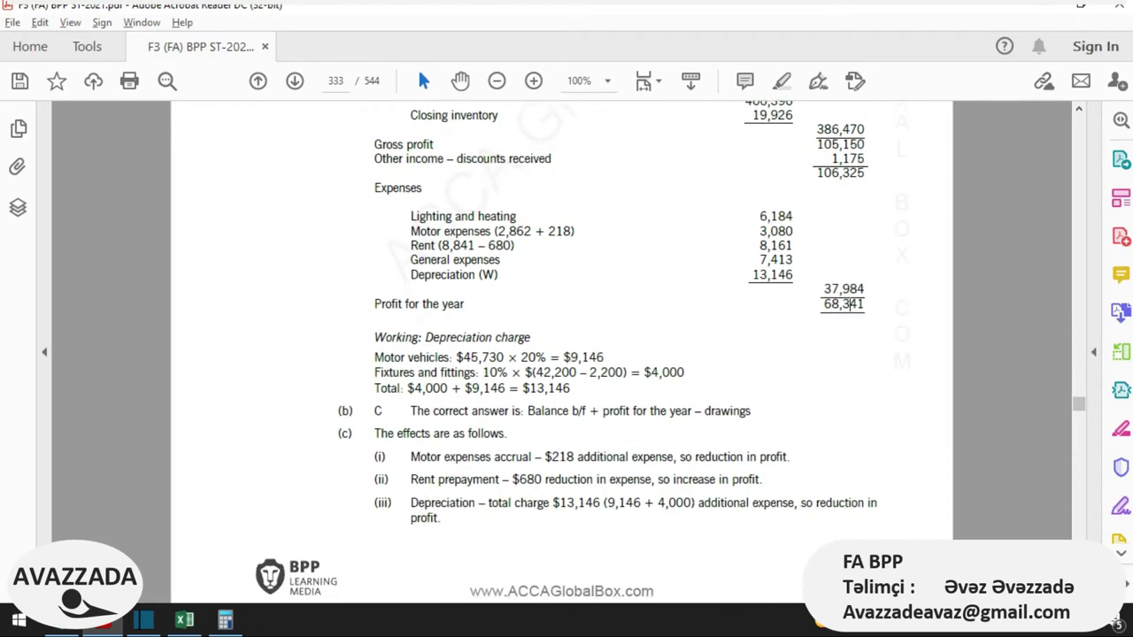
{"action": "scroll", "coordinate": [628, 359], "scroll_direction": "down", "scroll_amount": 1}
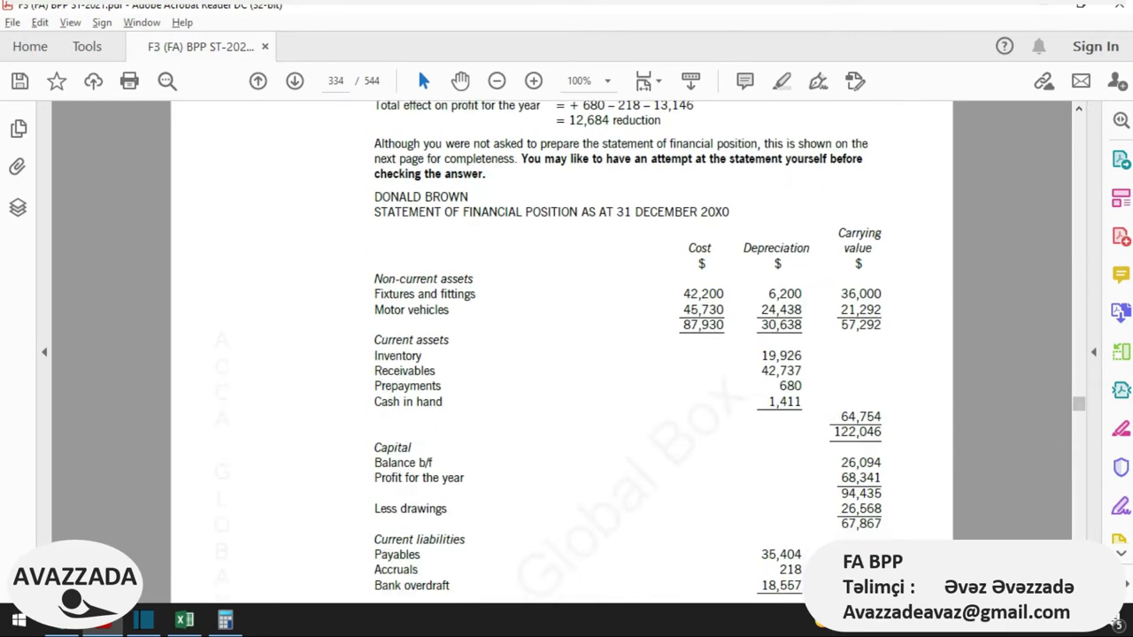
{"action": "scroll", "coordinate": [628, 354], "scroll_direction": "down", "scroll_amount": 4}
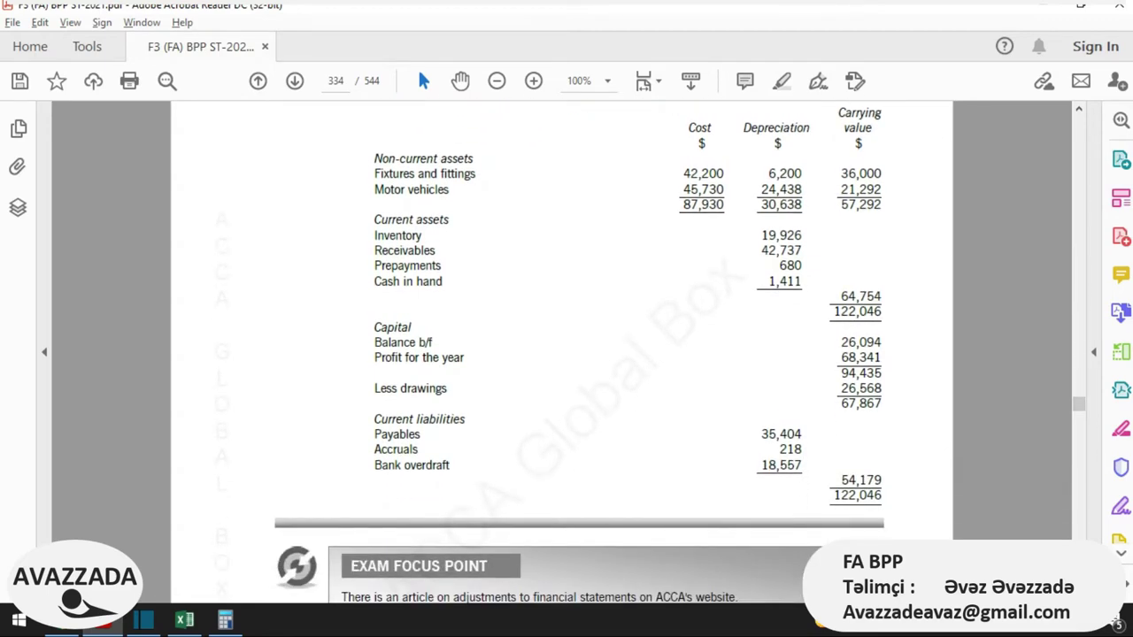
{"action": "key", "text": "alt+Tab"}
{"action": "left_click", "coordinate": [344, 522]}
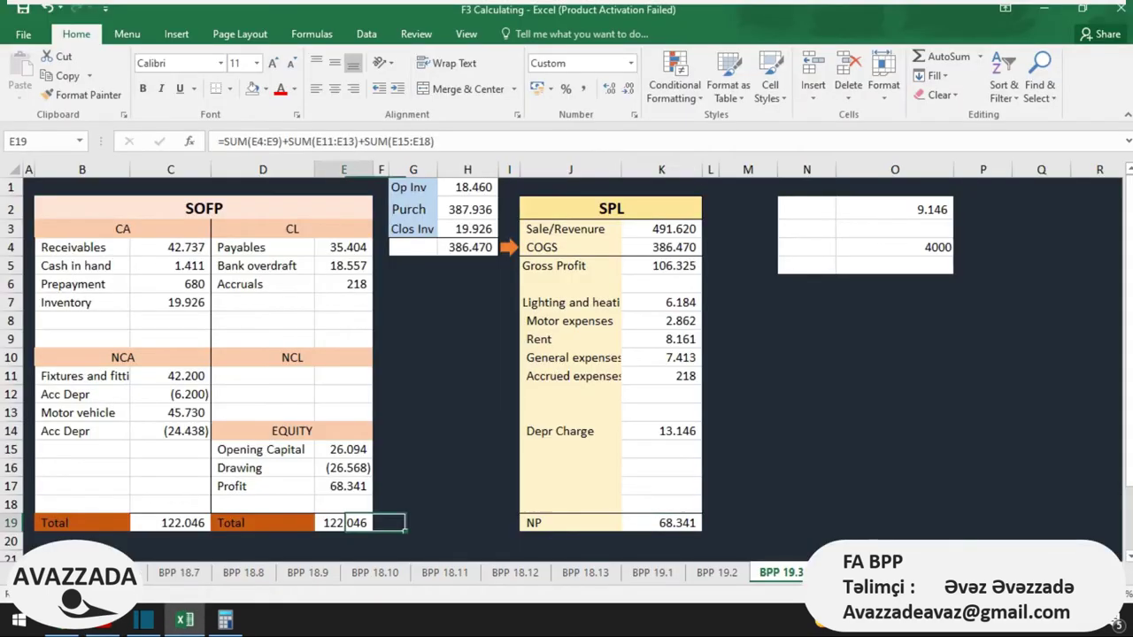
{"action": "left_click", "coordinate": [202, 524]}
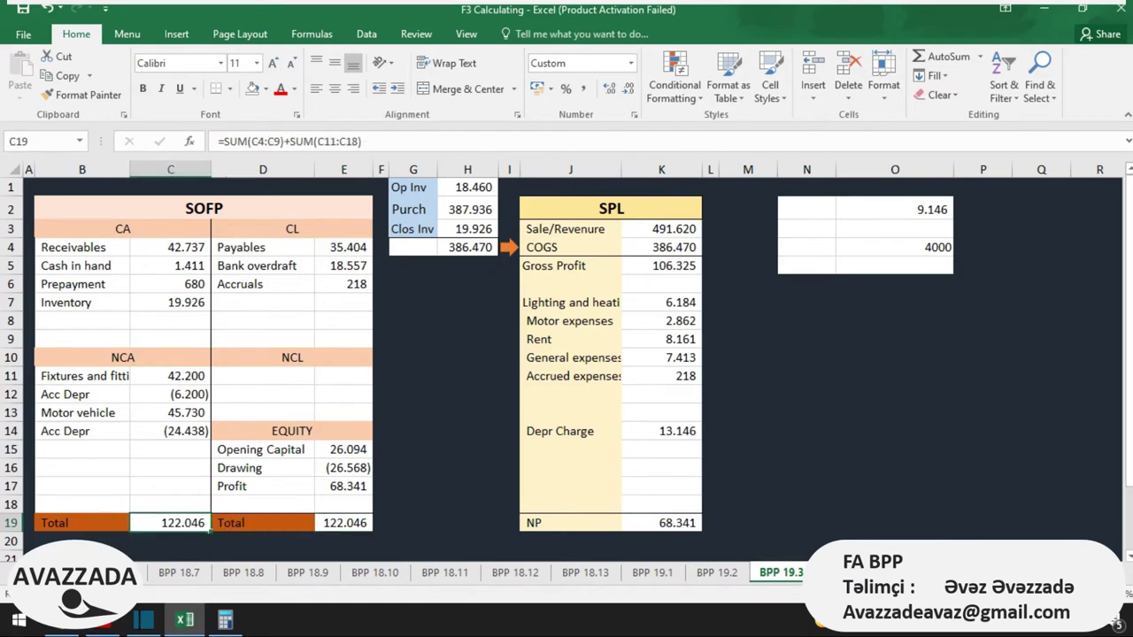
{"action": "key", "text": "alt+Tab"}
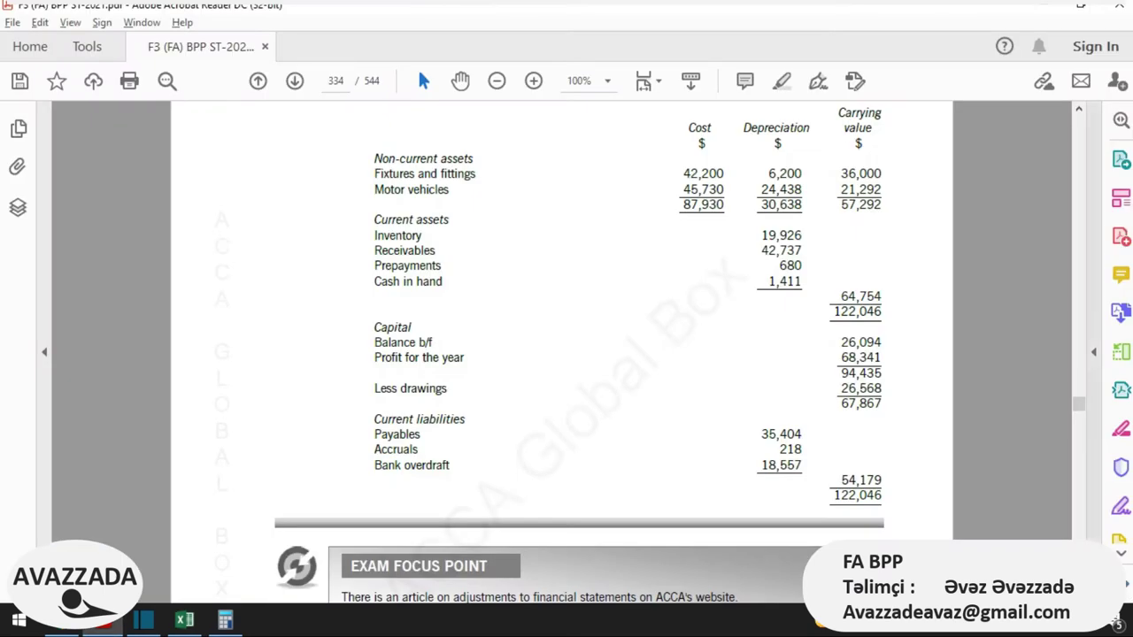
Step: Look through the quick quiz, its answers and the Chapter 19 opening page, returning to the practice question reference on page 336
{"action": "scroll", "coordinate": [567, 354], "scroll_direction": "down", "scroll_amount": 4}
{"action": "scroll", "coordinate": [566, 354], "scroll_direction": "down", "scroll_amount": 15}
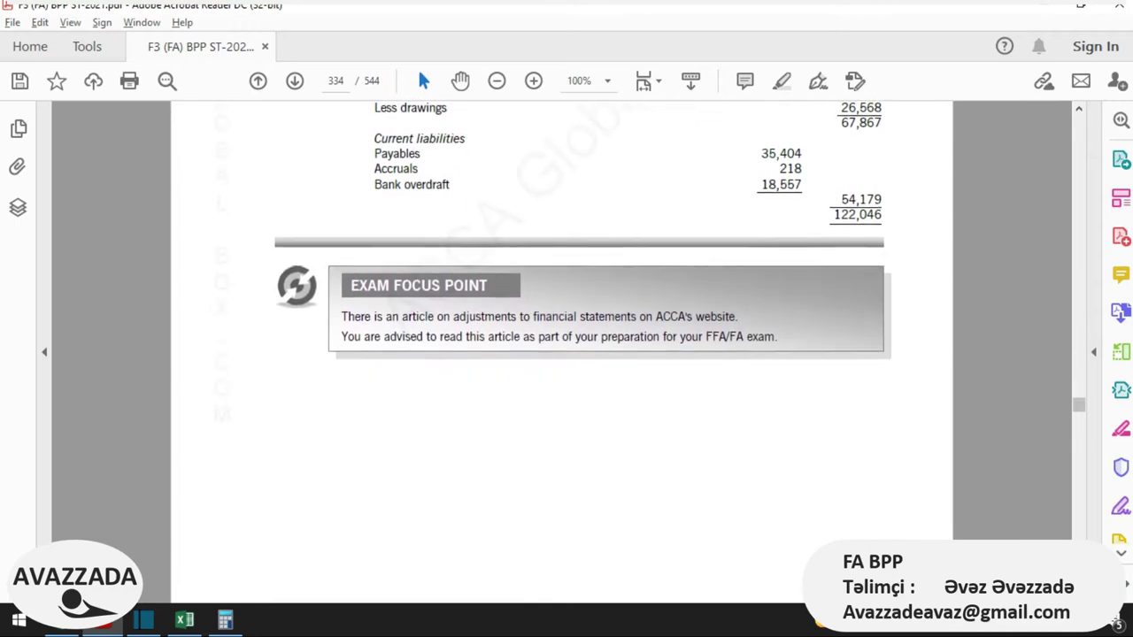
{"action": "scroll", "coordinate": [566, 354], "scroll_direction": "down", "scroll_amount": 15}
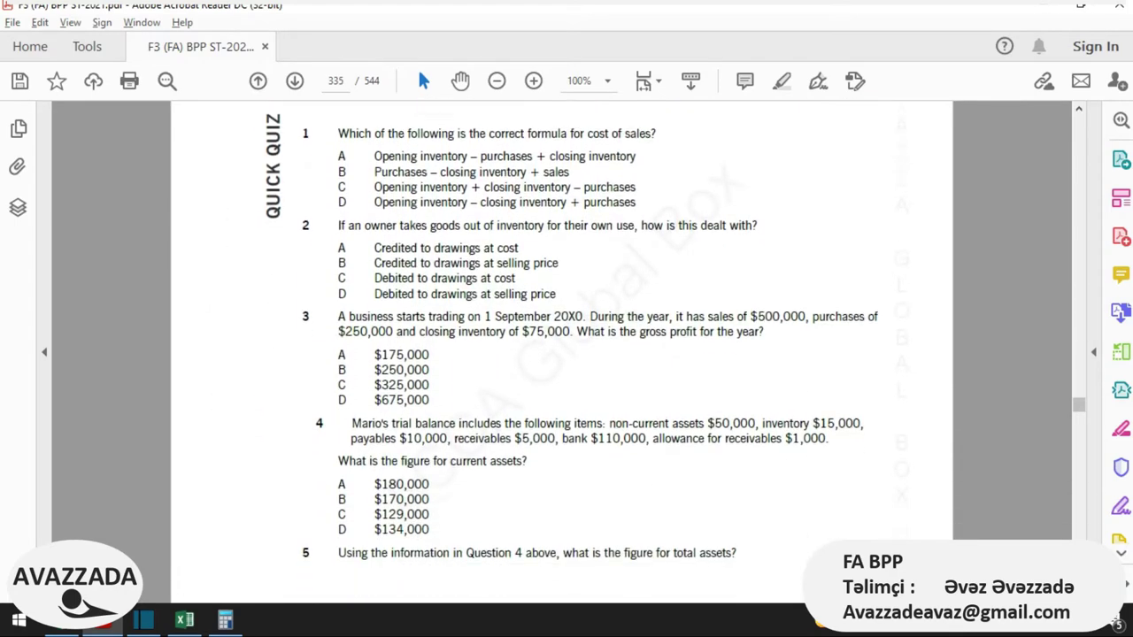
{"action": "scroll", "coordinate": [566, 354], "scroll_direction": "down", "scroll_amount": 10}
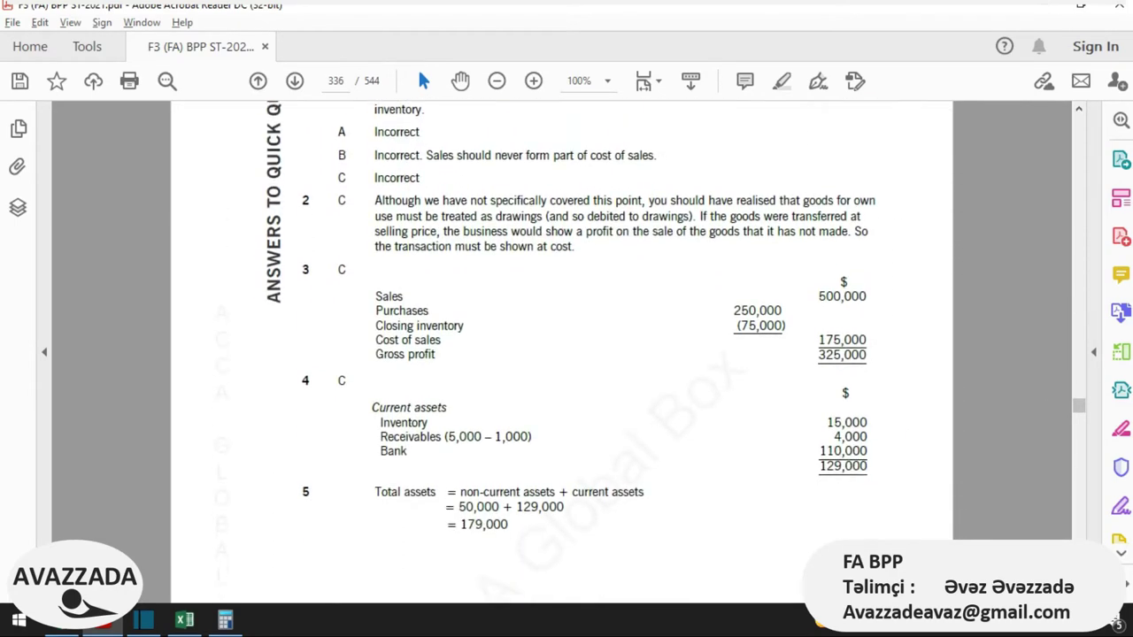
{"action": "scroll", "coordinate": [566, 354], "scroll_direction": "down", "scroll_amount": 10}
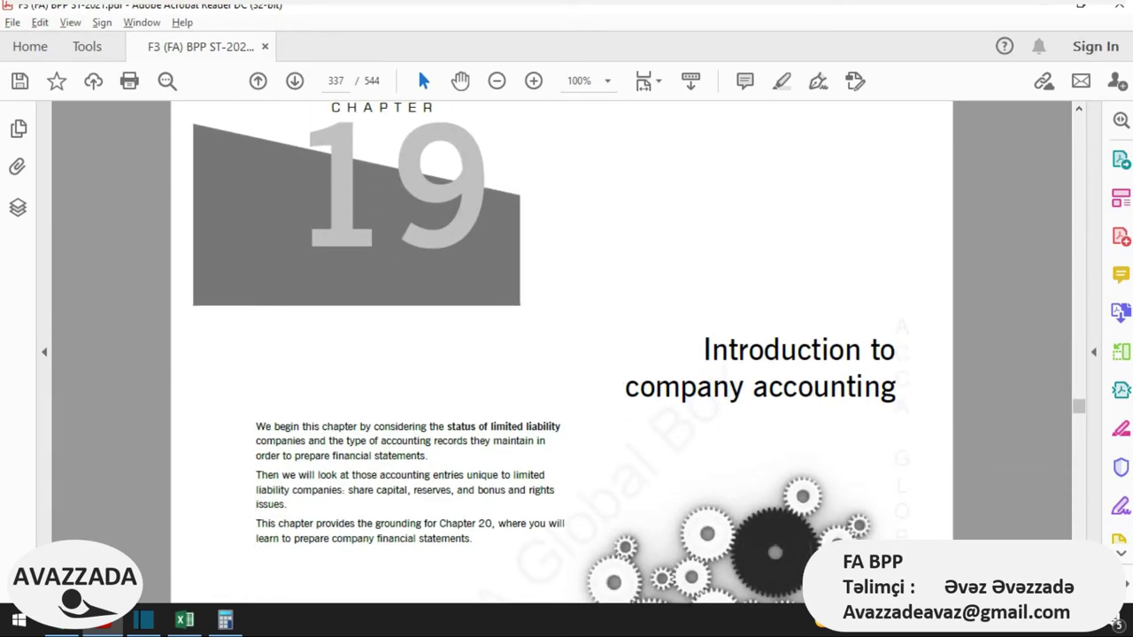
{"action": "scroll", "coordinate": [566, 354], "scroll_direction": "up", "scroll_amount": 2}
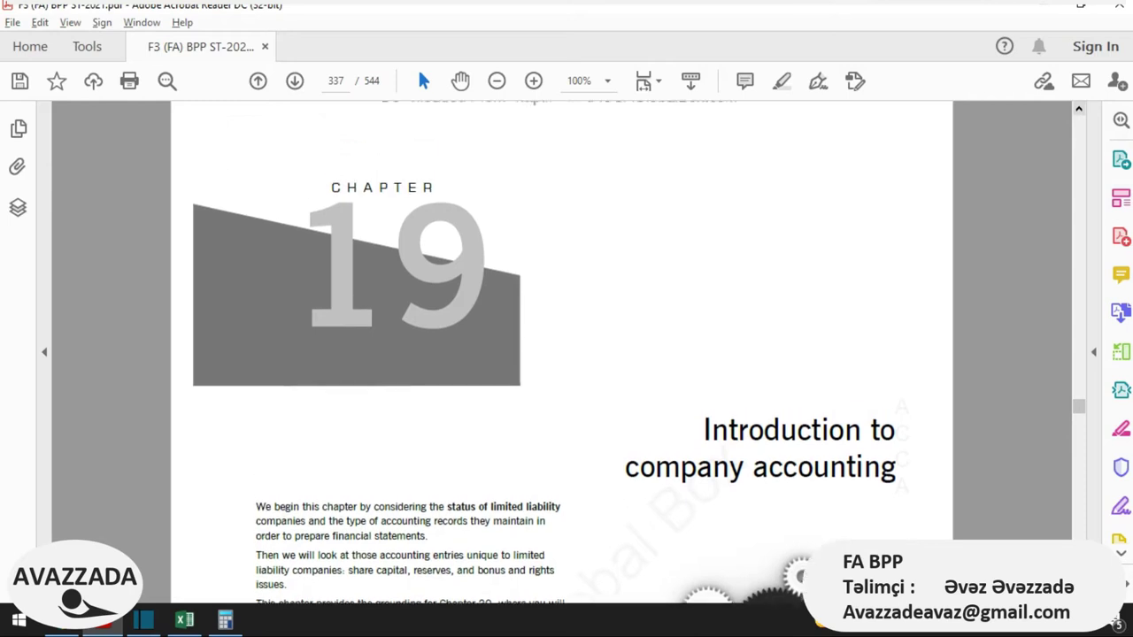
{"action": "scroll", "coordinate": [566, 354], "scroll_direction": "up", "scroll_amount": 10}
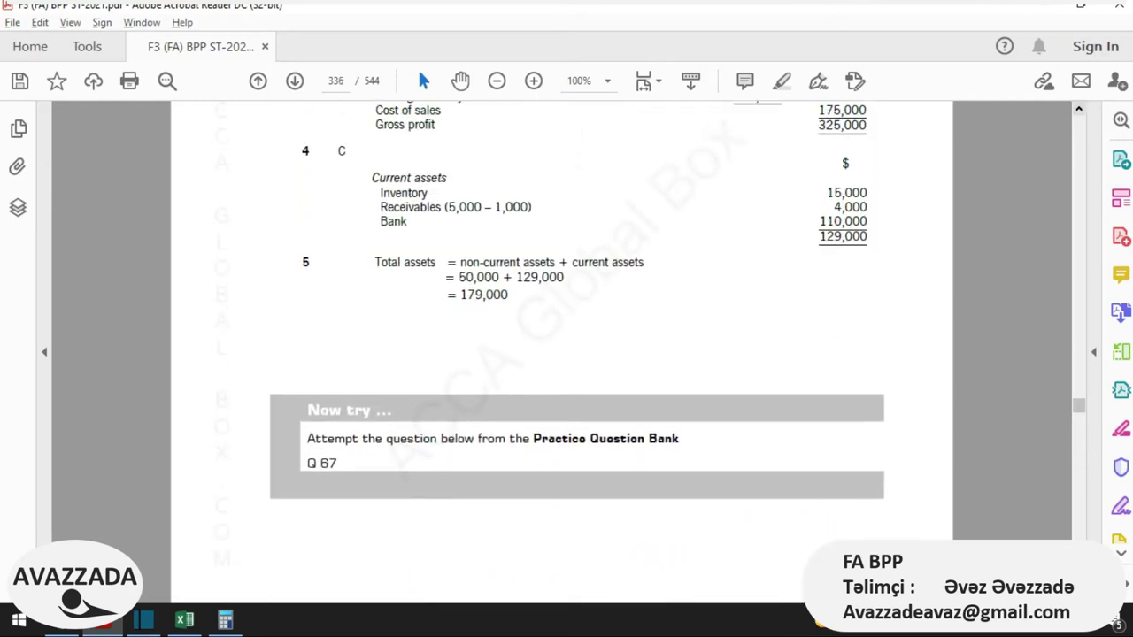